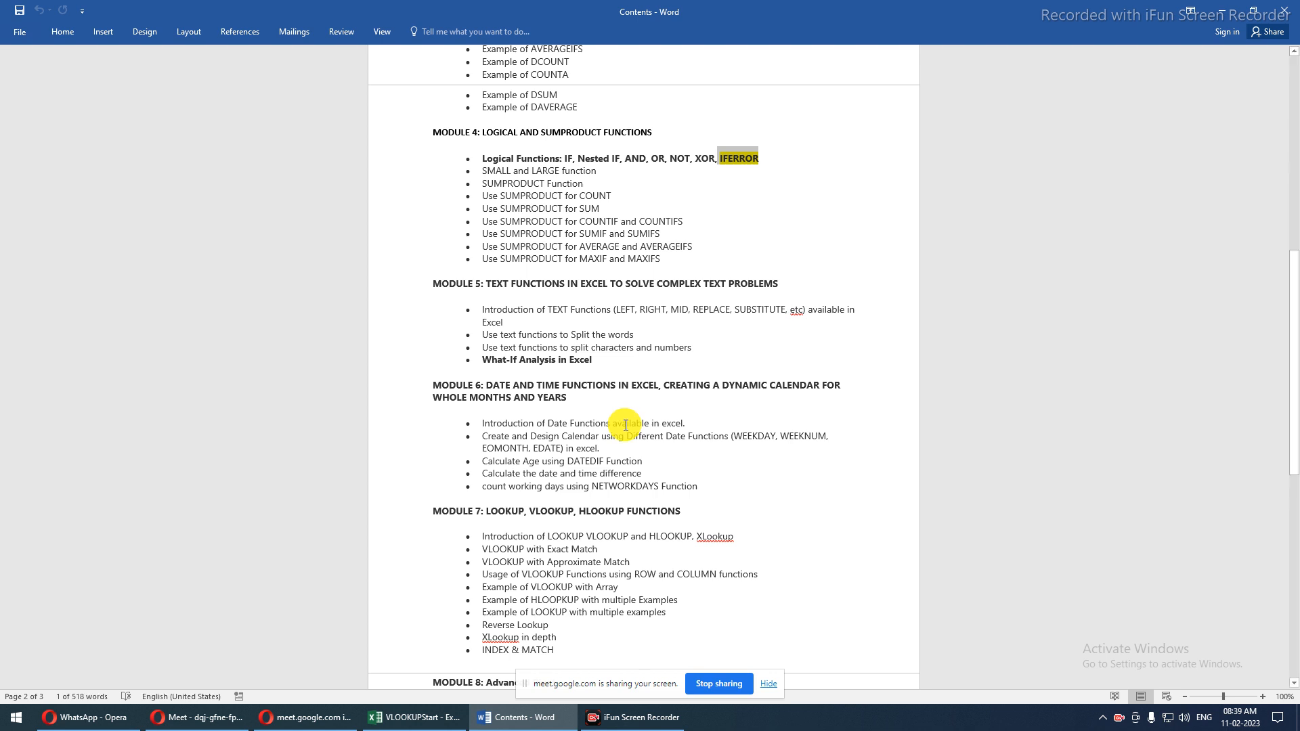
Switch to the VLOOKUPStart workbook in Excel and open the Aproximate sheet after reviewing the Exact sheet's examples
click(433, 719)
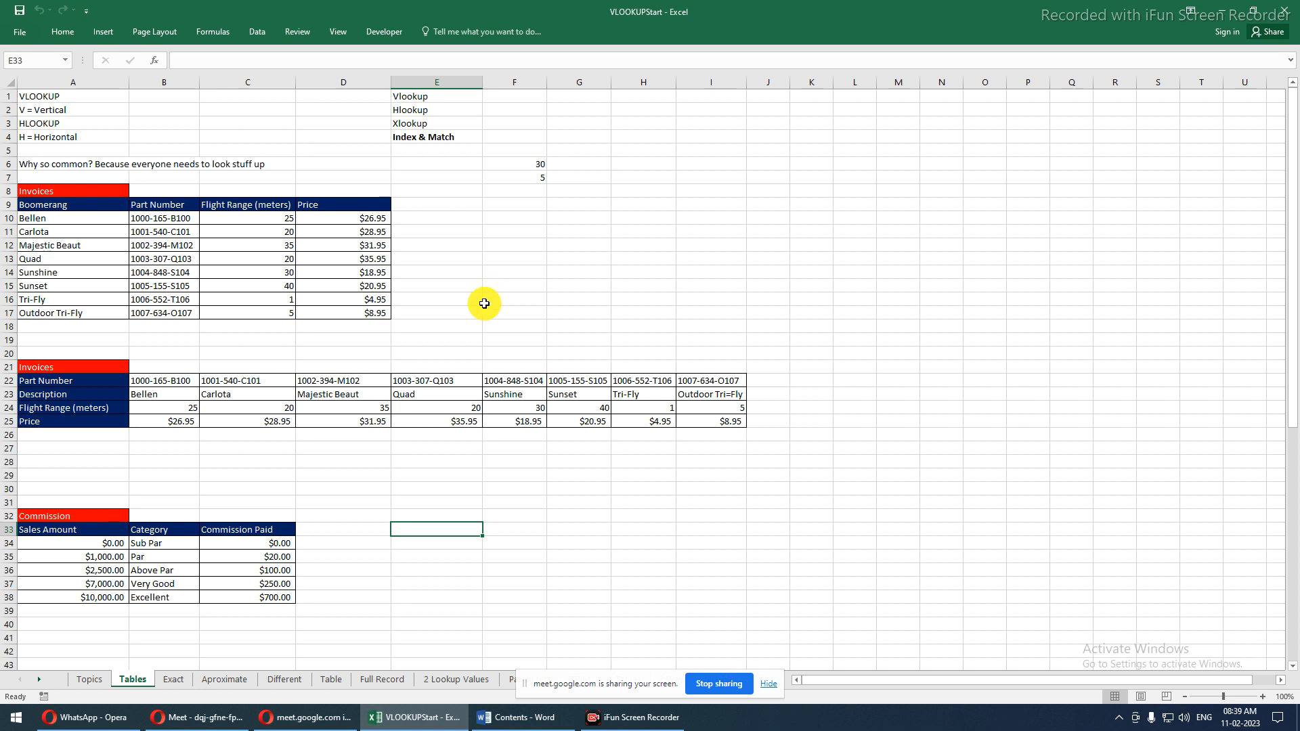
click(166, 681)
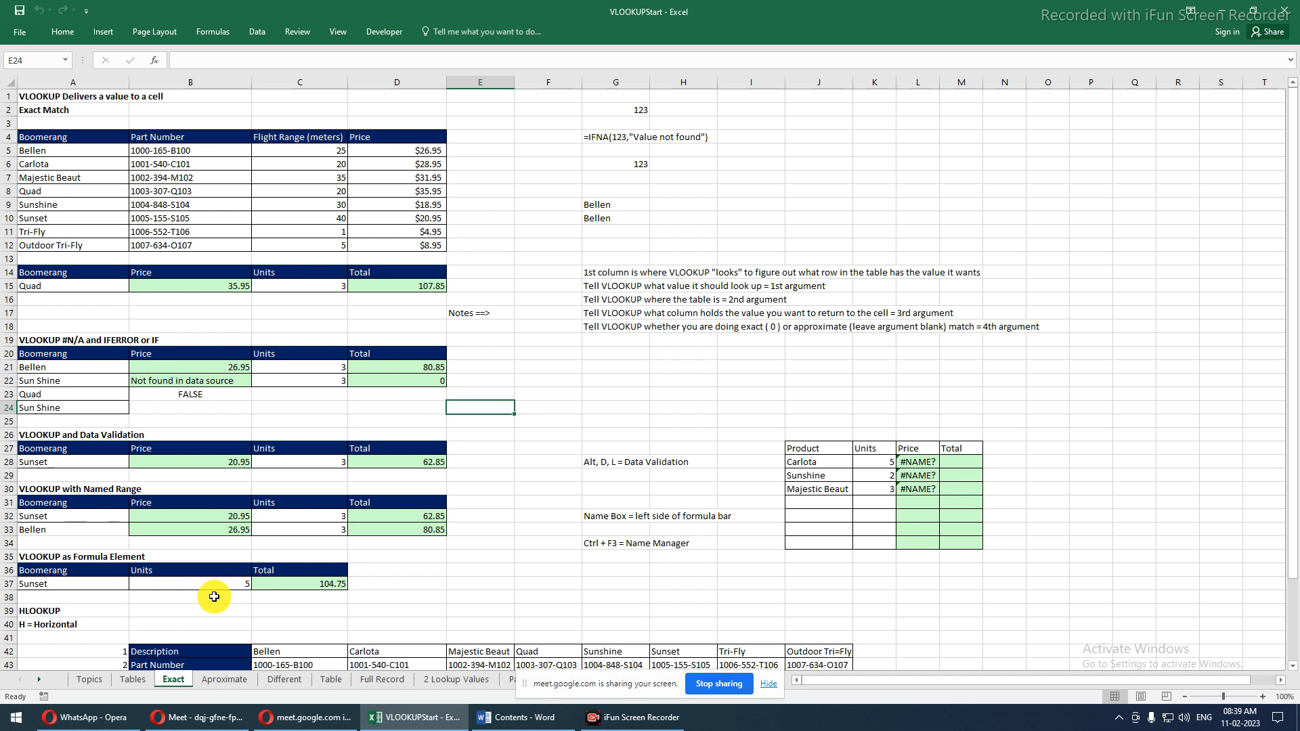
scroll(214, 596, down, 2)
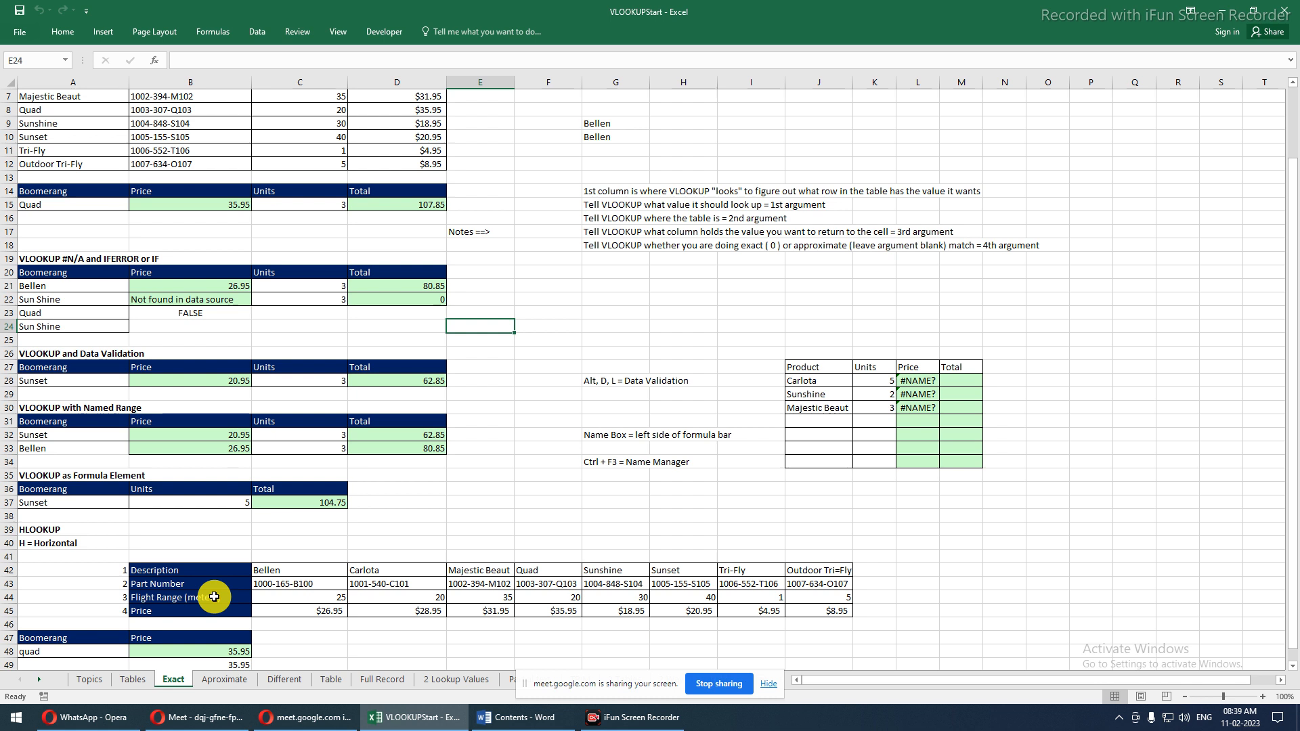
scroll(214, 597, down, 1)
scroll(214, 596, up, 3)
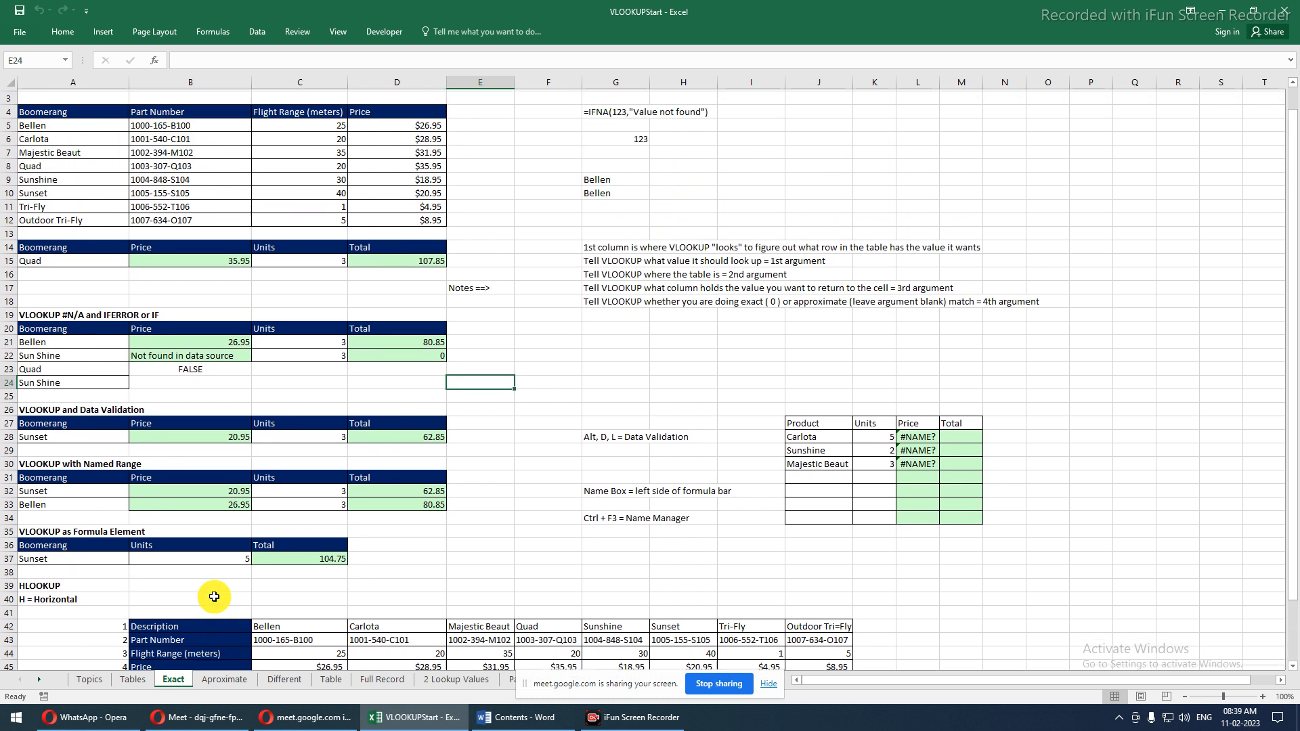
click(223, 685)
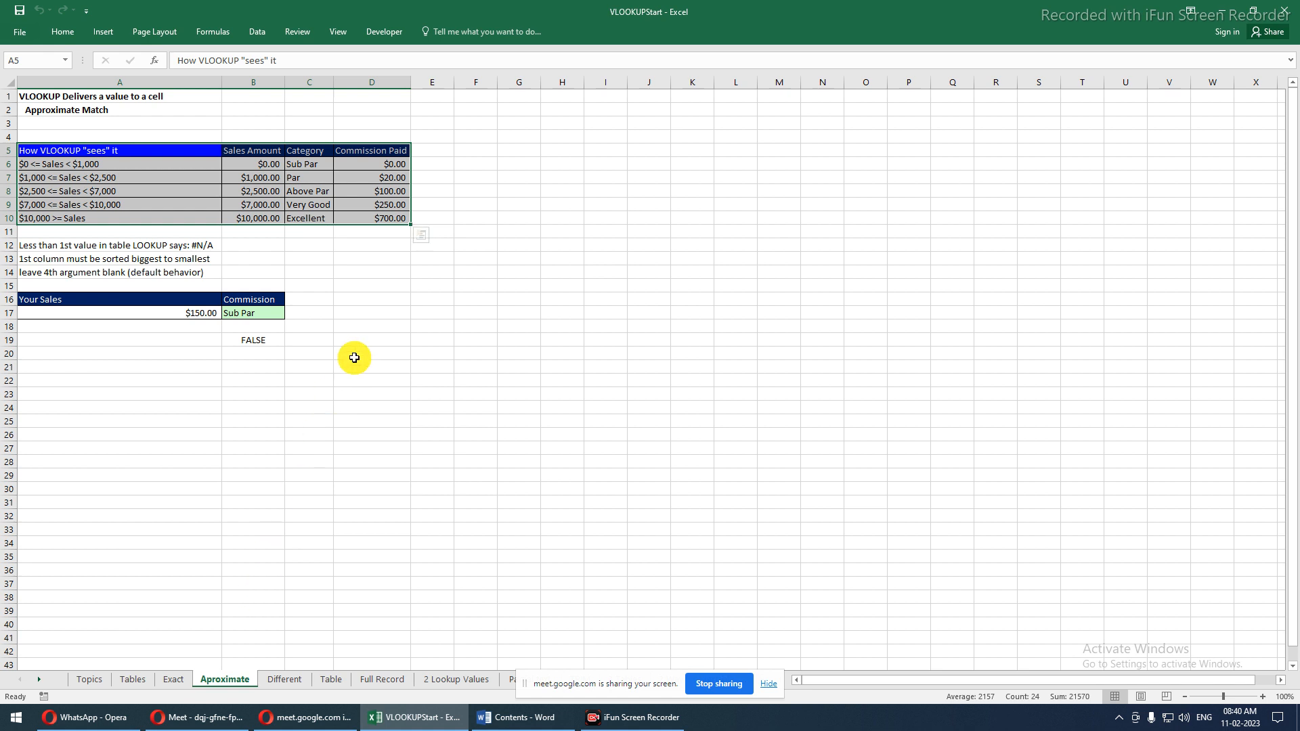
click(390, 301)
text(=VLOOKUP()
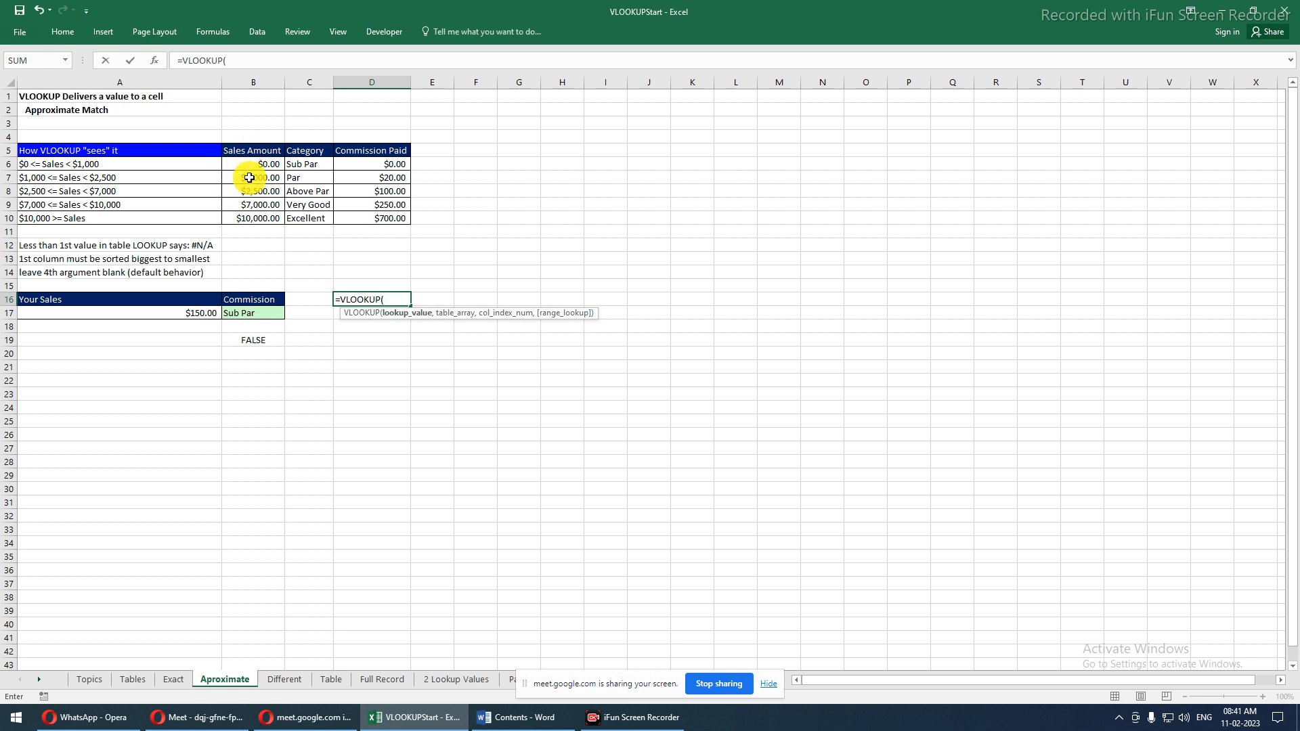
key(Escape)
Examine the sales range, Sales Amount, Category and Commission Paid columns of the commission table in rows 5 to 10
drag(251, 150, 250, 215)
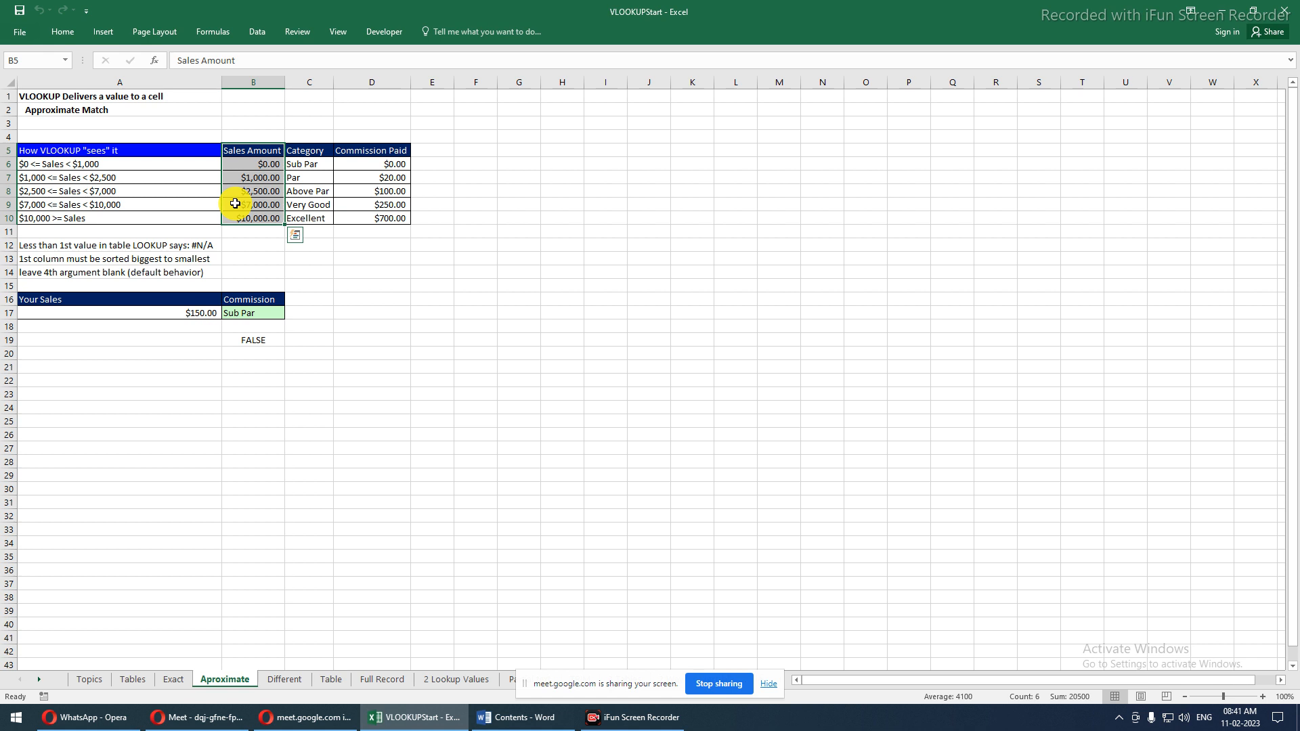
drag(129, 151, 129, 216)
drag(355, 152, 354, 221)
drag(305, 151, 306, 210)
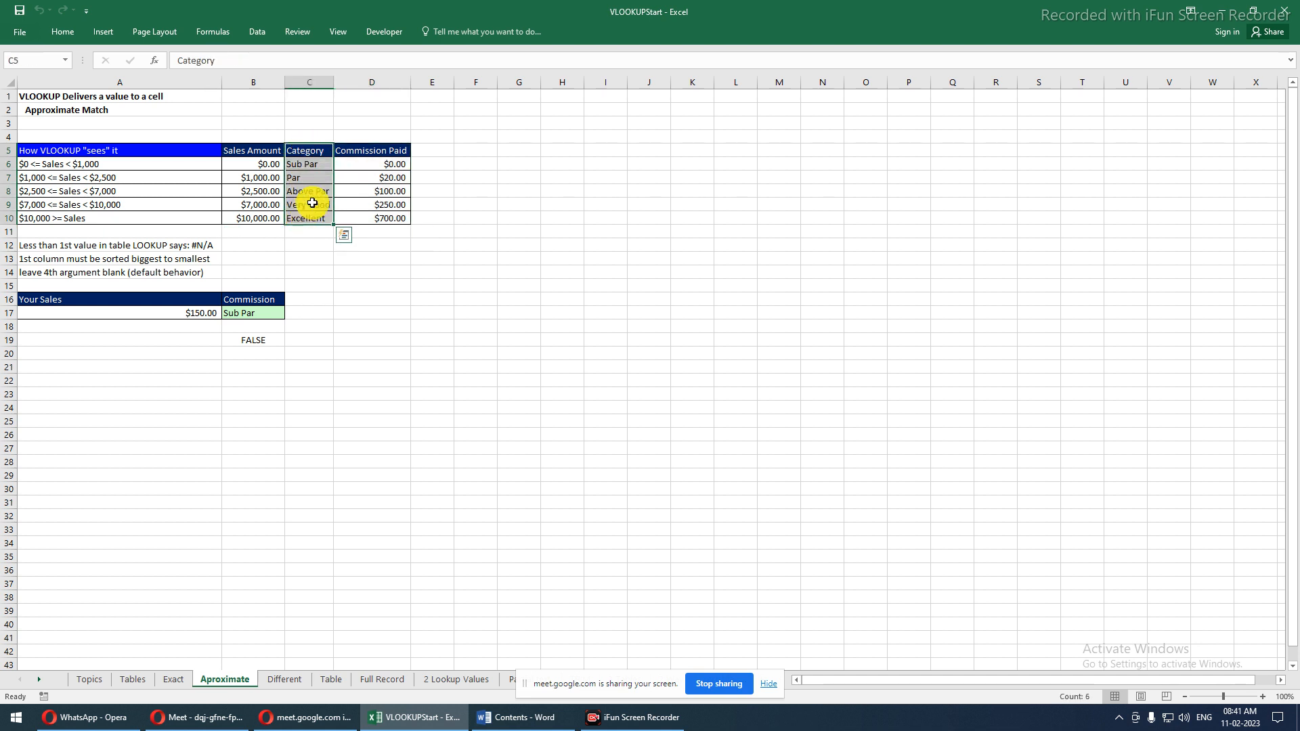
drag(356, 153, 354, 221)
drag(167, 149, 170, 212)
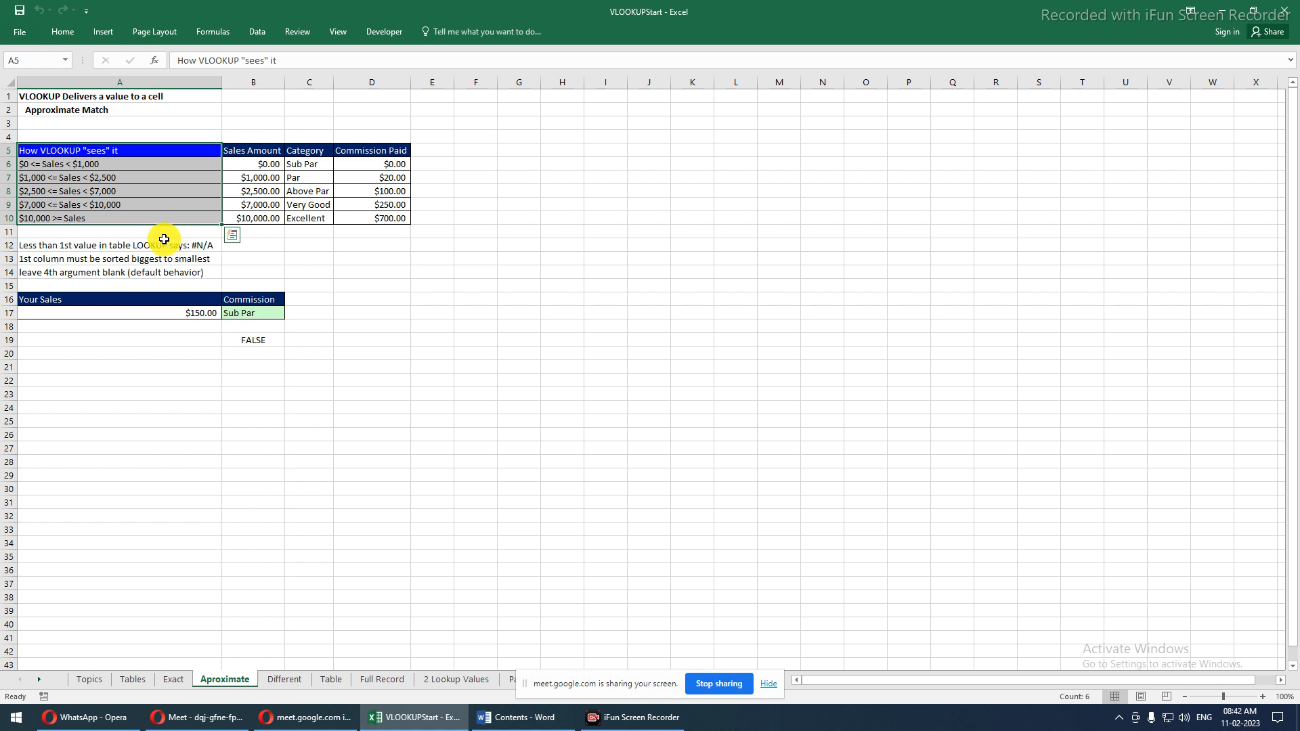
Compare the sales ranges in A6:A10 with the matching Commission Paid values in D6:D10
click(88, 193)
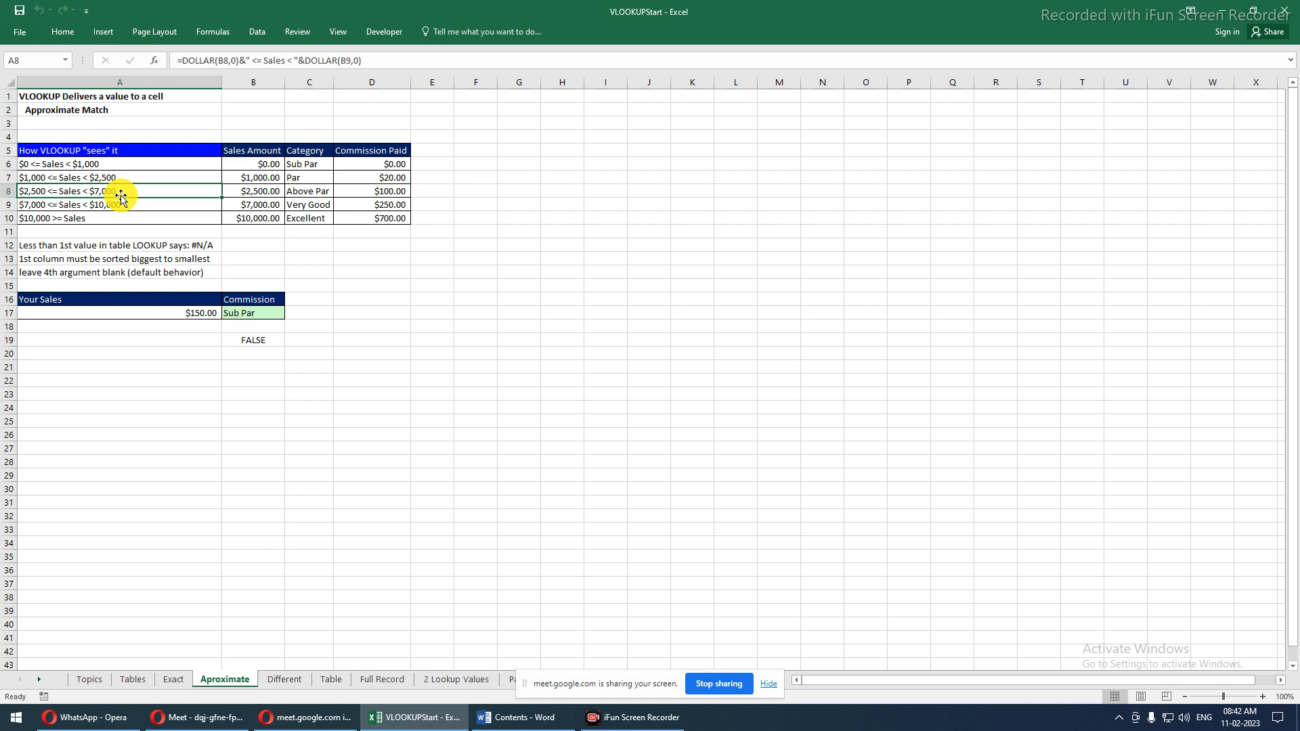
click(353, 197)
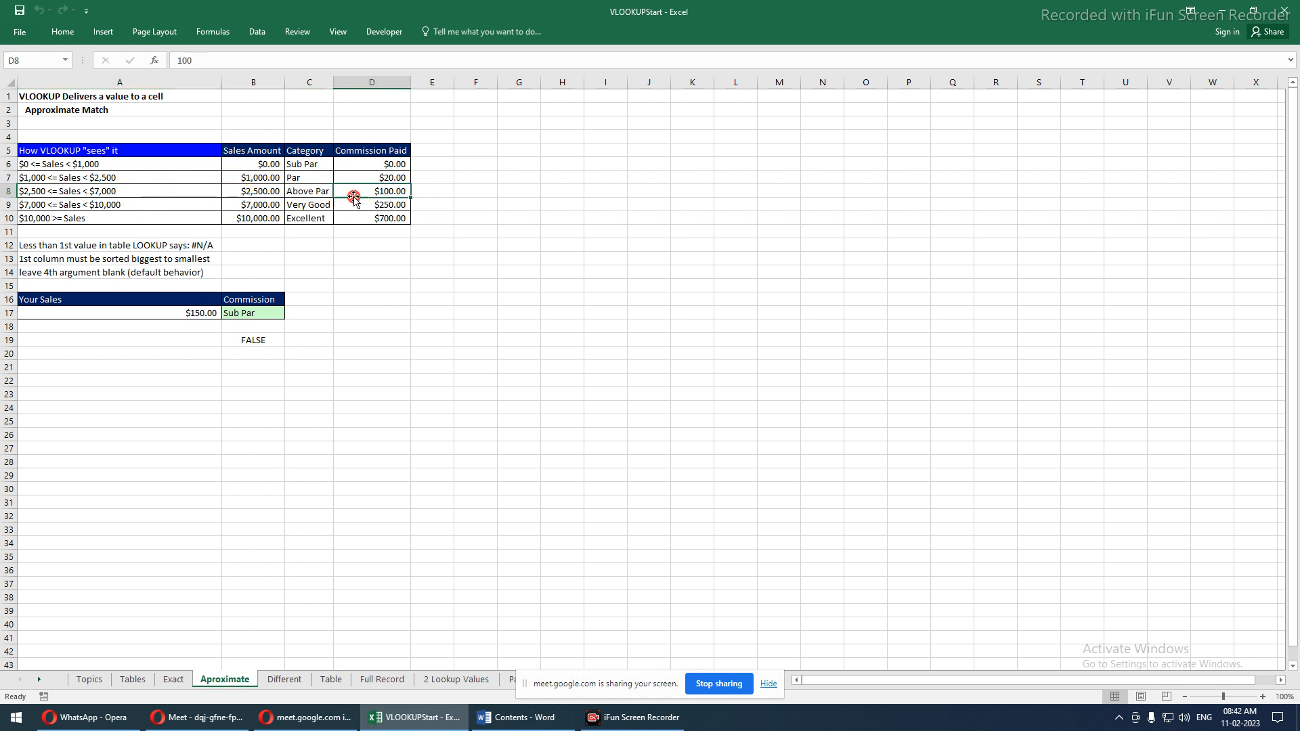
click(166, 212)
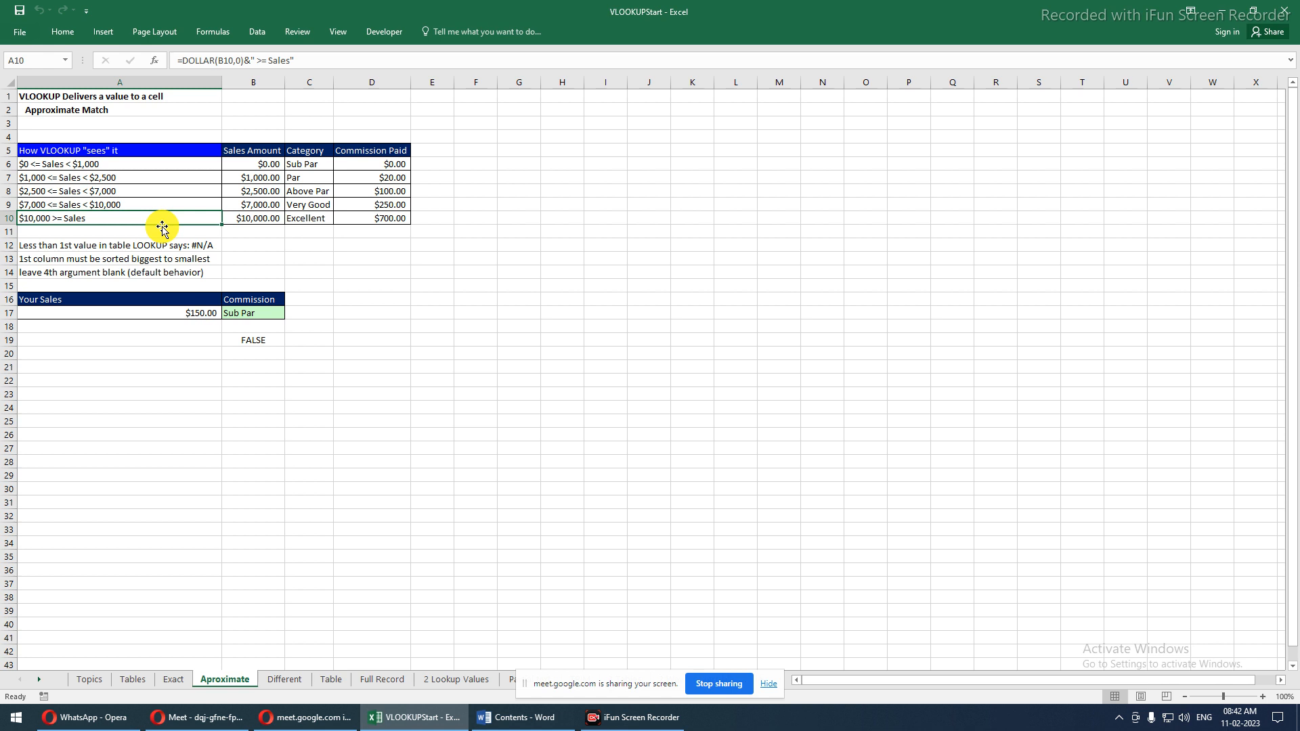
click(373, 224)
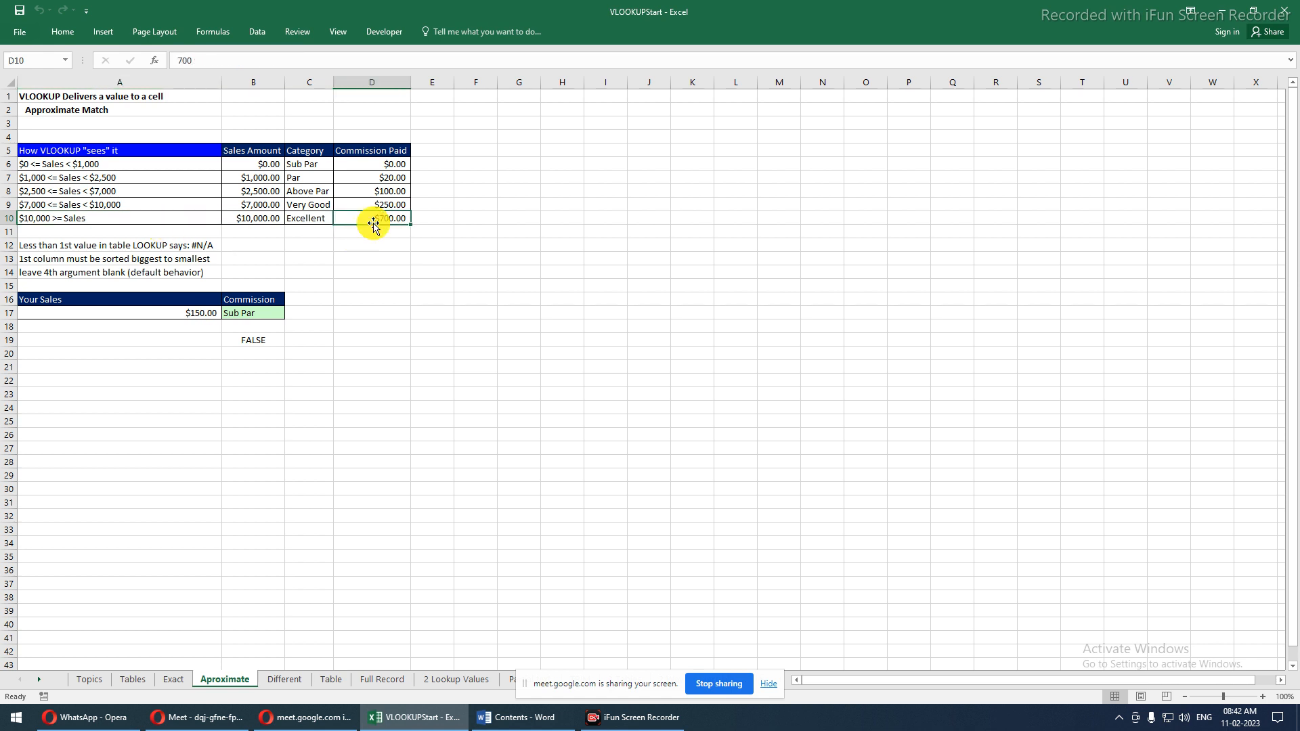
click(151, 176)
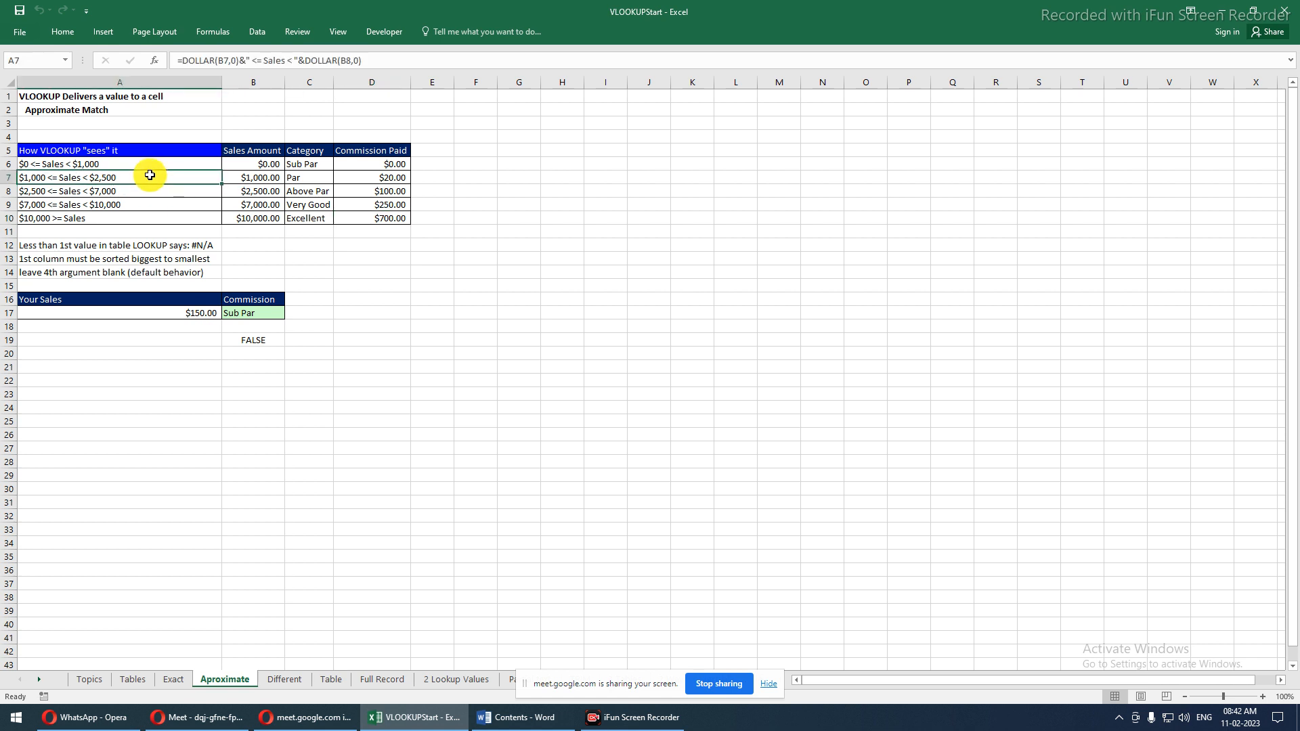
click(387, 176)
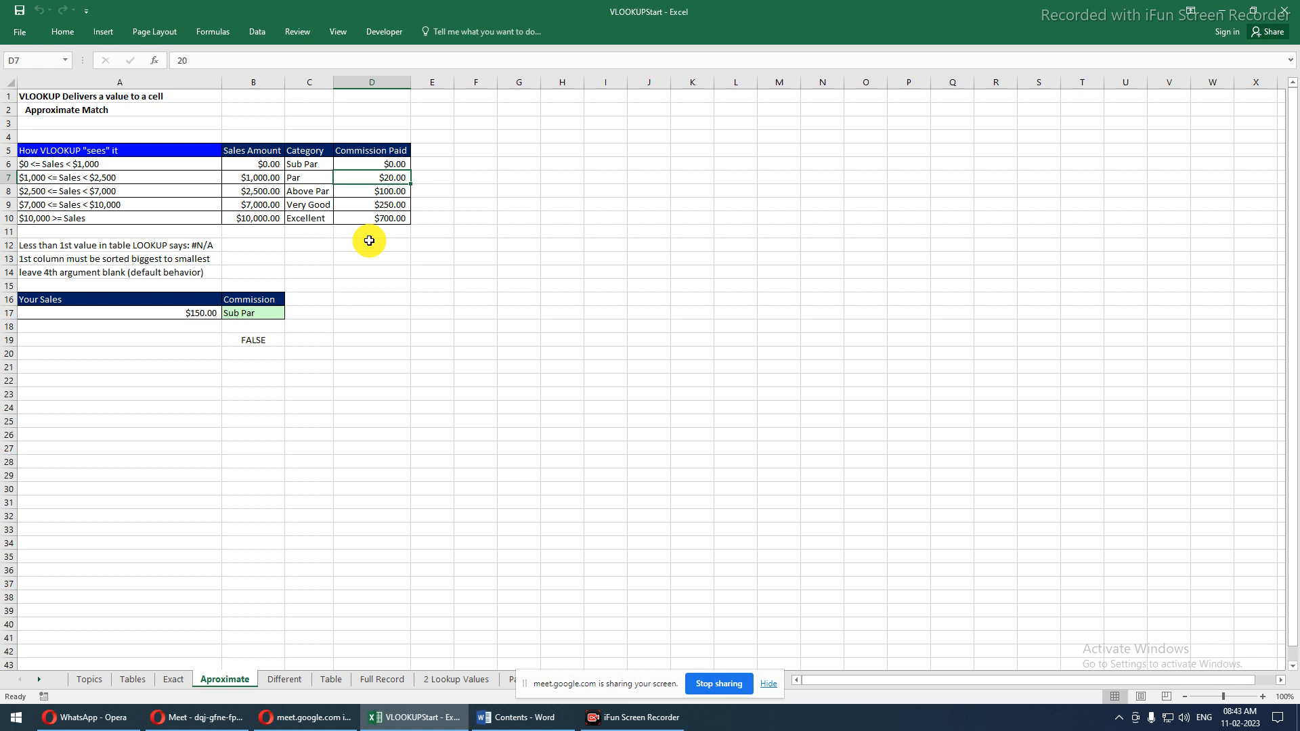
drag(49, 164, 65, 214)
click(371, 167)
drag(375, 178, 380, 215)
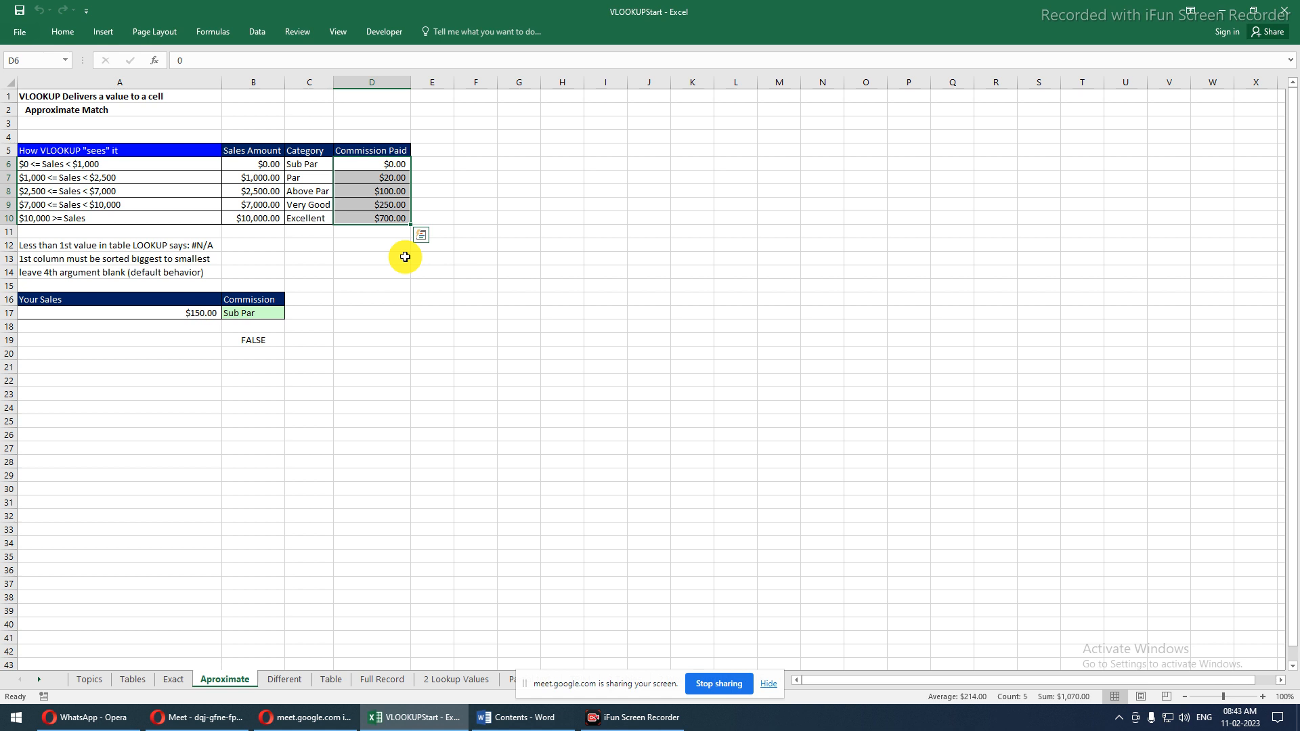
click(91, 167)
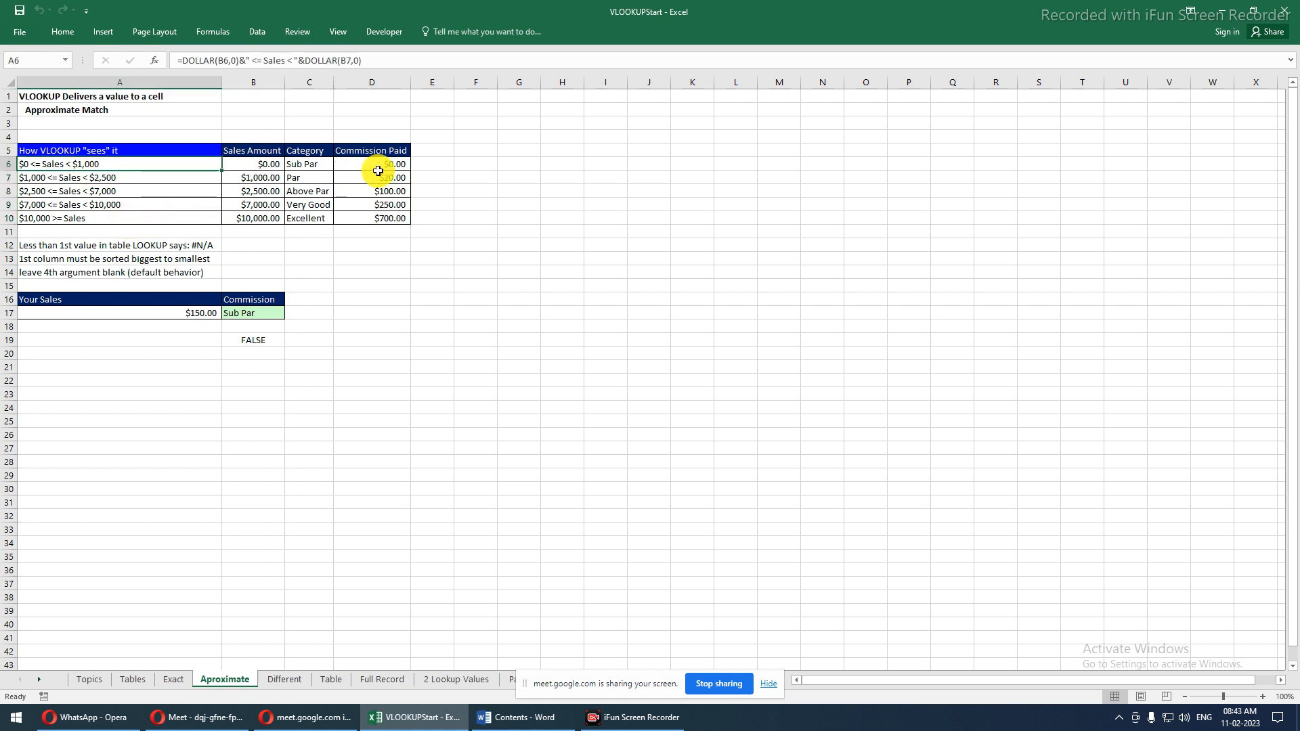
drag(382, 163, 391, 220)
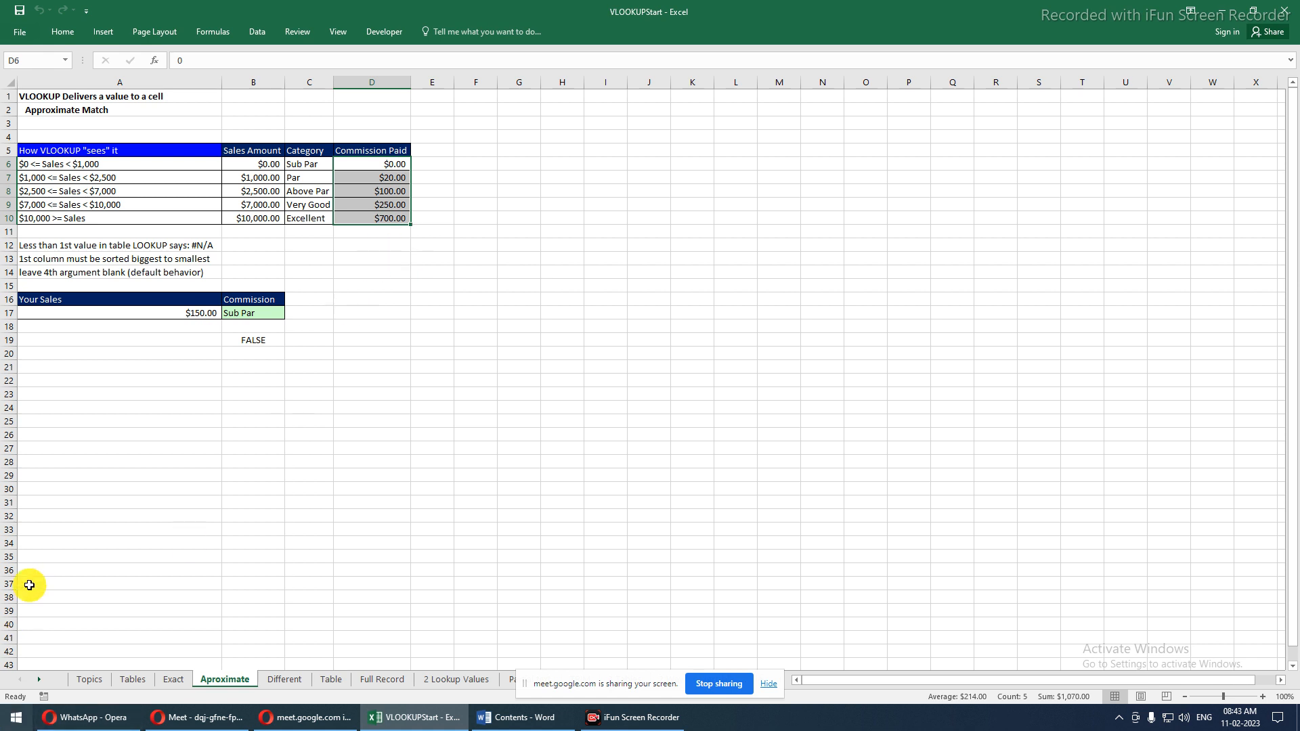
Examine the Sales Amount thresholds in B6:B10, comparing B6 and B7 with the first sales range in A6
drag(246, 175, 246, 218)
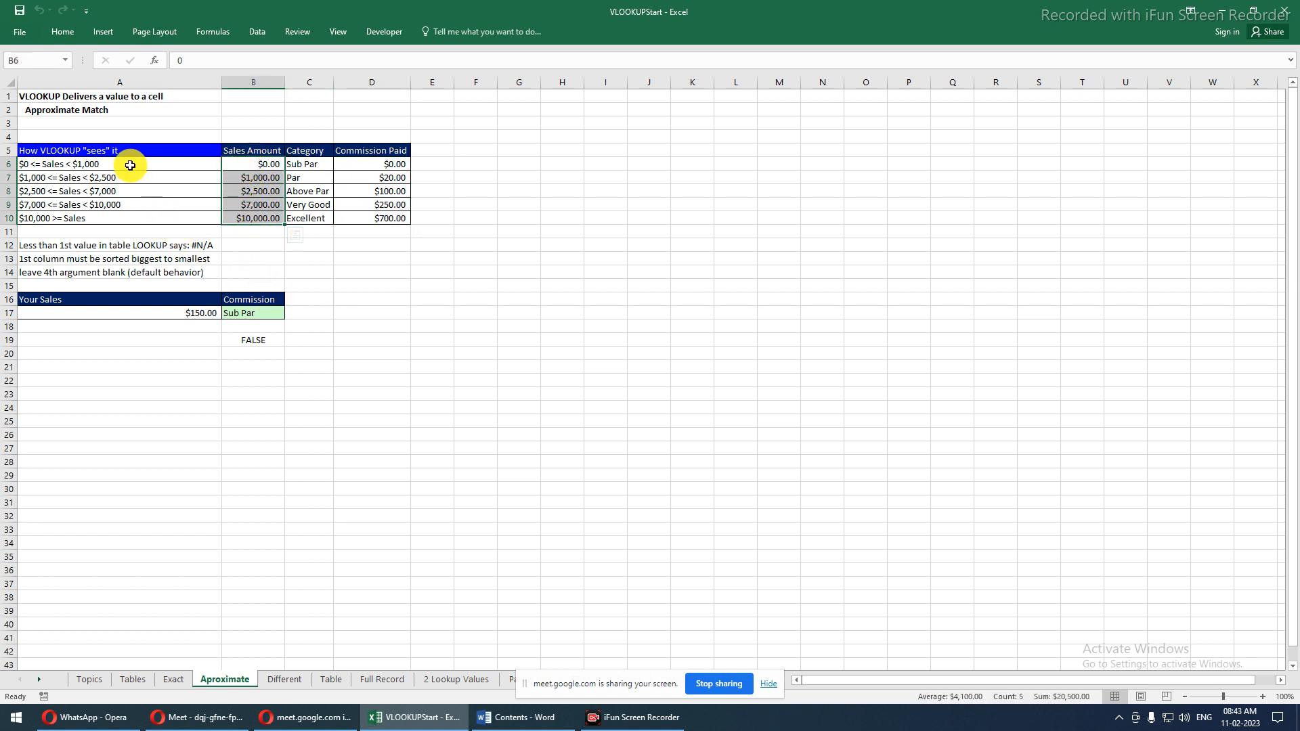
click(260, 176)
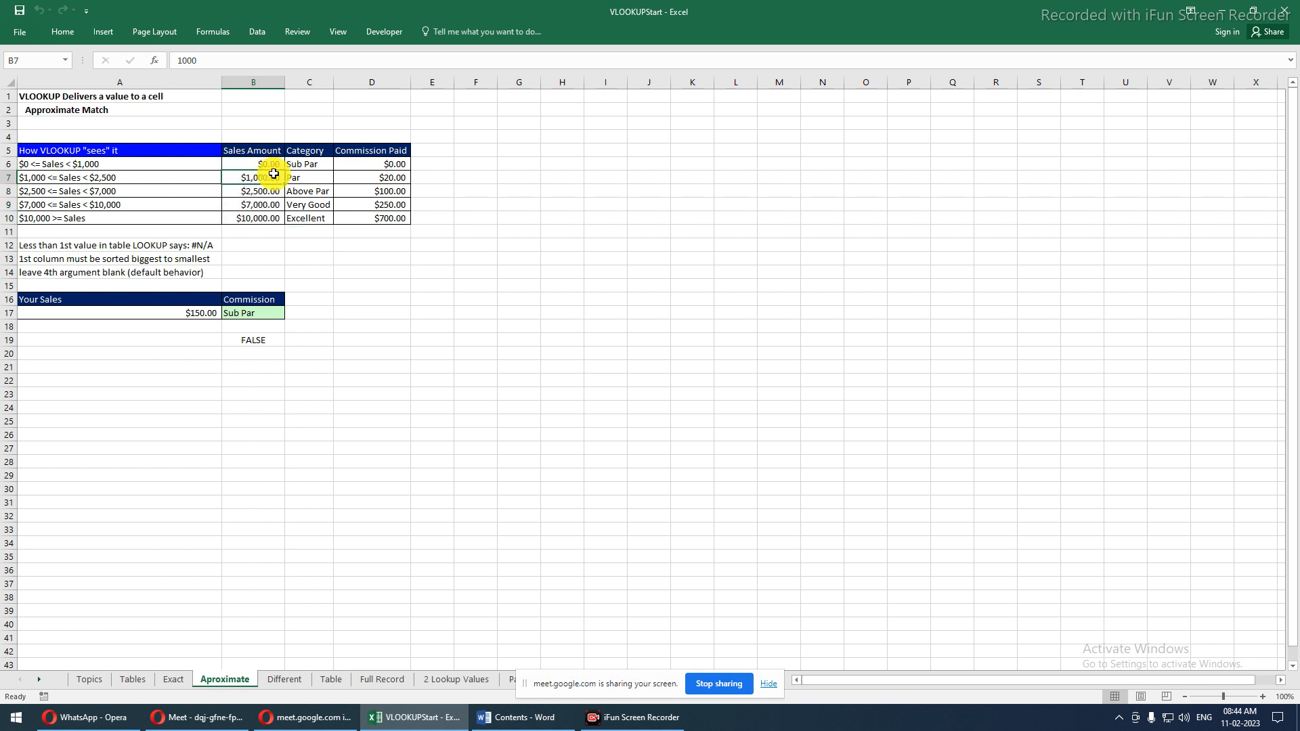
drag(250, 164, 264, 213)
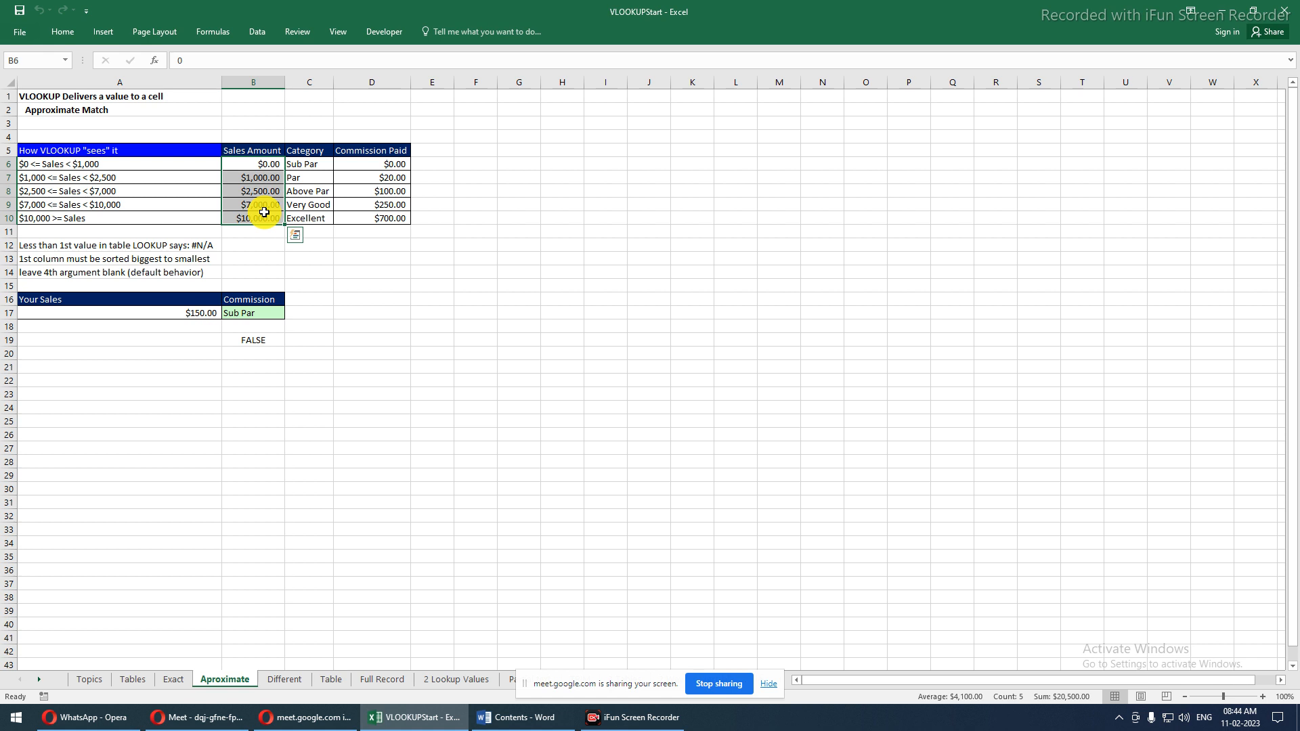
click(155, 167)
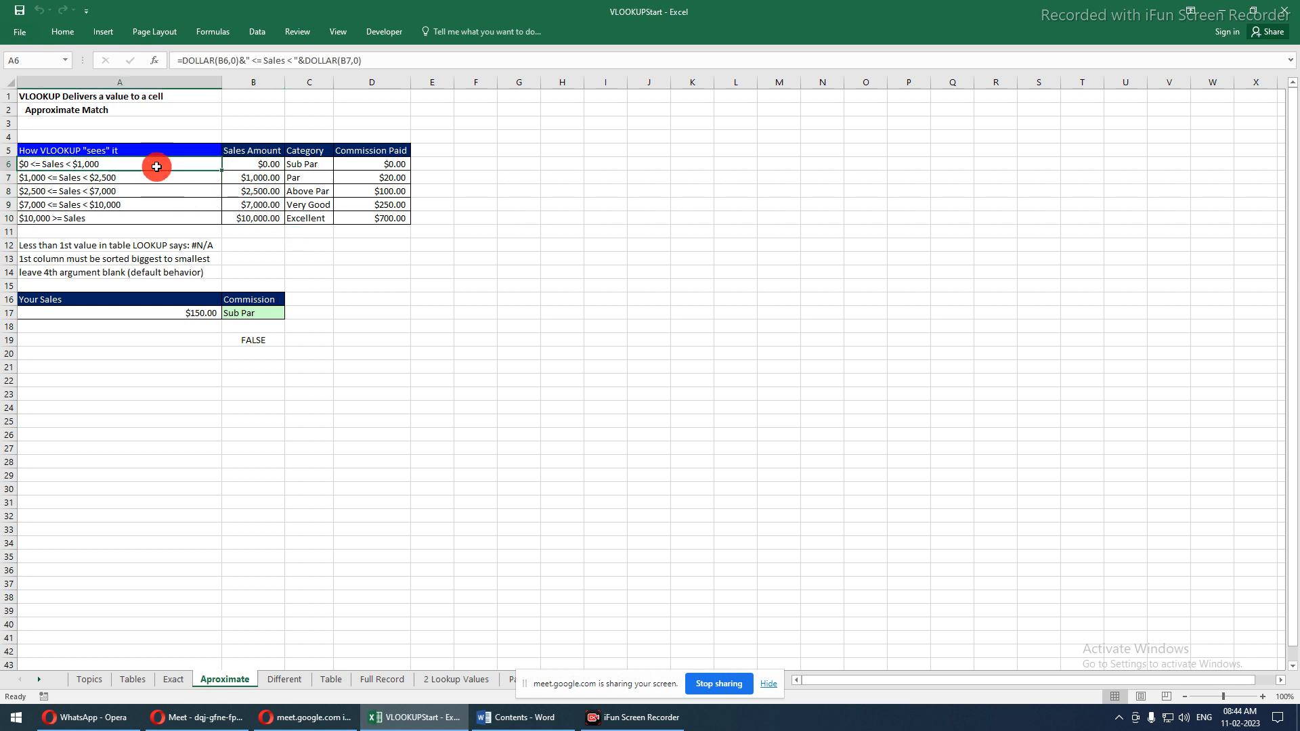
click(238, 177)
click(155, 163)
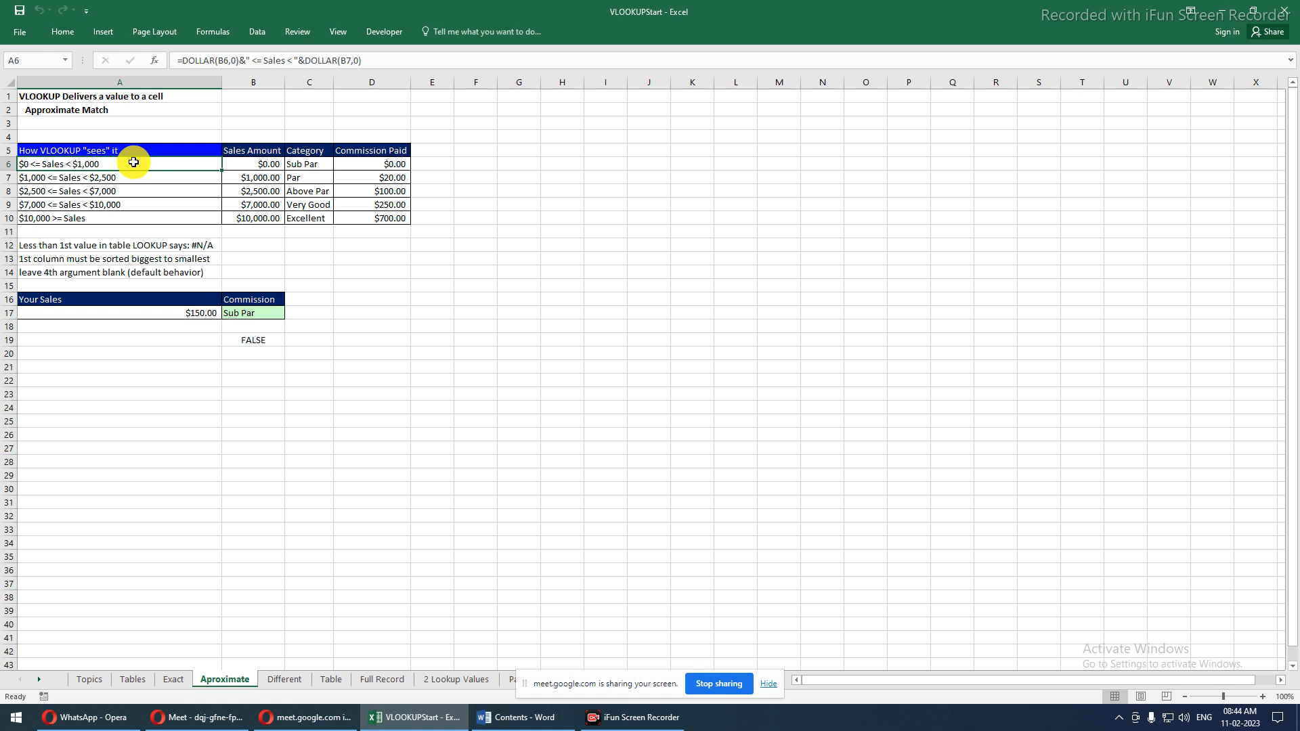
click(257, 176)
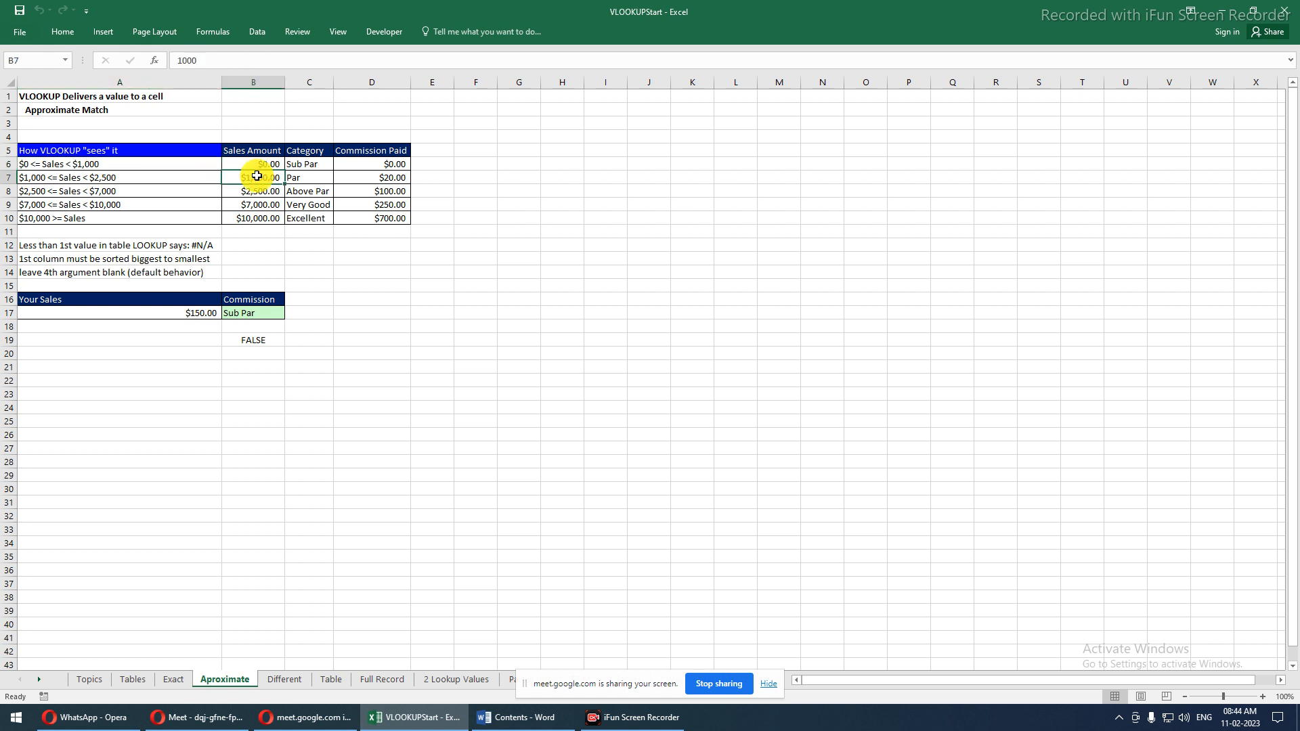
click(258, 164)
click(258, 178)
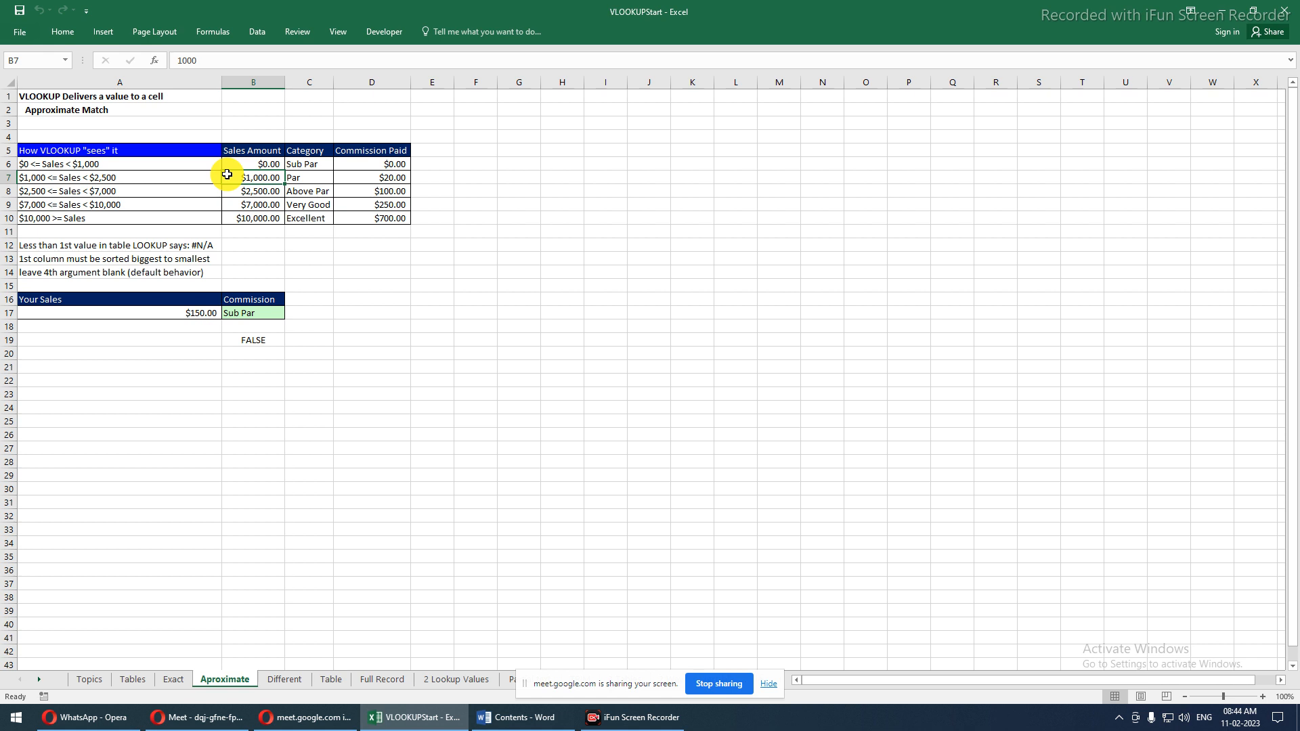
drag(226, 174, 267, 177)
click(233, 163)
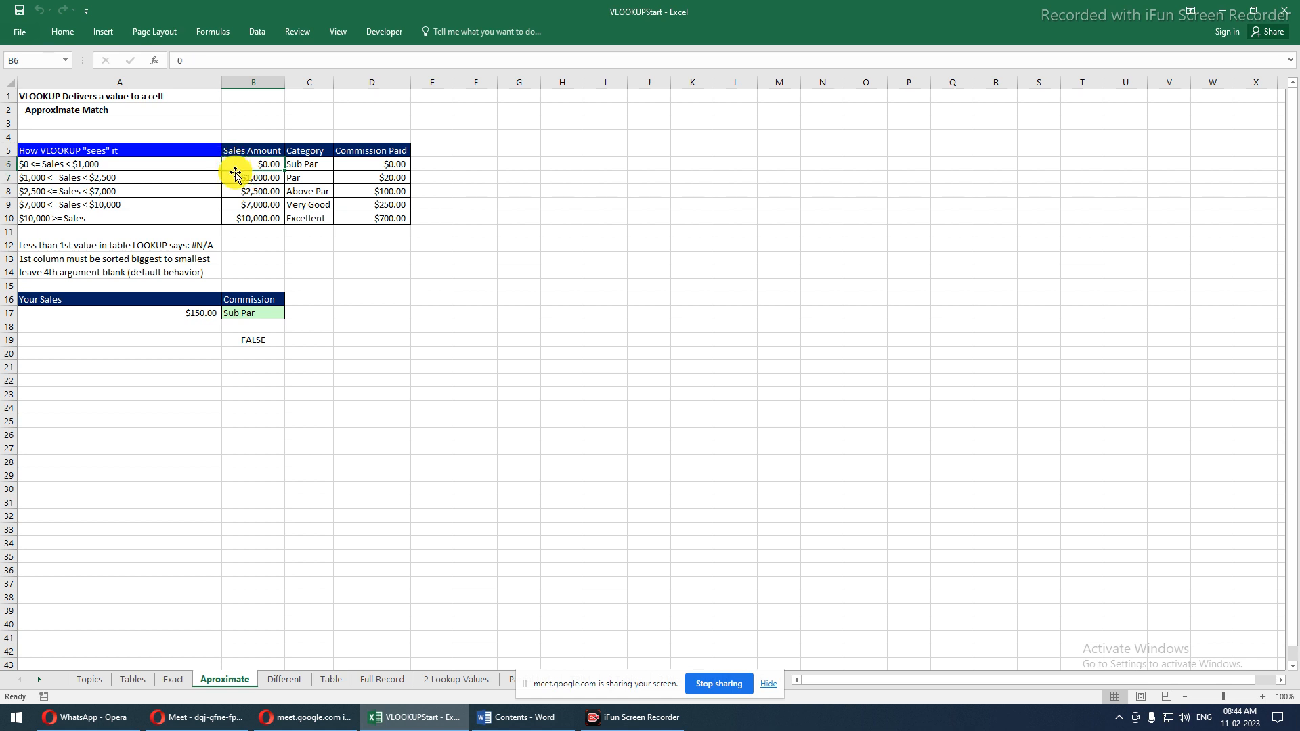
Compare the Sales Amount and Commission Paid columns, checking the first tier across B6:D6 and the next threshold in B7
drag(251, 163, 258, 214)
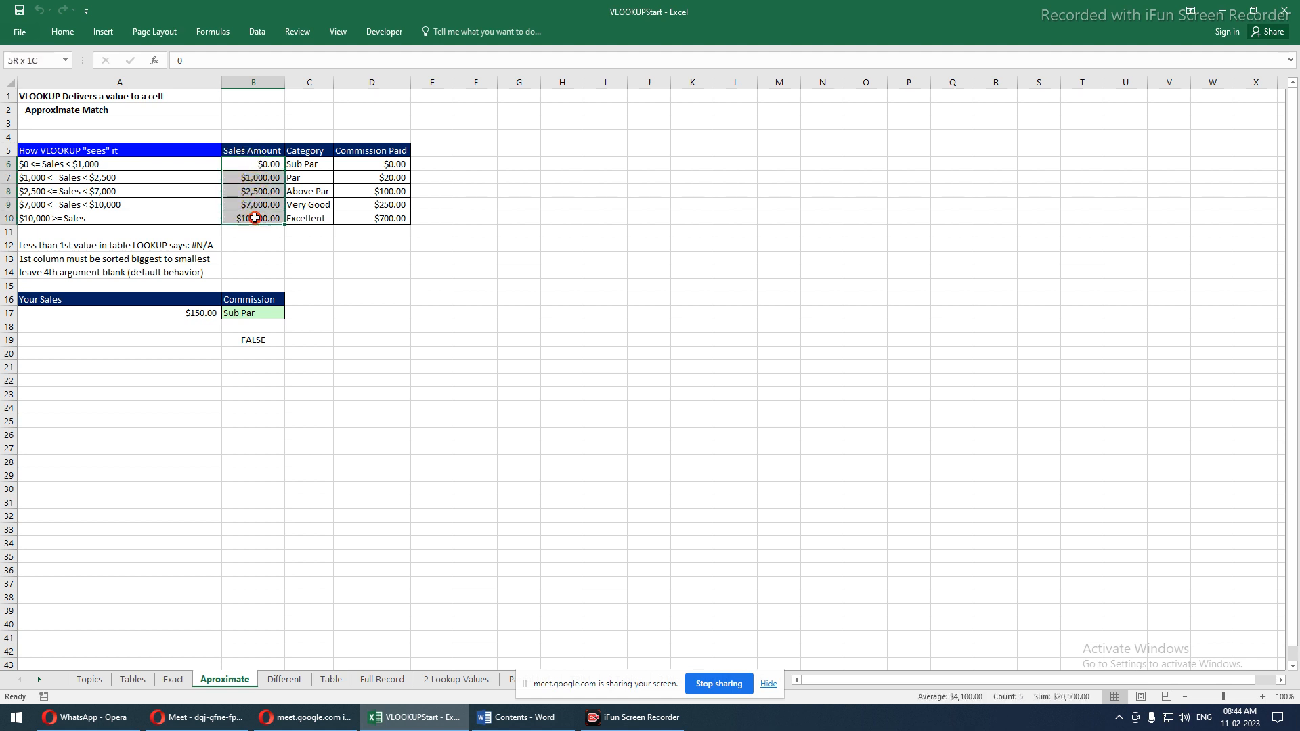
click(403, 155)
drag(404, 157, 400, 216)
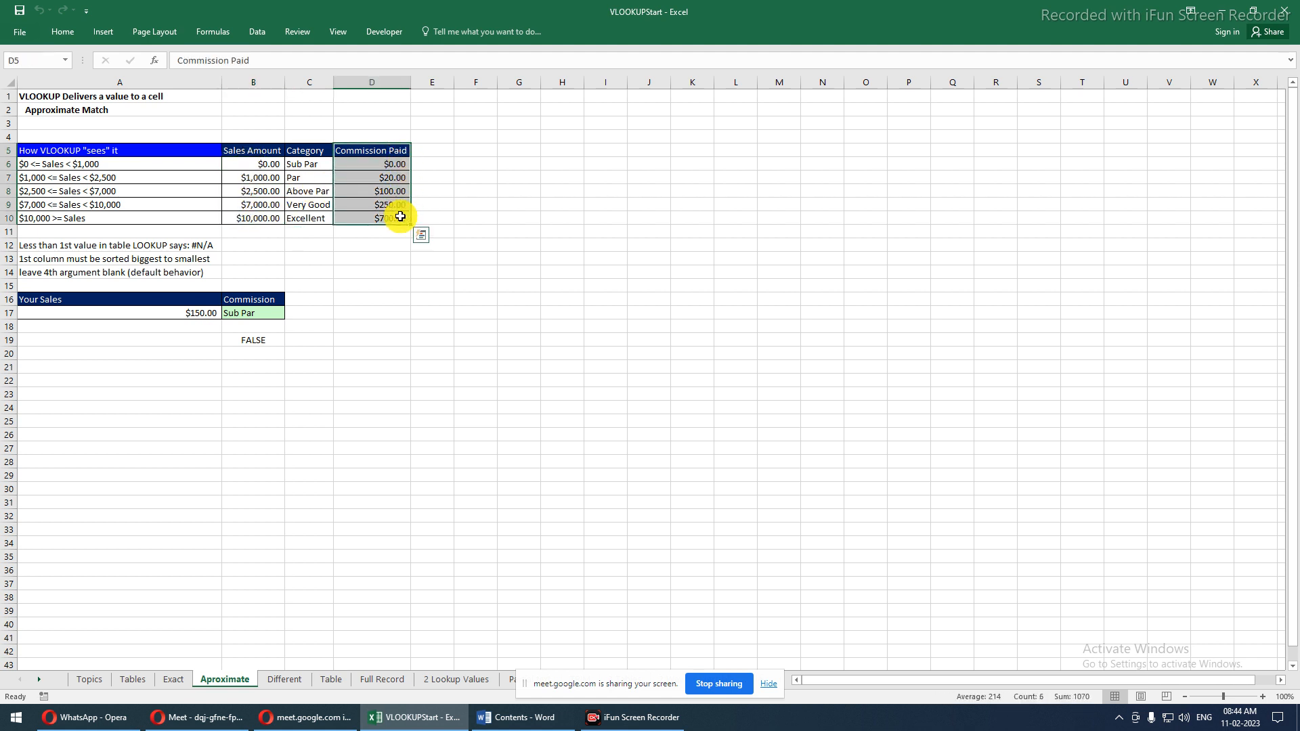
drag(265, 161, 377, 165)
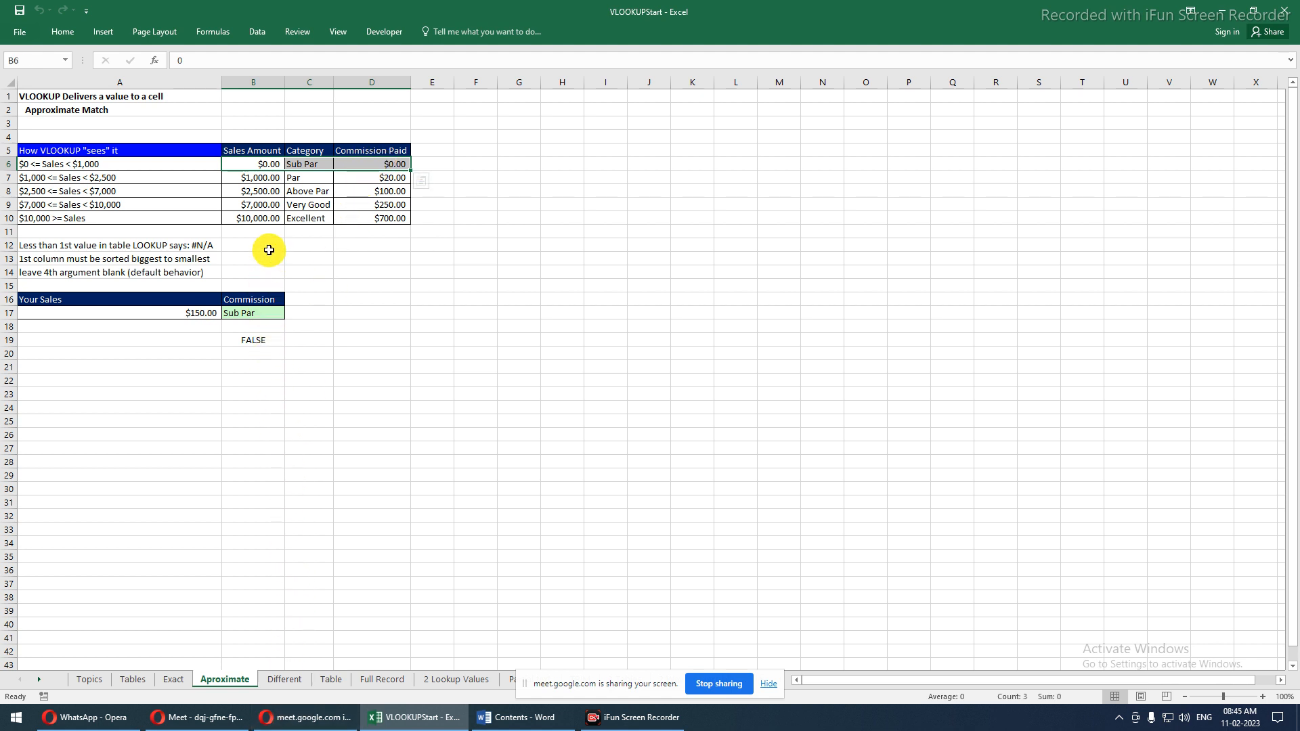
click(238, 181)
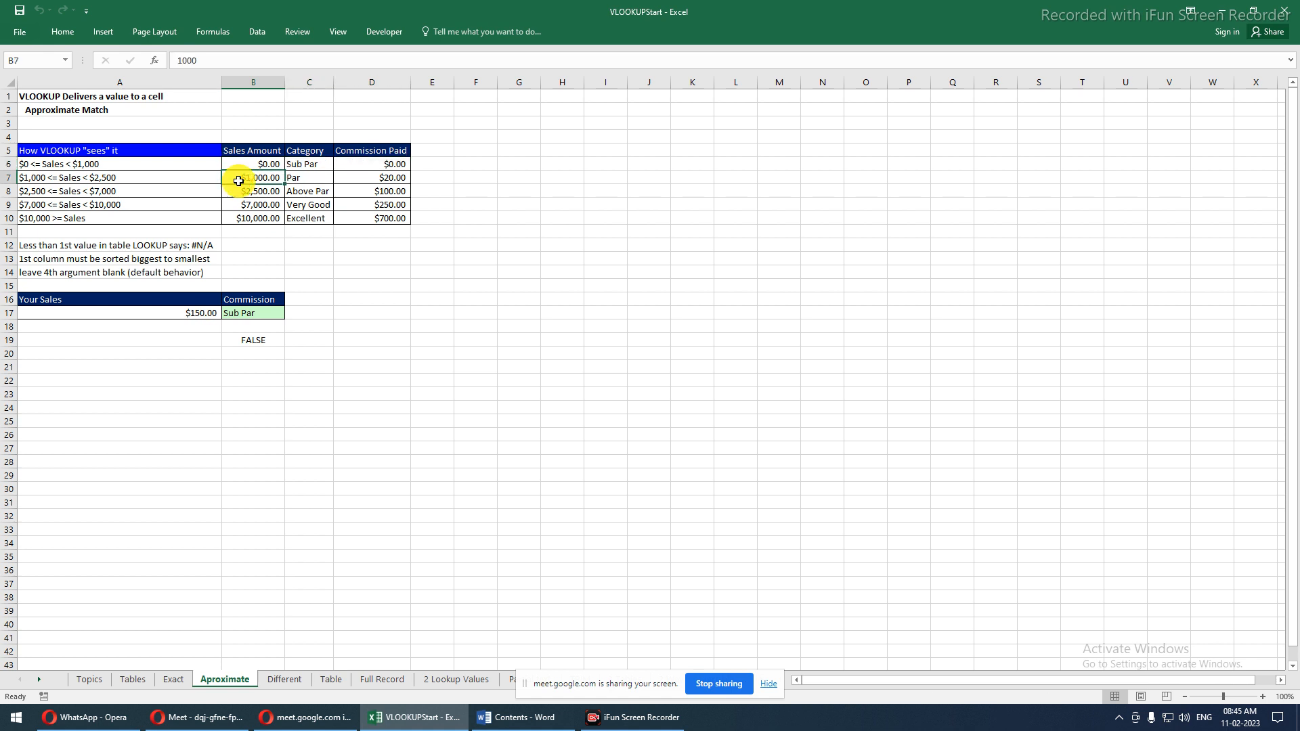
click(350, 326)
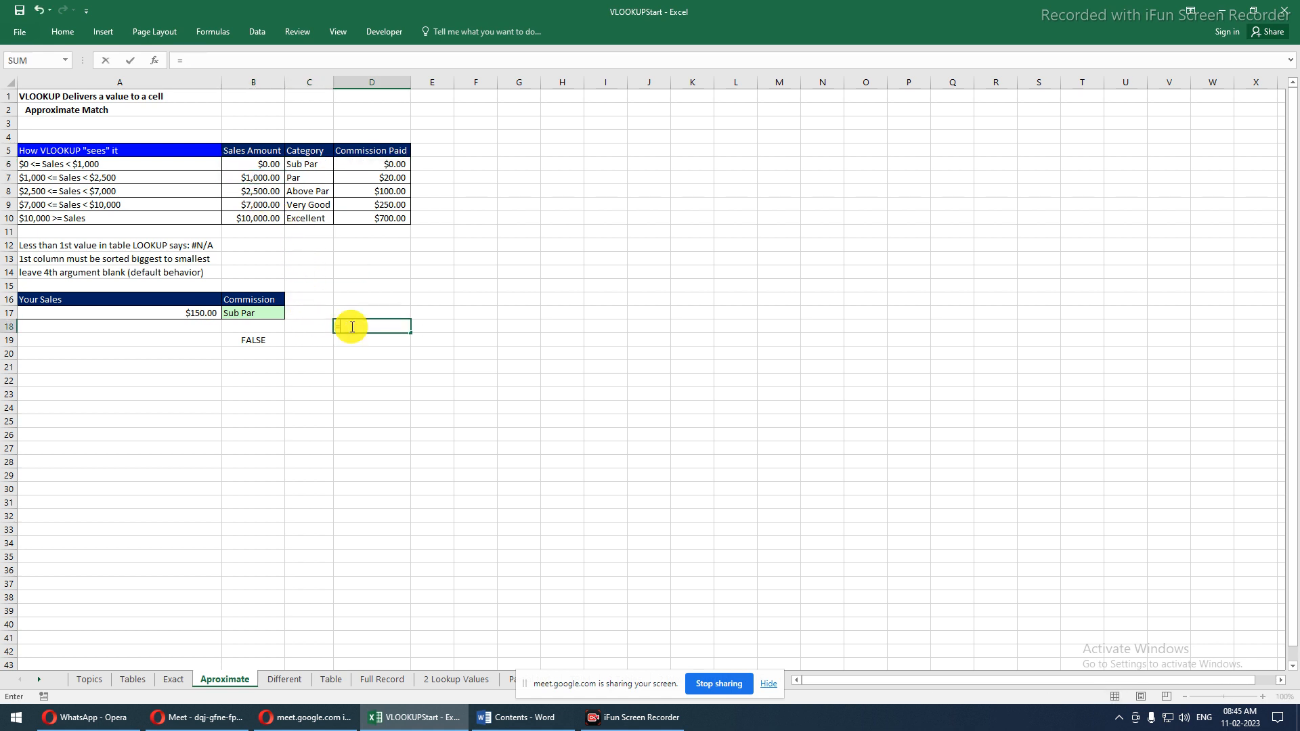
text(=vlo)
key(Tab)
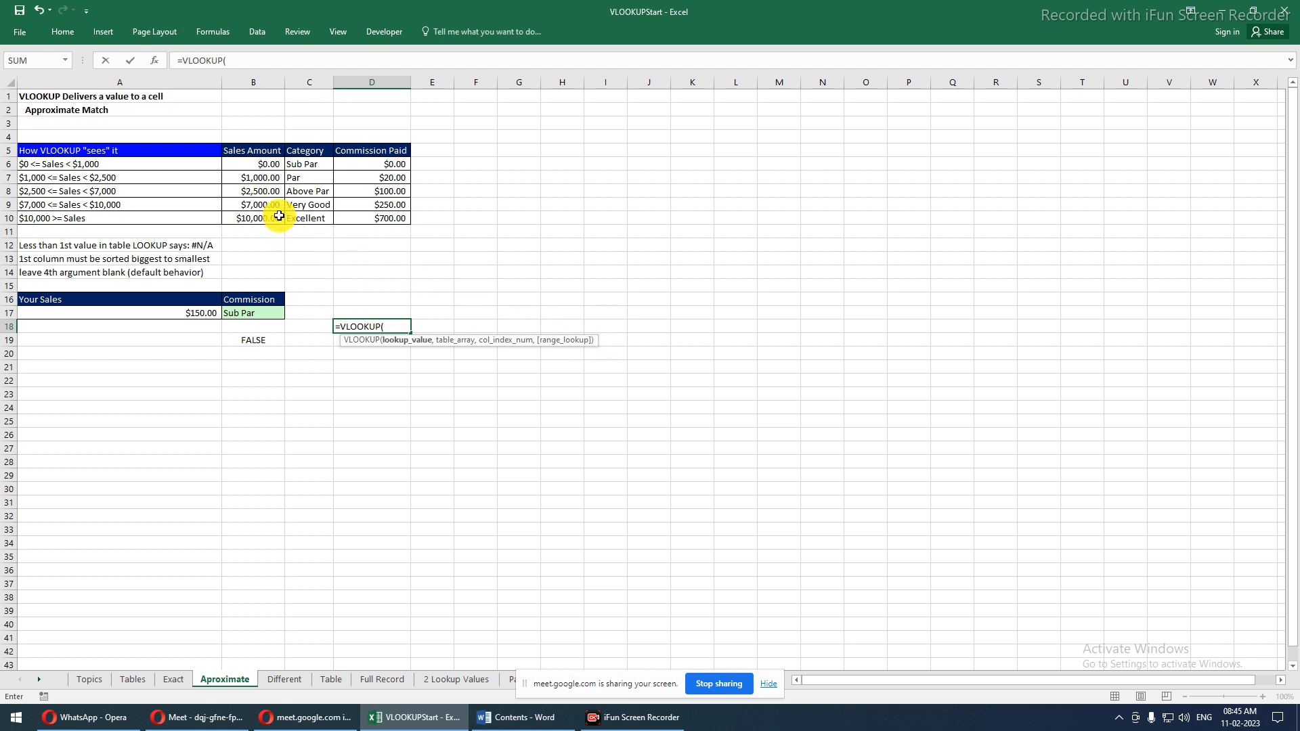
click(238, 177)
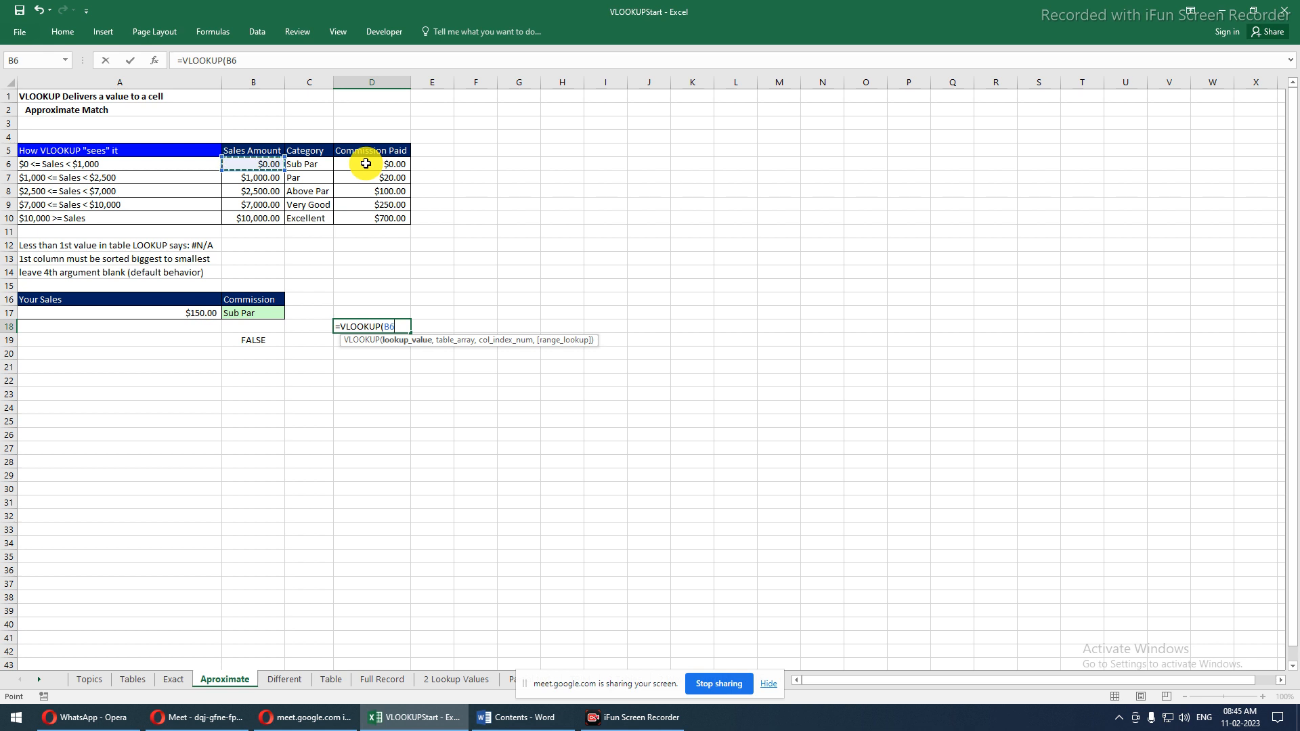
key(Escape)
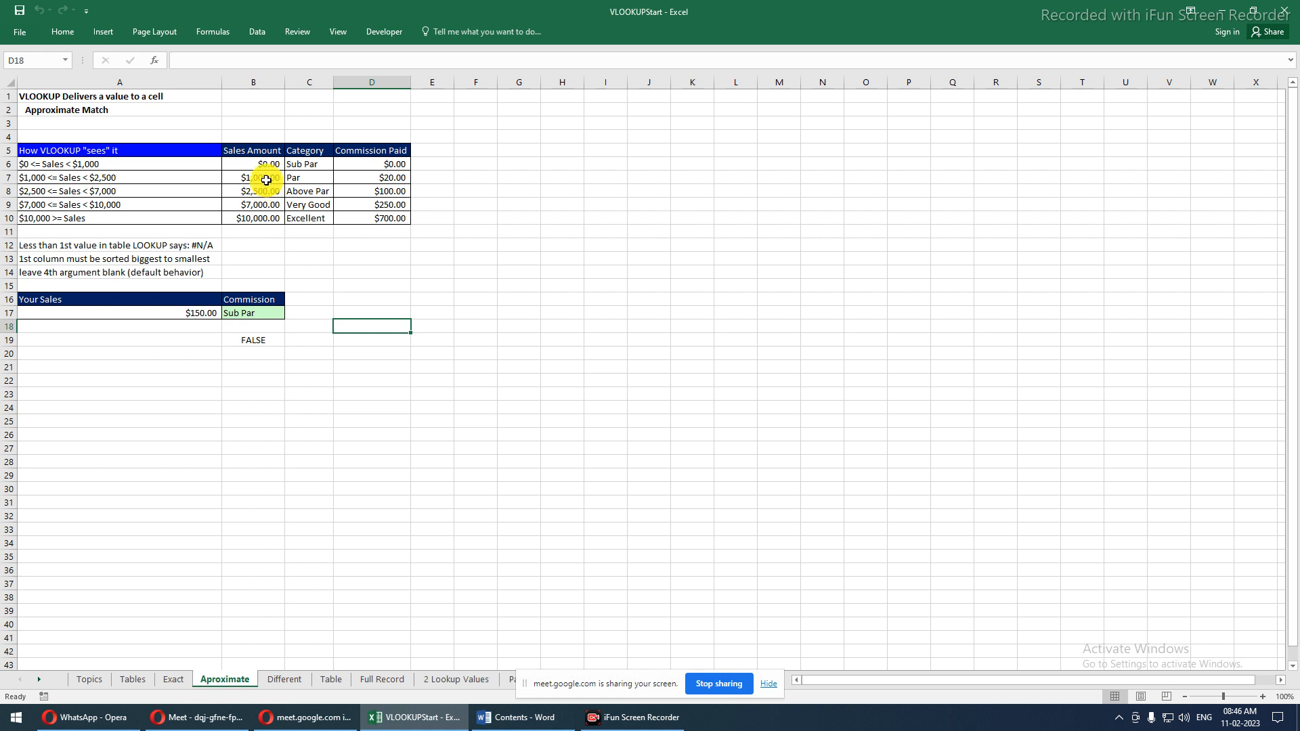
Review the Sales Amount thresholds in B6:B10 again, focusing on the second tier in B7
drag(264, 163, 266, 223)
click(262, 177)
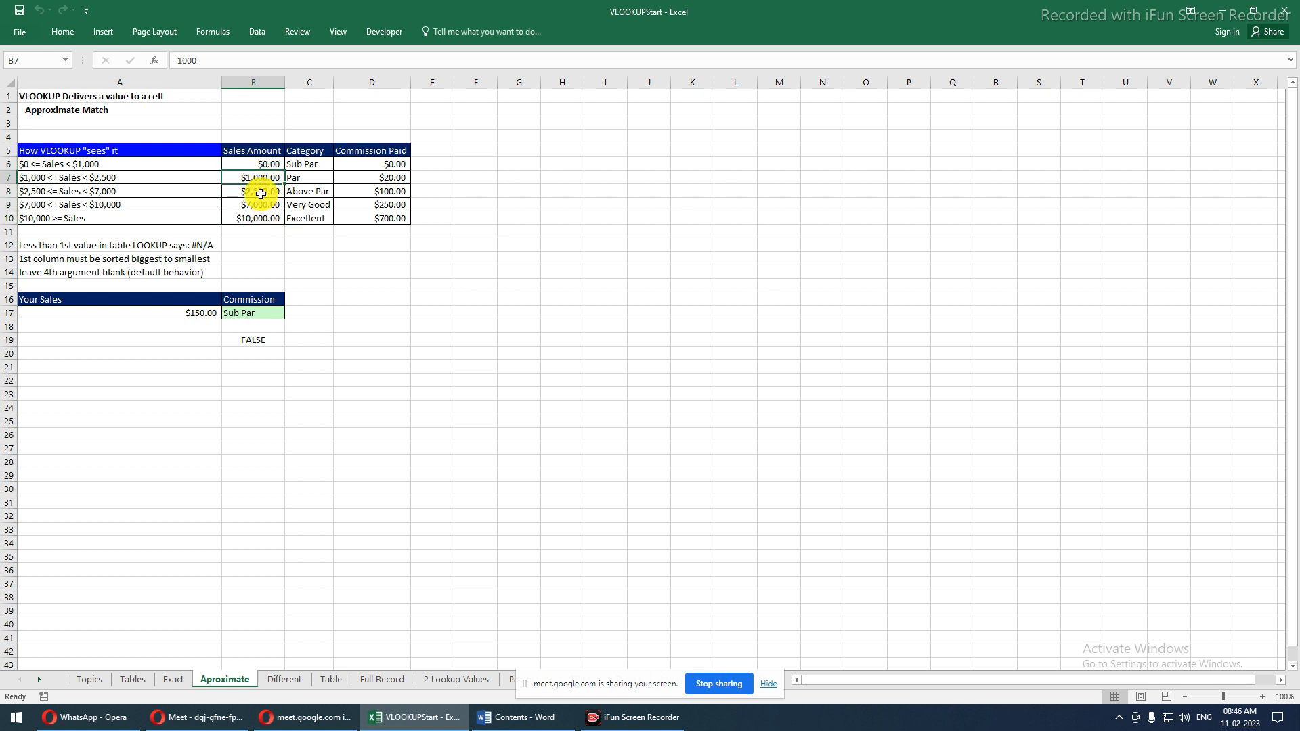
Compare the Sales Amount thresholds in B7:B10 with the Category and Commission Paid entries, focusing on the tiers in rows 7 and 8
click(261, 193)
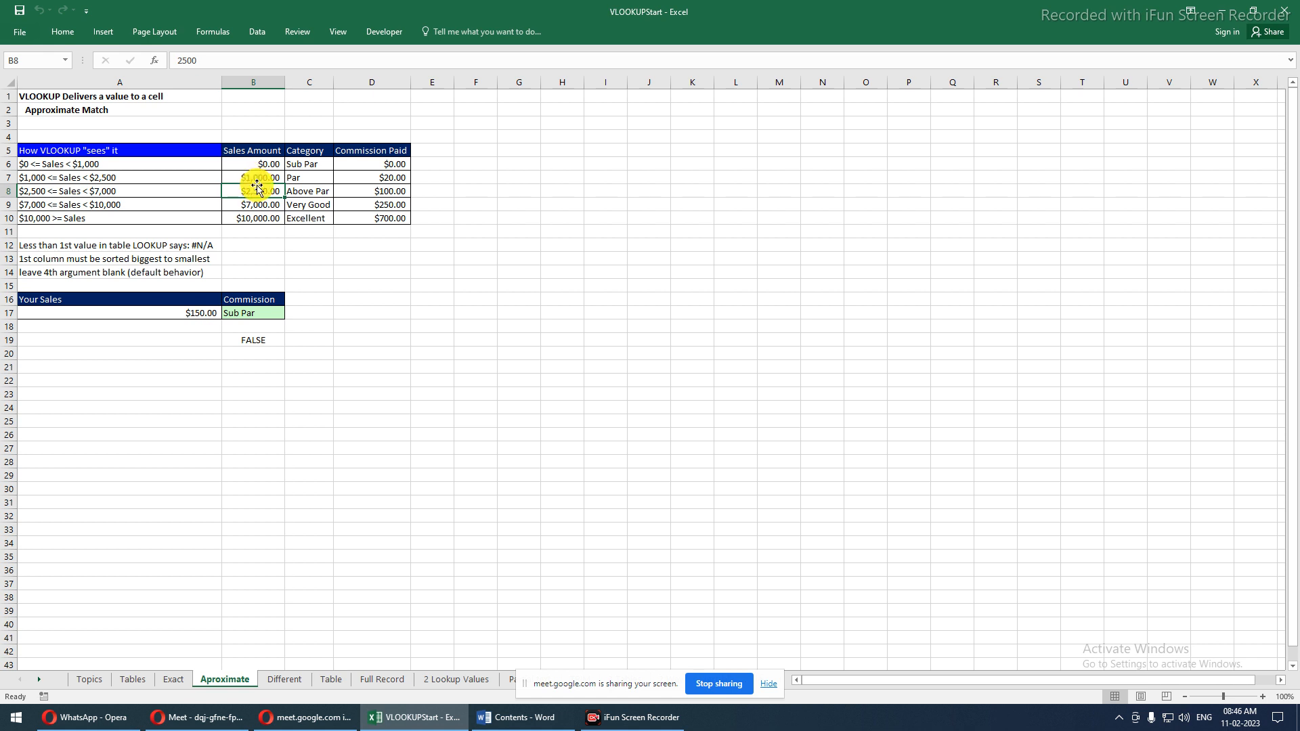
click(254, 181)
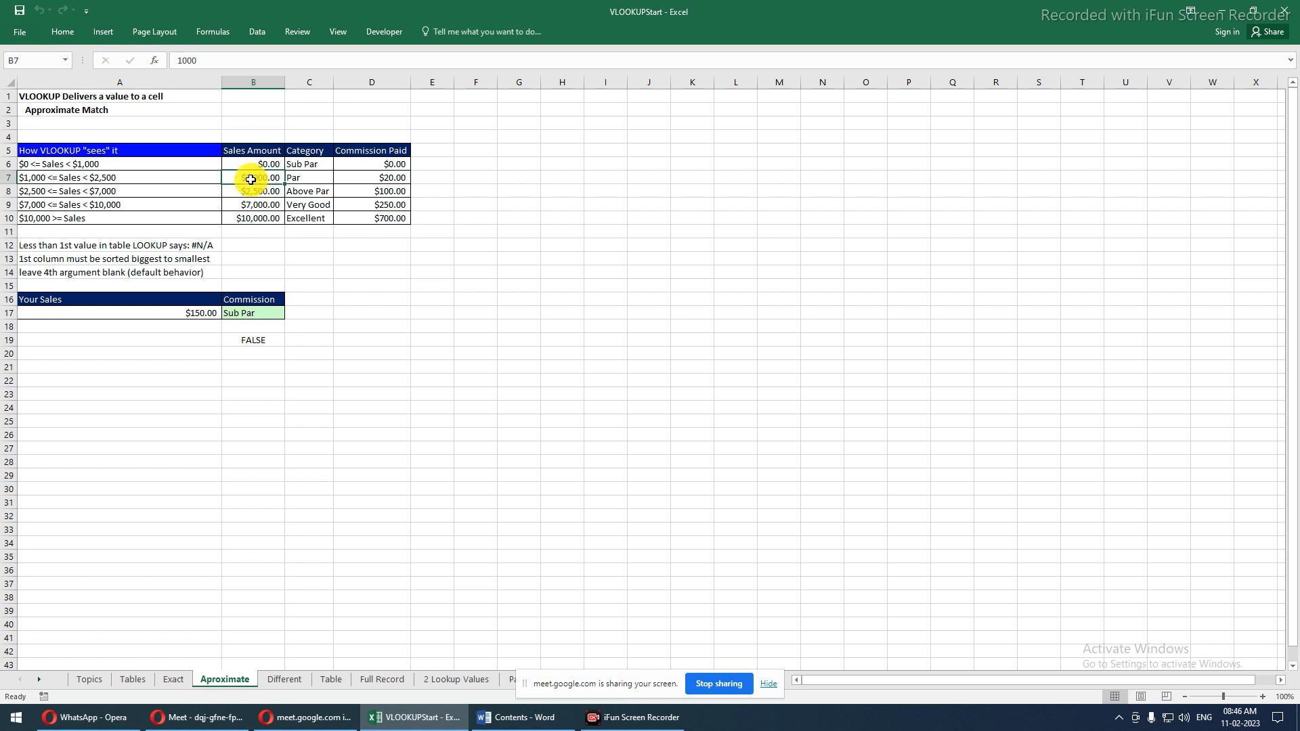
mouse_move(268, 180)
mouse_down()
mouse_move(396, 178)
mouse_move(352, 179)
mouse_up()
drag(269, 177, 262, 193)
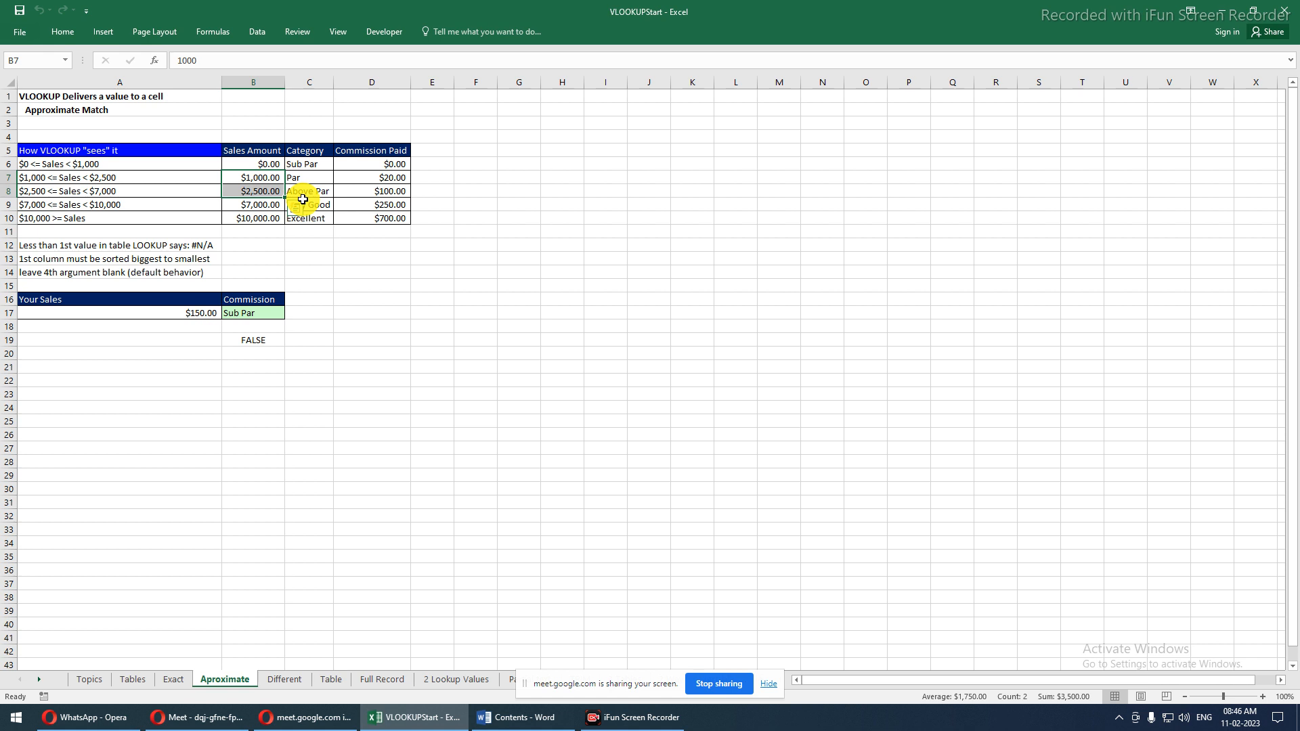
click(261, 204)
click(258, 218)
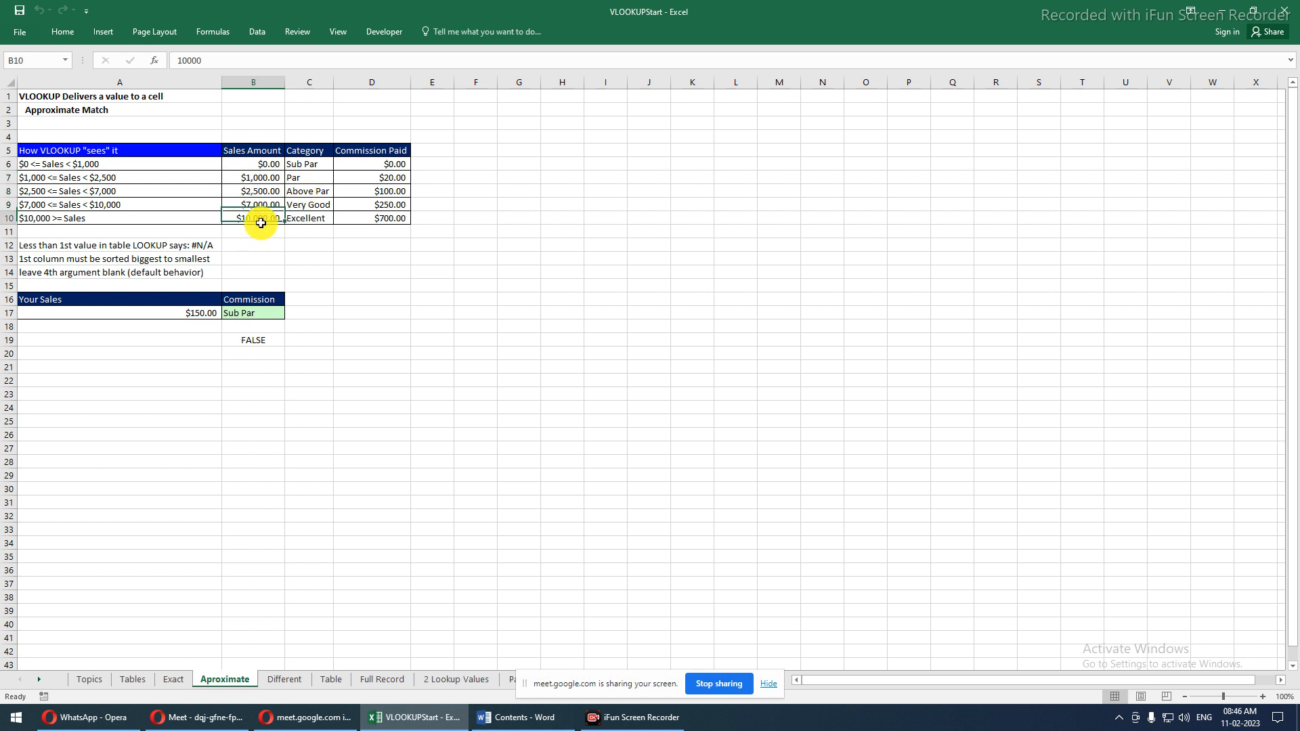
click(259, 193)
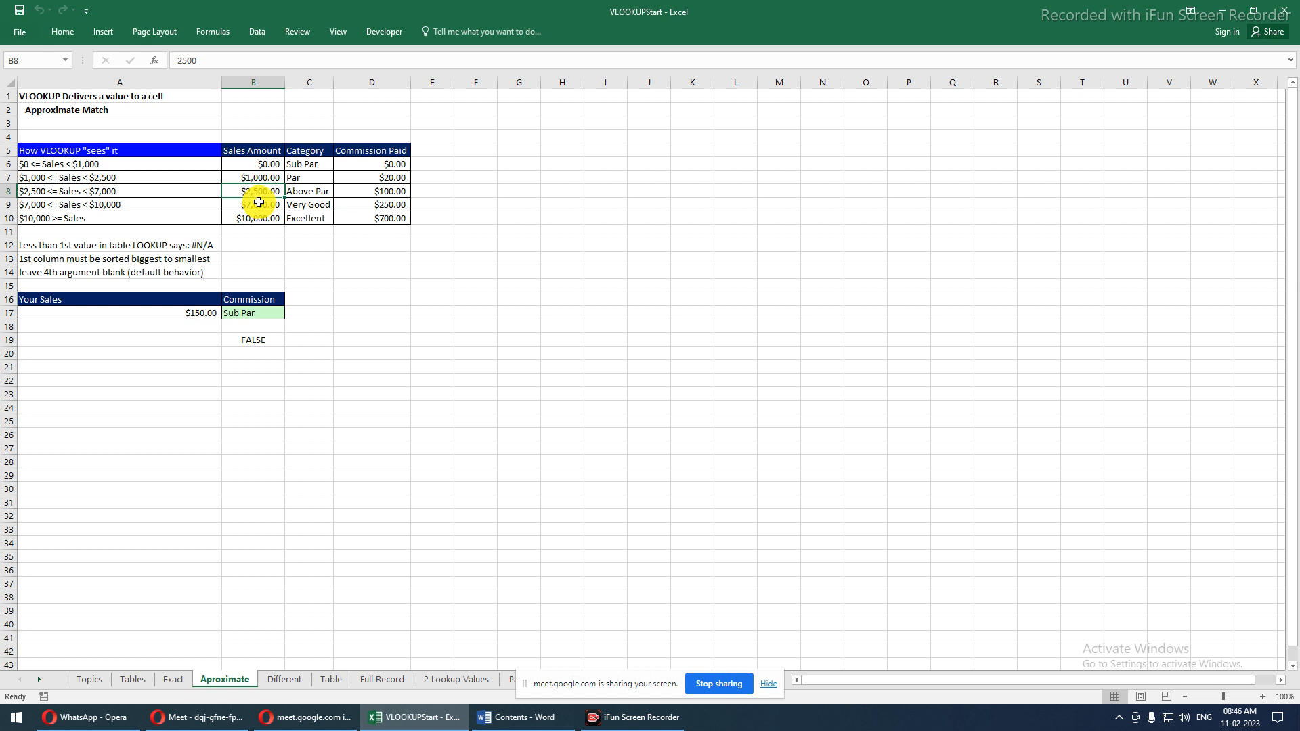
drag(258, 196, 459, 191)
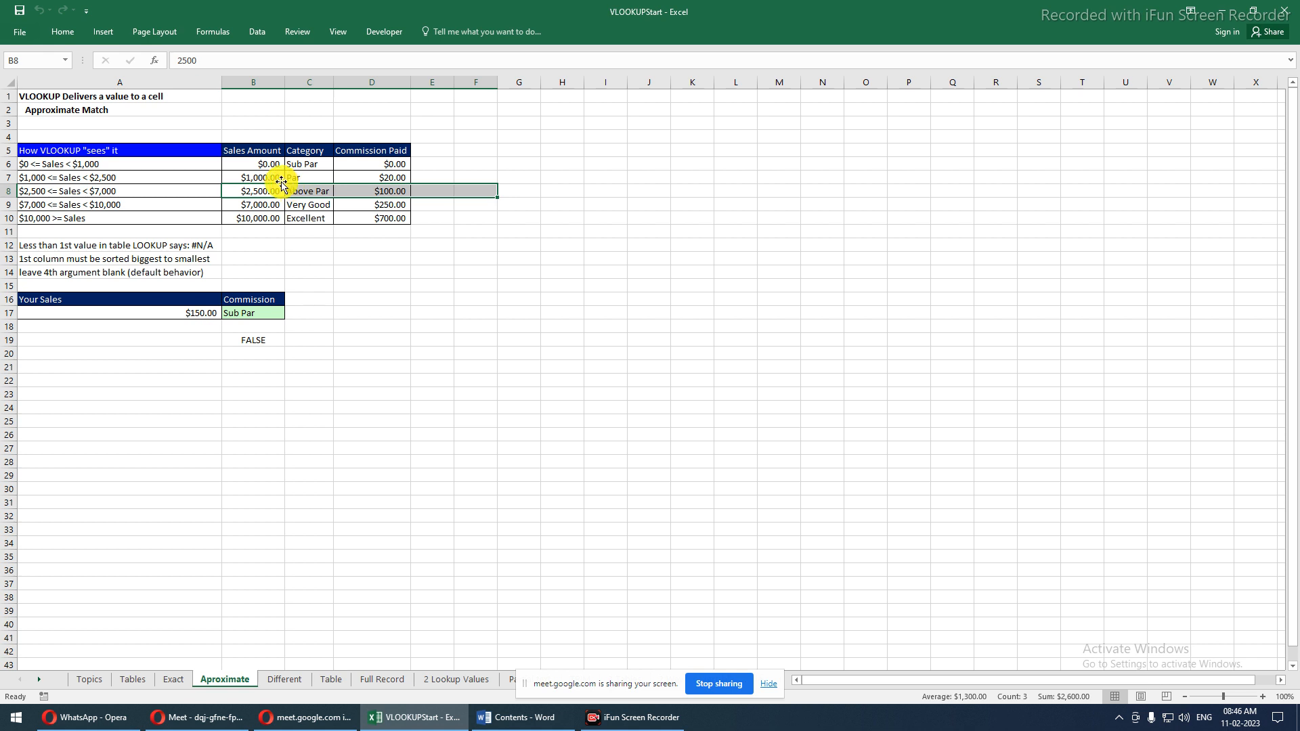
drag(277, 180, 415, 176)
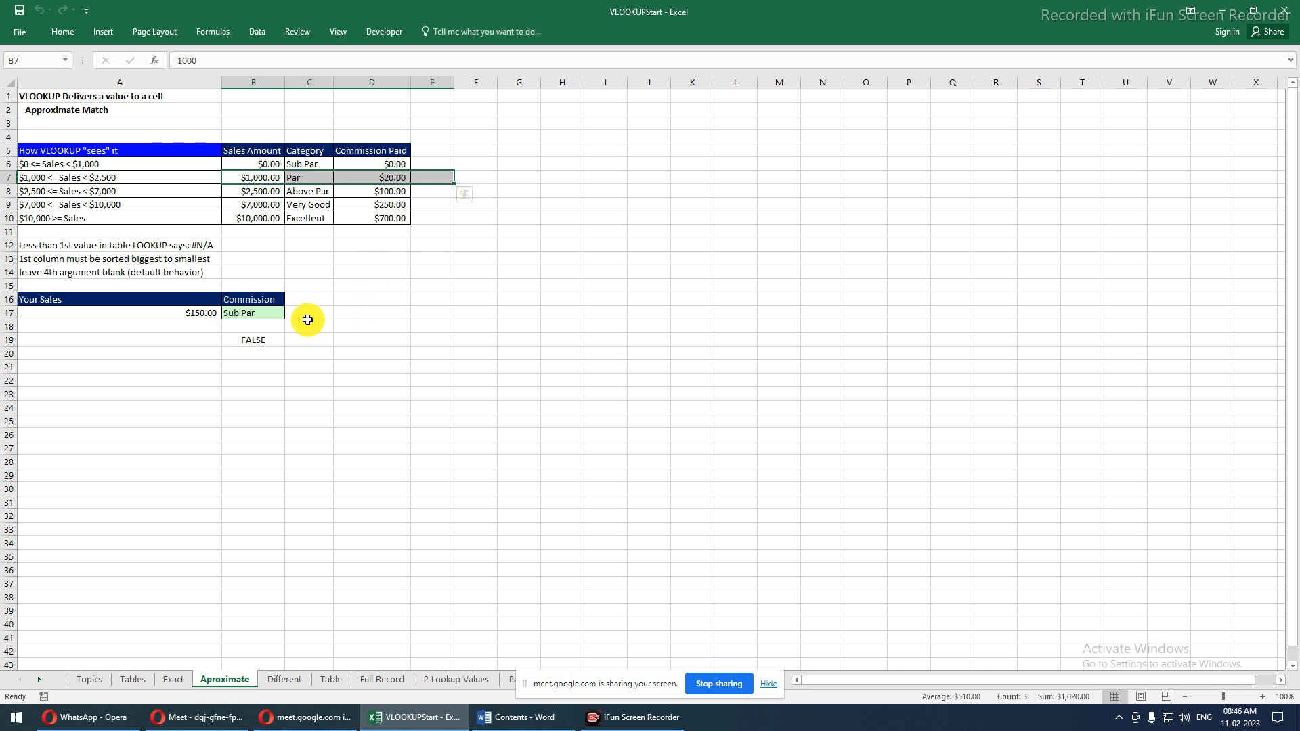
Replace the Commission formula in B17 with the approximate-match lookup =VLOOKUP(A17,B6:D10,3,1)
click(251, 317)
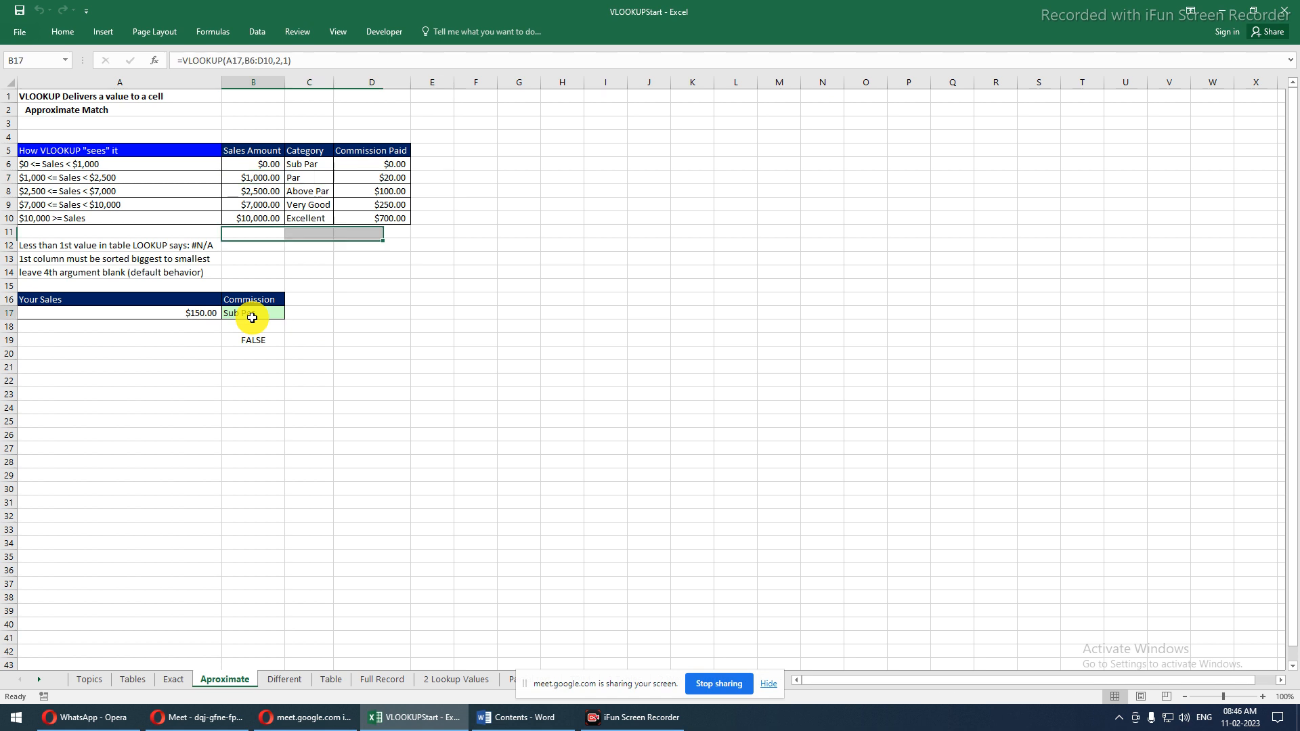
key(Delete)
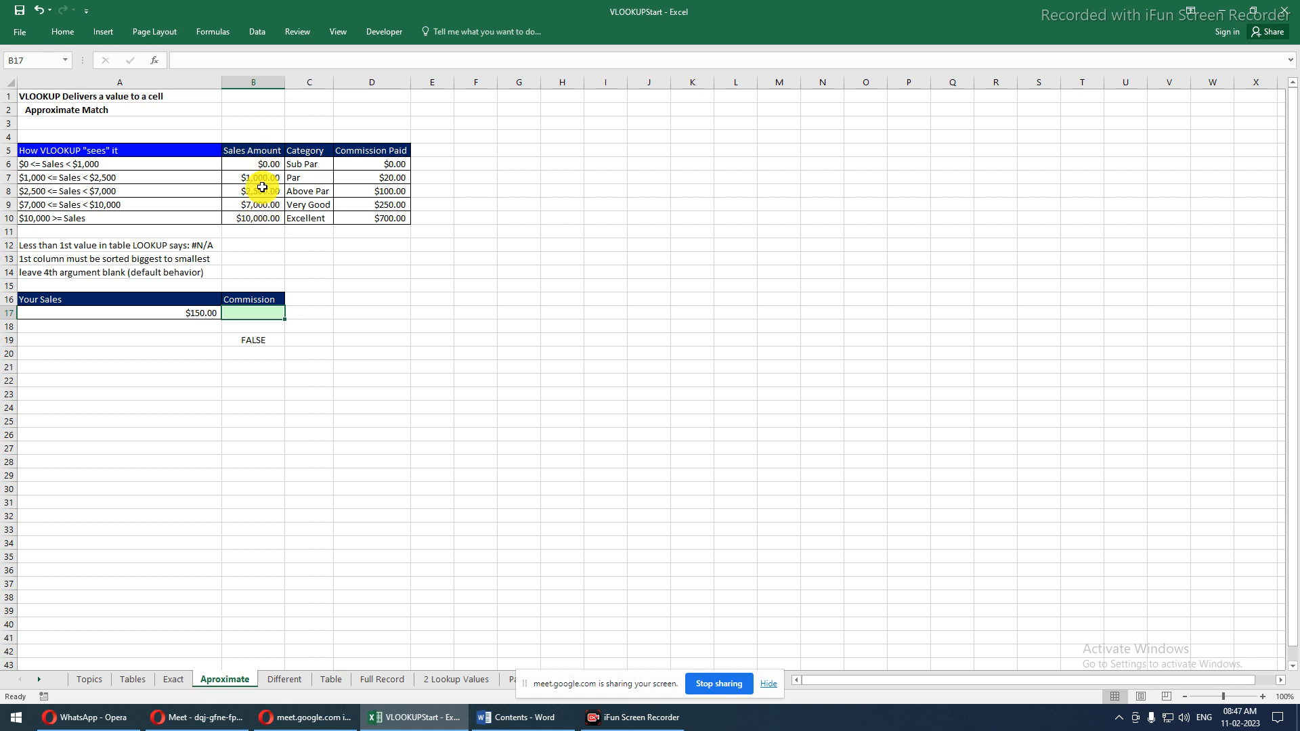
text(=vl)
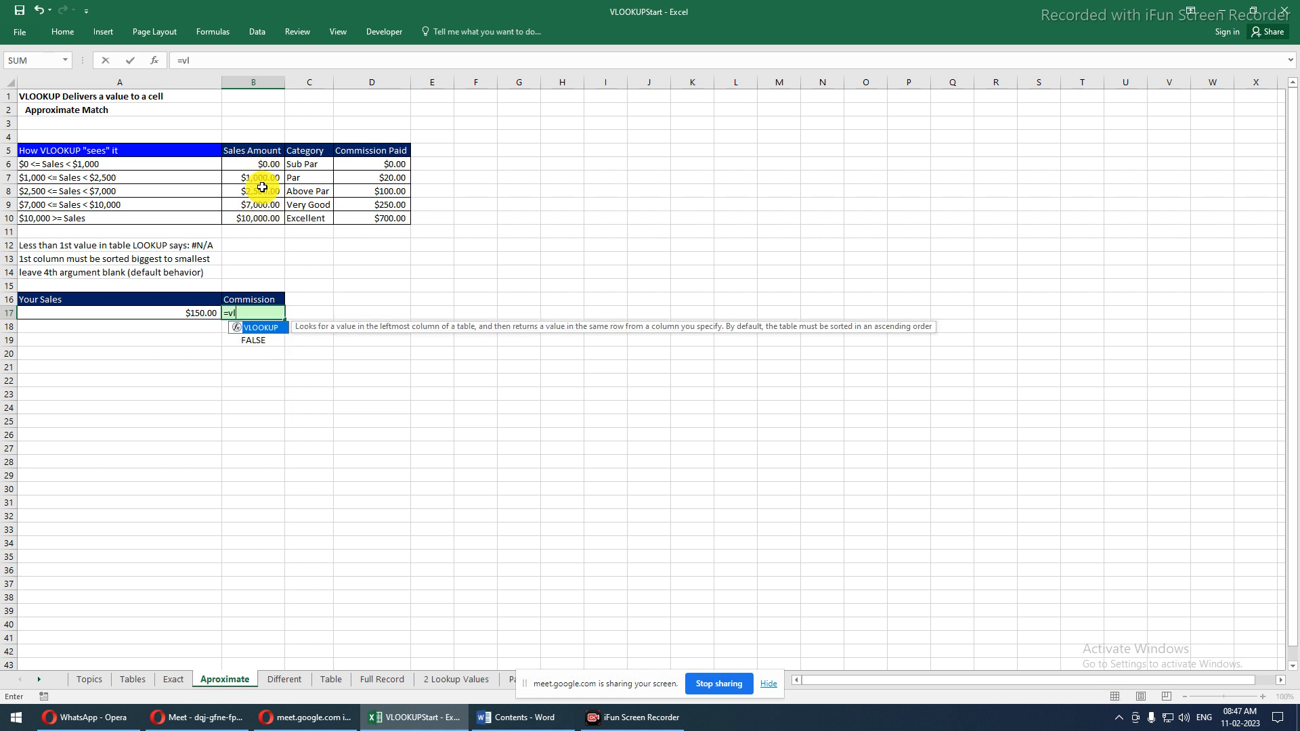
text(o)
key(Tab)
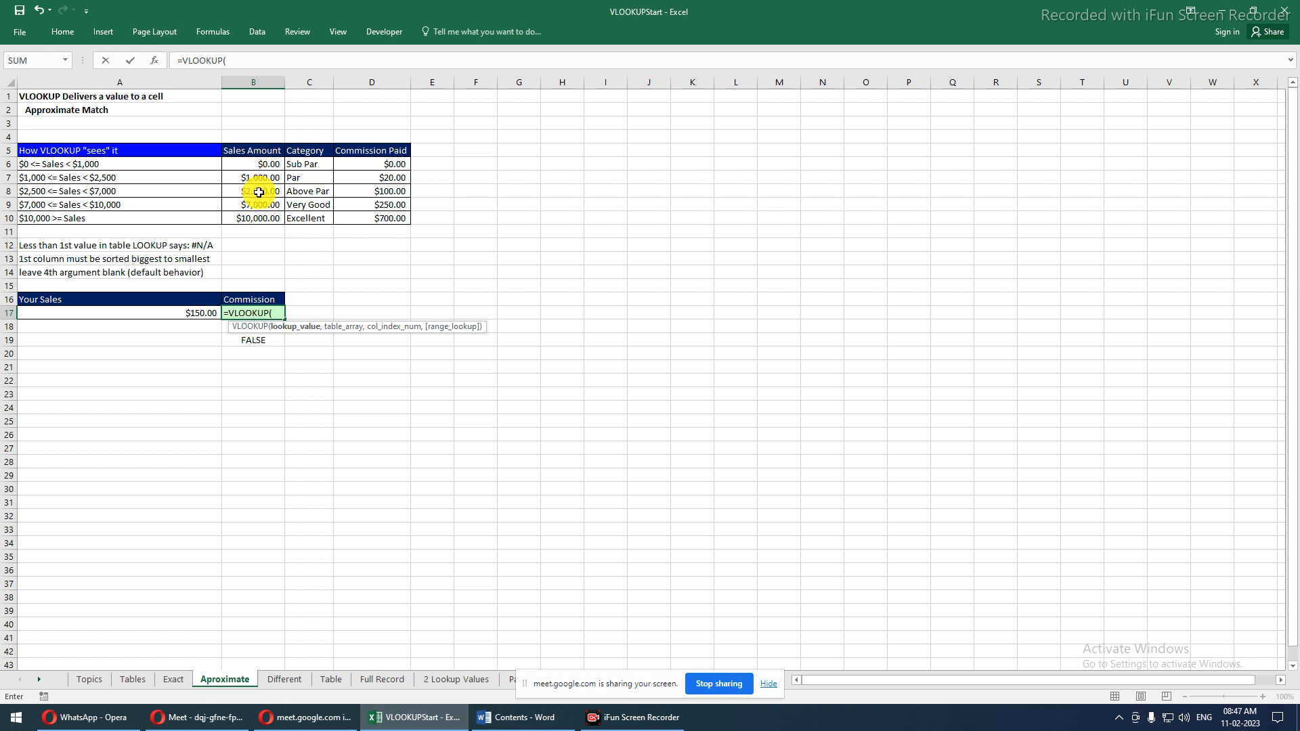
click(205, 311)
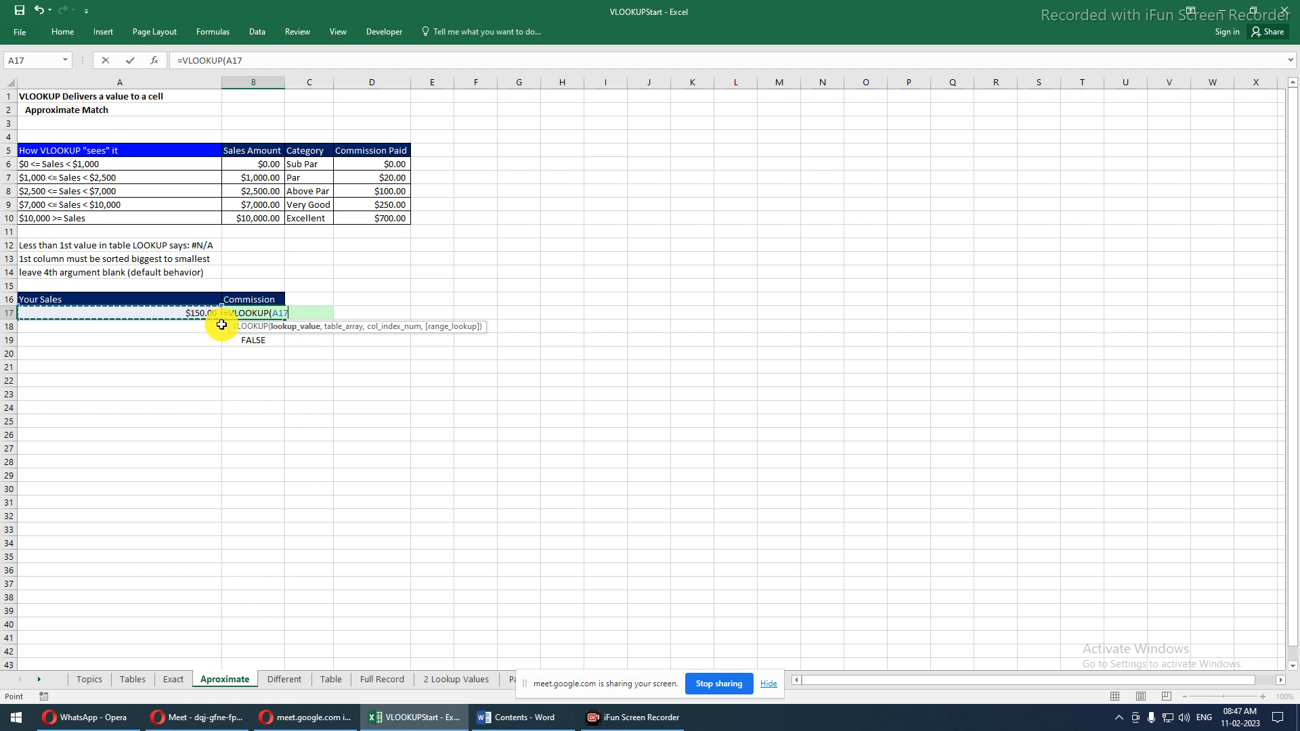
text(,)
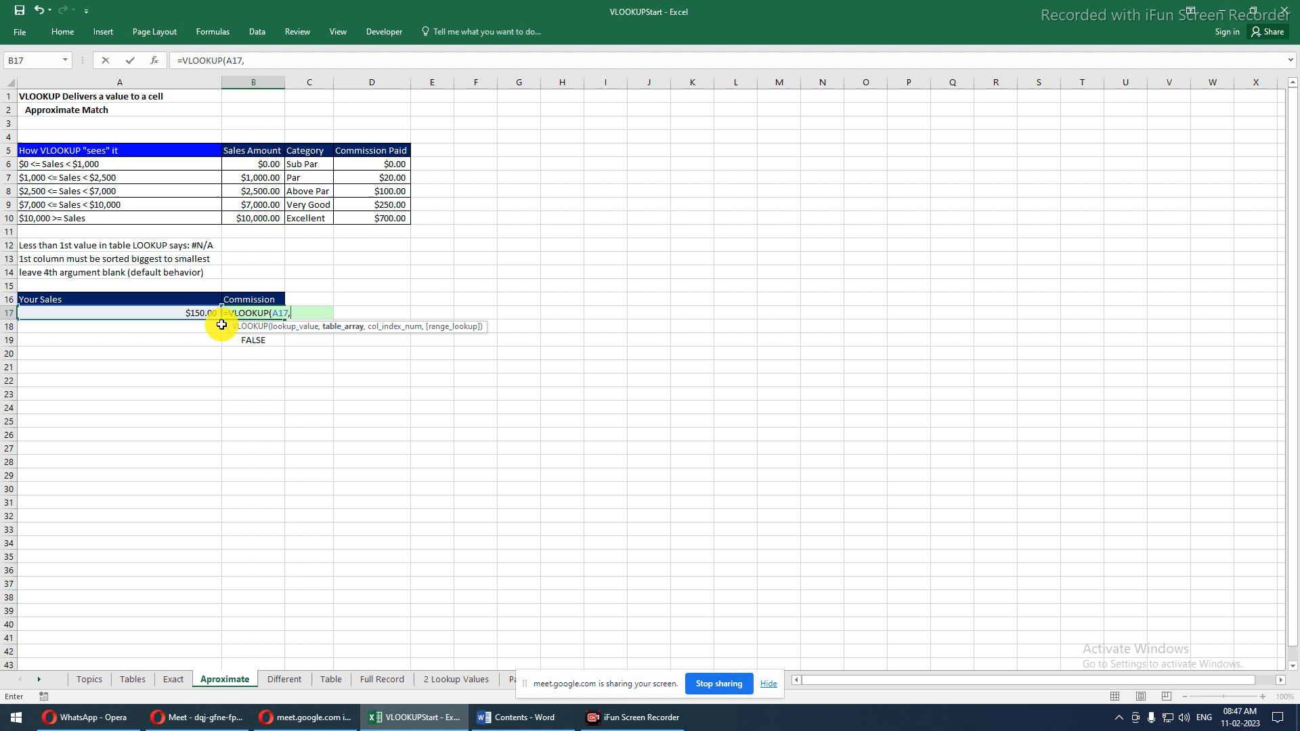
drag(255, 166, 351, 217)
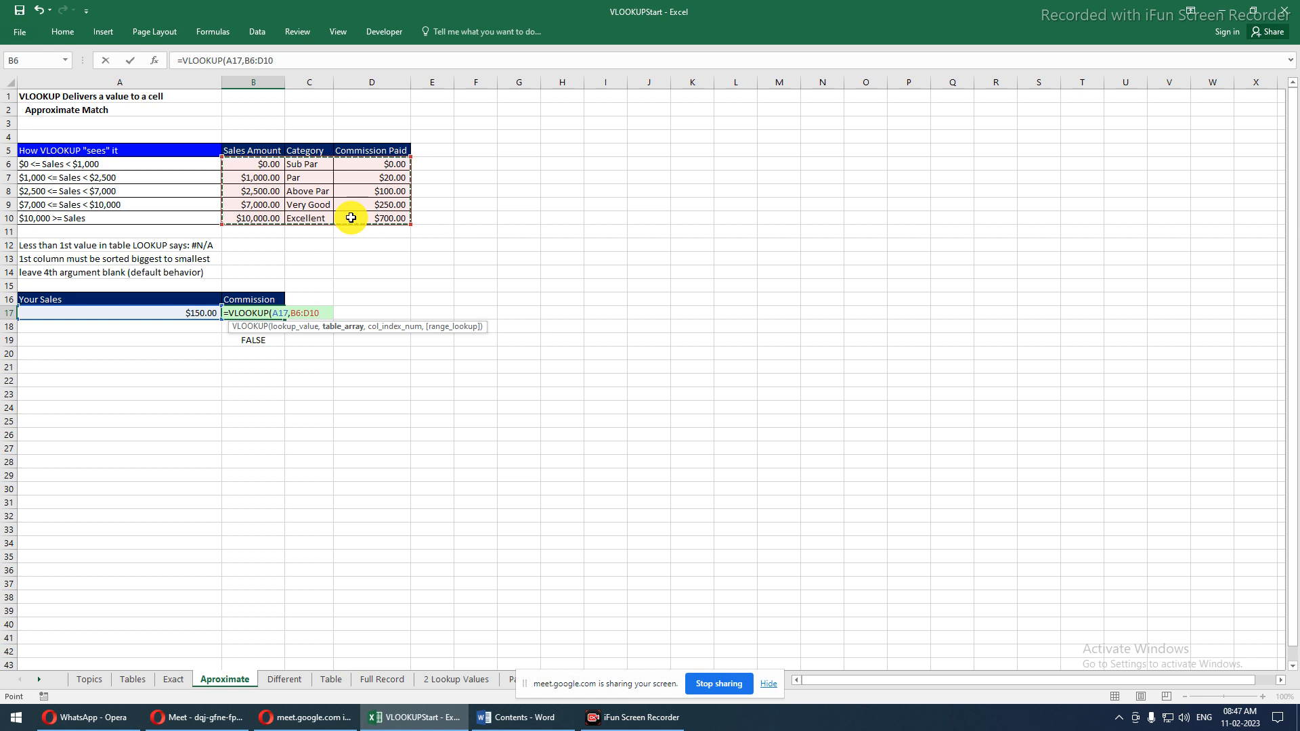
text(,)
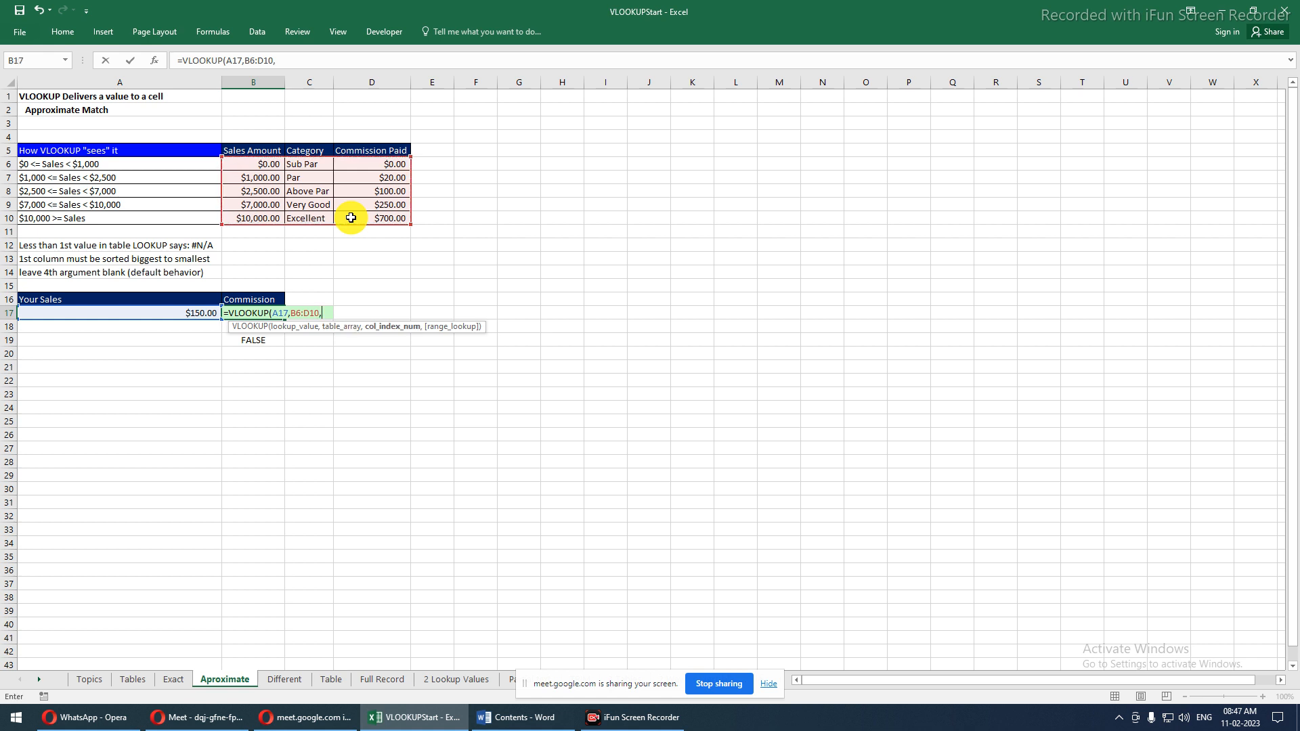
text(3,)
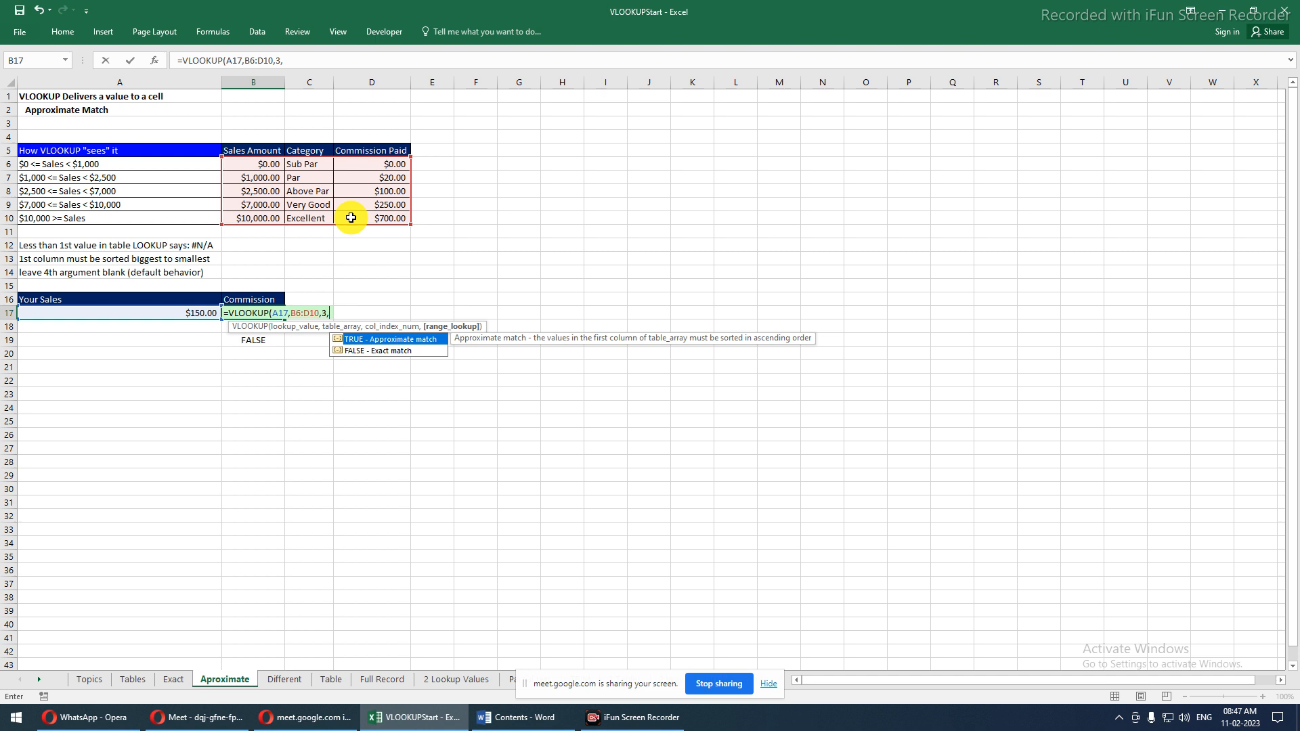
text(1)
key(Return)
Set the Your Sales amount in A17 to 1602 to test the approximate-match formula
key(Up)
key(Left)
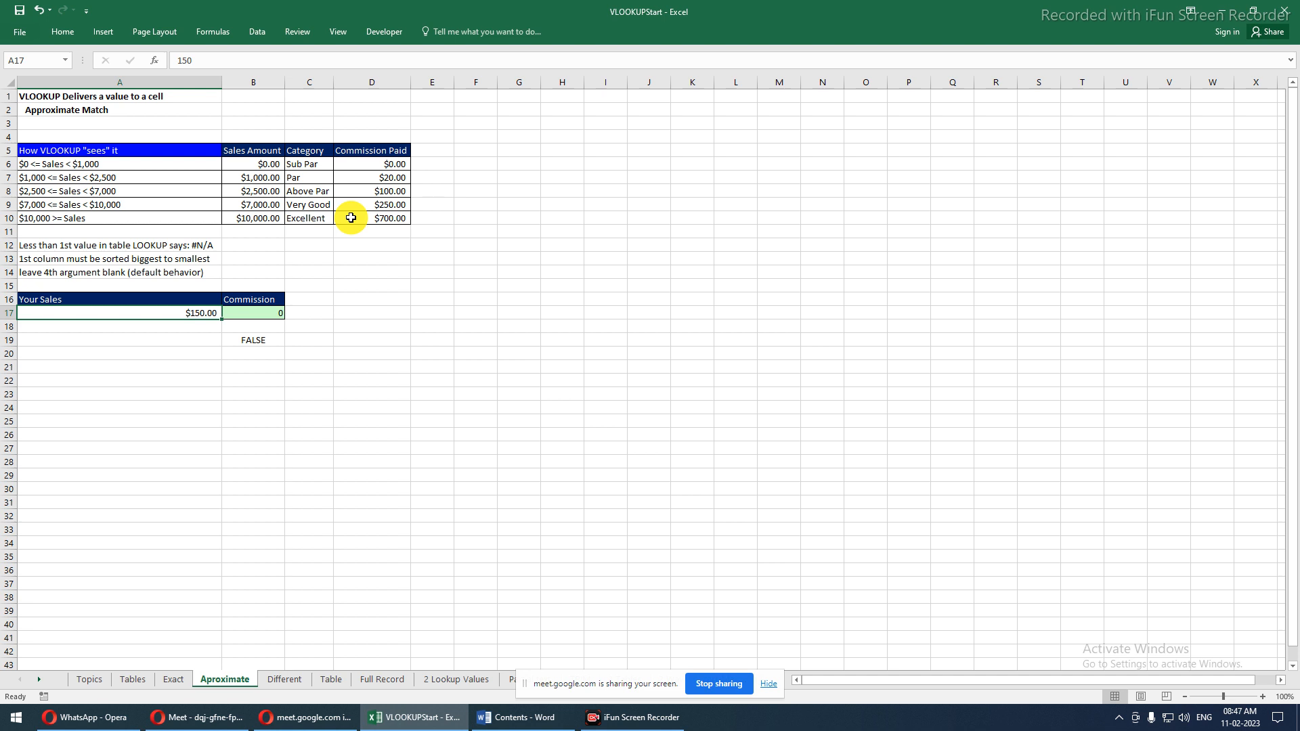
text(1,6)
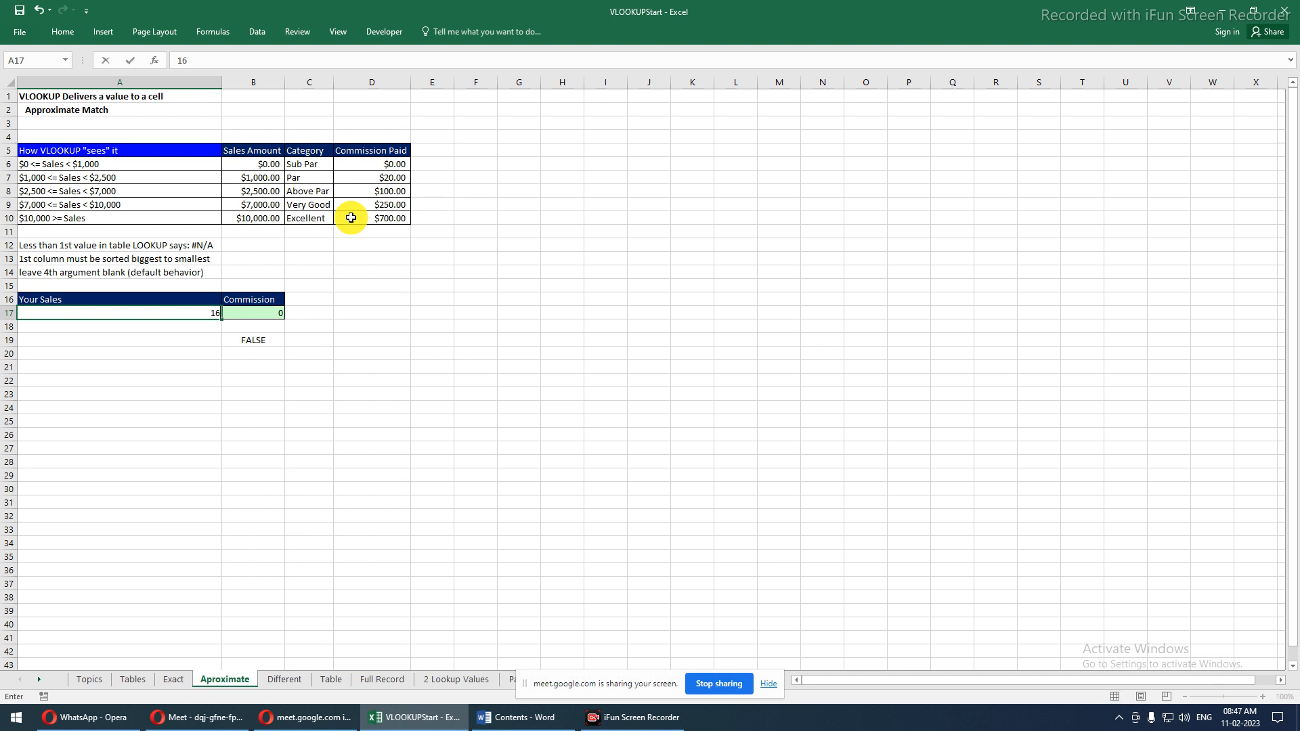
text(02)
key(Return)
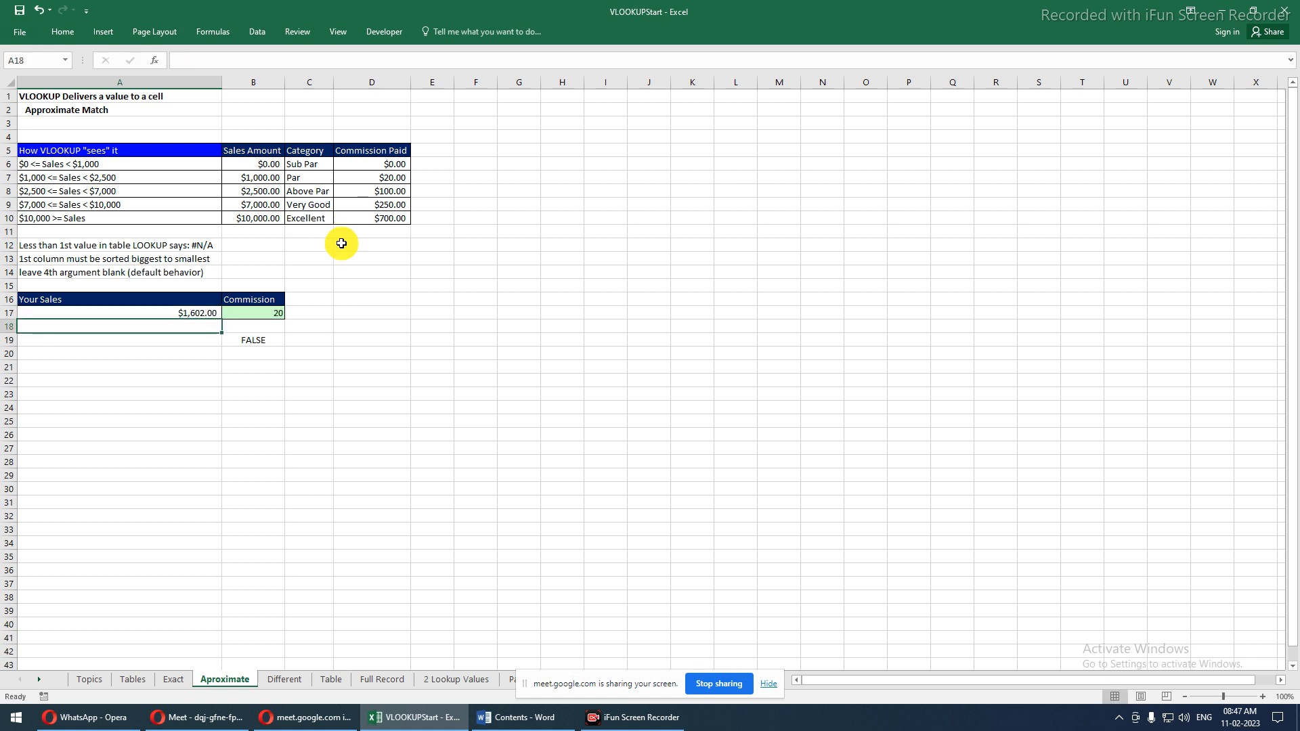
Enter the exact-match lookup =VLOOKUP(A17,B6:D10,3,0) in B18, below the approximate-match formula
click(272, 324)
text(=vl)
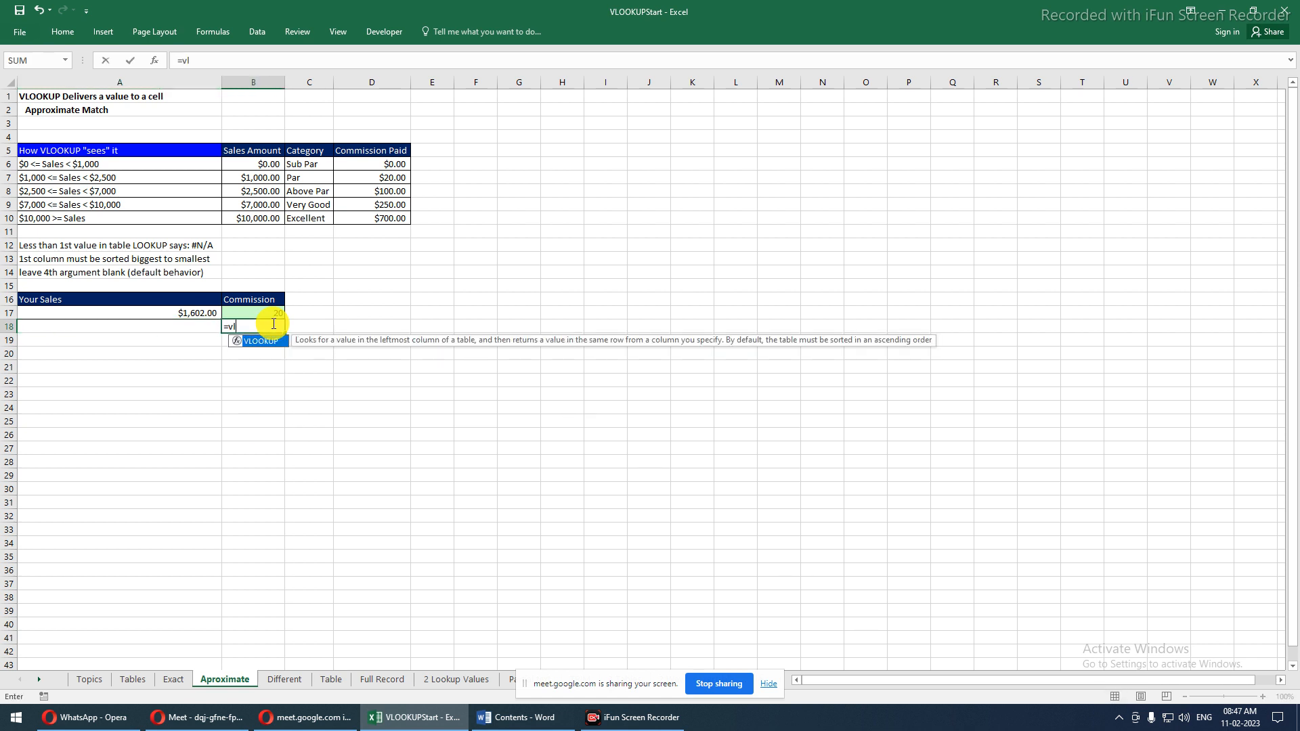
text(o)
key(Tab)
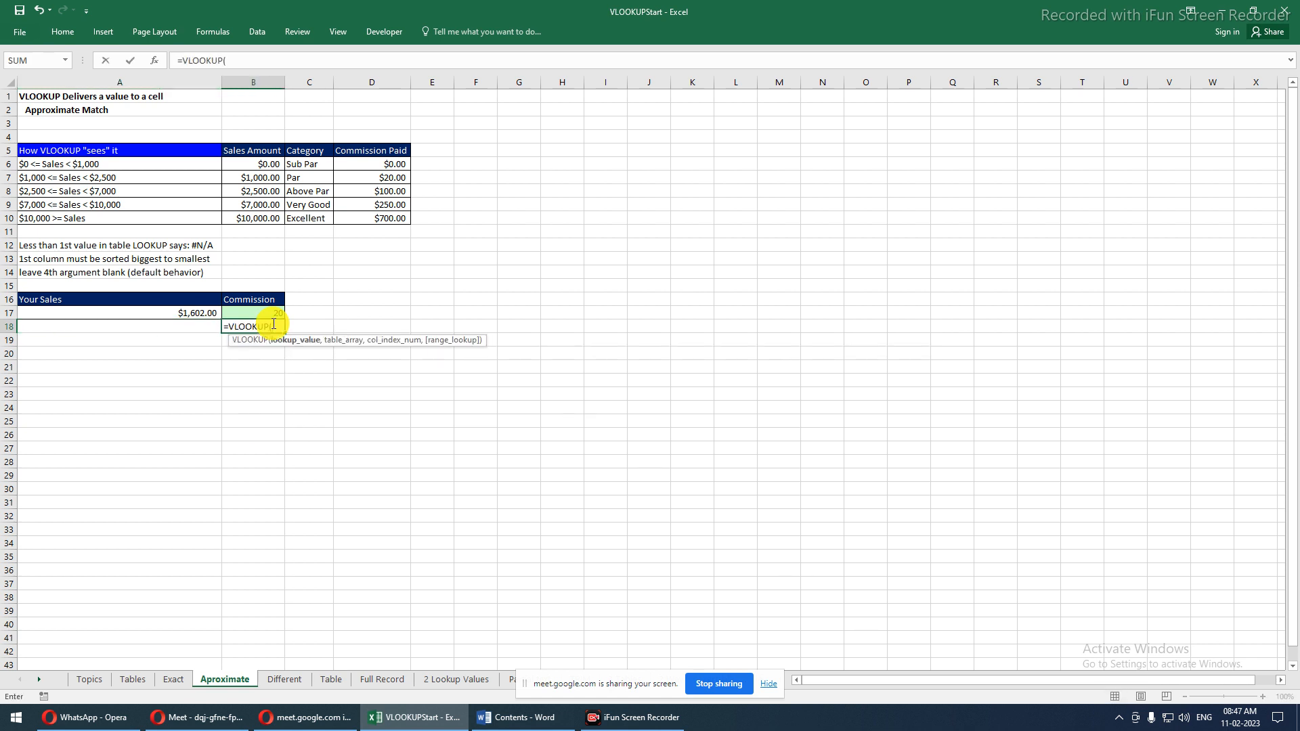
click(199, 315)
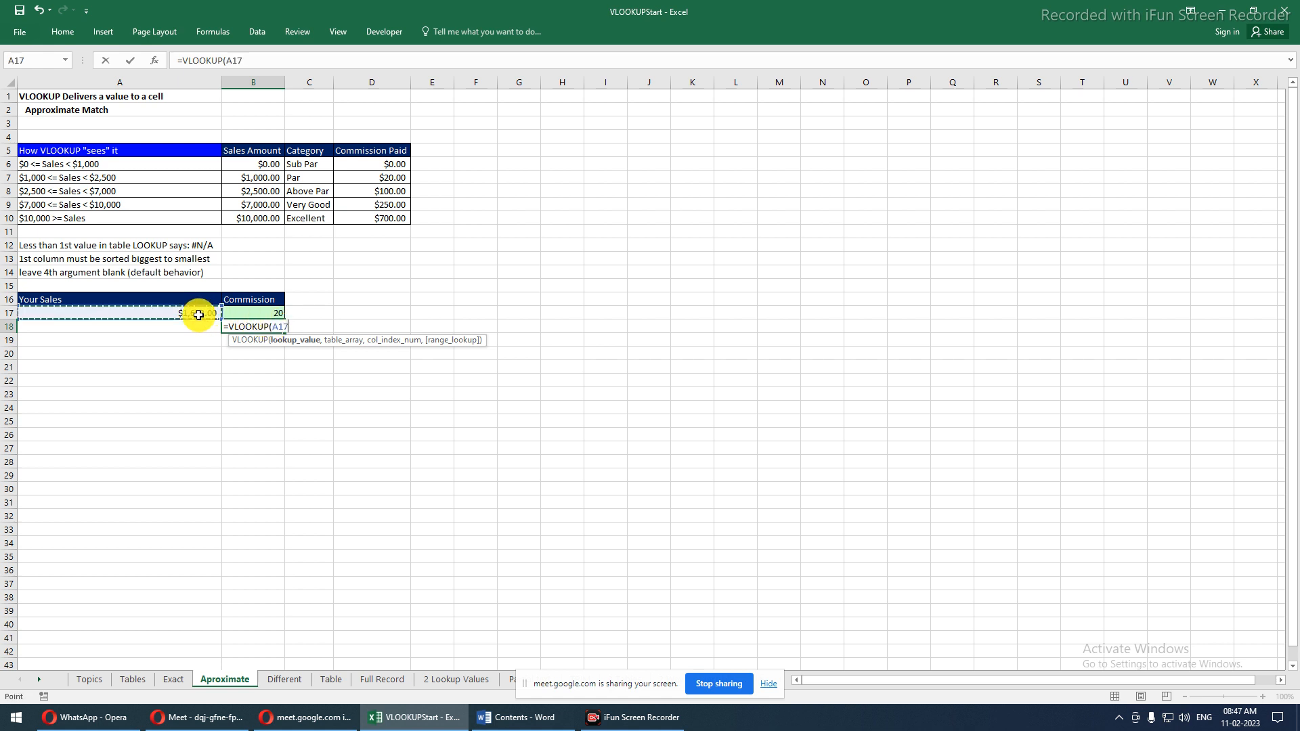
text(,)
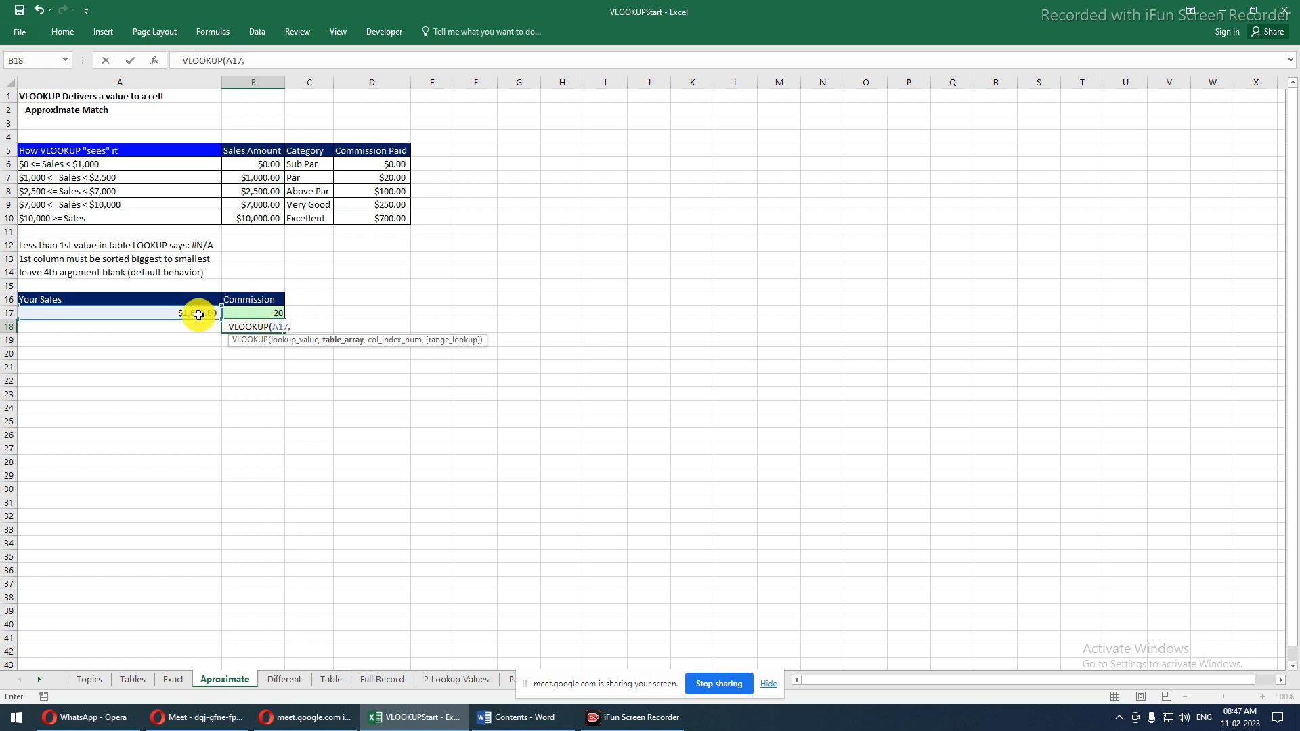
drag(264, 165, 391, 212)
text(,)
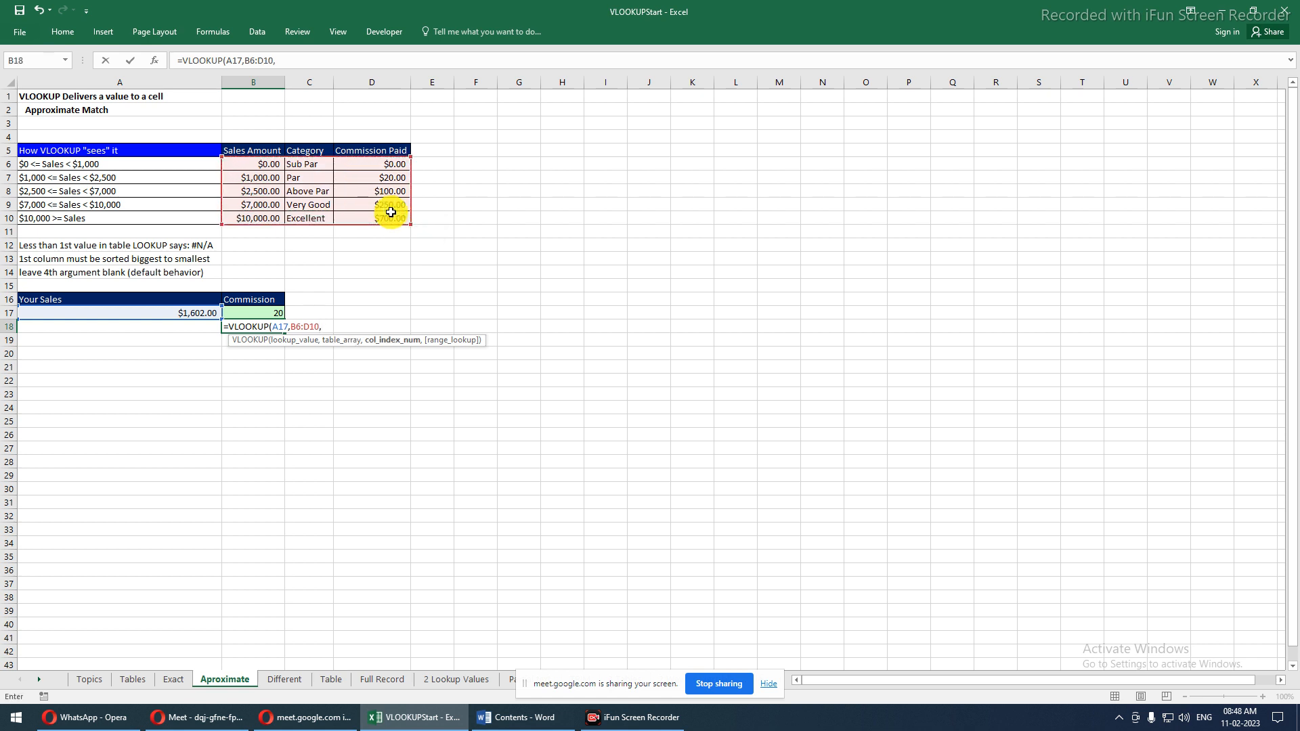
text(3,)
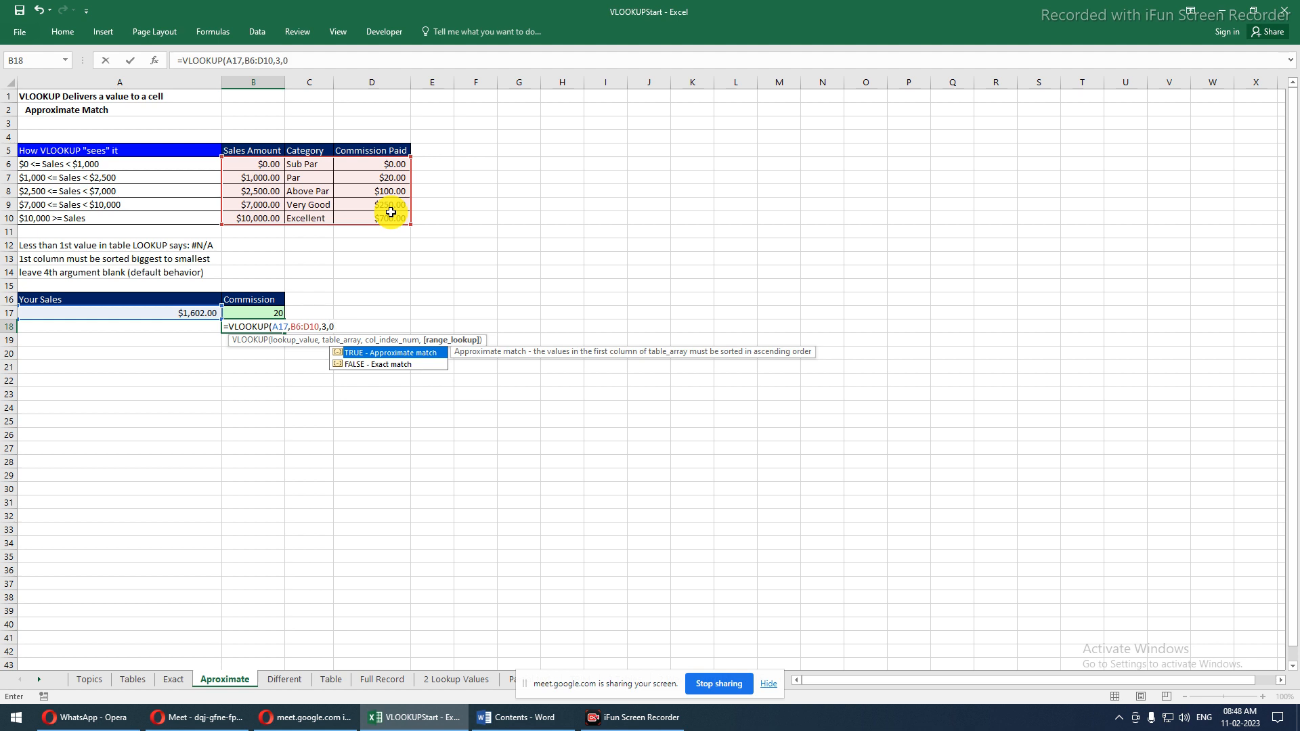
text(0)
key(Return)
key(Up)
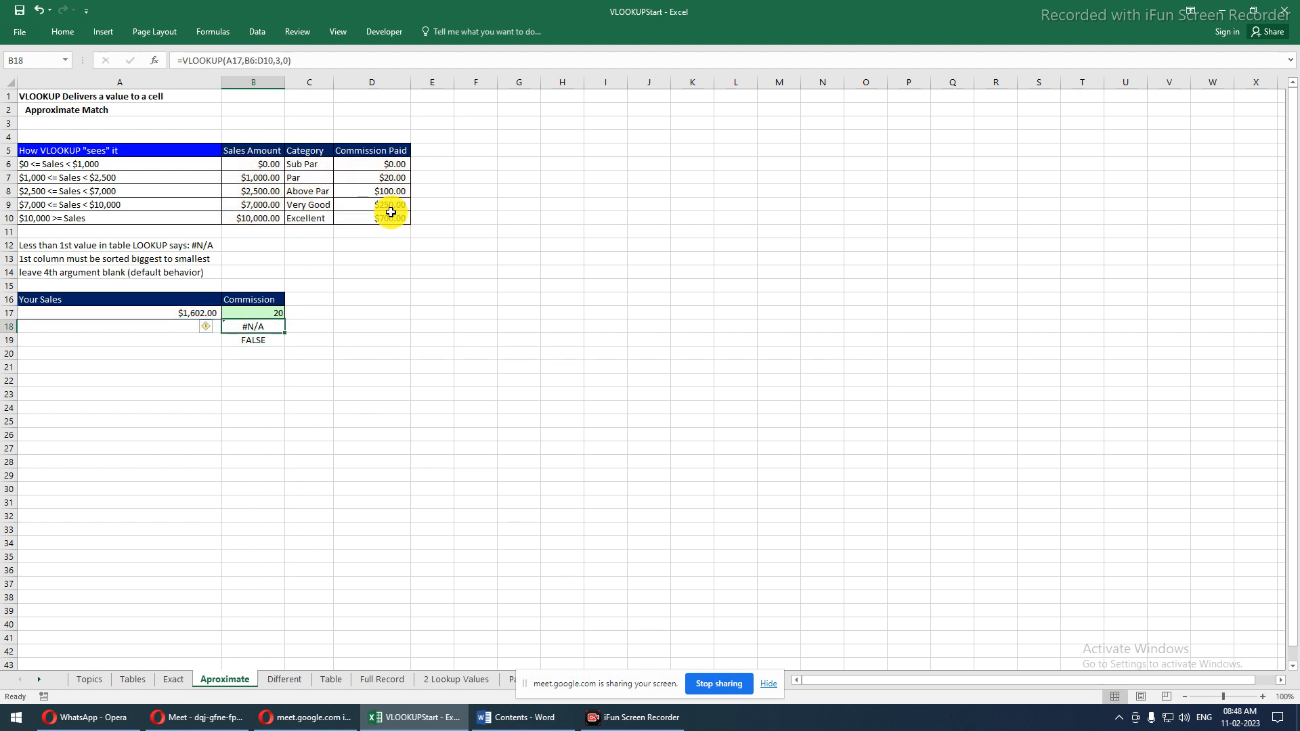
Set the Your Sales amount in A17 to 2500 and compare the commission in B17 with the tier in B8:D8
key(Up)
key(Left)
text(250)
key(Return)
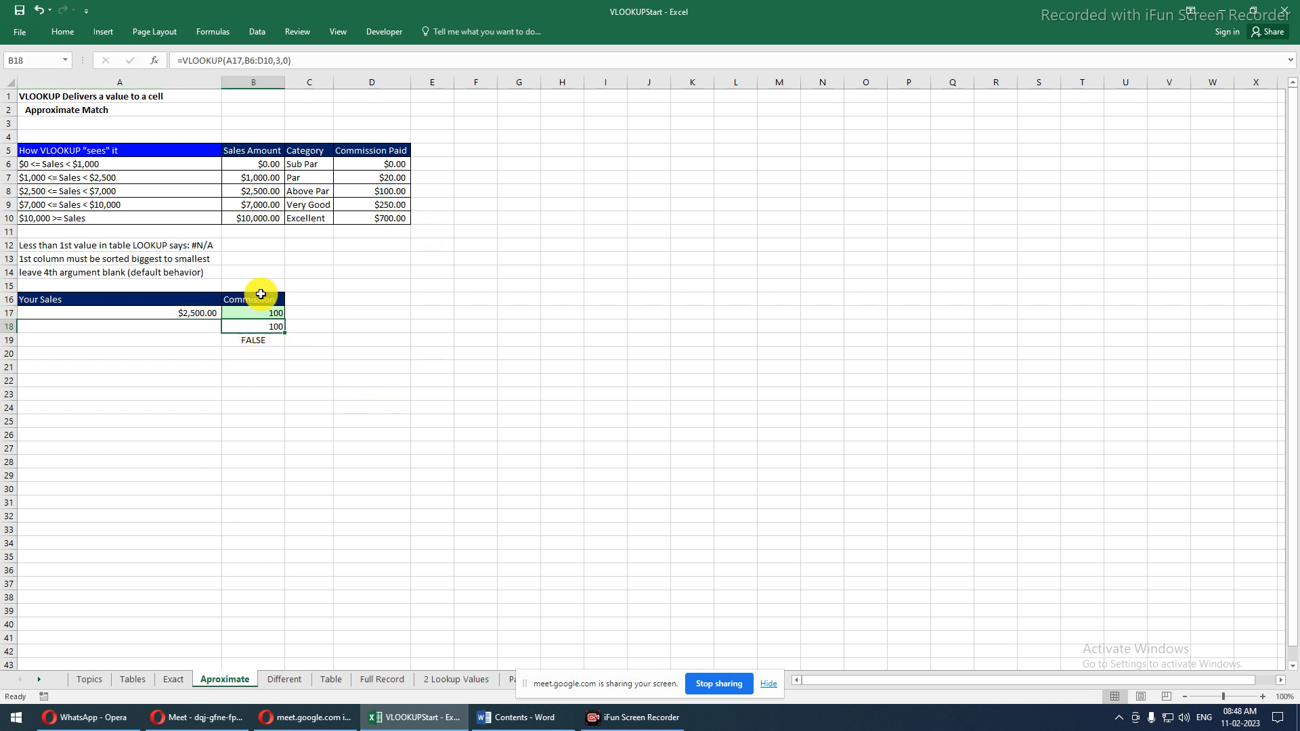
drag(255, 190, 367, 184)
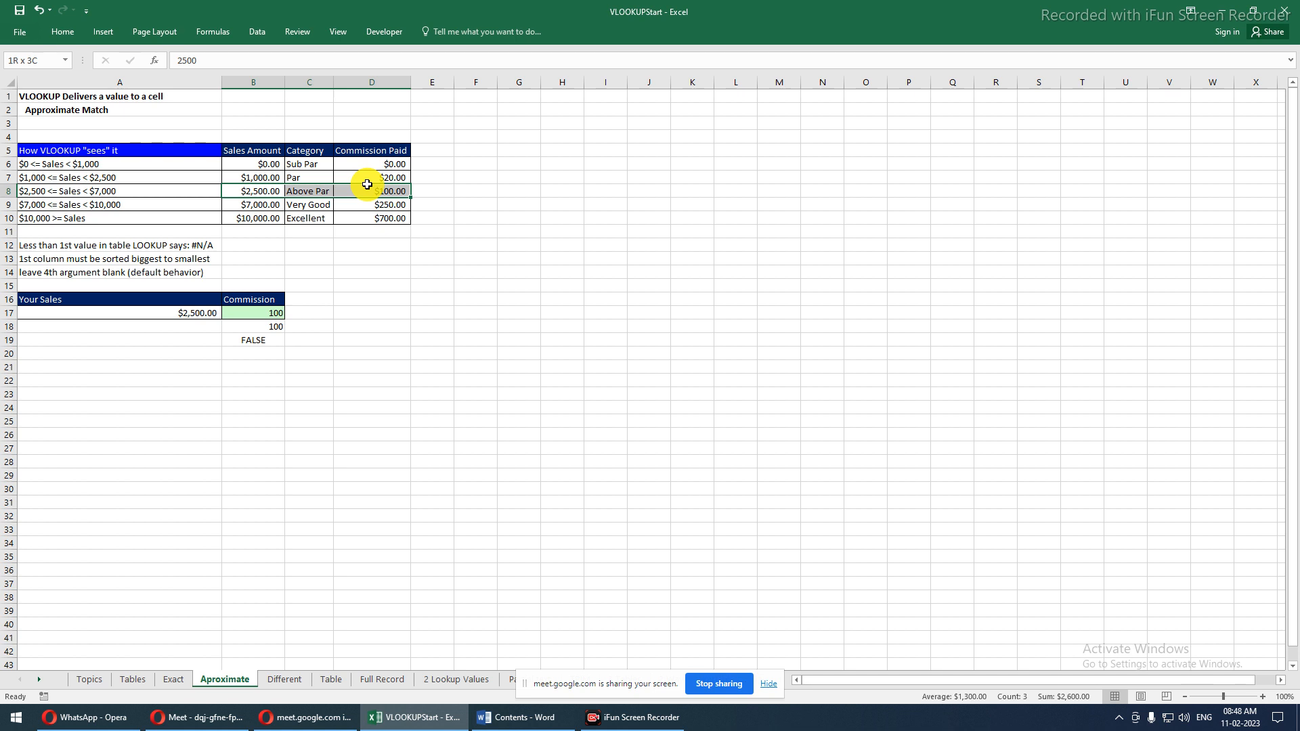
click(242, 309)
drag(261, 192, 414, 189)
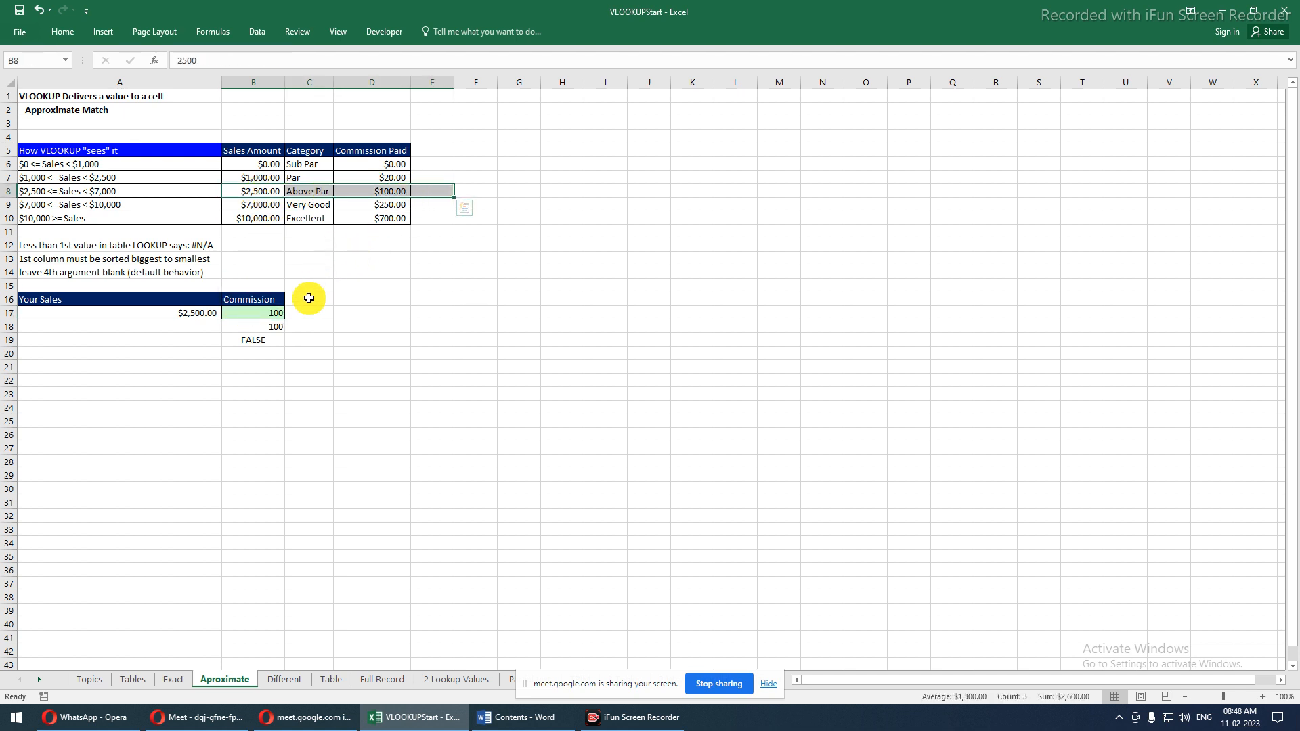
Set the Your Sales amount in A17 to 2499.999 and compare the commission in B17 with the tier in B8:D8
click(213, 311)
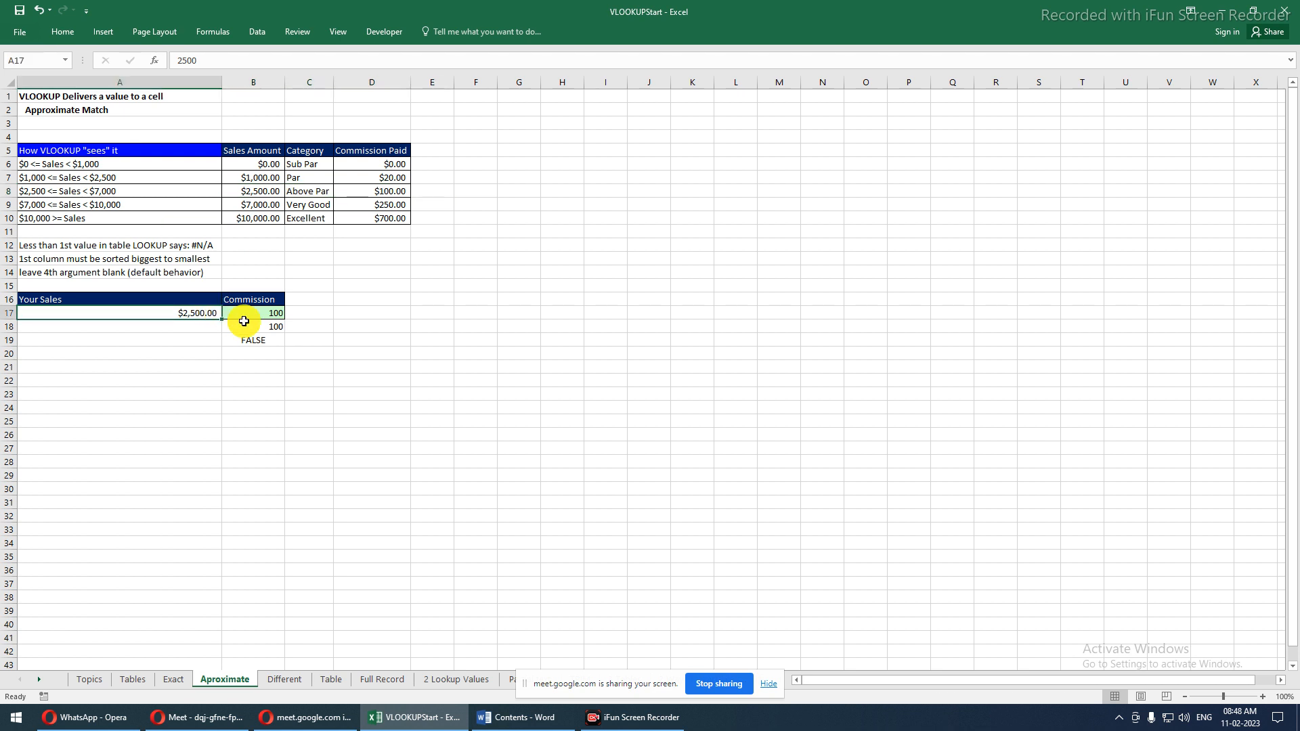
text(2)
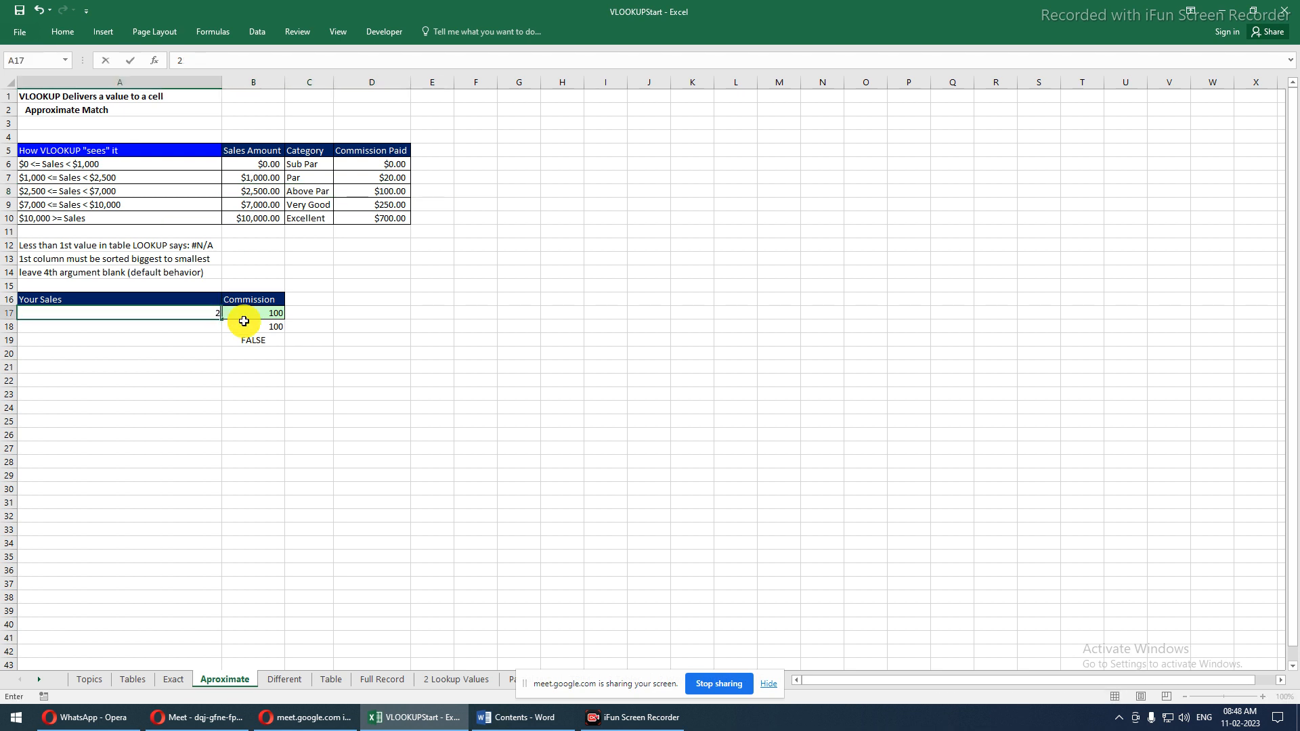
text(499.999)
key(Return)
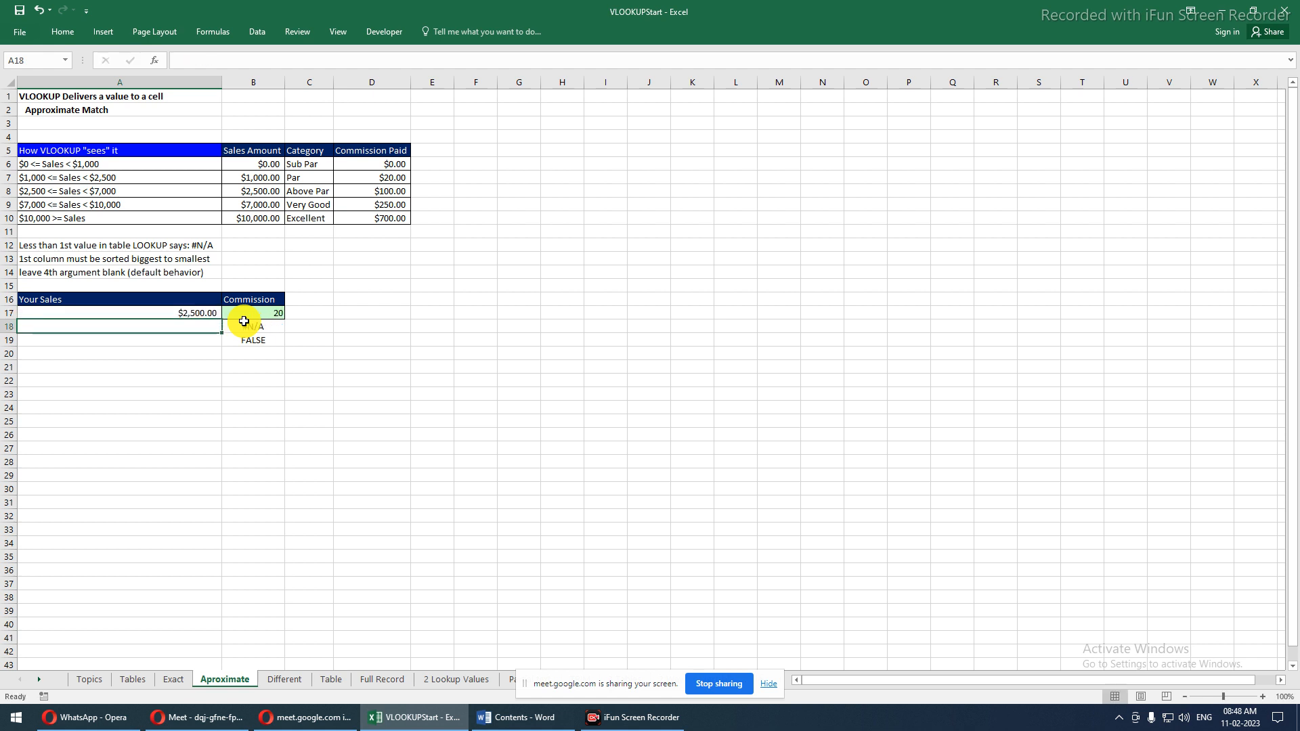
key(Up)
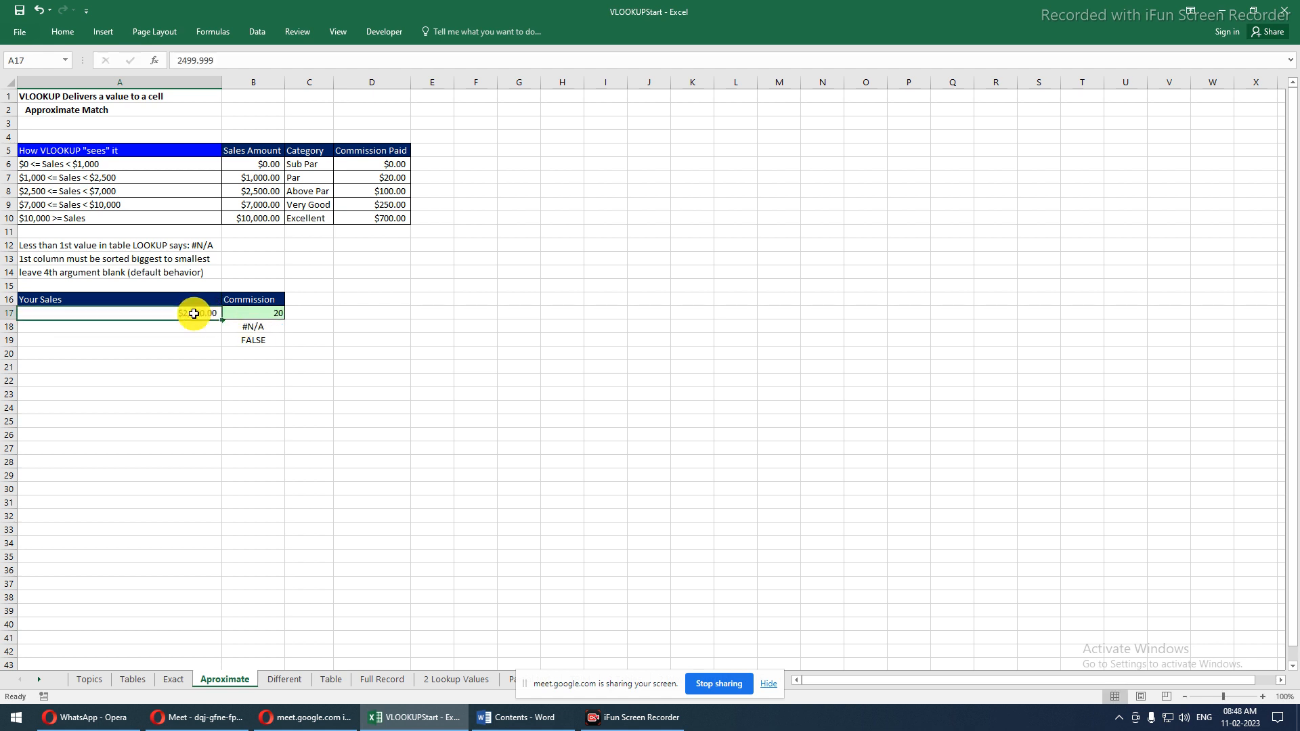
click(248, 311)
drag(274, 191, 420, 192)
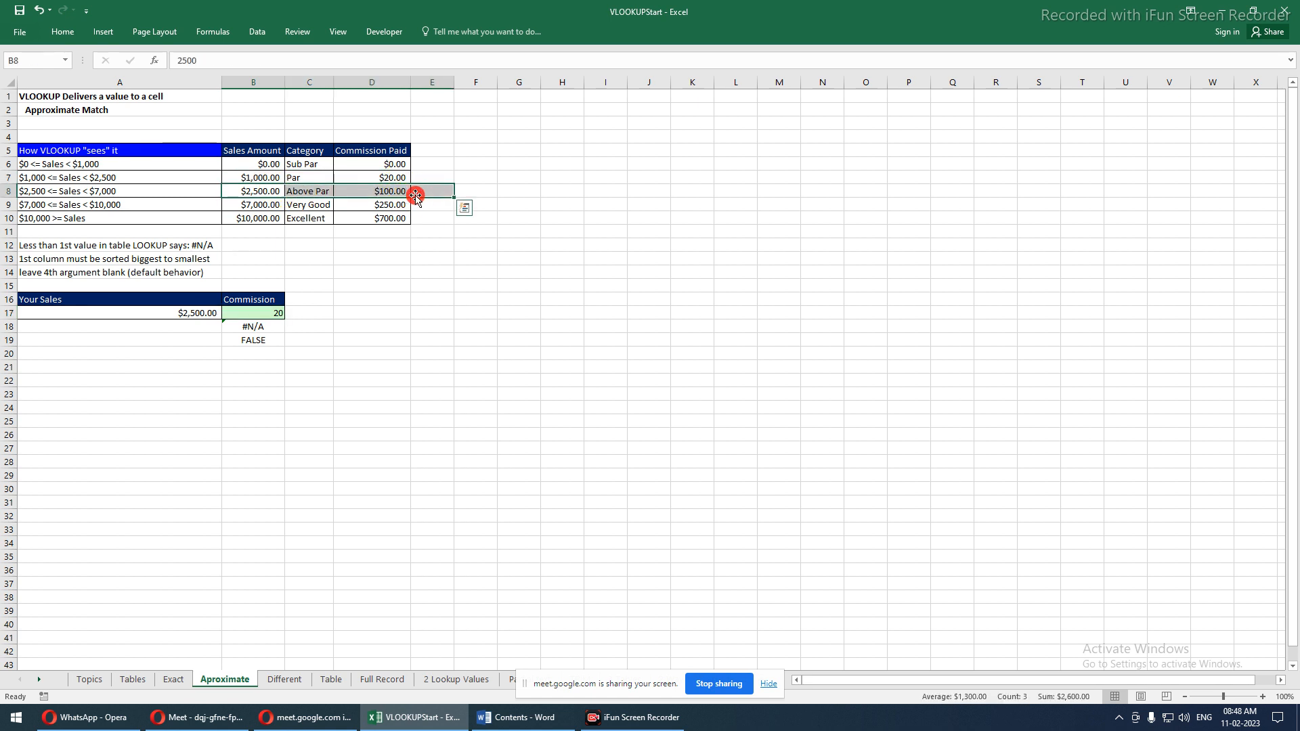
click(202, 311)
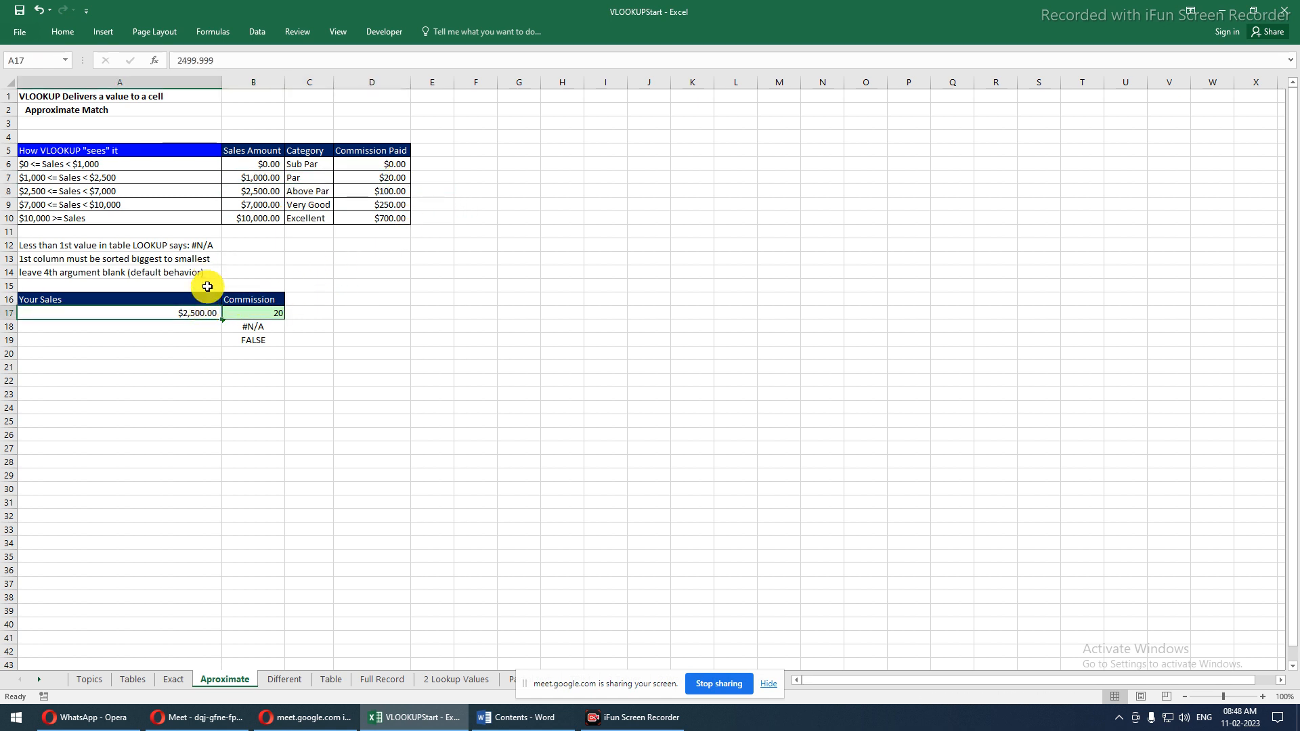
Compare the unrounded sales amount in A17 with tier rows B8:D8 and D7, and review the exact-match lookup in B18 against table B6:D10
drag(217, 61, 147, 60)
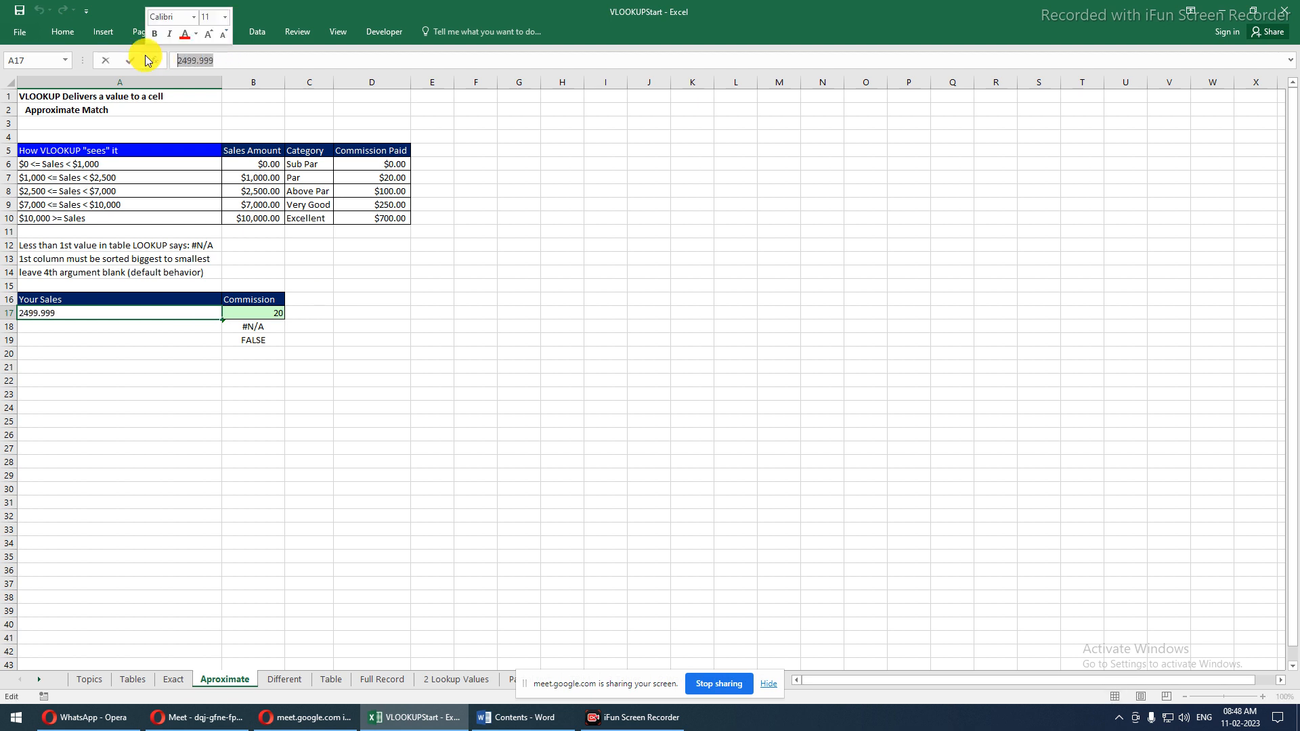
key(Escape)
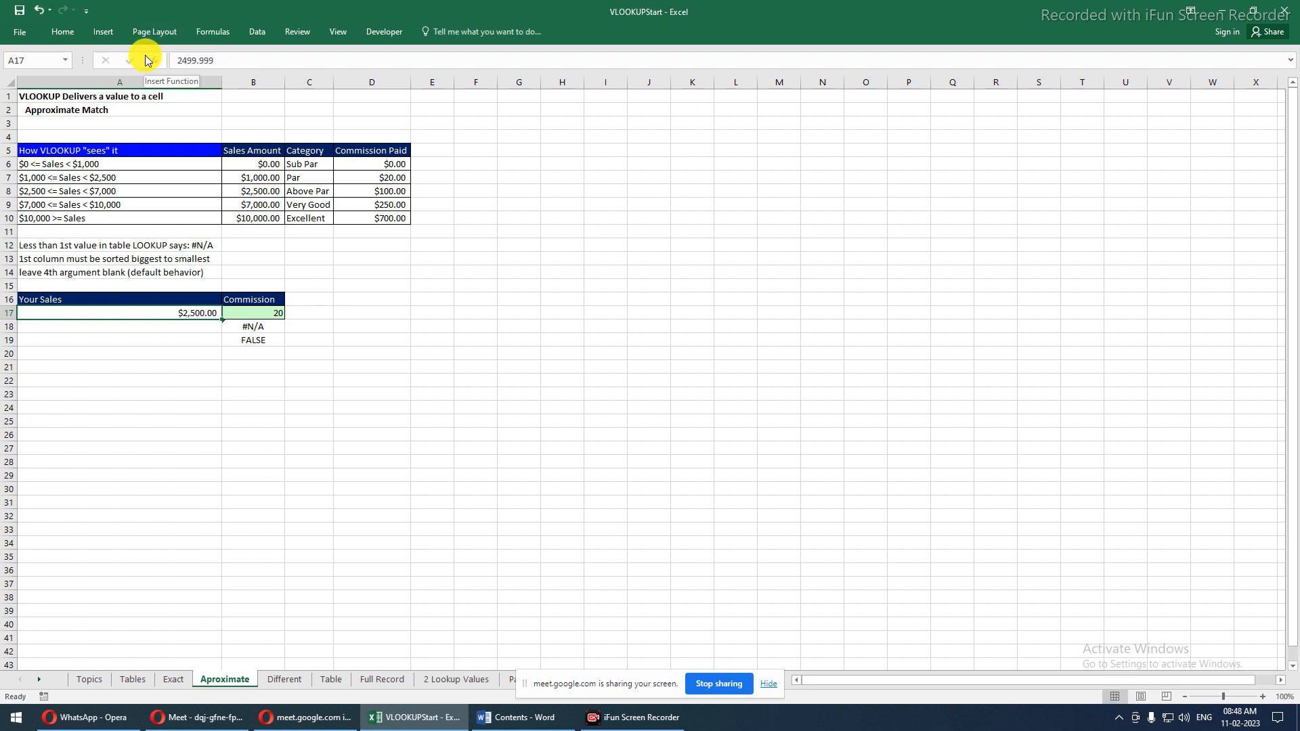
drag(243, 192, 415, 194)
click(396, 177)
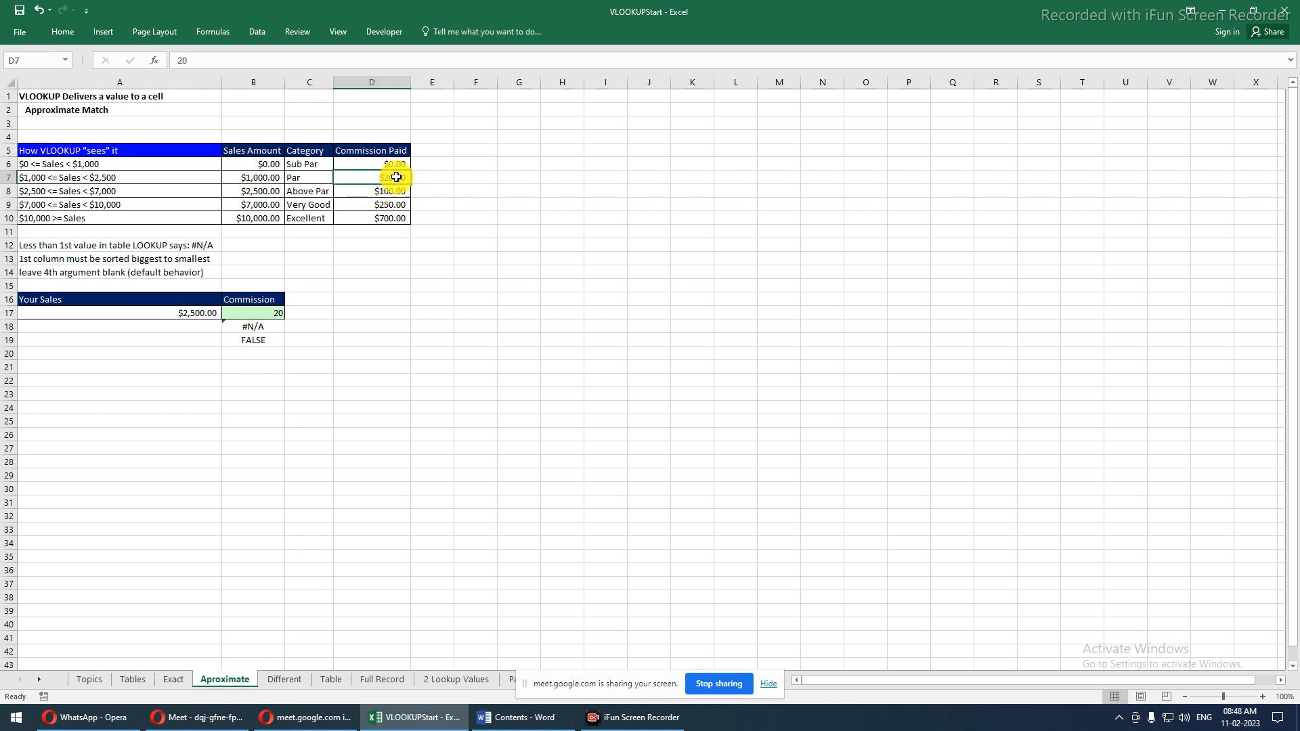
click(265, 327)
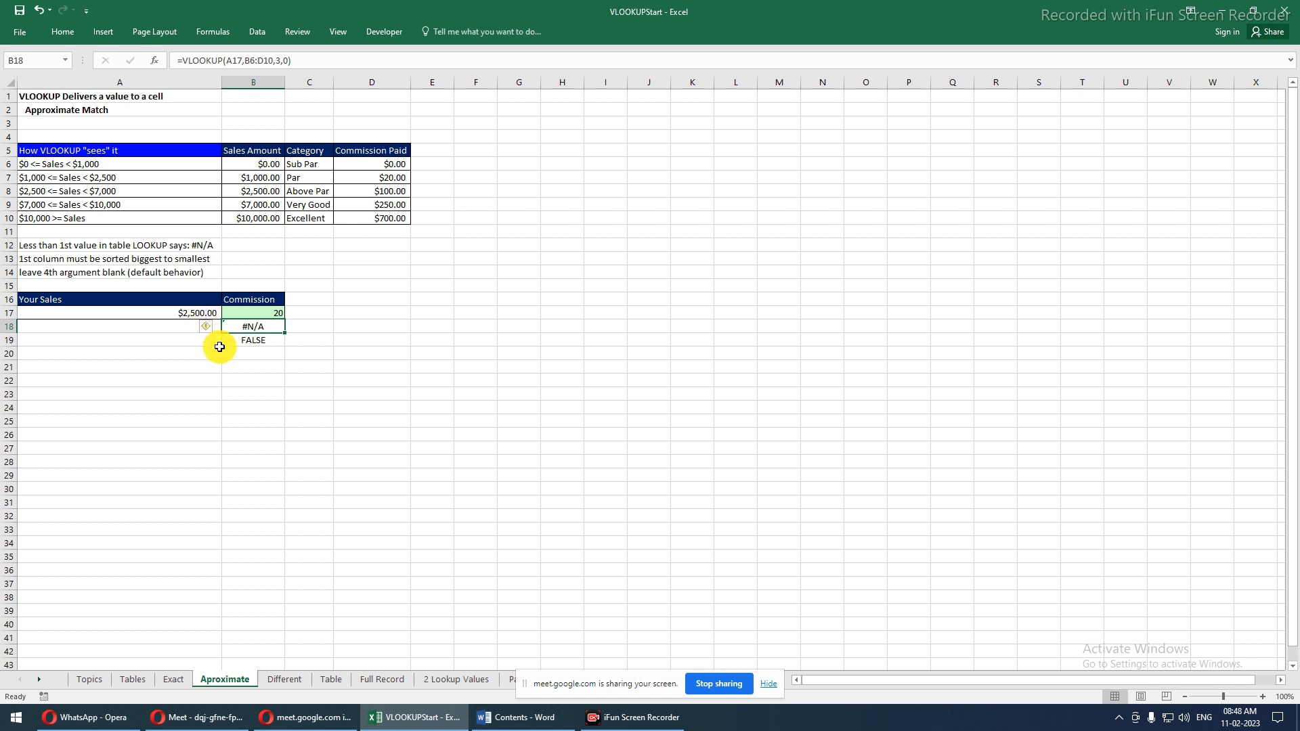
drag(260, 165, 354, 217)
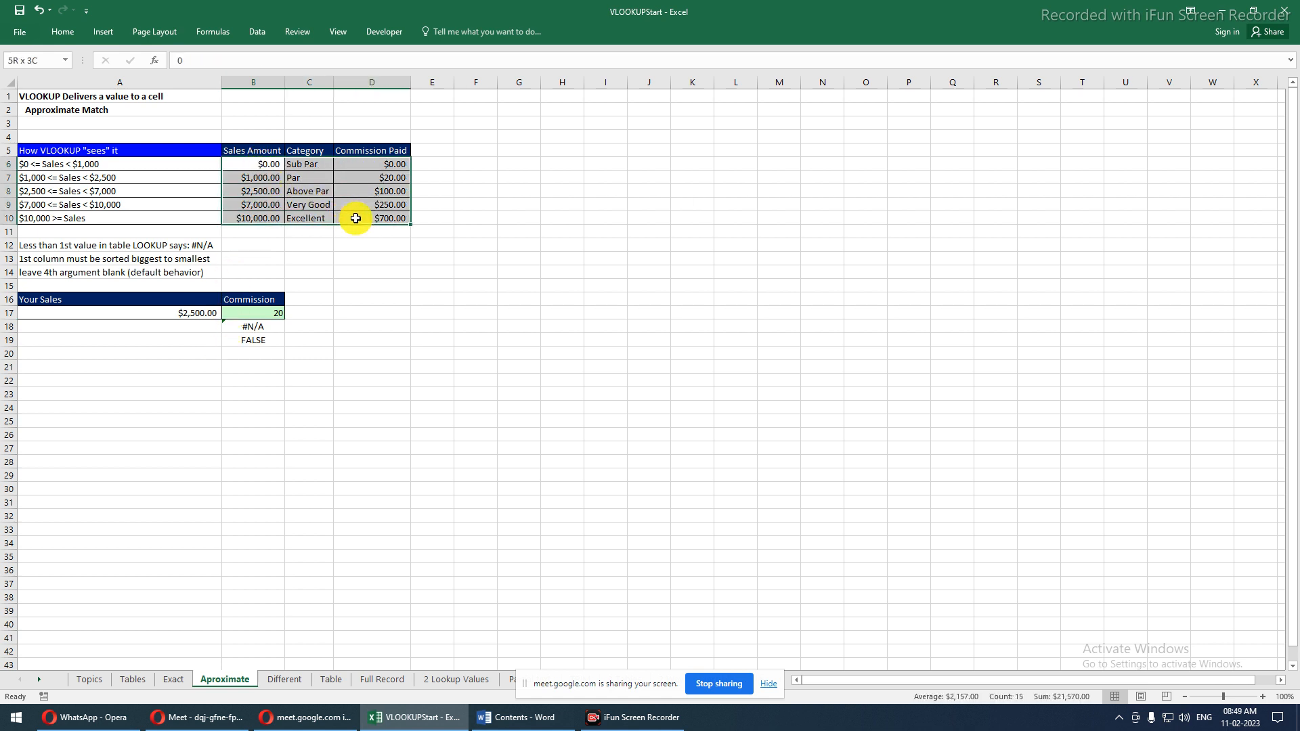
click(274, 320)
Clear the leftover "Excellent" comparison formula from B19, below the exact-match lookup, and review the two remaining lookup formulas
click(266, 341)
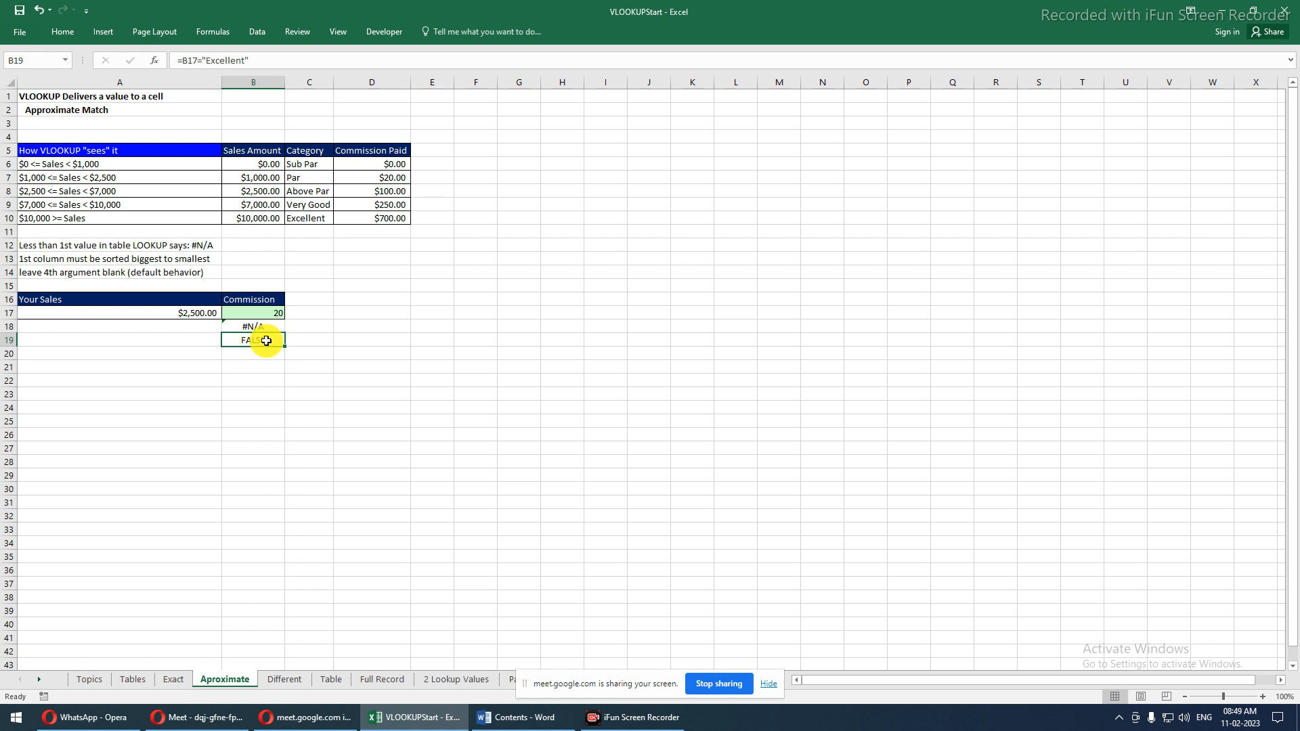
key(Delete)
key(Up)
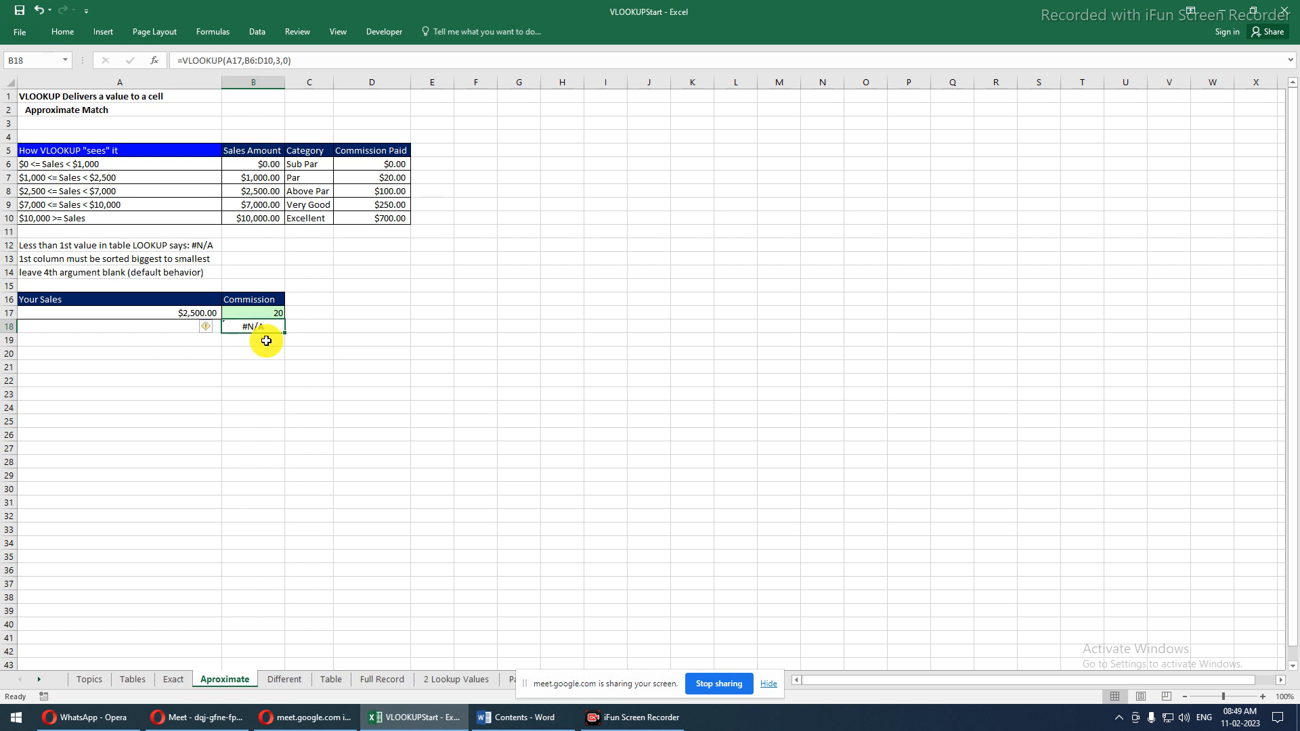
key(Up)
key(Down)
key(Down)
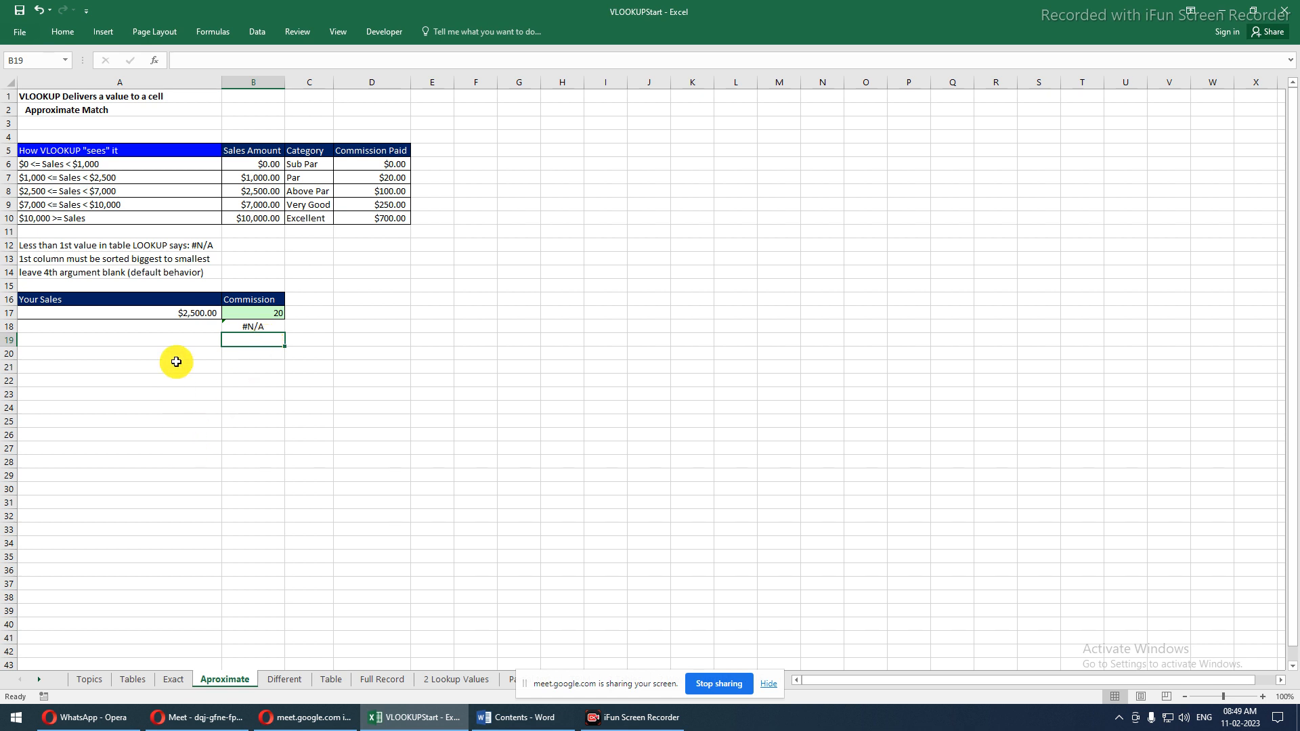
Review the notes in A12:A14 and correct A13 to read "1st column must be sorted smallest to biggest"
click(165, 246)
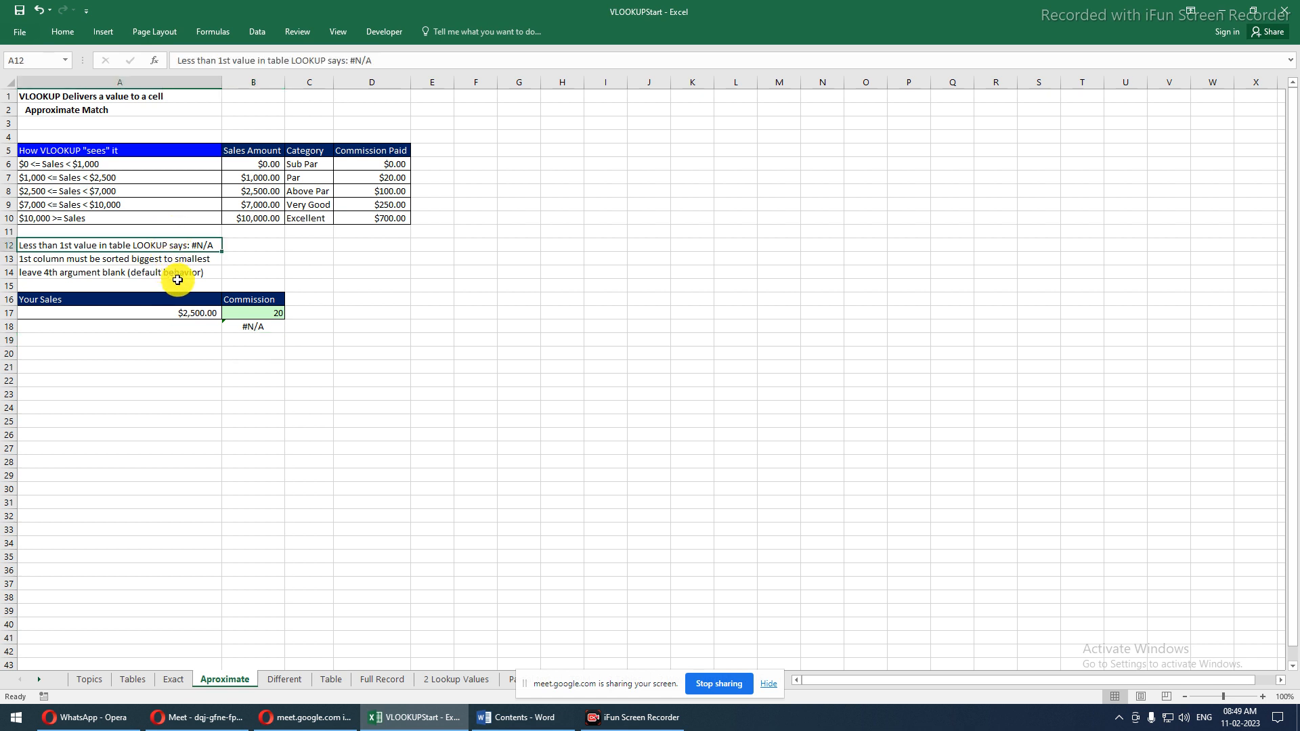
click(175, 274)
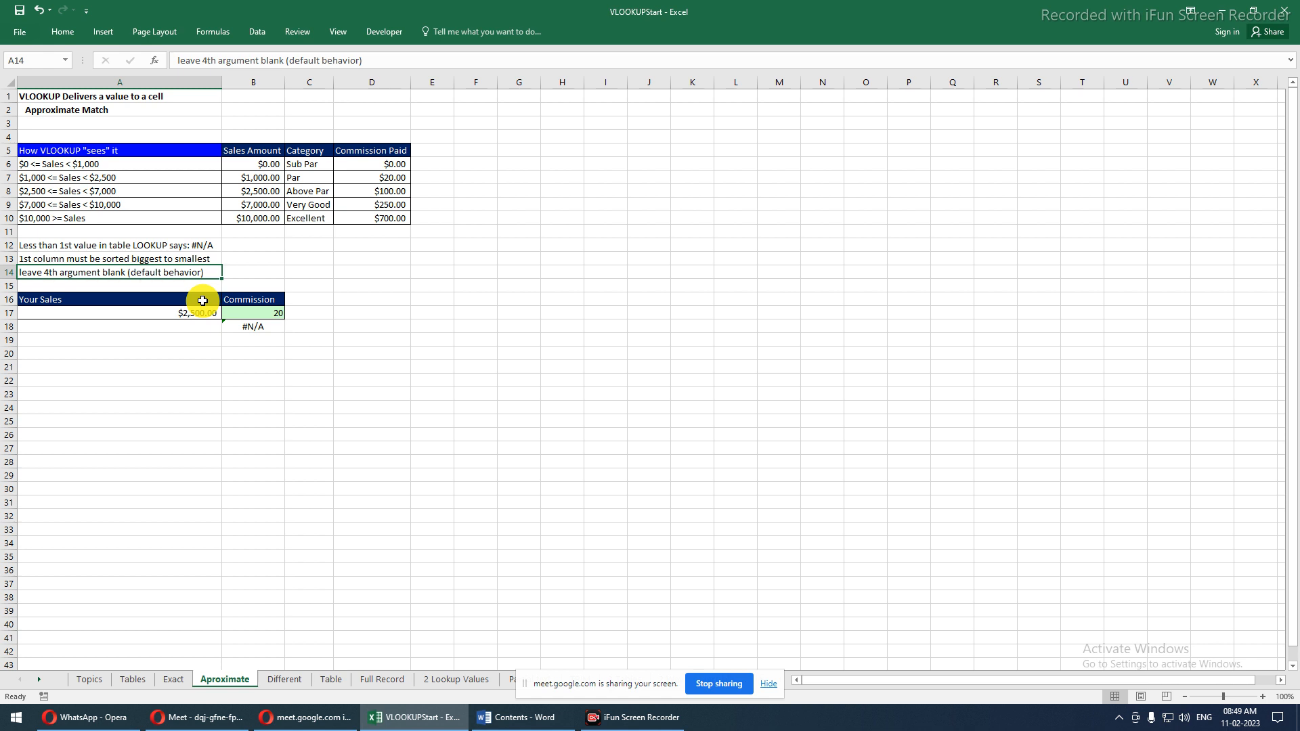
key(Up)
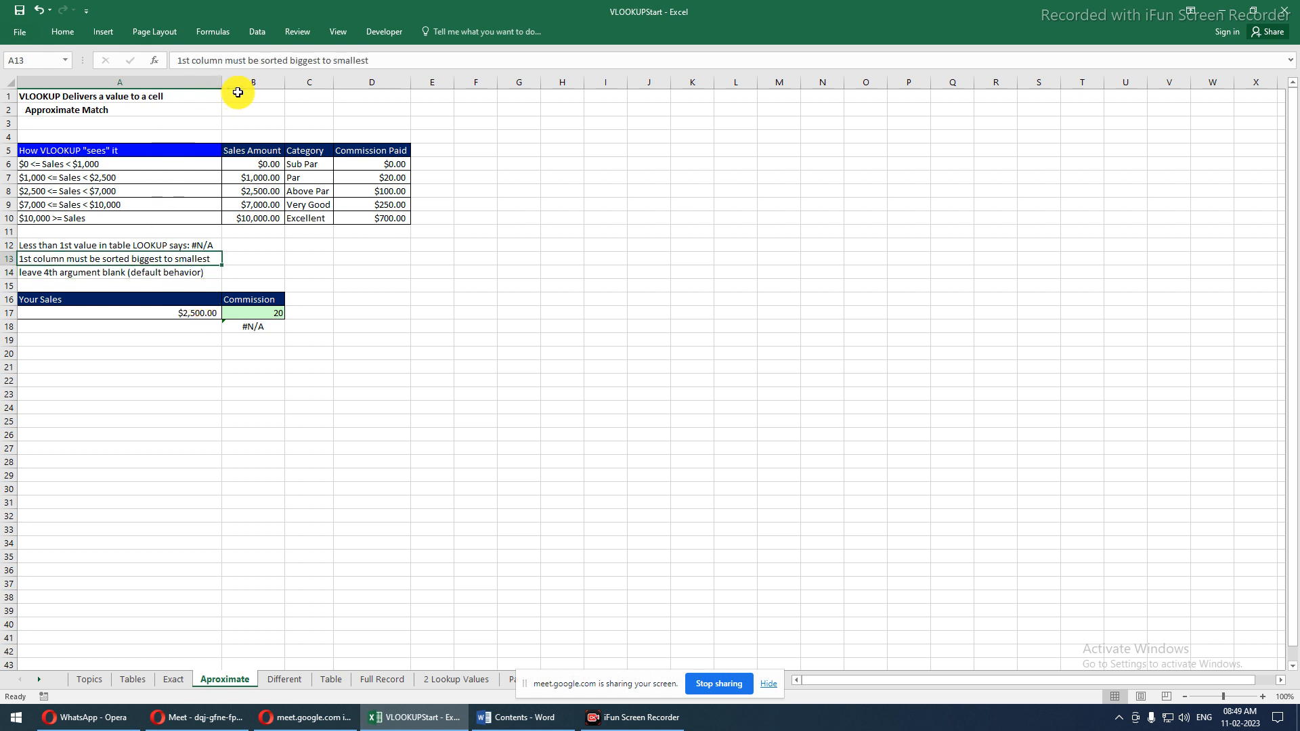
double_click(296, 61)
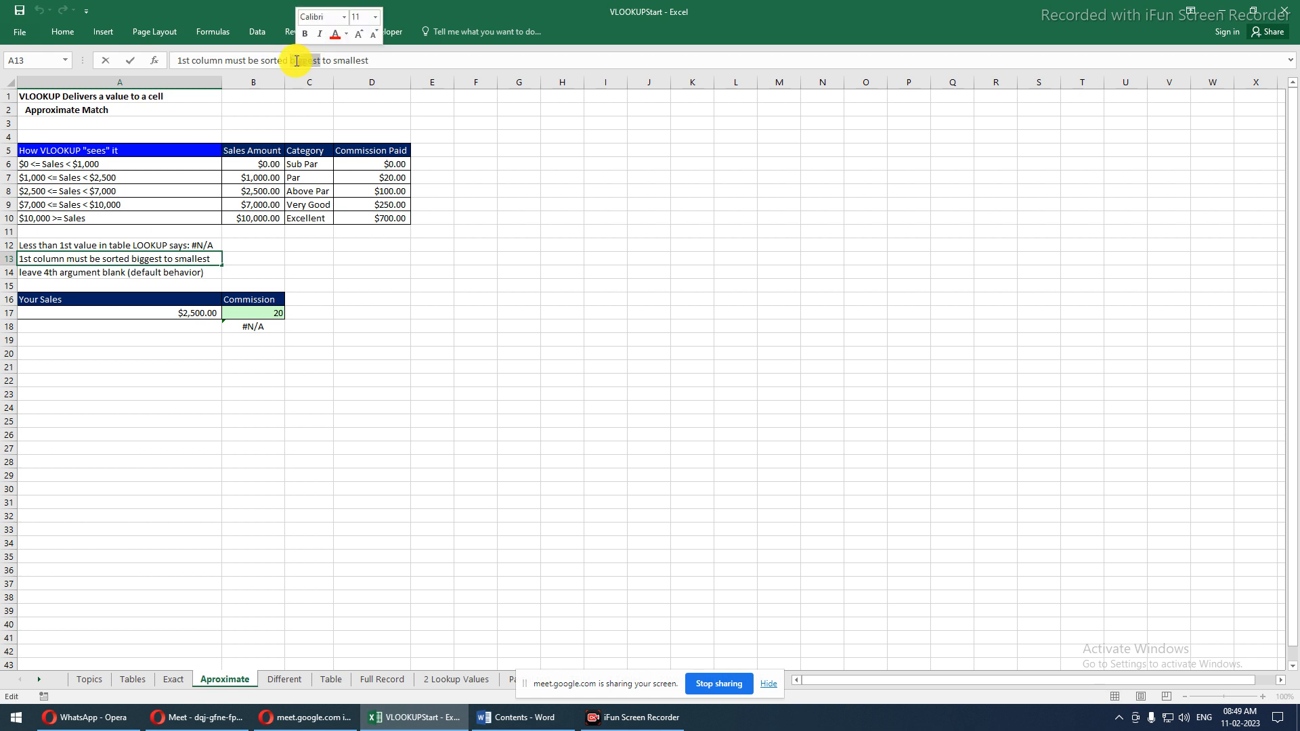
key(Delete)
key(Delete)
key(Delete)
key(Delete)
key(Delete)
key(Delete)
key(Delete)
key(Delete)
key(Delete)
key(Delete)
key(Delete)
key(Delete)
key(Delete)
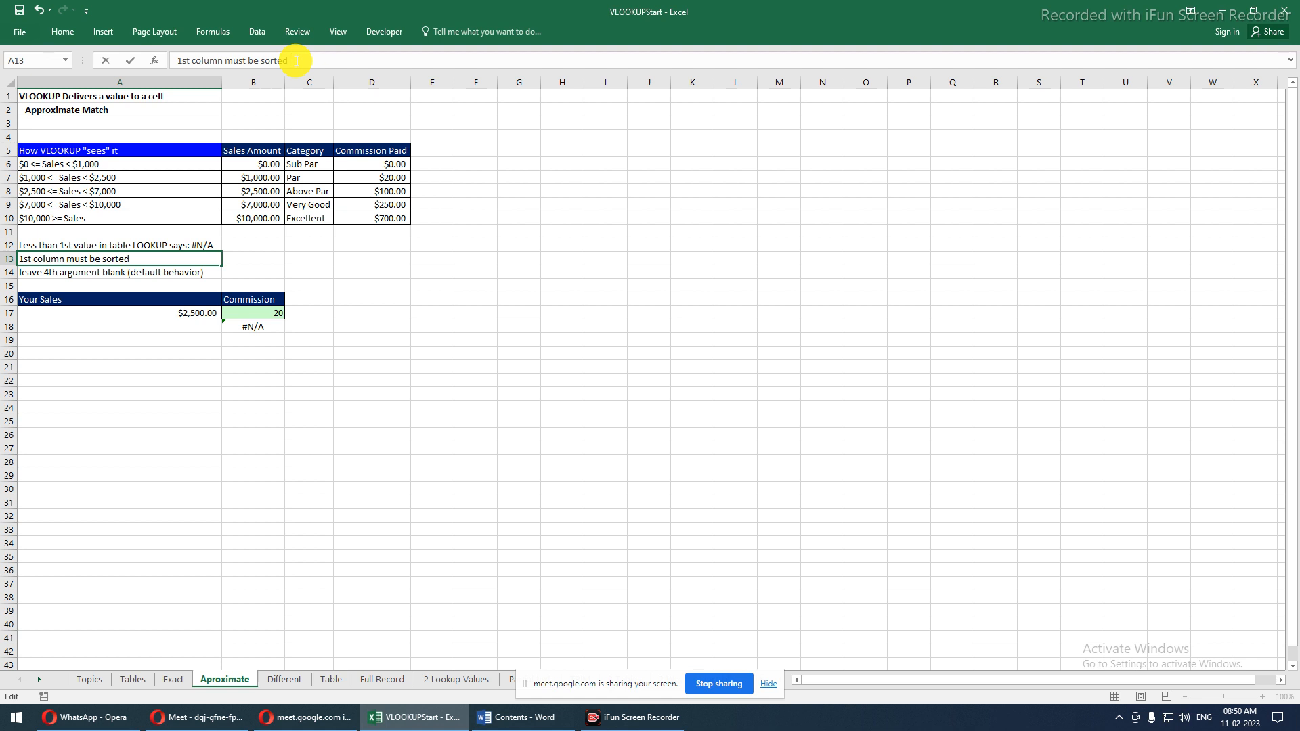
text(smalless)
text( to biggest)
key(Return)
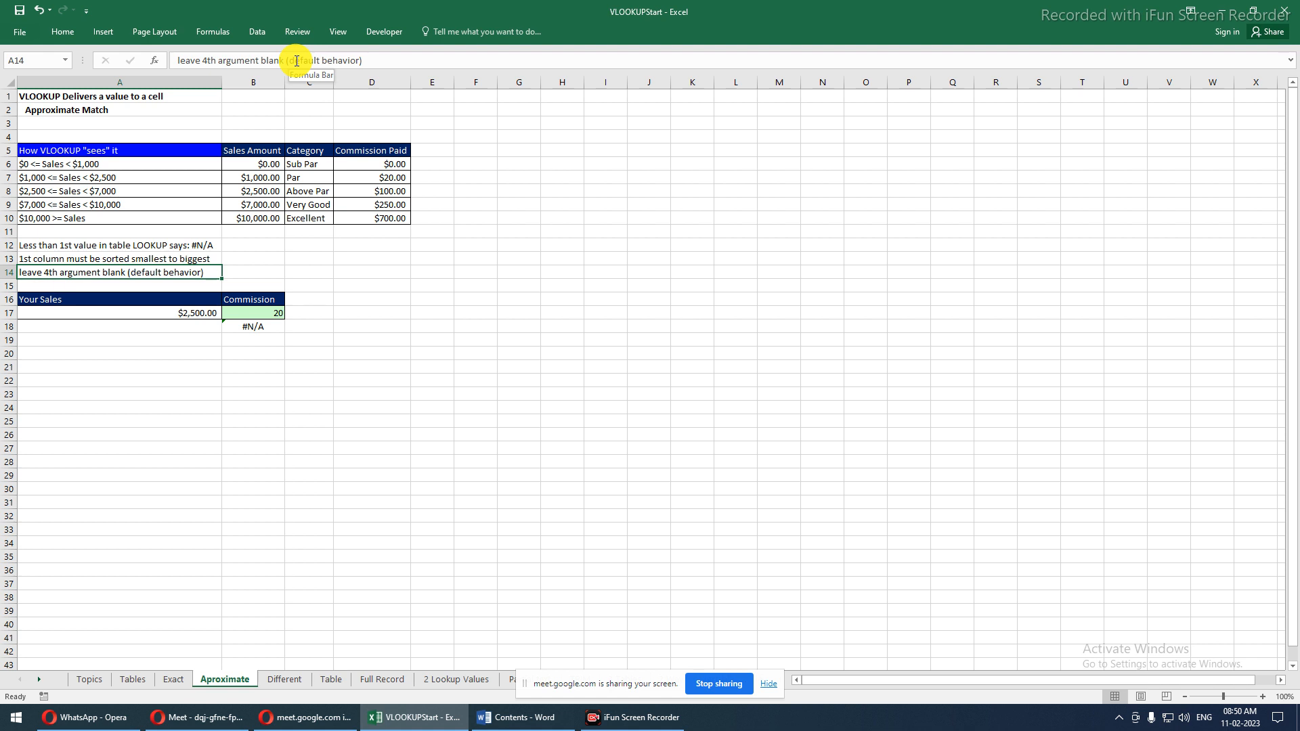
Start an IF formula in D17 that tests D6<1000 and returns 0 when true
click(219, 315)
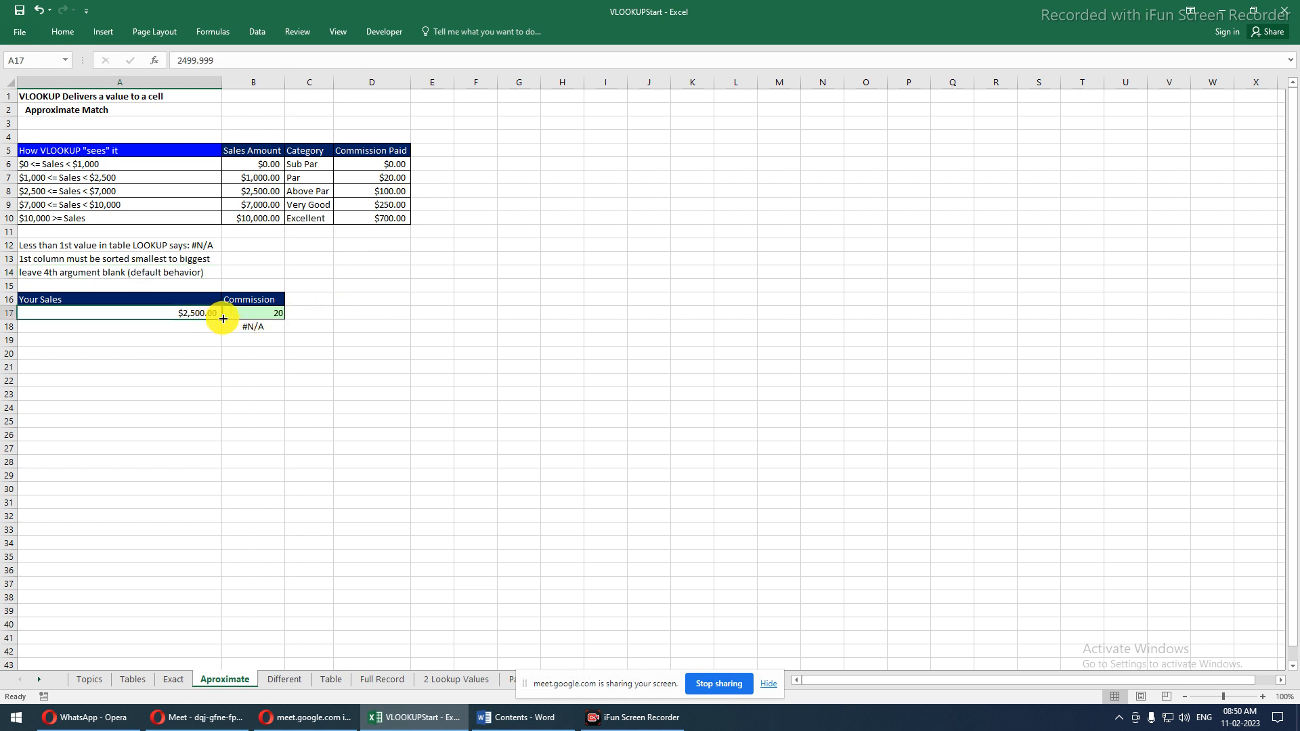
click(247, 319)
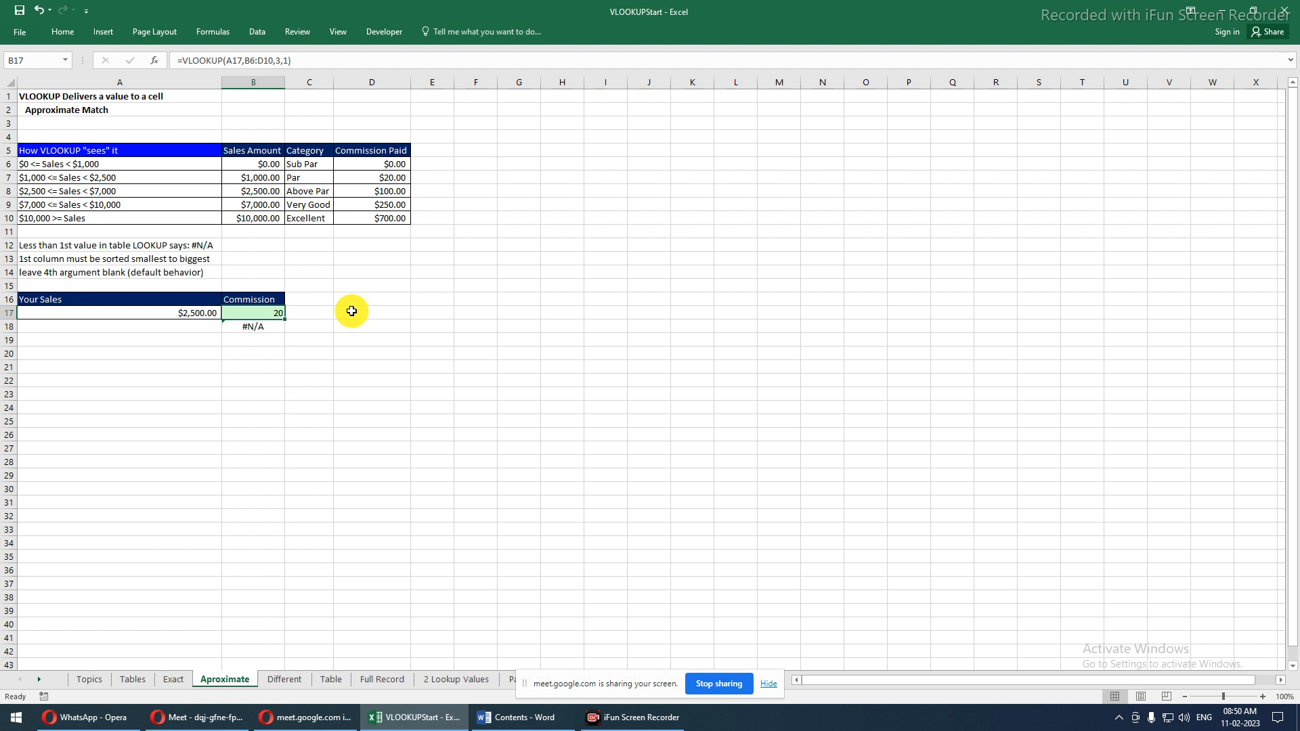
click(351, 311)
click(354, 296)
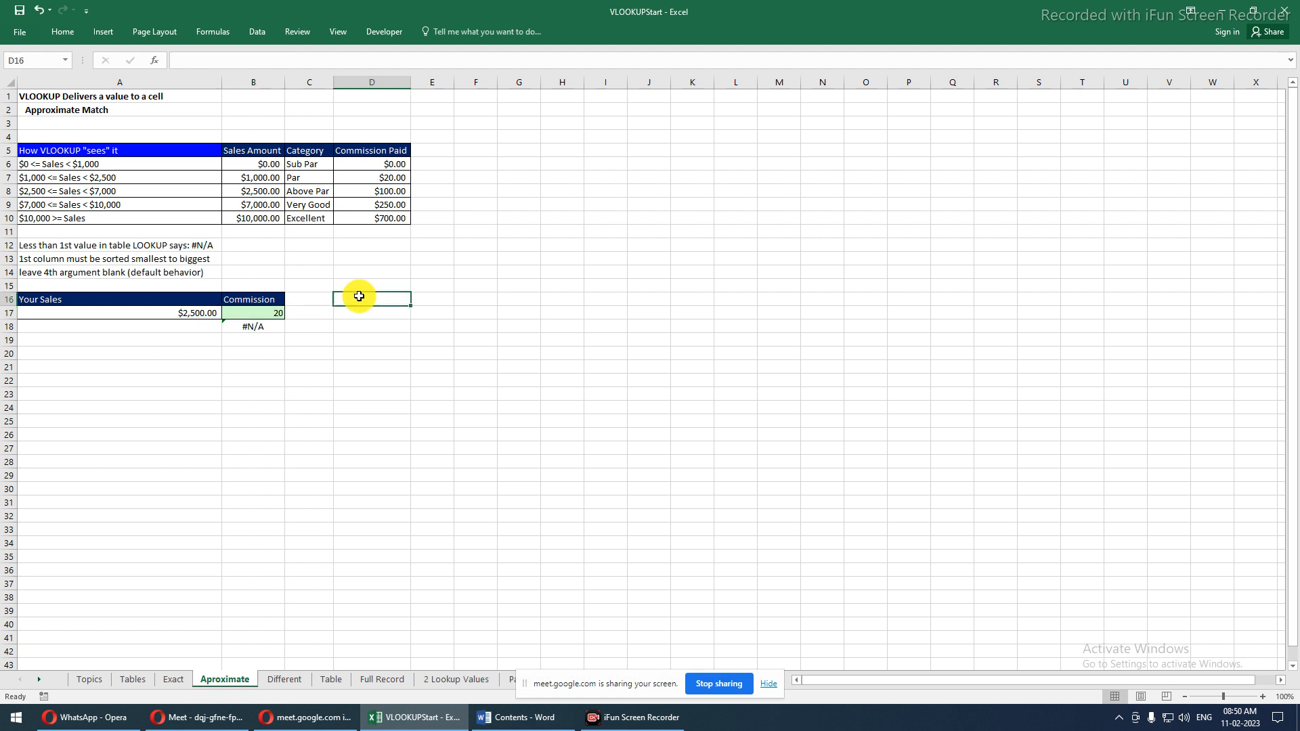
click(364, 317)
text(=if)
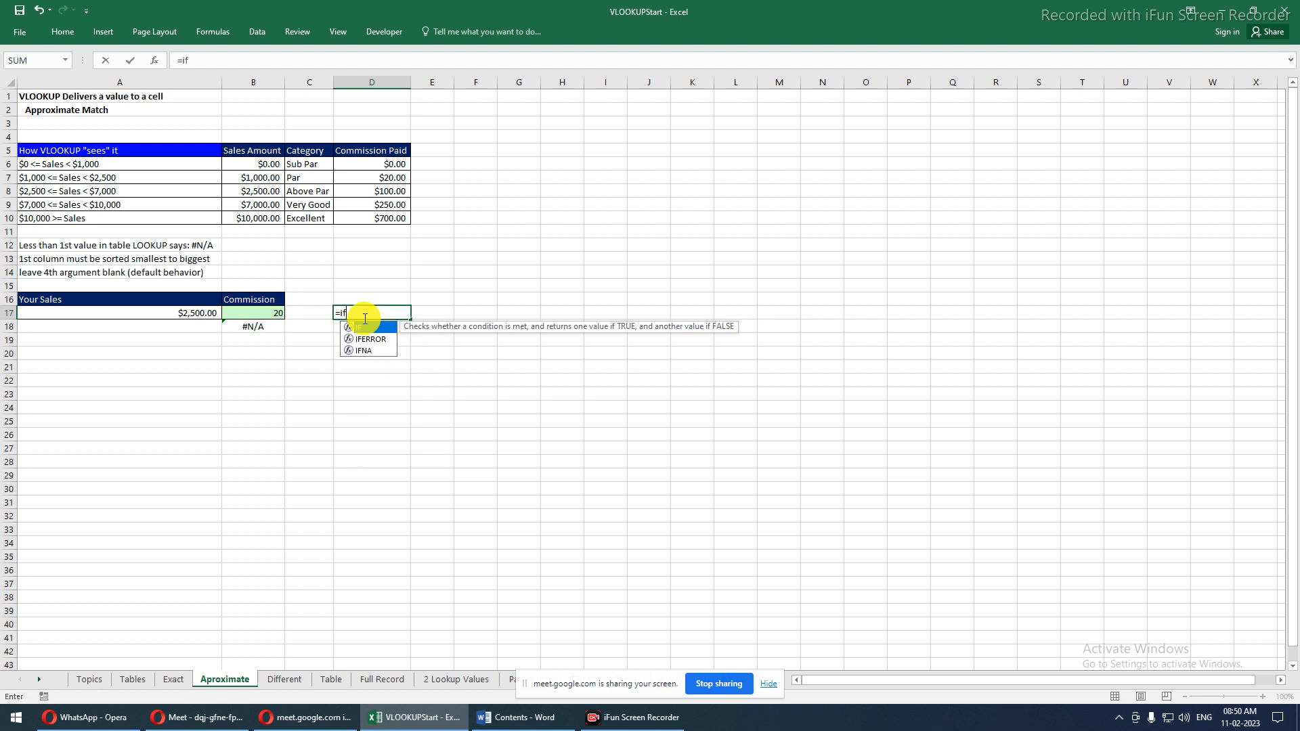
key(Tab)
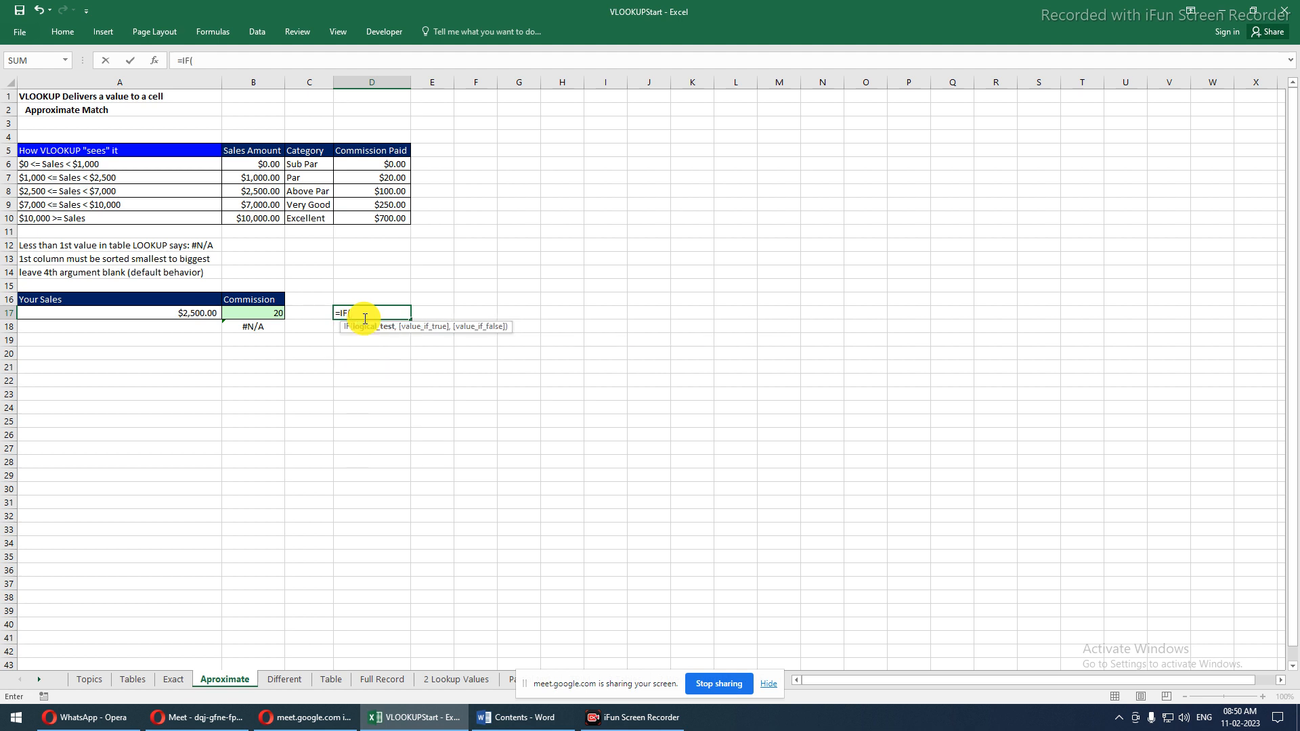
click(369, 164)
mouse_move(369, 164)
mouse_down()
mouse_move(369, 203)
mouse_move(369, 167)
mouse_up()
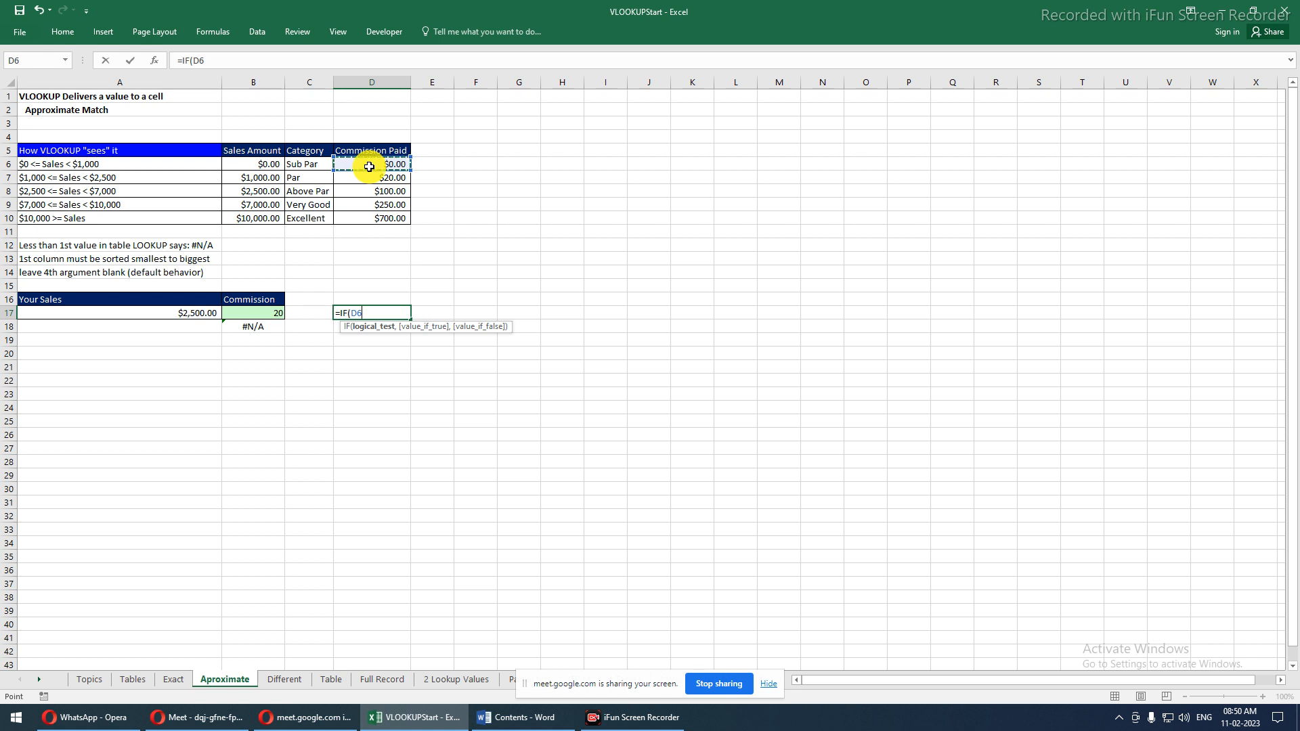
text(<1000,0)
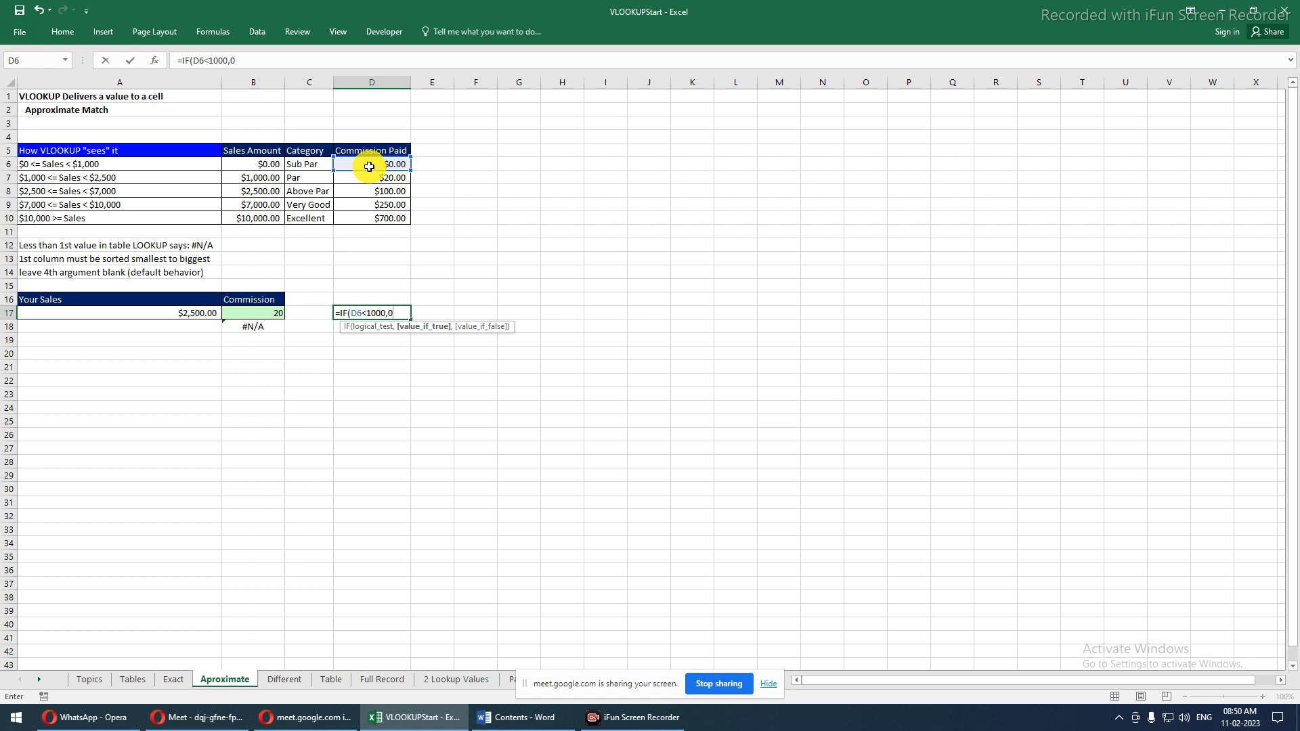
Nest a second IF in the D17 formula that tests D6<2500 and returns 20 when true
text(,if)
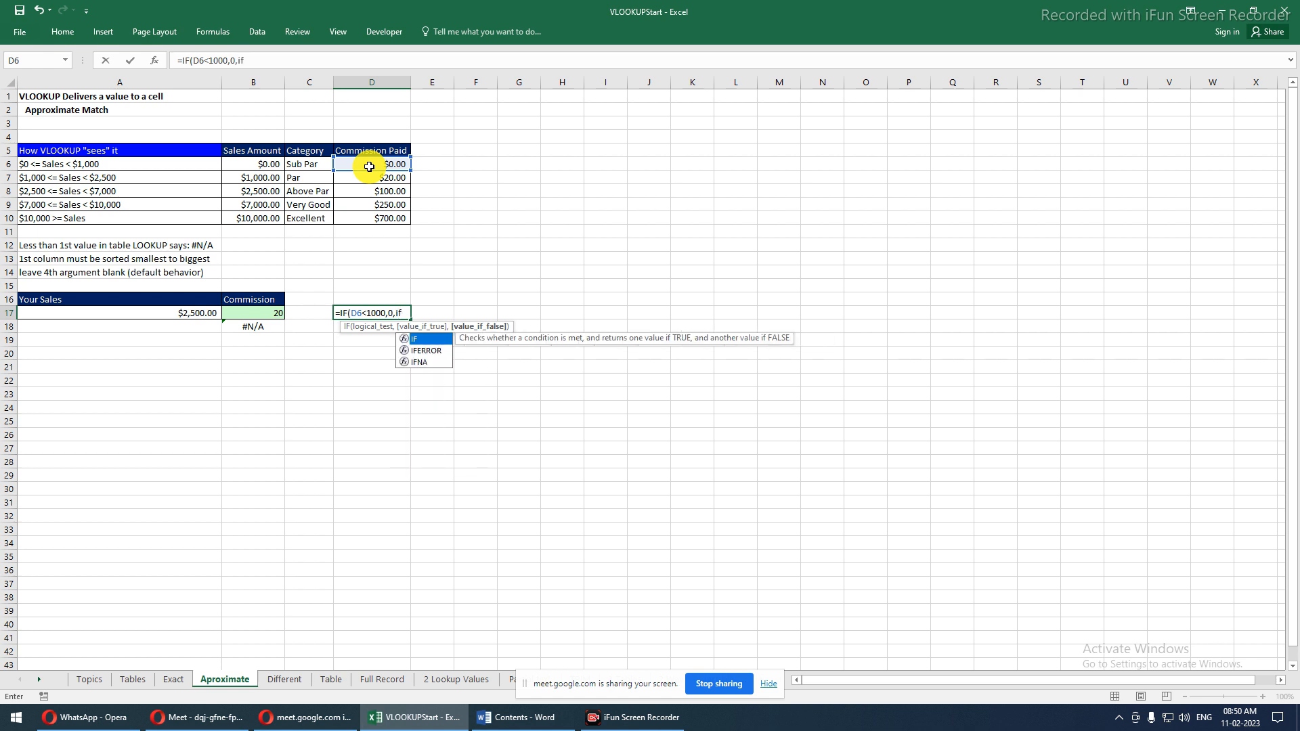
key(Tab)
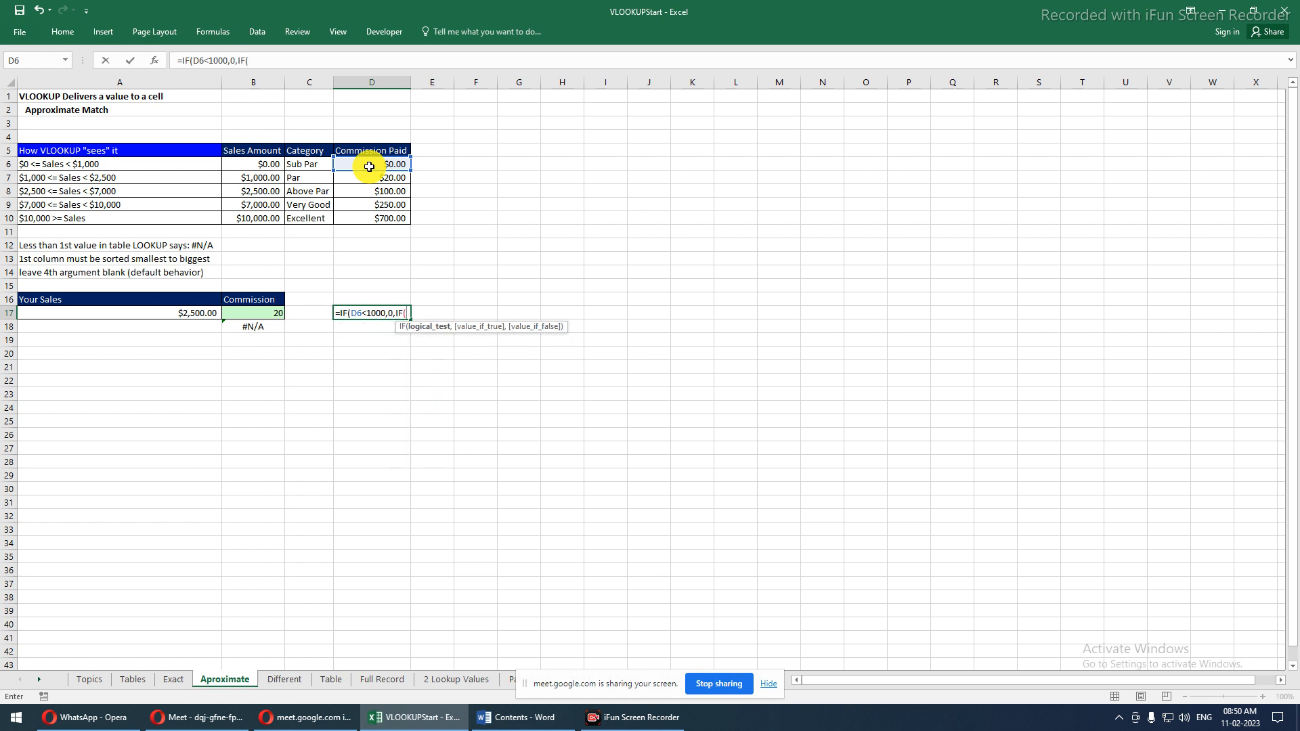
click(369, 167)
text(<2500,)
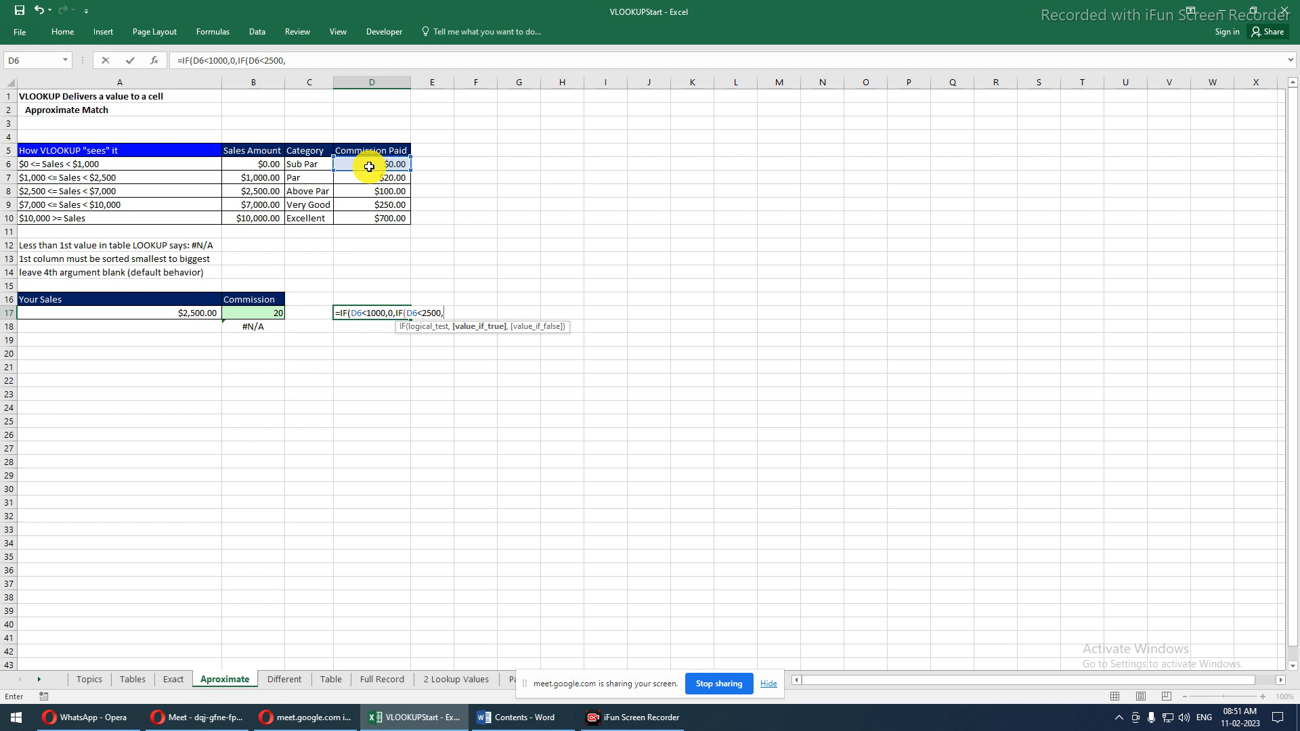
text(20,if)
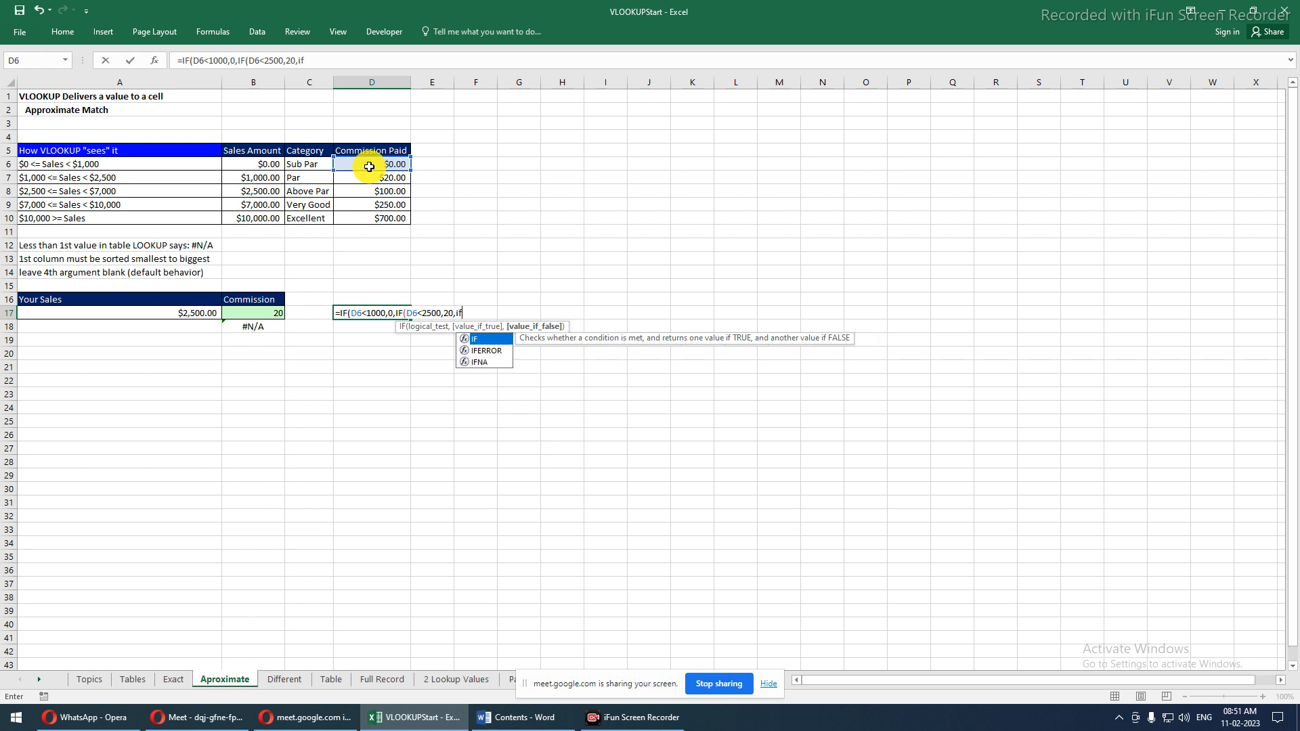
Nest a third IF in the D17 formula that tests D6<7000 with 1000 as its true result
key(Tab)
click(369, 167)
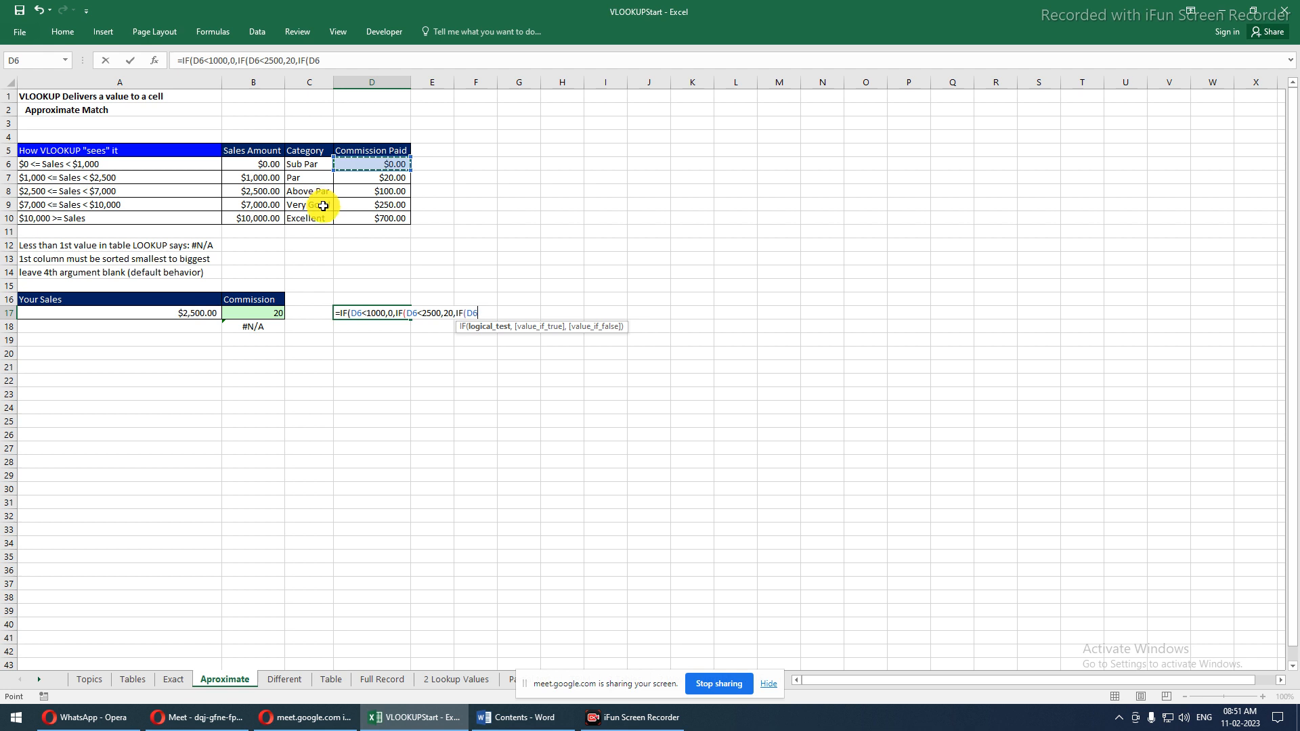
text(<7000,)
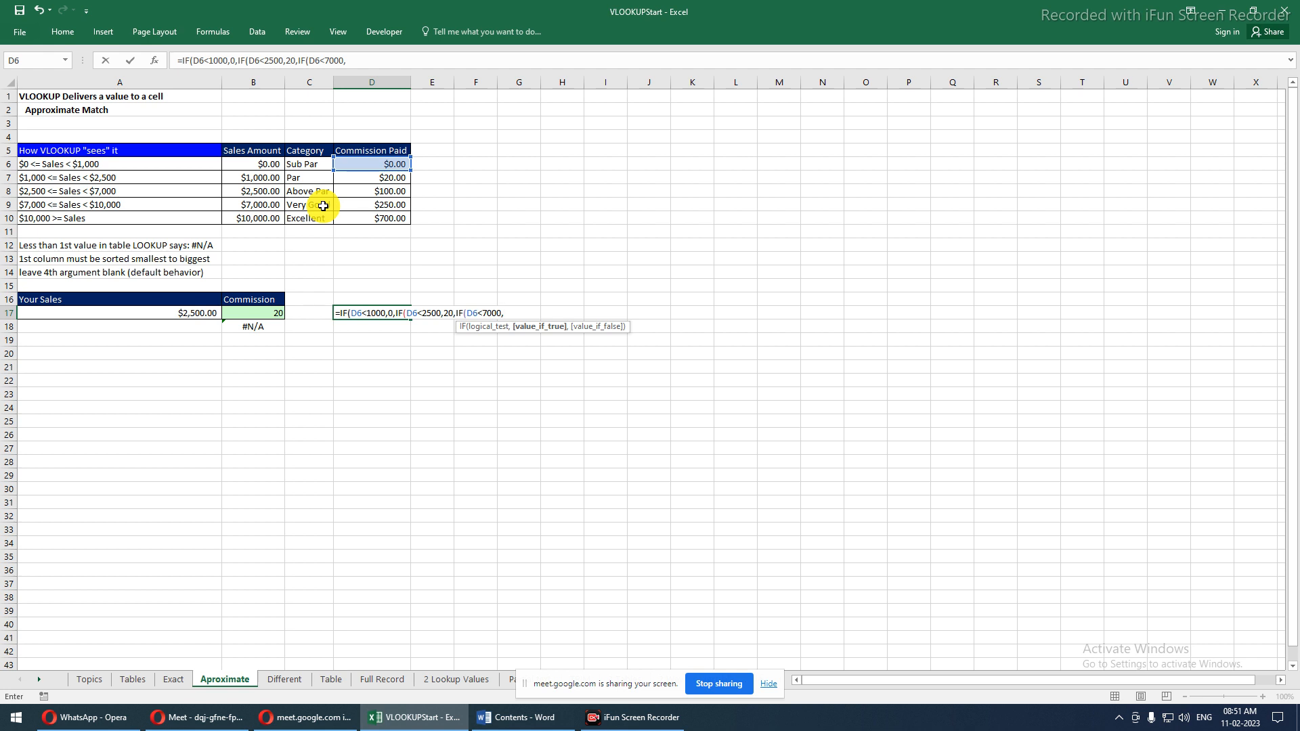
text(1000,)
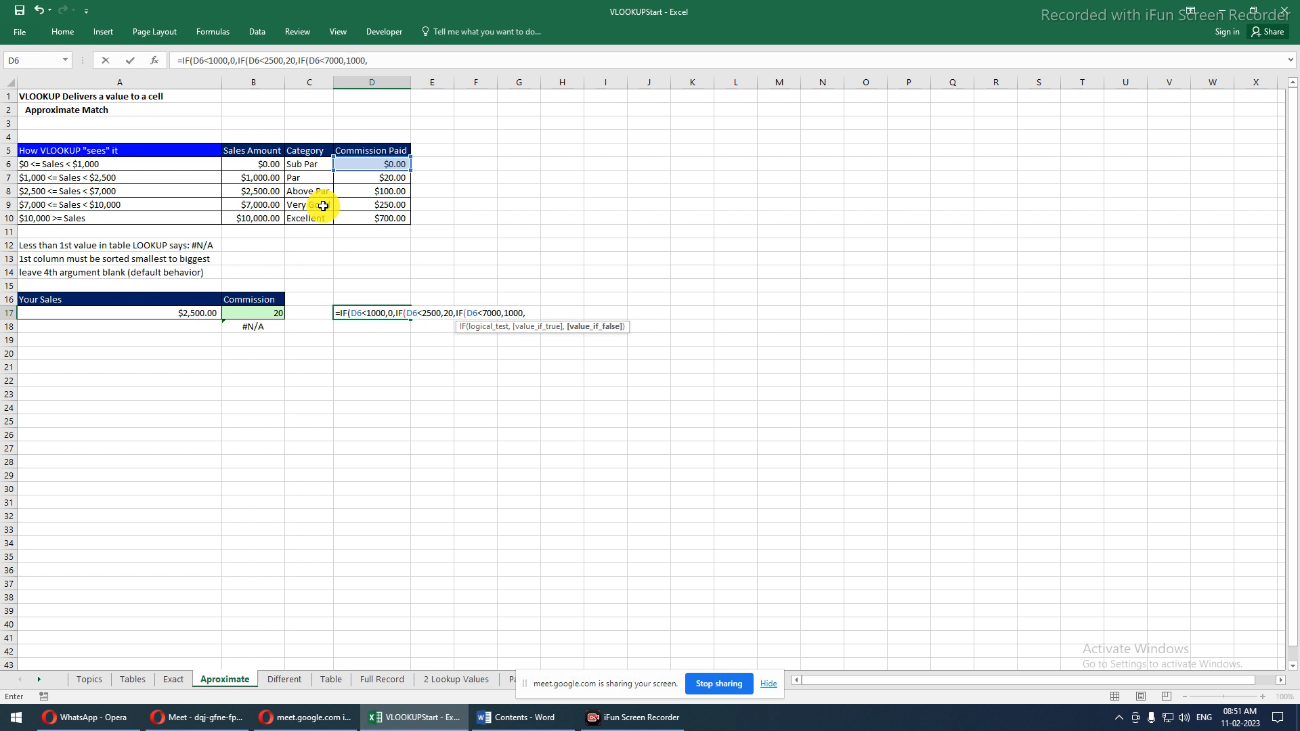
Extend the D17 formula with the comparison B10<10000 followed by the result 700
click(267, 221)
text(<)
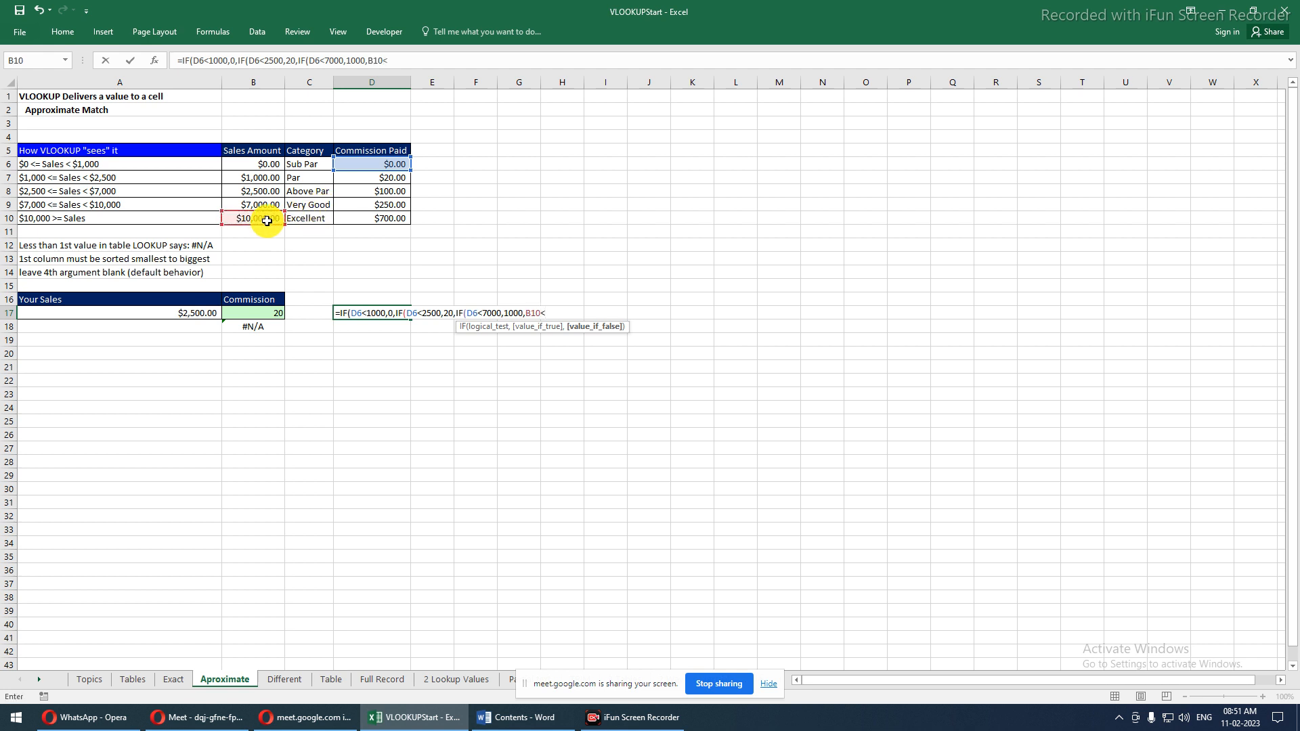
text(10000,700,)
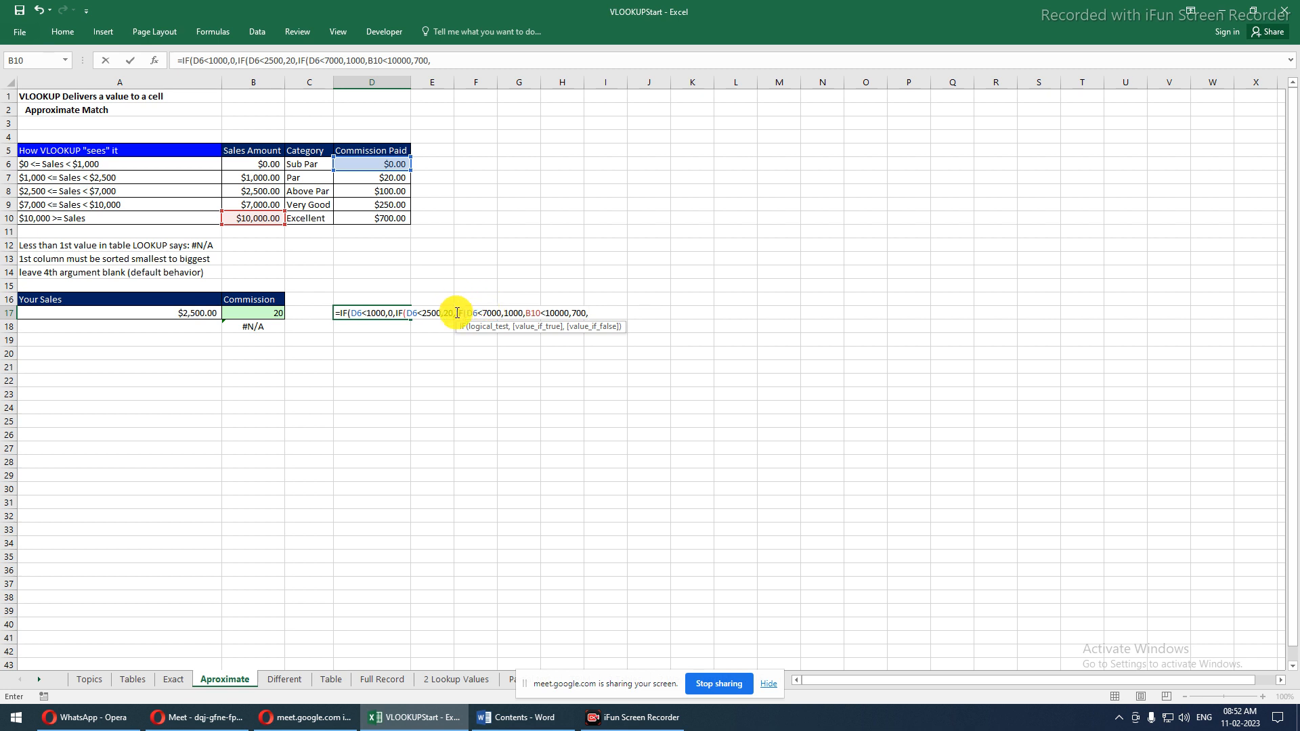
Correct the D17 formula so the D6<7000 test returns 100 and the B10<10000 comparison is followed by 250
click(518, 312)
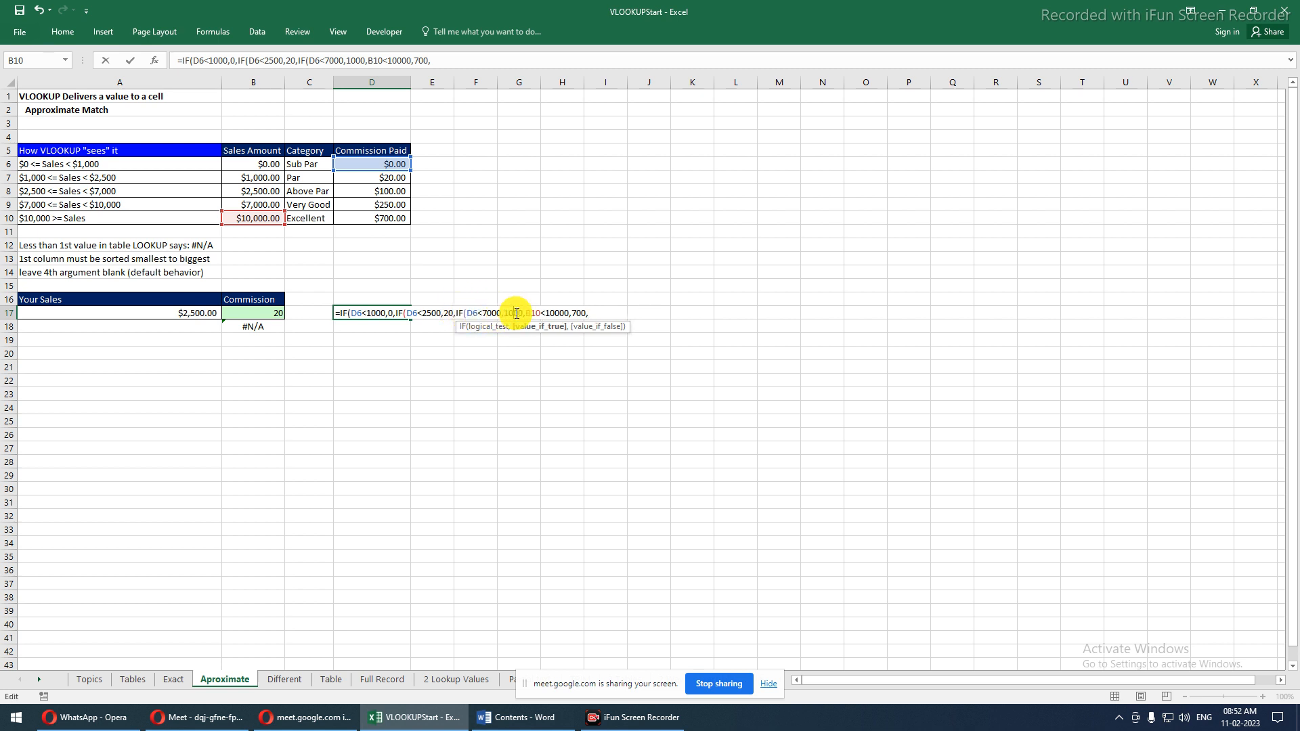
key(BackSpace)
double_click(574, 312)
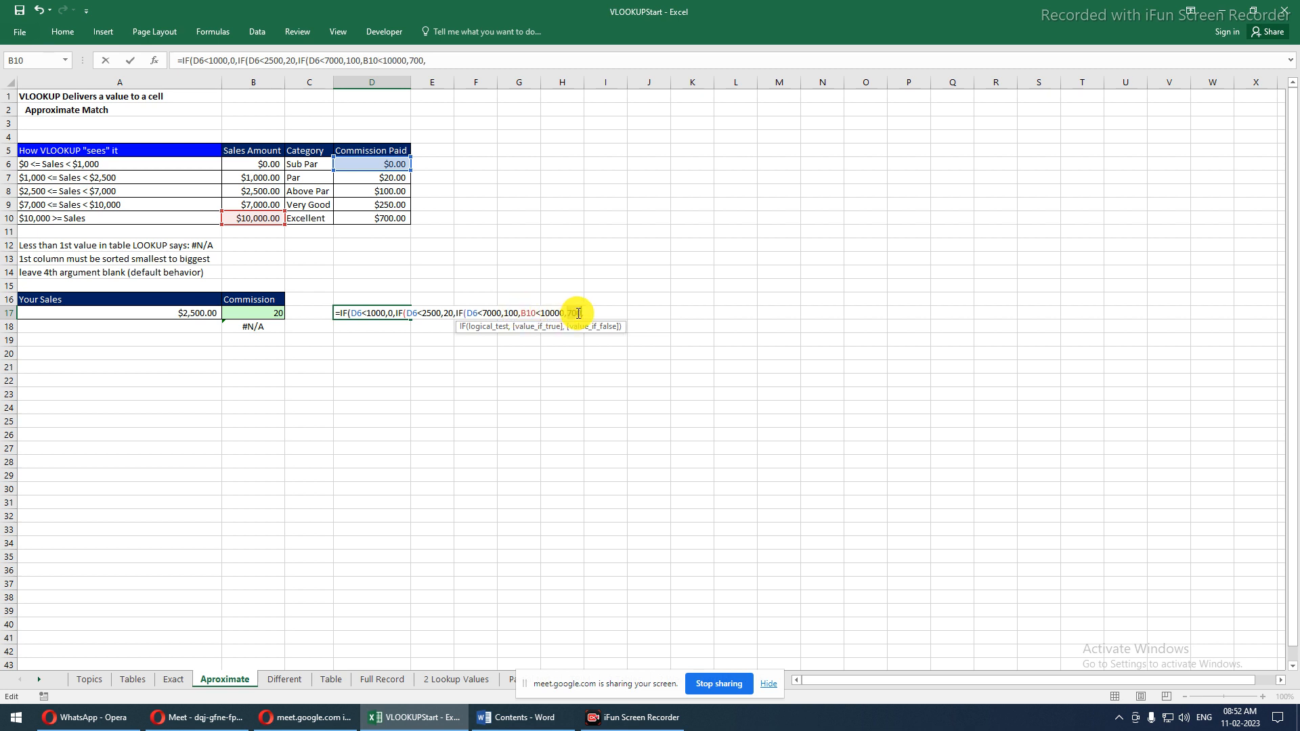
text(250,)
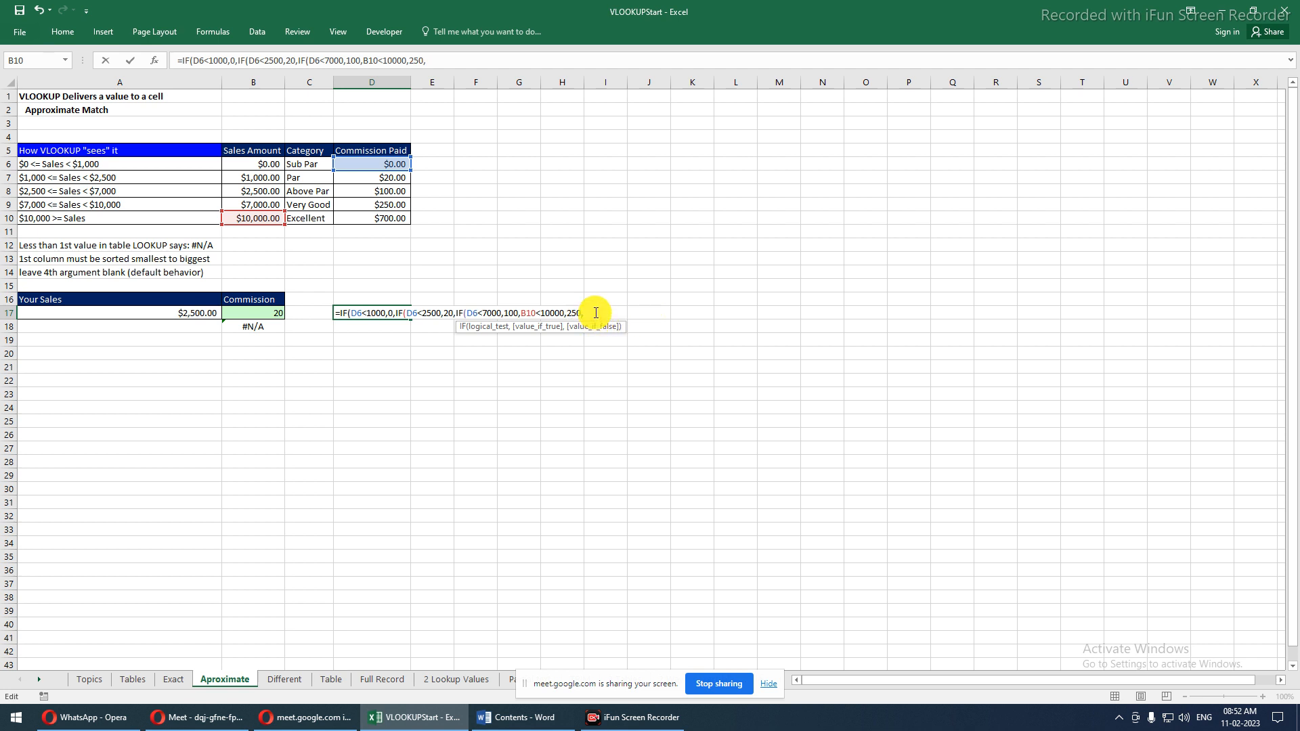
text(if)
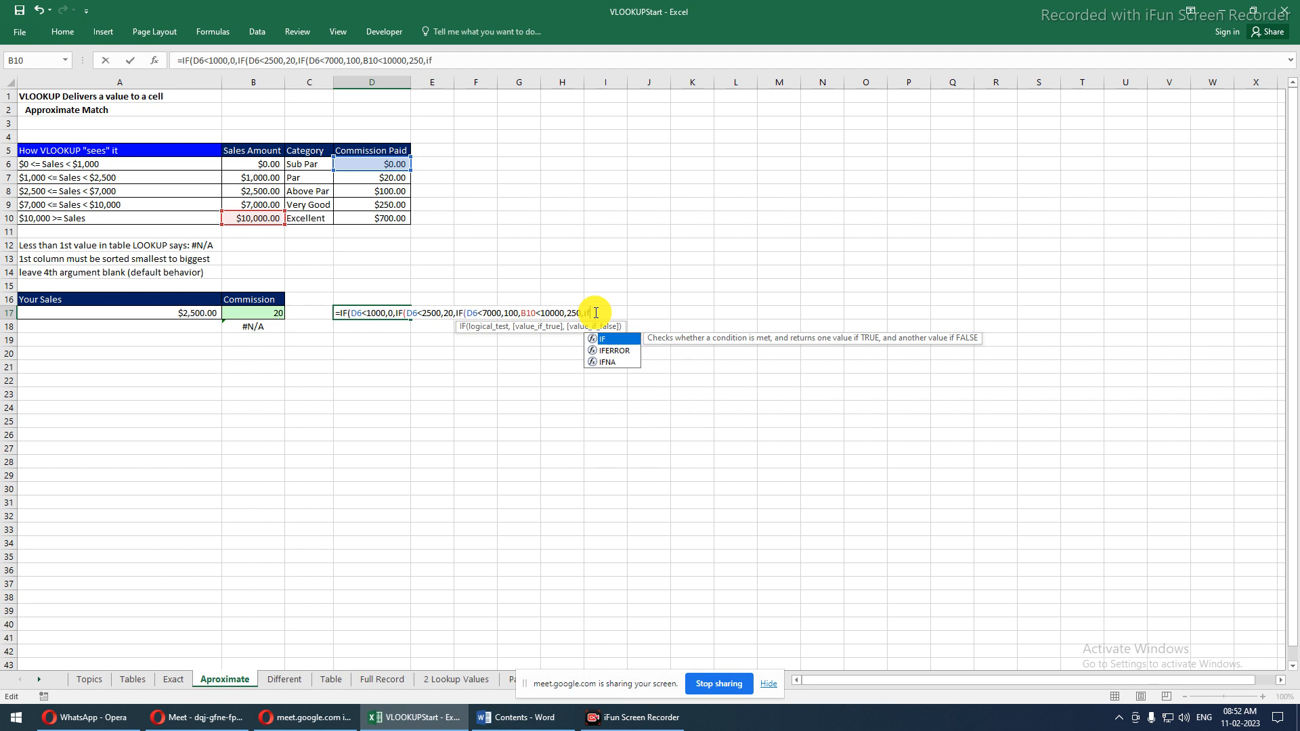
key(Tab)
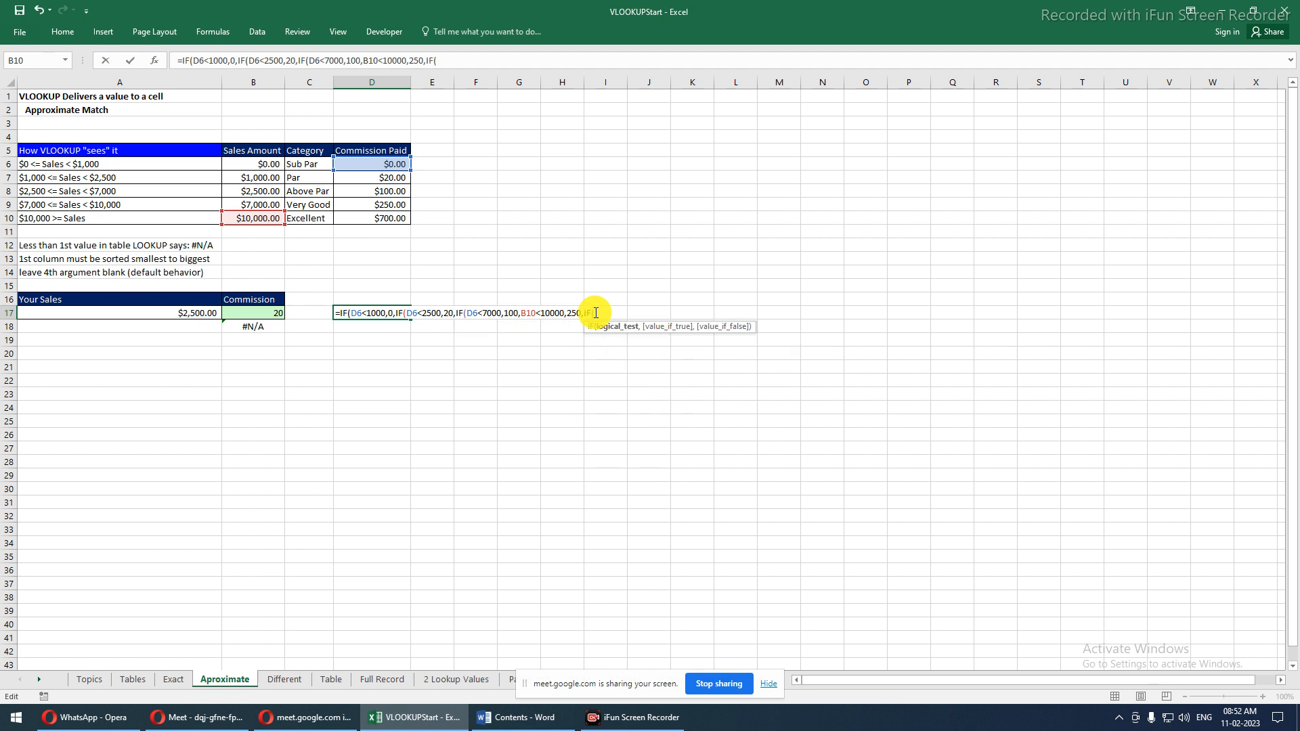
key(BackSpace)
key(BackSpace)
key(BackSpace)
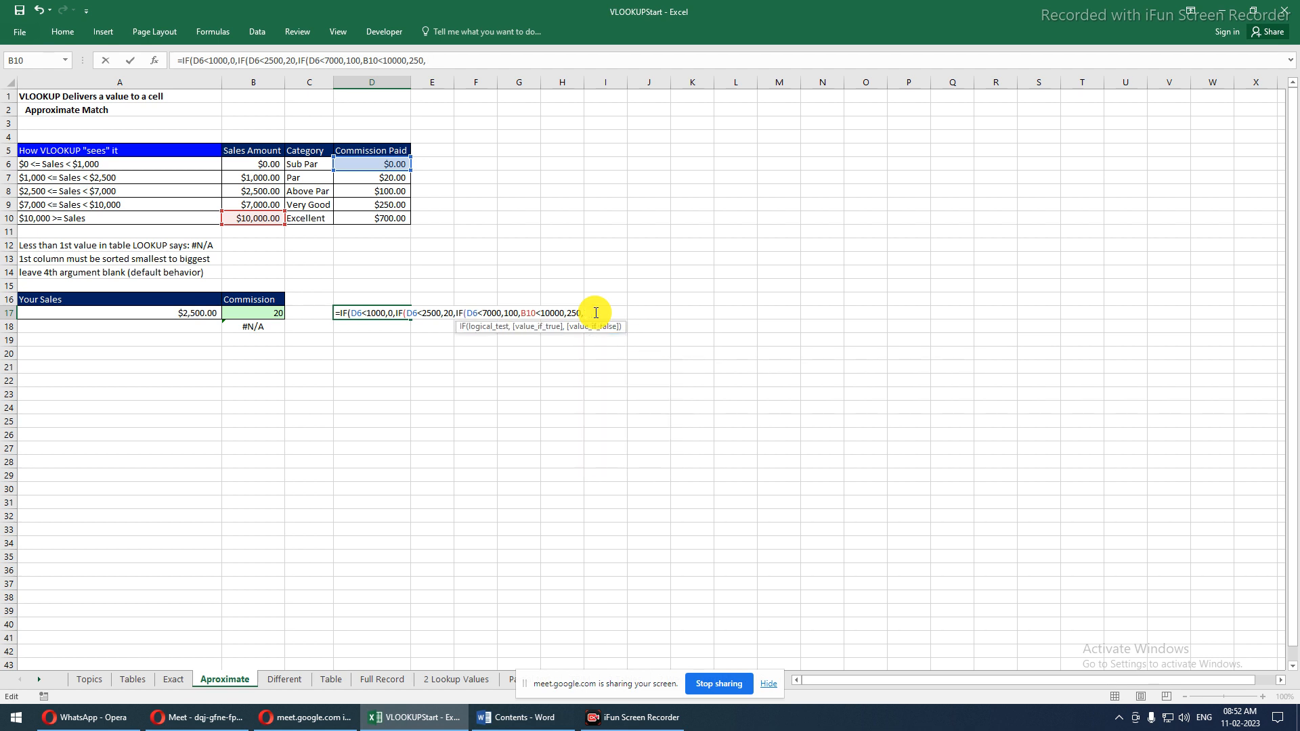
Append 700 as the last value in the D17 formula and try to enter it
text(700)
key(Return)
key(Return)
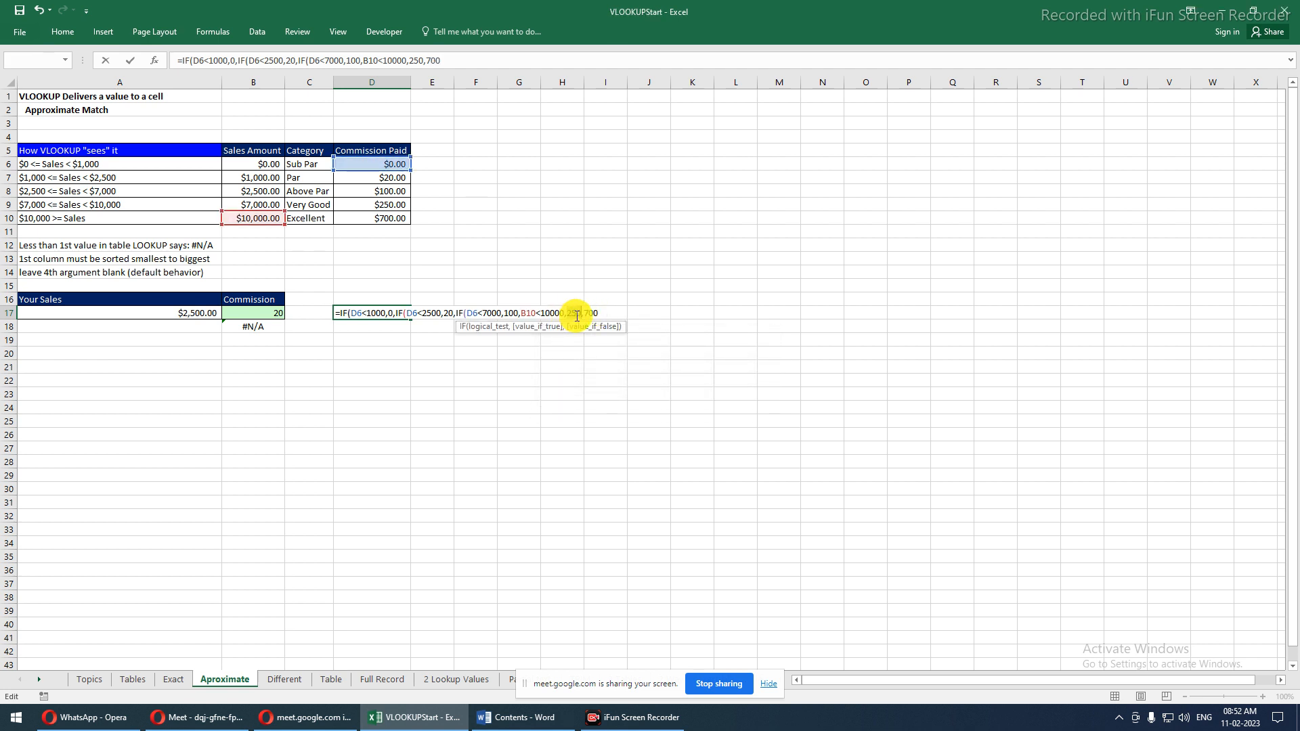
Insert a fourth nested IF before B10<10000 in the D17 formula and enter the completed formula
double_click(575, 313)
click(522, 313)
text(if)
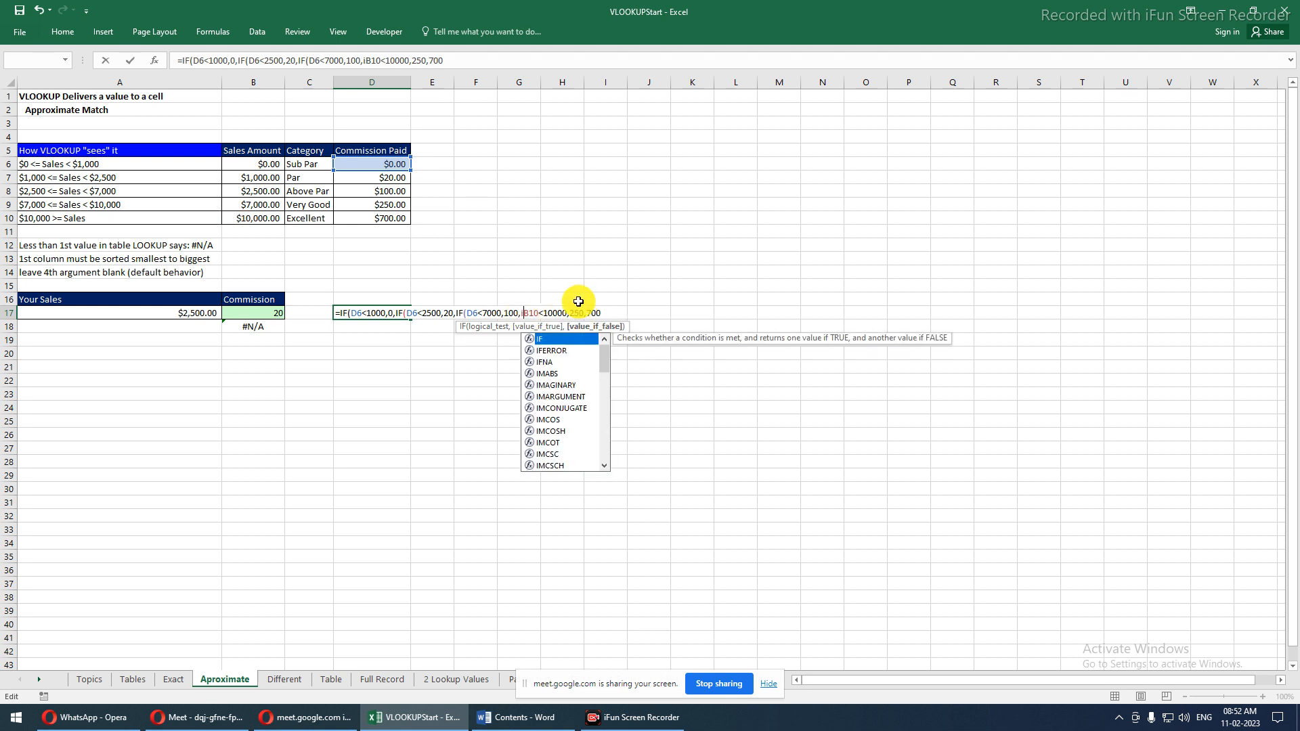
key(Tab)
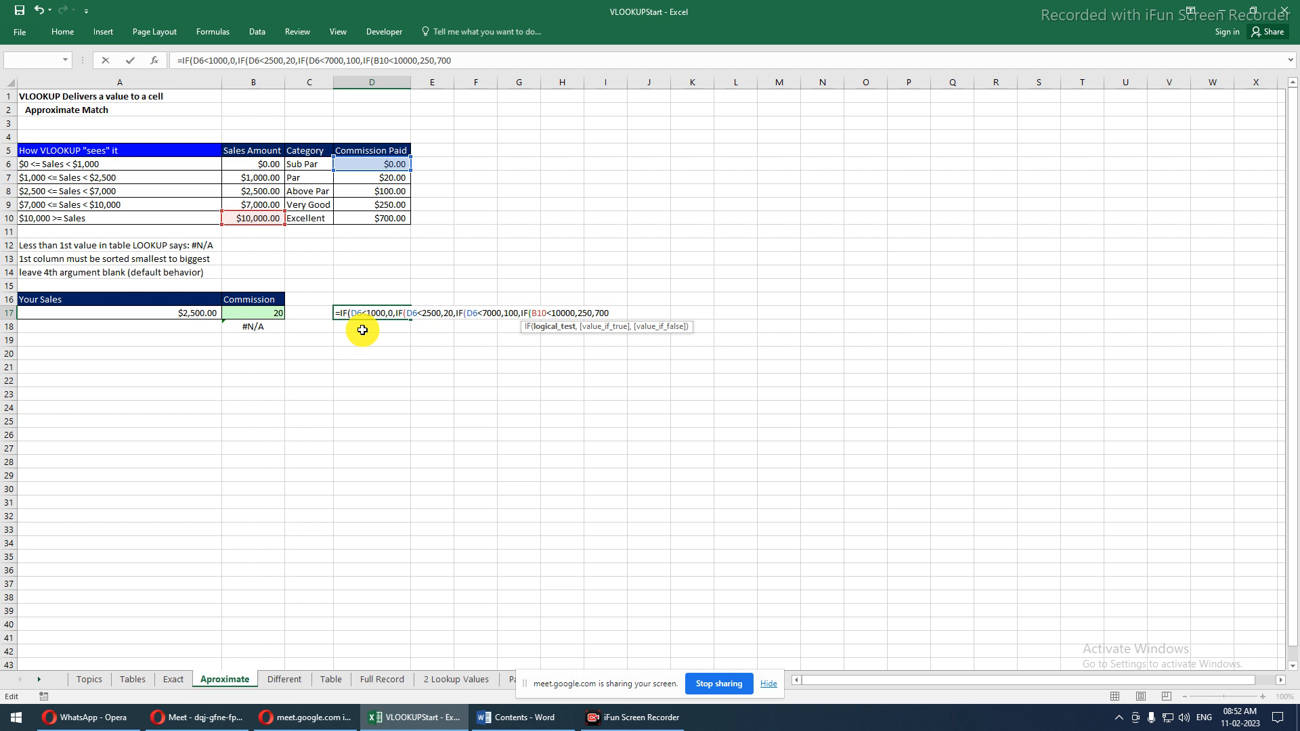
key(Return)
key(Return)
key(Up)
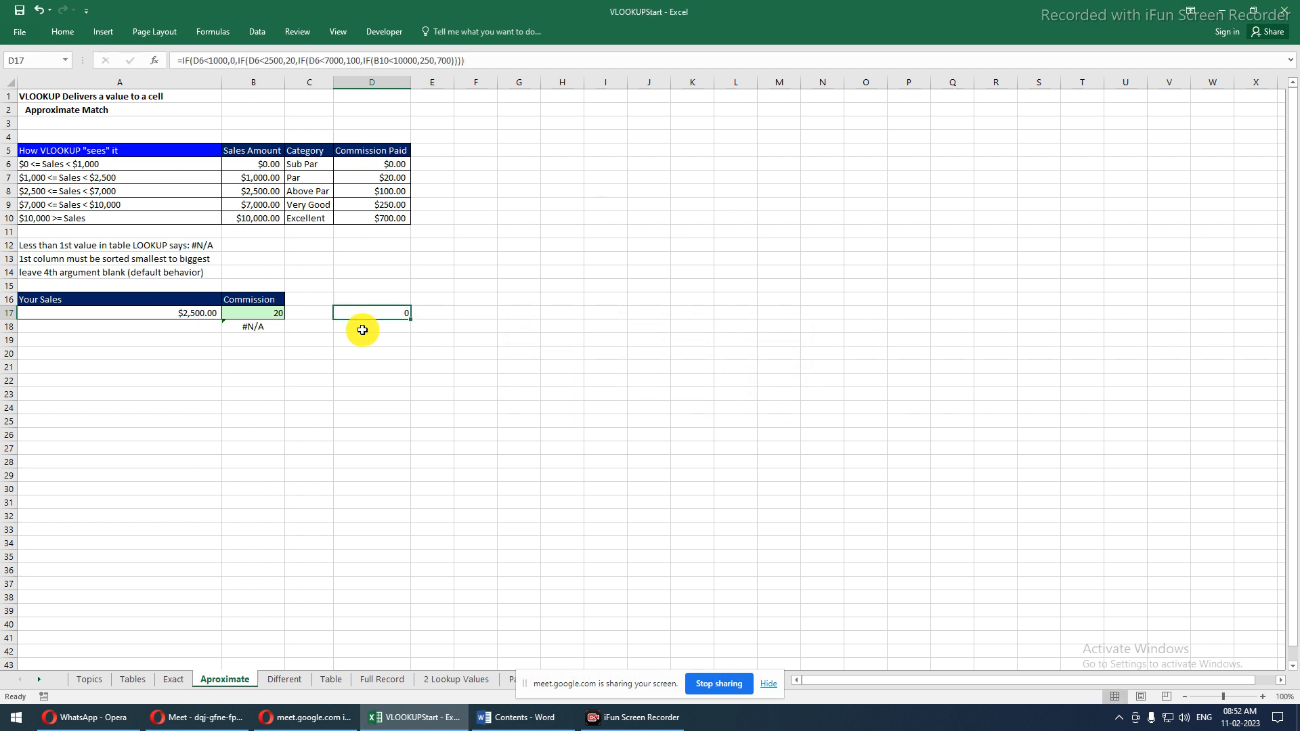
Repoint all four IF tests in the D17 formula from D6 and B10 to the sales cell A17 and enter it
key(F2)
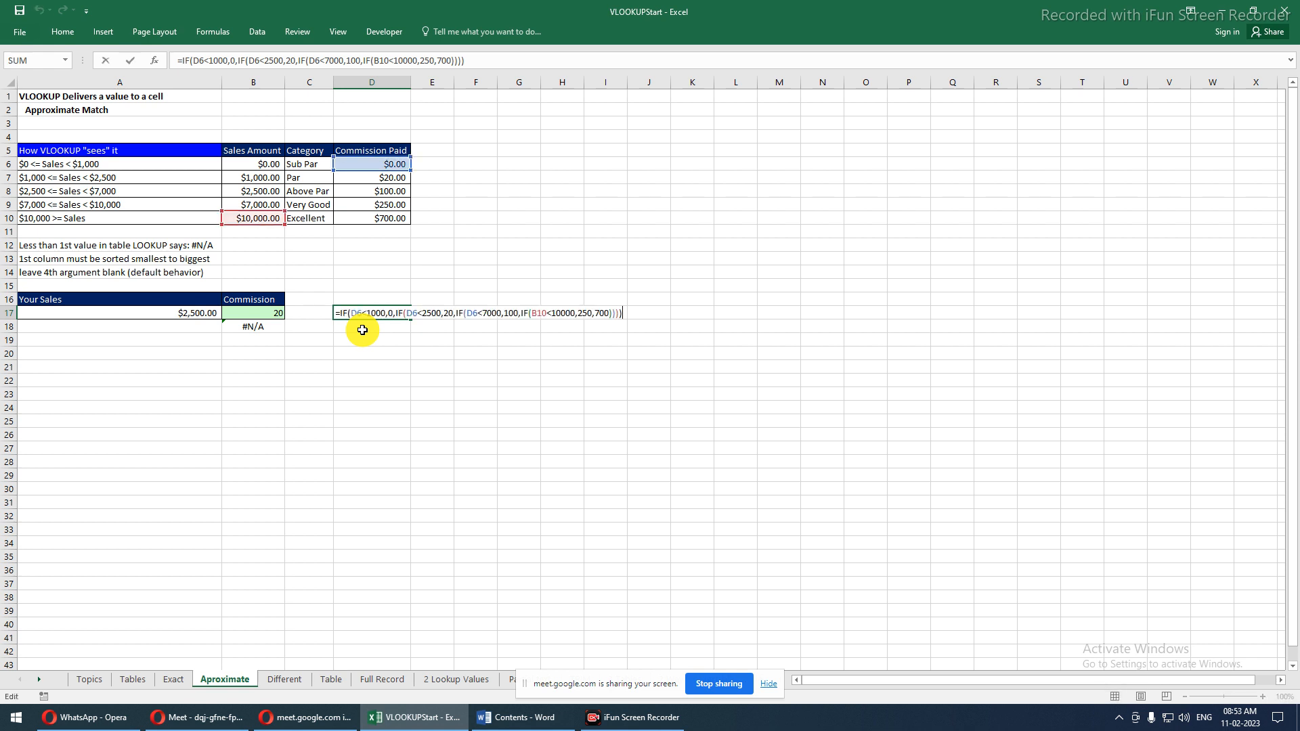
key(Escape)
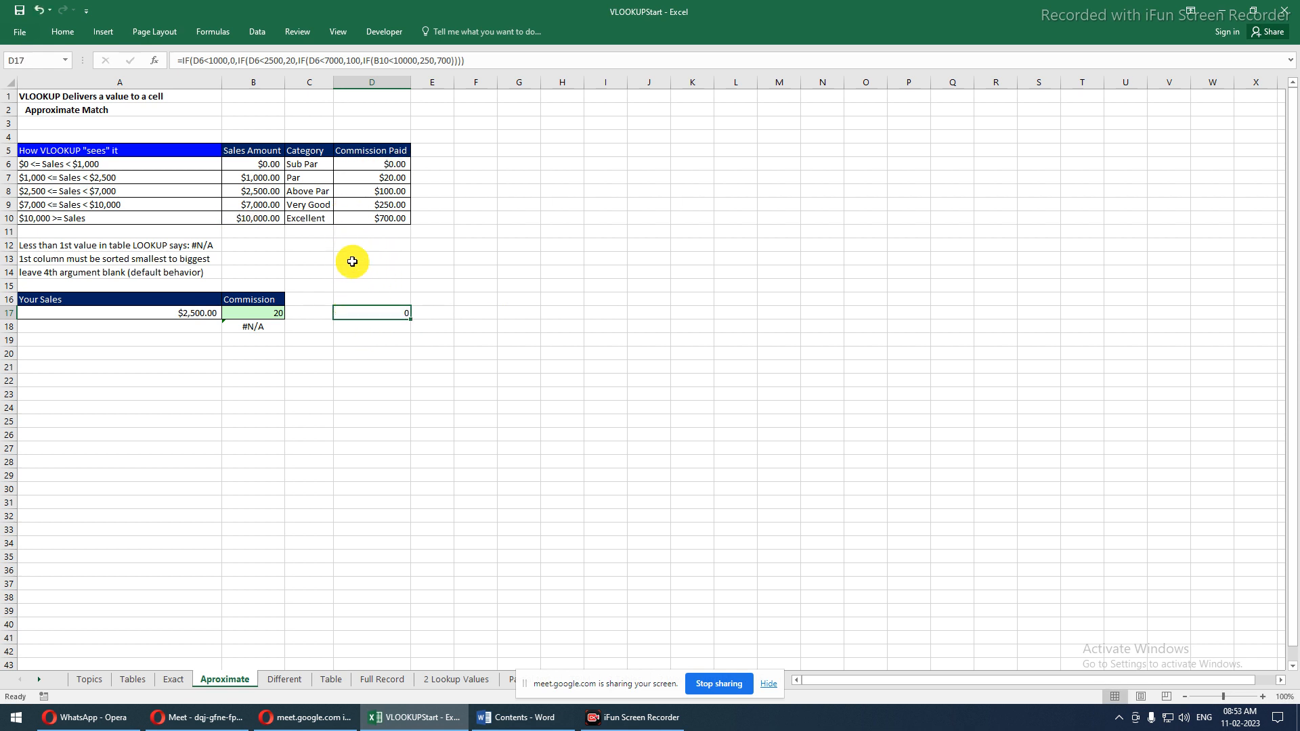
key(F2)
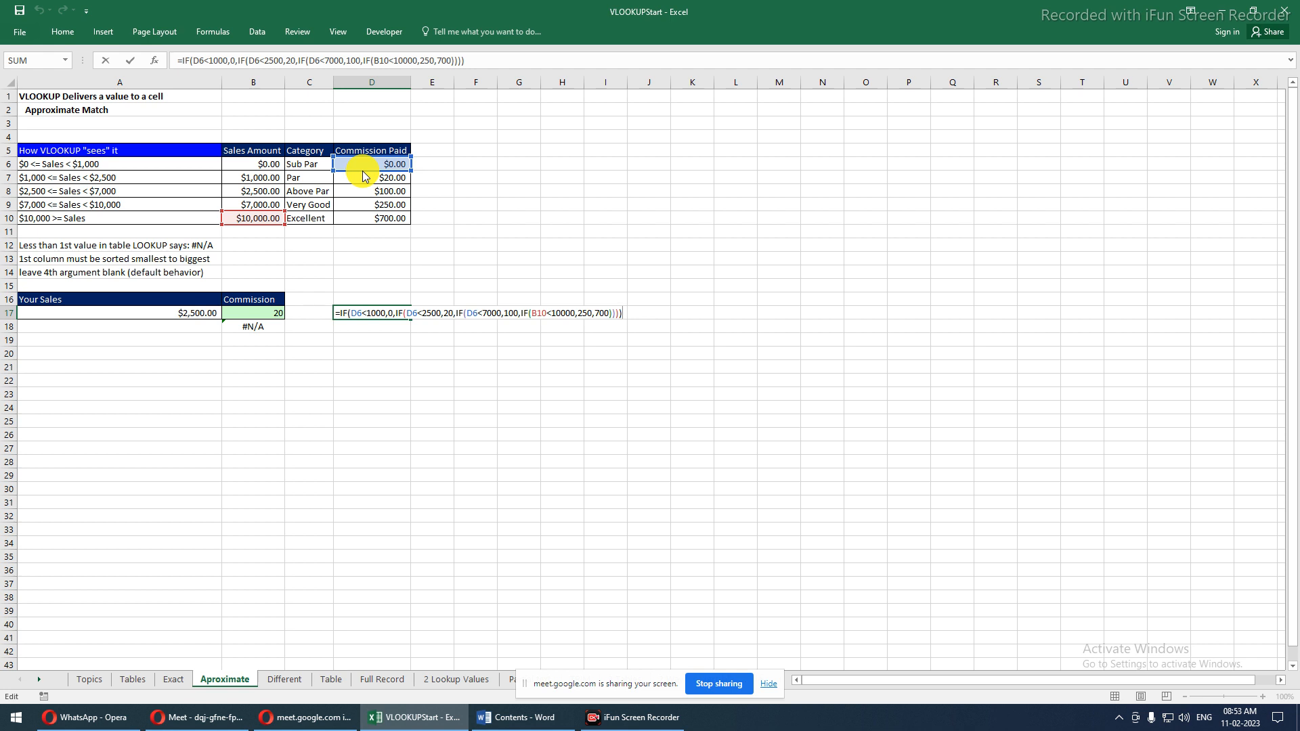
click(179, 301)
click(181, 312)
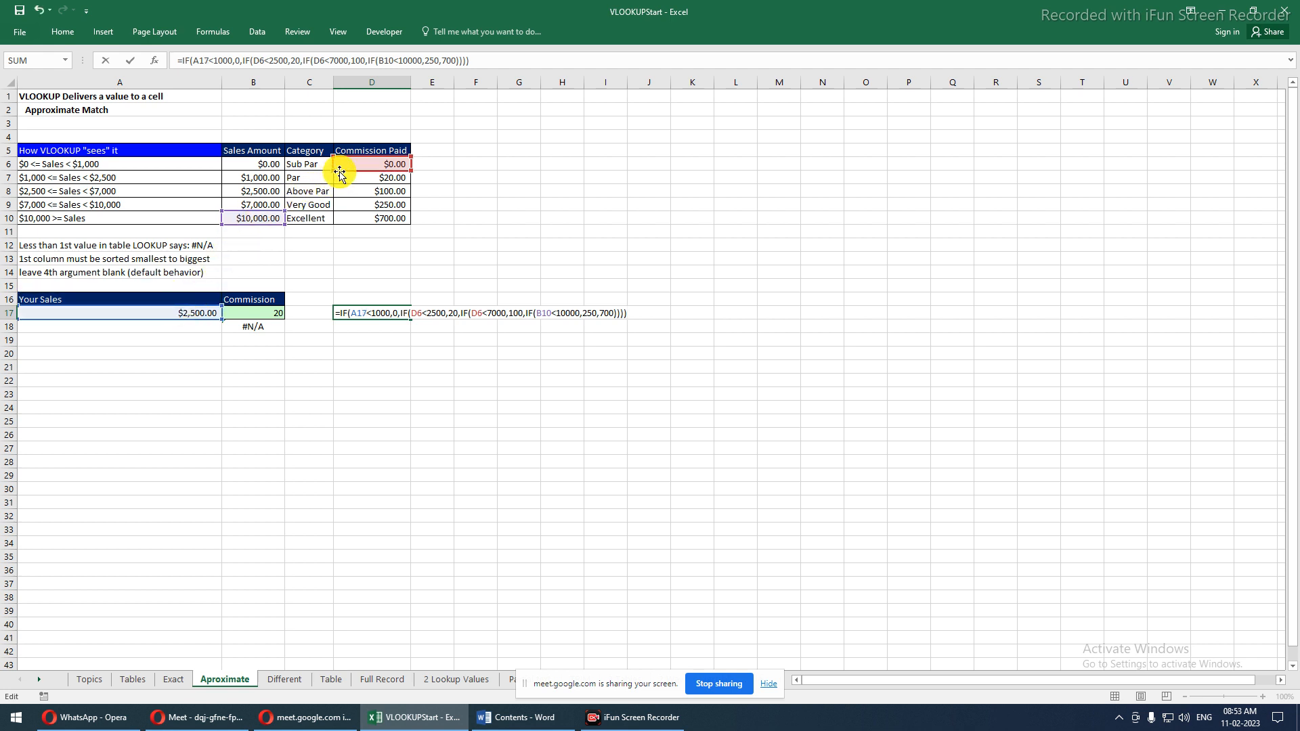
click(308, 209)
click(162, 311)
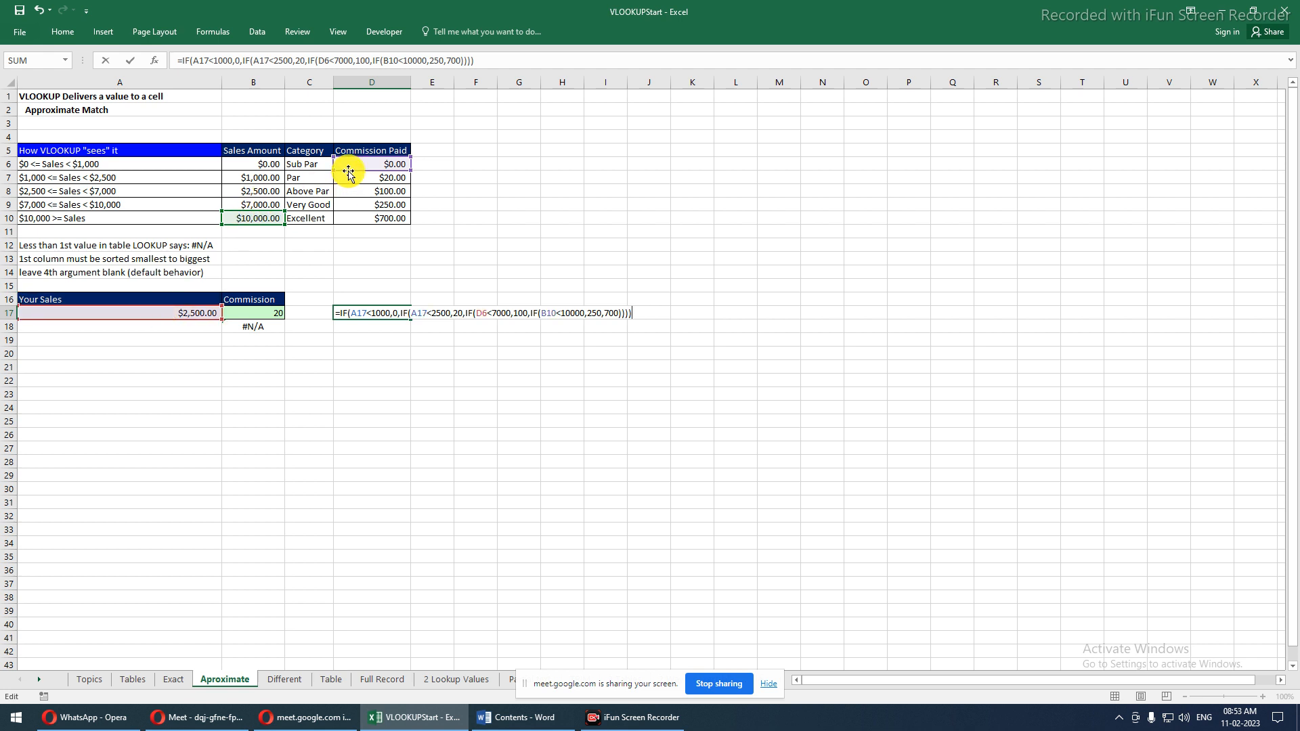
click(274, 263)
click(179, 311)
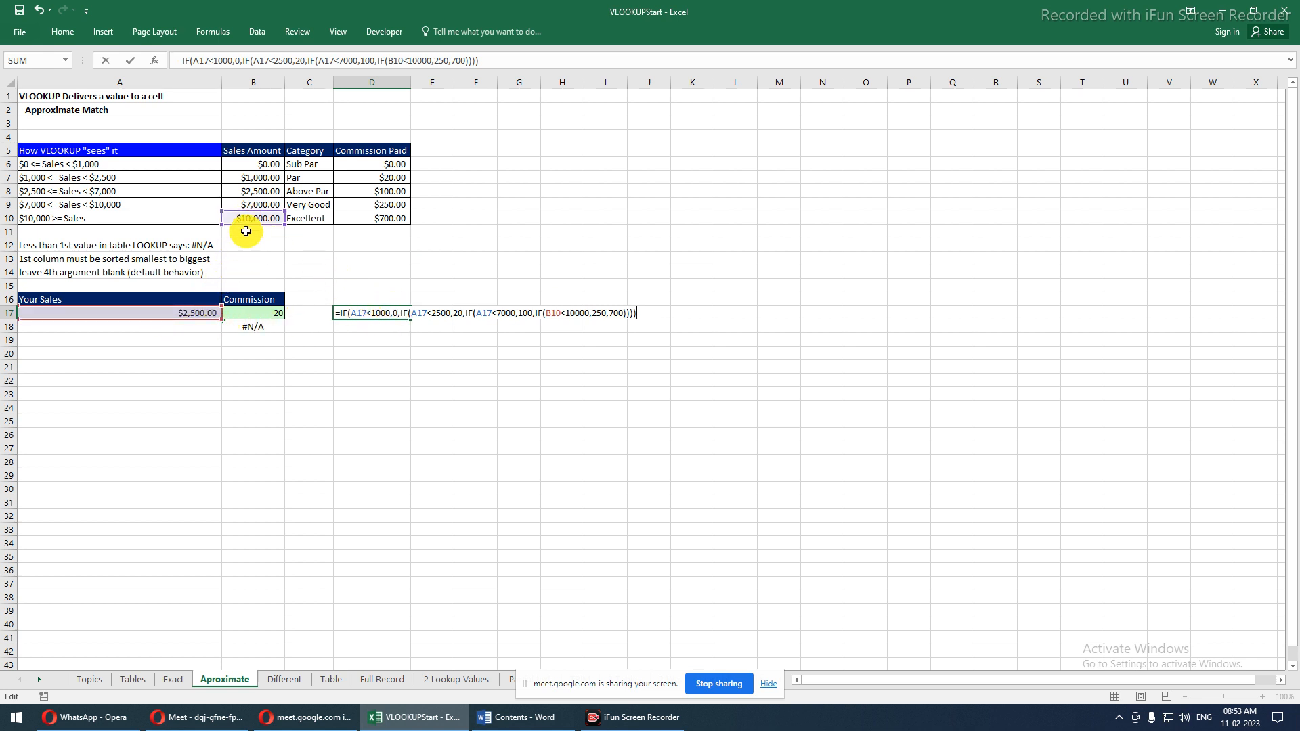
drag(246, 231, 174, 311)
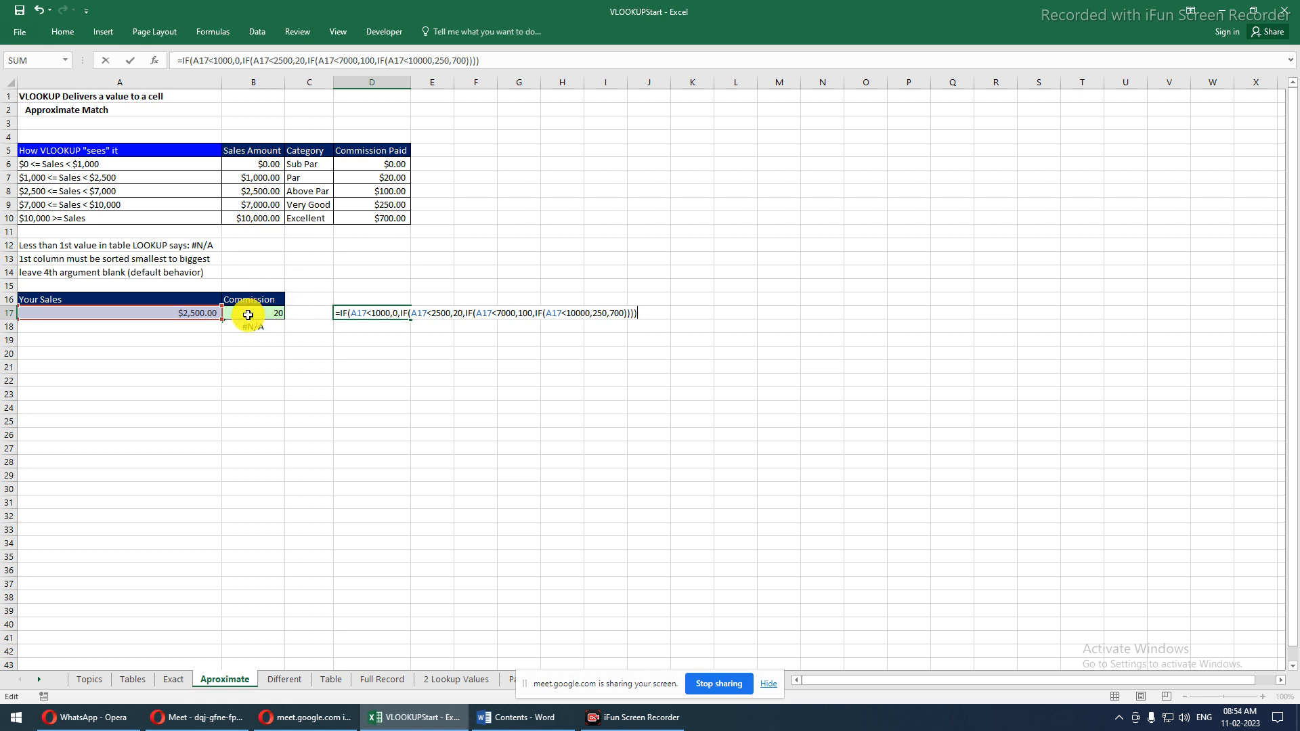
key(Return)
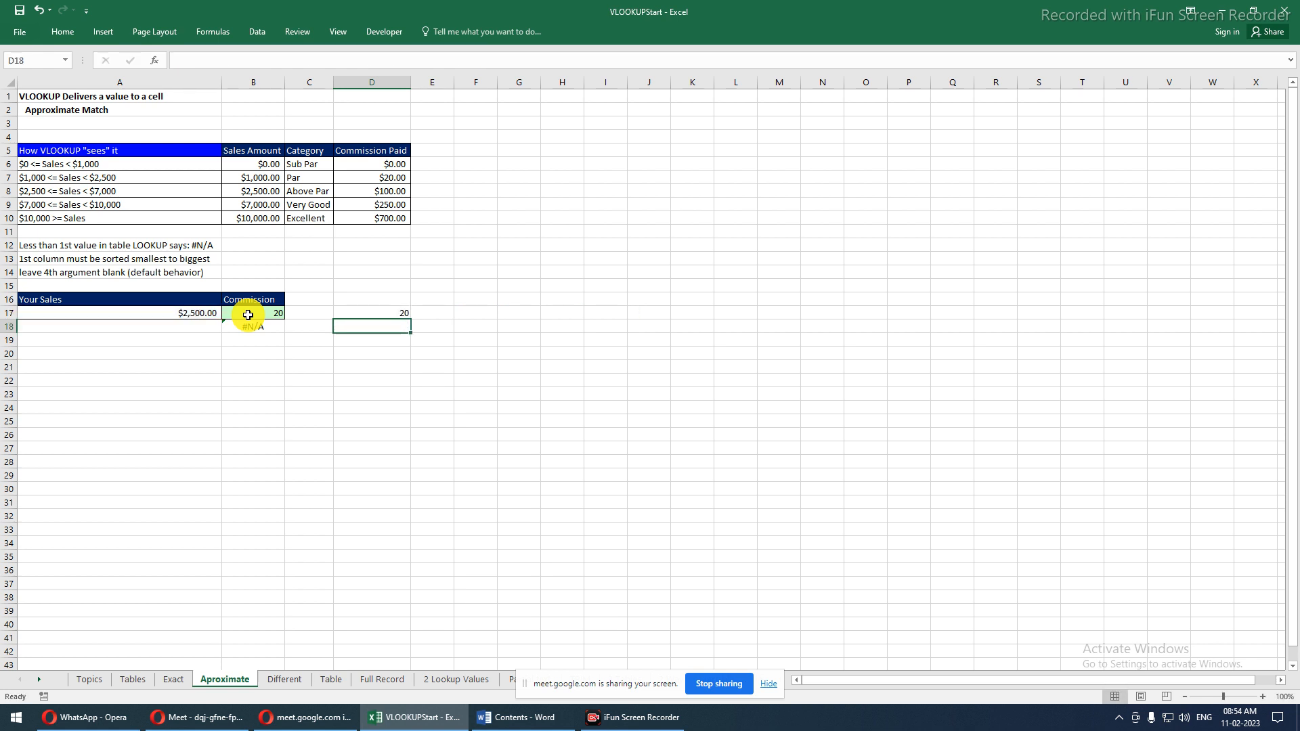
Test both commission formulas by entering sales of 1800 and 15 in A17 in turn
click(178, 313)
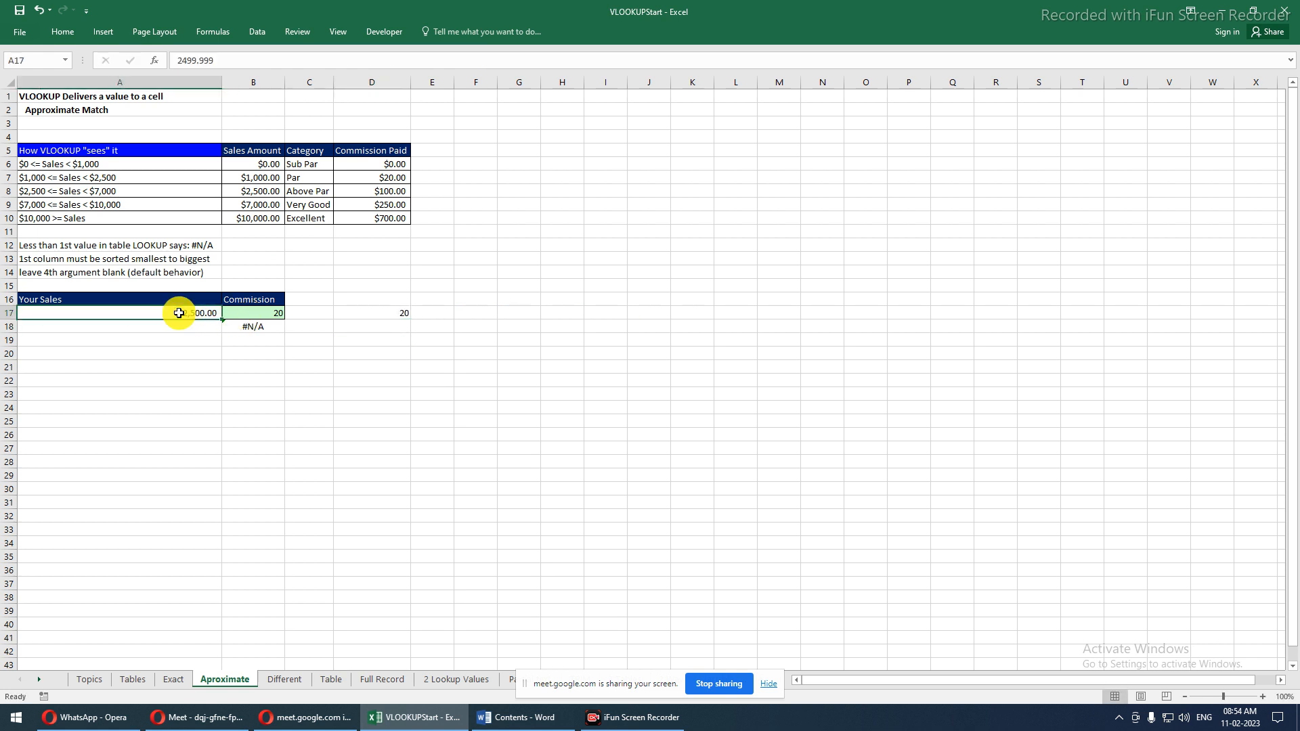
text(1800)
key(Return)
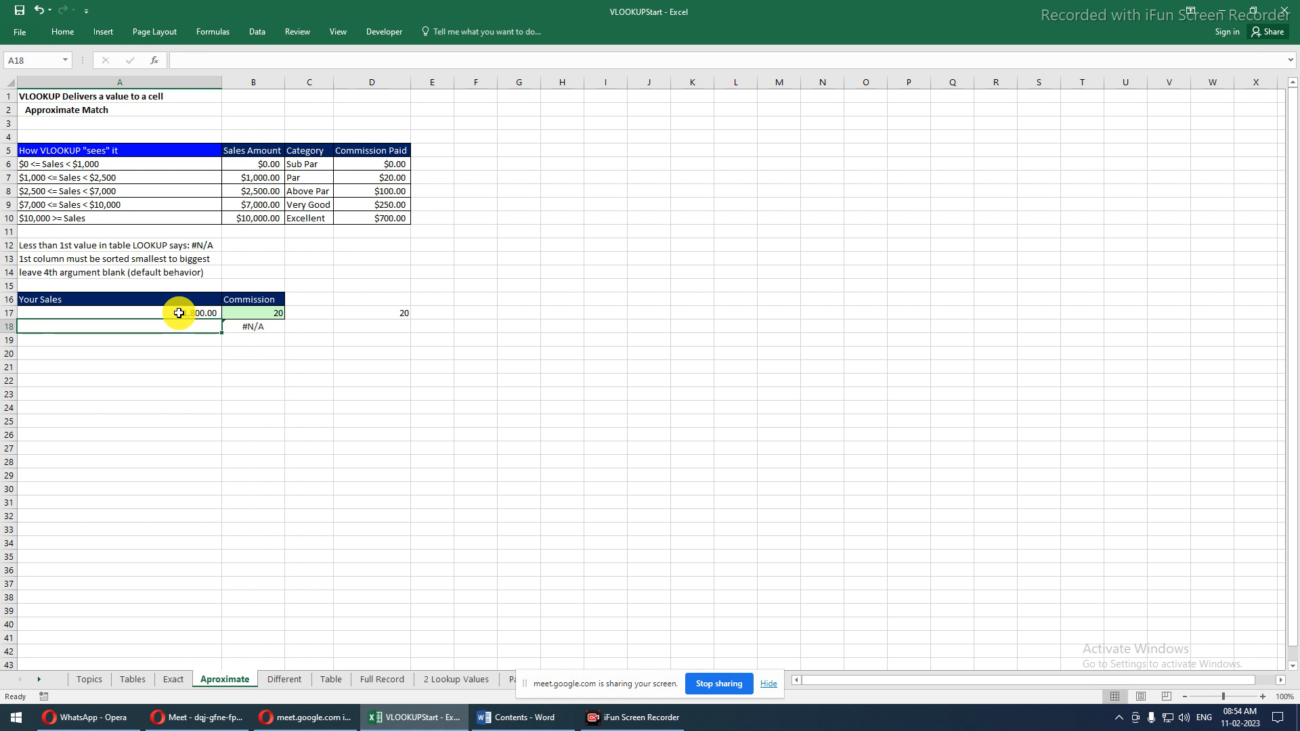
click(183, 313)
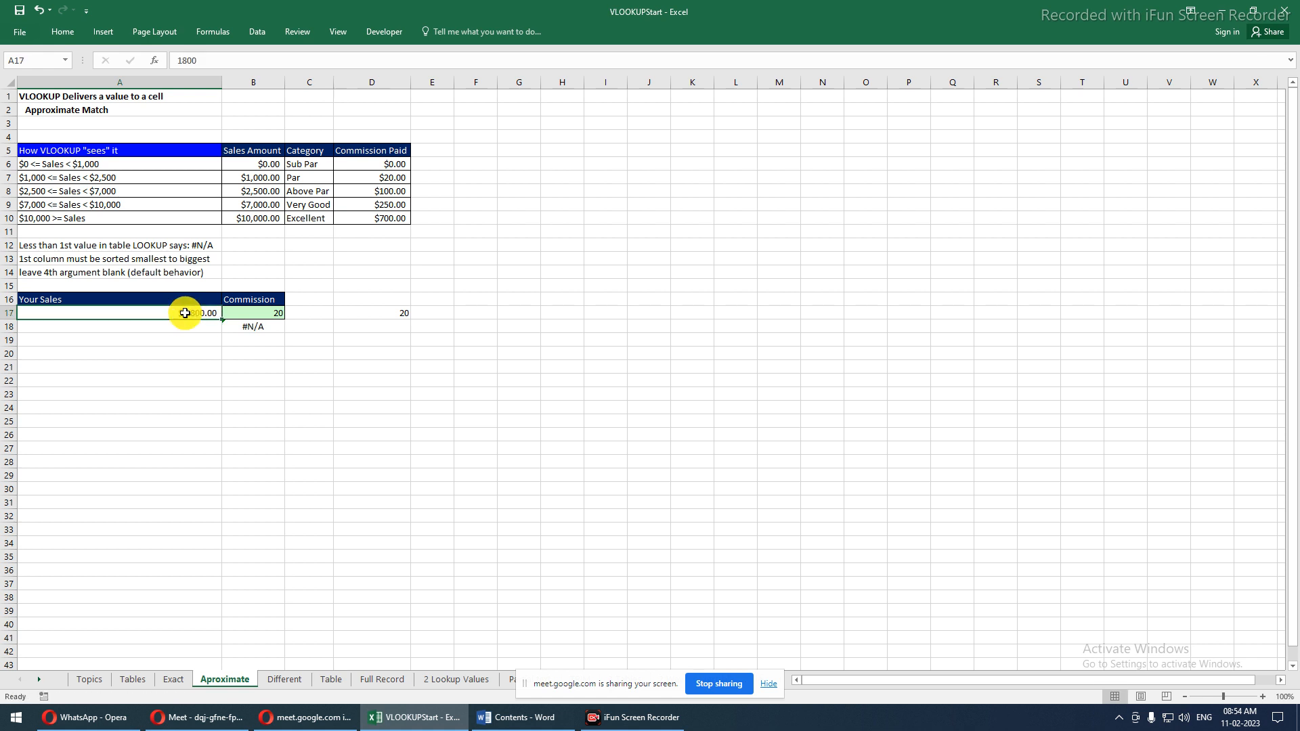
text(15)
key(Return)
Set the sales in A17 to 2600 and compare the nested IF in D17 with the VLOOKUP in B17 and its table B6:D10
click(185, 312)
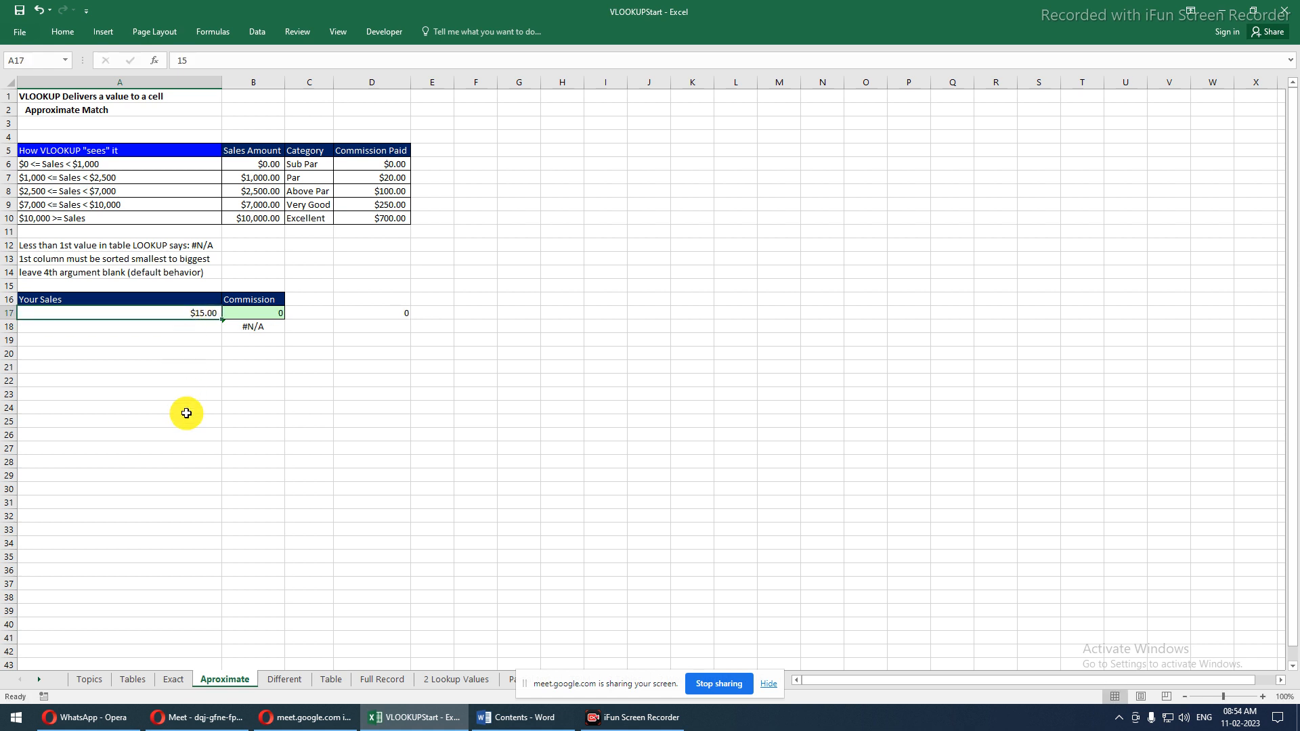
text(2600)
key(Return)
click(365, 312)
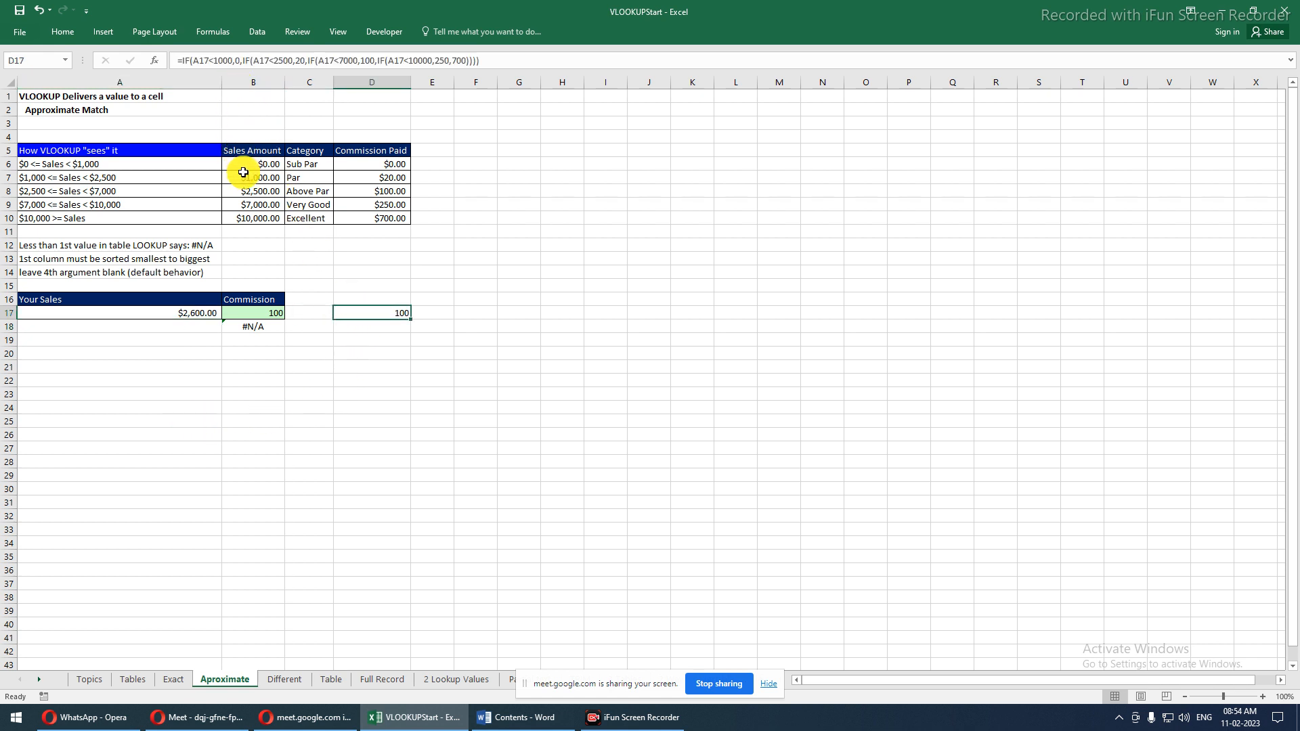
click(245, 311)
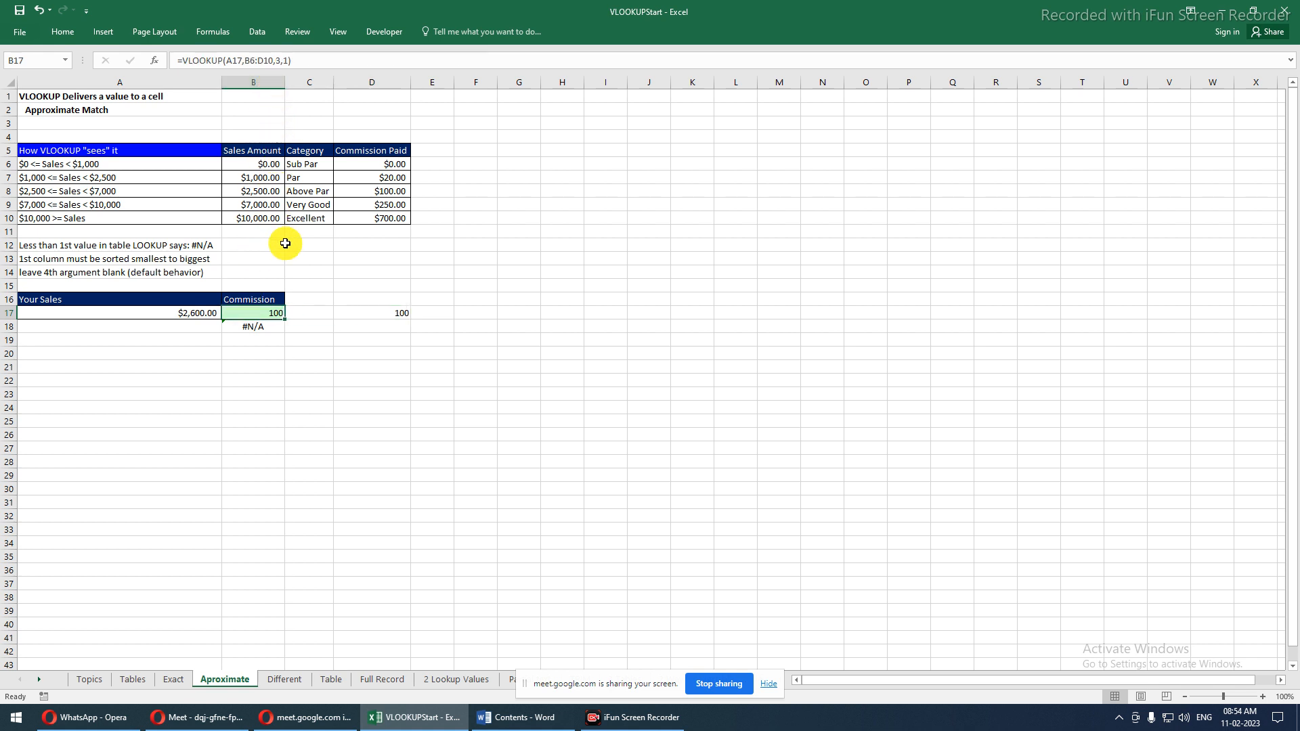
drag(256, 165, 372, 215)
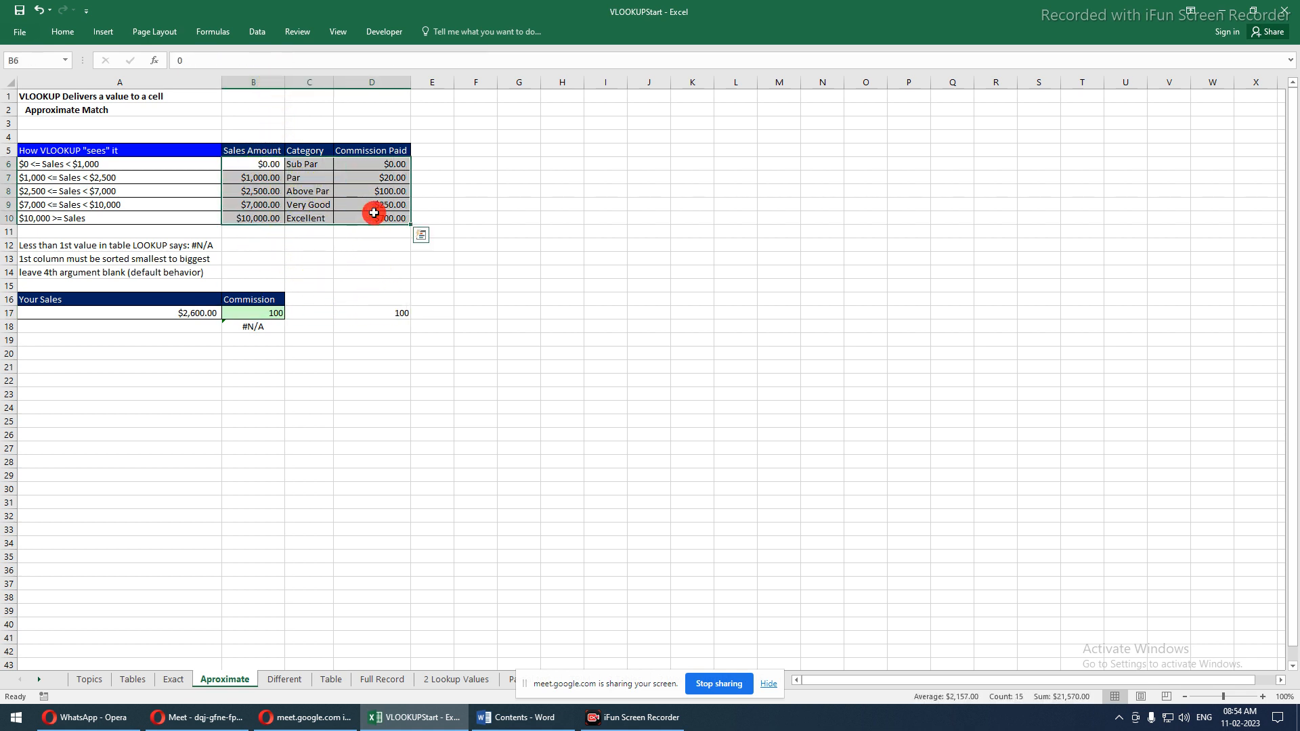
click(399, 310)
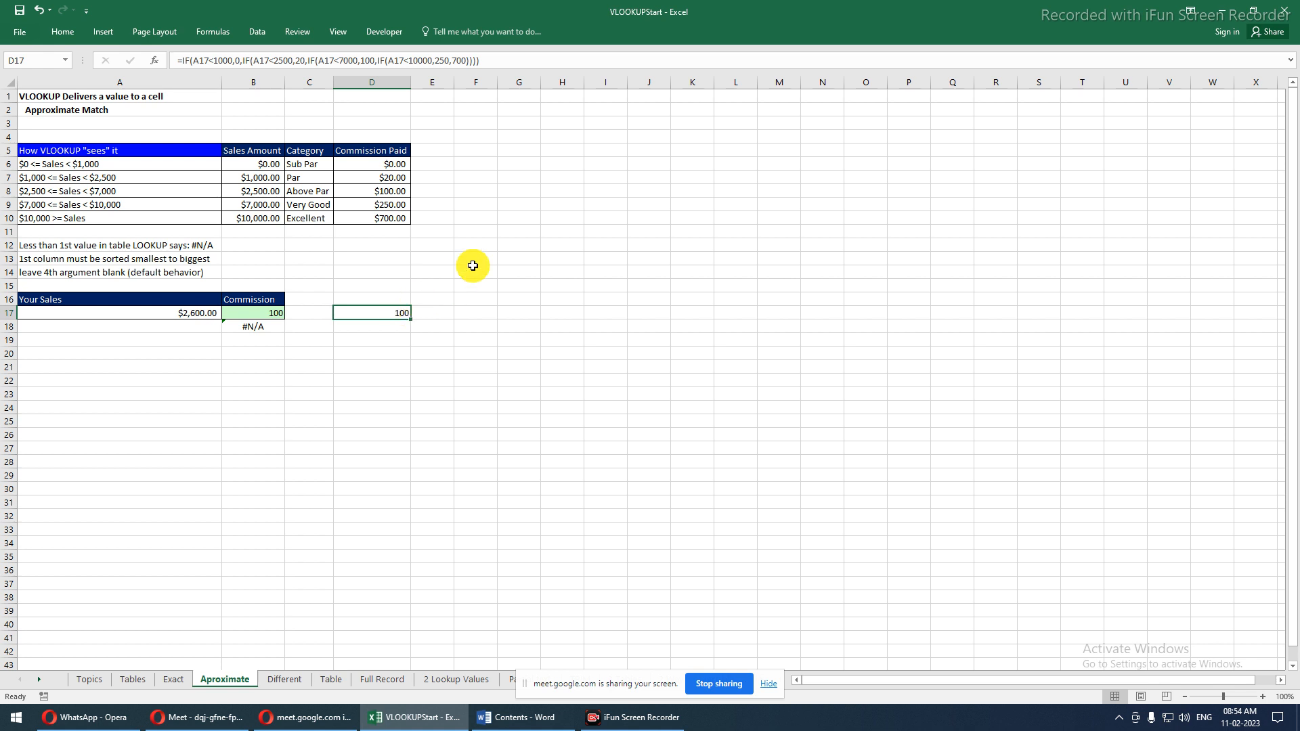
Enter the headers Marks Range in H5 and Grade in I5, and fit column H to its content
click(565, 157)
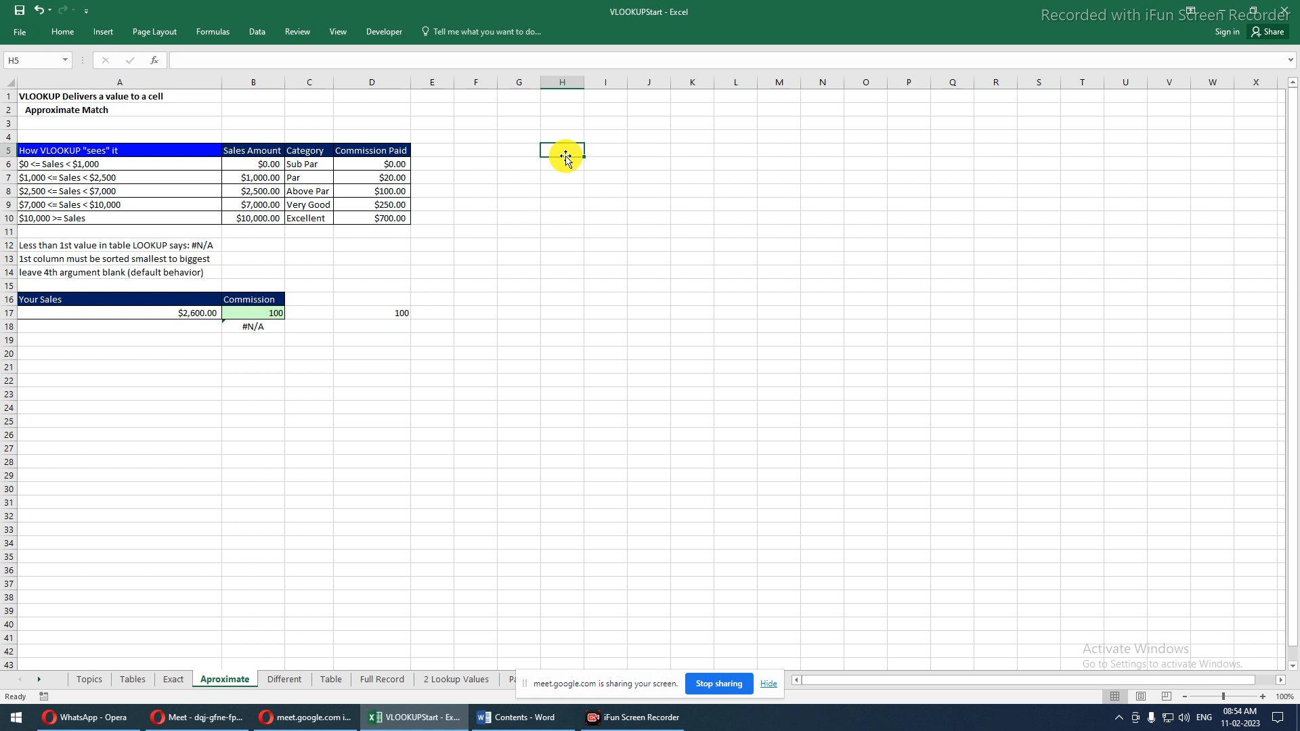
text(Marks)
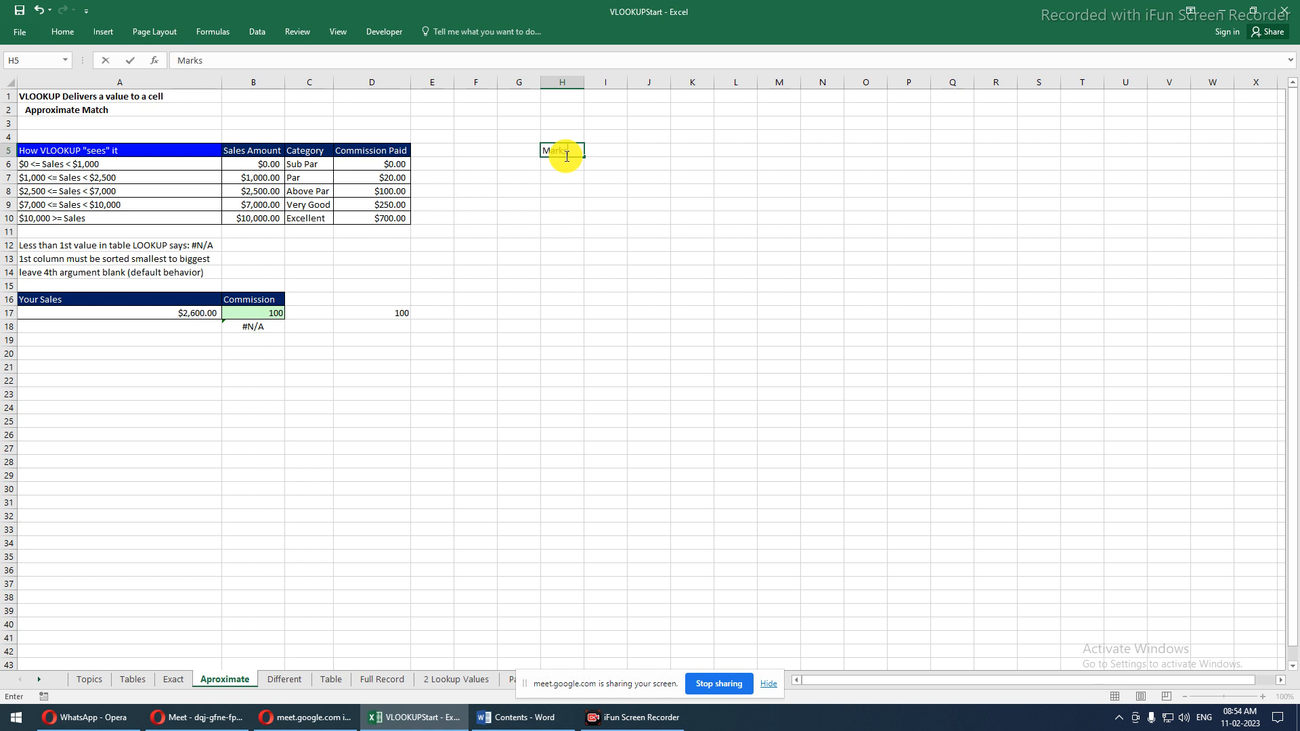
text( Range)
key(Tab)
double_click(583, 82)
text(Grade)
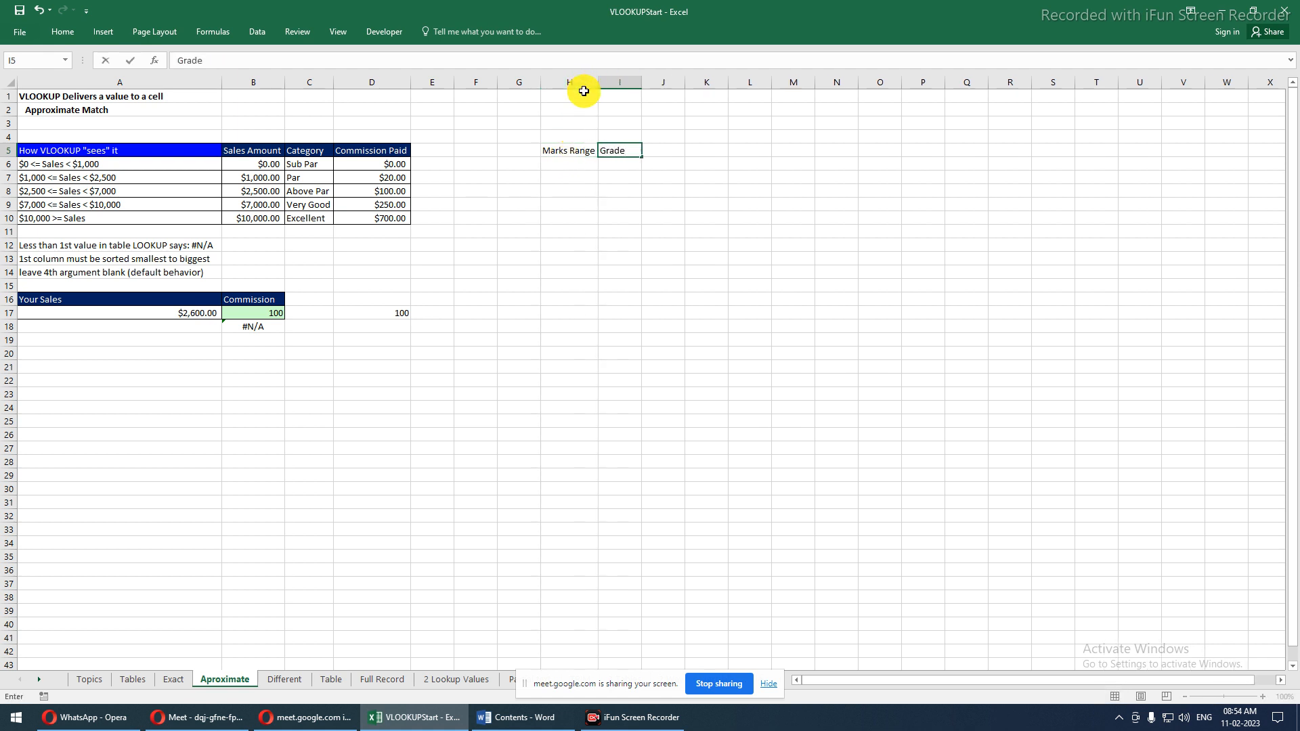
key(Return)
Fill the first grade row with the range 0-33 in H6 and Failed in I6
text(0-33)
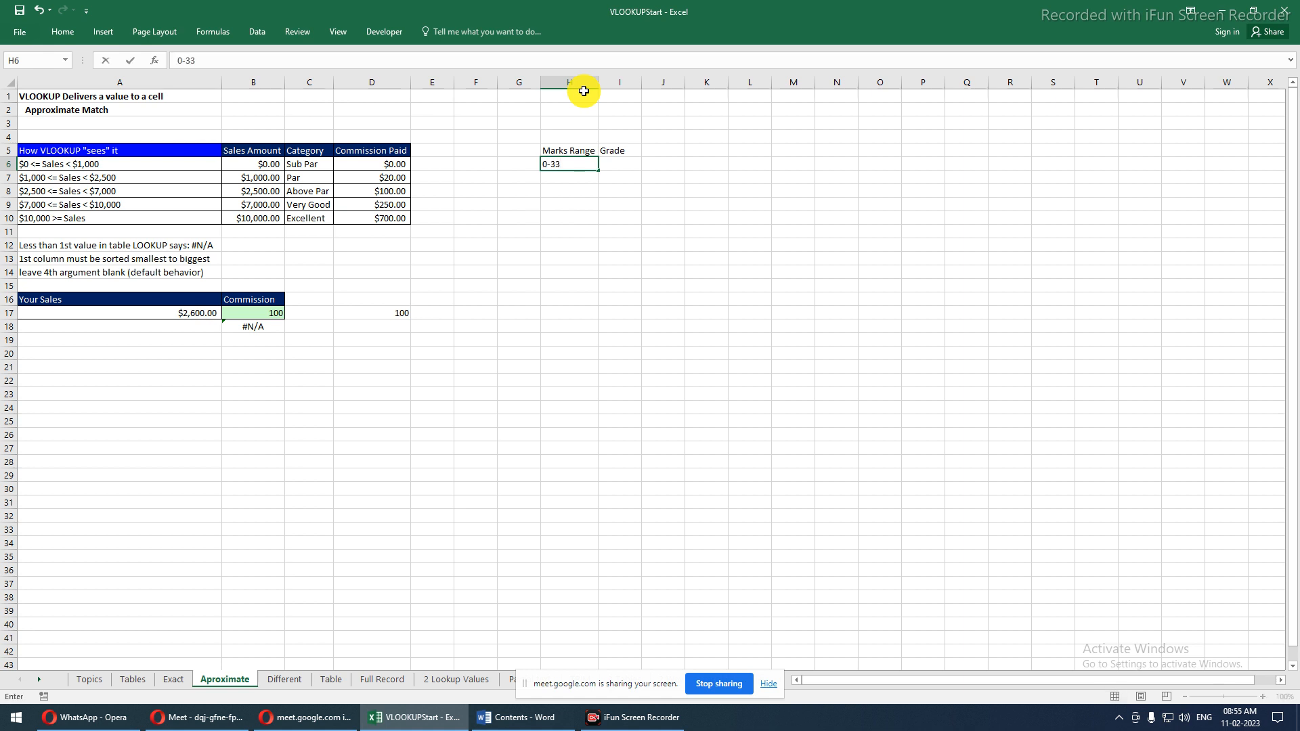
key(Tab)
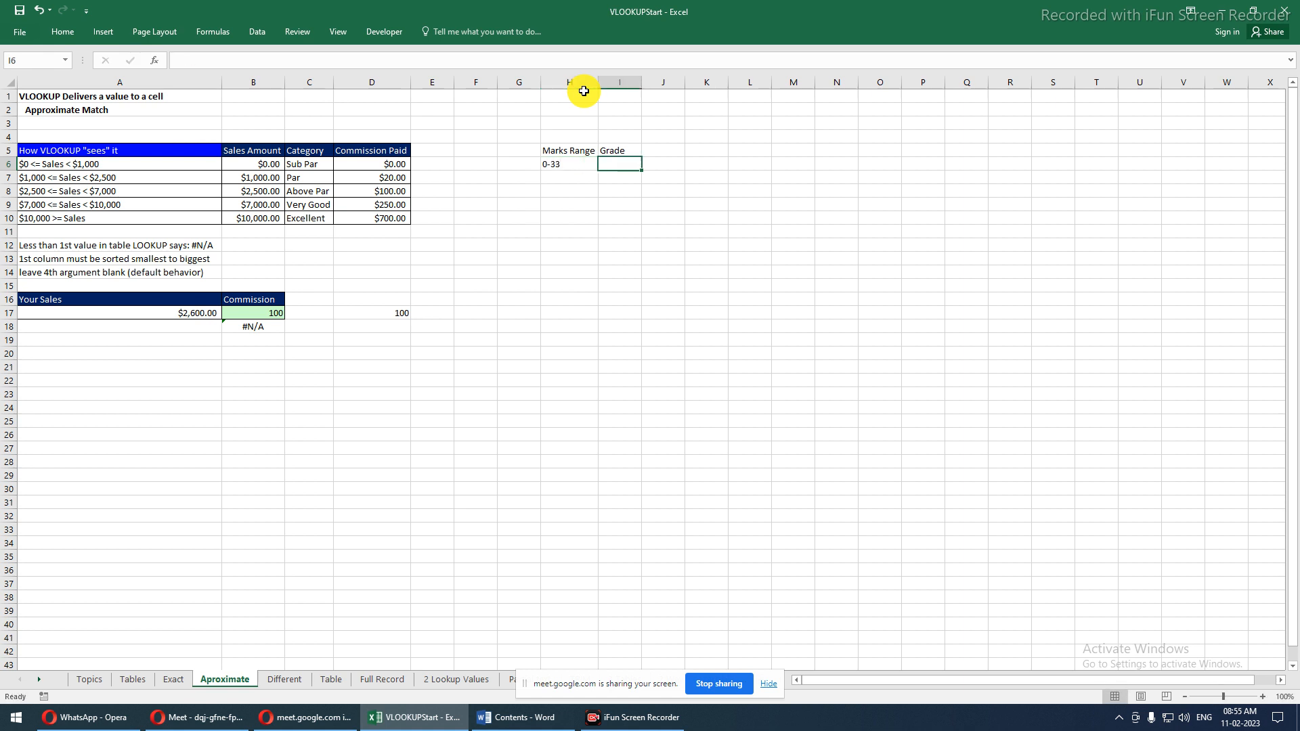
text(Fail)
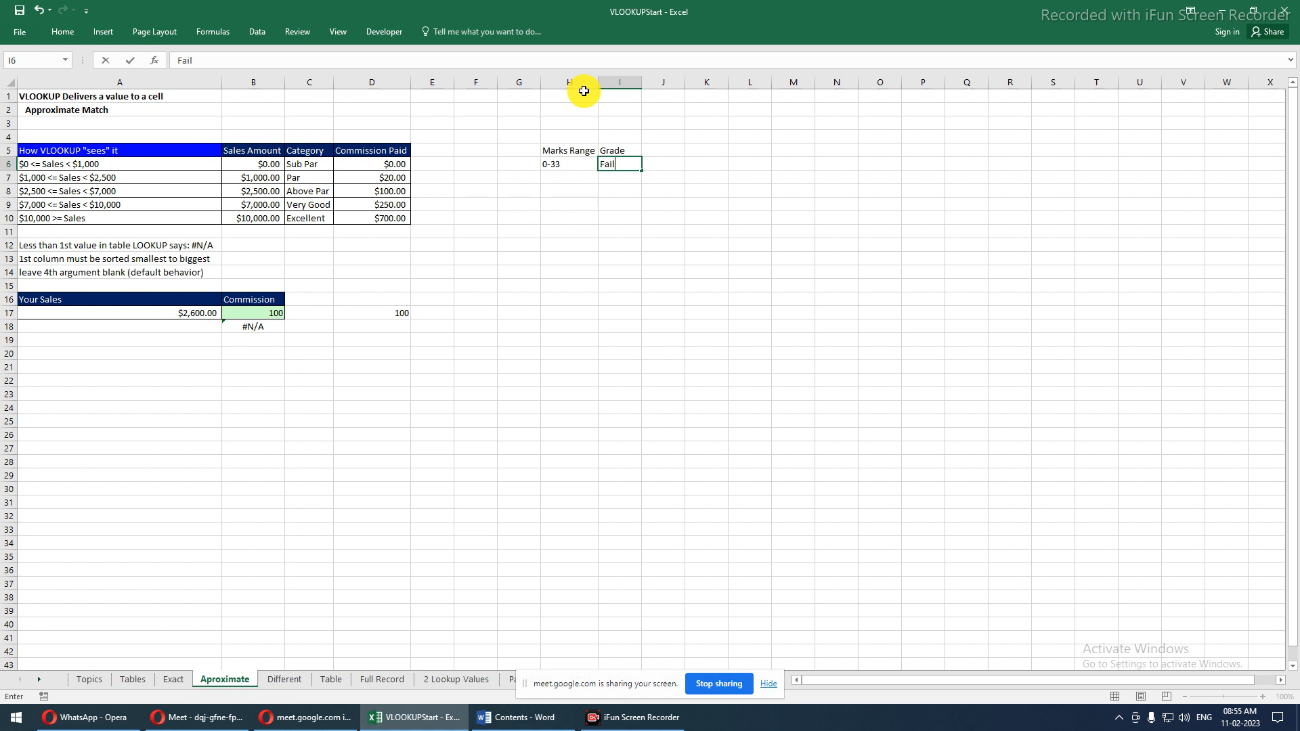
text(ed)
key(Return)
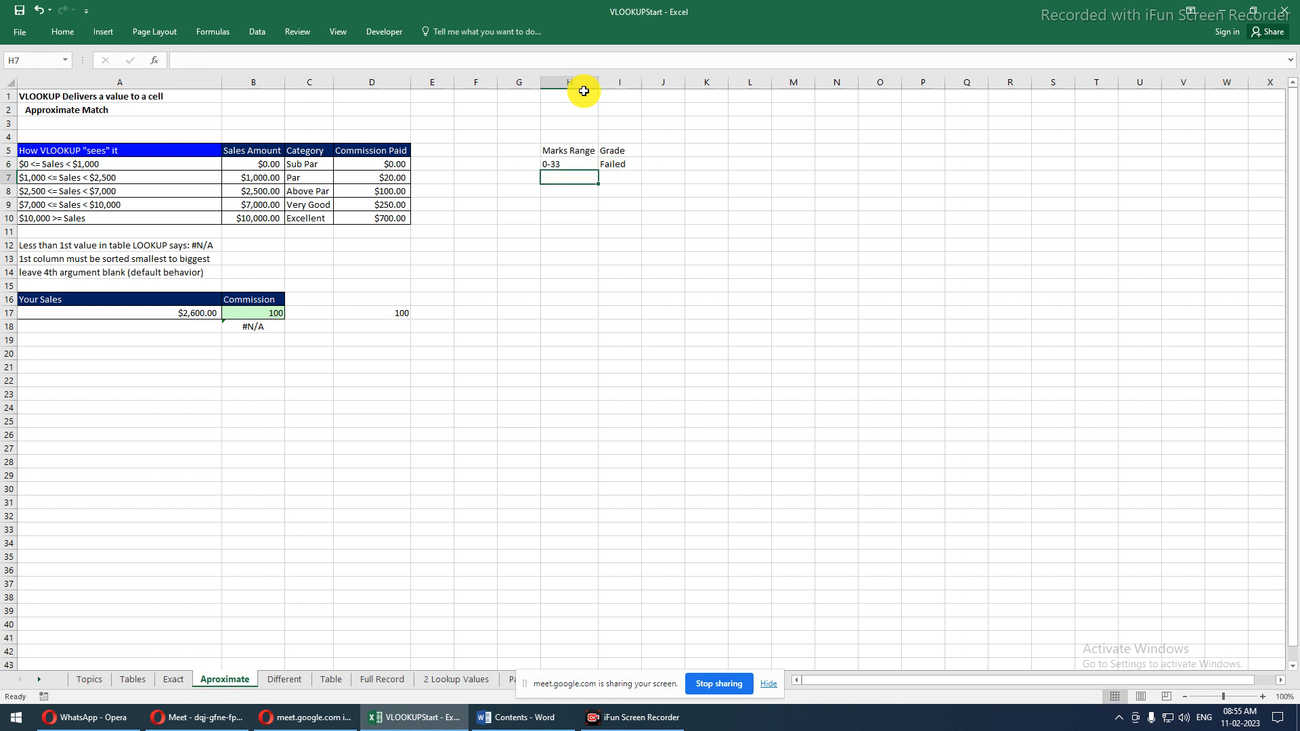
Enter the second marks range in H7 as >33 and >=45
text(>)
text(300)
key(BackSpace)
key(BackSpace)
text(3 and 45)
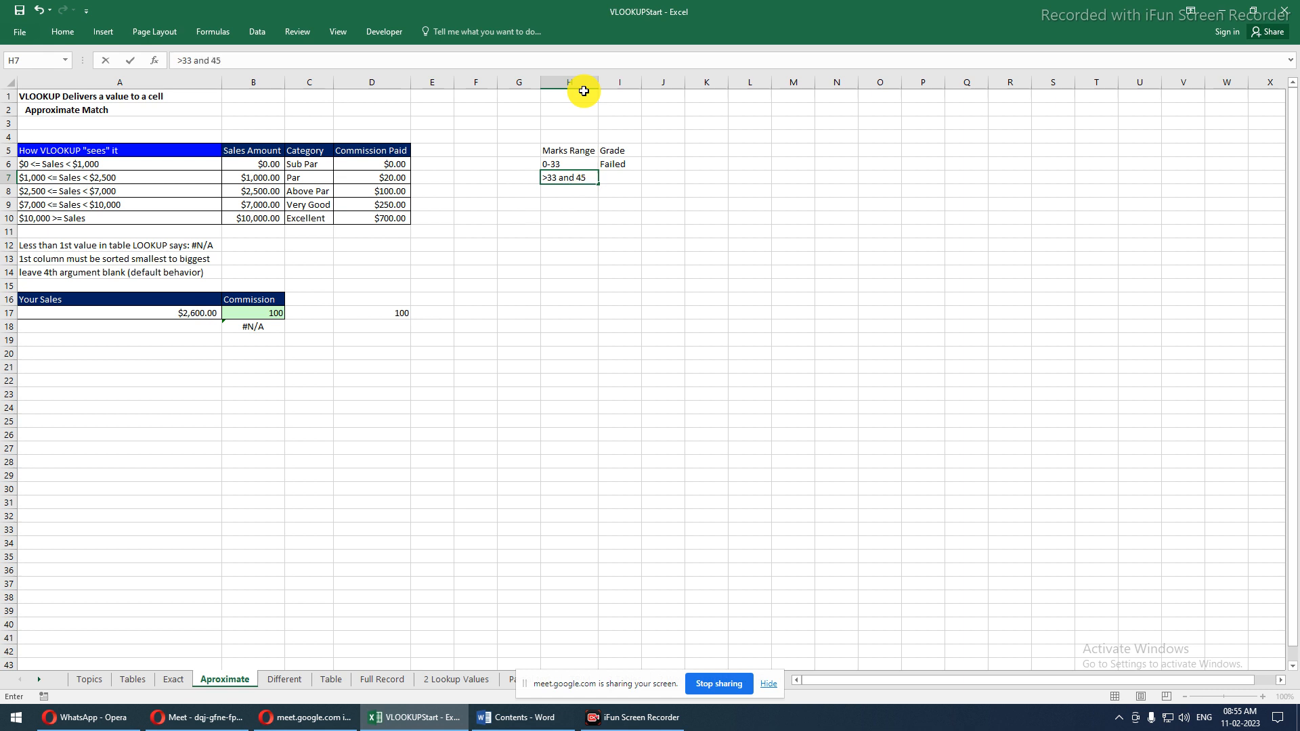
key(BackSpace)
key(BackSpace)
text(>=45)
key(Tab)
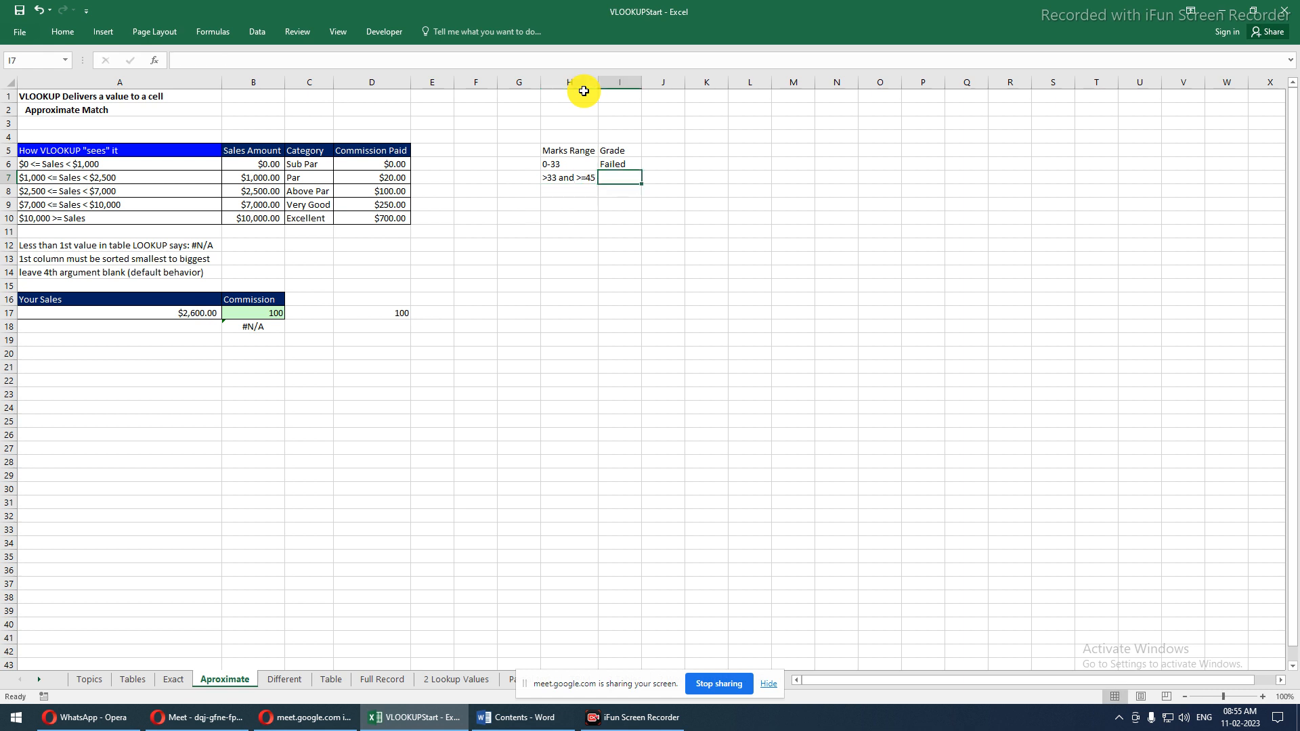
Enter the grade Third in I7, then fill the next row with >45 and >=50 in H8 and Second in I8
text(Third)
key(Return)
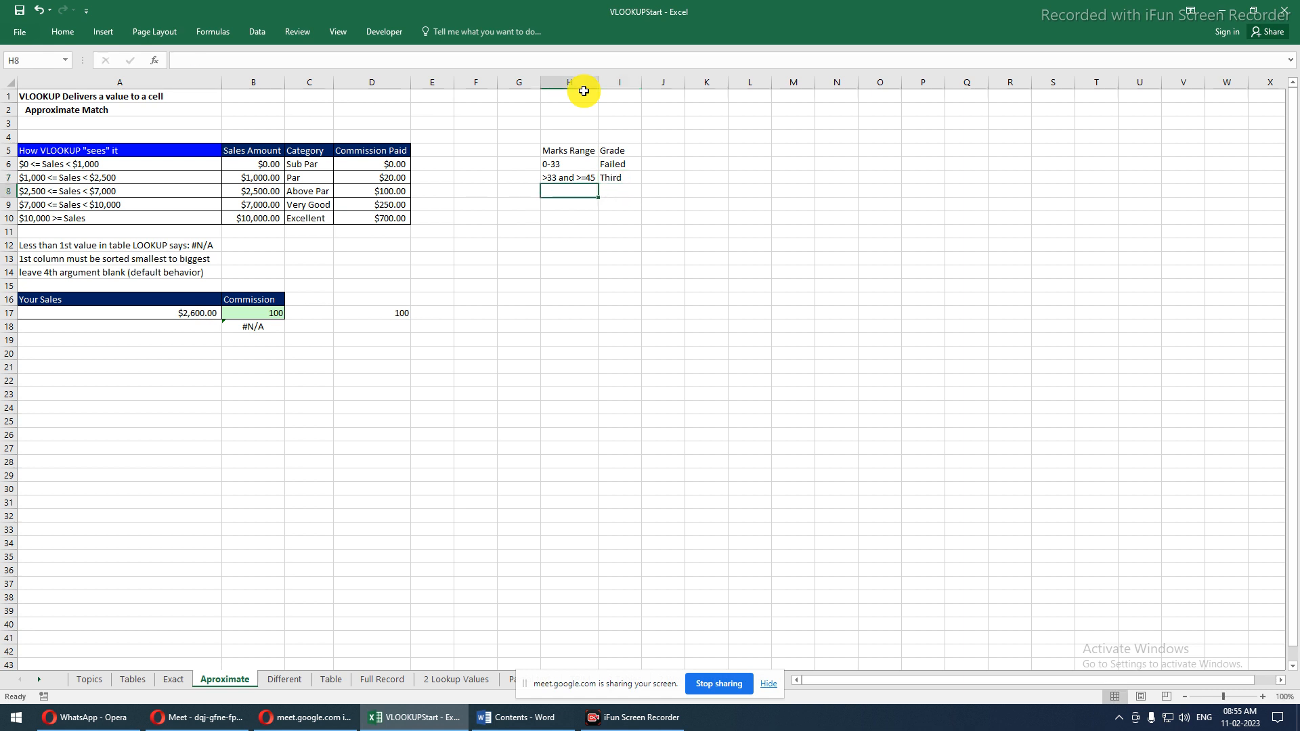
text(>45 and)
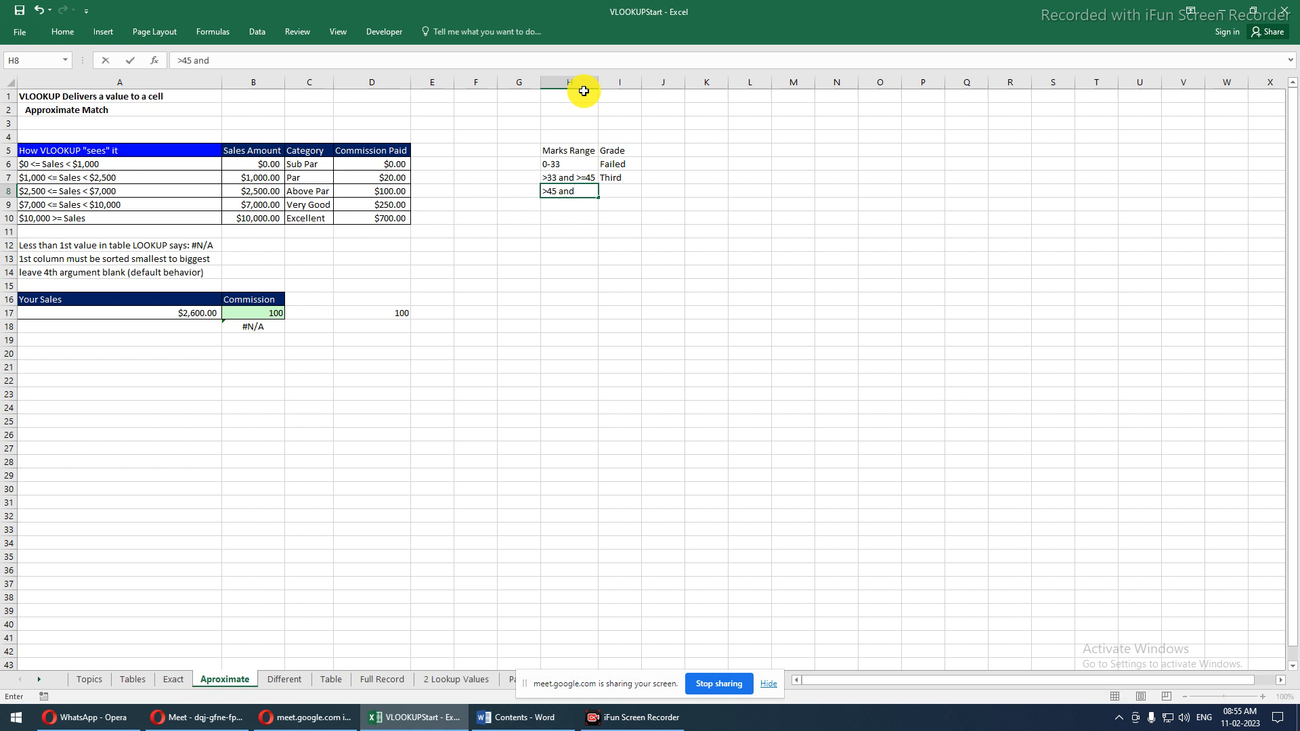
text( >)
key(BackSpace)
text(>=50)
key(Tab)
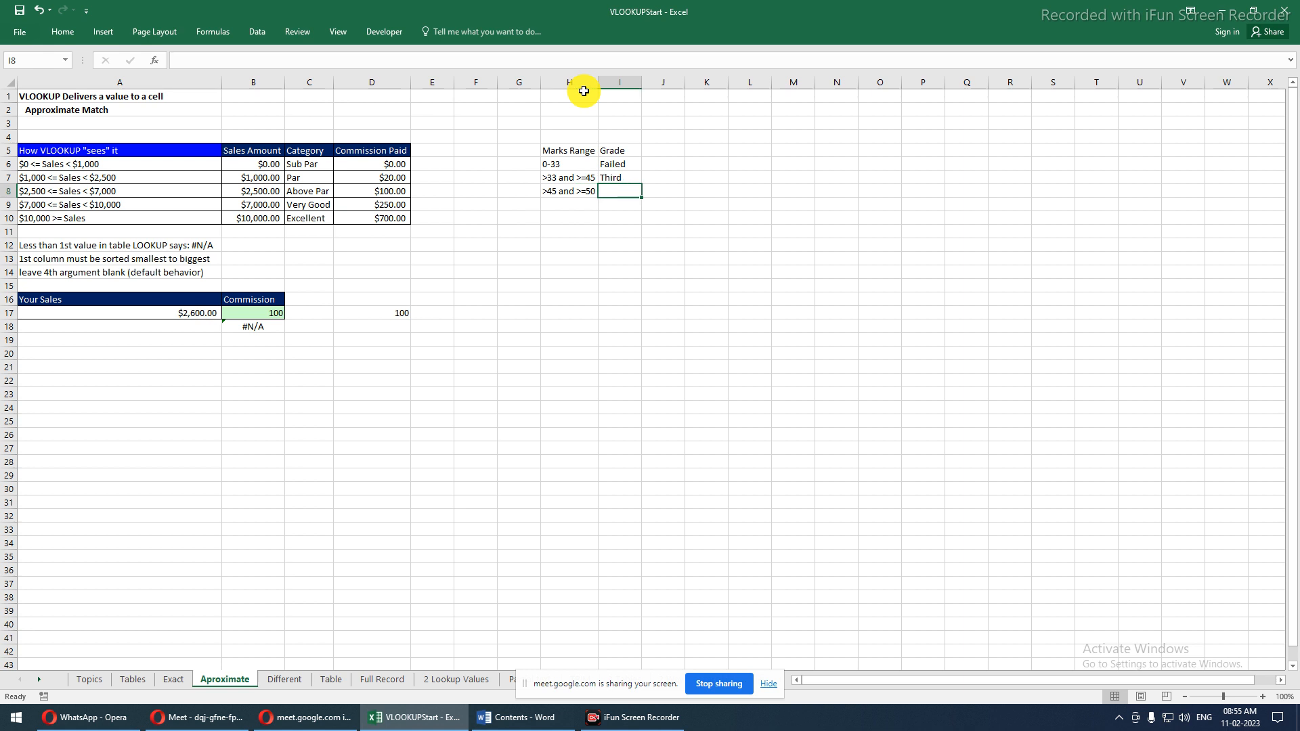
text(cond)
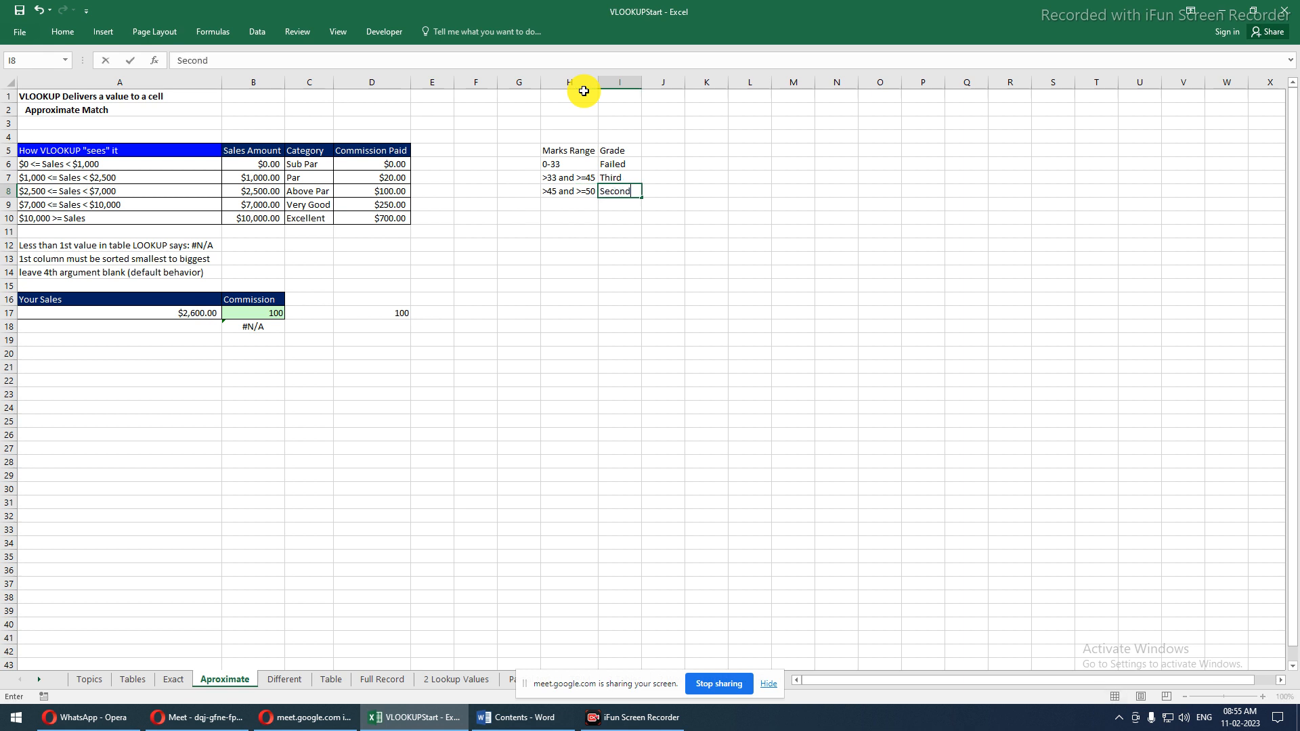
key(Return)
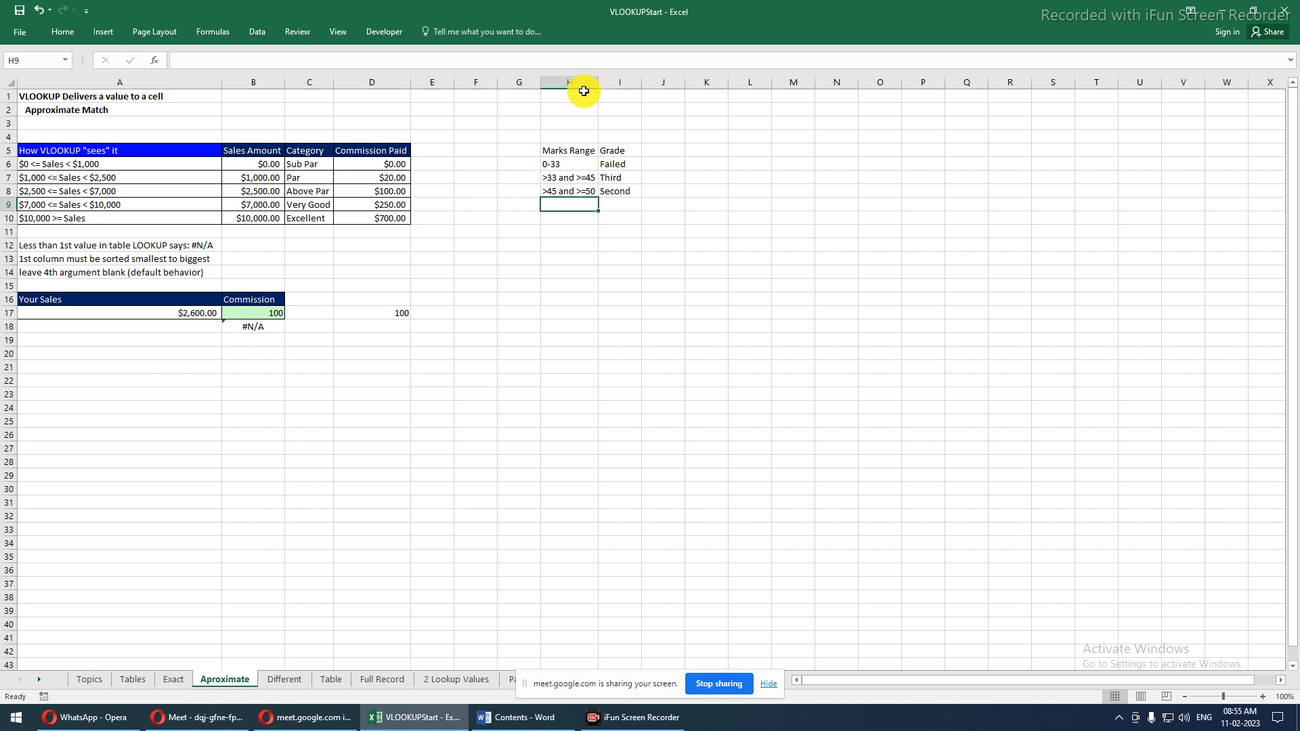
Fill the next grade row with the range >50 and >=60 in H9 and First in I9
text(>50 and <)
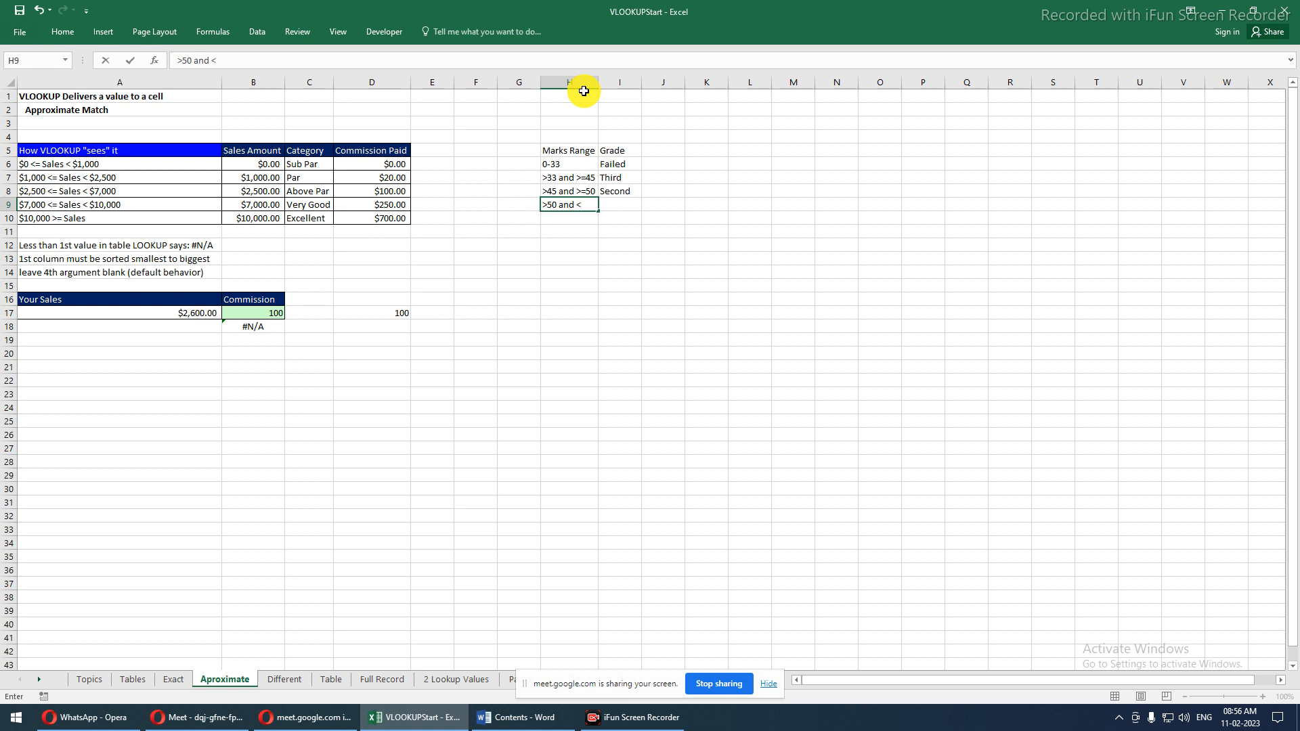
key(BackSpace)
text(>=60)
key(Tab)
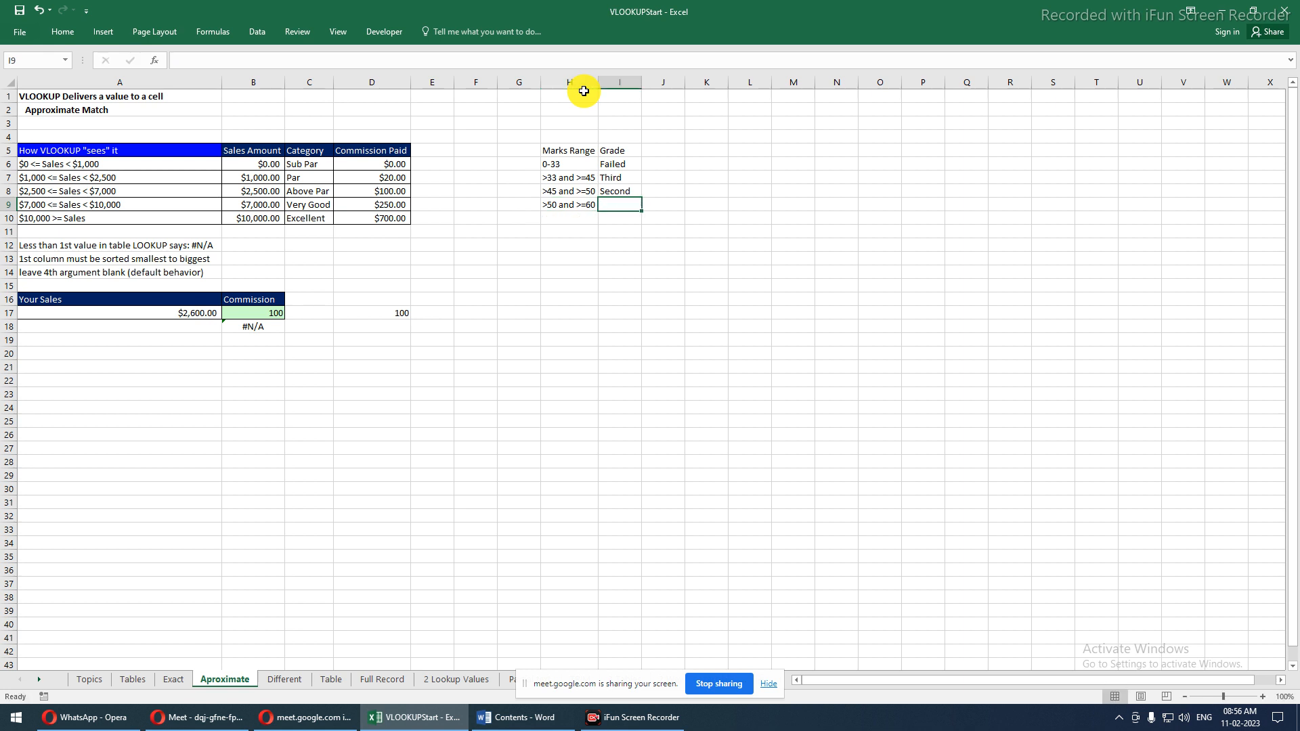
text(First)
key(Return)
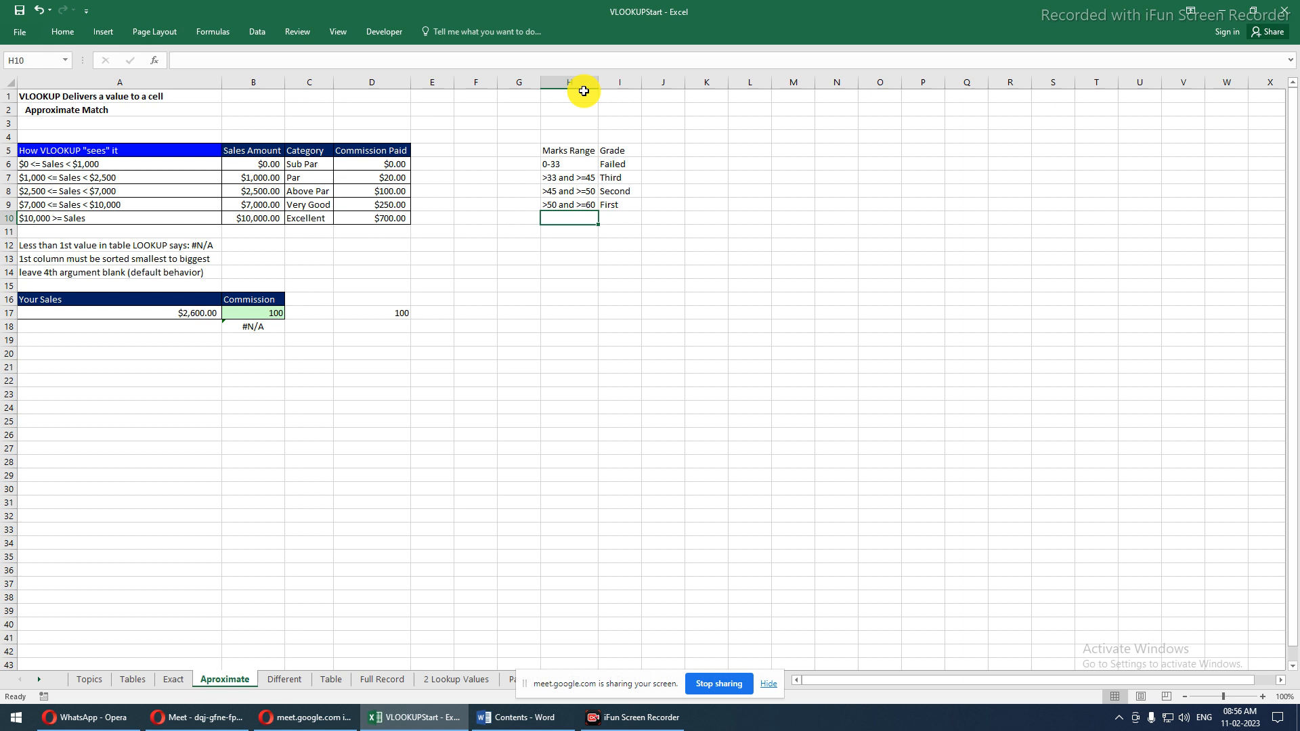
Fill the next grade row with the range >60 and >=80 in H10 and Good work in I10
text(>60 and)
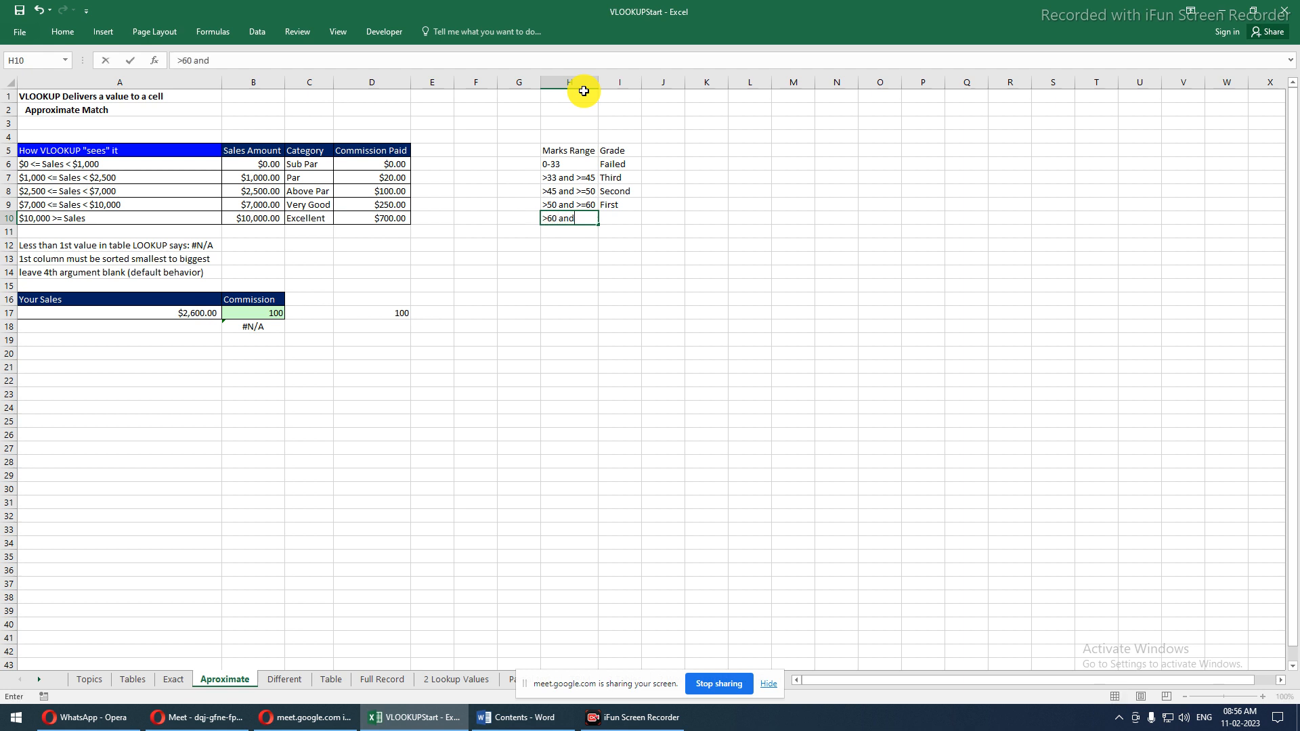
text( 8)
key(BackSpace)
text(>80)
key(Tab)
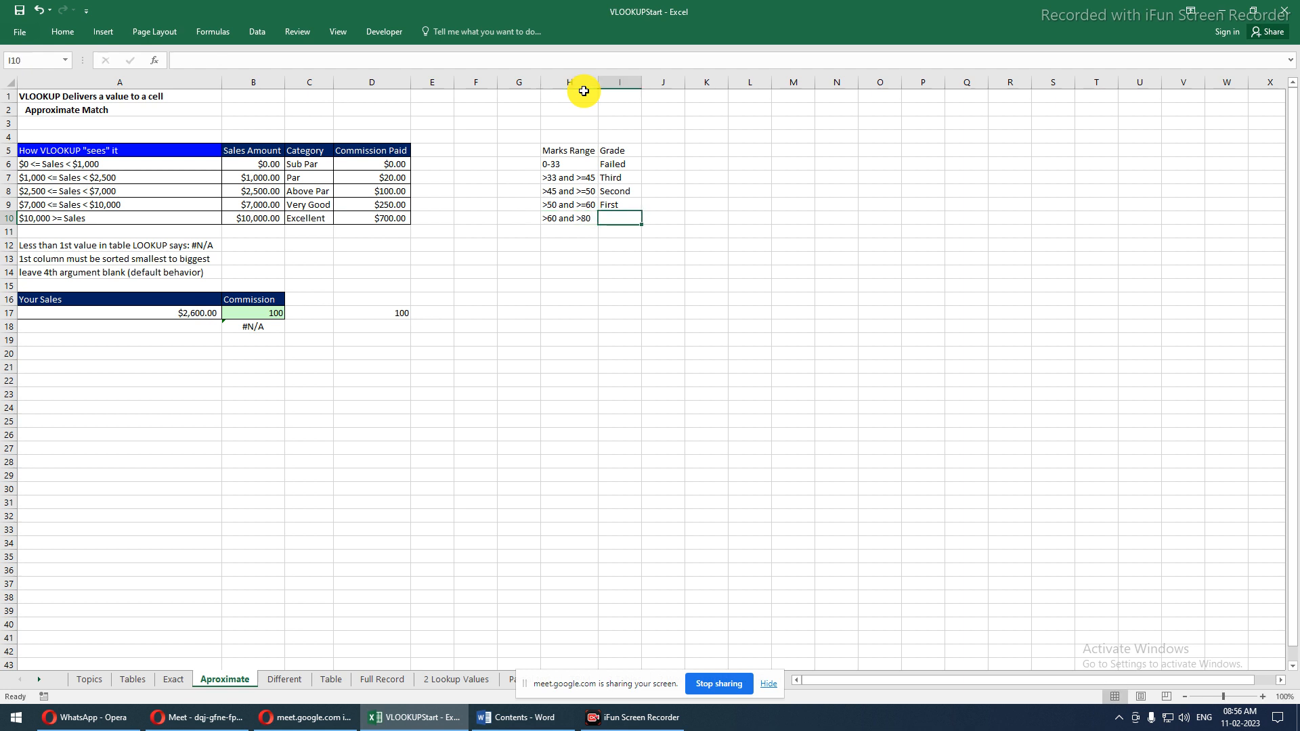
key(Left)
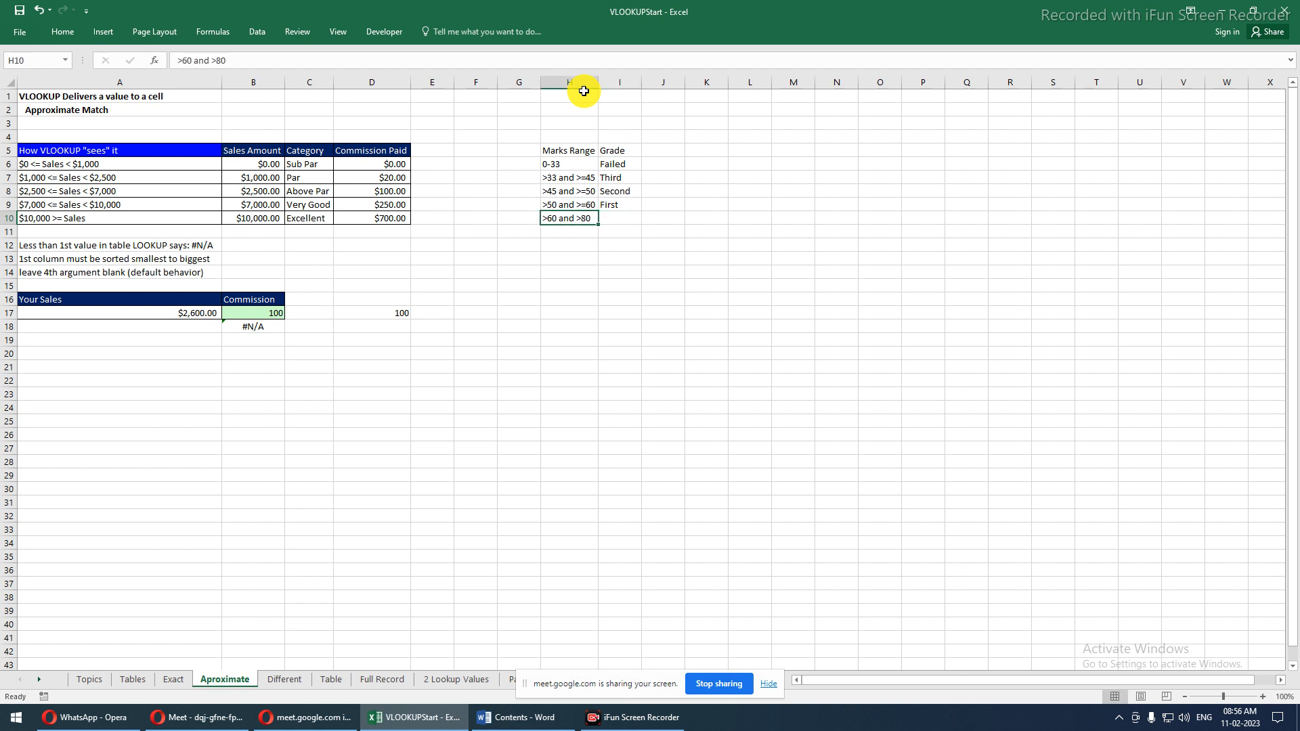
click(226, 58)
text(=)
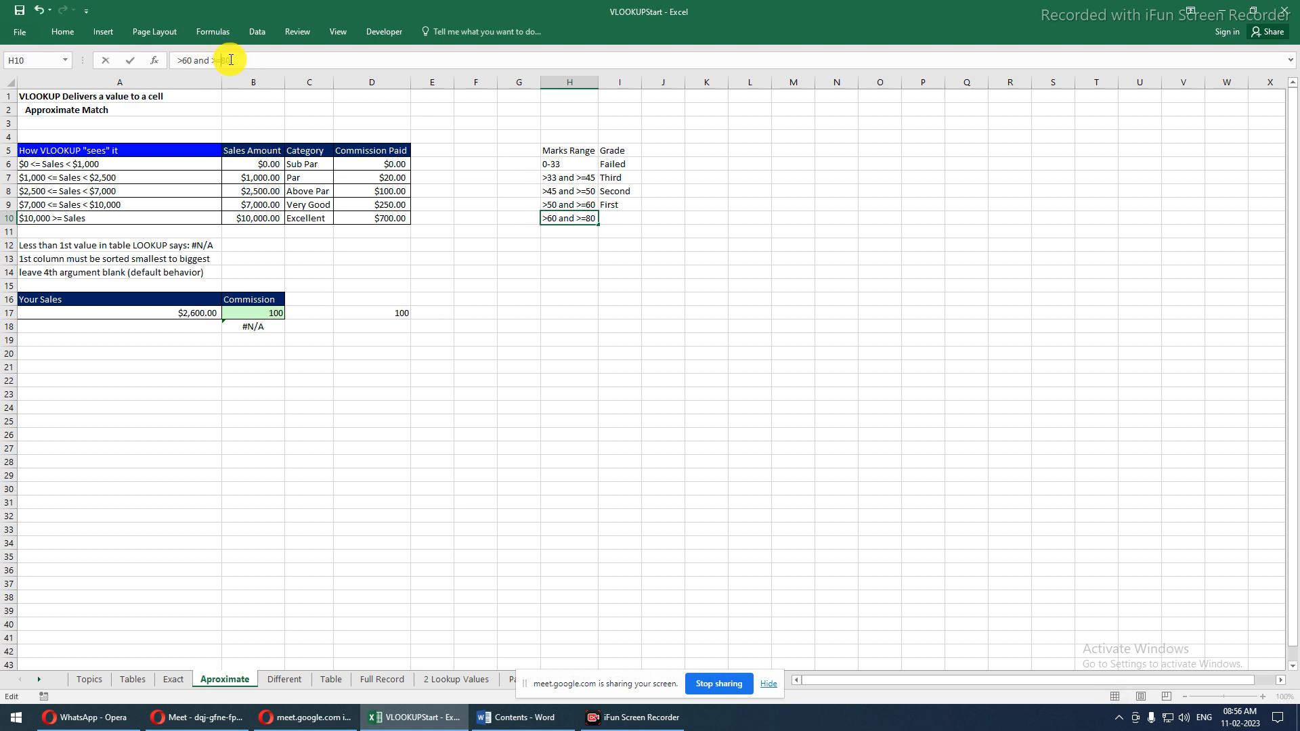
key(Tab)
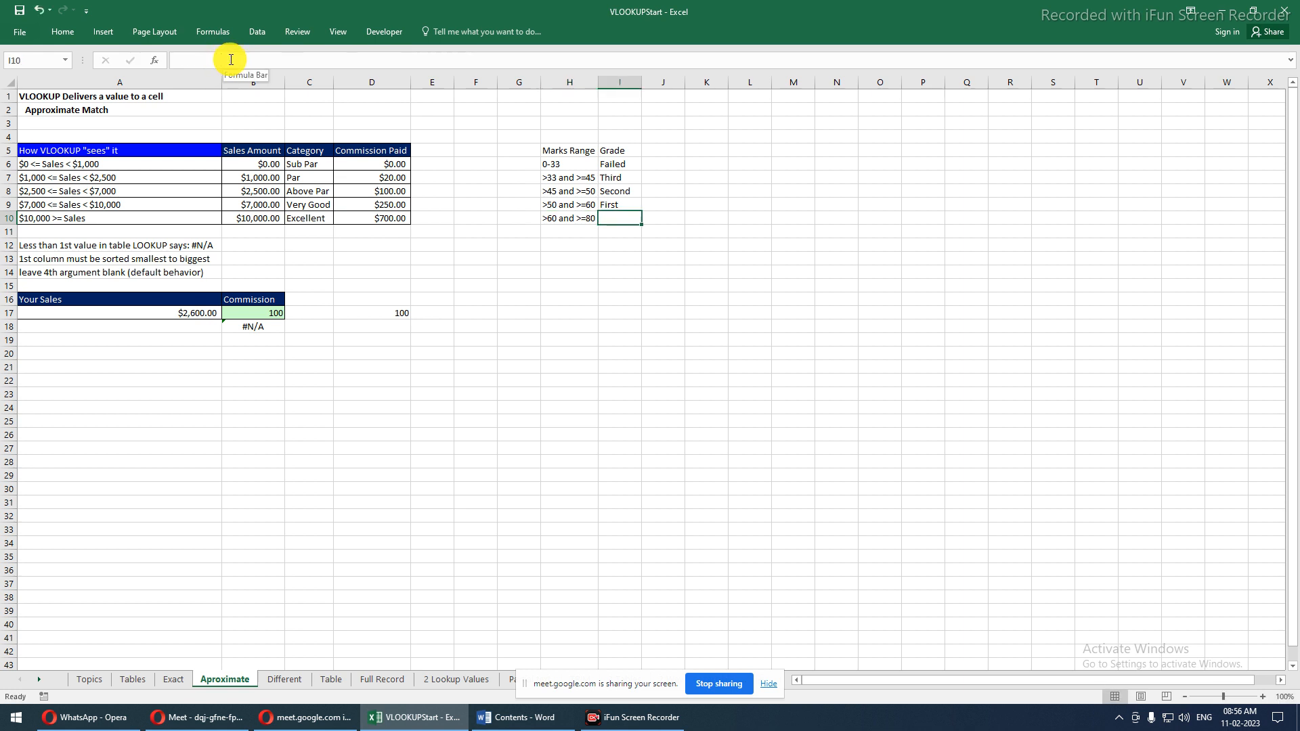
text(G)
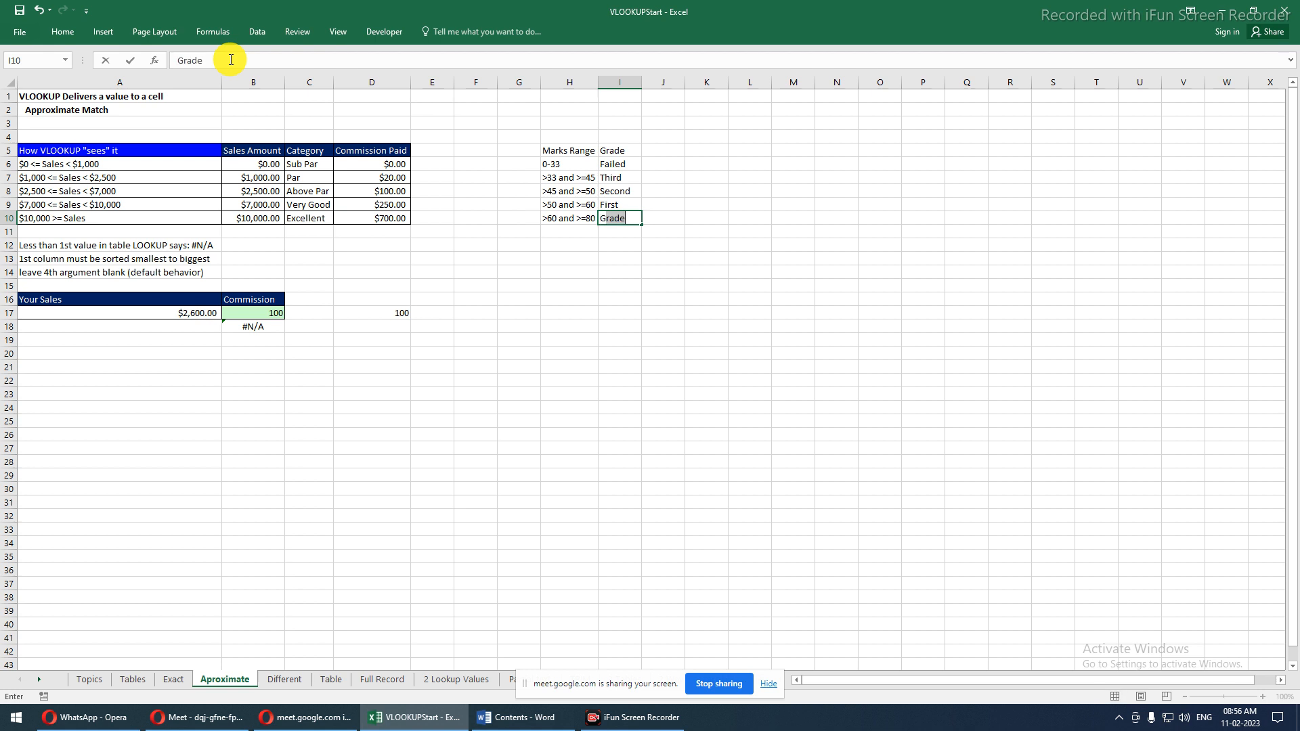
text(ood work)
key(Return)
Complete the grade table with the range 80> in H11 and Excellent in I11
text(8)
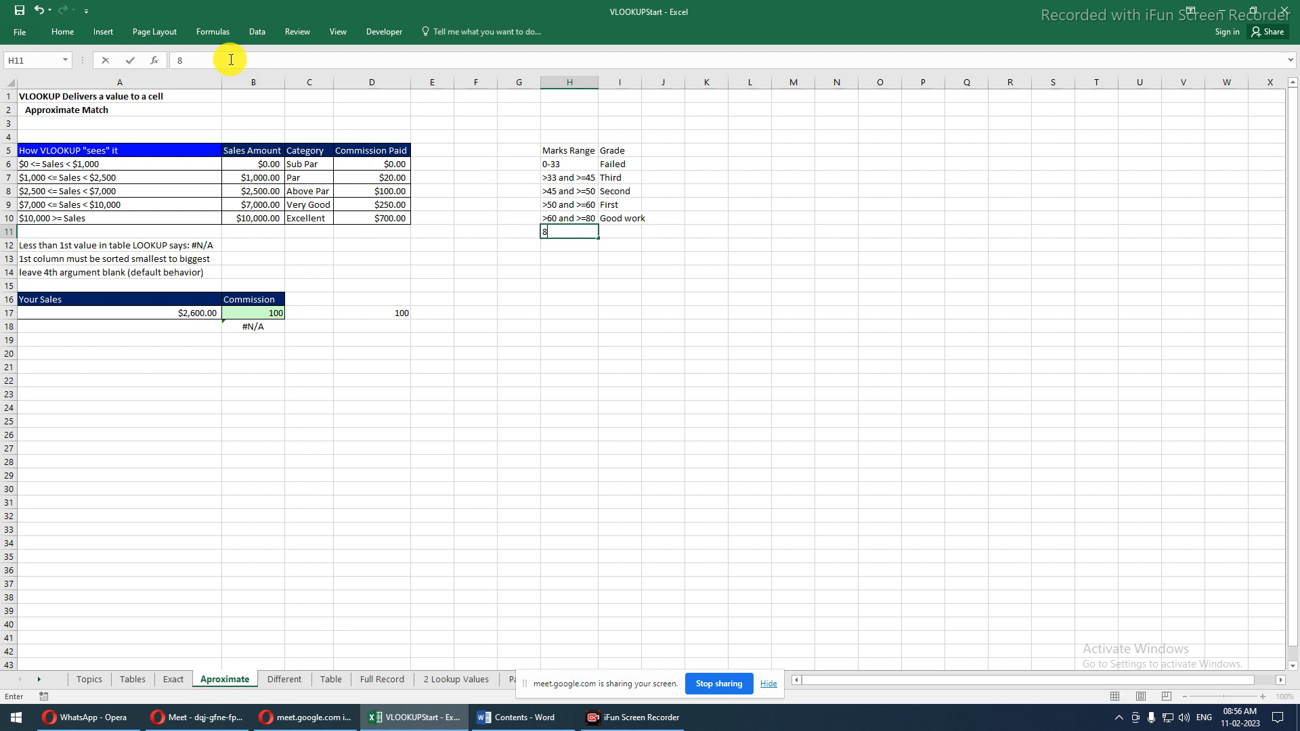
text(0>)
key(Tab)
text(W)
key(BackSpace)
text(Exce)
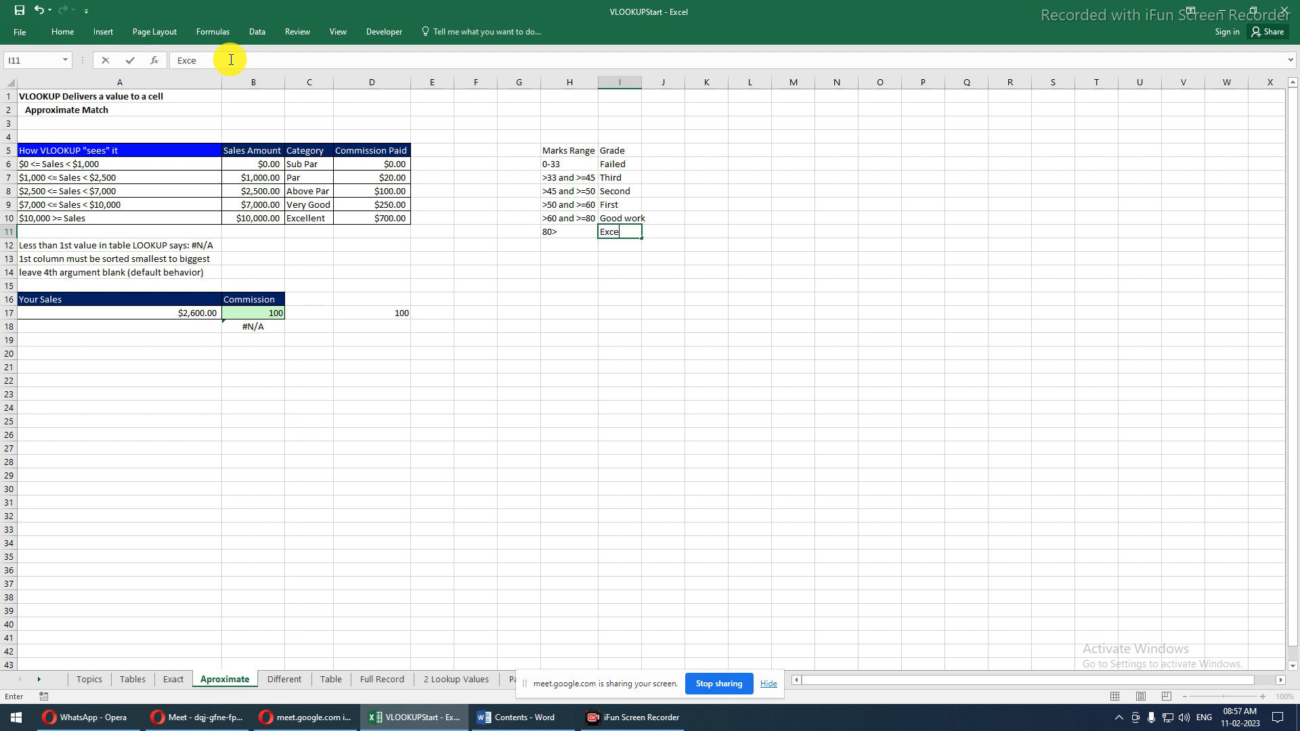
text(llent)
key(Tab)
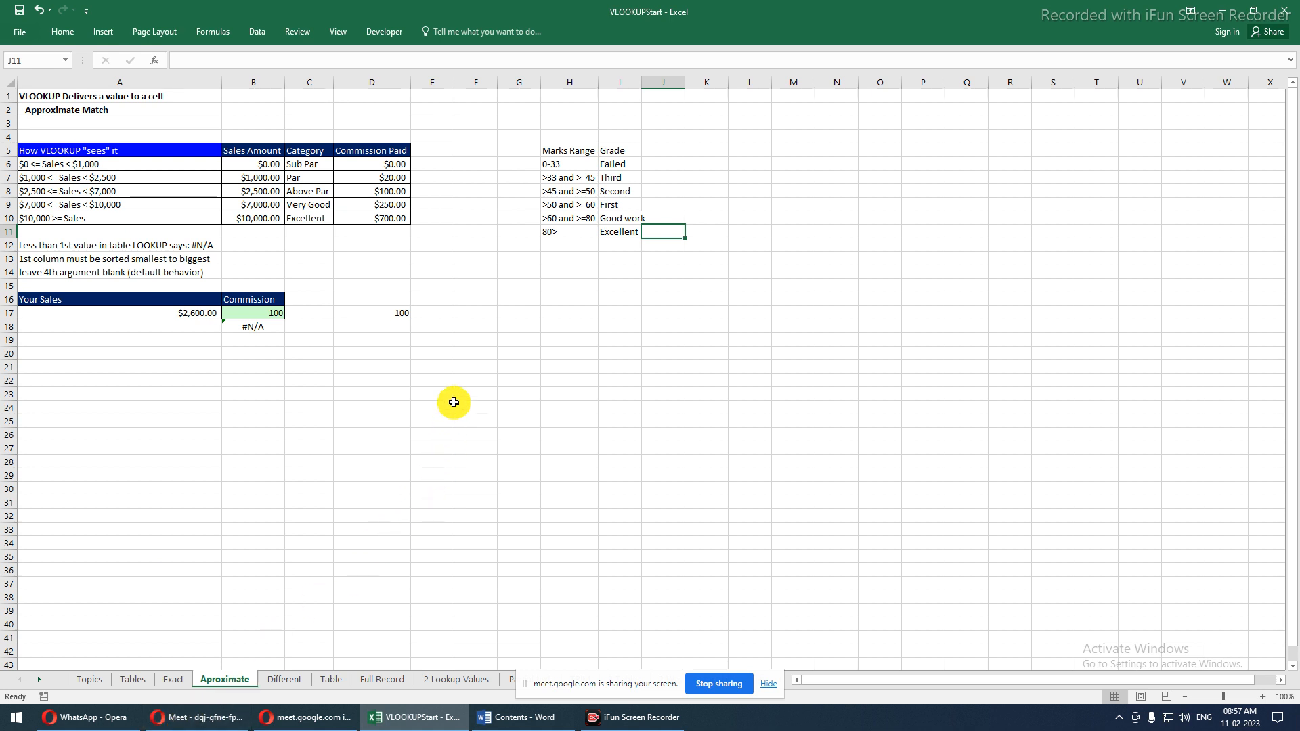
Review the ranges and grades in H6:I11 and compare them with the Sales Amount thresholds in B6:B10
drag(561, 166, 607, 230)
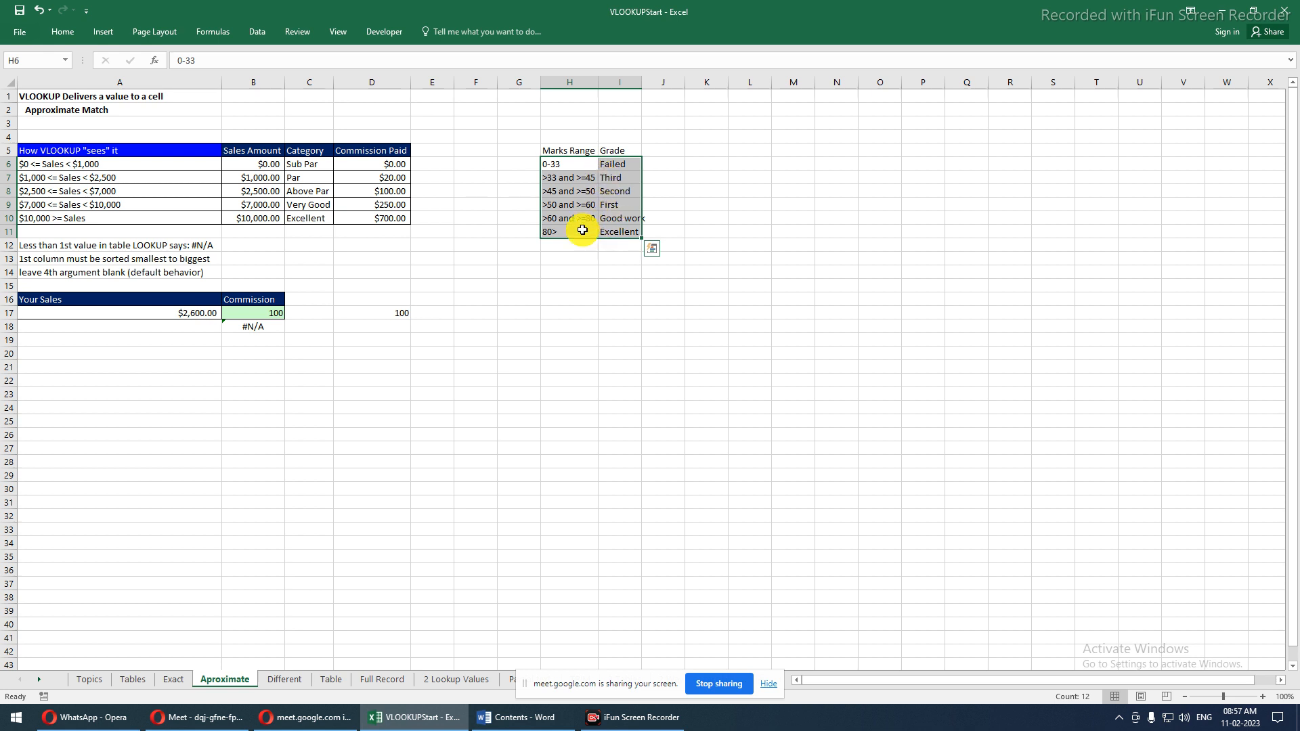
drag(582, 231, 602, 231)
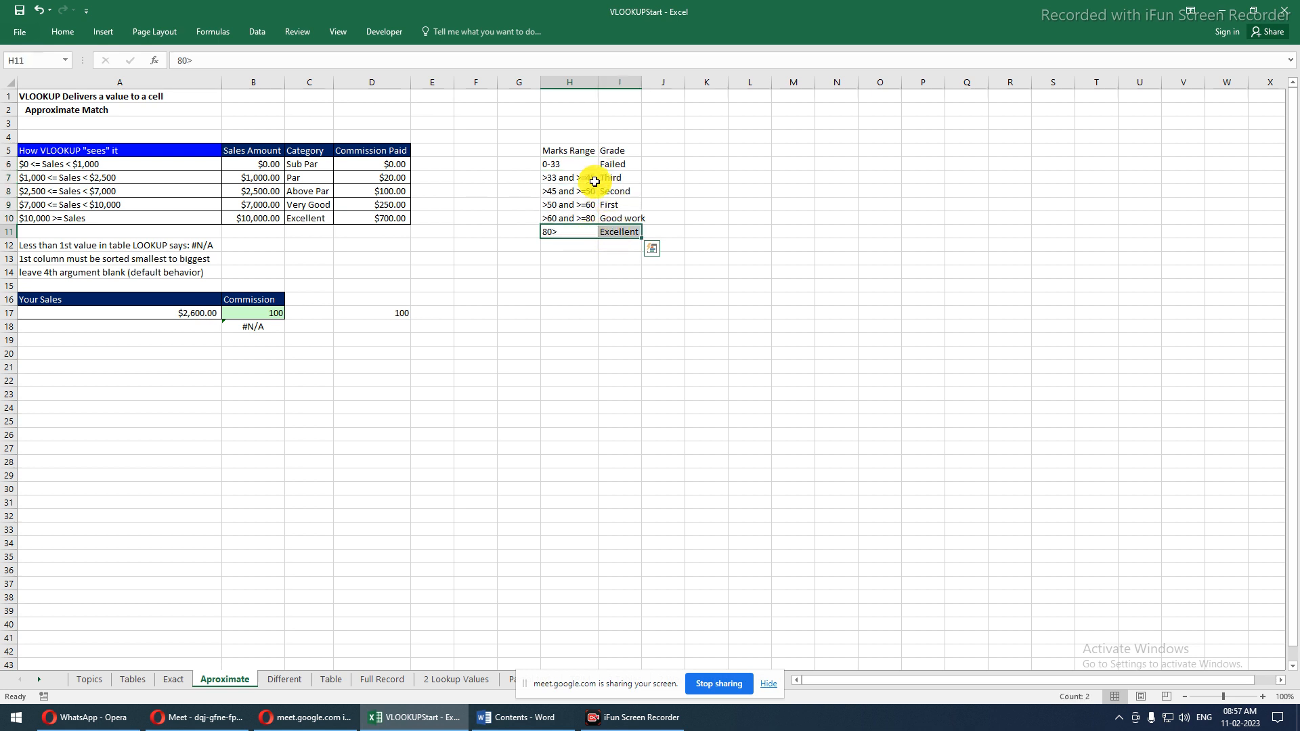
click(578, 212)
click(596, 191)
drag(598, 189, 613, 192)
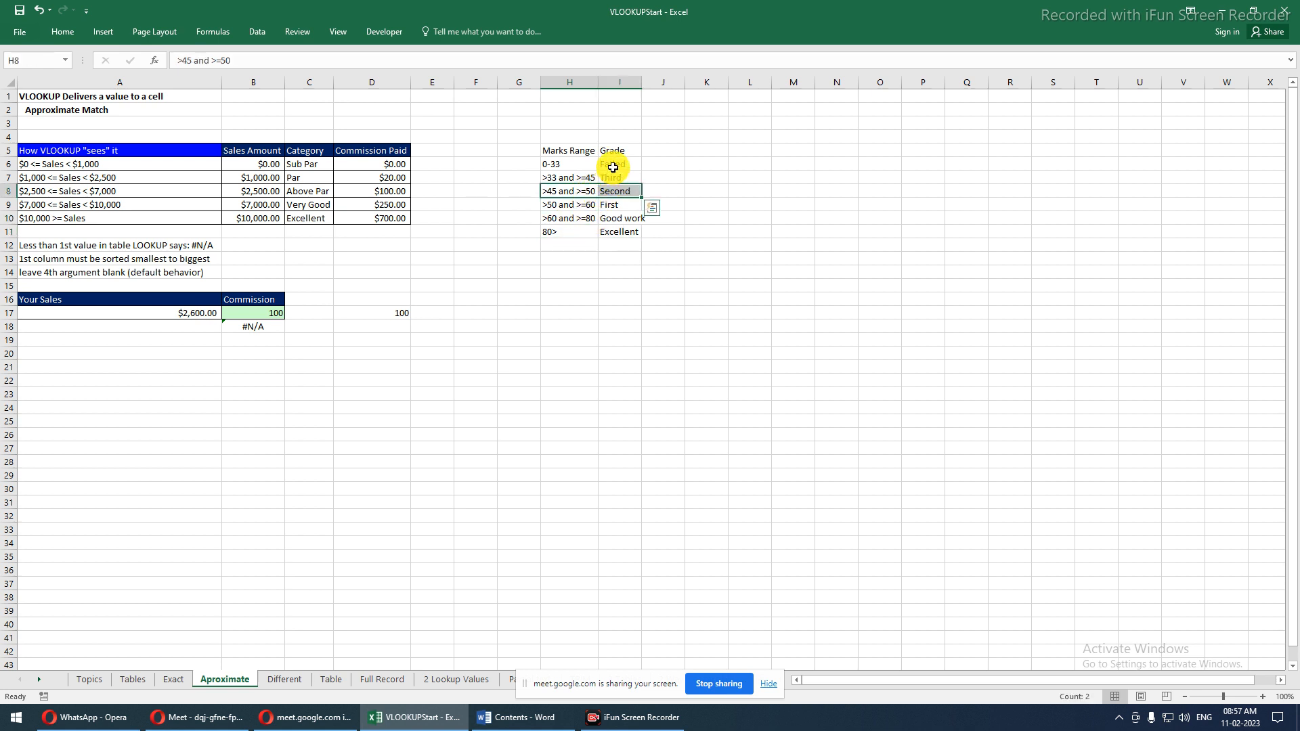
drag(562, 165, 620, 227)
drag(239, 165, 245, 216)
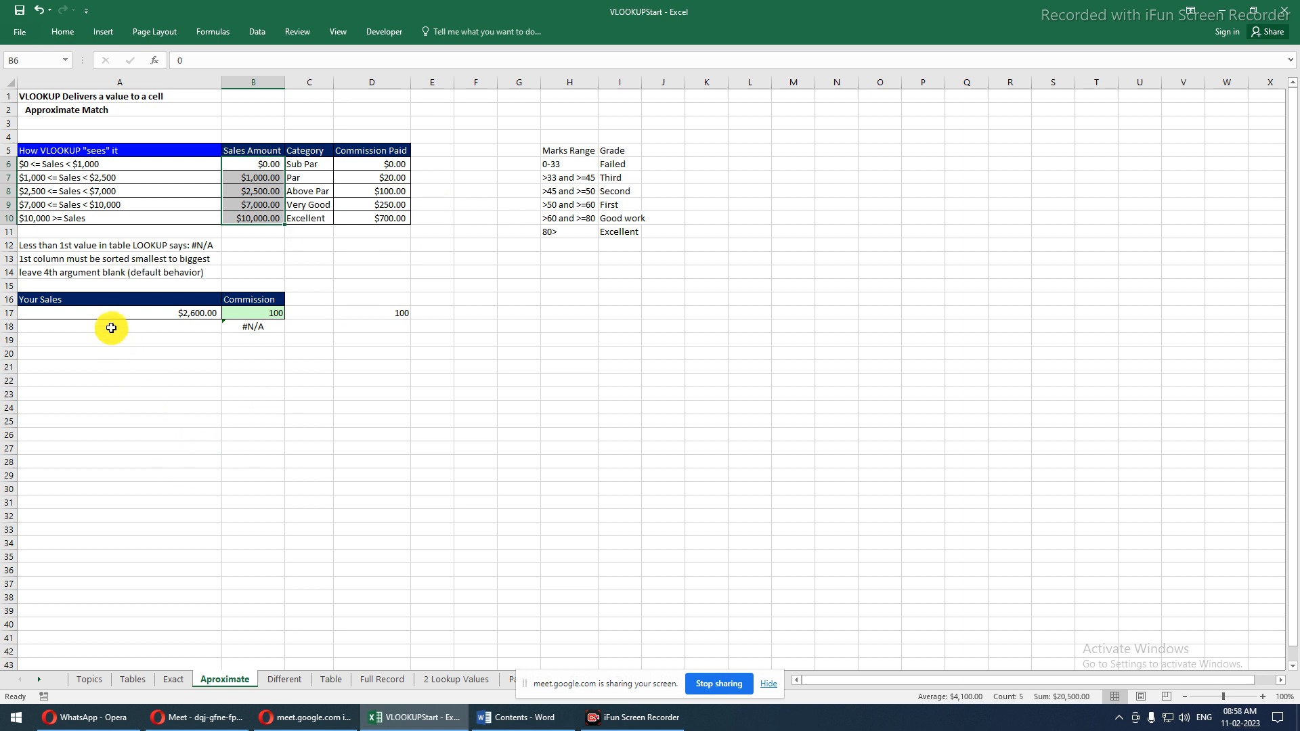
drag(115, 328, 254, 478)
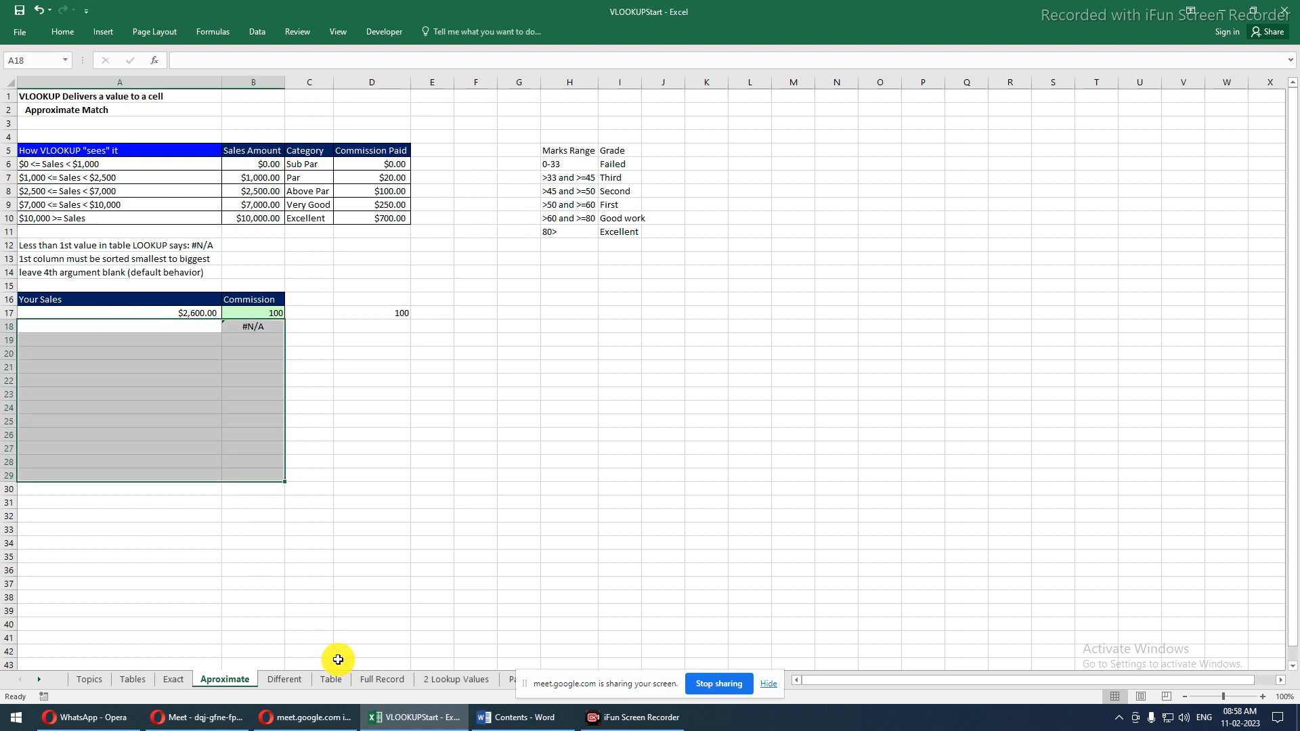
Clear the existing Commission formulas from B3 and B7 on the Different sheet
click(284, 679)
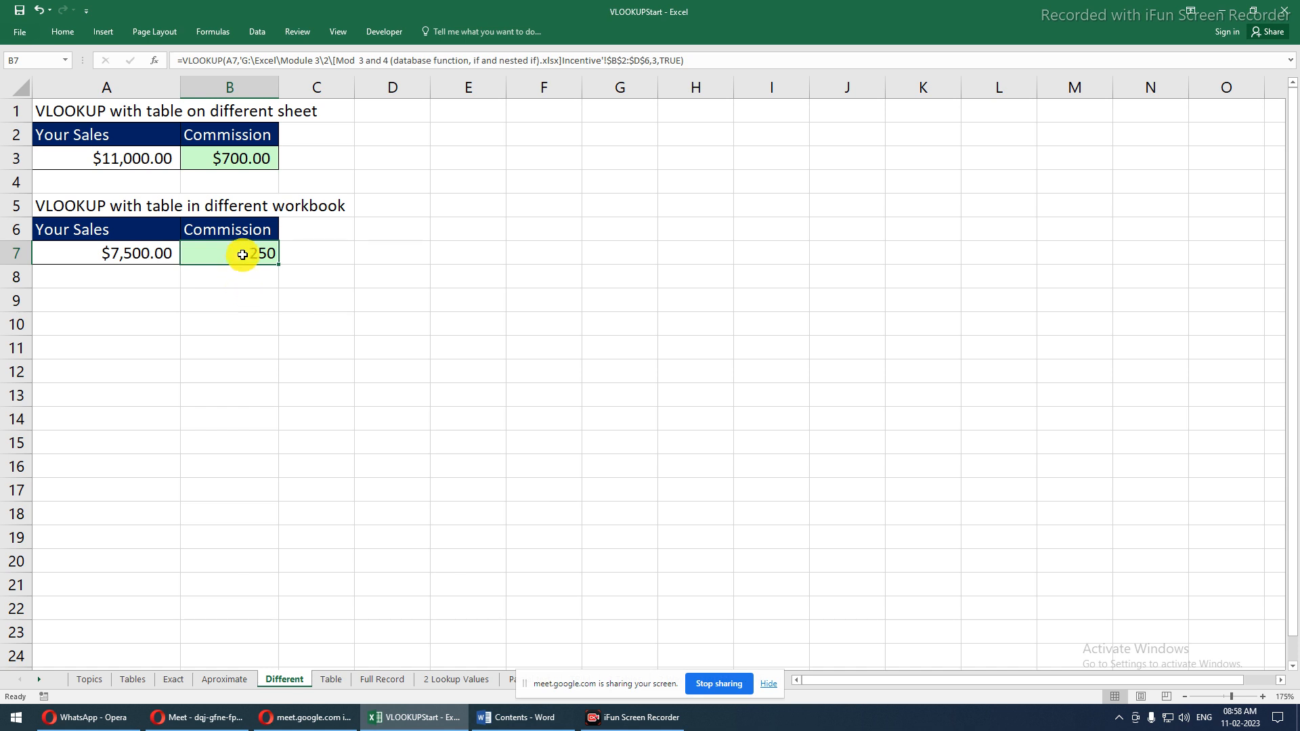
click(249, 157)
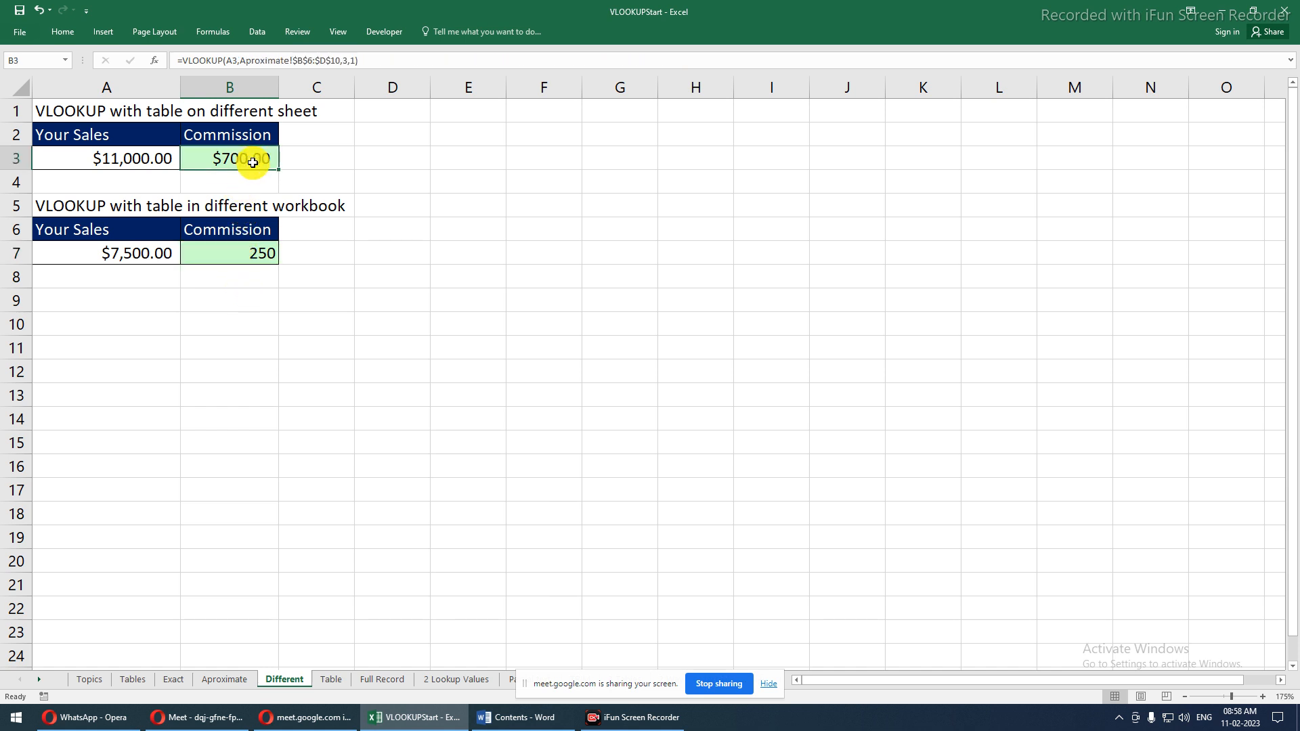
key(Delete)
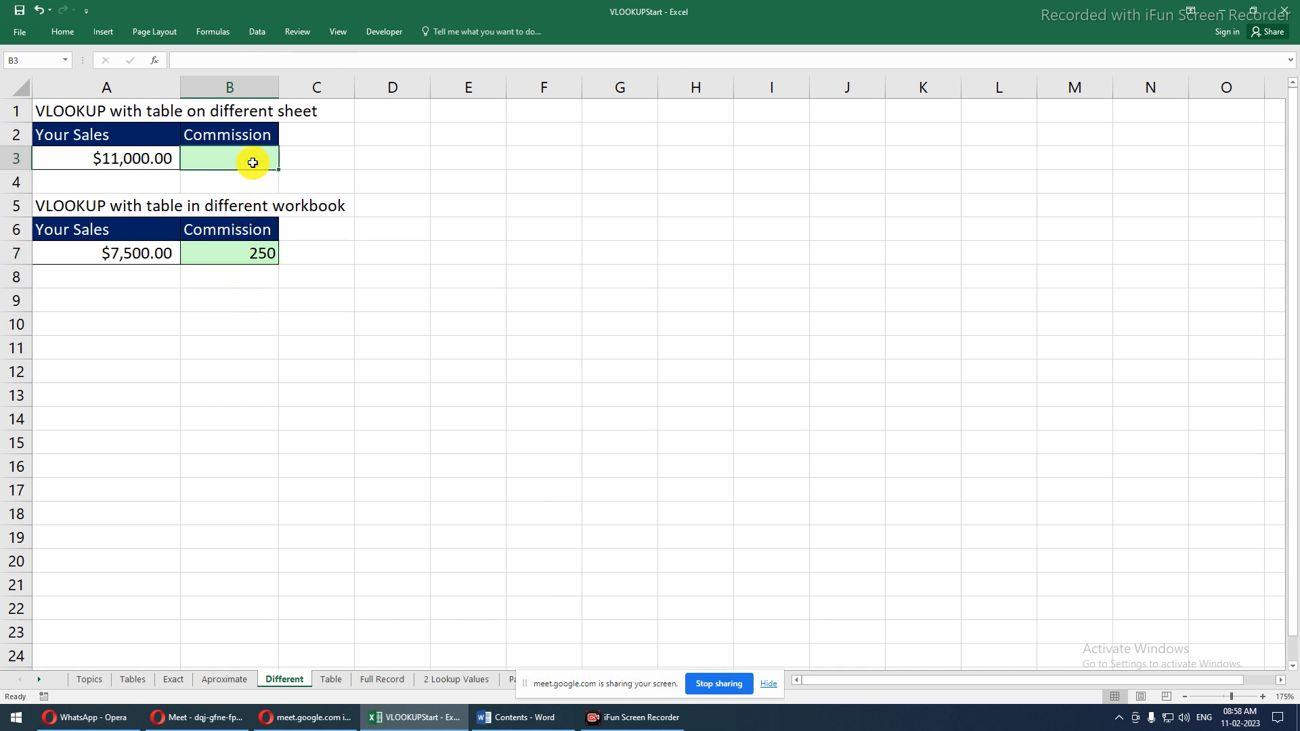
click(228, 268)
click(223, 255)
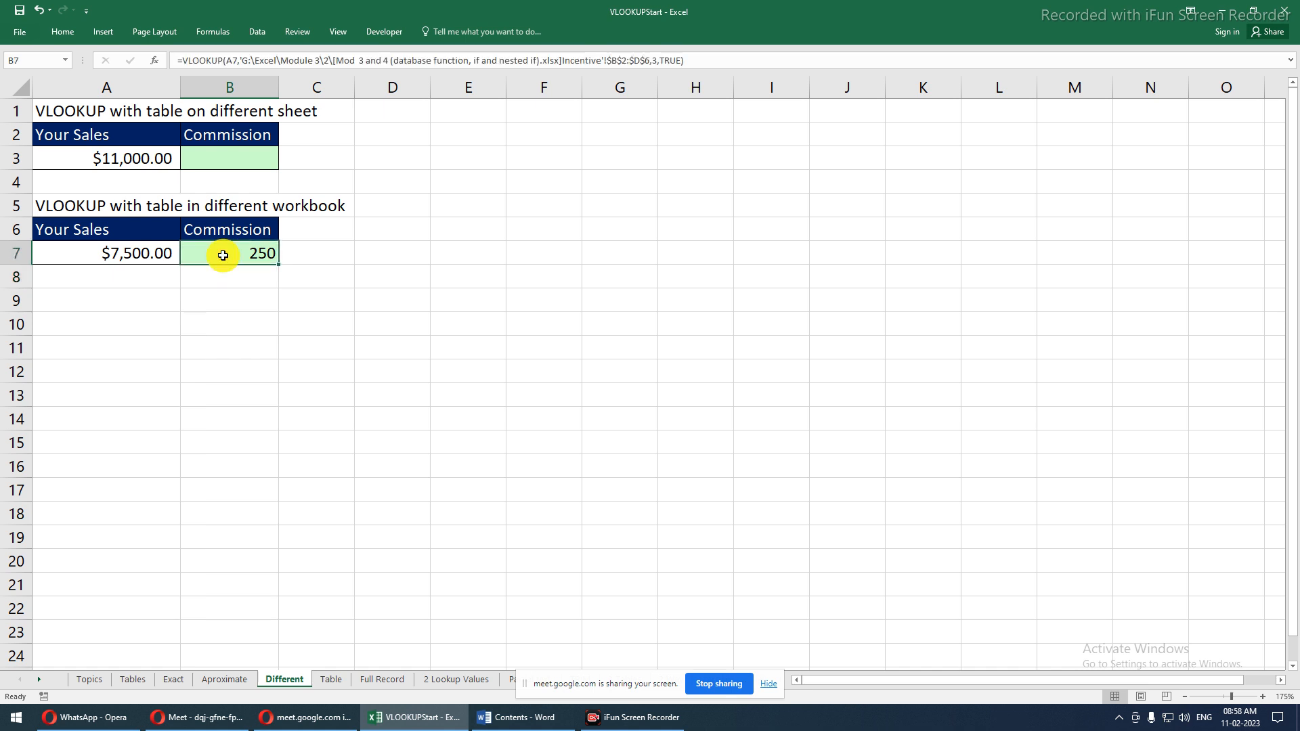
key(Delete)
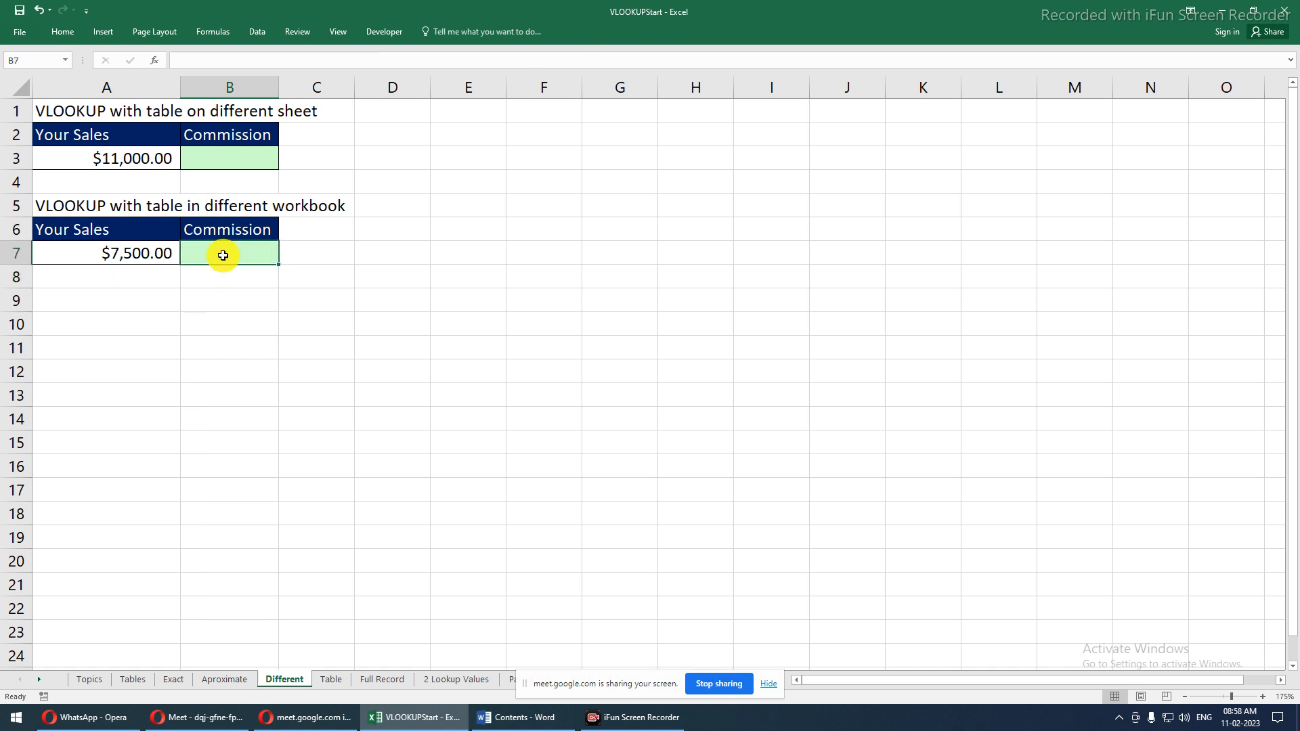
click(183, 561)
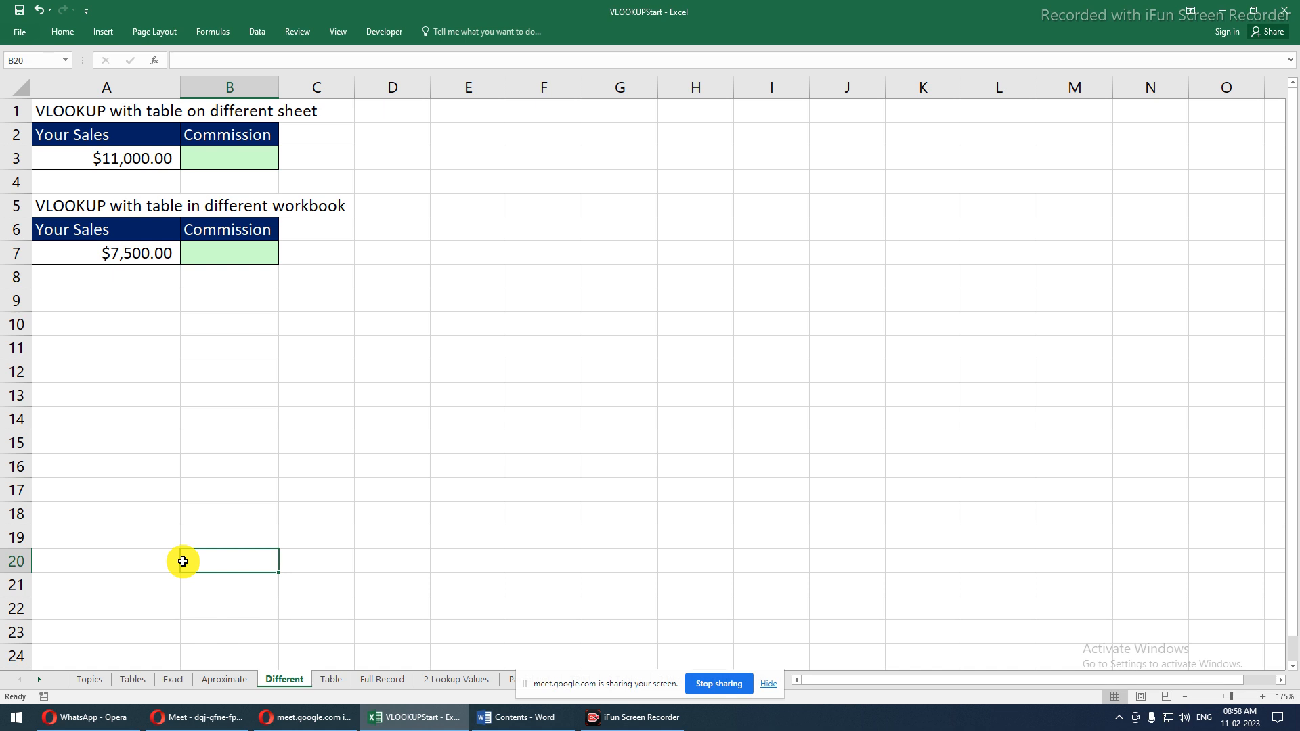
Check the commission table on the Aproximate sheet and start a VLOOKUP formula in B3 of the Different sheet with A3 as lookup value
click(200, 682)
click(229, 610)
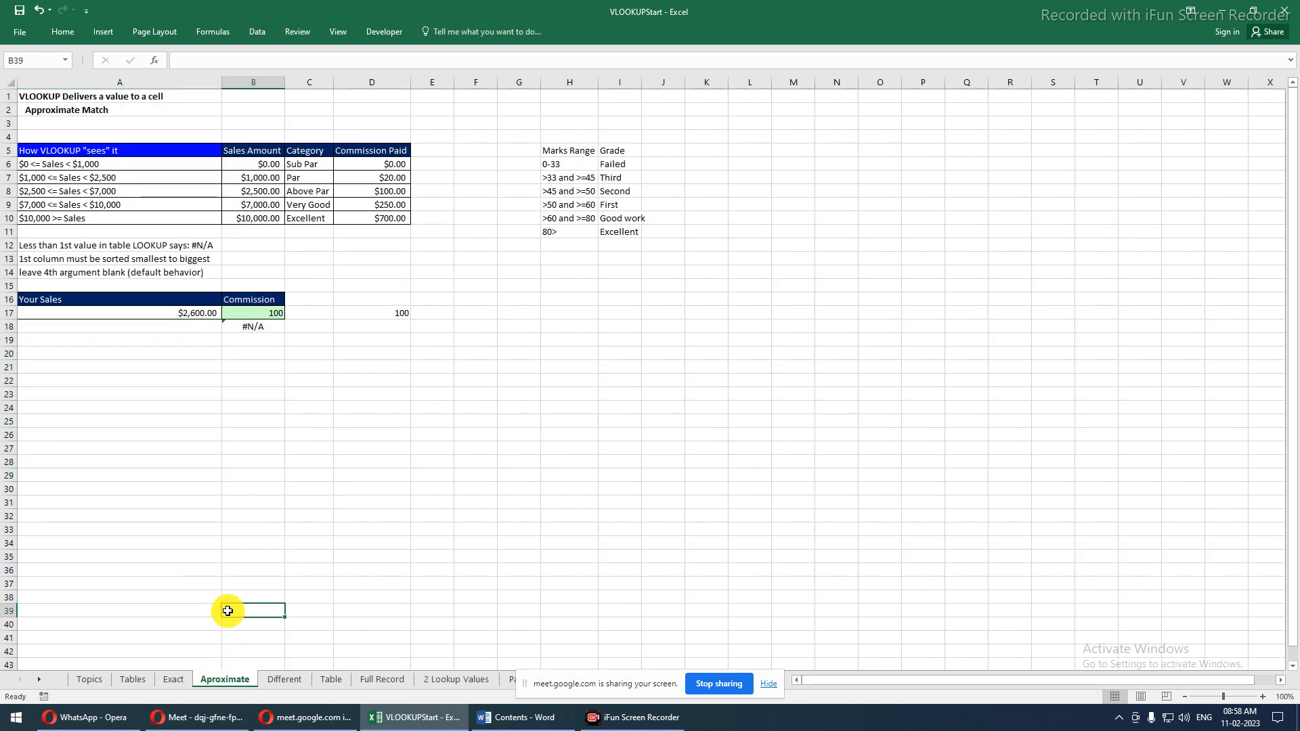
click(263, 685)
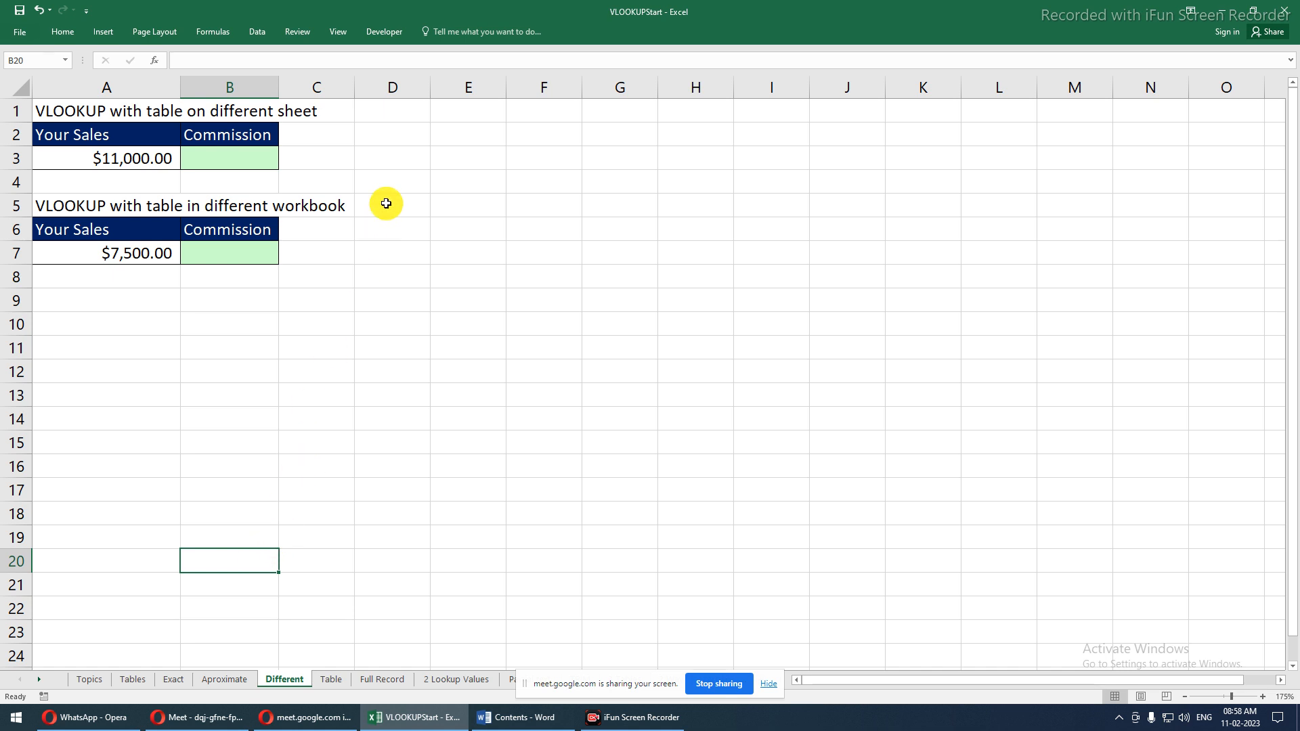
click(247, 158)
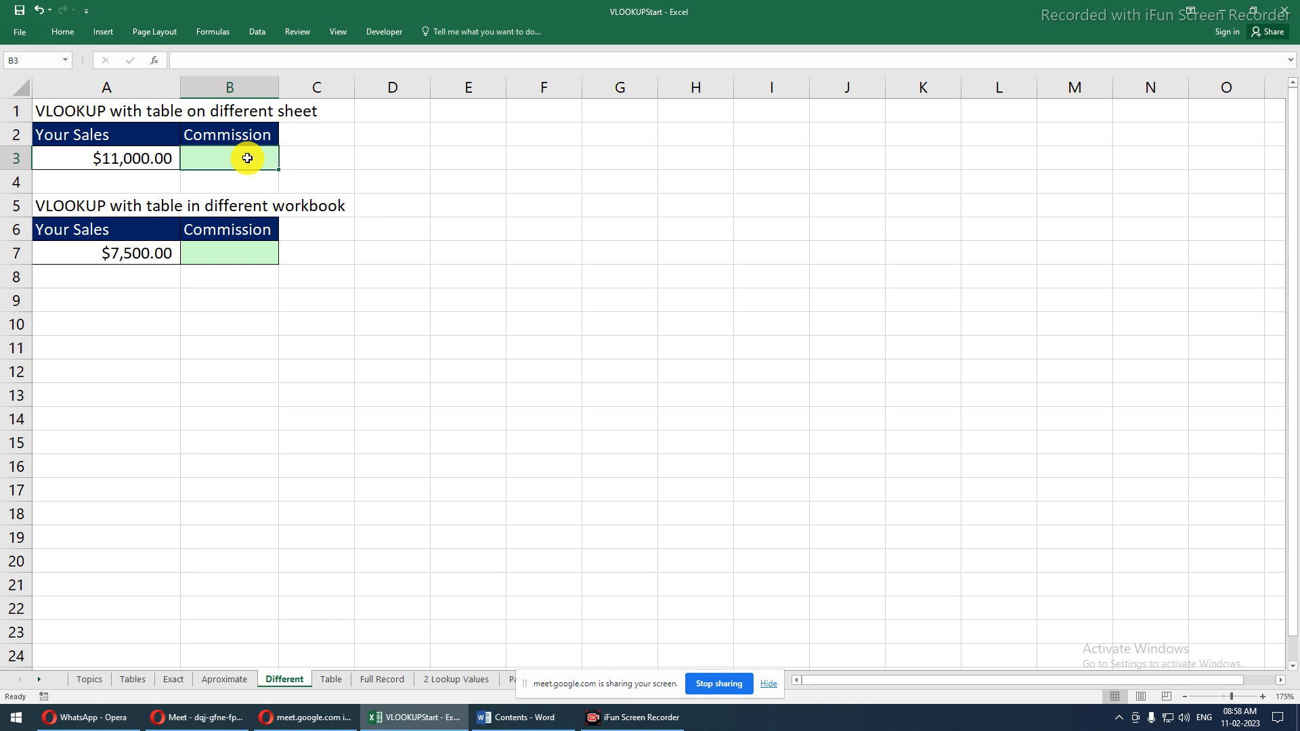
text(=vlo)
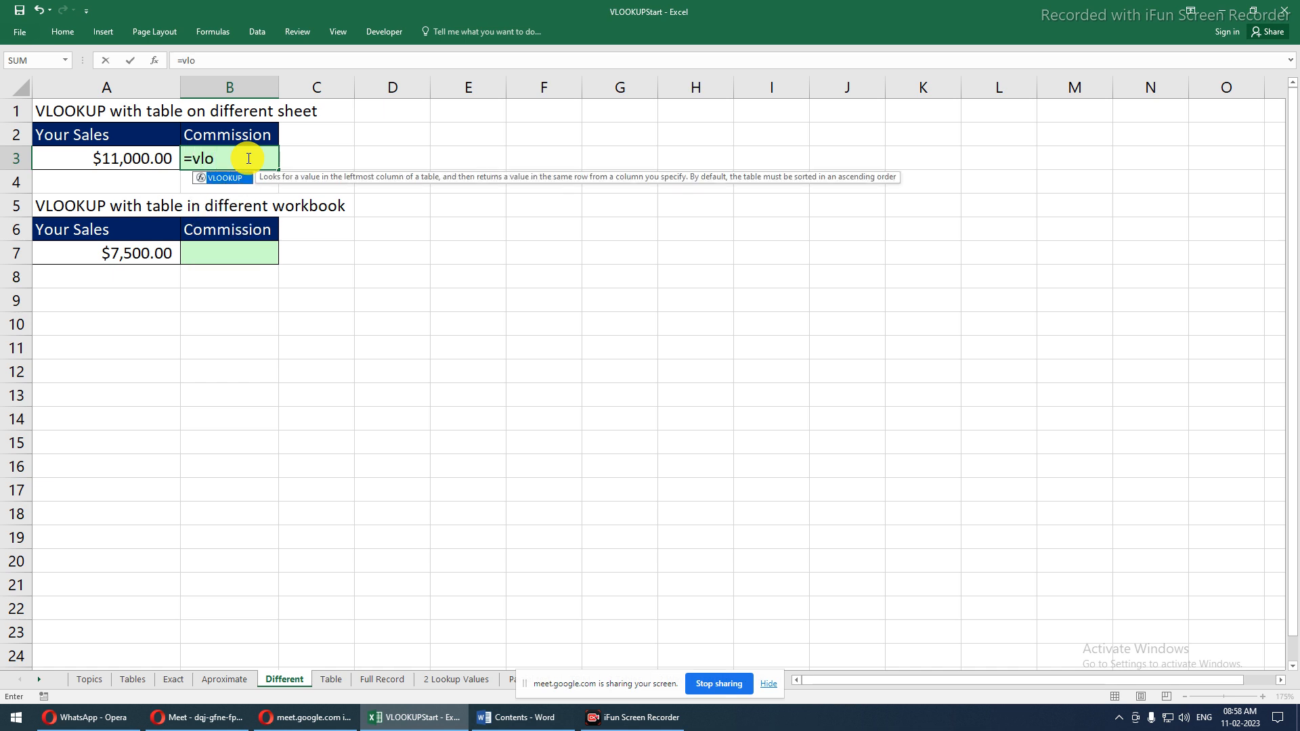
key(Tab)
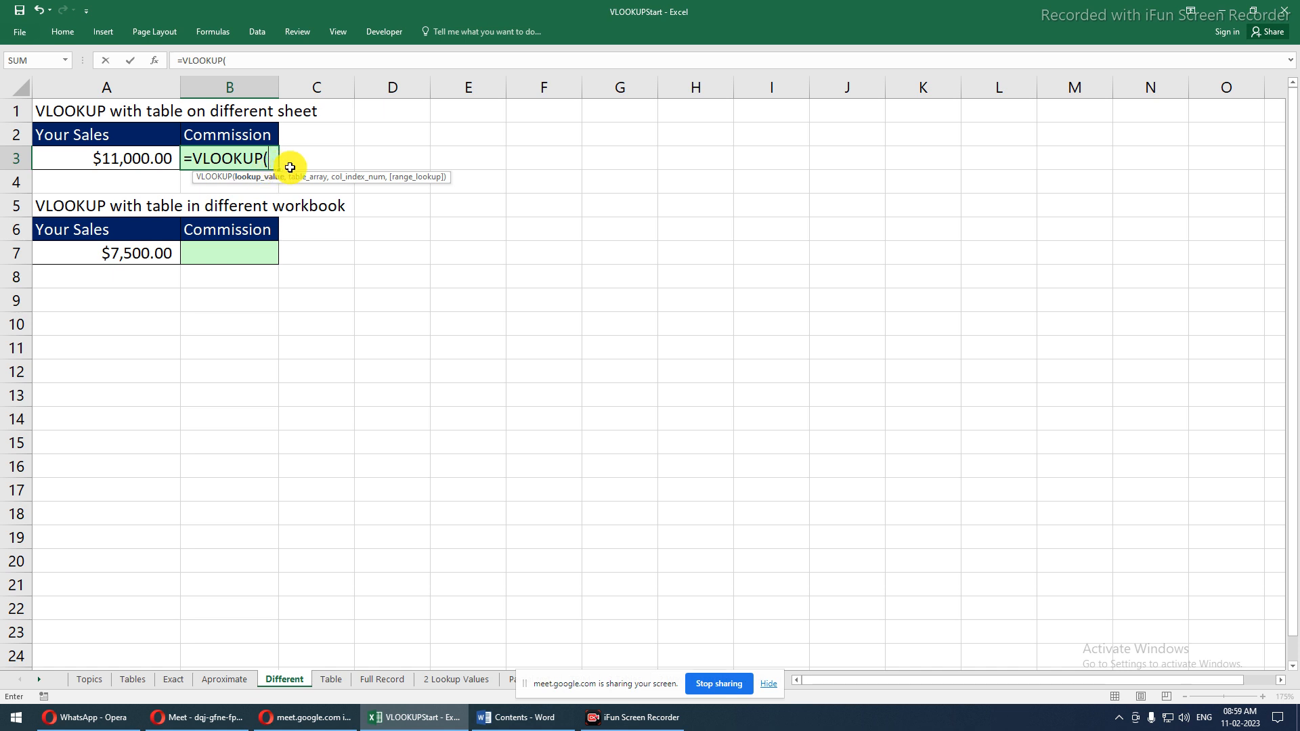
drag(291, 176, 418, 149)
drag(460, 141, 561, 141)
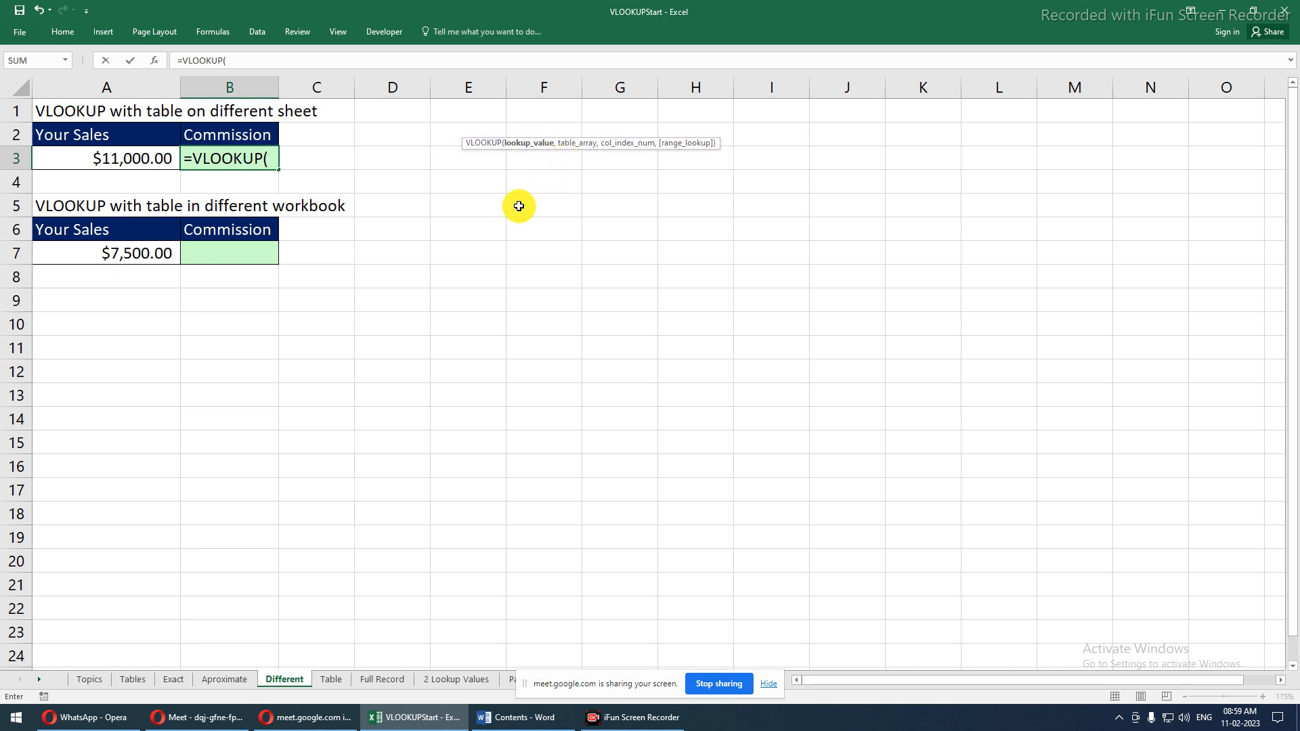
click(102, 156)
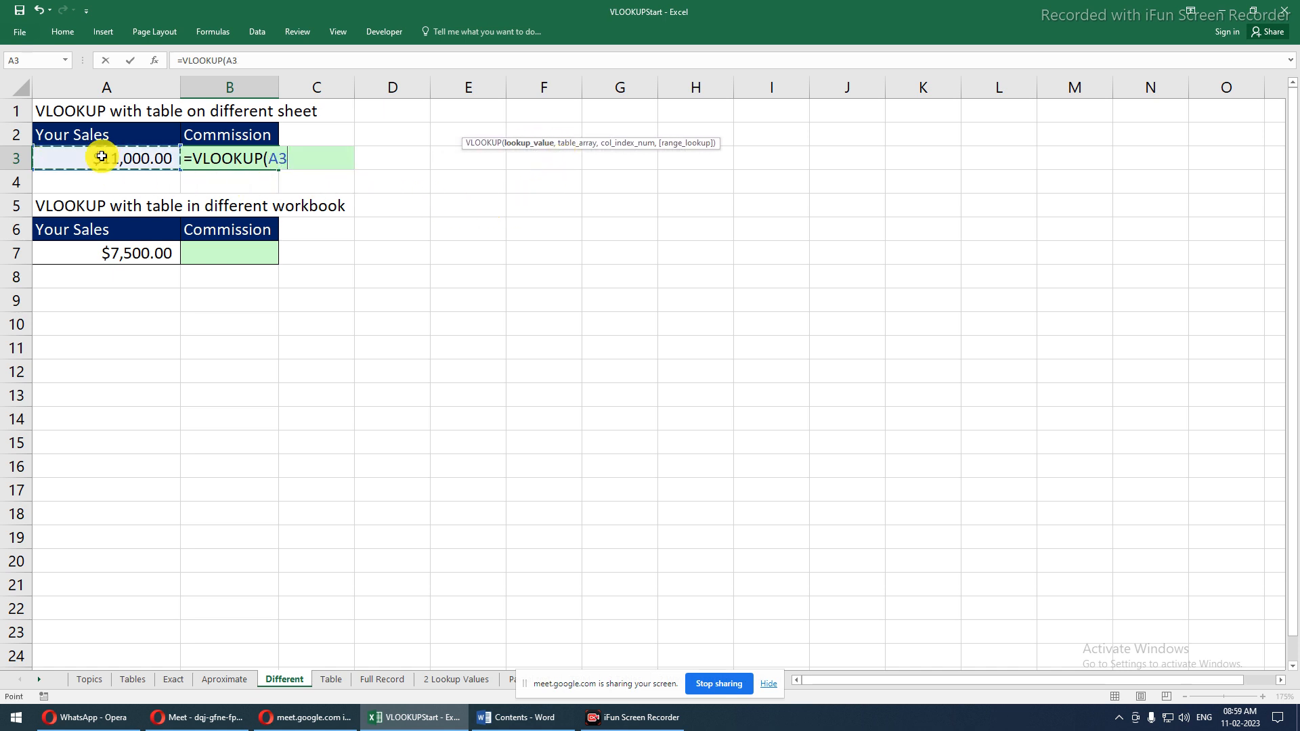
text(,)
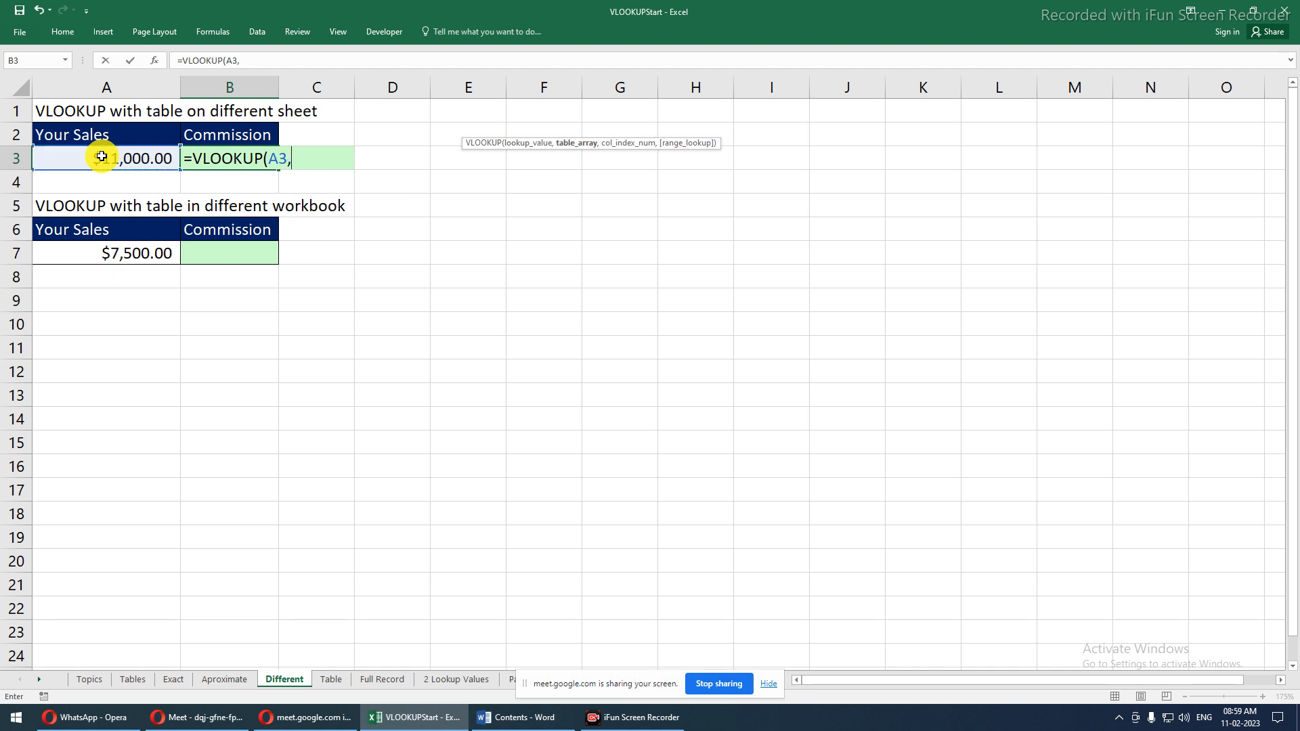
Complete the B3 formula with the table Aproximate!B6:D10, column index 3 and range lookup 0
click(221, 679)
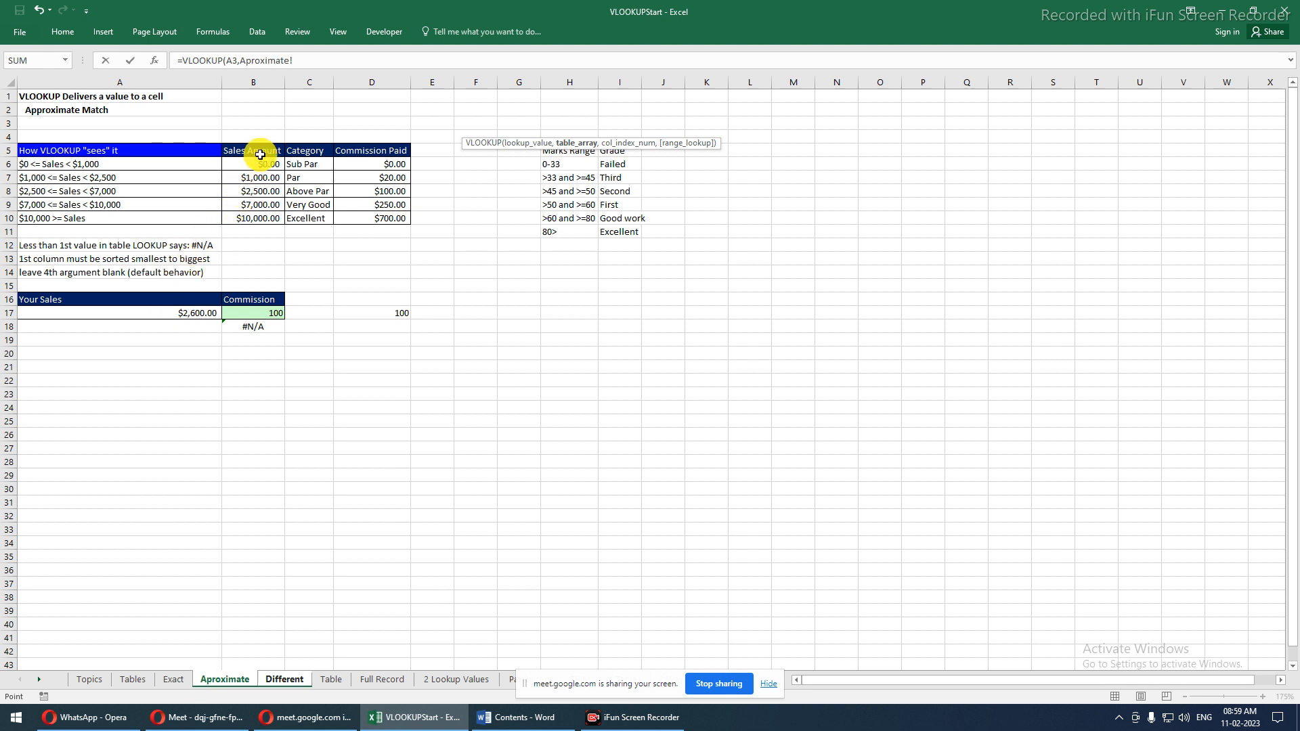
drag(263, 162, 374, 216)
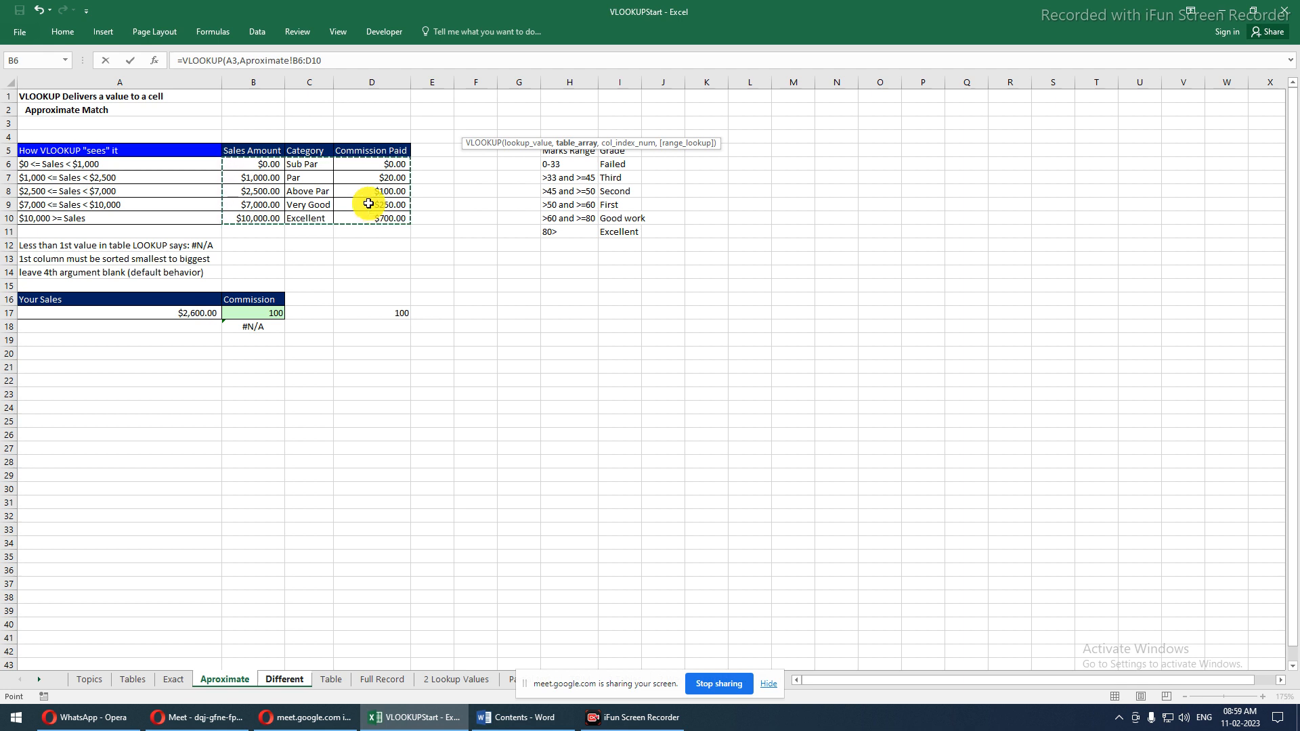
text(,)
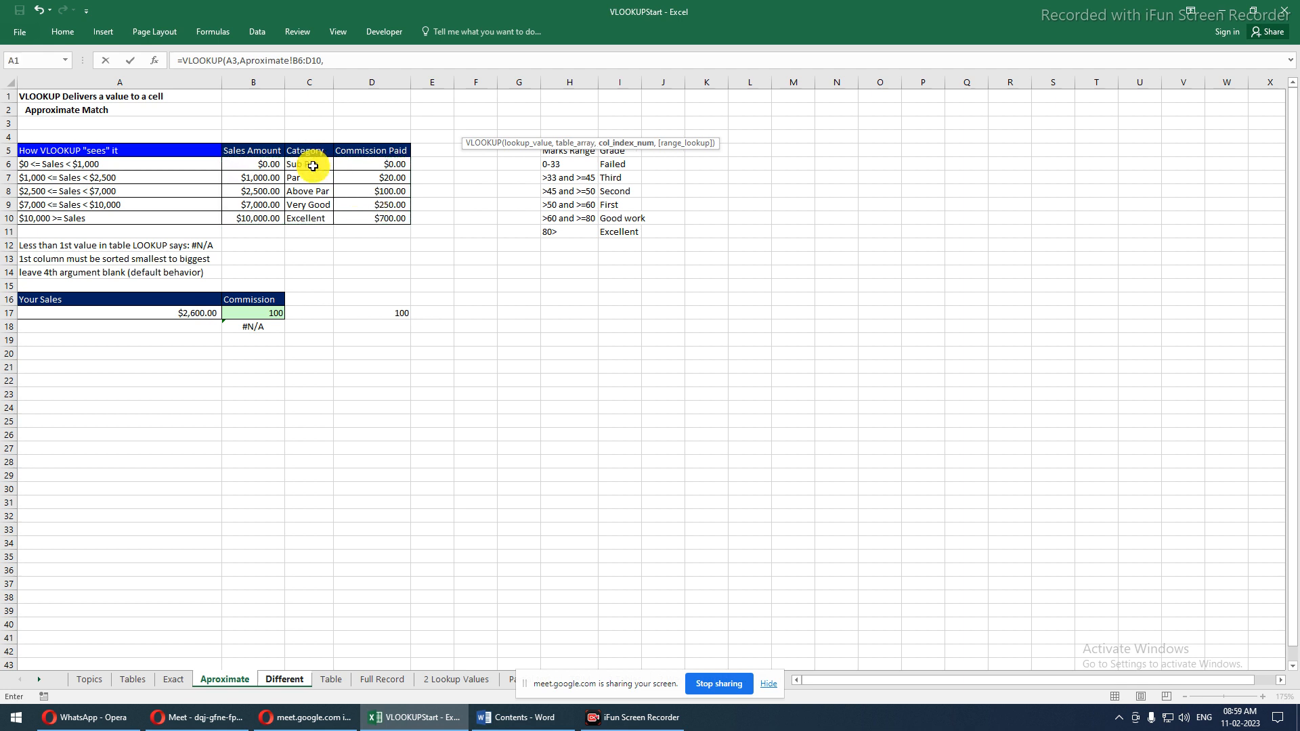
text(3,0)
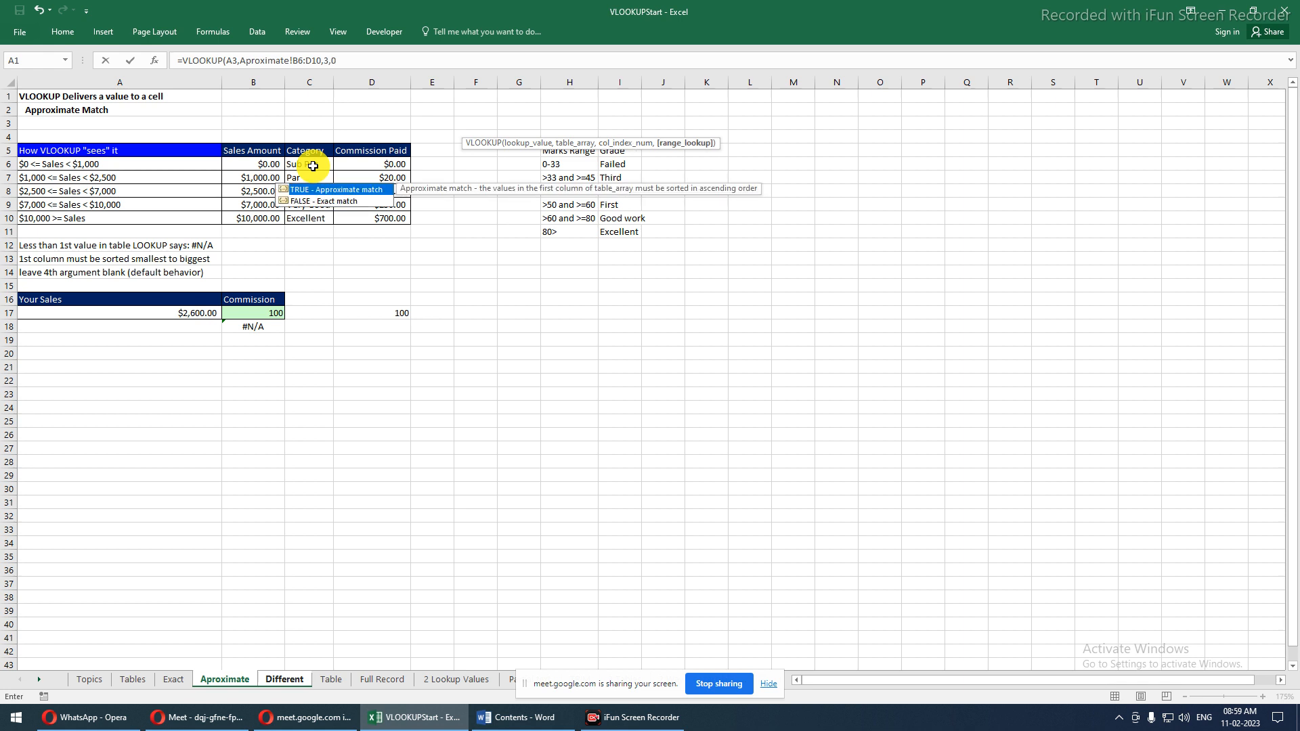
key(Return)
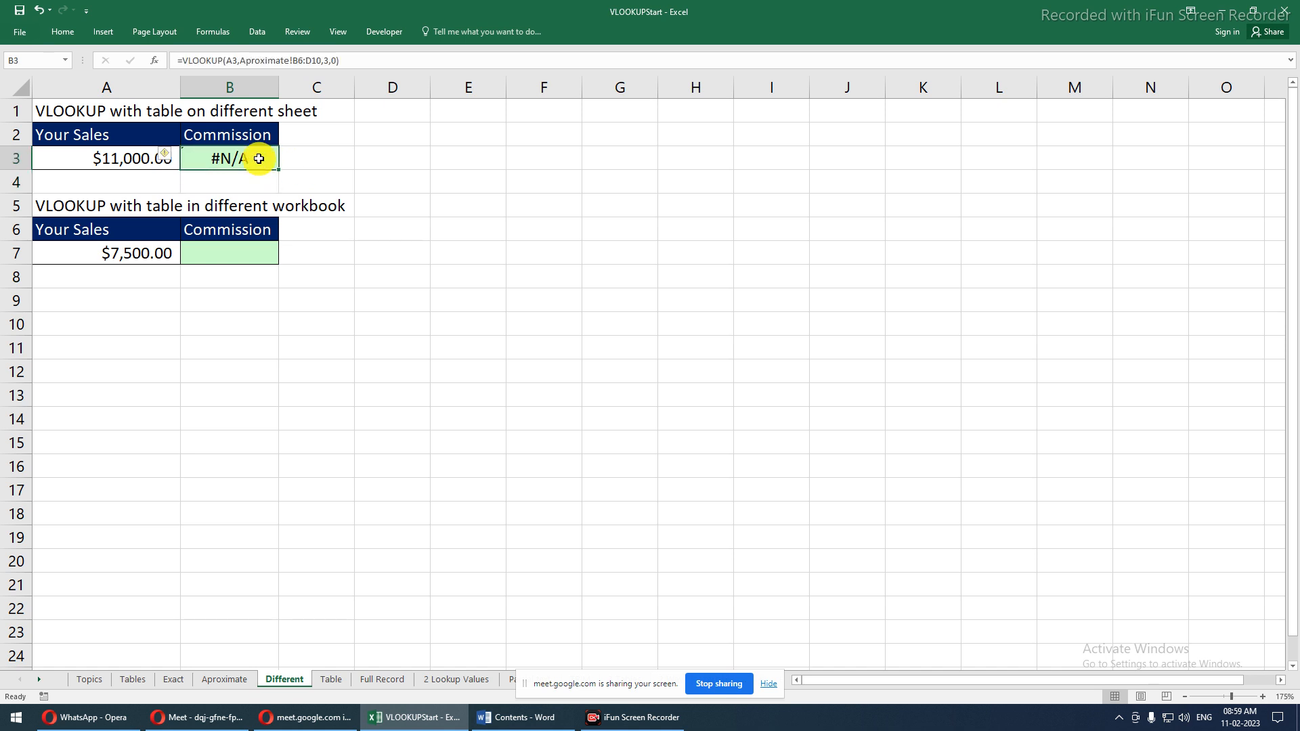
Change the range lookup argument of the VLOOKUP formula in B3 to 1 for an approximate match
click(332, 61)
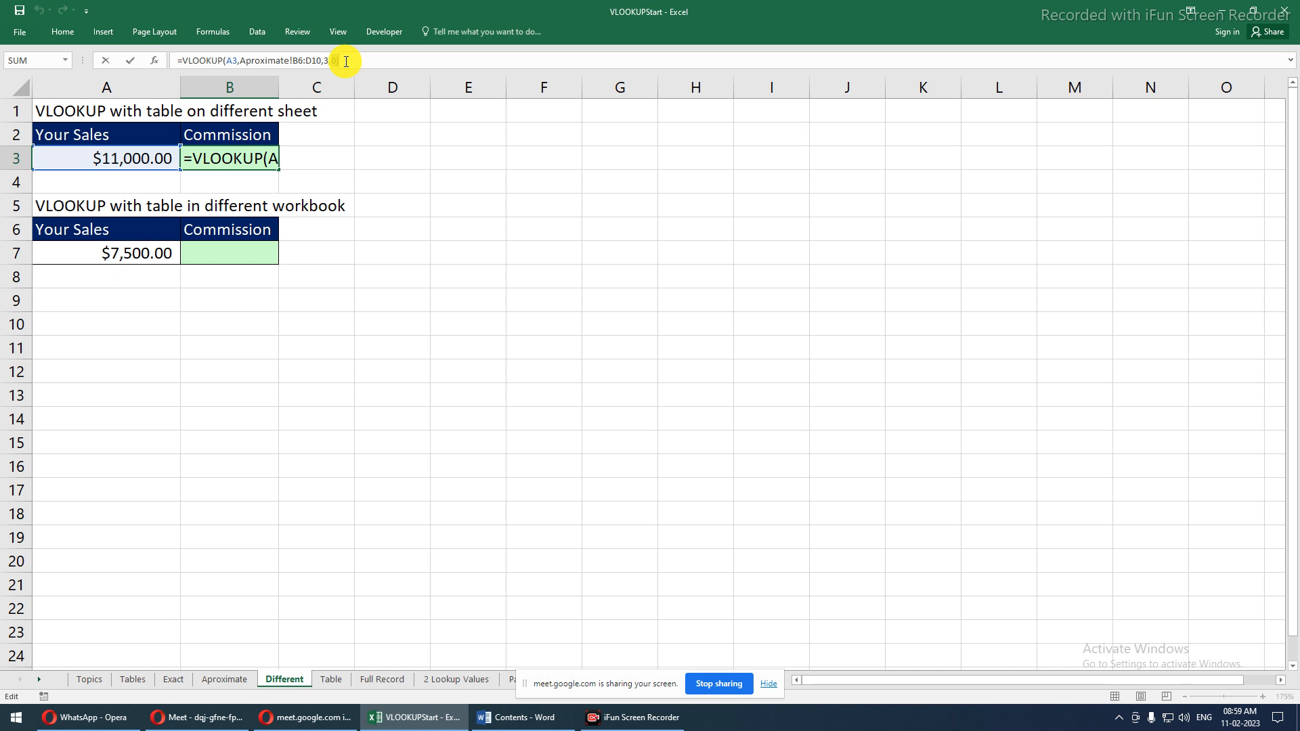
text(1)
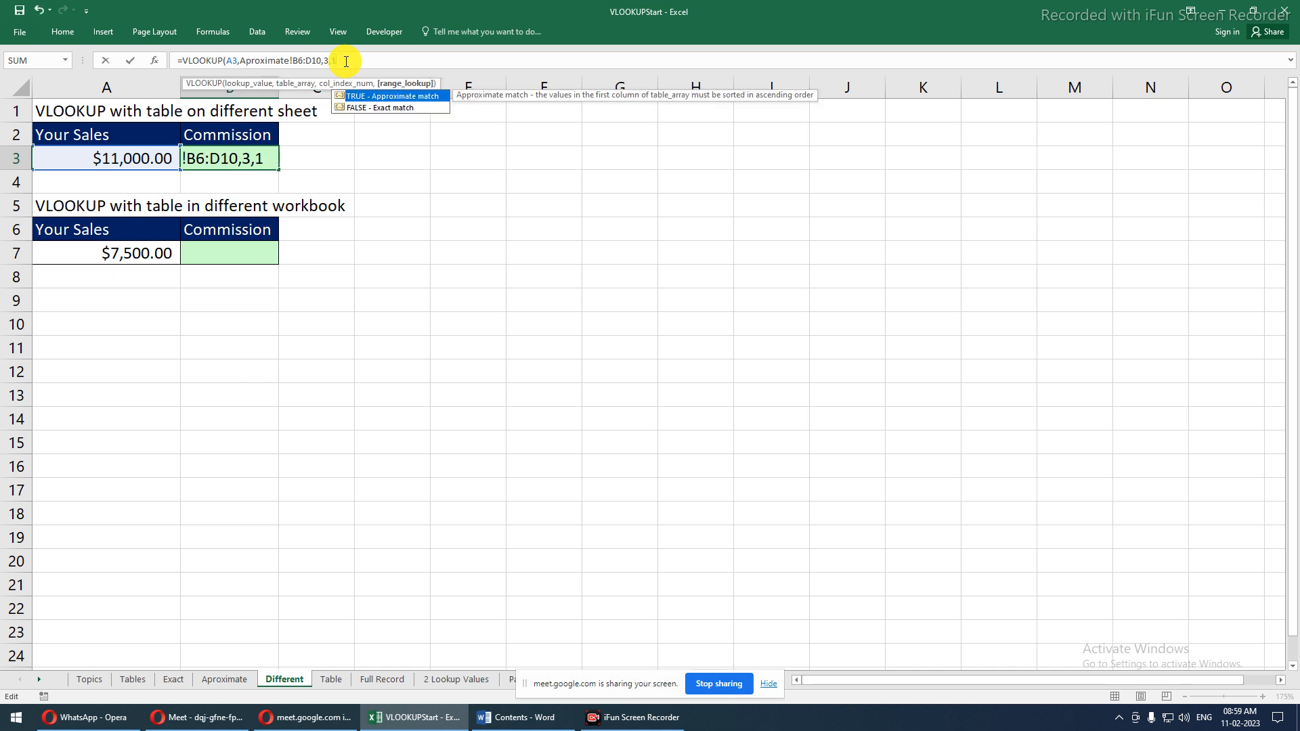
key(Return)
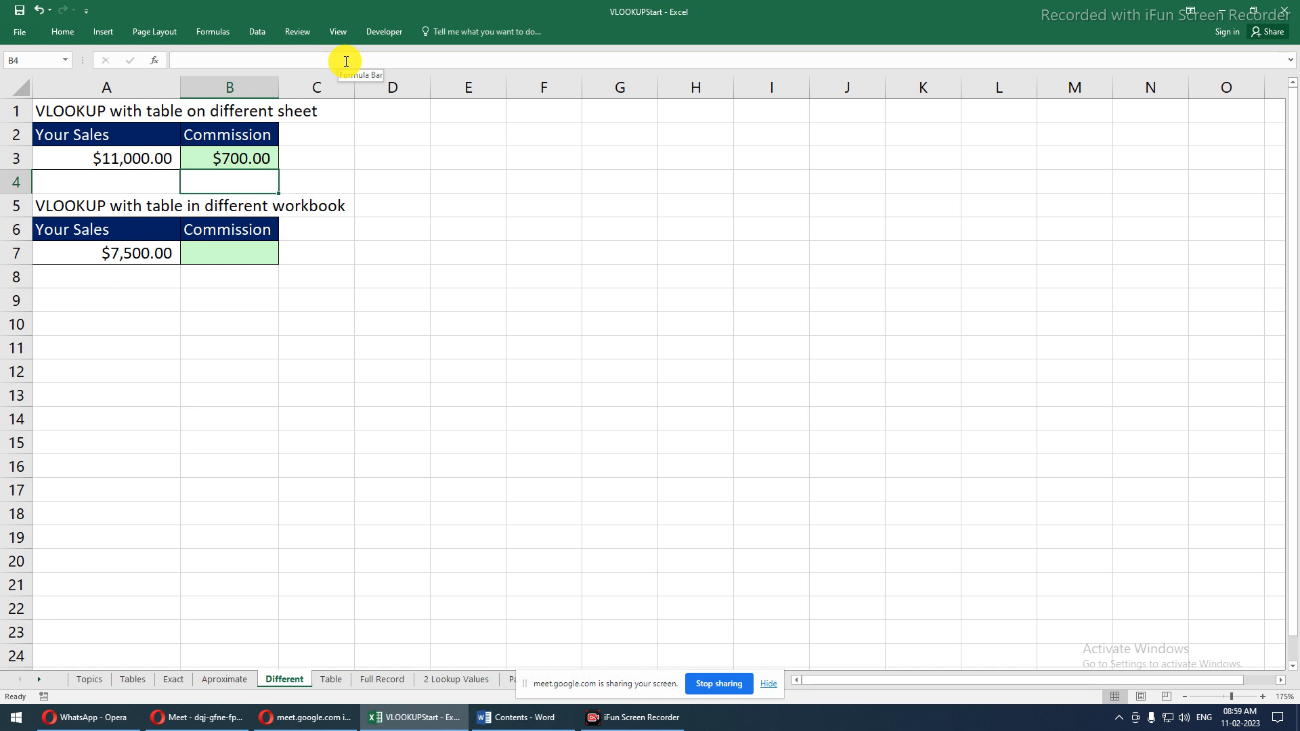
Copy the whole commission table with its headers, A5:D10, from the Aproximate sheet
click(208, 682)
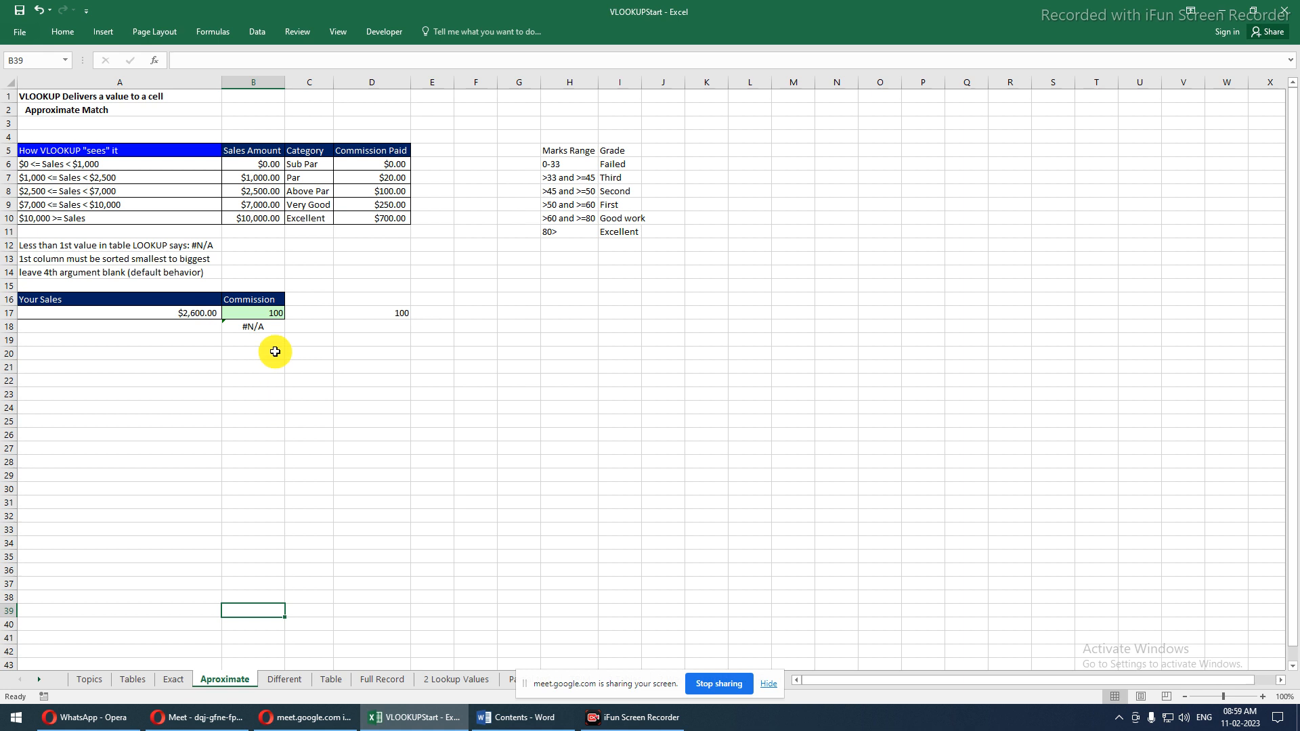
click(274, 219)
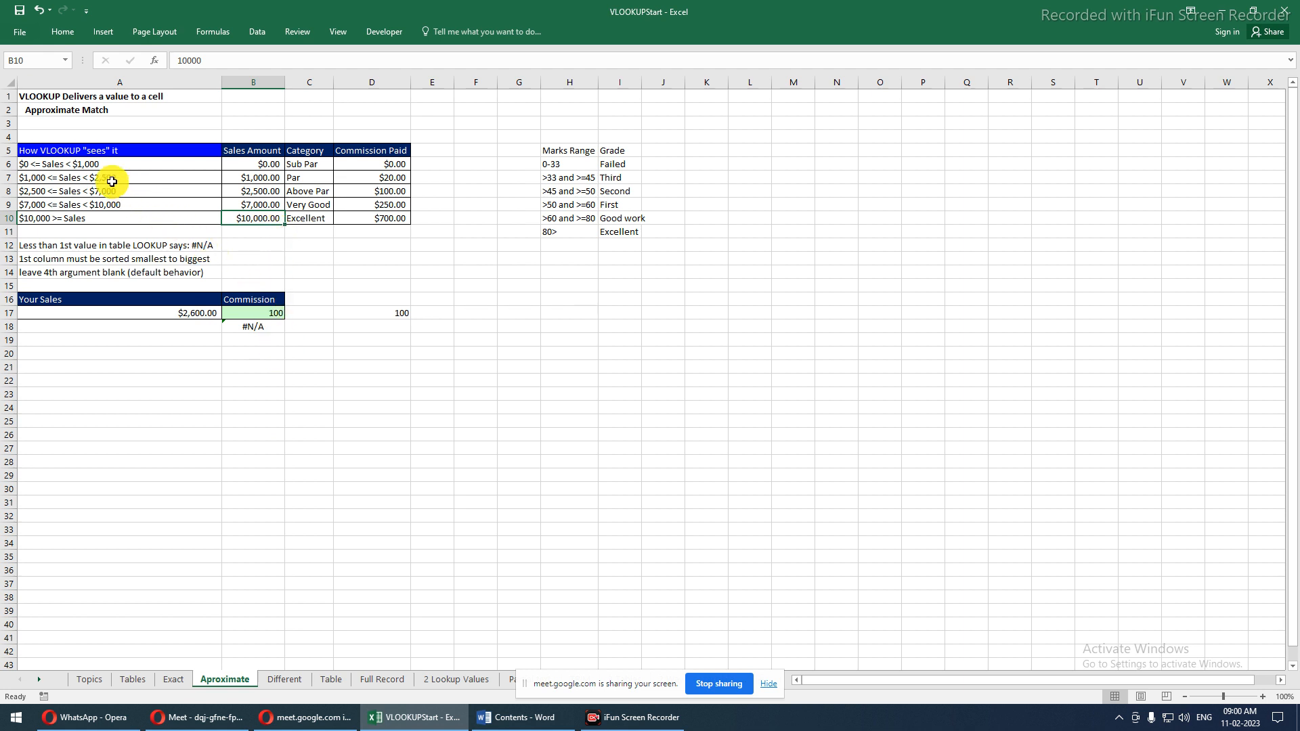
drag(95, 151, 346, 225)
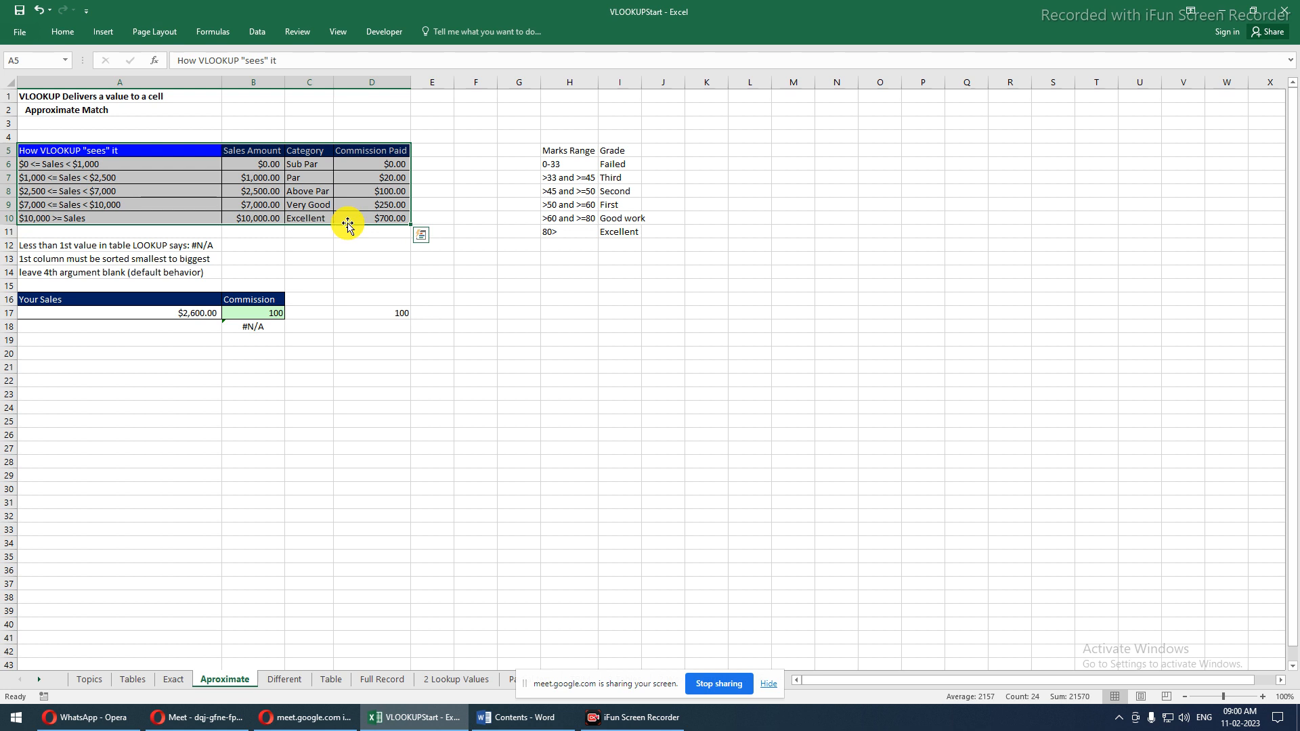
key(ctrl+c)
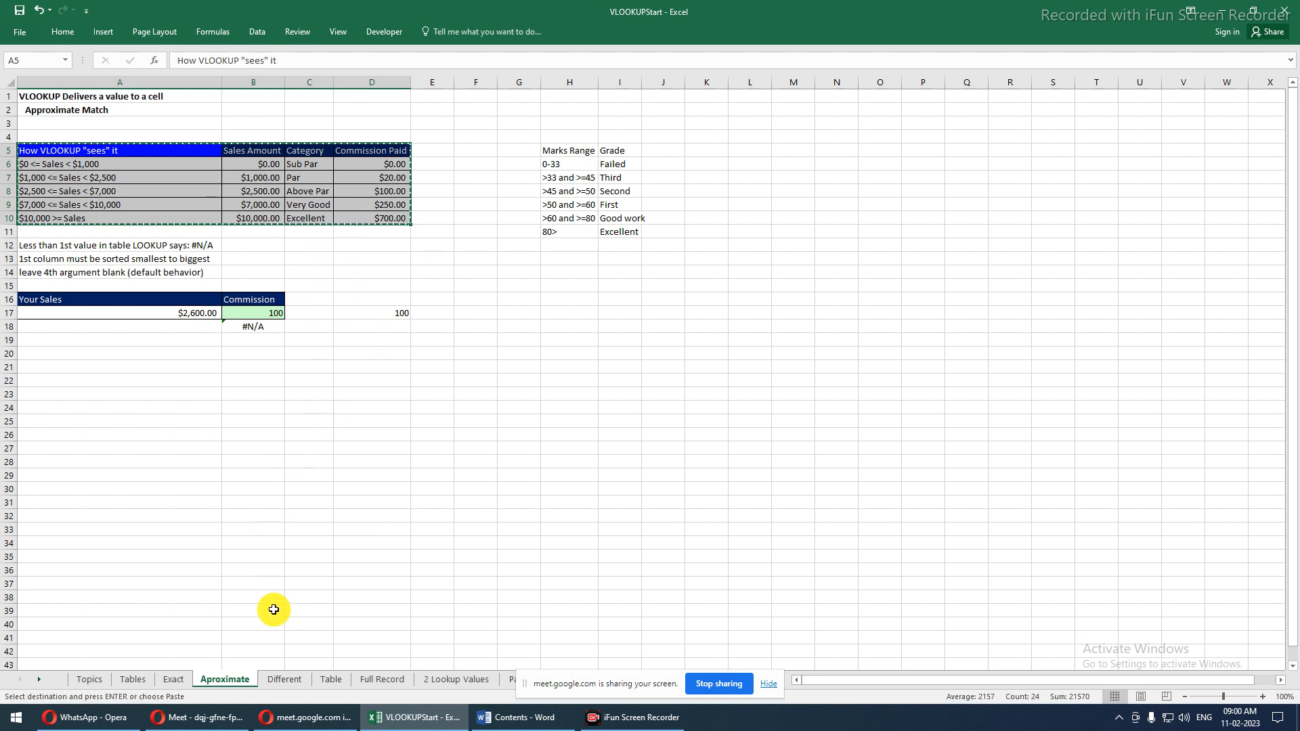
Create a new blank workbook, float its window beside the Commission cells of the Different sheet, and paste the copied table at A1
click(283, 678)
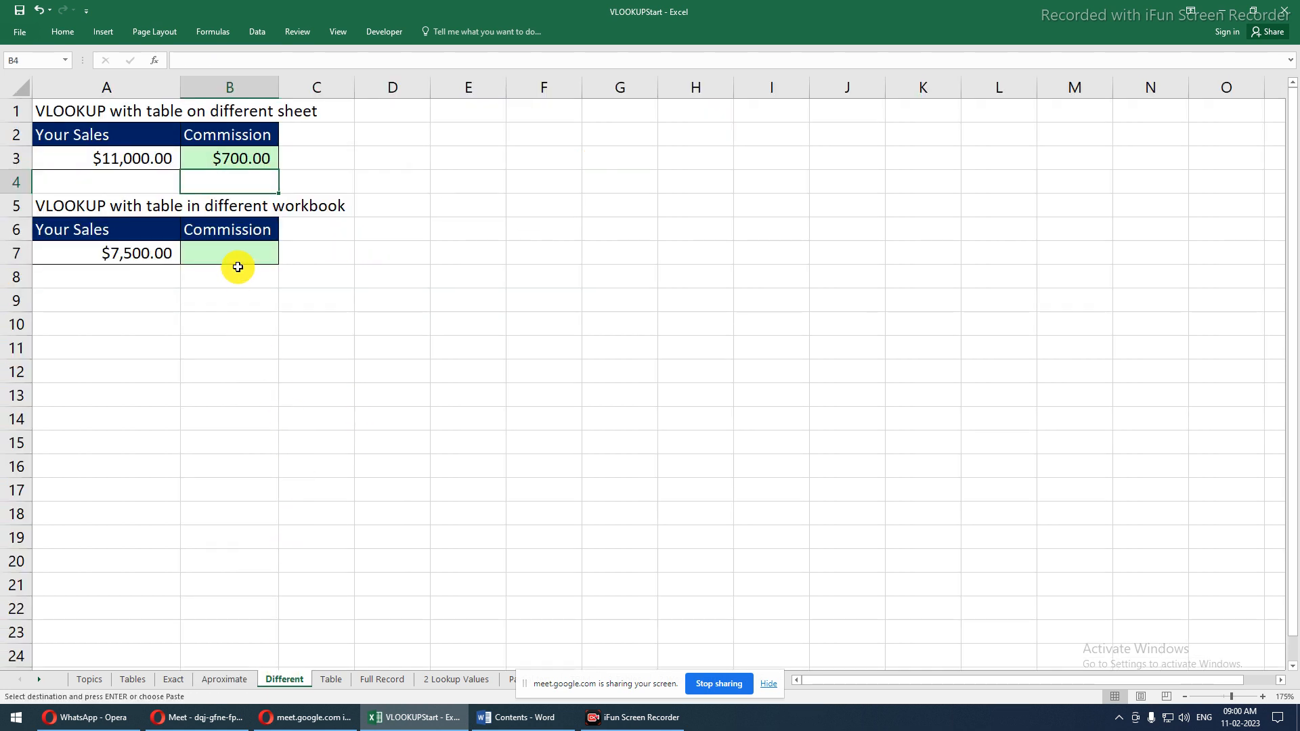
key(ctrl+n)
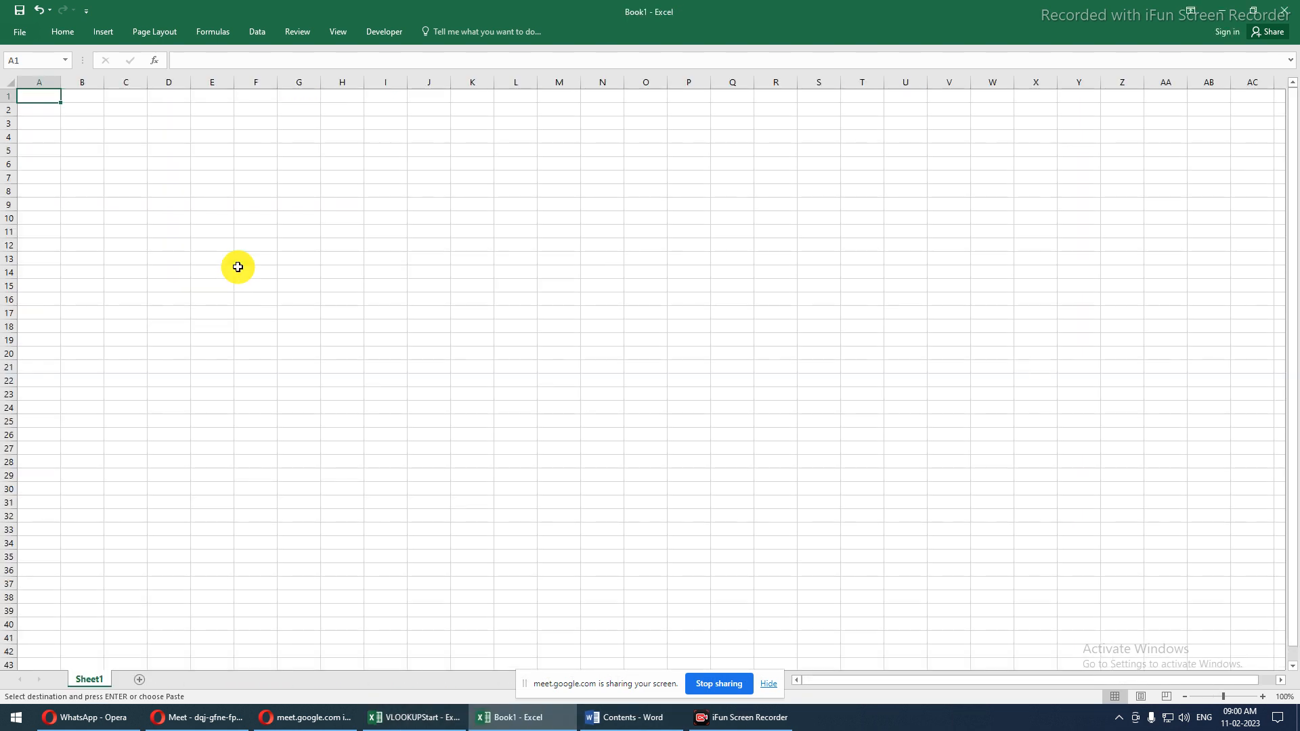
double_click(654, 26)
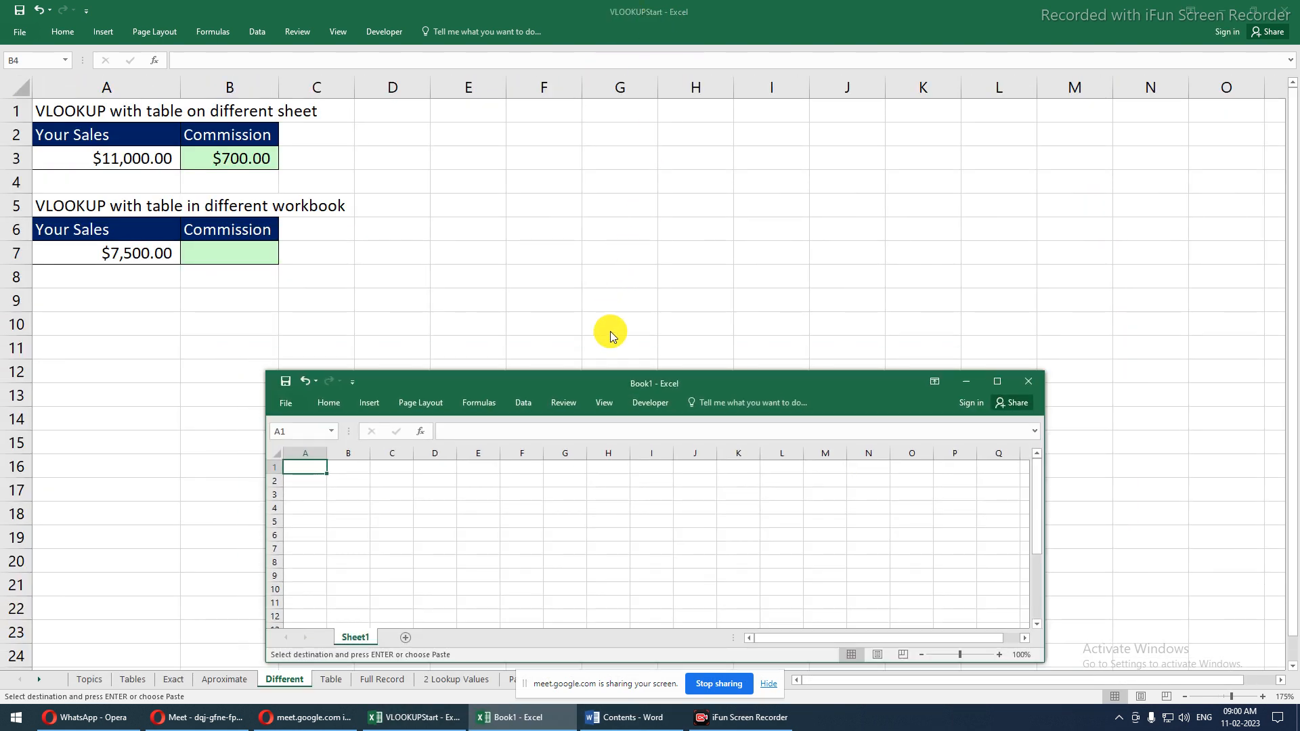
drag(597, 372, 704, 229)
click(415, 315)
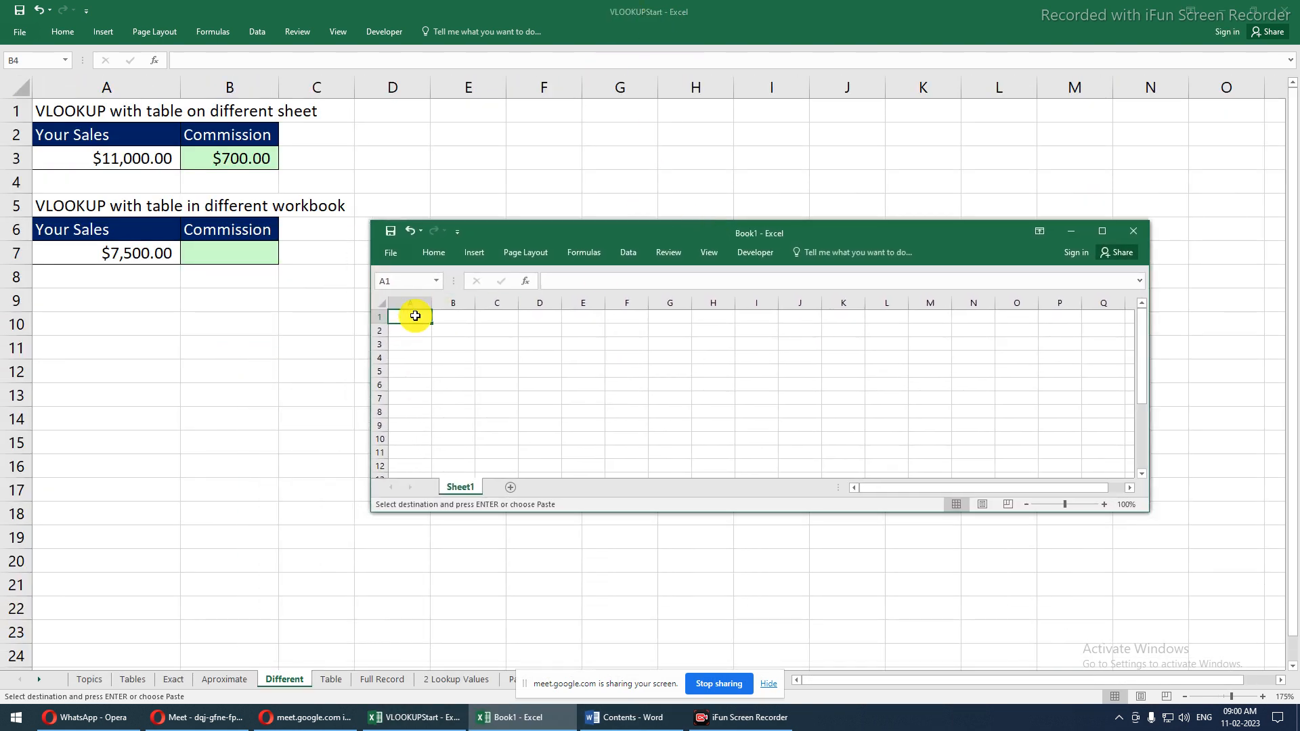
key(ctrl+v)
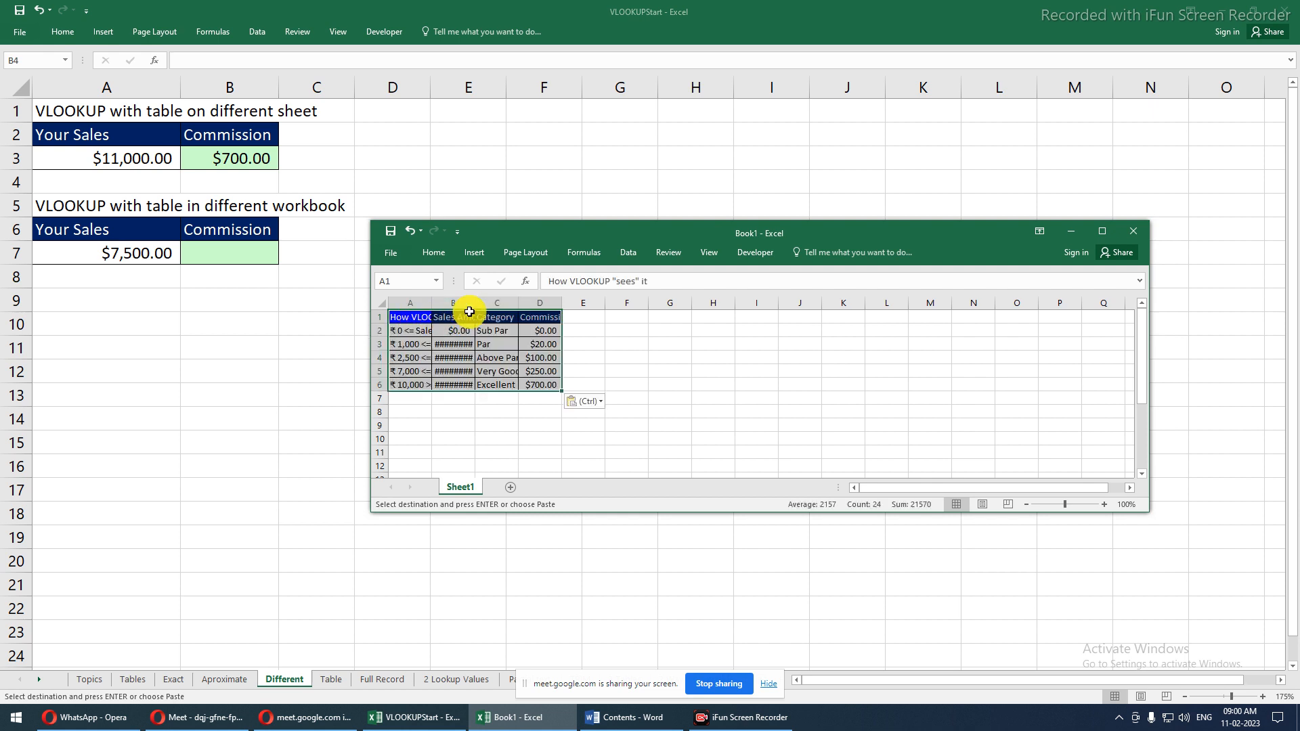
Fit the widths of columns A, B and C of the pasted table to their contents
double_click(470, 303)
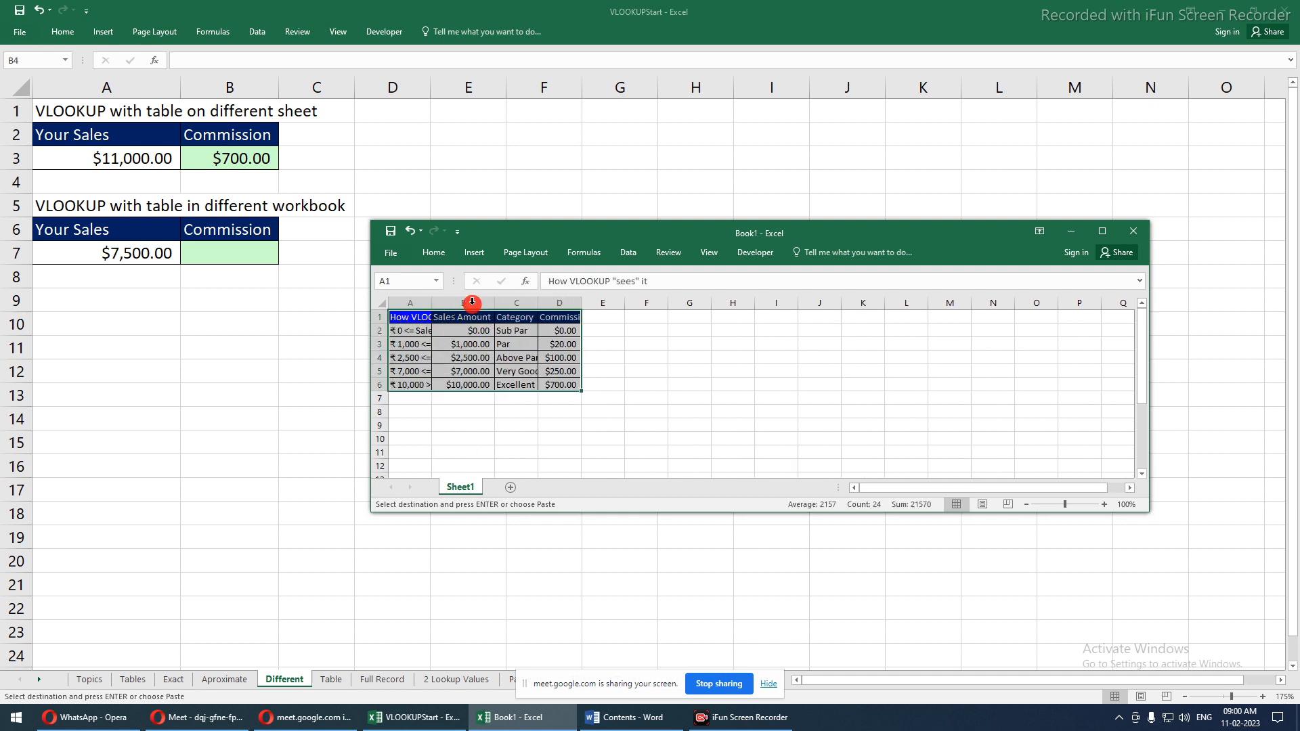
double_click(431, 303)
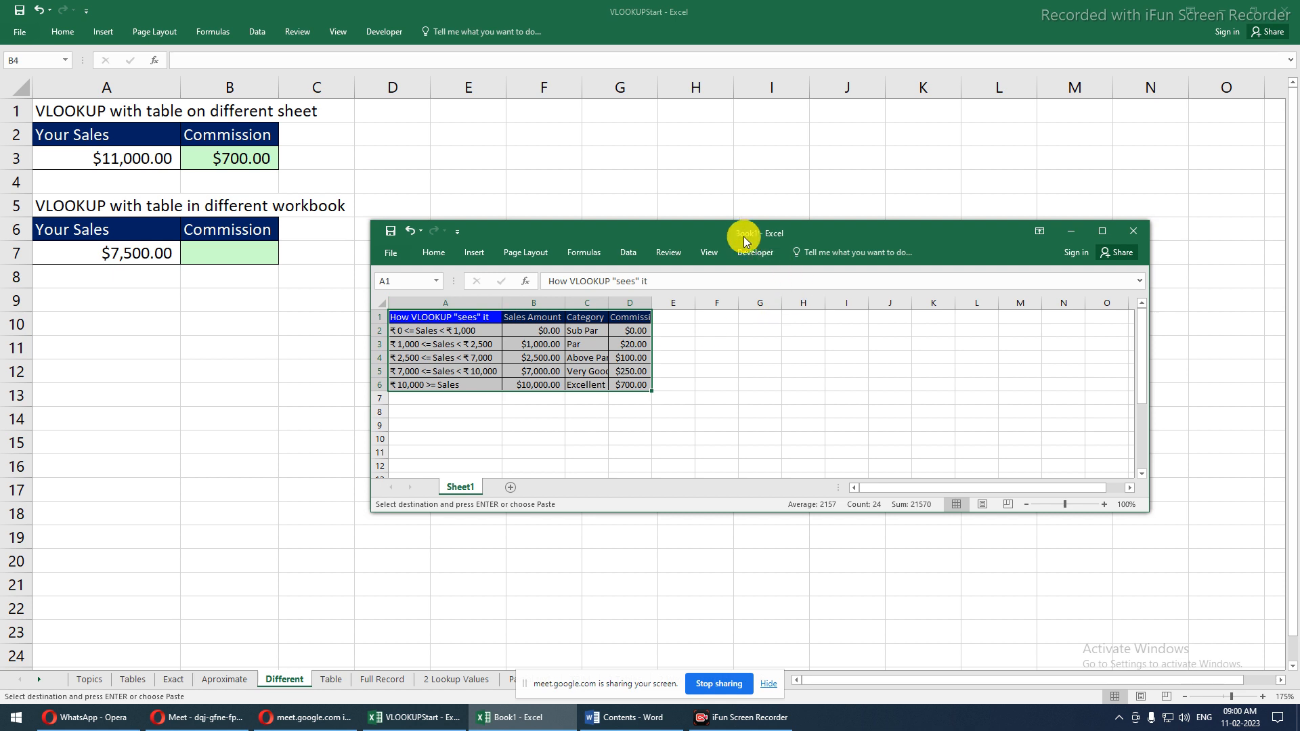
double_click(608, 303)
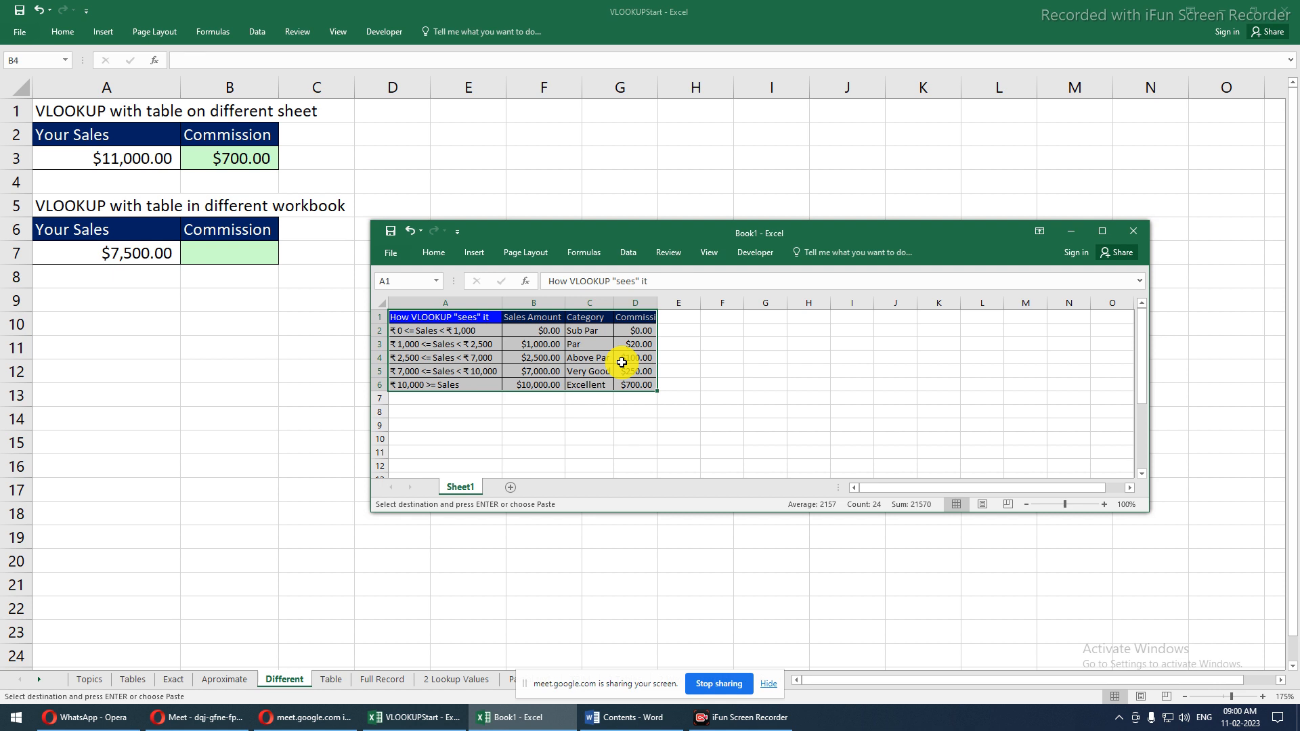
Zoom the new workbook's sheet to 140% and fit the width of the Commission Paid column to its contents
click(1103, 504)
click(1103, 504)
click(1103, 504)
click(1103, 505)
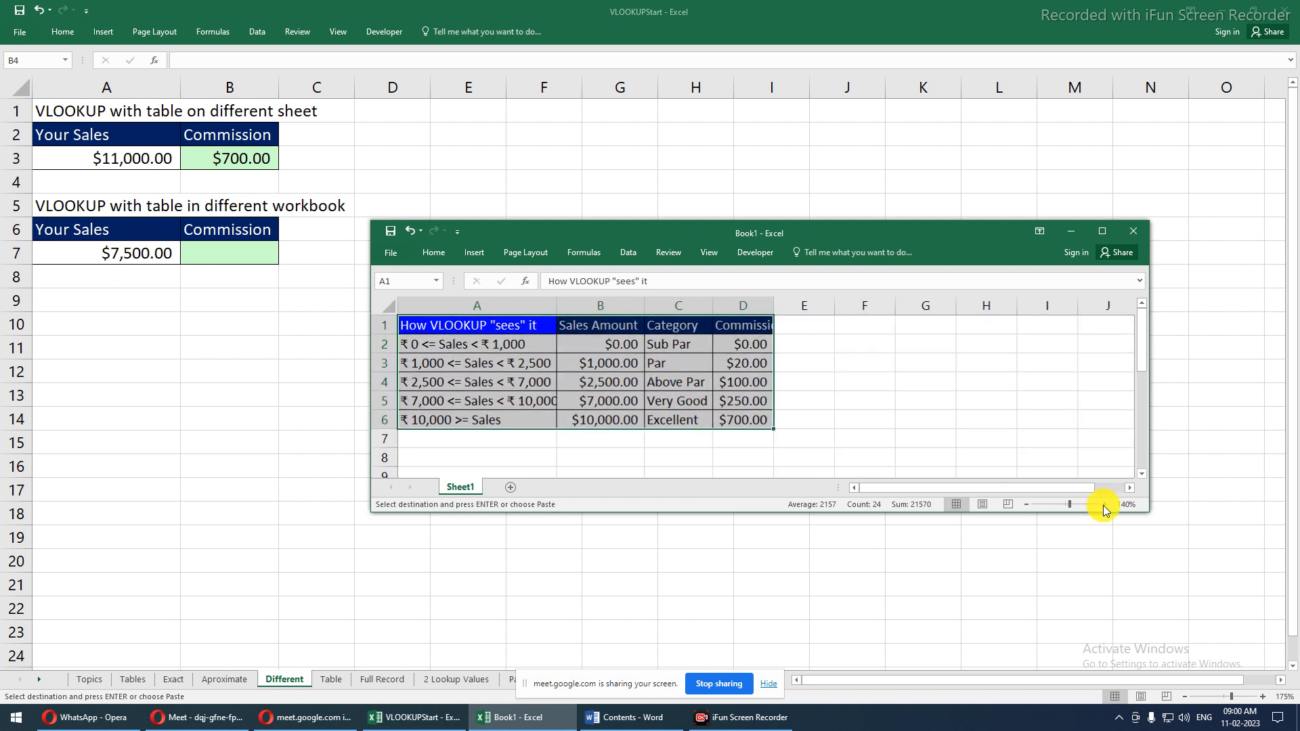
drag(697, 227, 740, 230)
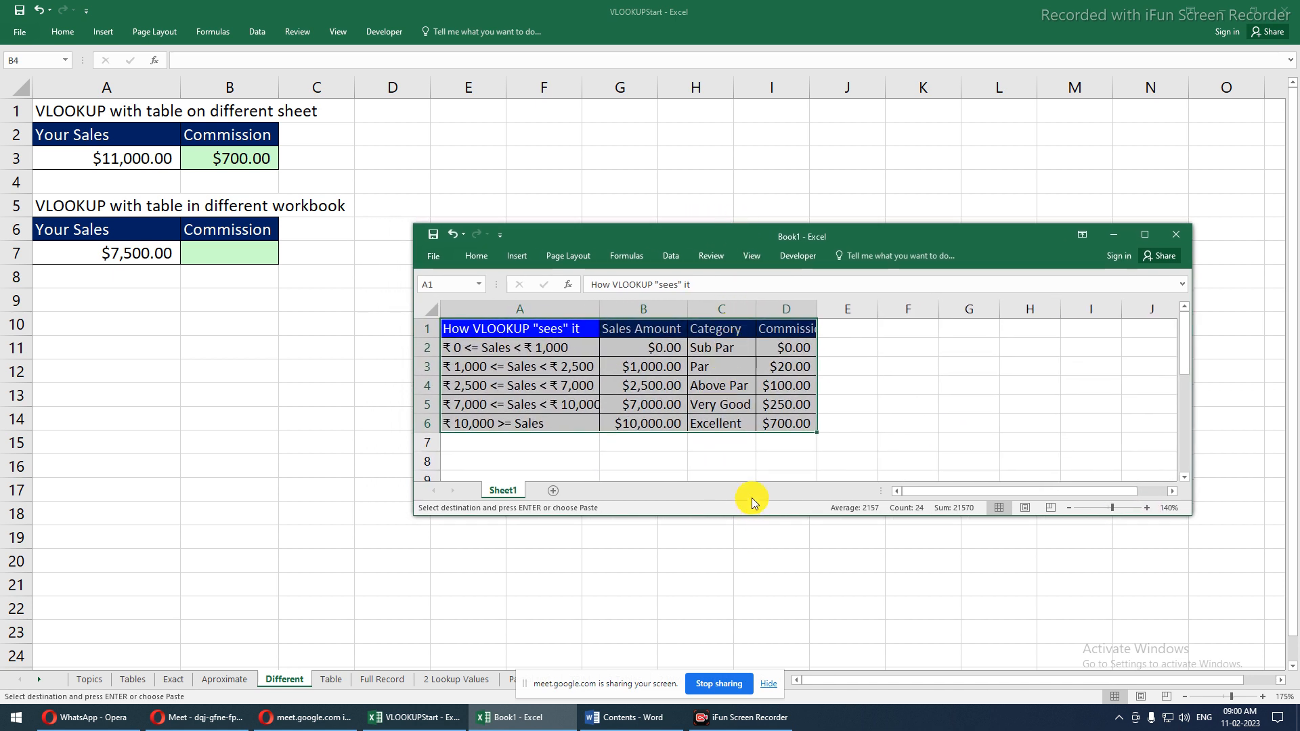
click(737, 421)
click(825, 410)
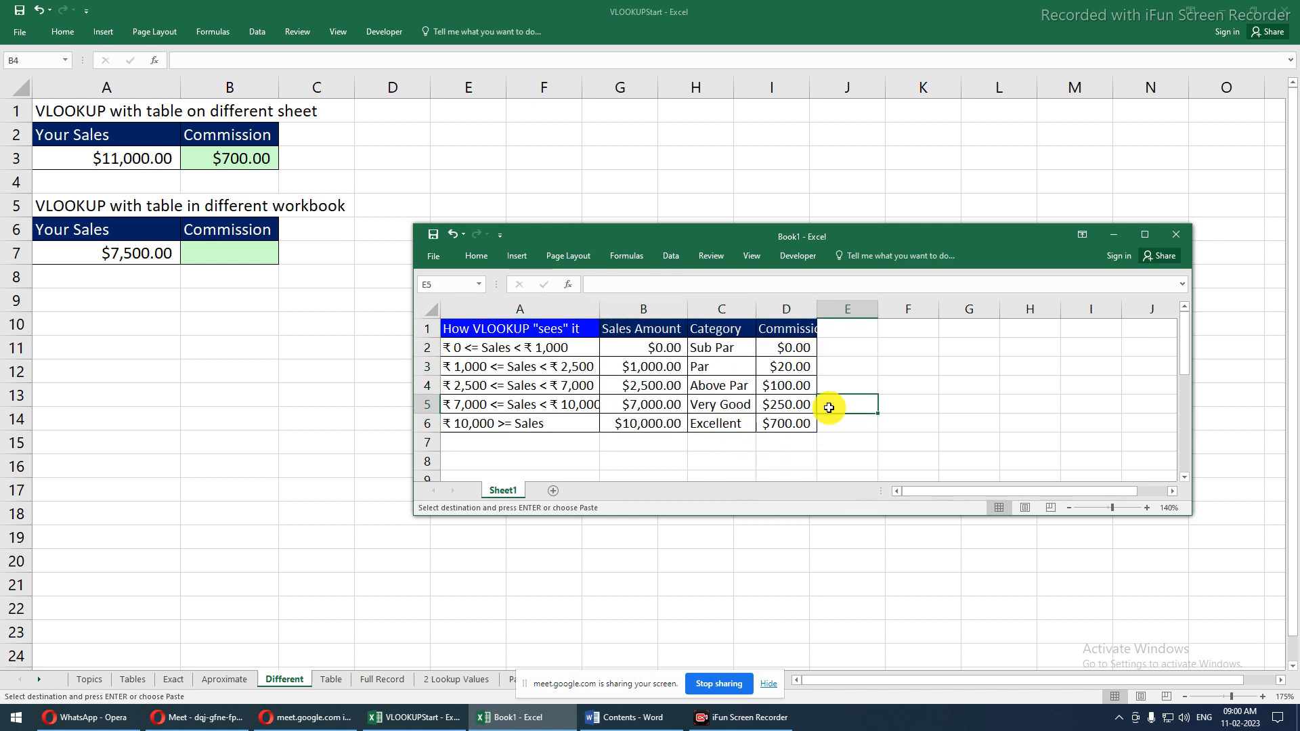
click(850, 366)
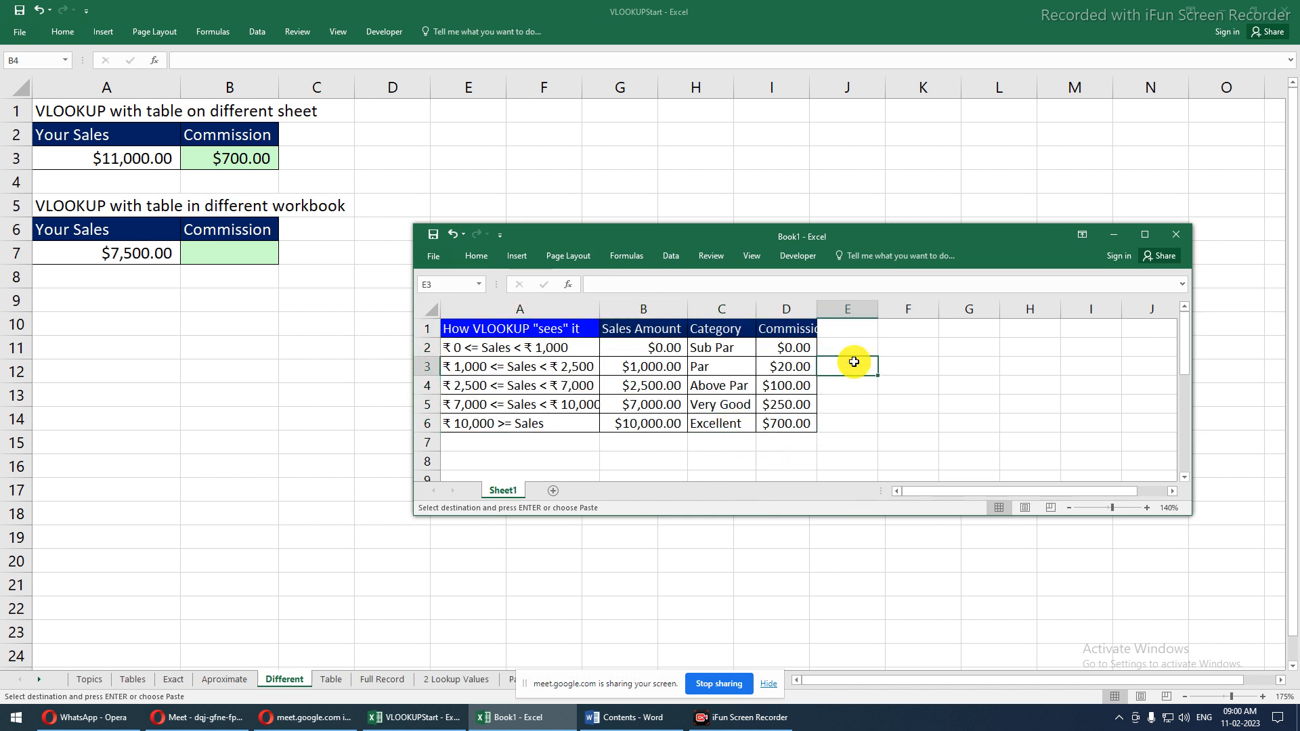
double_click(823, 301)
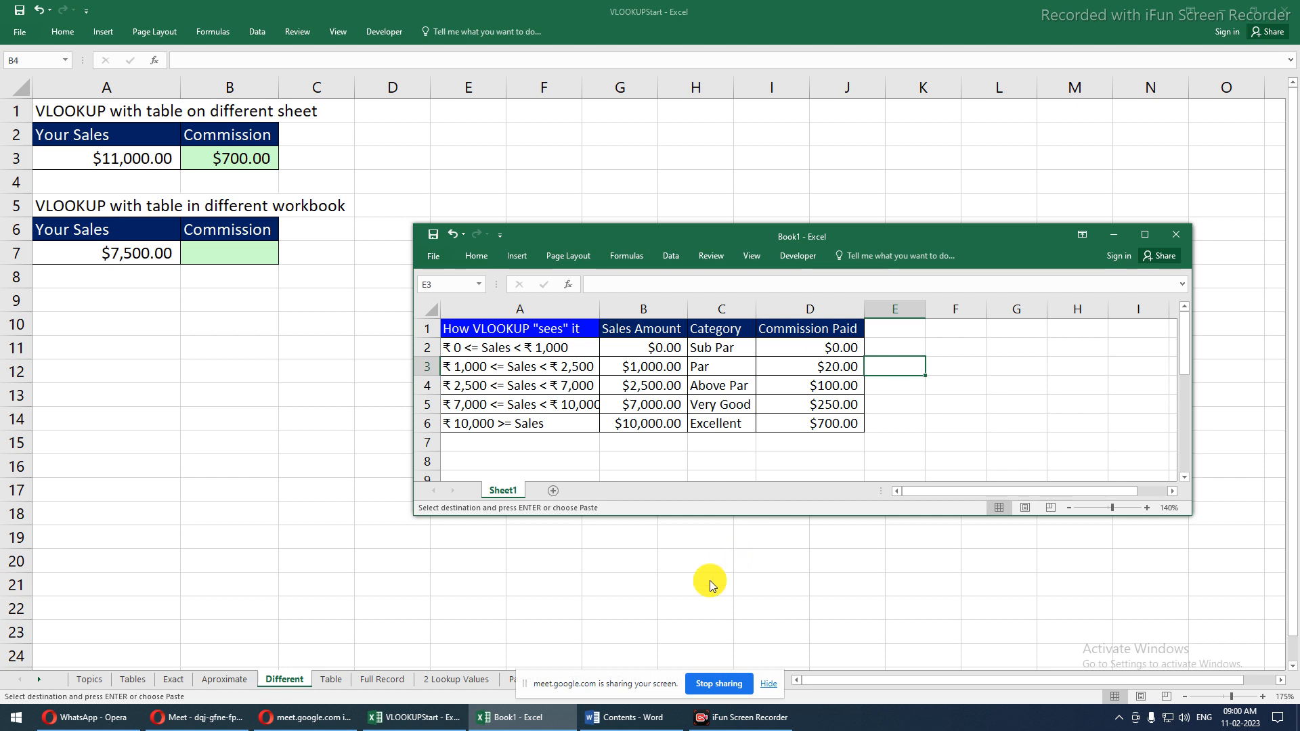
Move the screen-sharing notice clear of the sheet tabs and show the Variable Rate sheet of the VLOOKUPStart workbook
drag(644, 682, 936, 657)
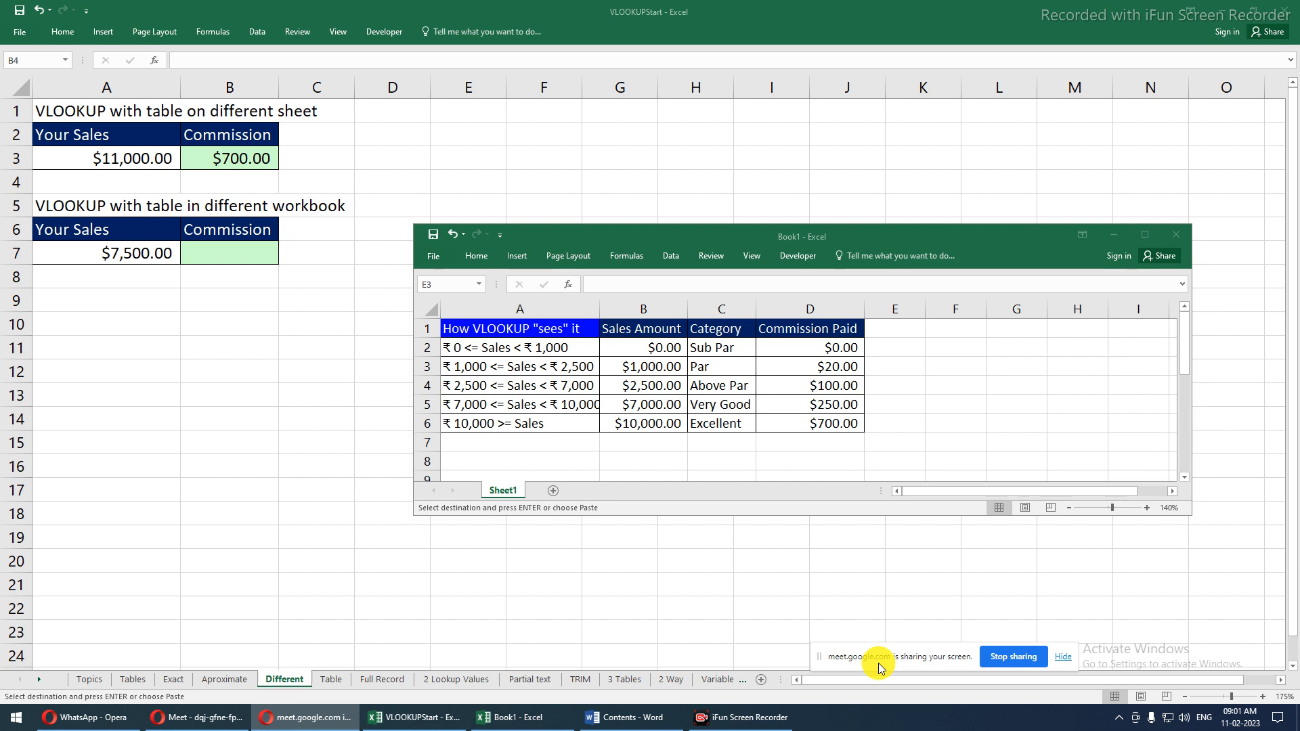
click(713, 680)
click(713, 680)
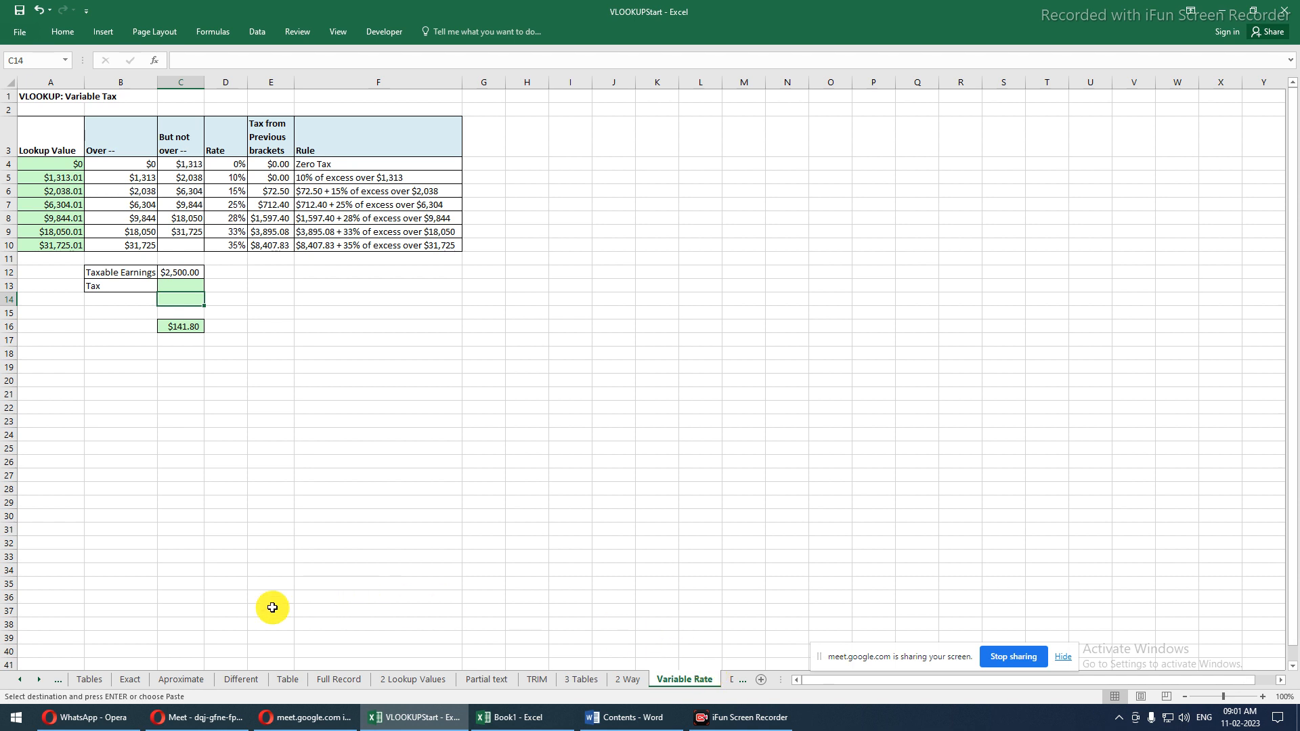
Look at the Topics sheet and the Dynamic sheet of the VLOOKUPStart workbook
click(22, 679)
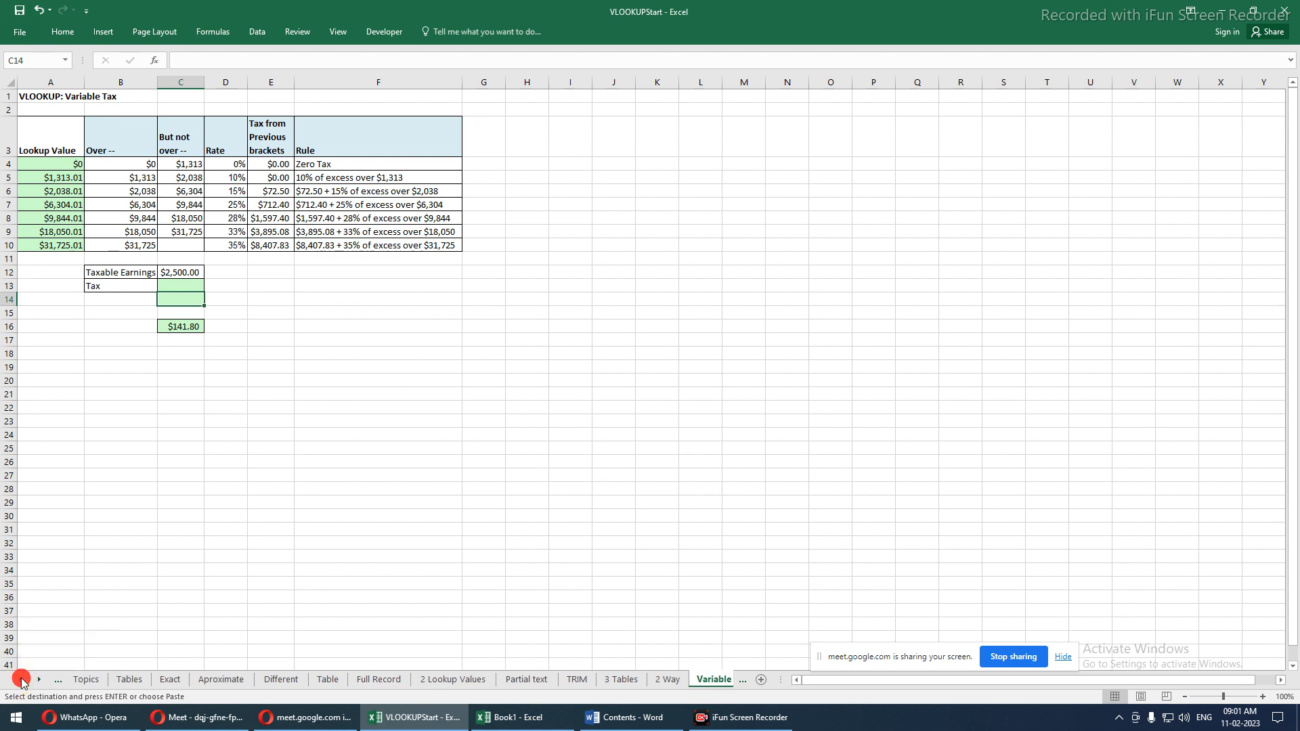
click(84, 679)
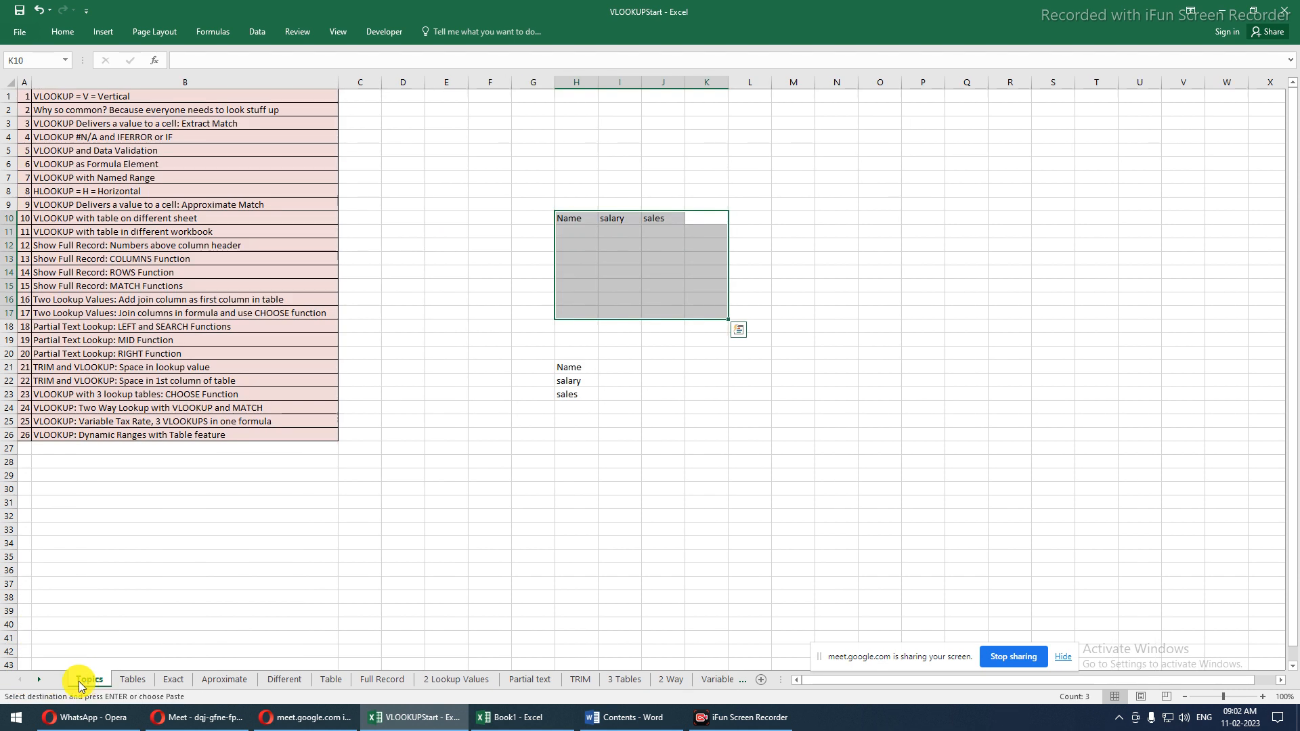
click(39, 680)
click(39, 680)
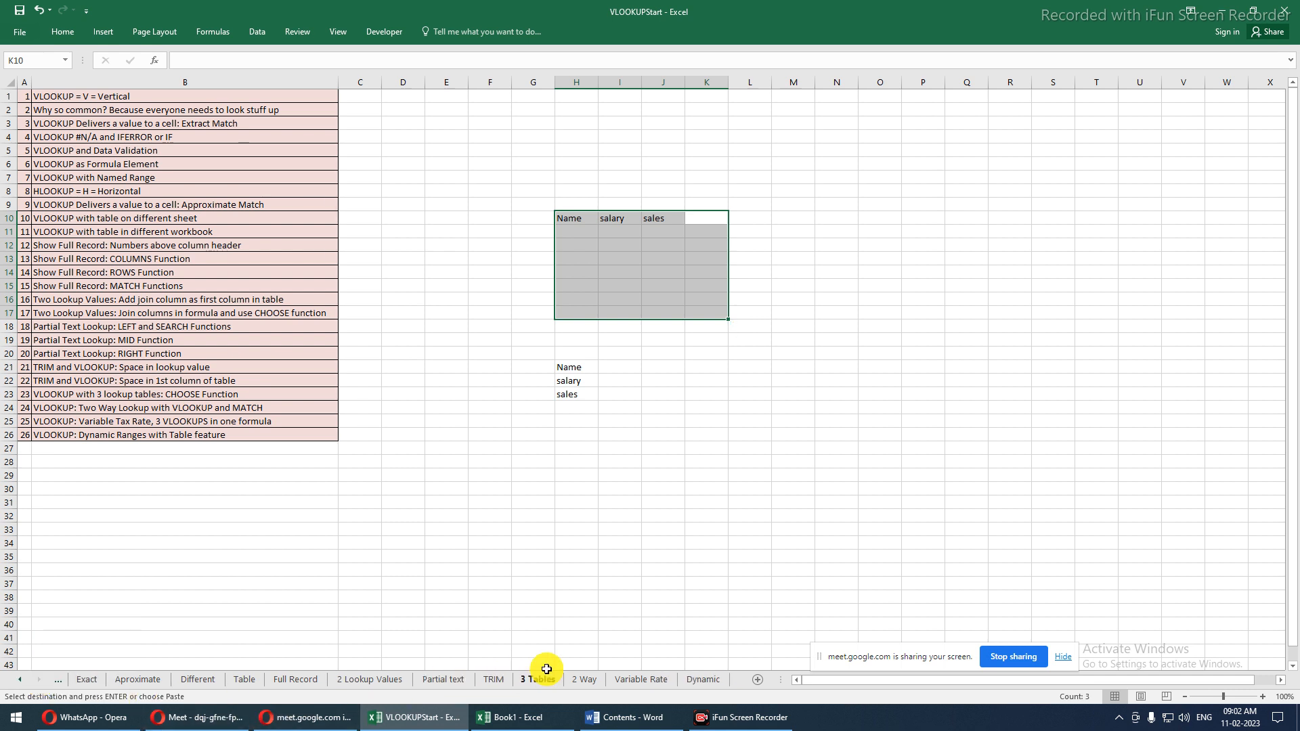
click(694, 684)
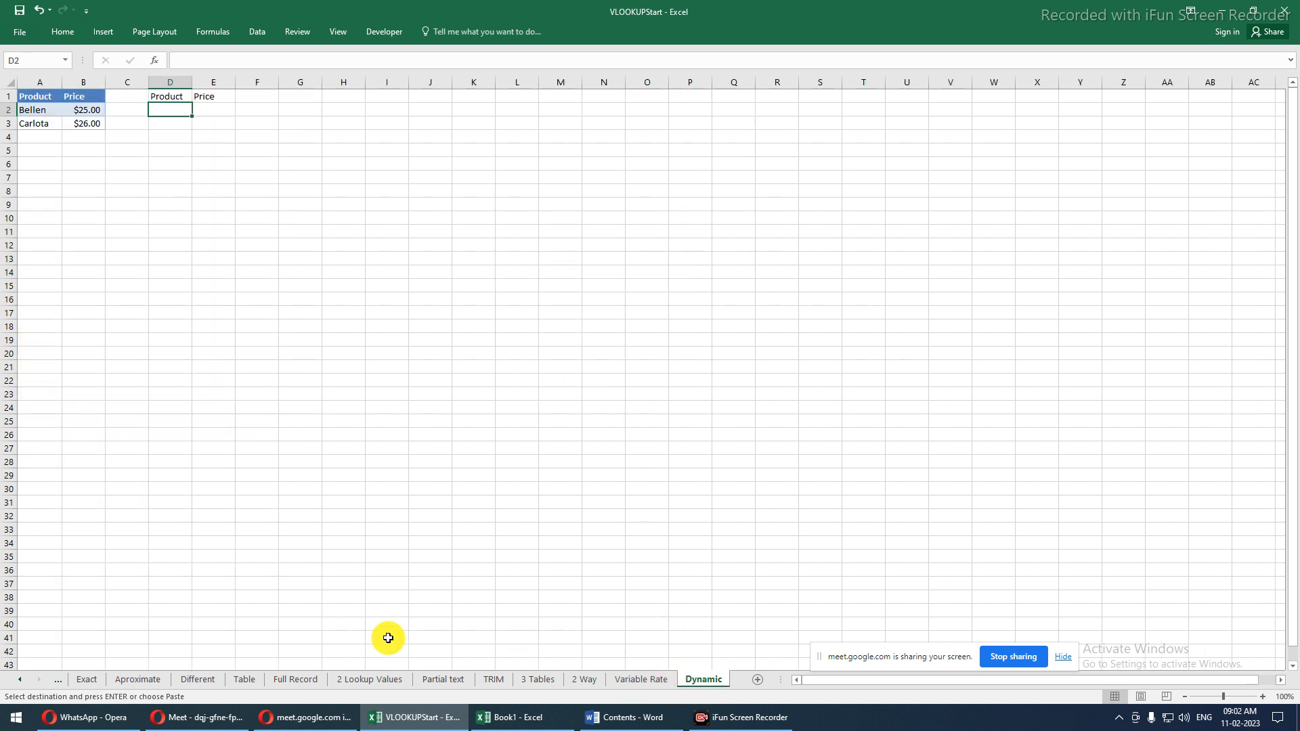
Return to the Different sheet and bring the Book1 window in front of it, moved up beside the Commission cells
click(17, 681)
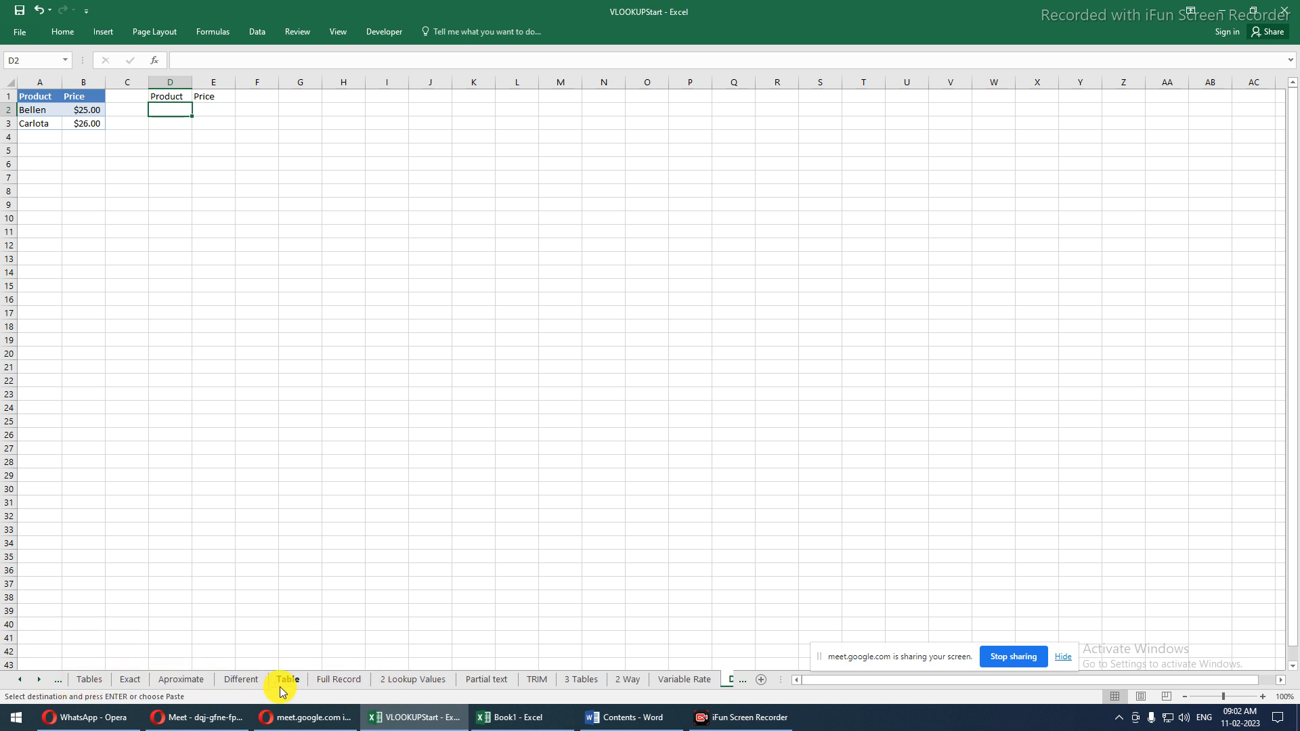
click(252, 681)
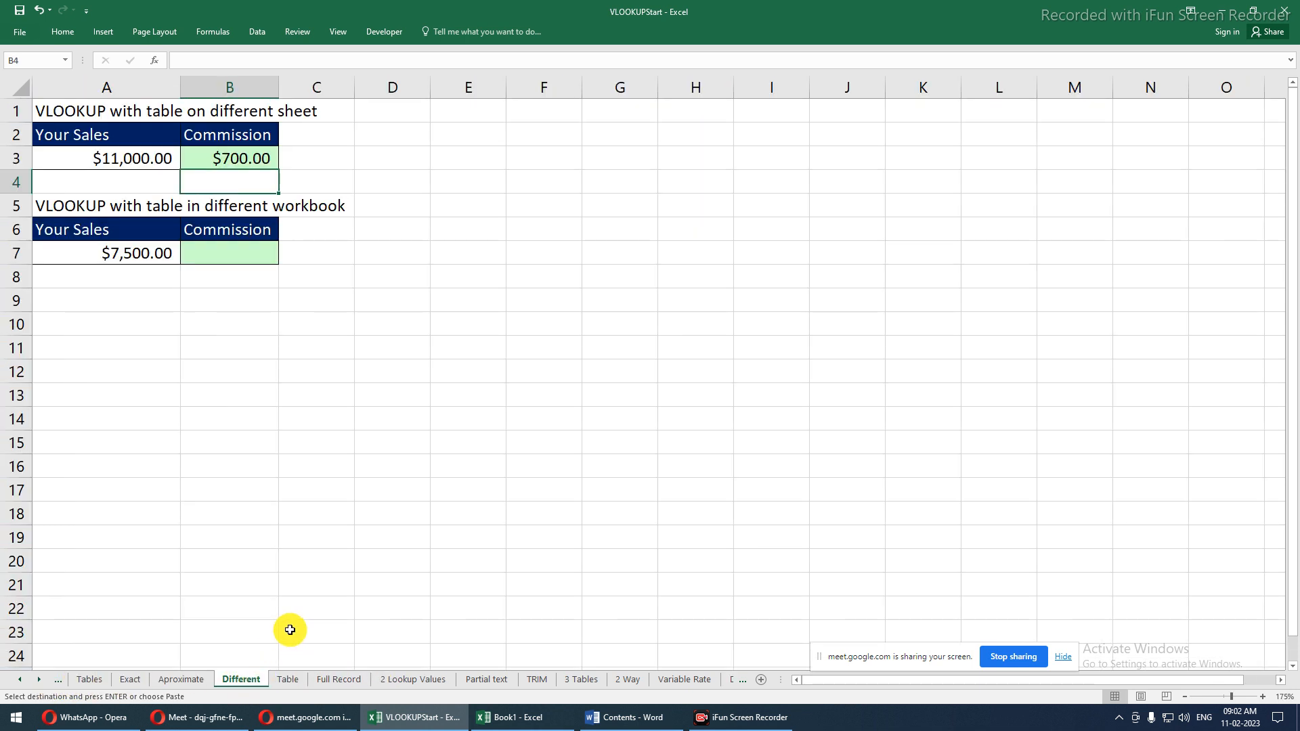
click(251, 466)
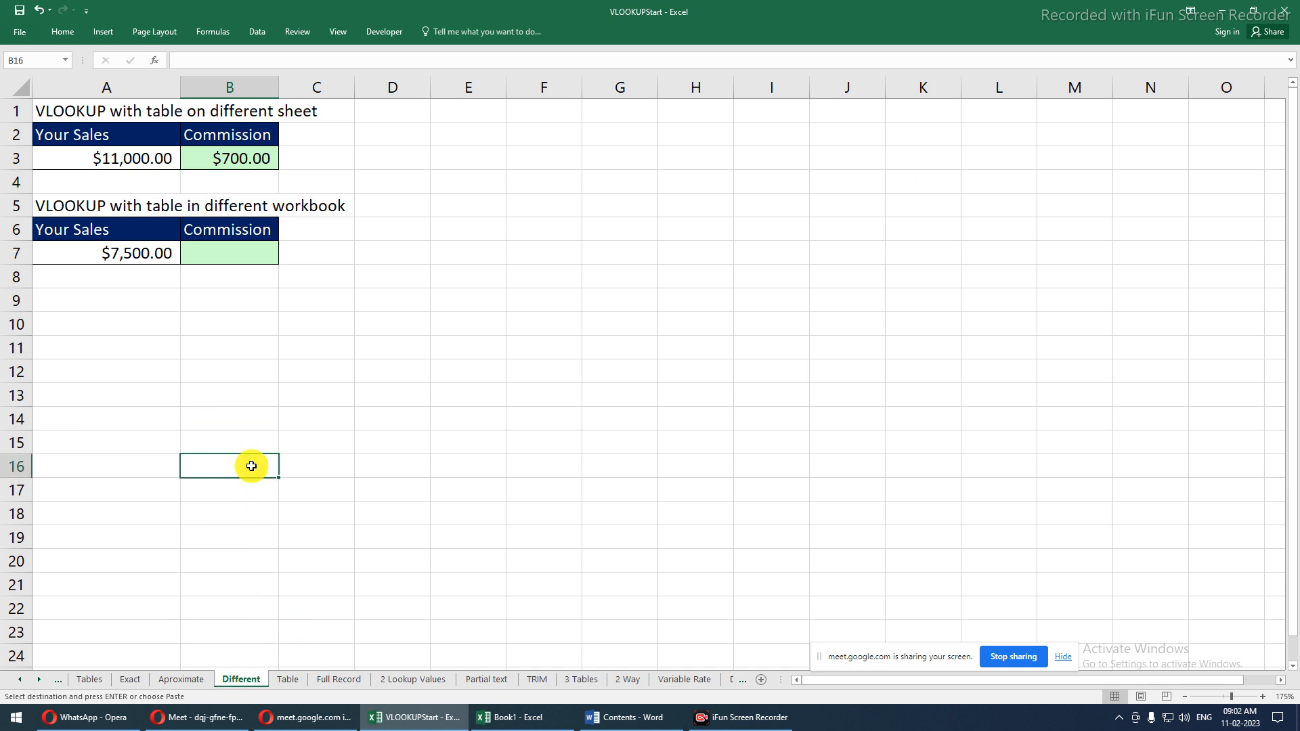
click(545, 722)
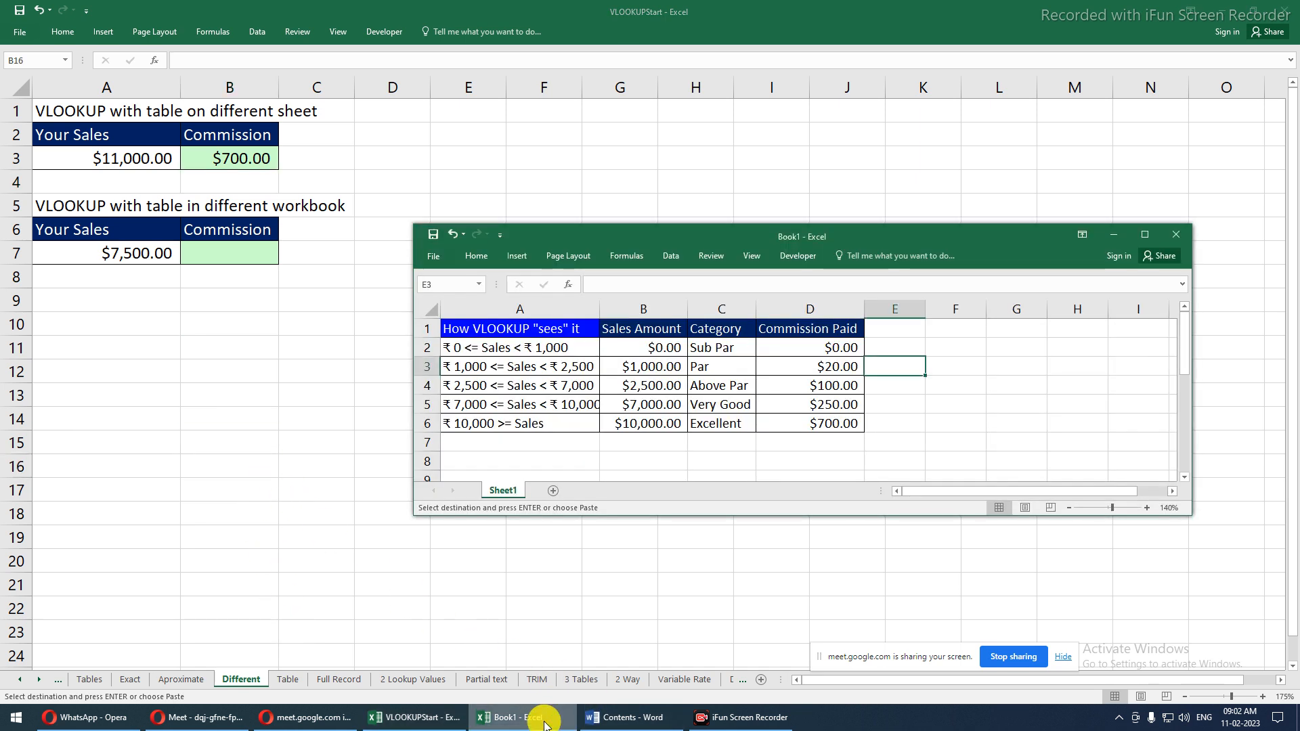
drag(675, 224, 680, 151)
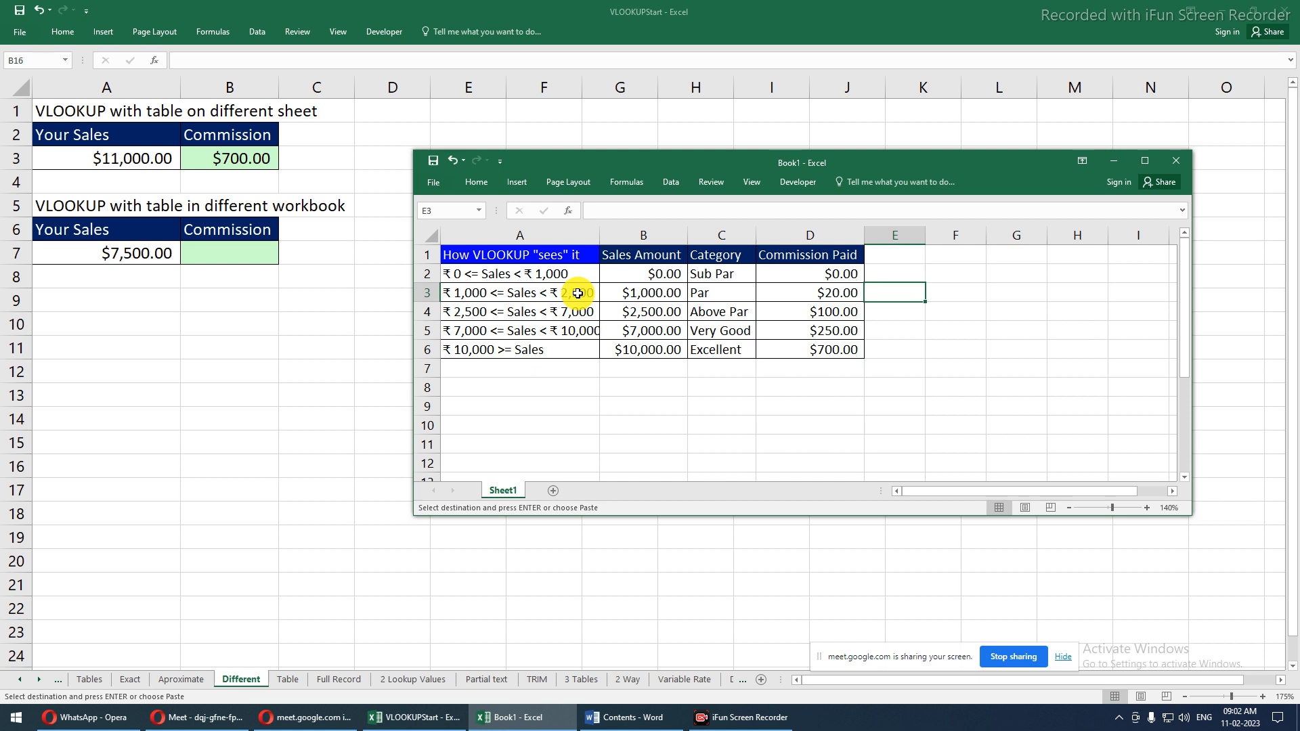
Examine the Aproximate sheet reference in B3's VLOOKUP formula against that sheet, and cancel the formula edit back on the Different sheet
click(254, 155)
click(254, 155)
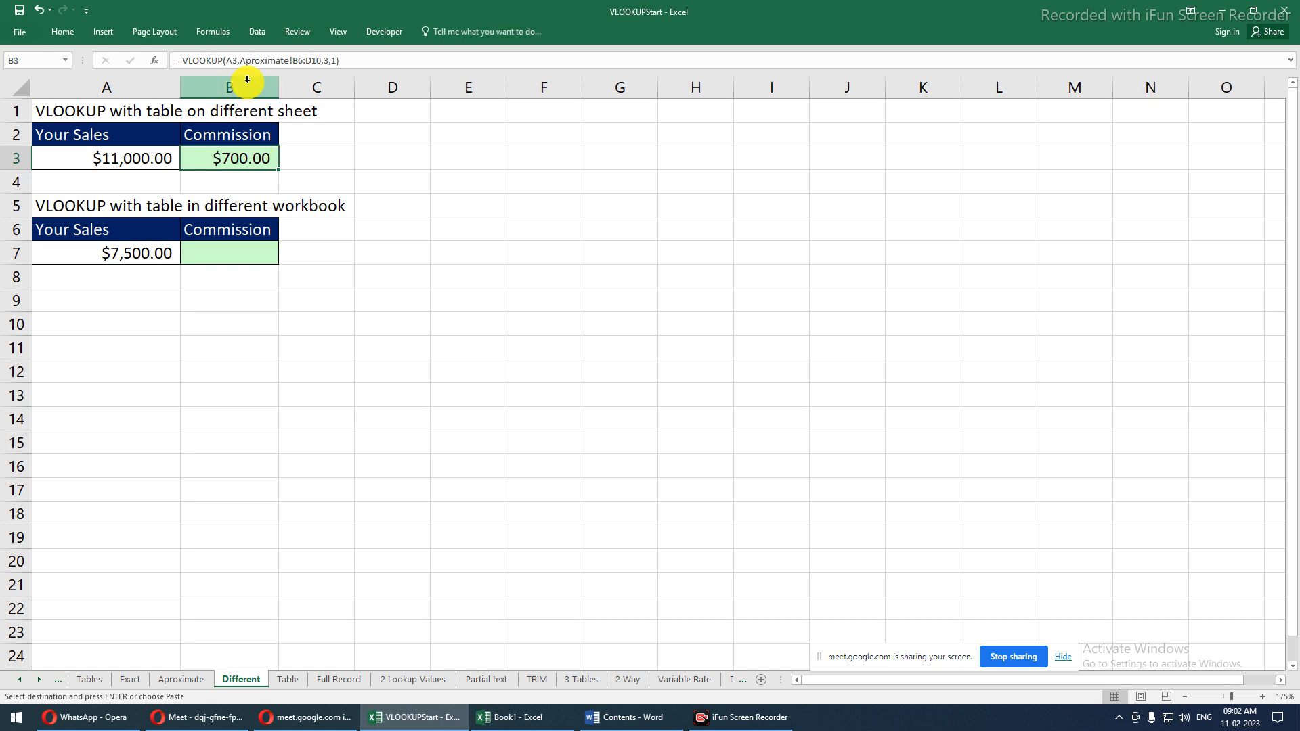
drag(240, 61, 292, 60)
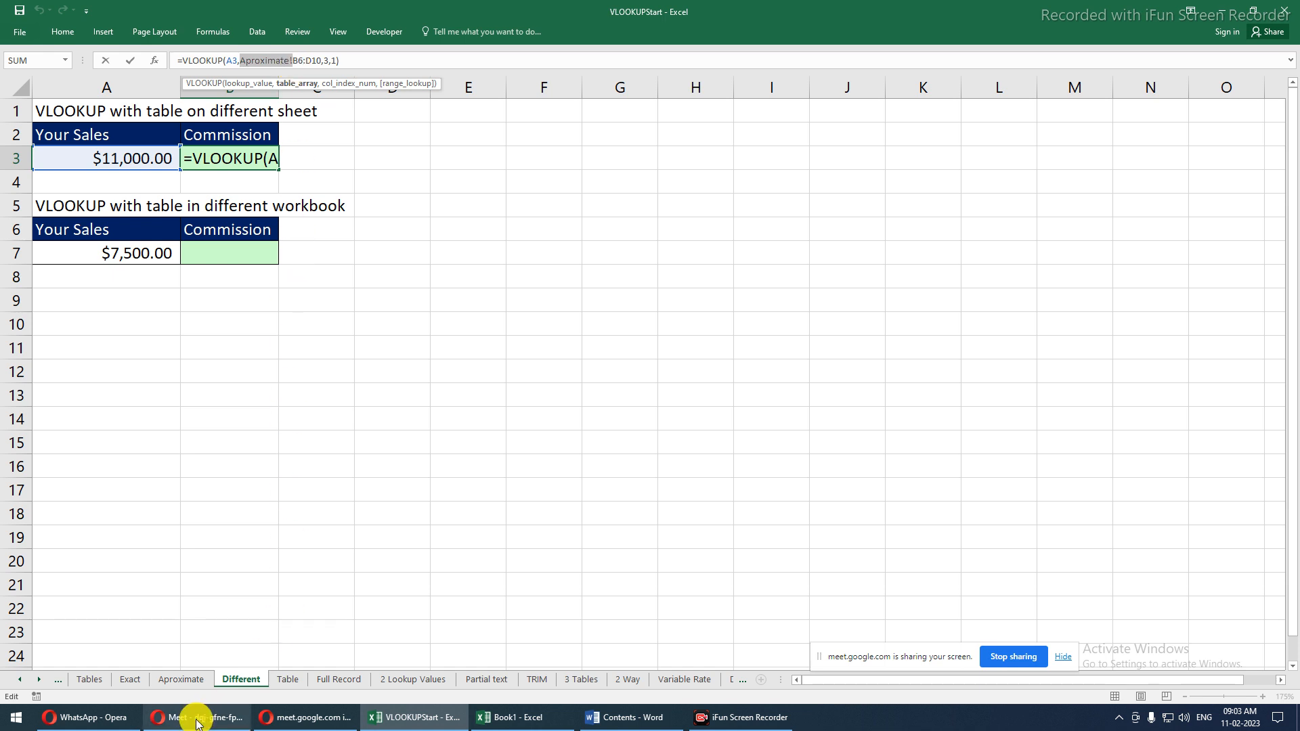
click(185, 685)
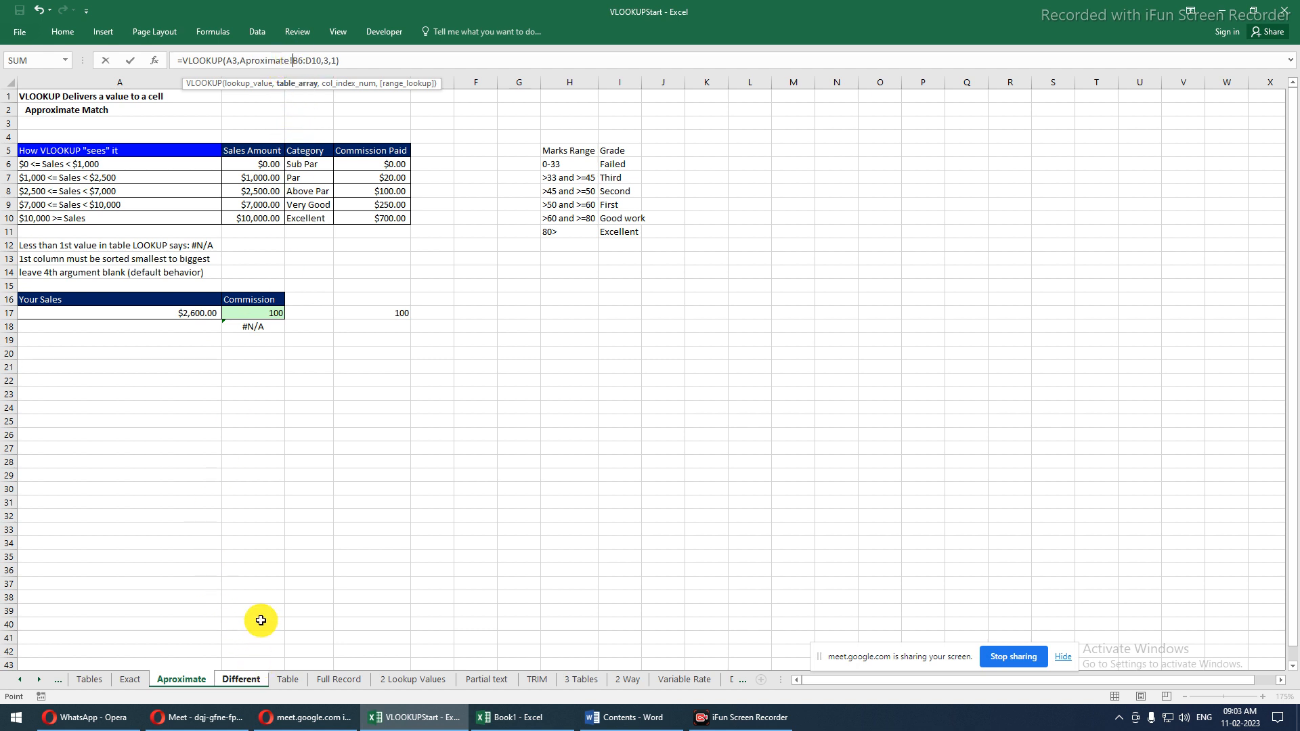
click(241, 62)
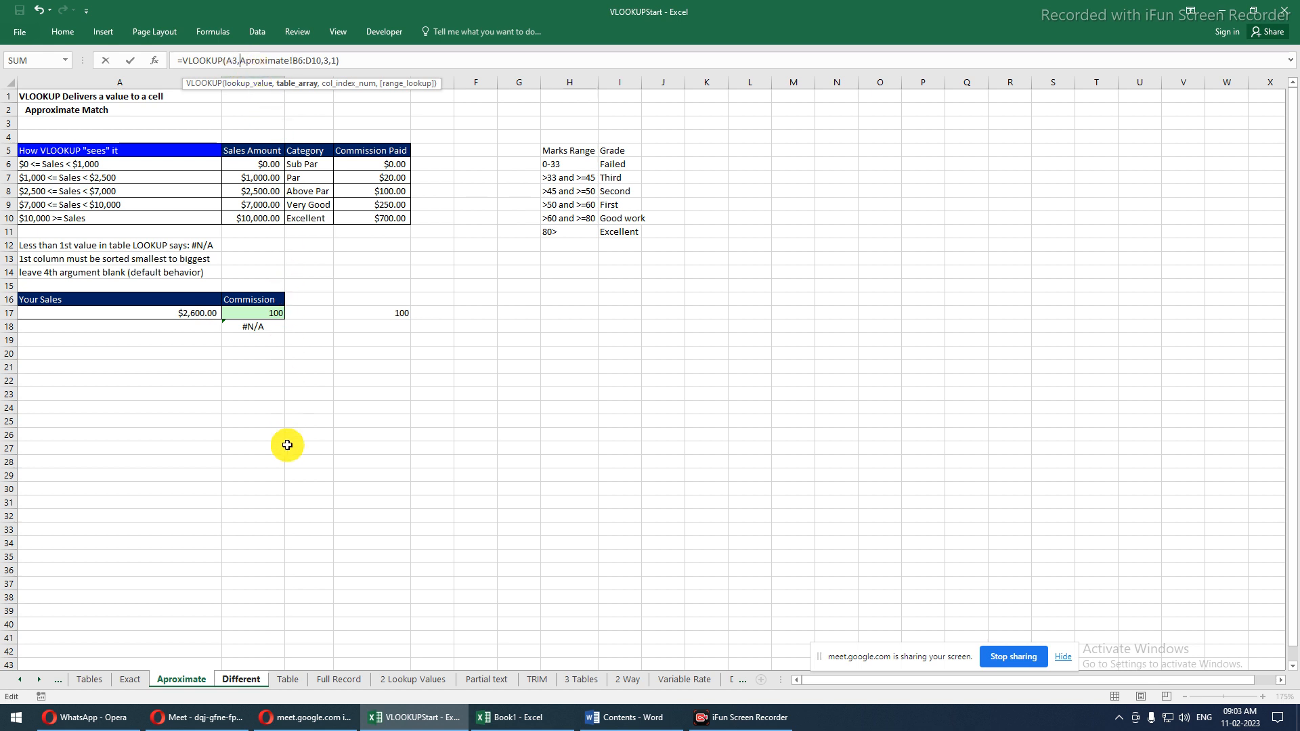
click(252, 680)
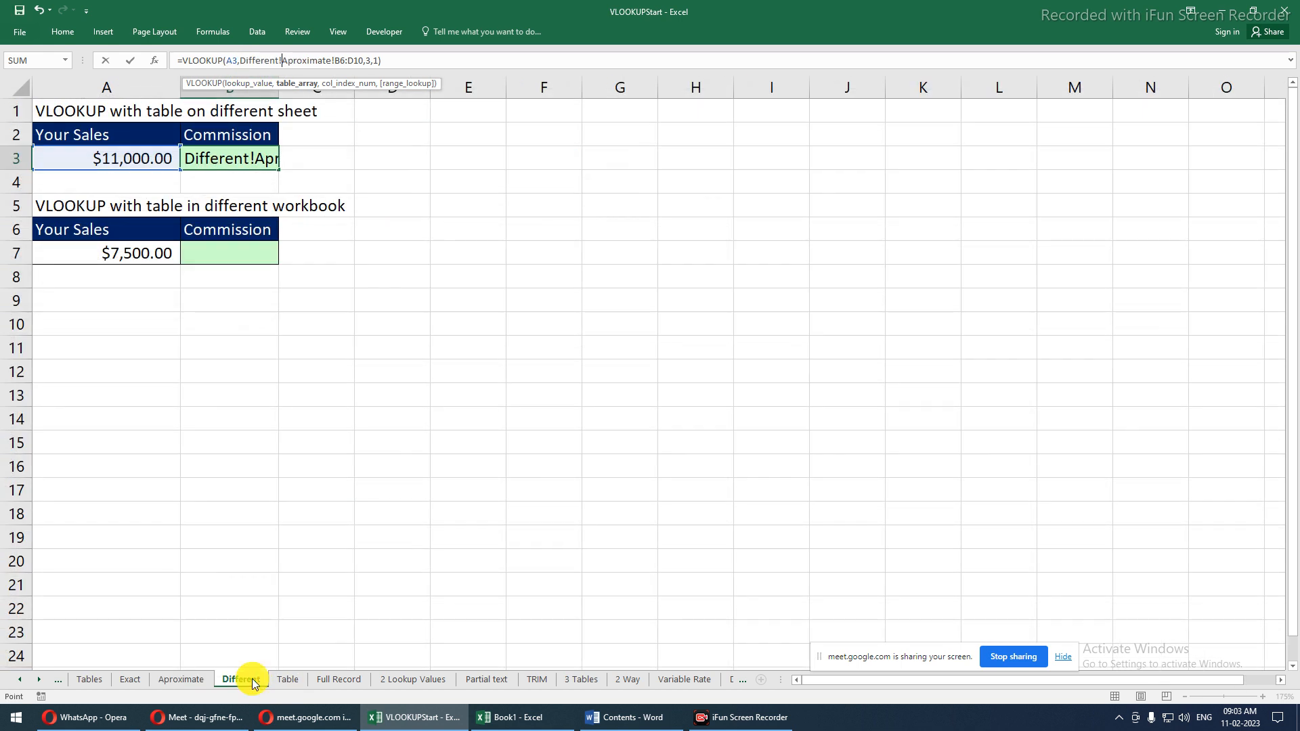
key(Escape)
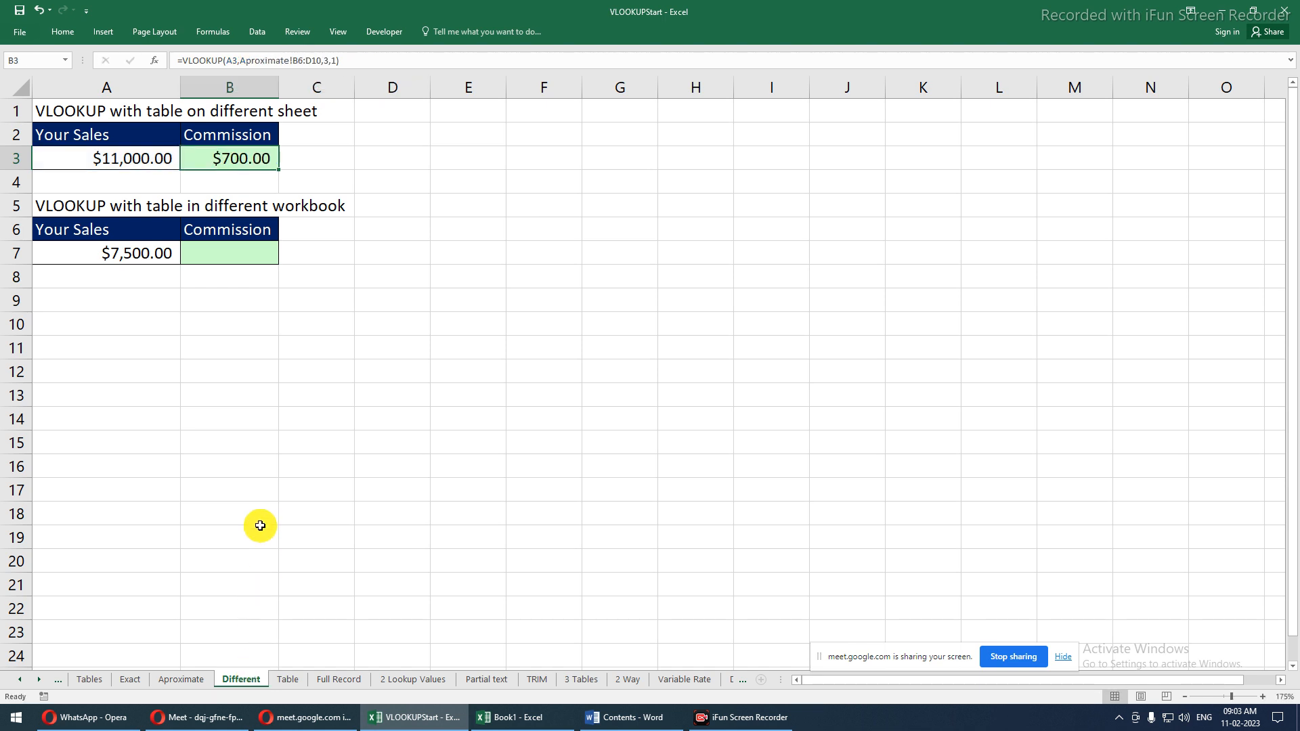
Start a VLOOKUP in B7 of the Different sheet with lookup value A7 and the range B2:D6 of Book1's Sheet1 as table
click(226, 258)
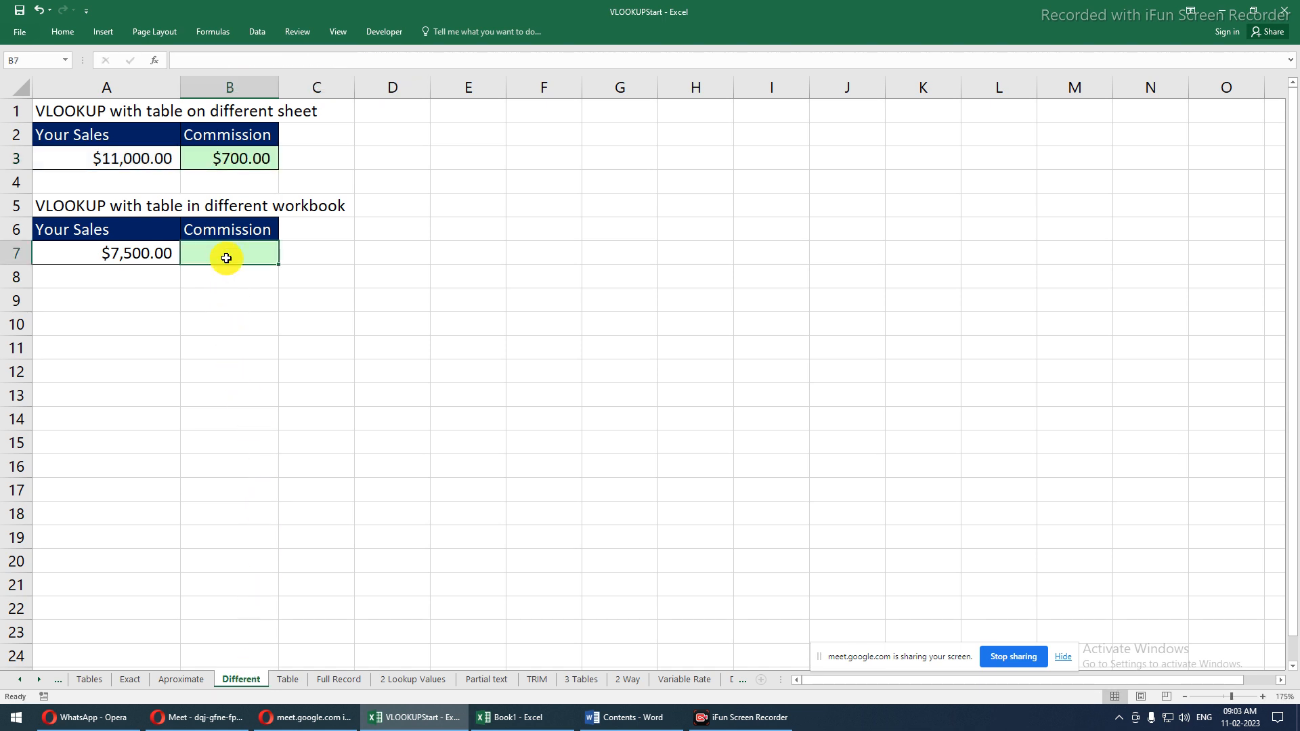
text(=vlo)
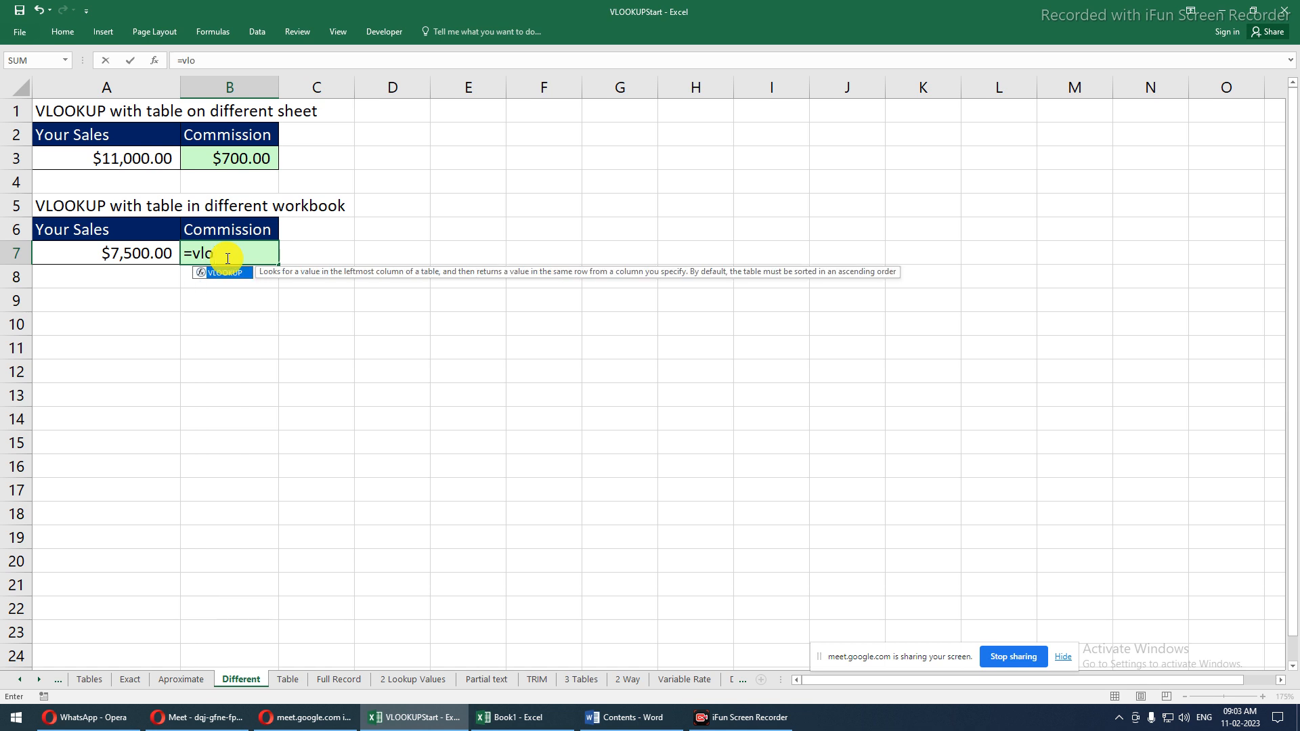
key(Tab)
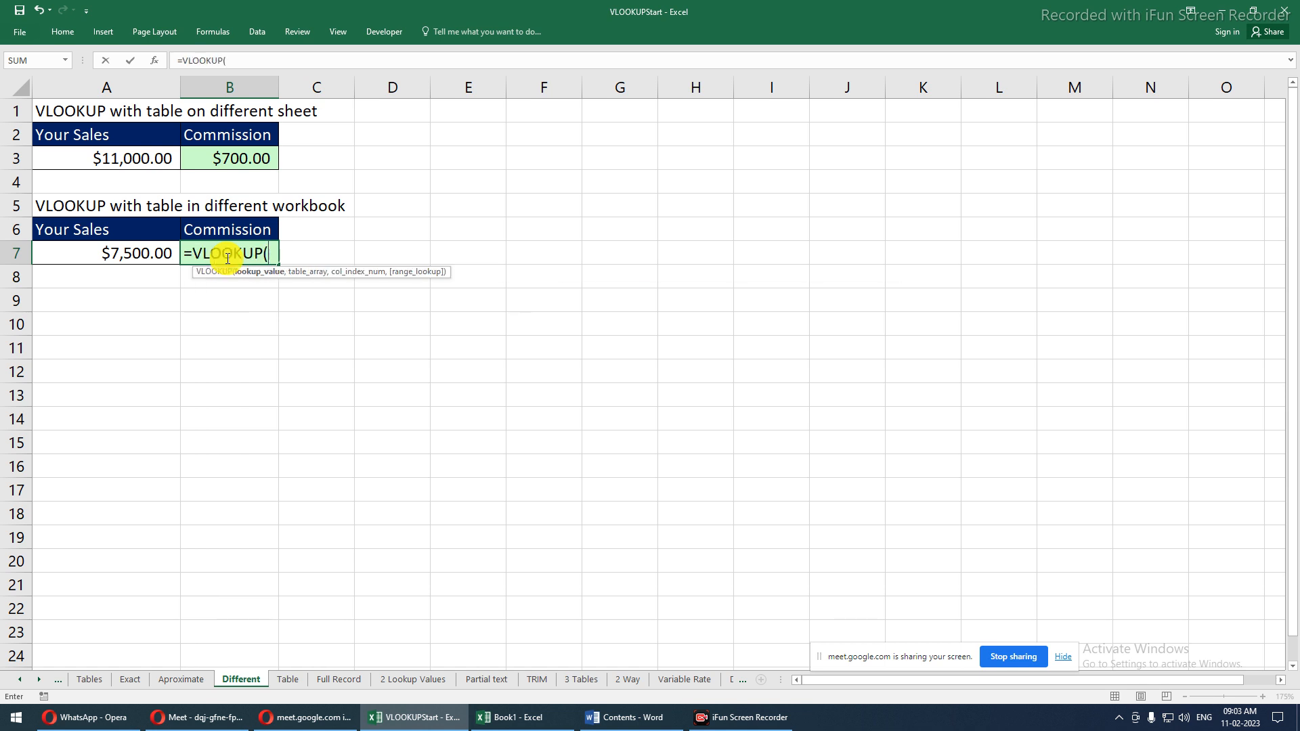
click(137, 253)
text(,)
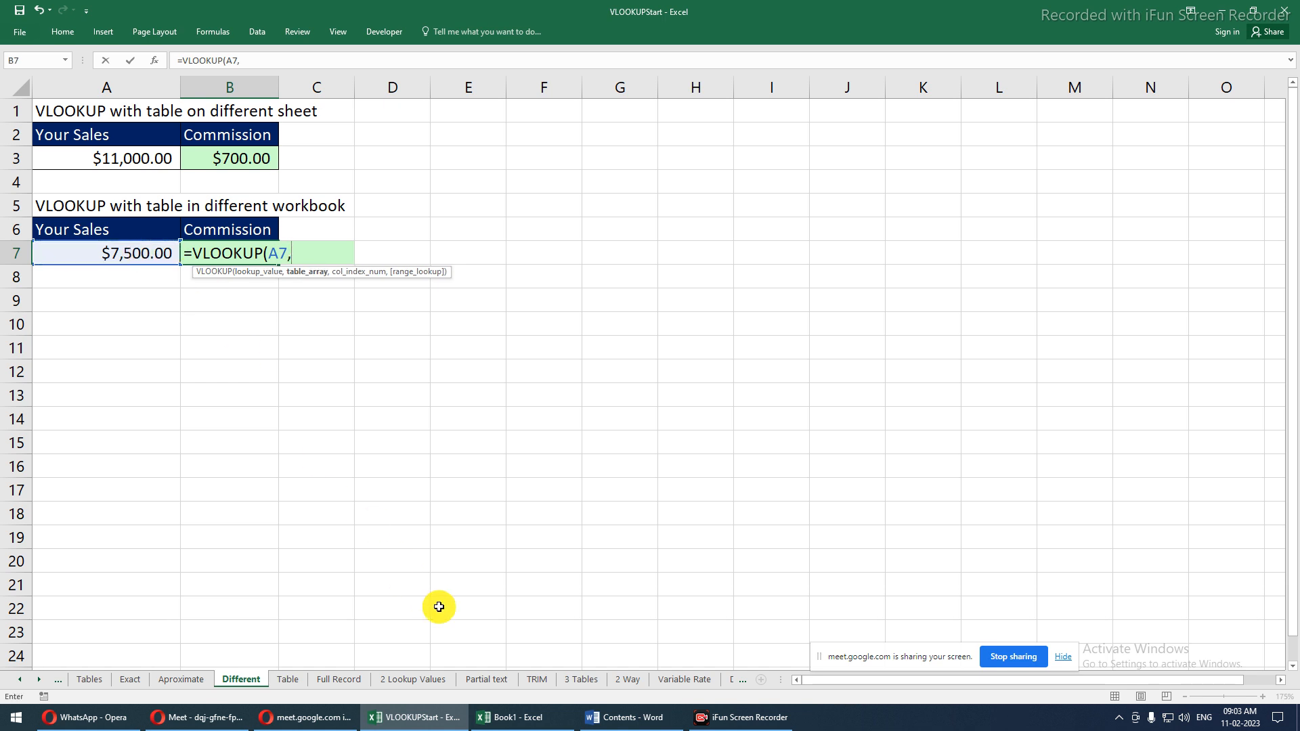
click(518, 718)
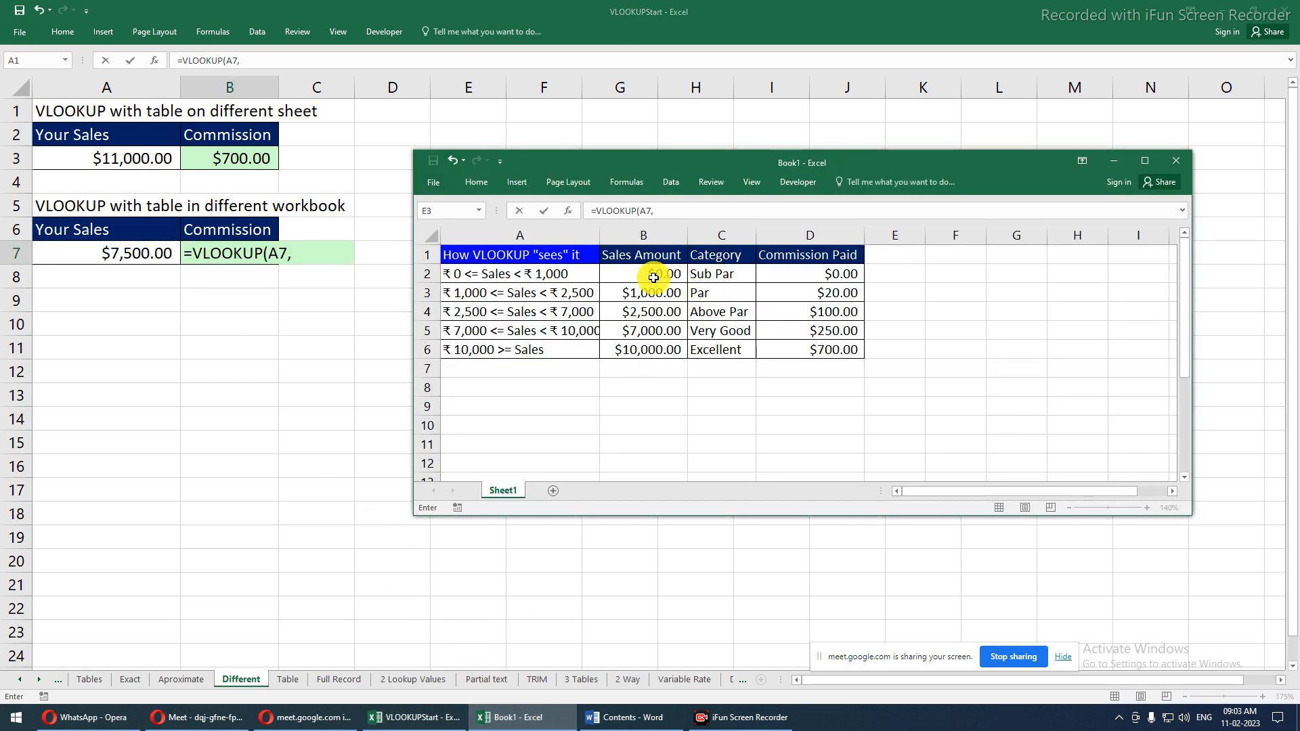
drag(643, 273, 773, 341)
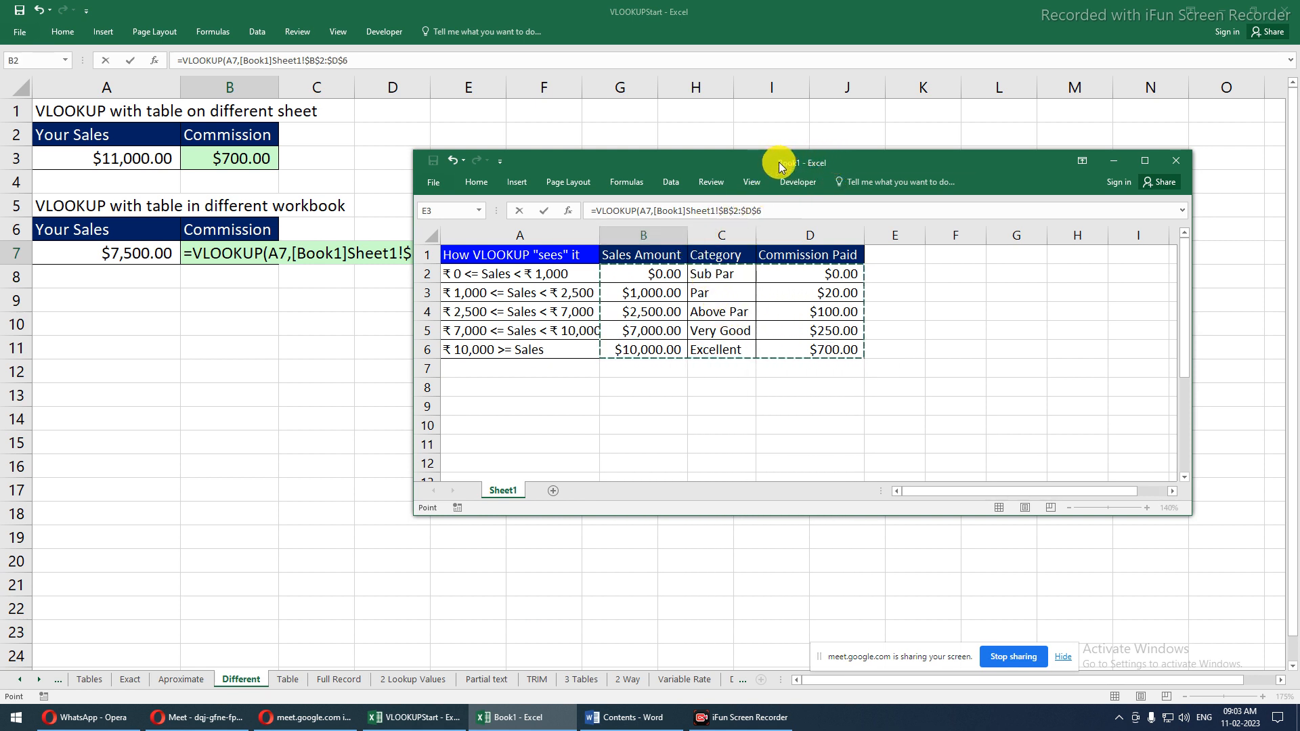
Highlight the [Book1] and Sheet names in the table reference, and complete B7's VLOOKUP with column index 3 and range lookup 1
drag(655, 212, 688, 211)
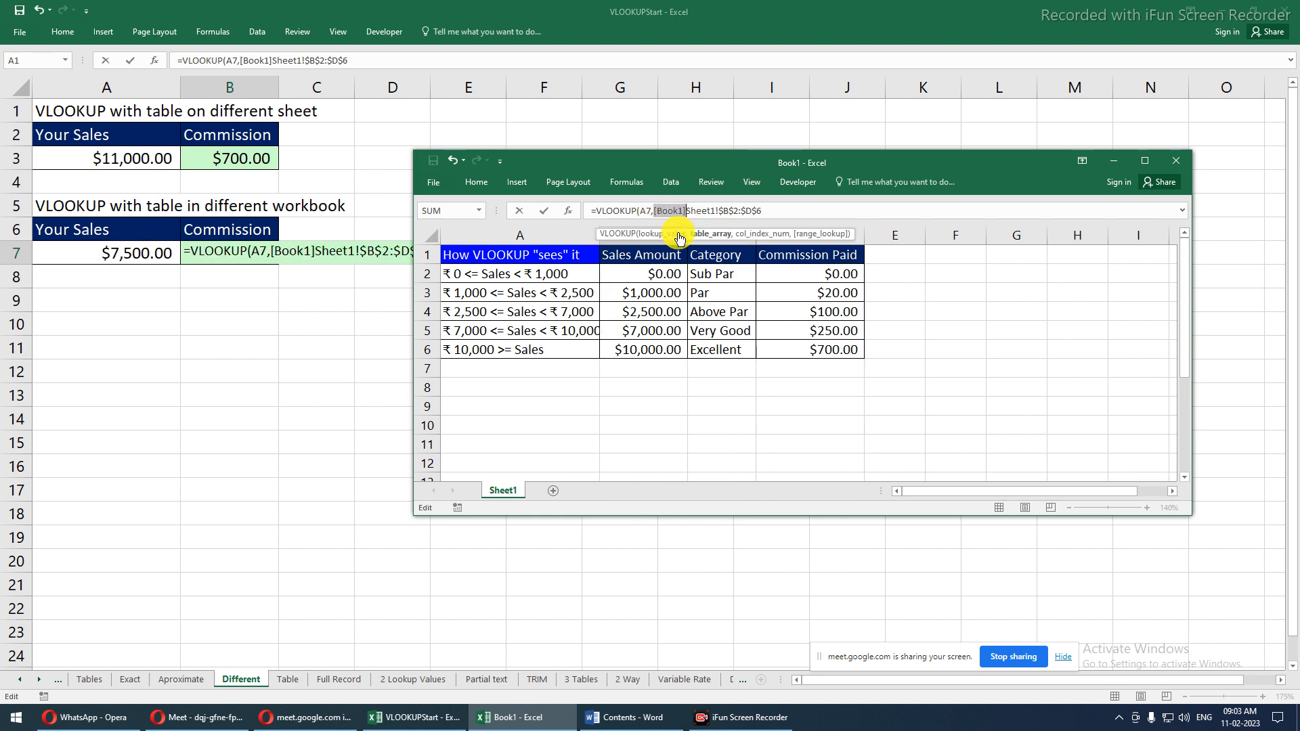
drag(685, 210, 716, 211)
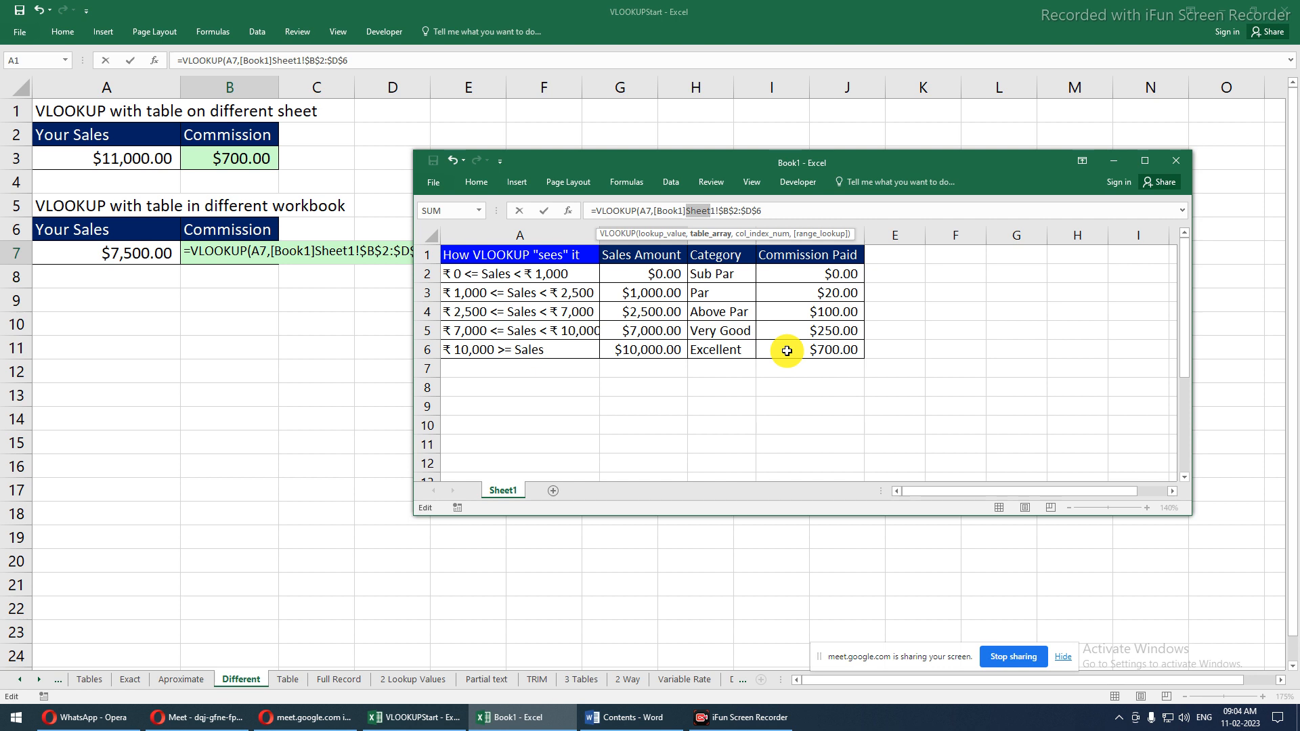
click(834, 213)
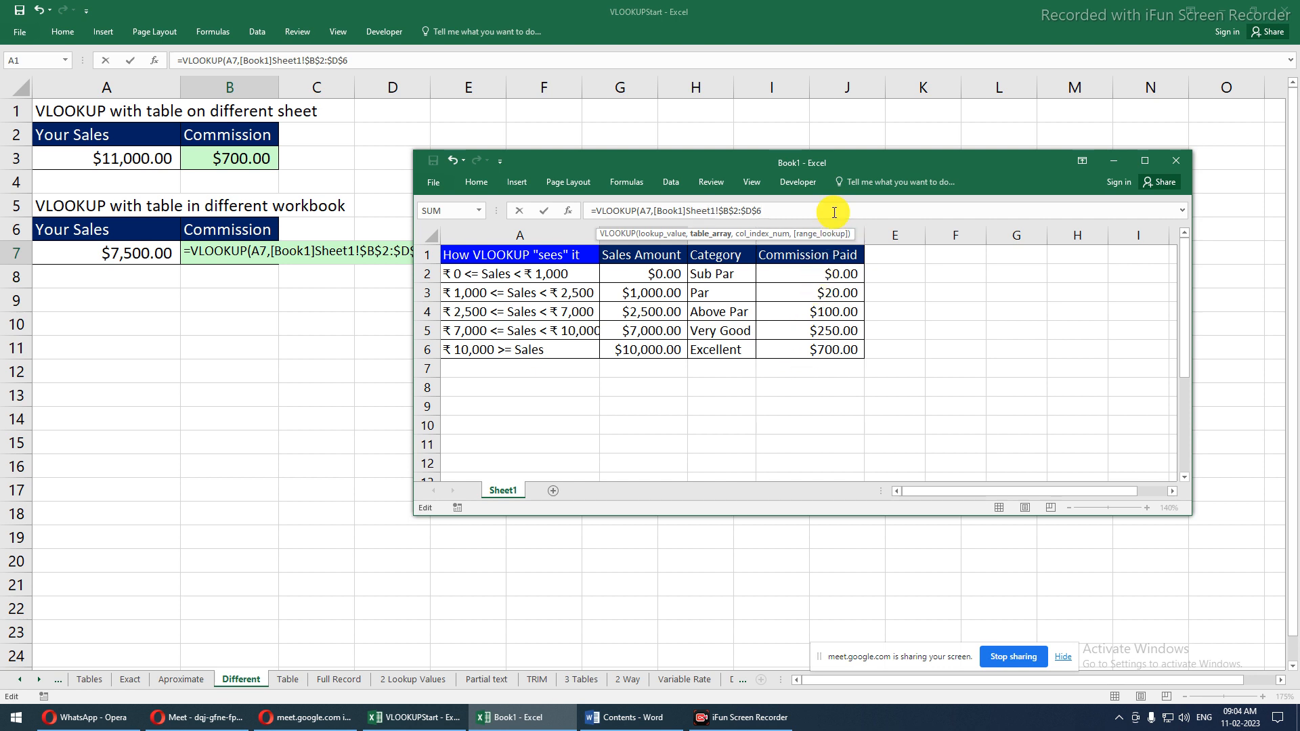
text(,)
text(3,)
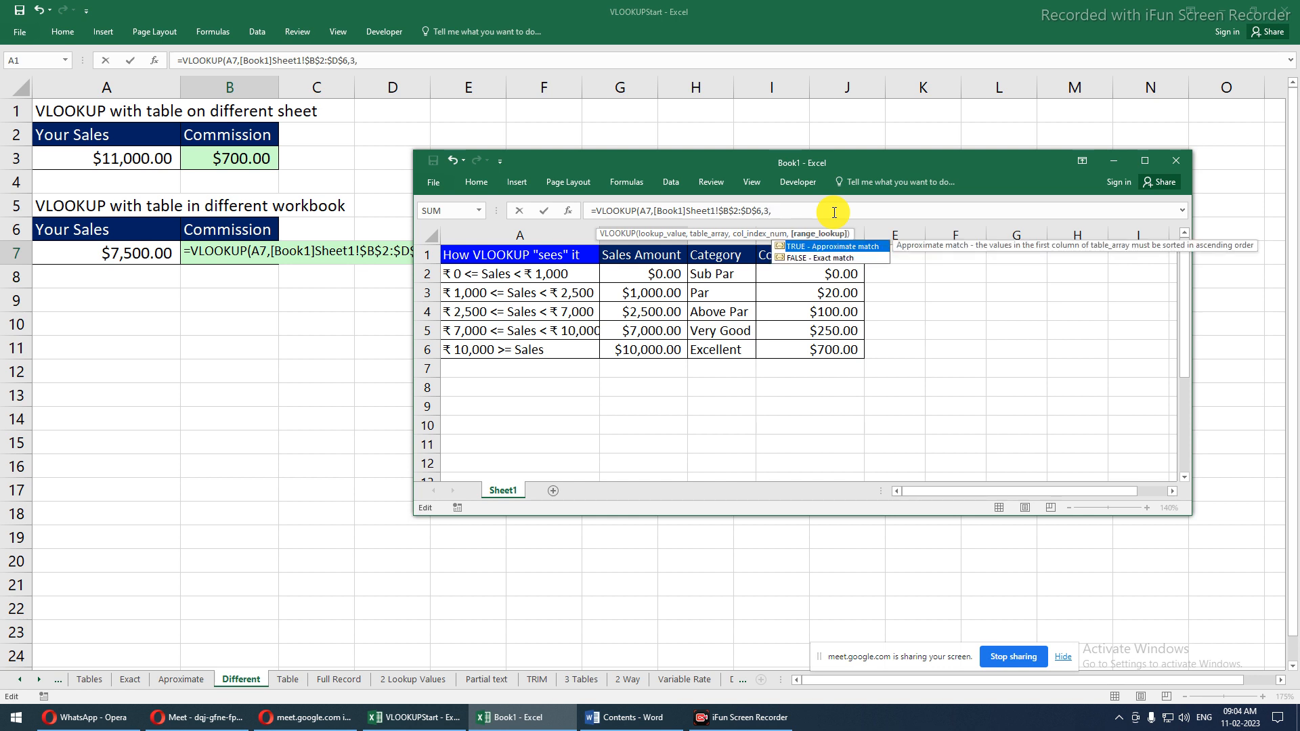
text(1)
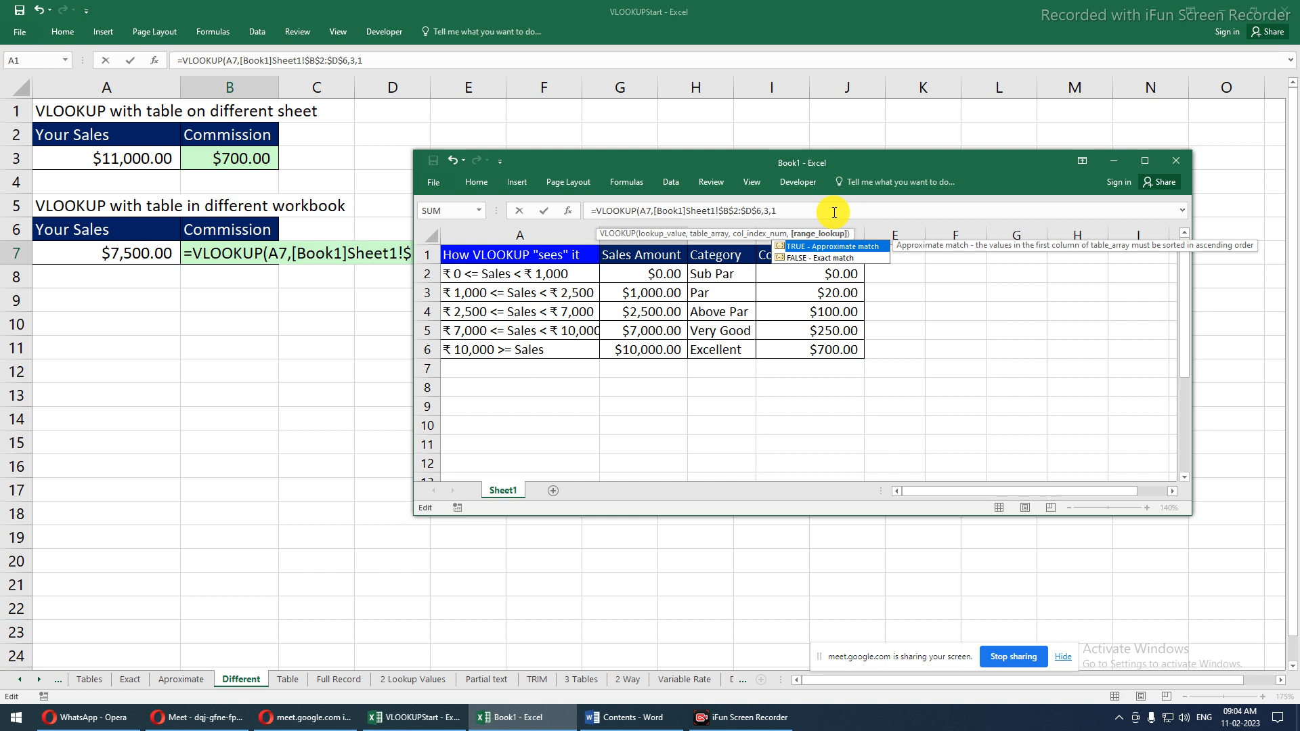
key(Return)
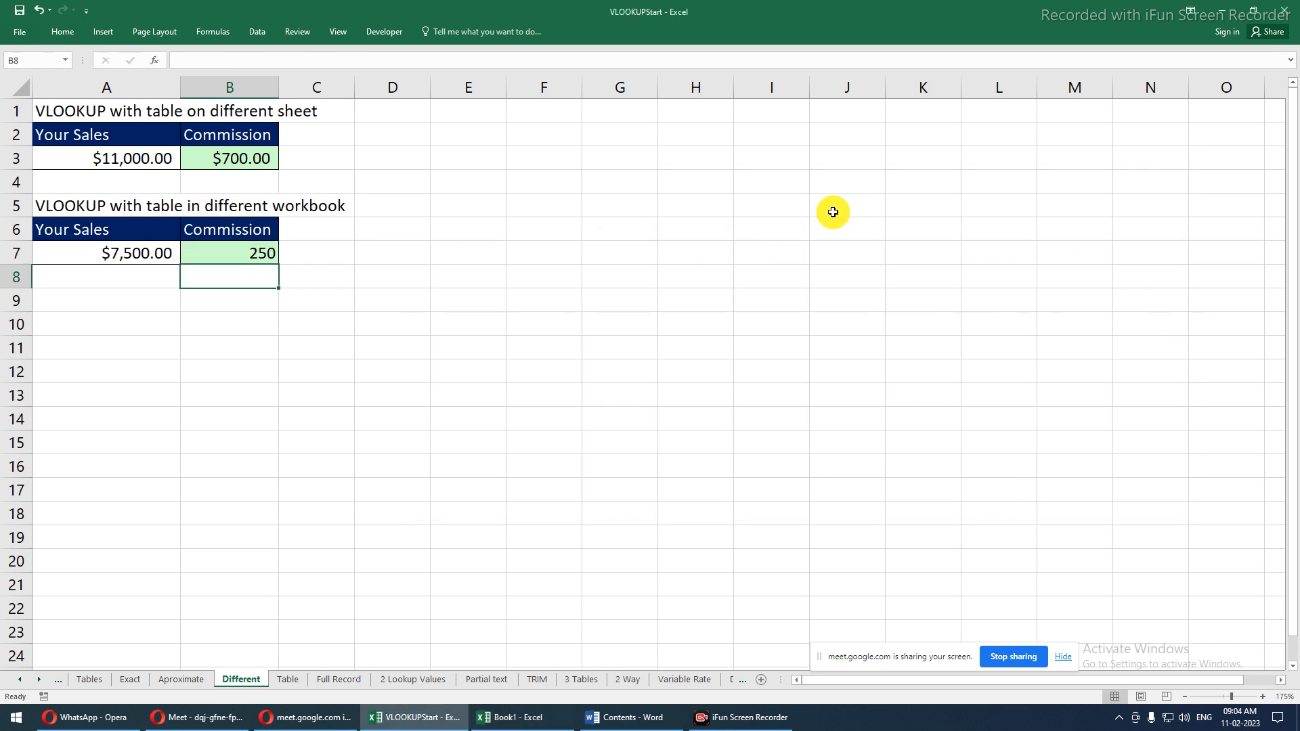
Review B7's formula beside the Book1 table and close Book1 without saving it
key(Up)
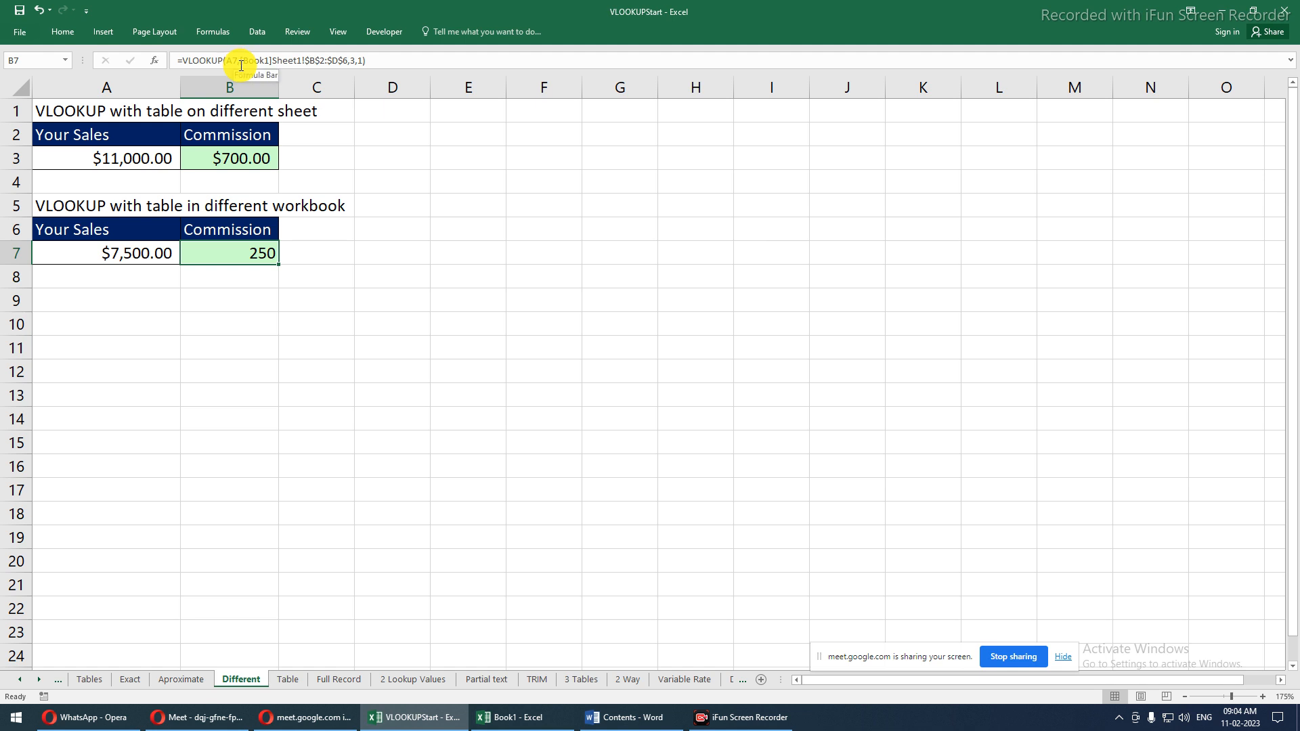
key(alt+Tab)
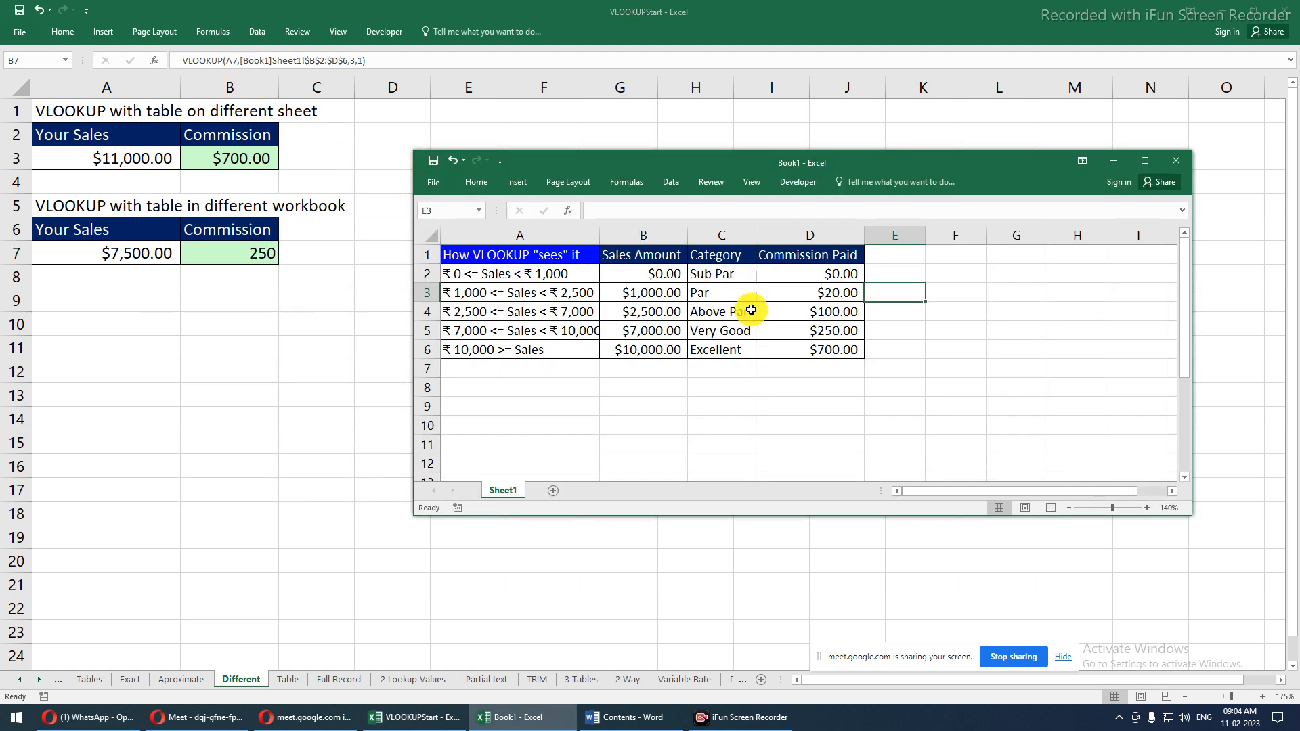
click(778, 350)
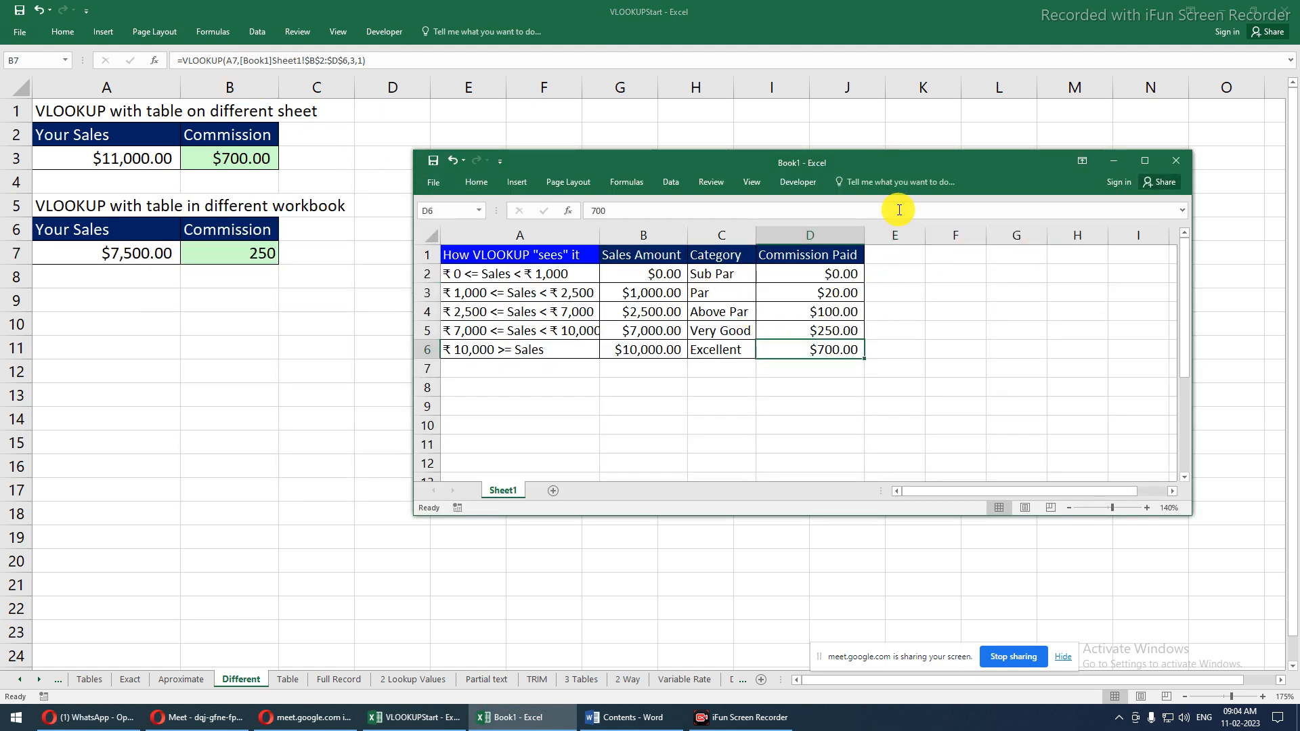
click(1170, 166)
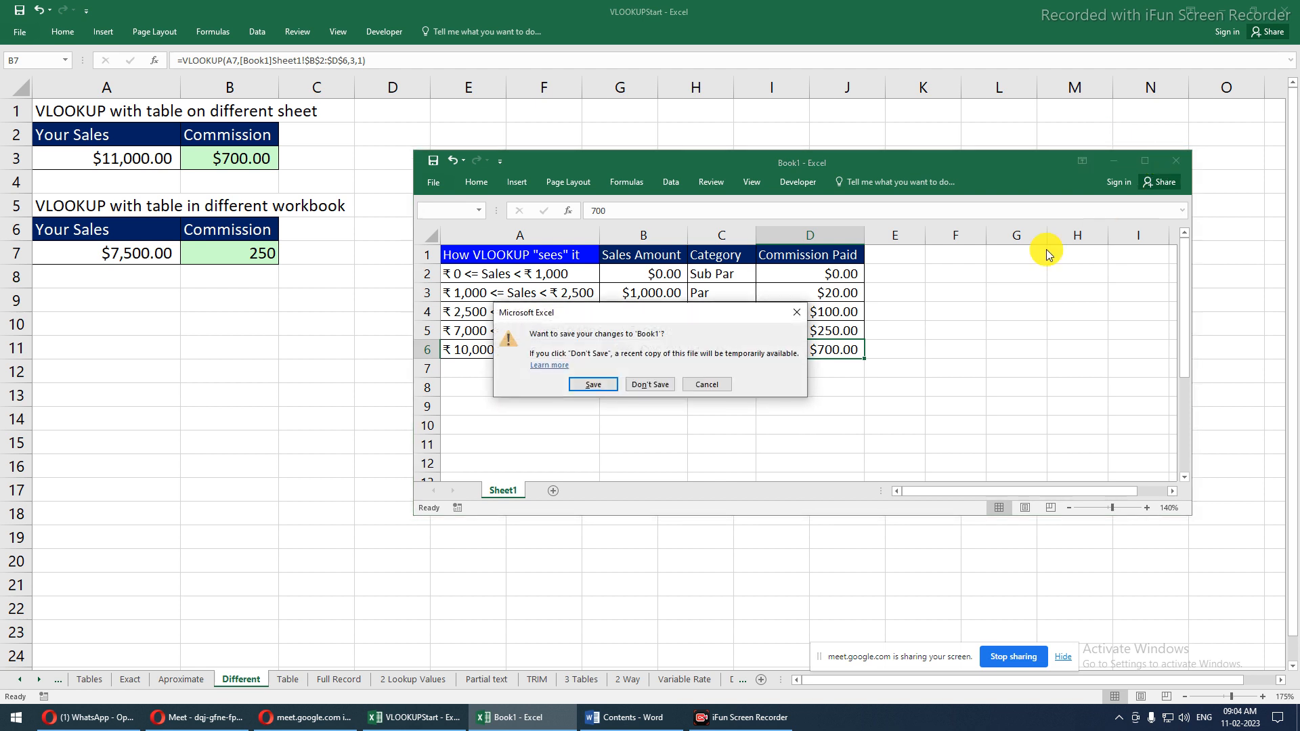
click(662, 386)
Examine the Book1 reference in B7's VLOOKUP formula with the source workbook closed, and leave the formula without editing it
click(269, 295)
click(261, 253)
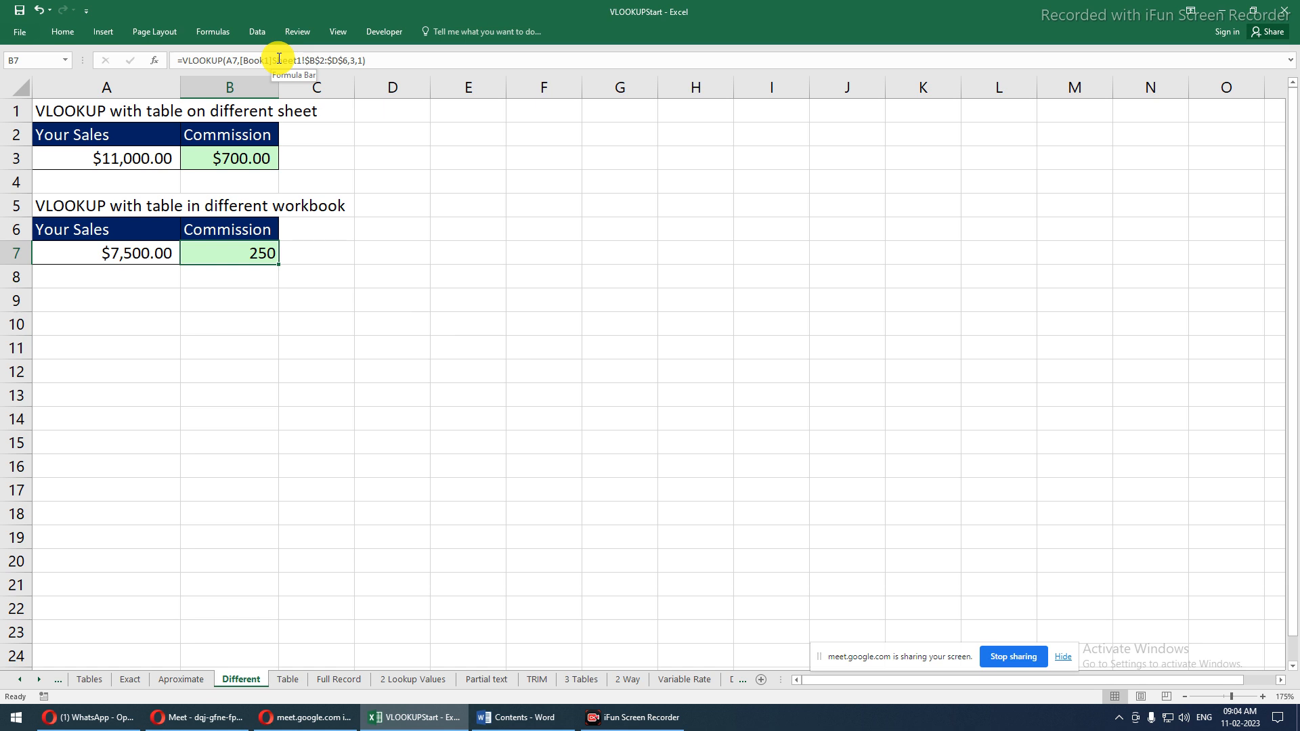
drag(238, 60, 369, 60)
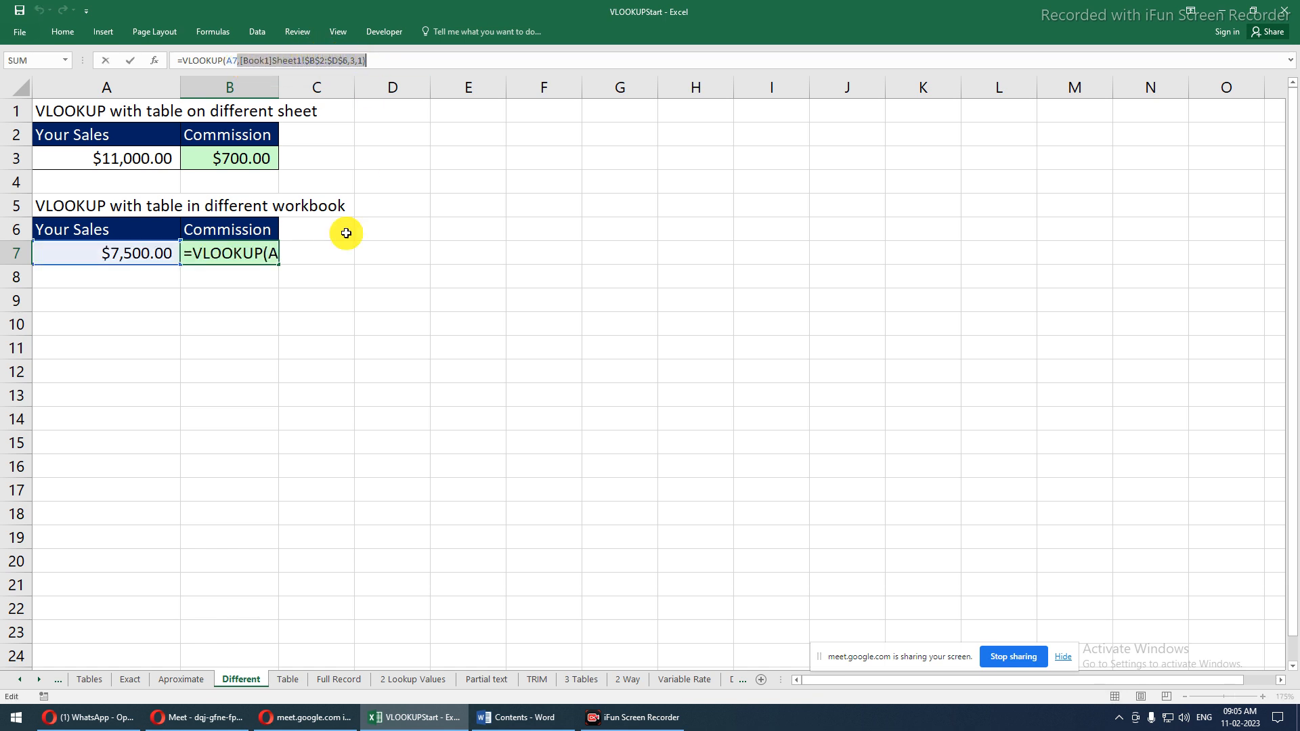
key(Escape)
click(334, 307)
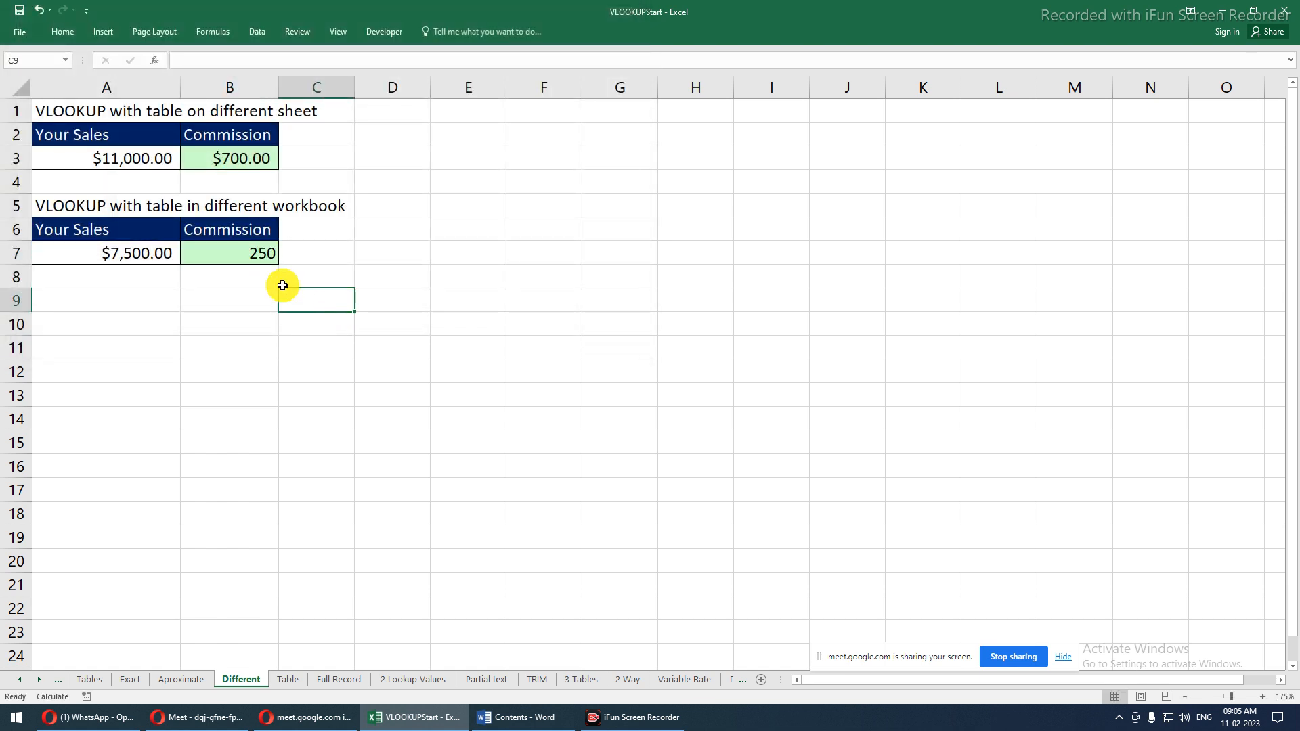
click(261, 252)
click(266, 306)
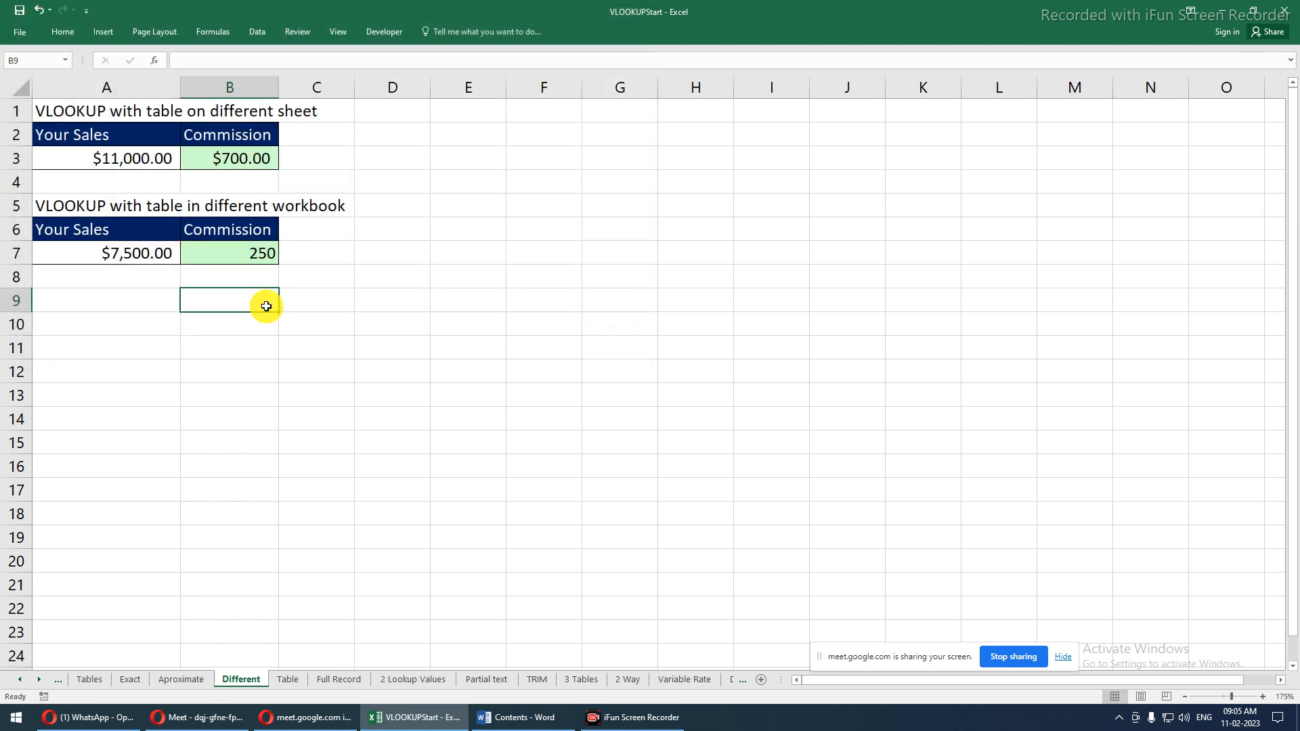
Close the VLOOKUPStart workbook, minimise the Contents document in Word, and reopen the workbook from the desktop
click(256, 252)
click(302, 253)
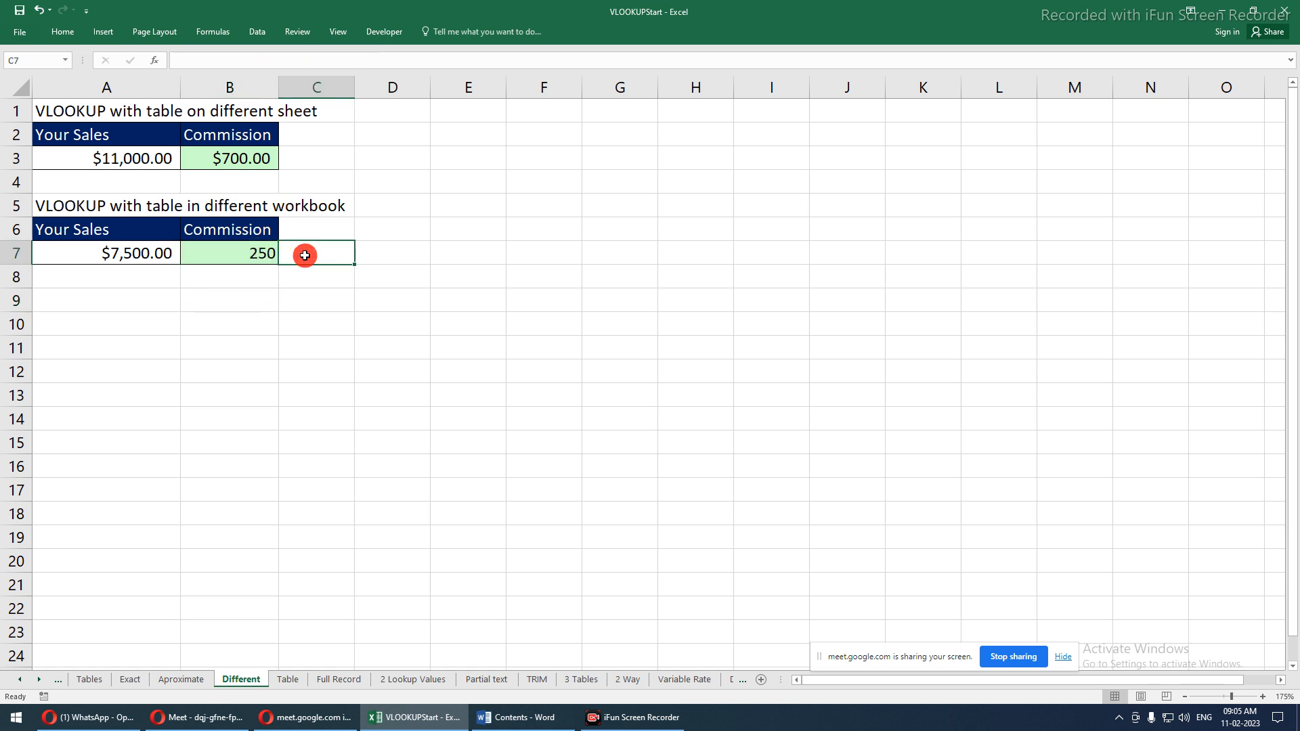
click(240, 257)
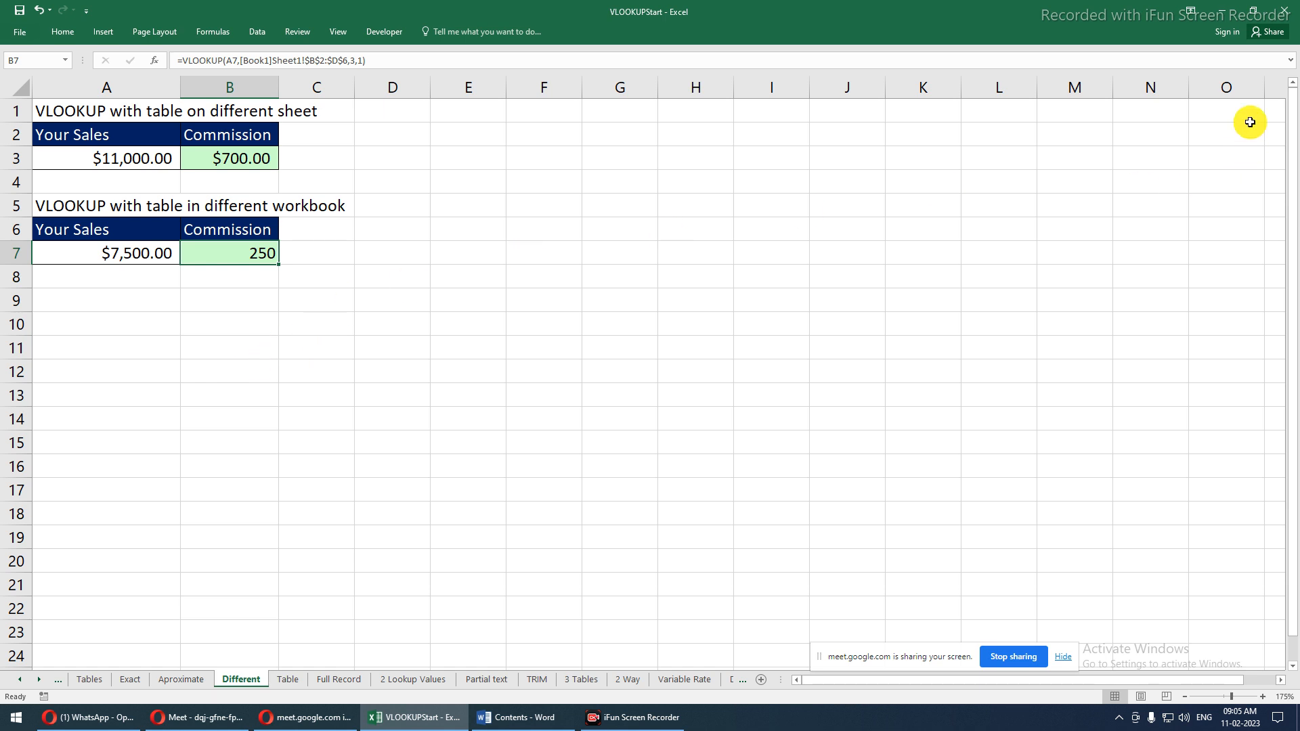
click(1286, 16)
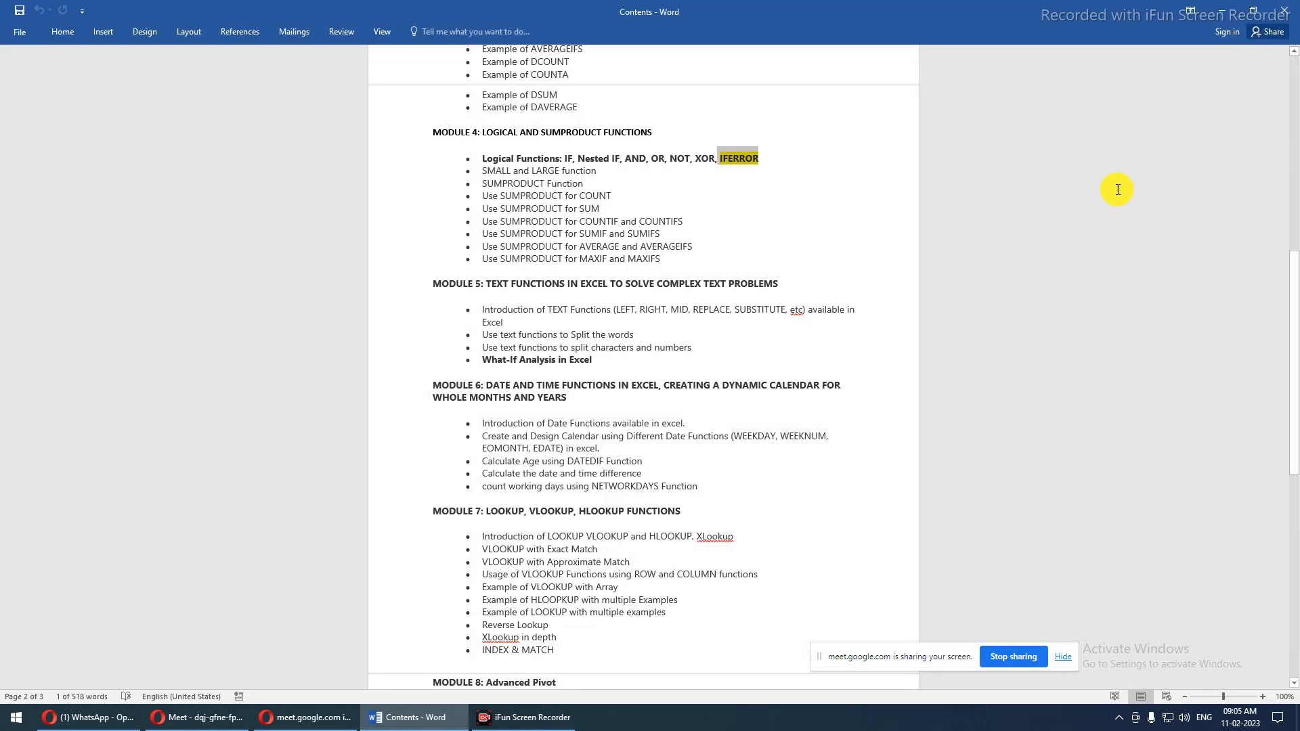
click(1218, 11)
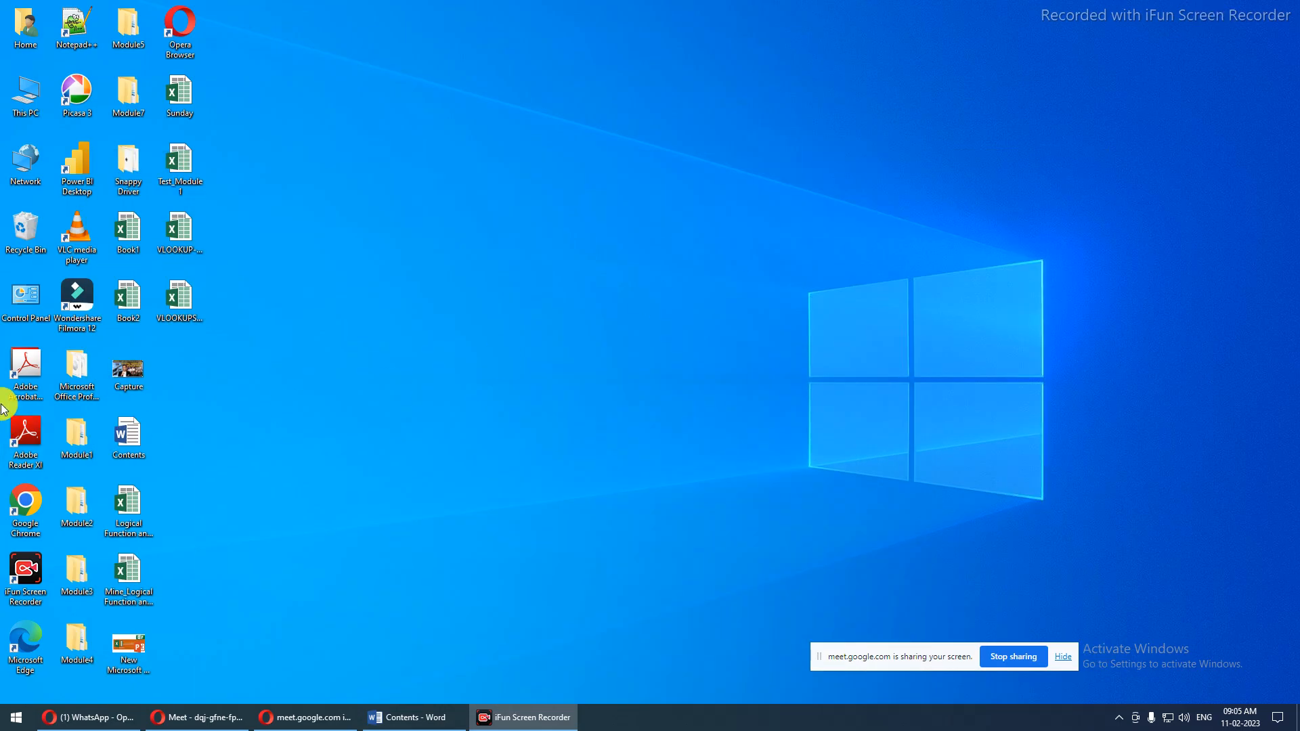
double_click(169, 302)
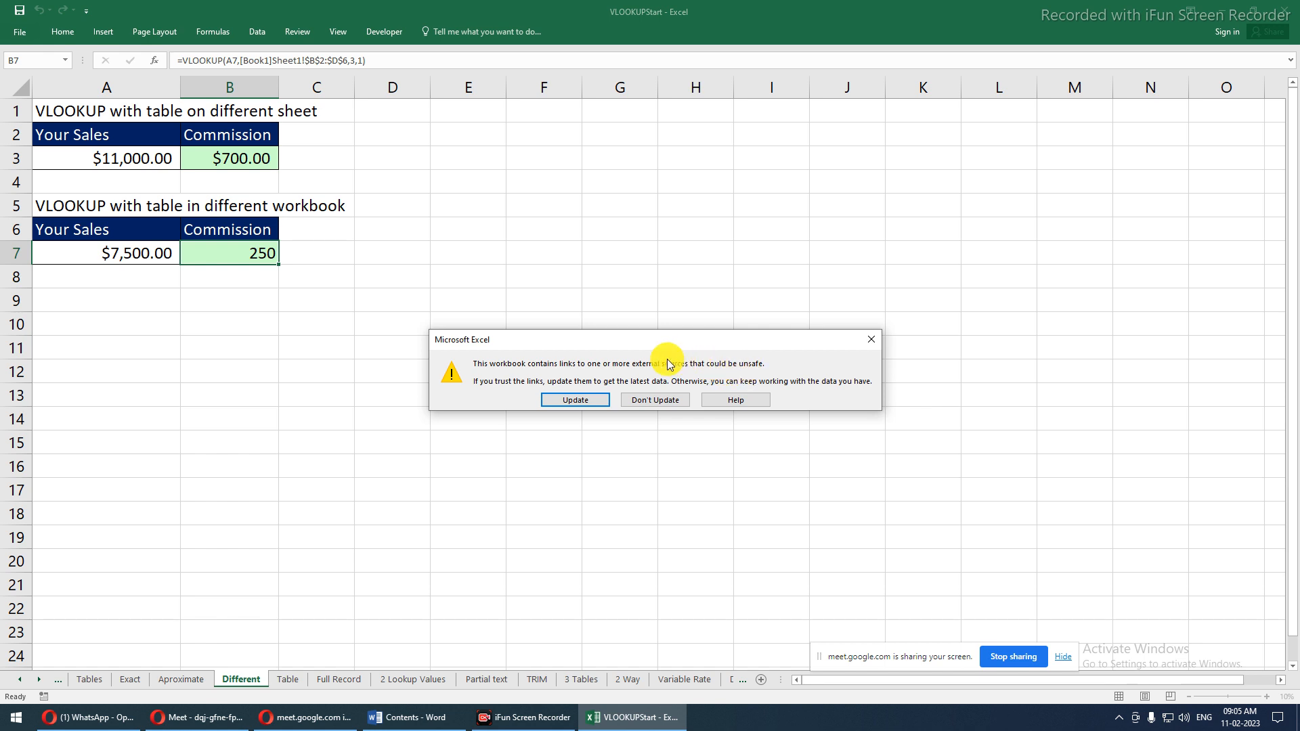
Try to update the workbook's external links, examine the Book1 source in Edit Links, and leave the link settings as they are
drag(578, 340, 588, 287)
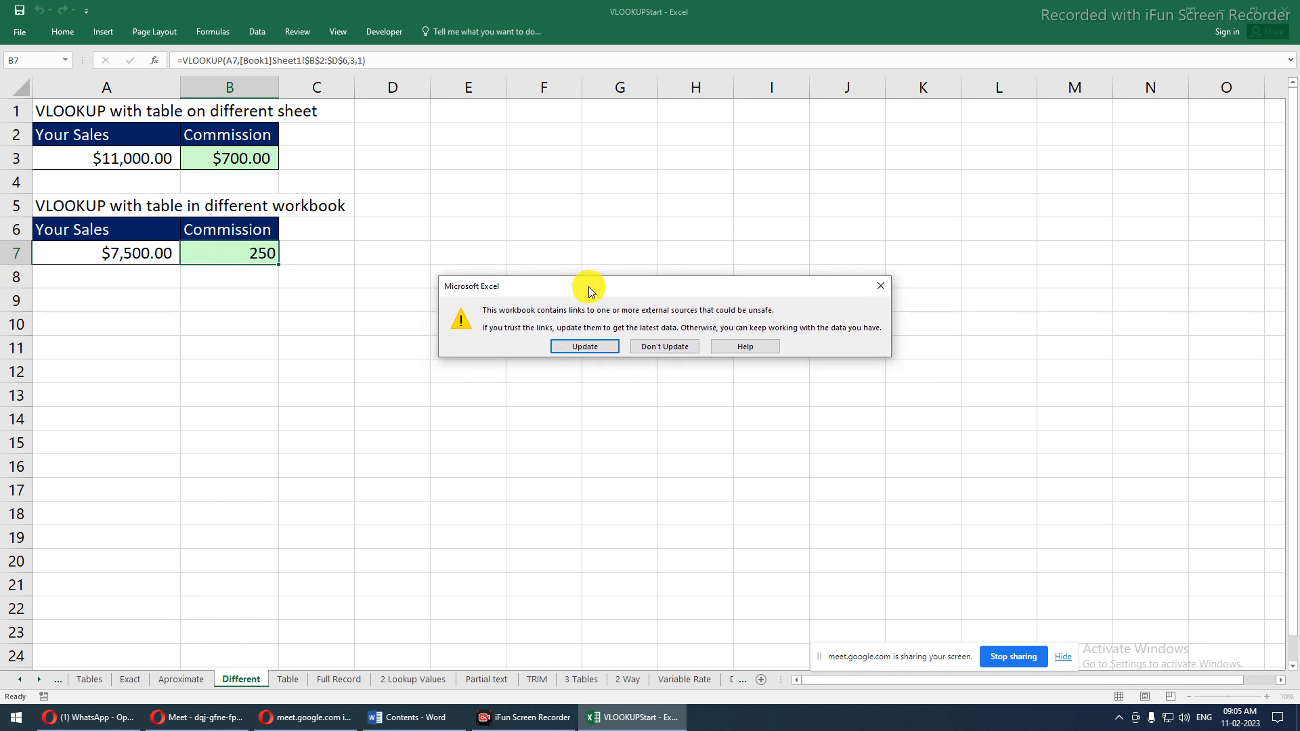
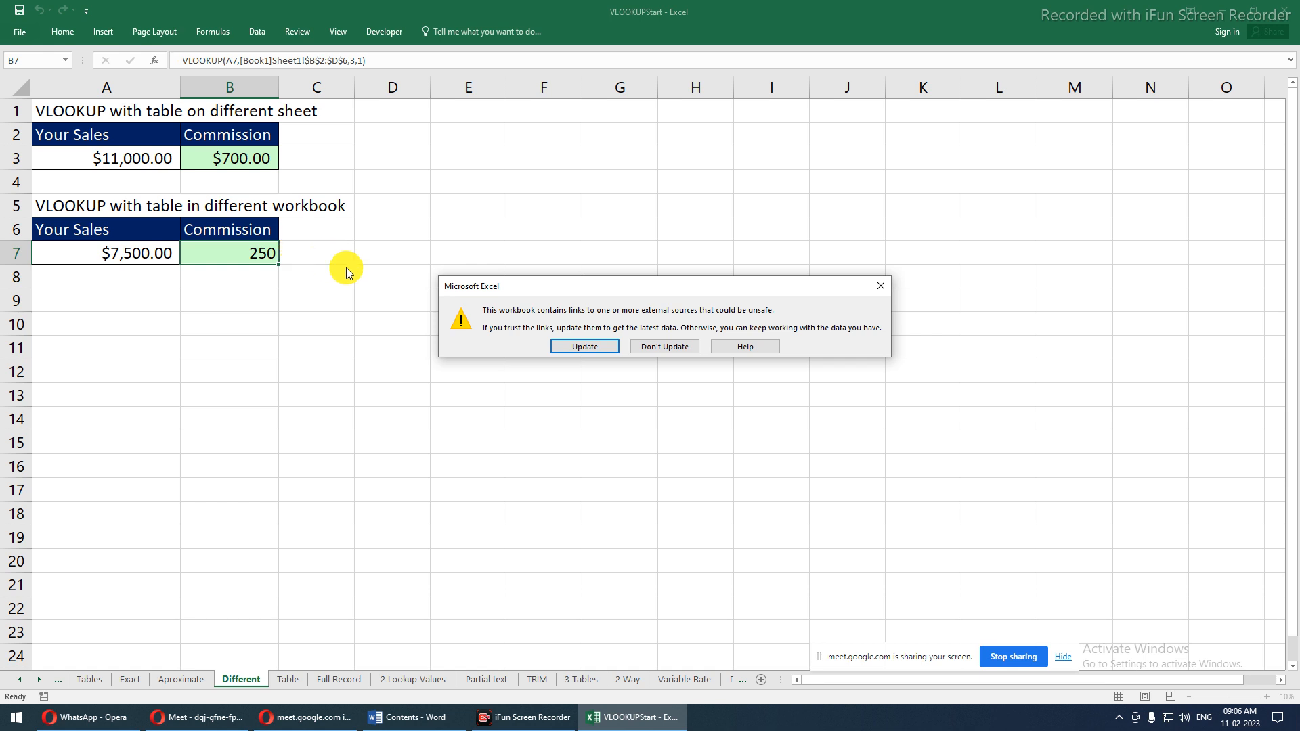
click(577, 348)
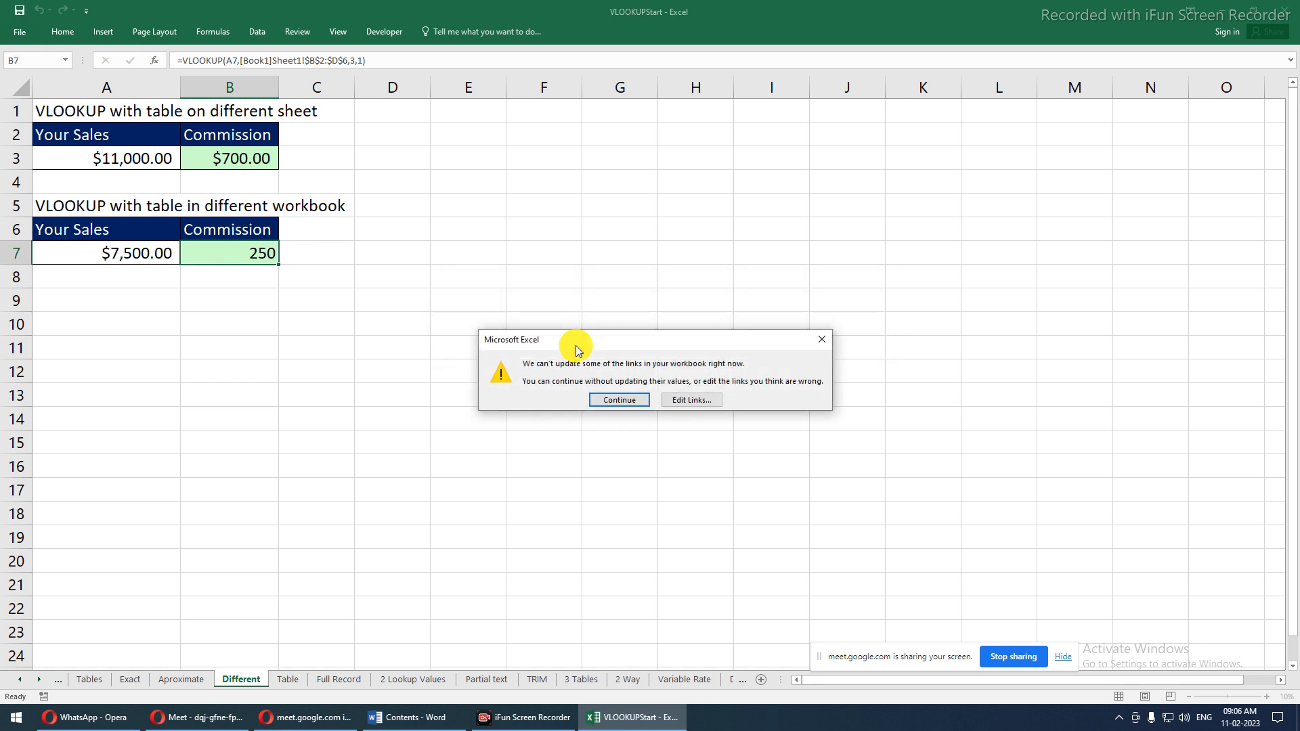
drag(636, 346, 623, 310)
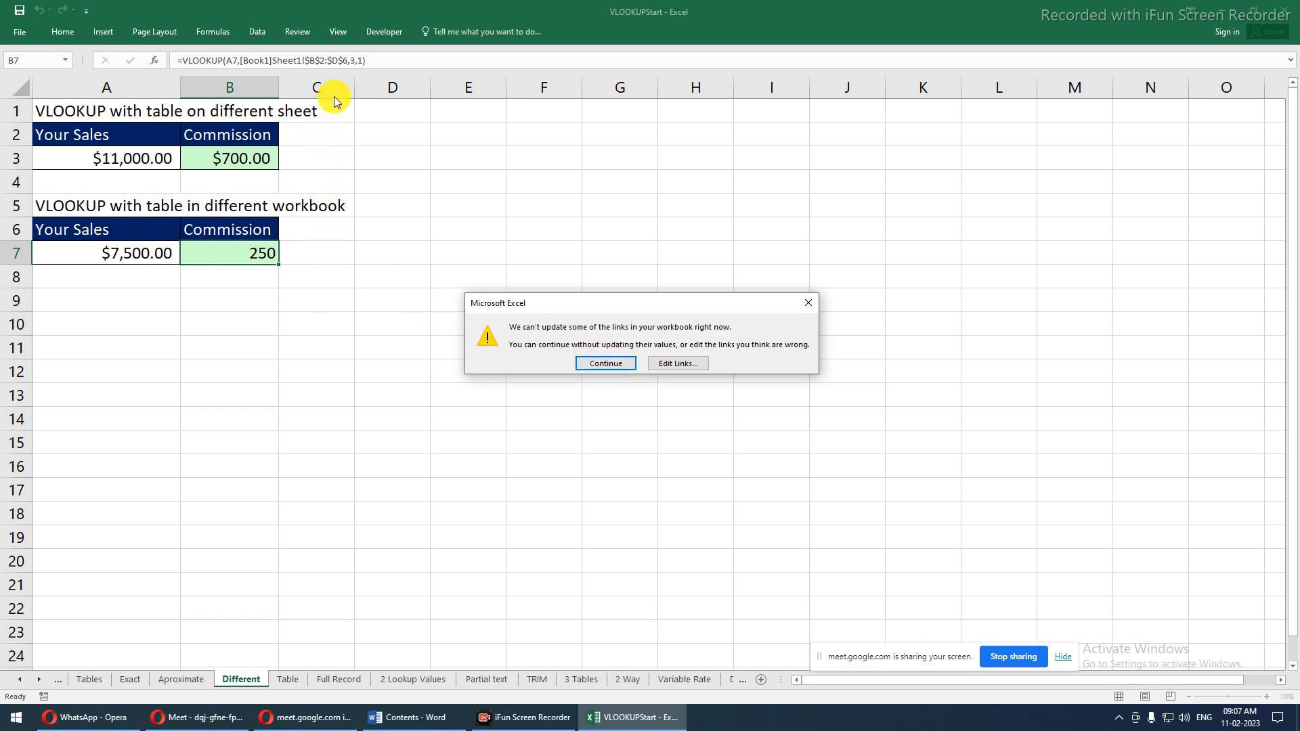
click(678, 365)
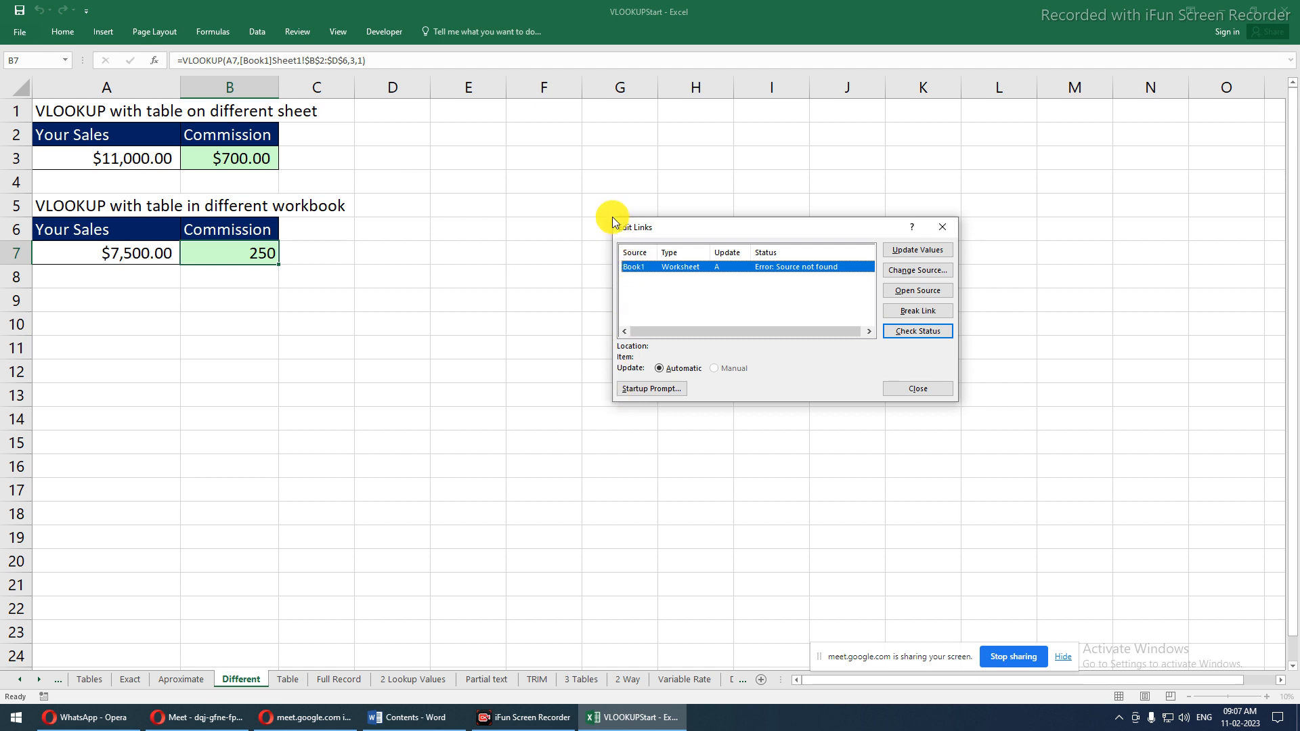
drag(639, 222, 585, 211)
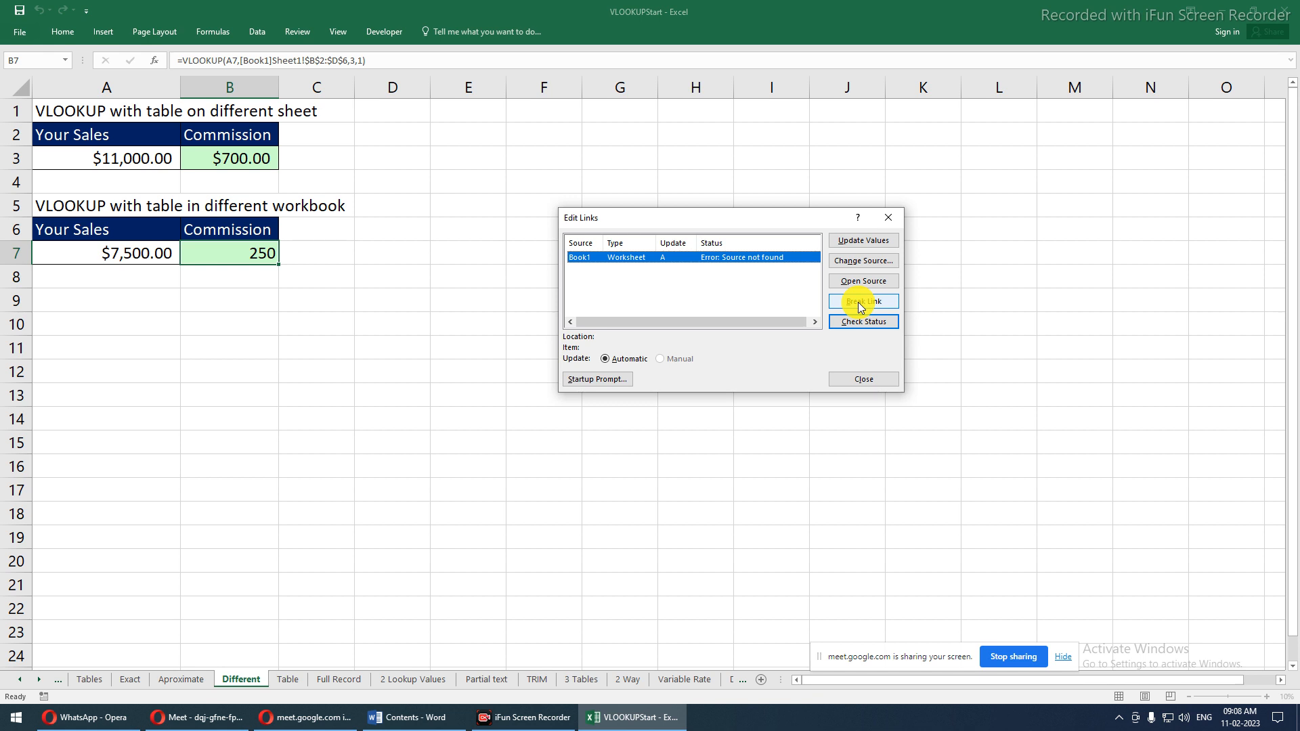
click(873, 381)
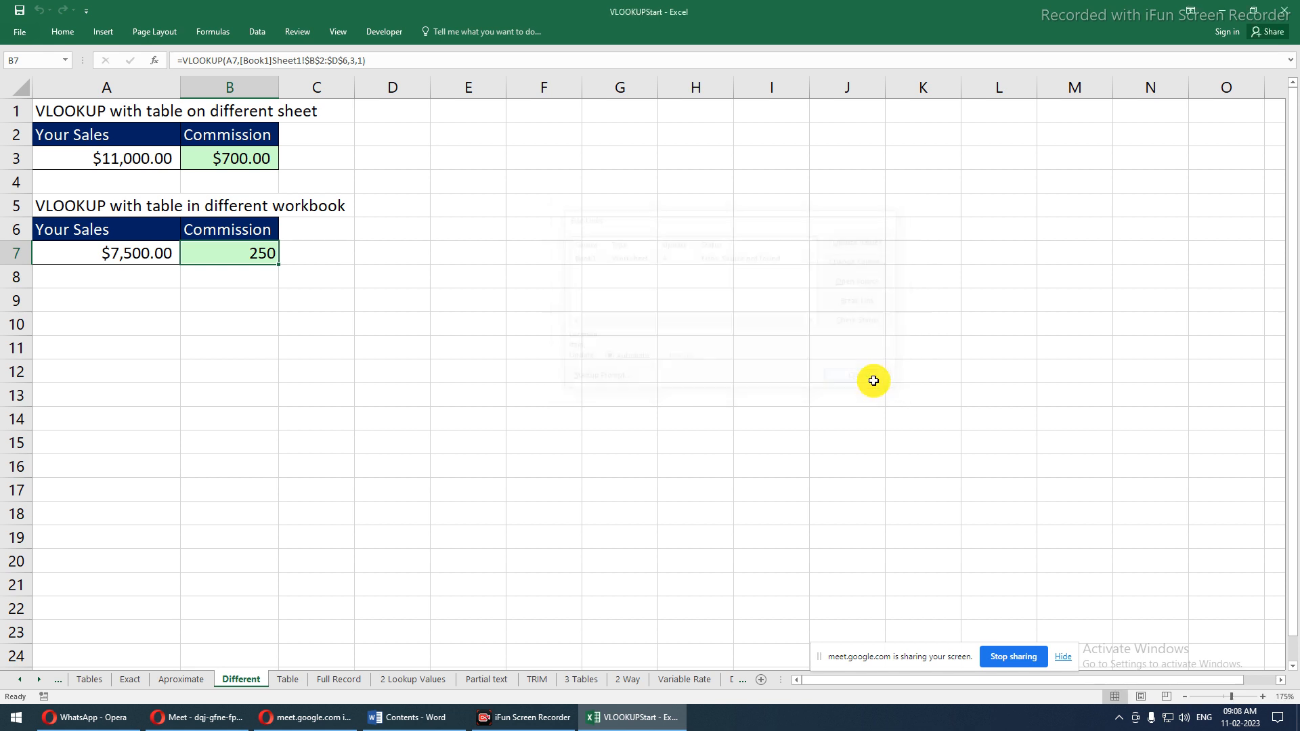
Try to re-enter B7's VLOOKUP formula on the Different sheet and cancel the file selection for the Book1 source
click(439, 248)
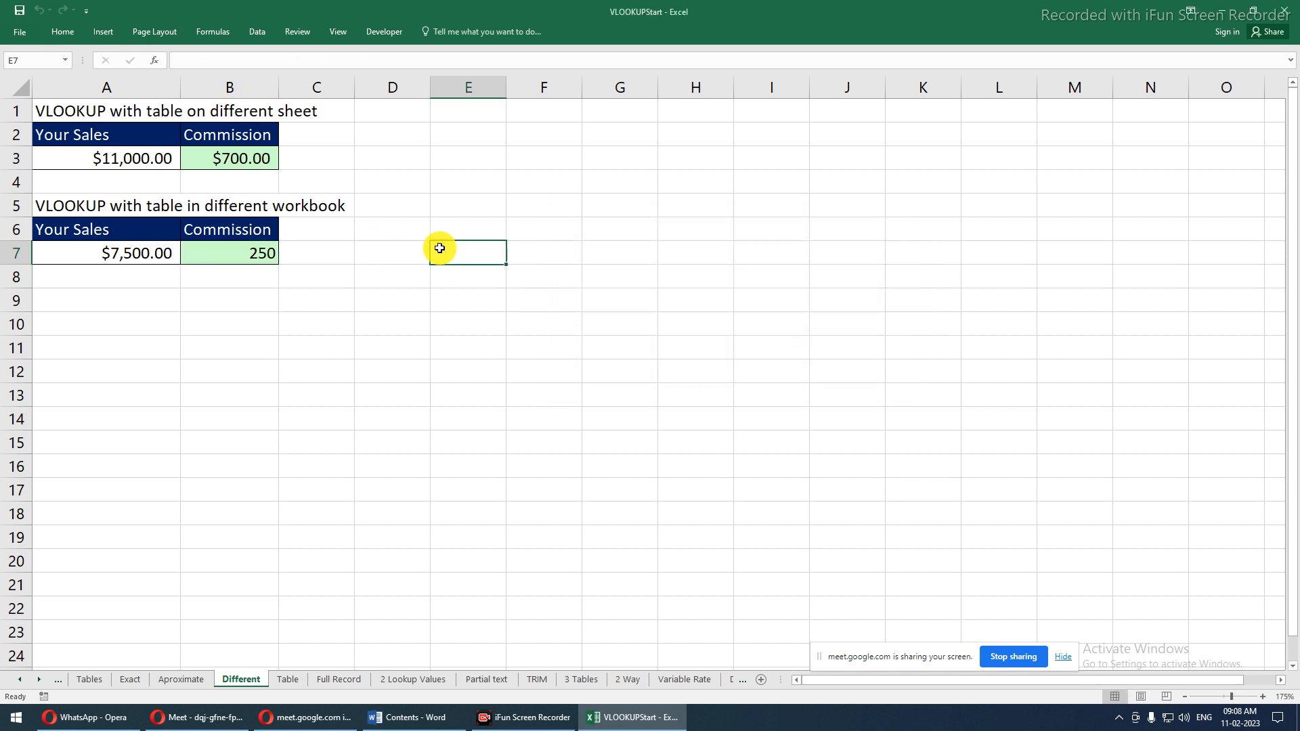
click(257, 252)
key(F2)
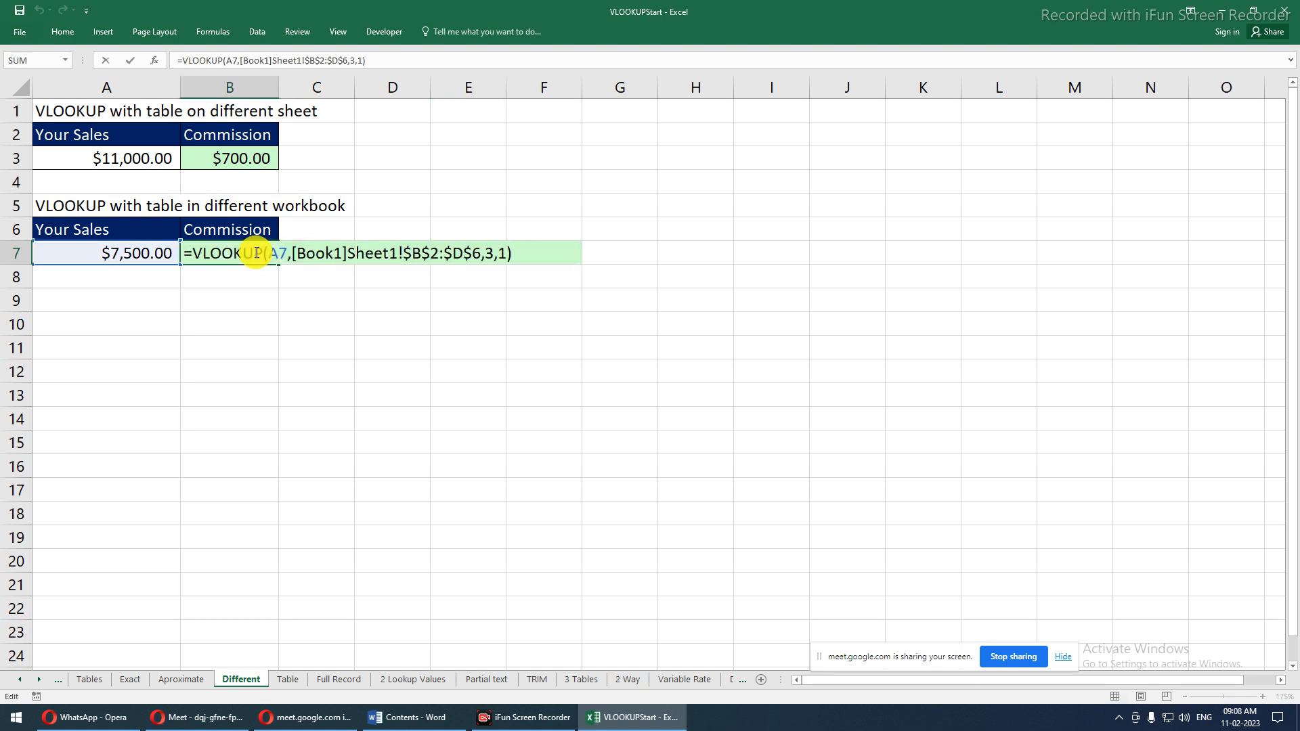
key(Return)
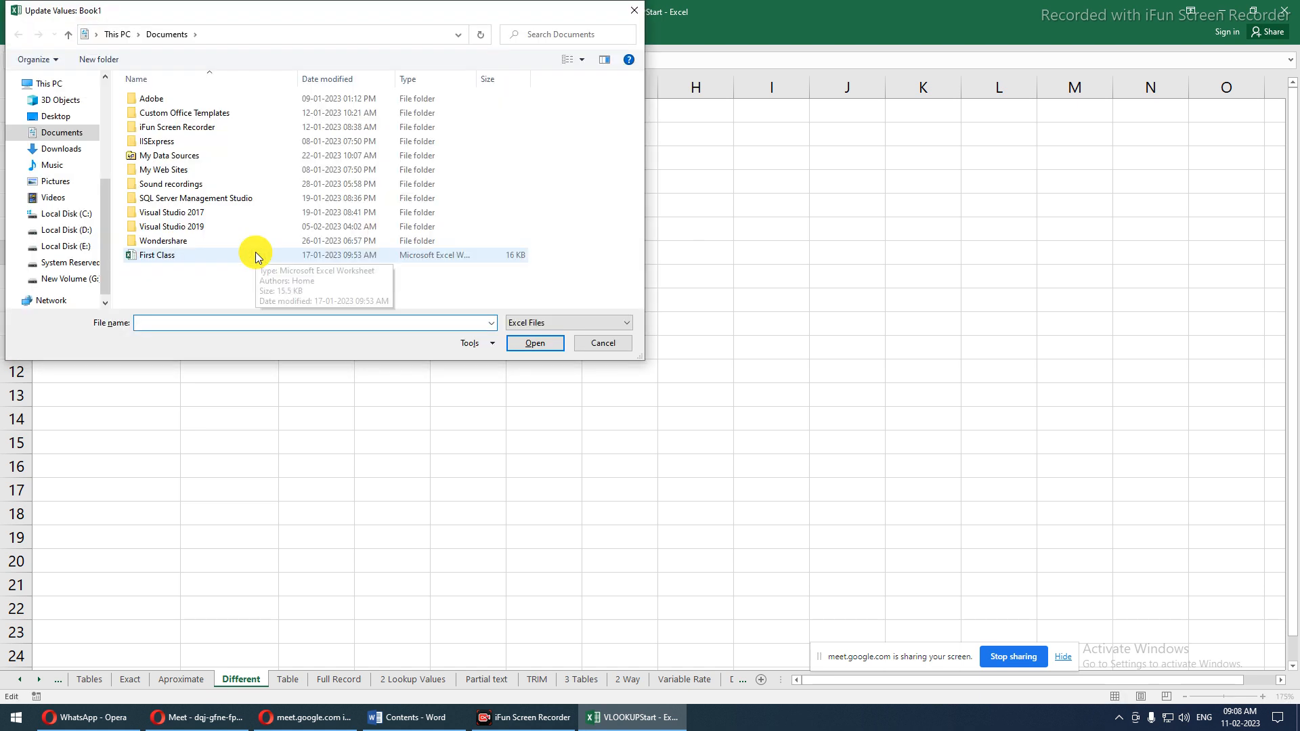
drag(334, 14, 520, 238)
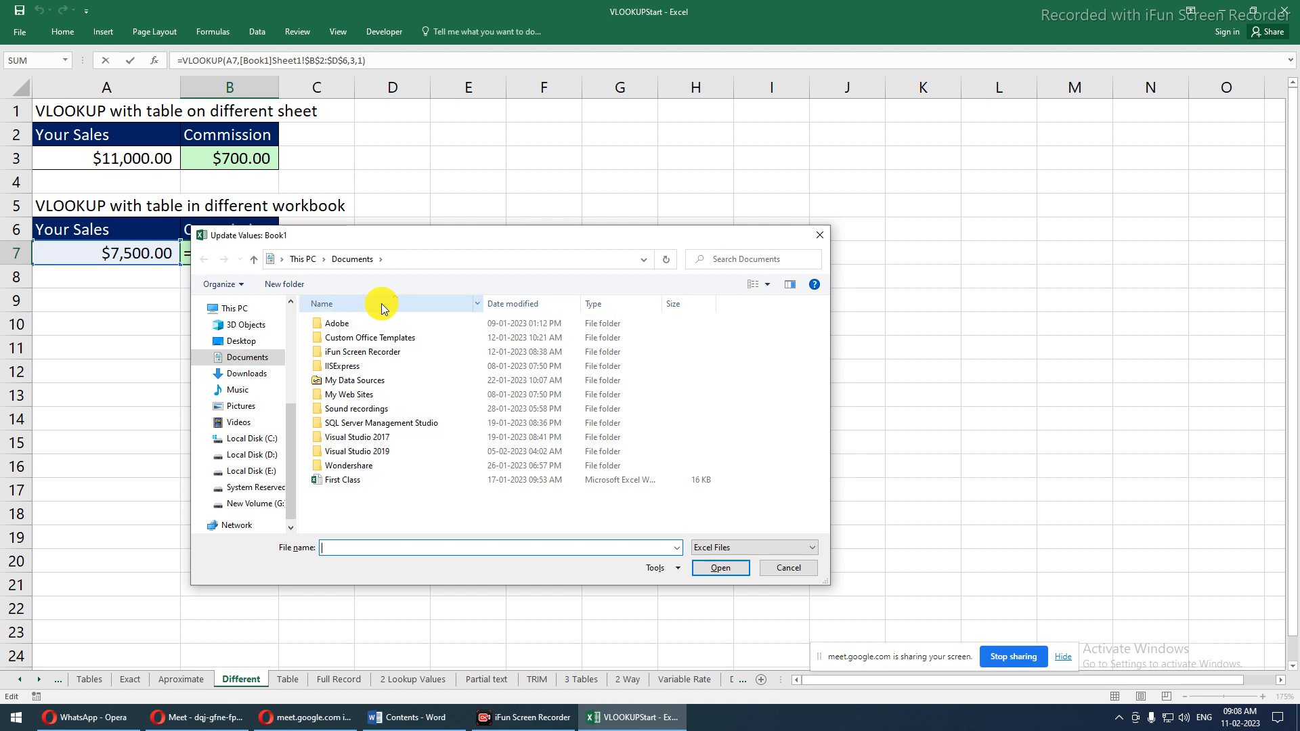
click(789, 574)
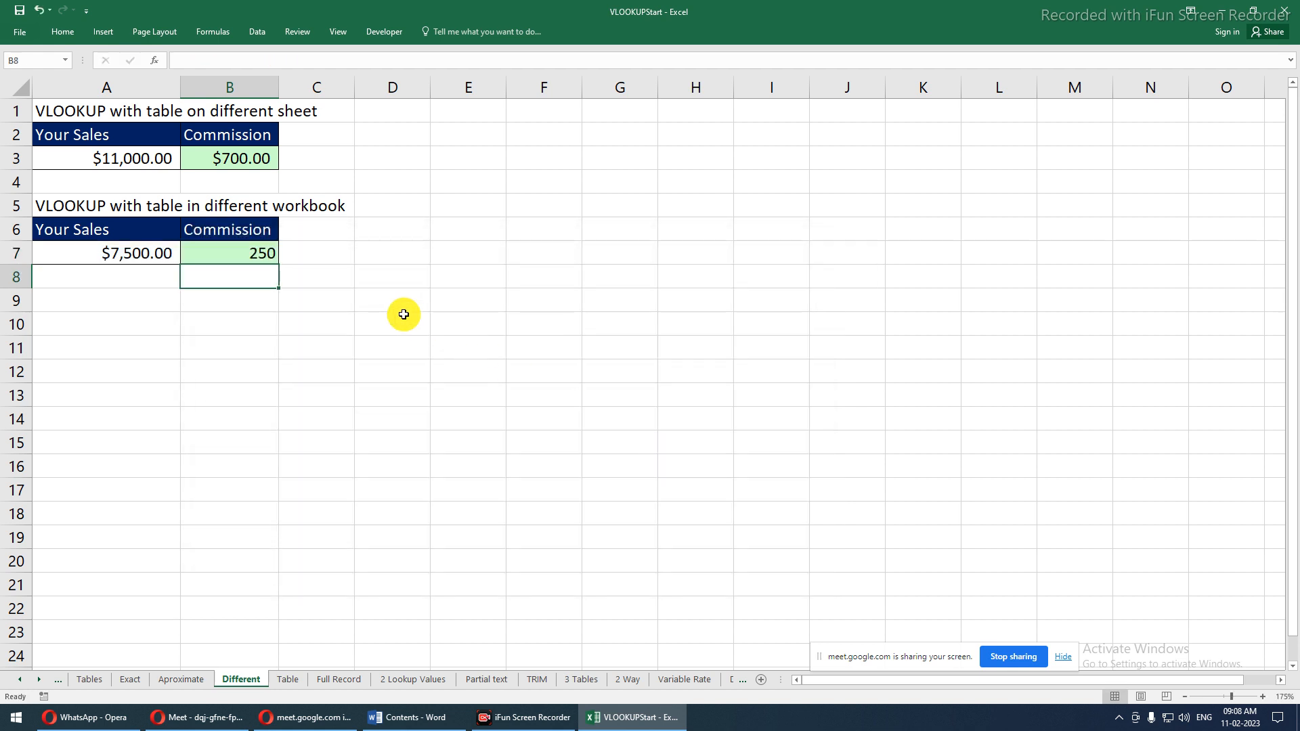
click(241, 248)
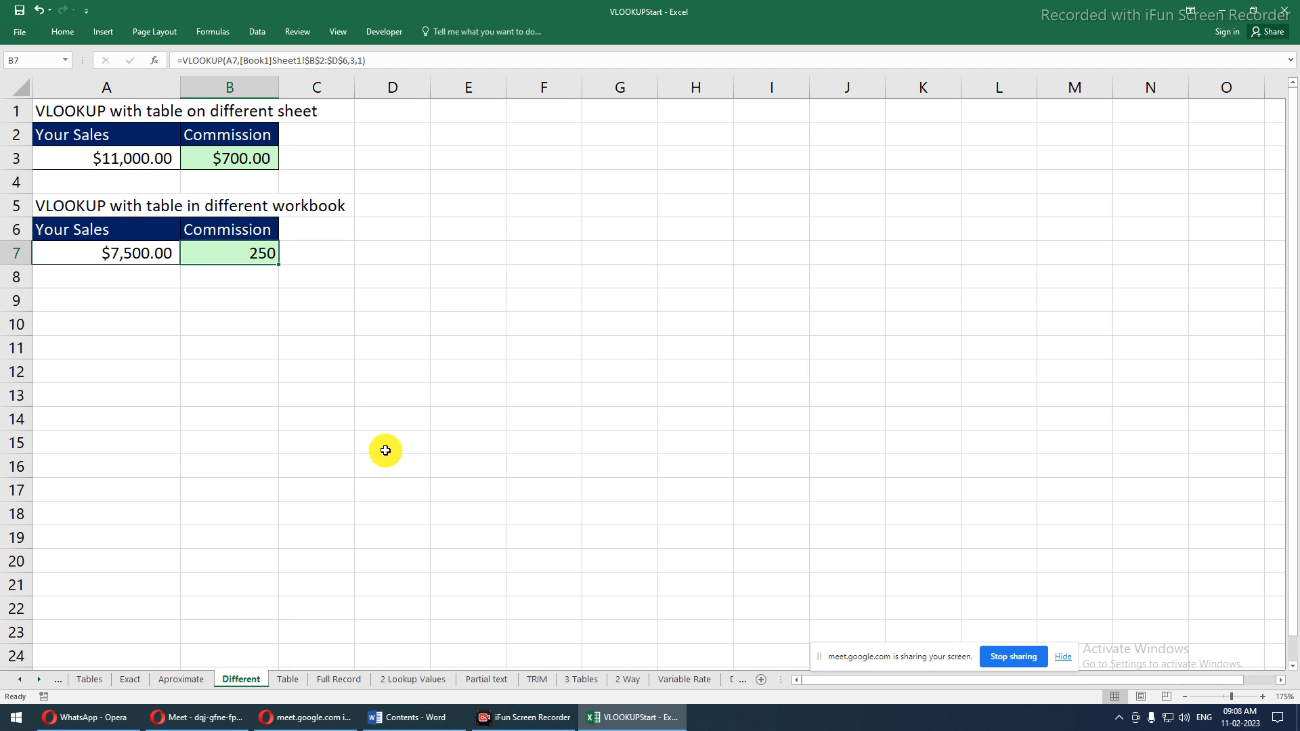
click(508, 679)
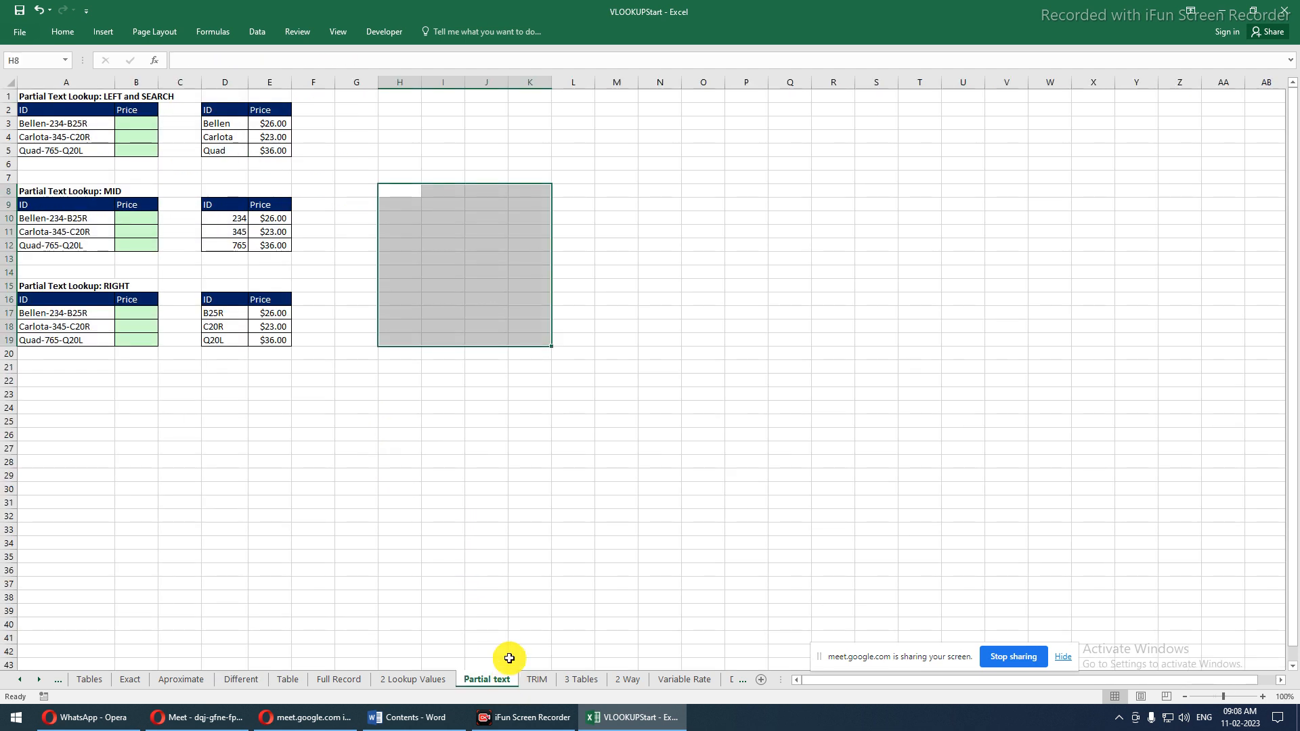
click(446, 231)
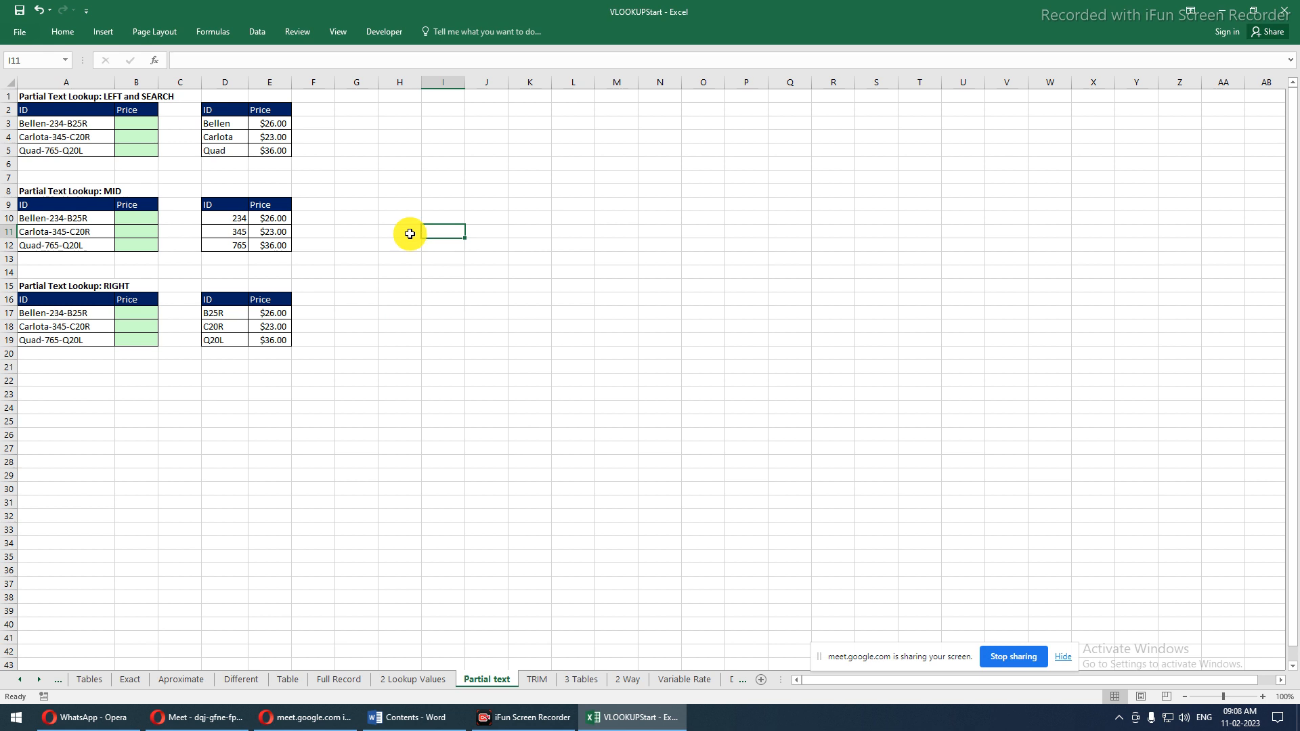
click(237, 685)
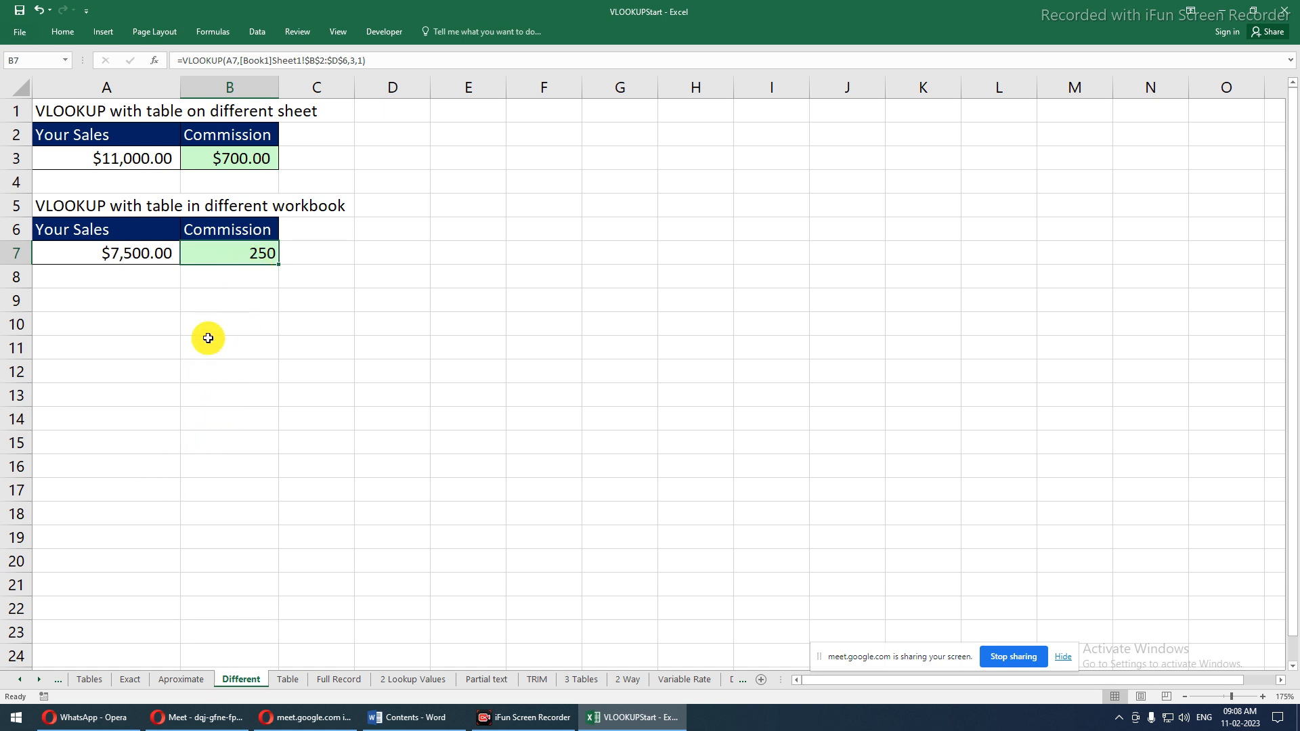
Examine the Book1 table reference in B7's VLOOKUP on the Different sheet, and keep the formula as it is
click(238, 279)
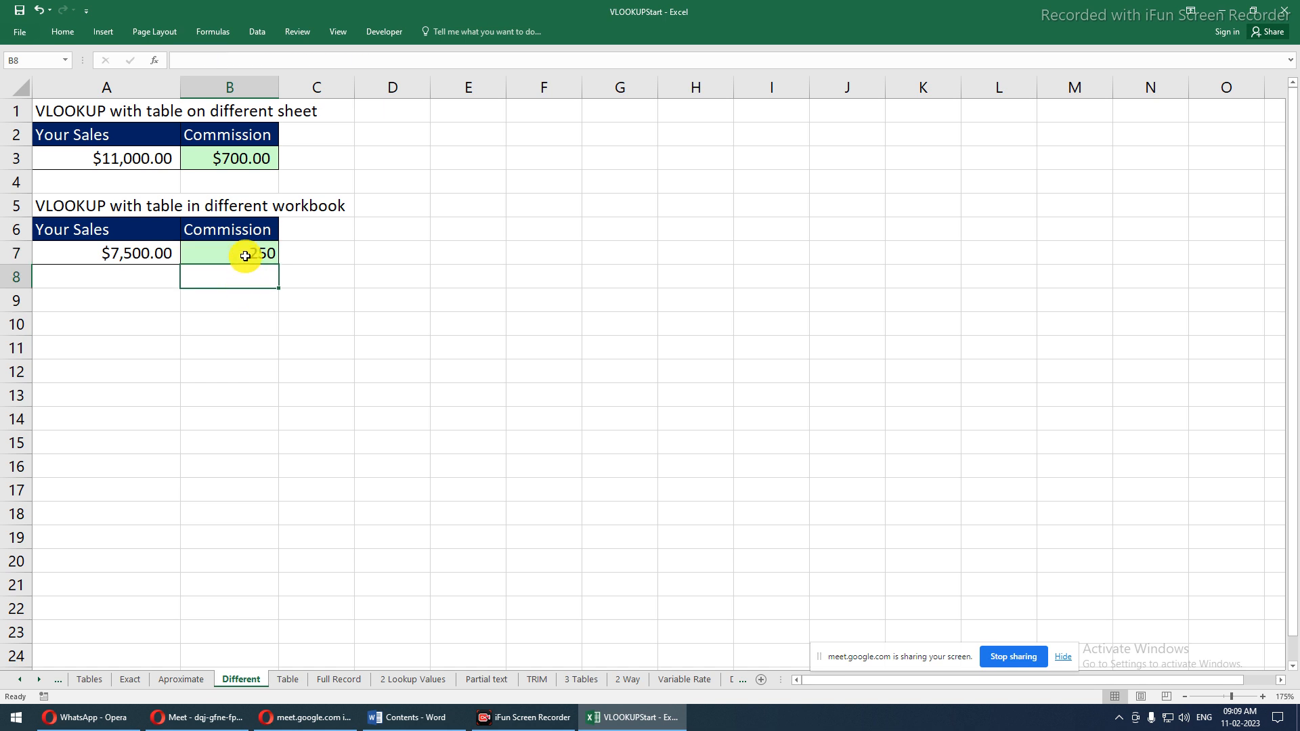
click(245, 256)
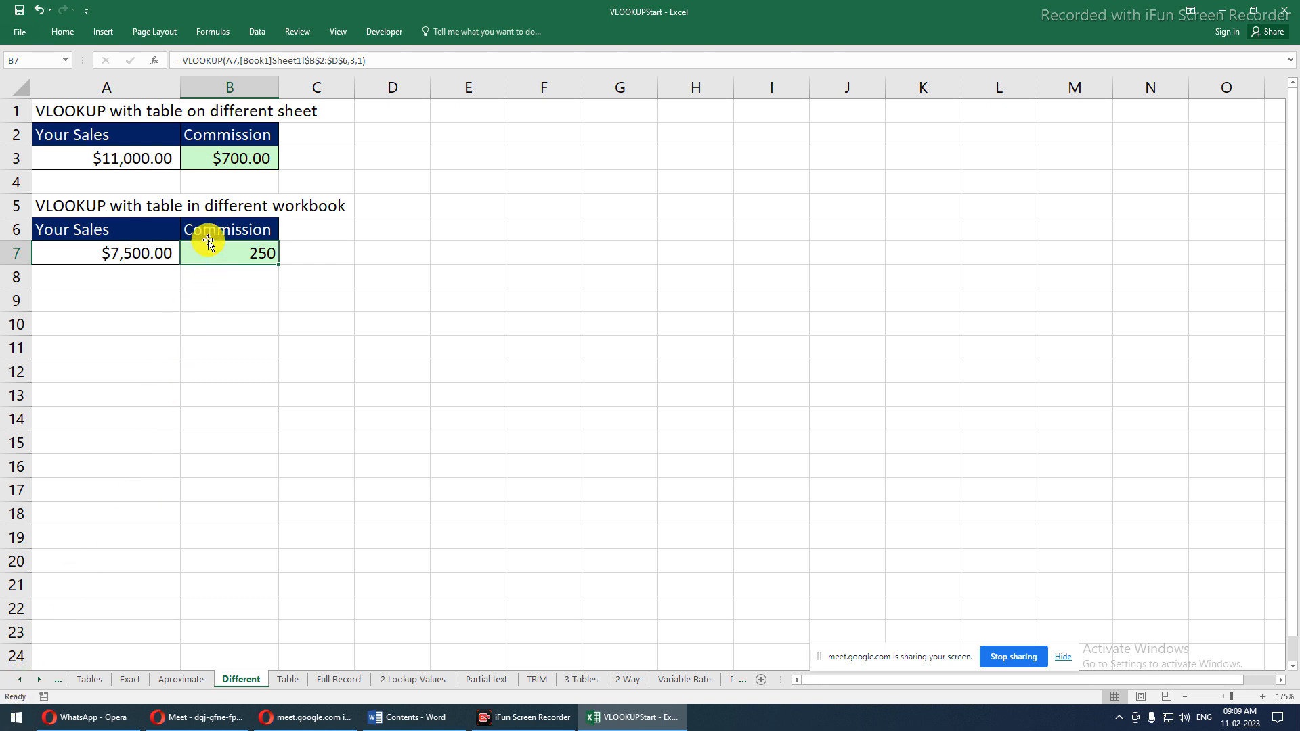
click(242, 60)
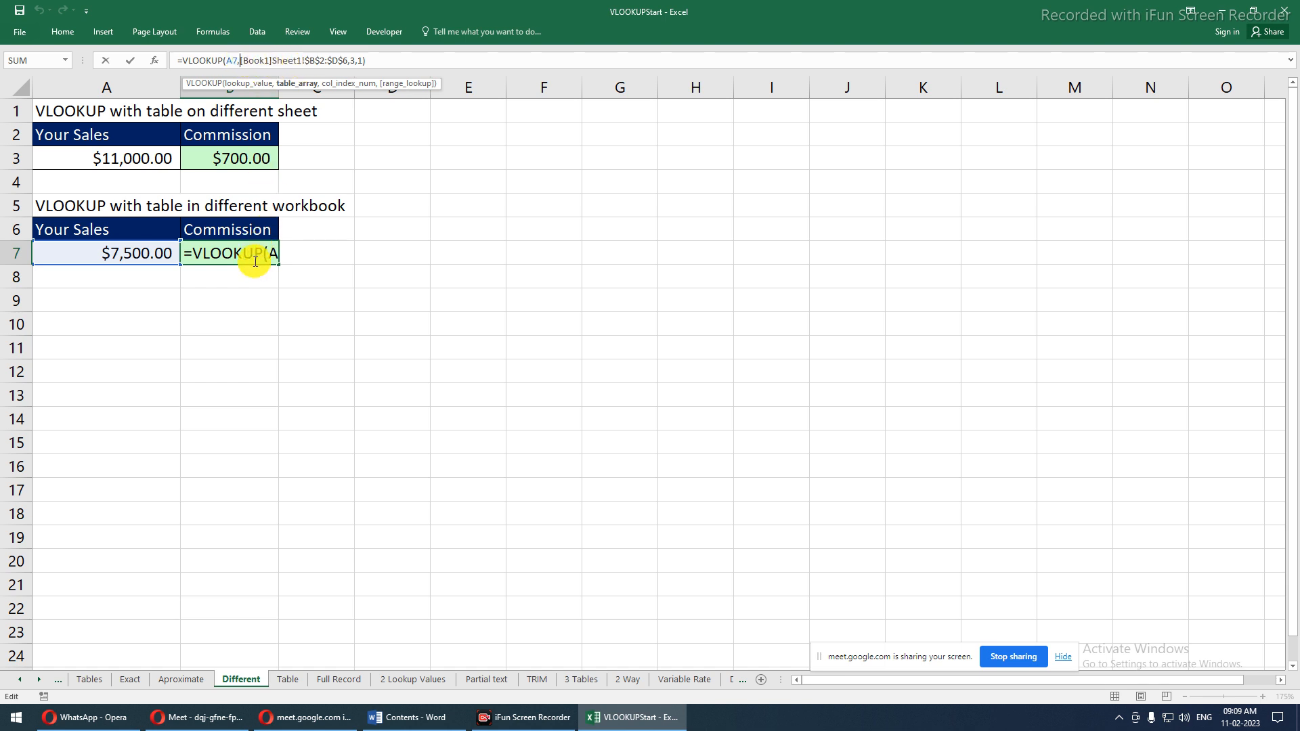
key(ctrl+Return)
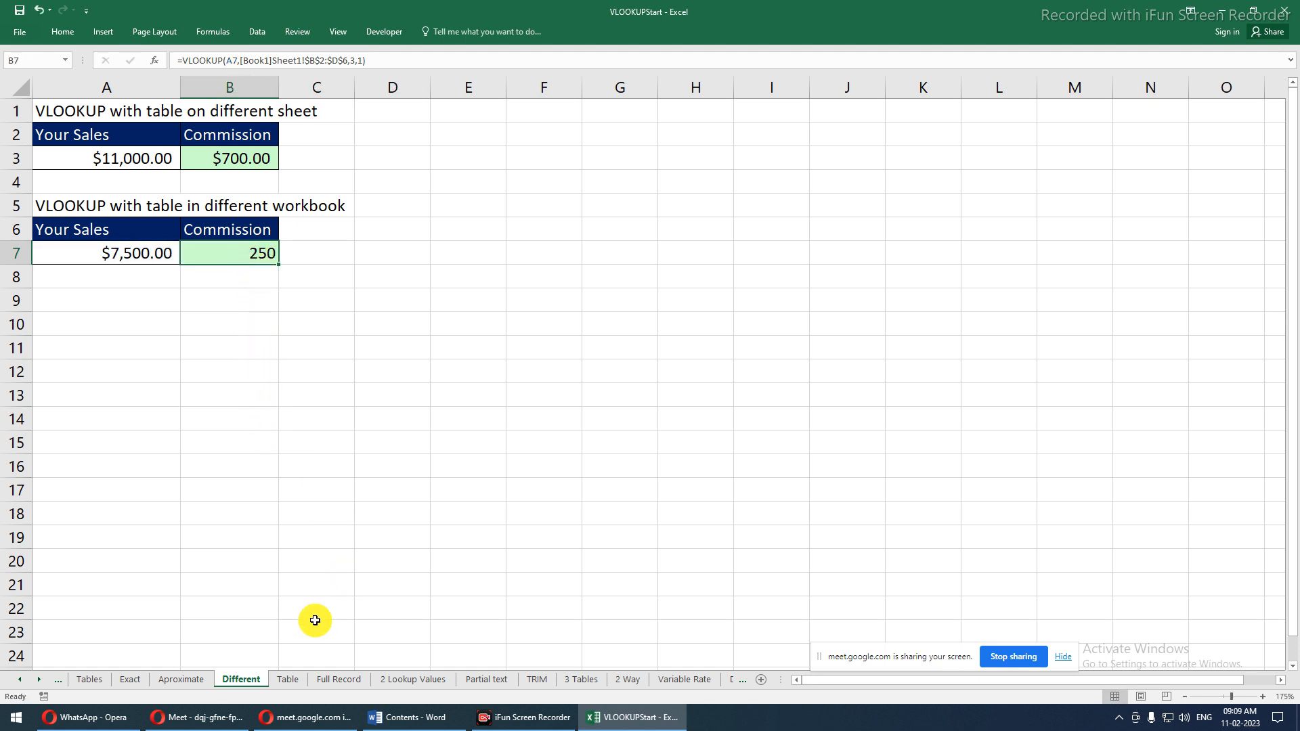
On the Full Record sheet, clear the practice values in H2:M18 and the old lookup formulas in B14:E17
click(290, 680)
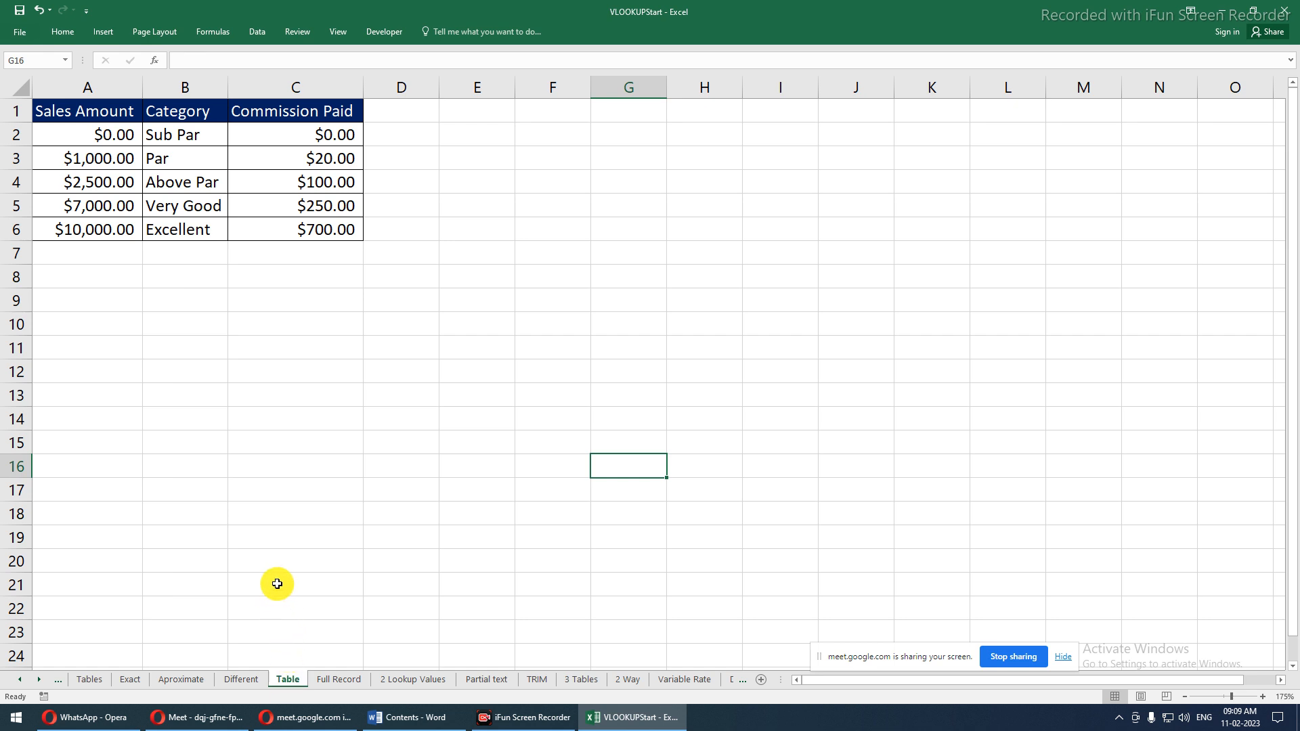
click(323, 679)
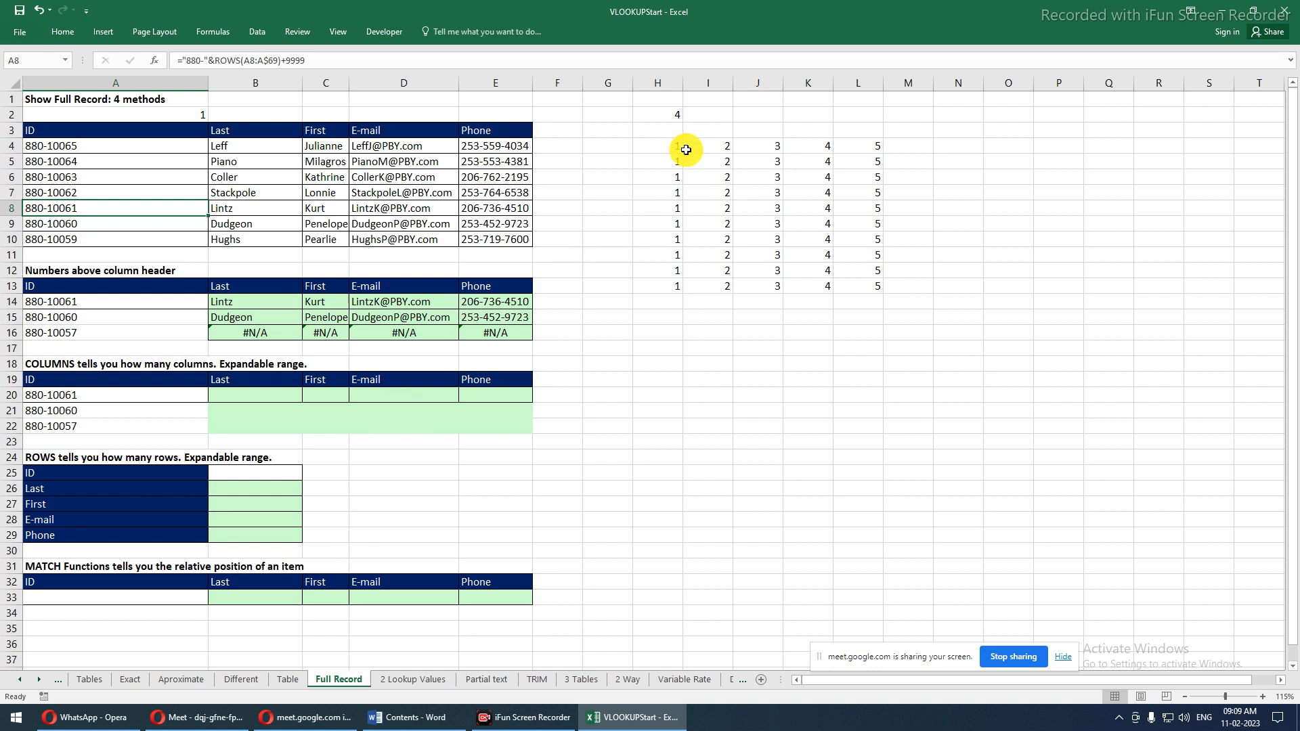
drag(664, 116, 883, 365)
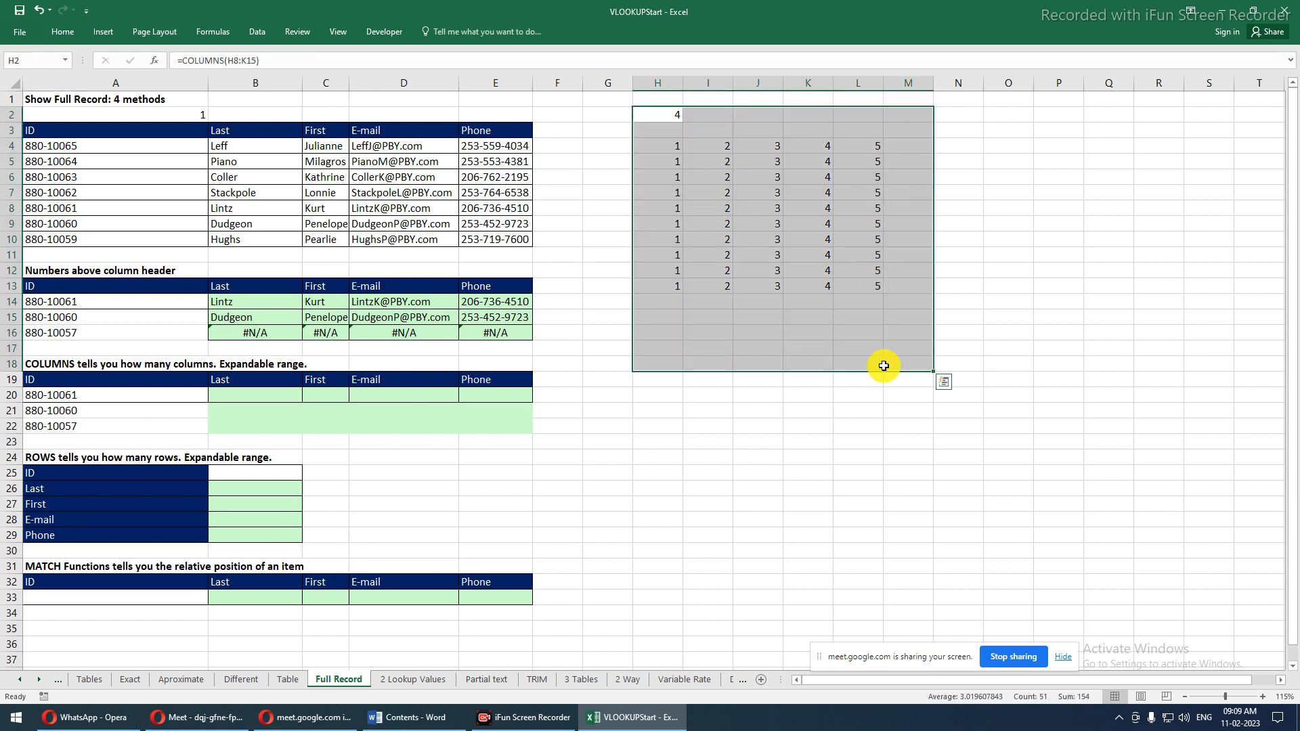
key(Delete)
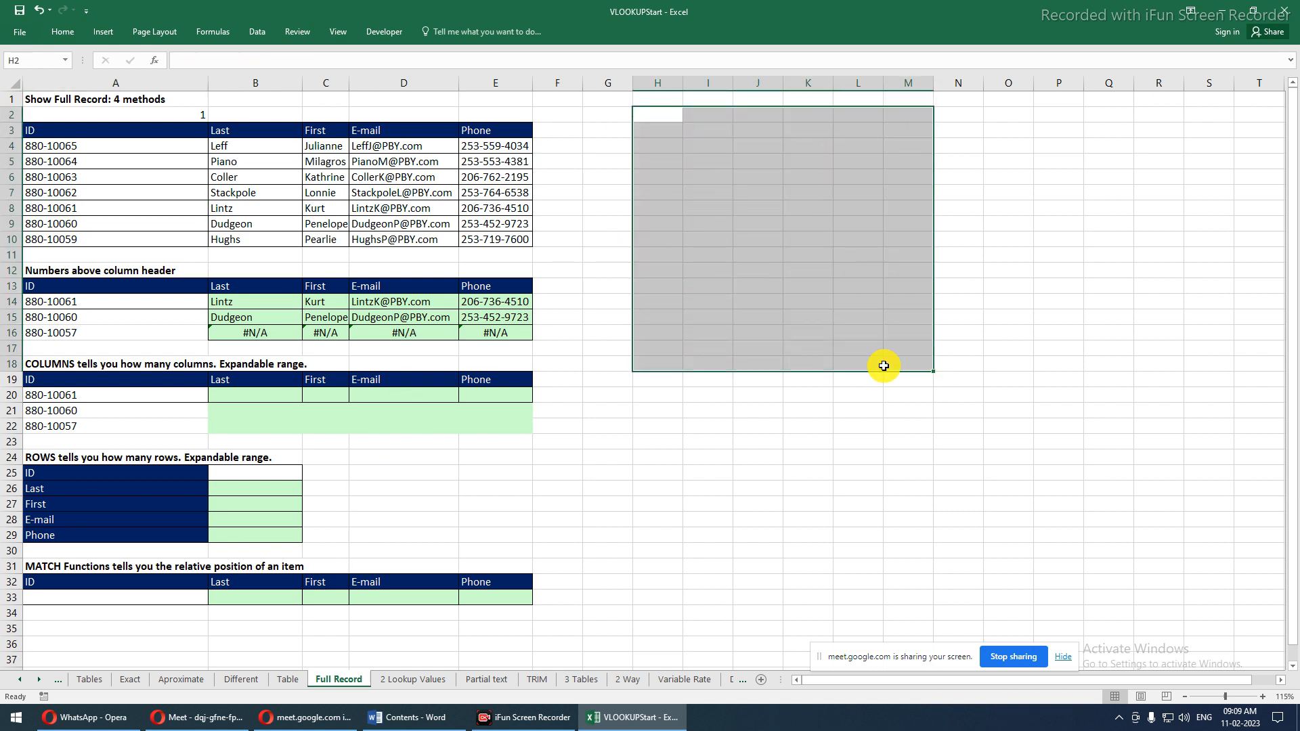
drag(249, 299, 531, 343)
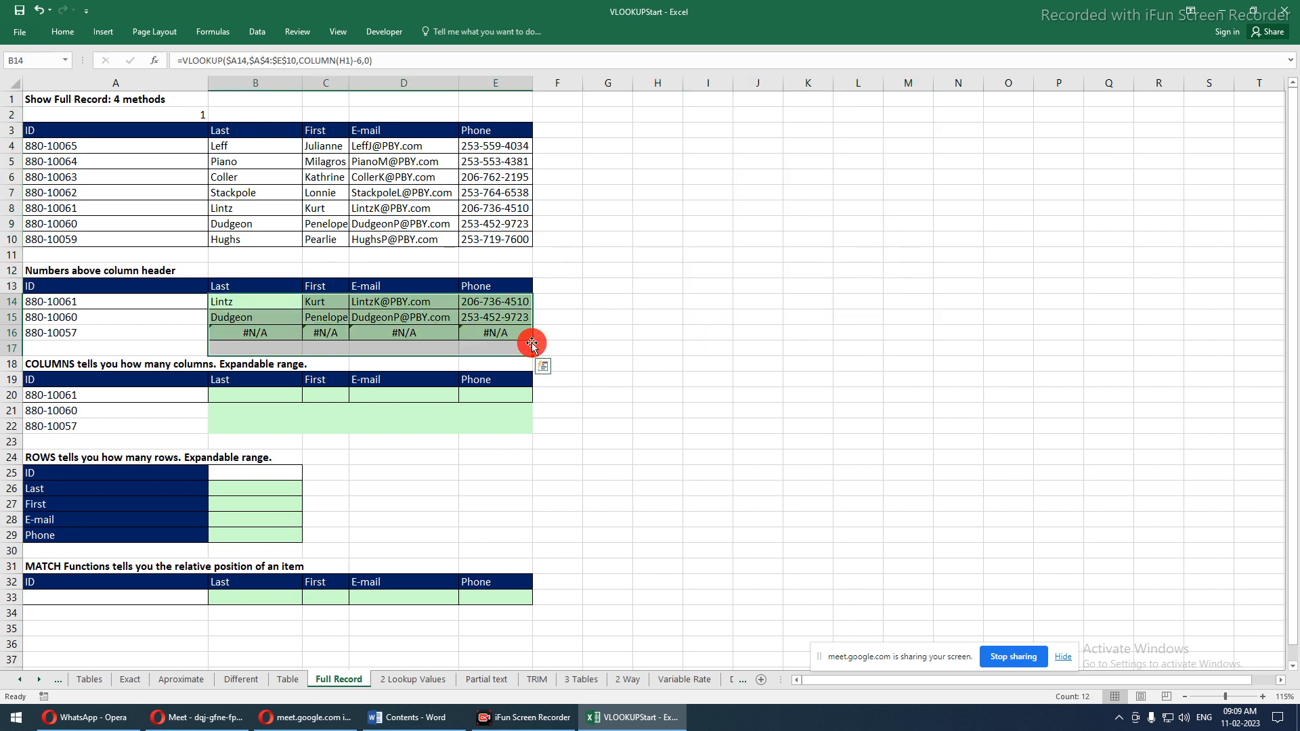
key(Delete)
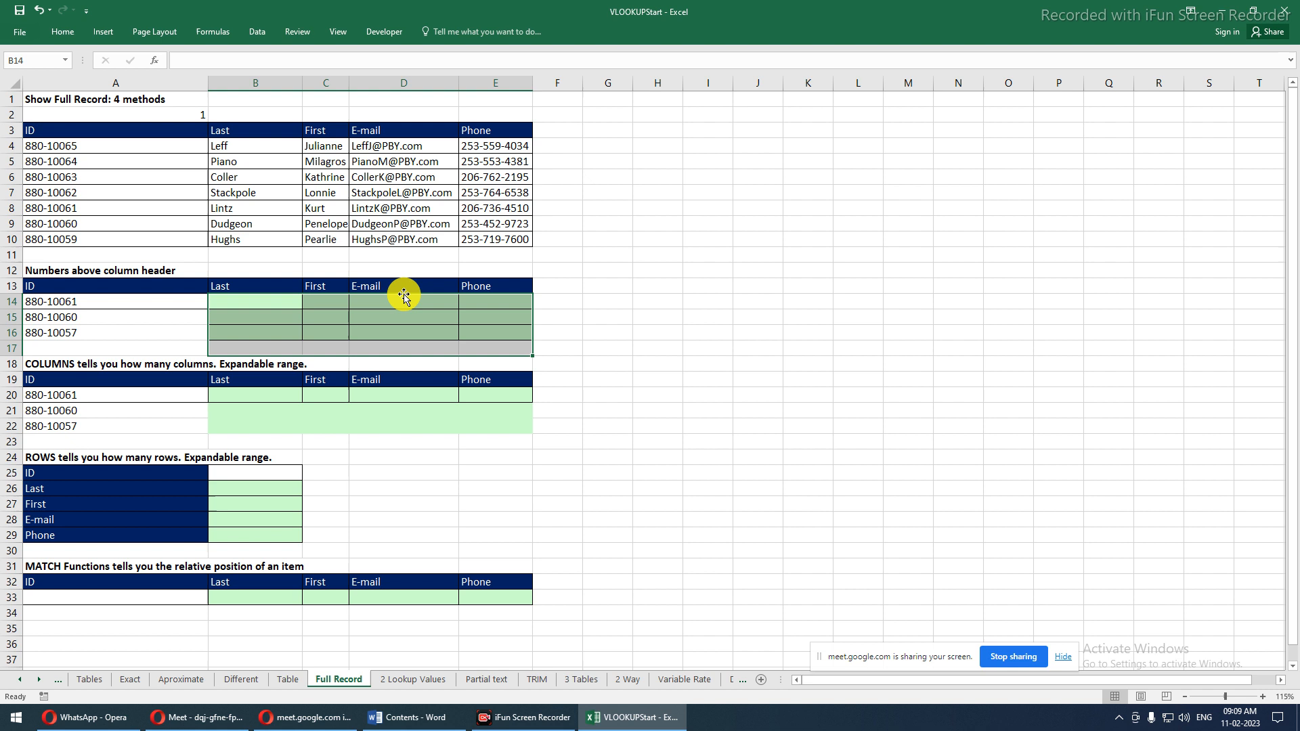
click(584, 203)
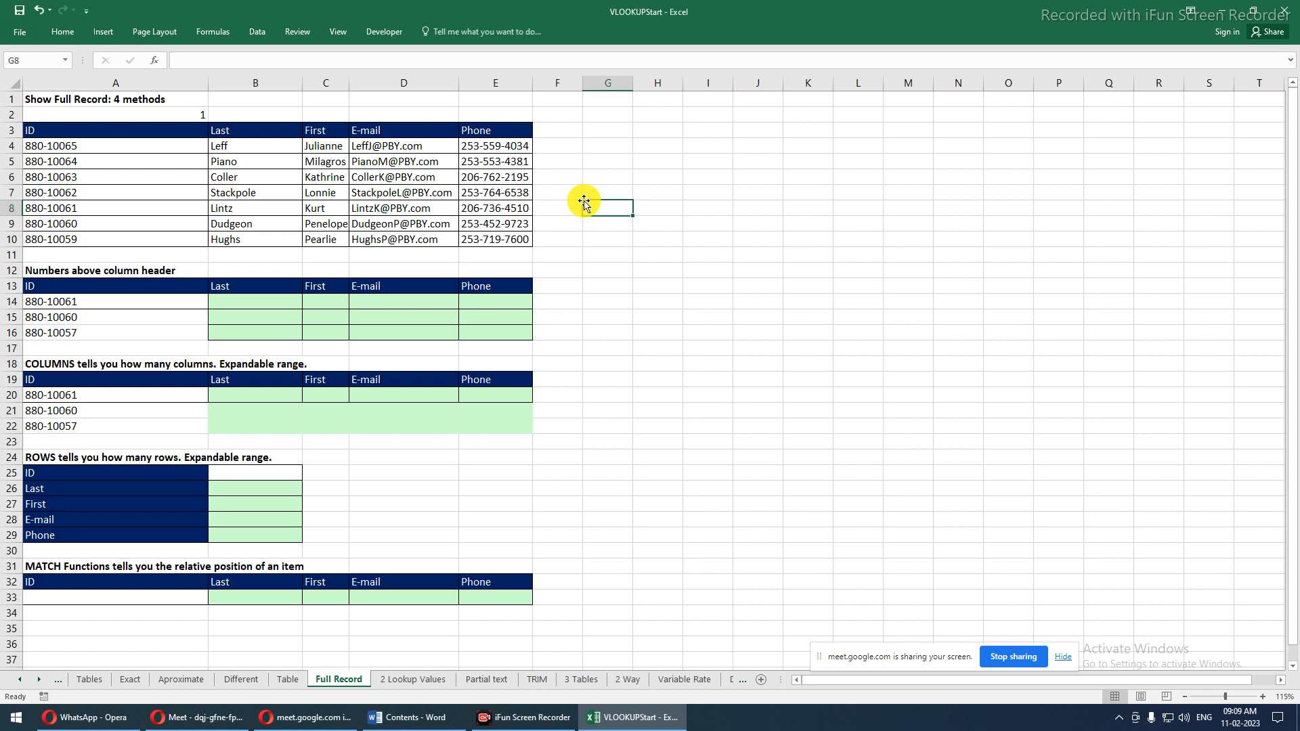
click(289, 308)
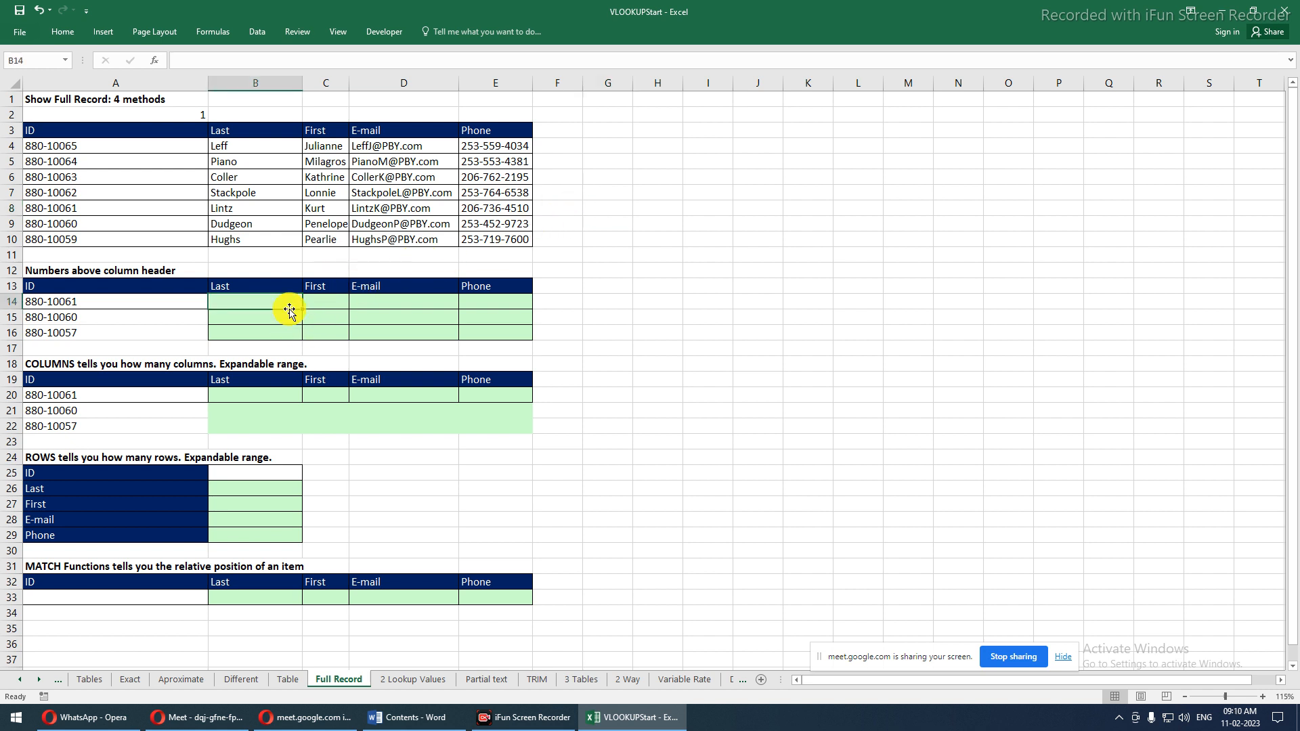
text(=)
key(Escape)
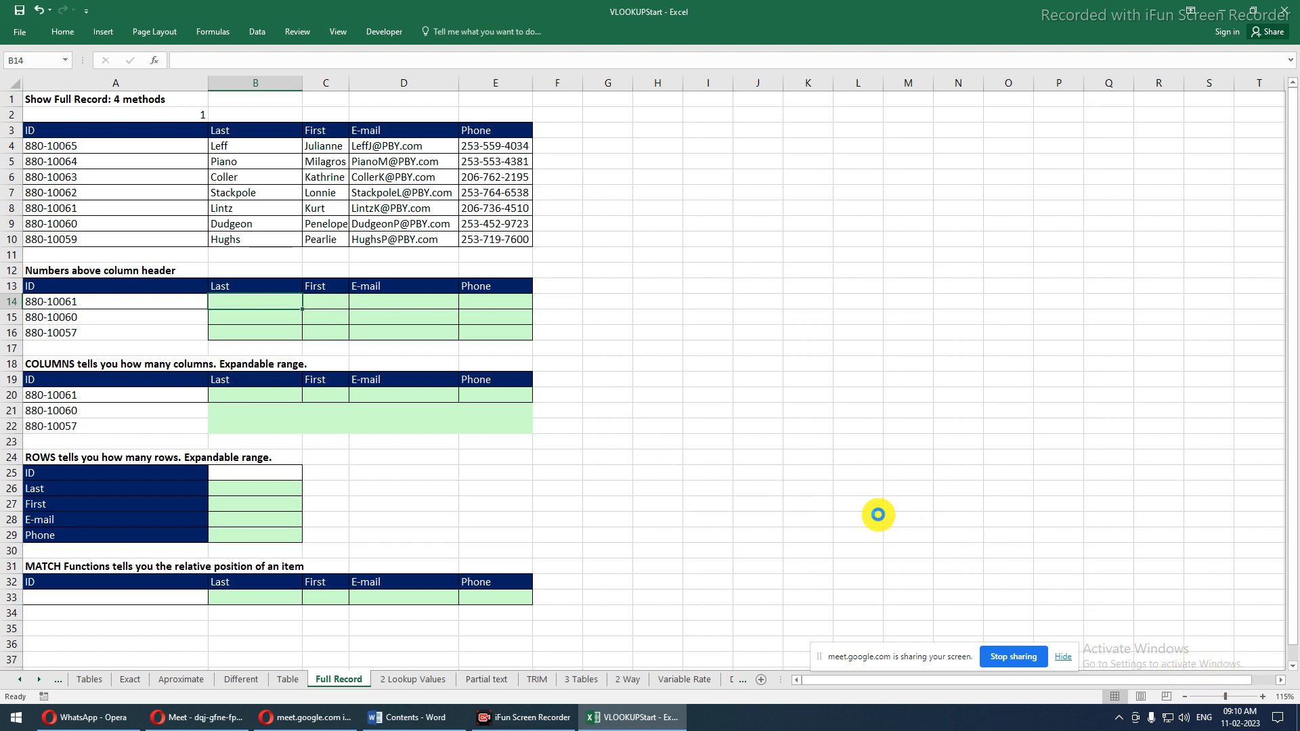
Enlarge the Full Record sheet's view to 130%
scroll(878, 515, up, 1)
scroll(878, 515, up, 1)
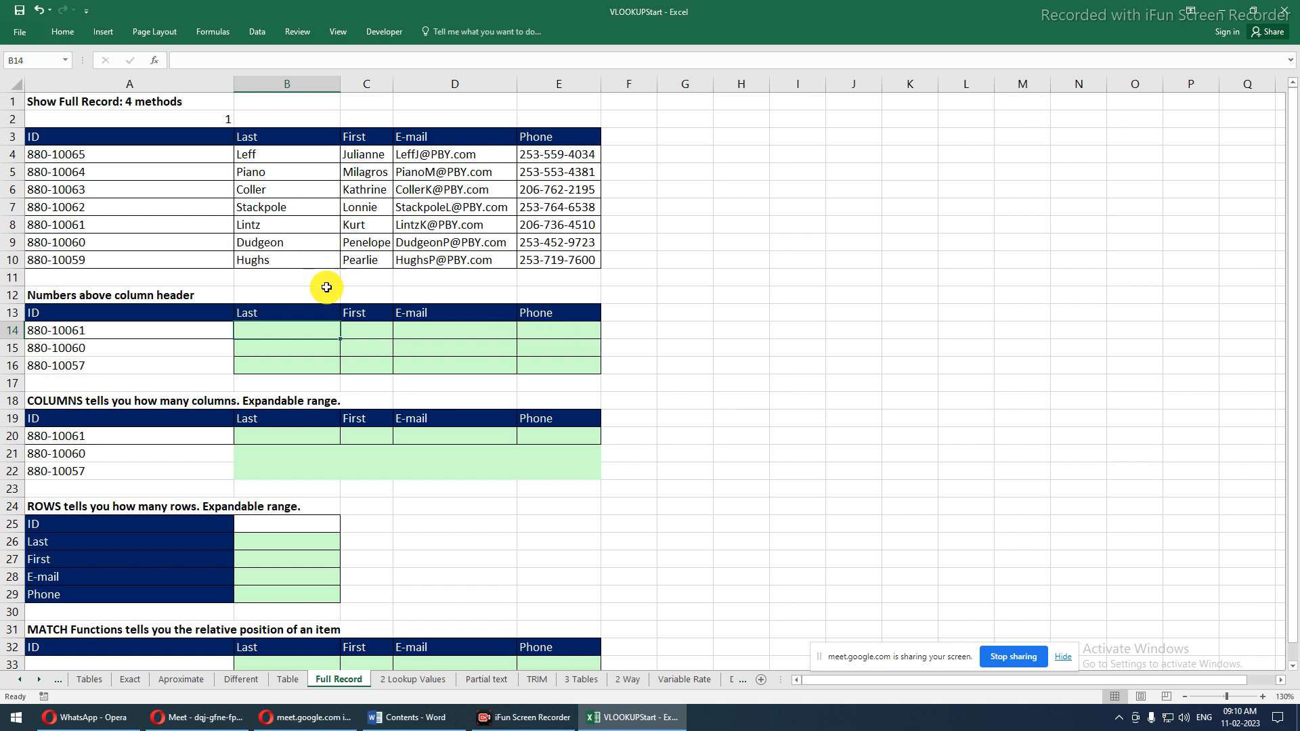
Enter =VLOOKUP(A14,A4:E10,2,0) in B14 to look up the last name for the ID in A14
click(287, 330)
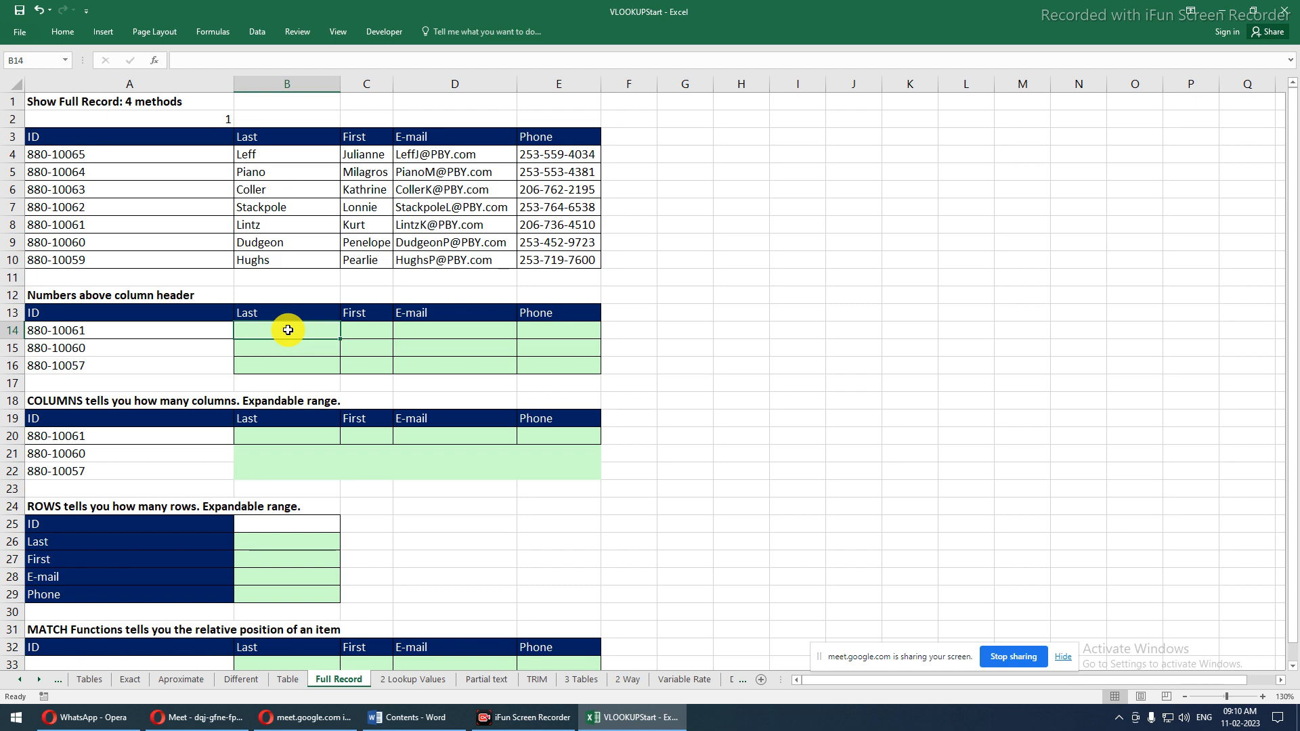
scroll(288, 329, up, 2)
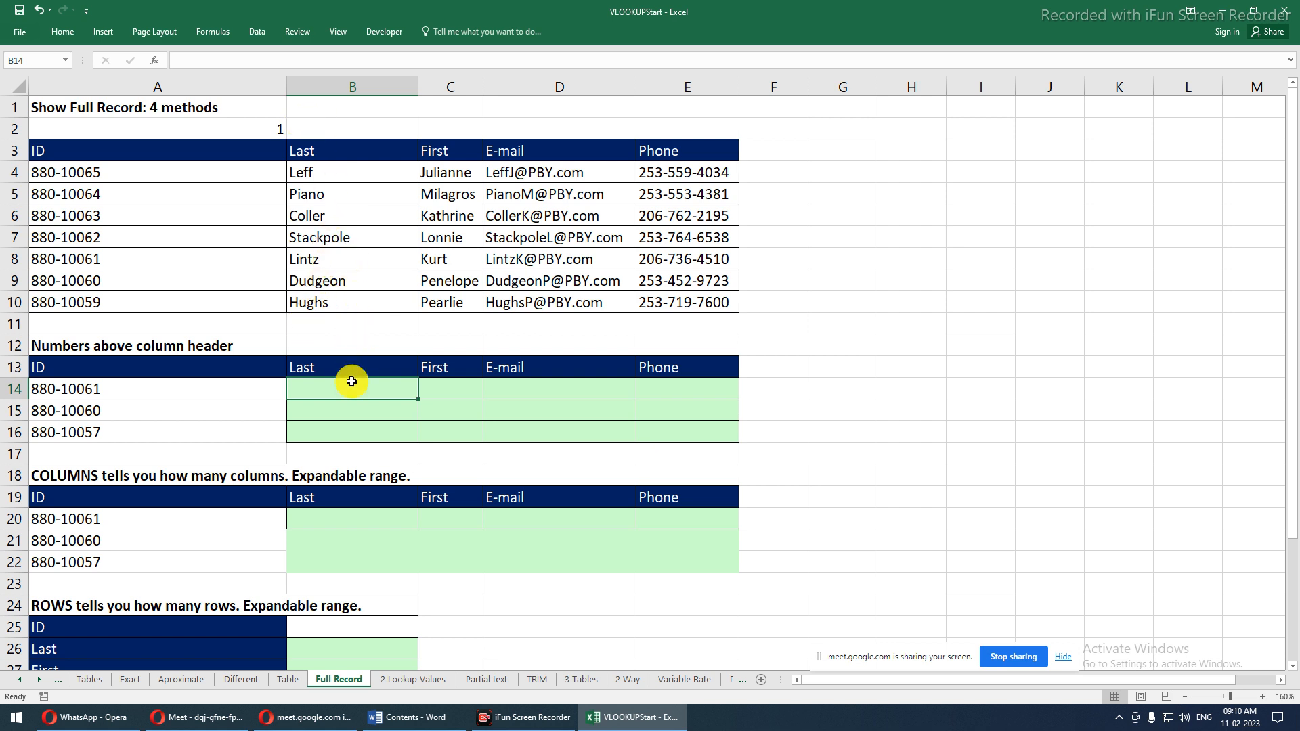
text(=)
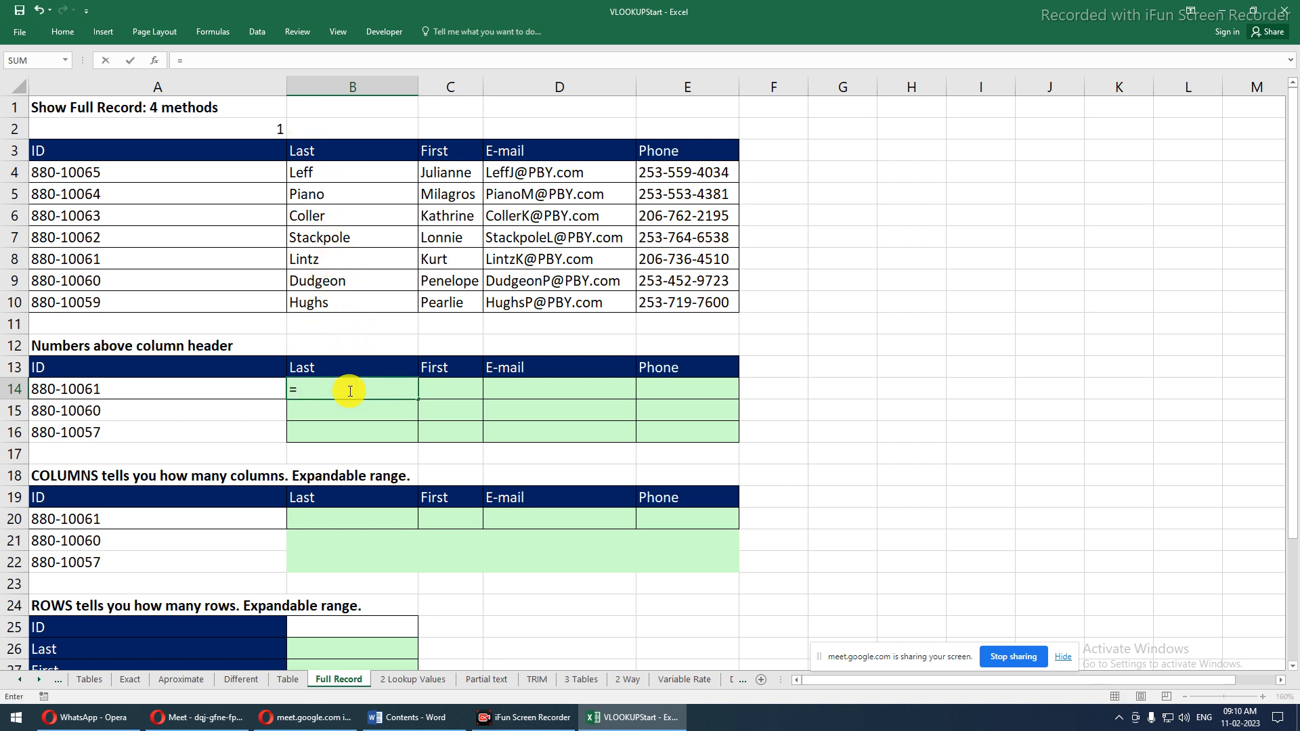
text(vlo)
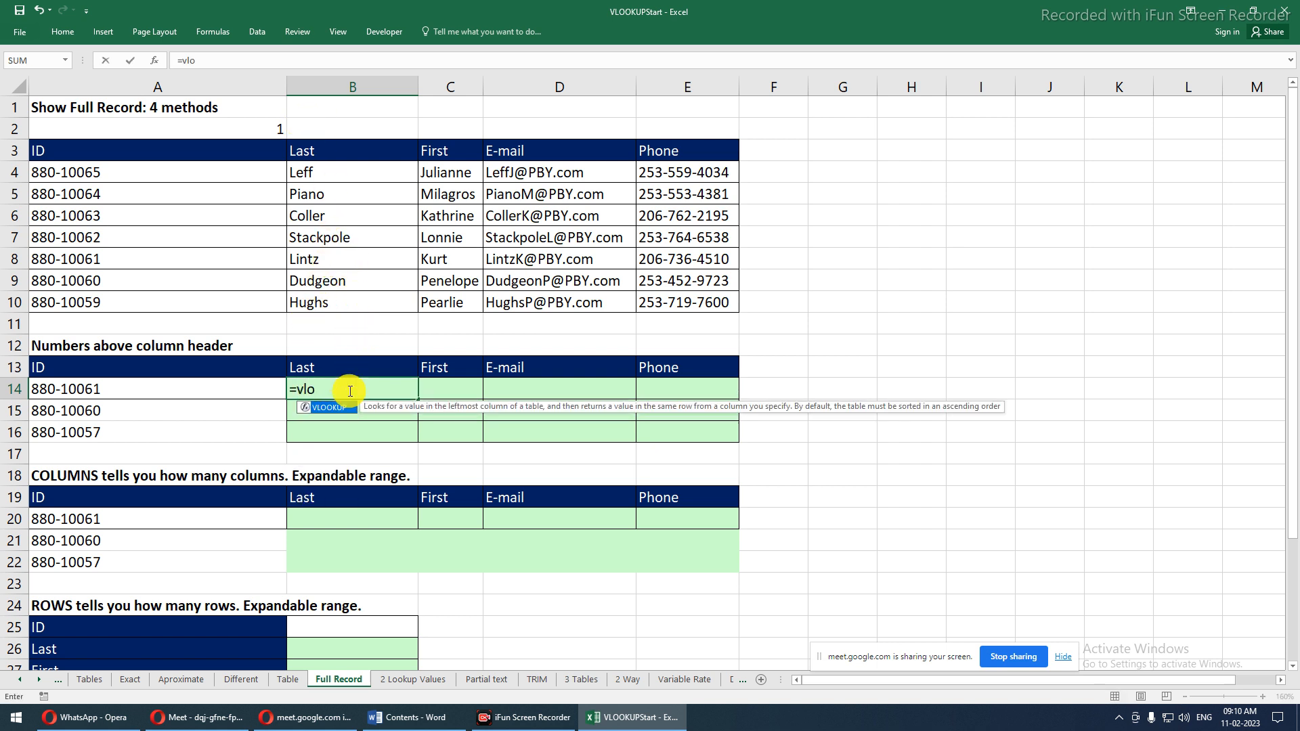
key(Tab)
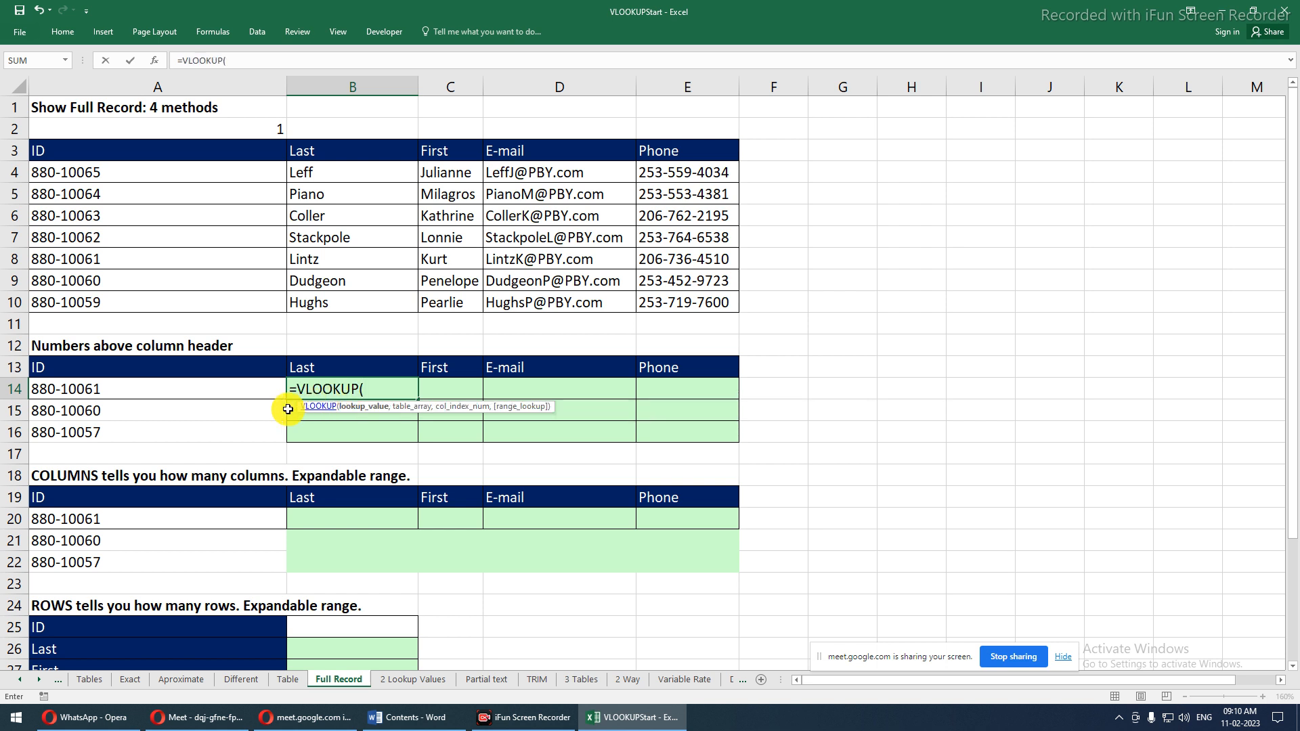
click(229, 392)
text(,)
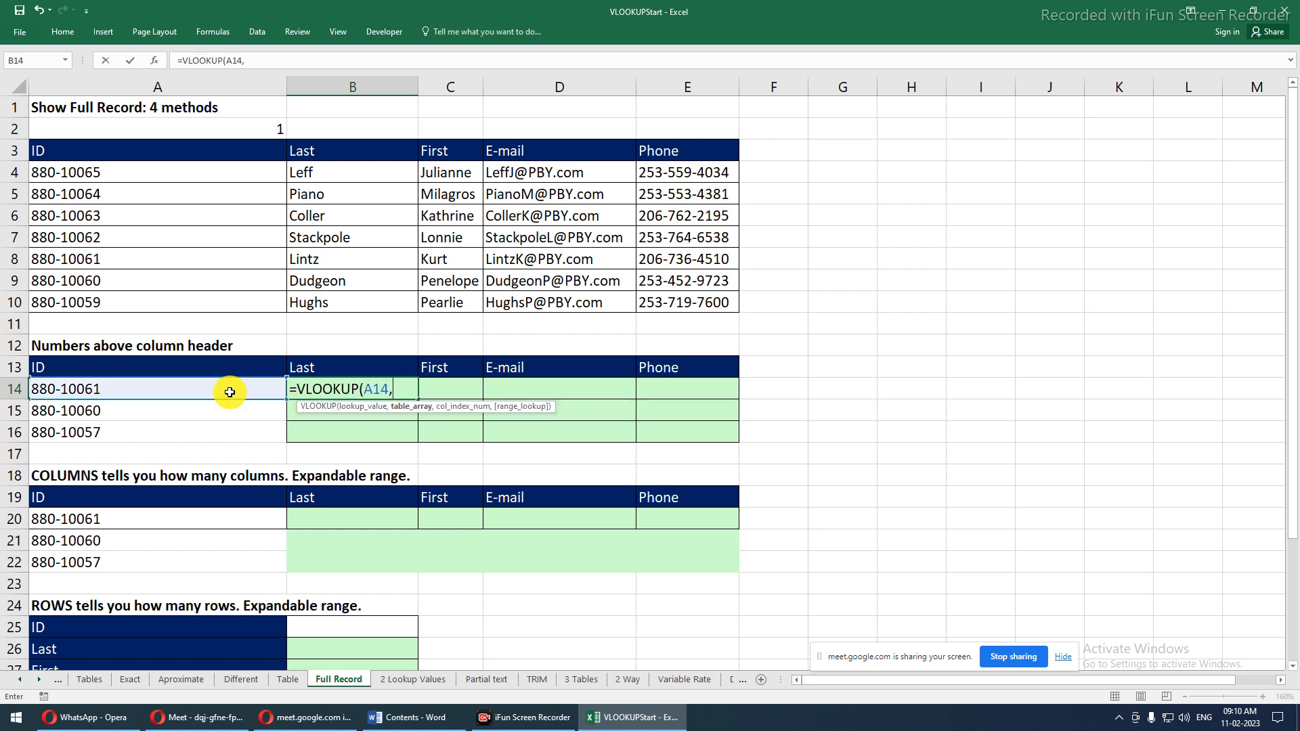
drag(112, 171, 663, 294)
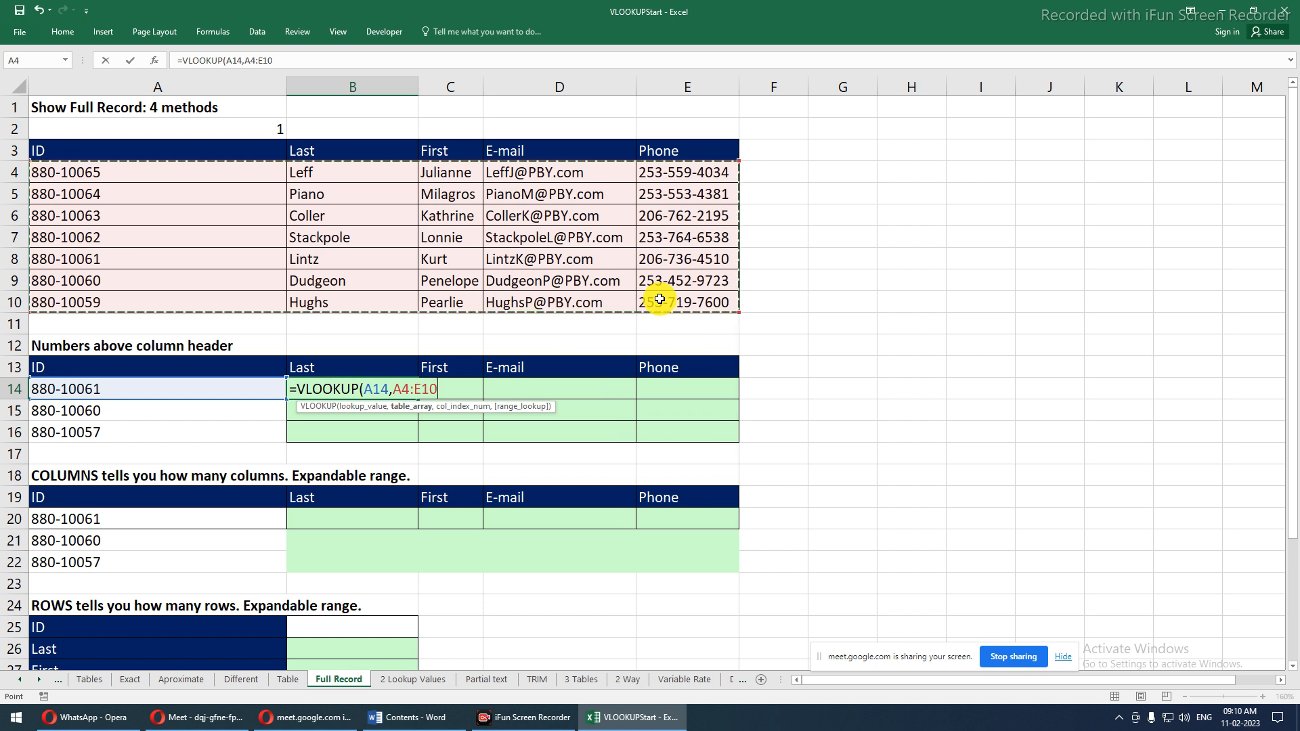
text(,)
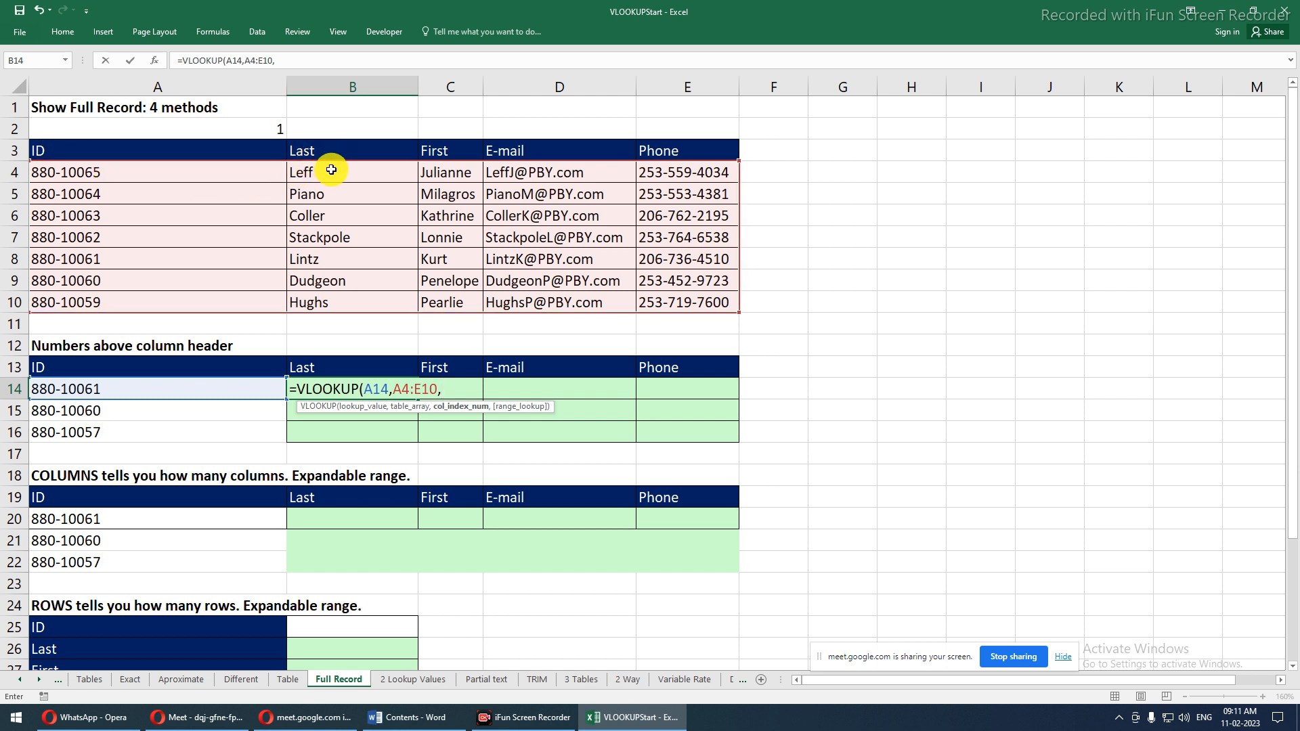
text(,)
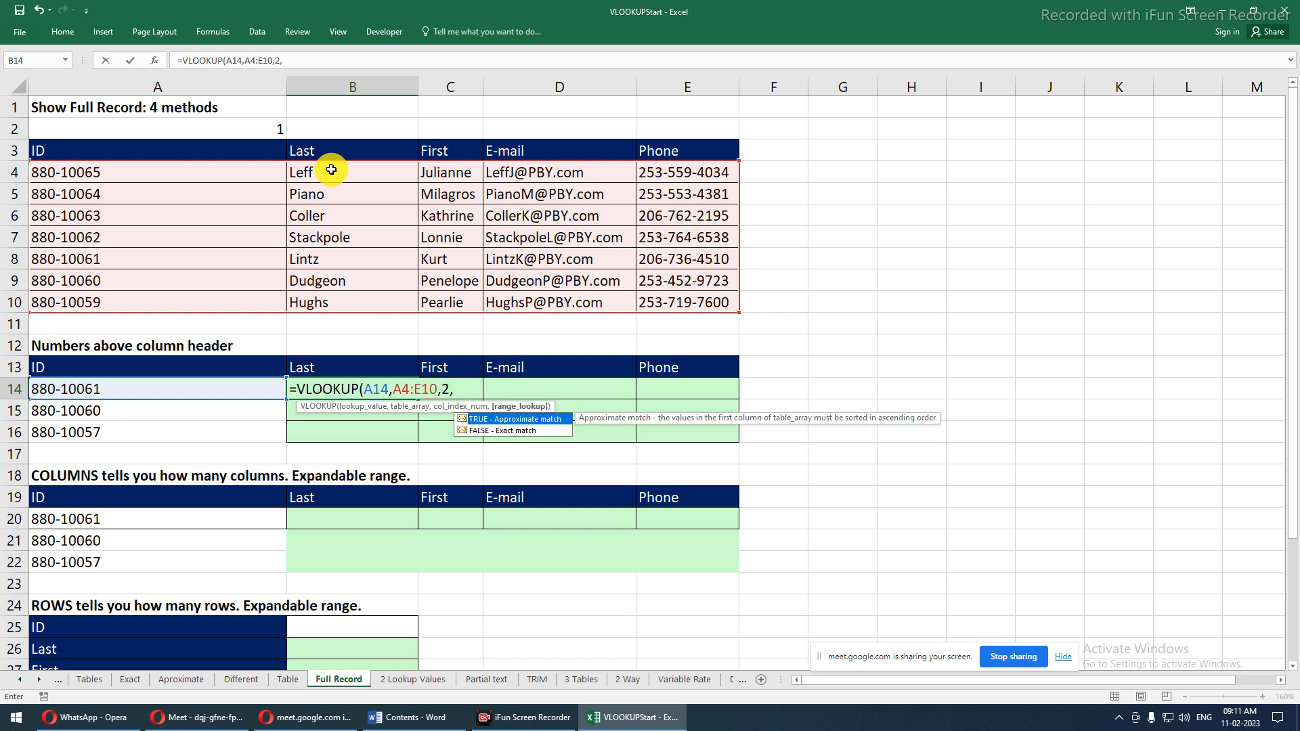
key(Return)
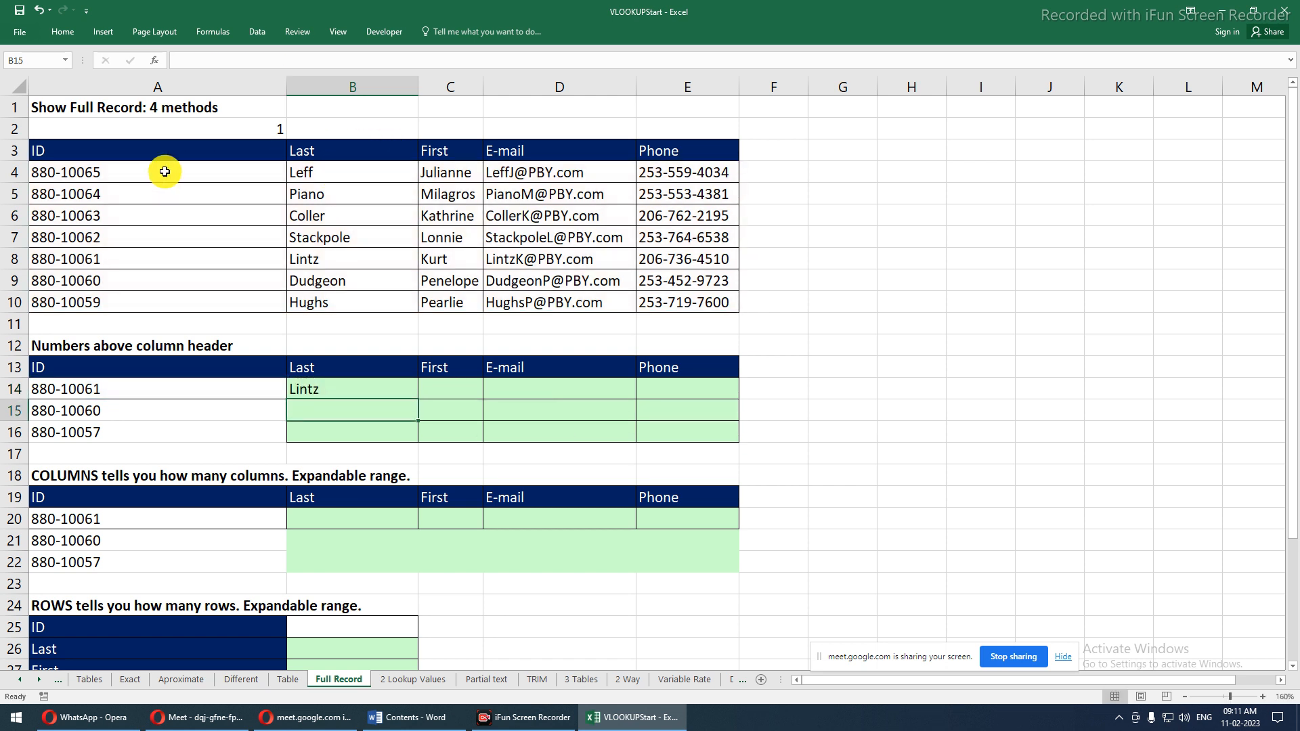
Copy the record table A3:E10 and paste it starting at C3
click(93, 155)
drag(93, 156, 714, 295)
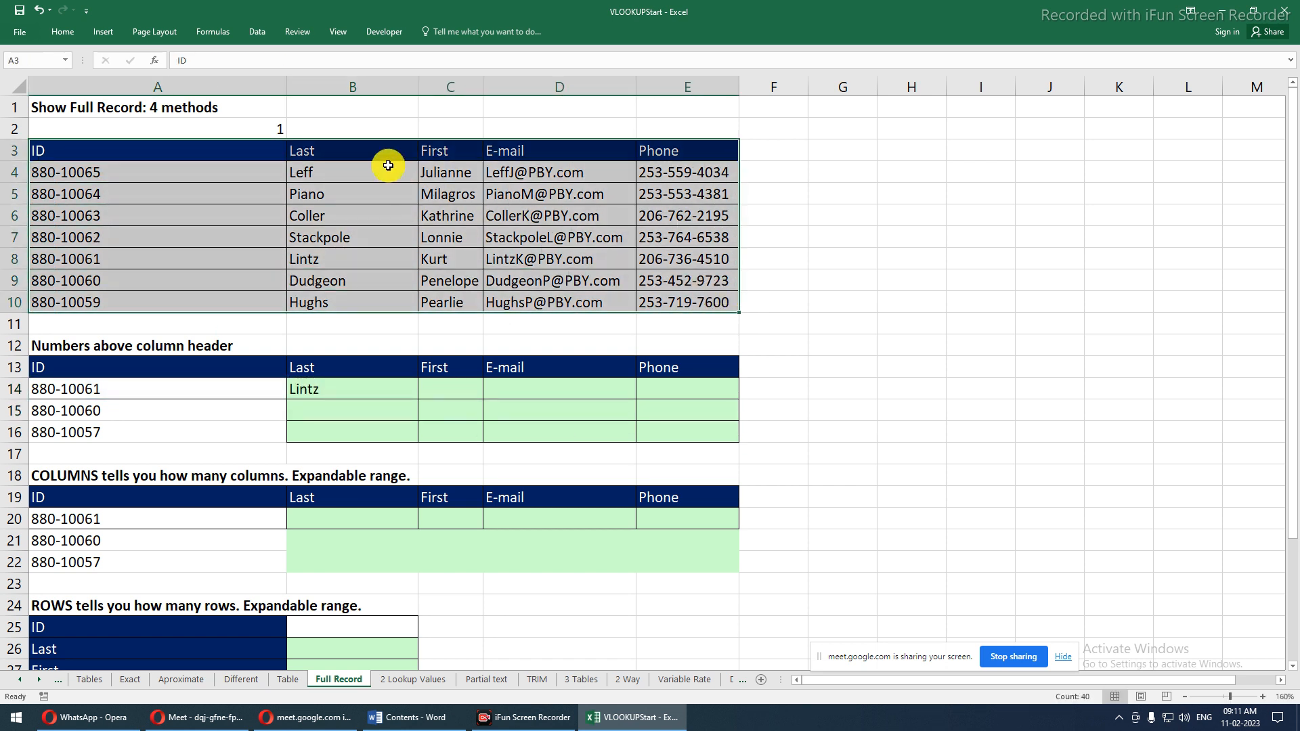
key(ctrl+c)
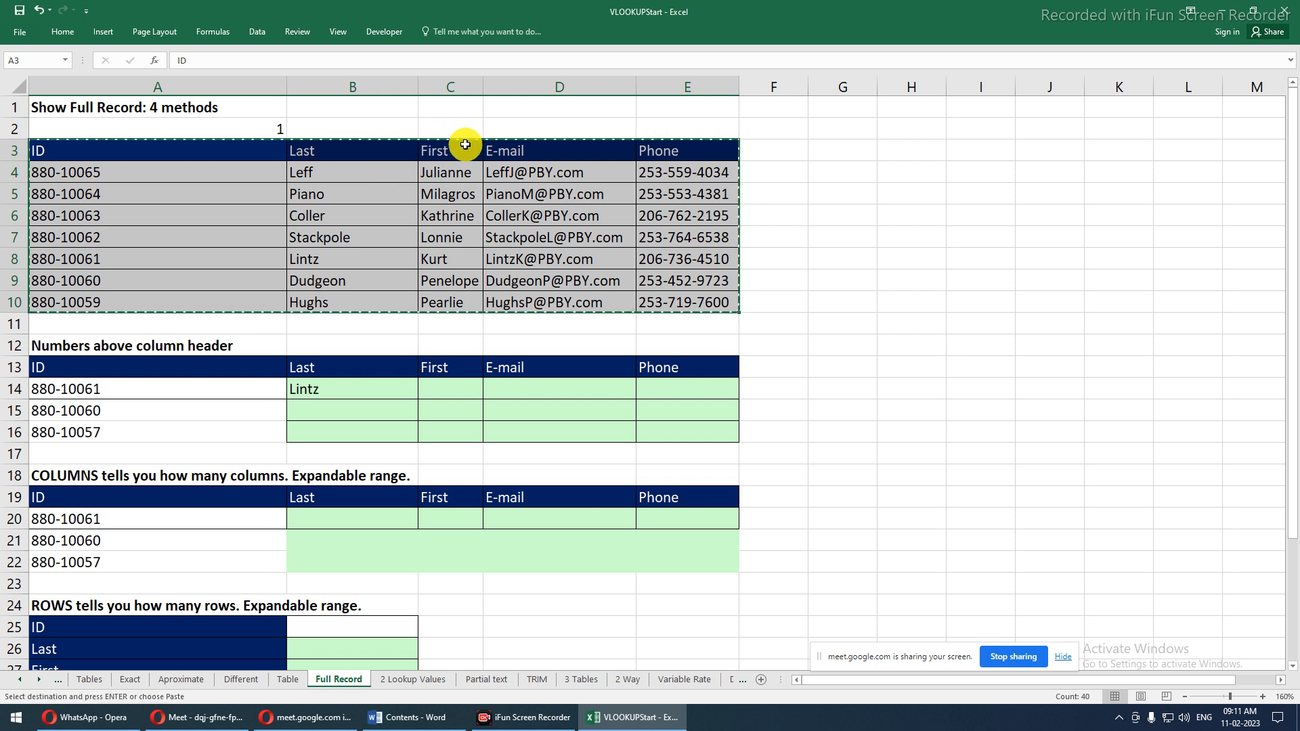
click(453, 150)
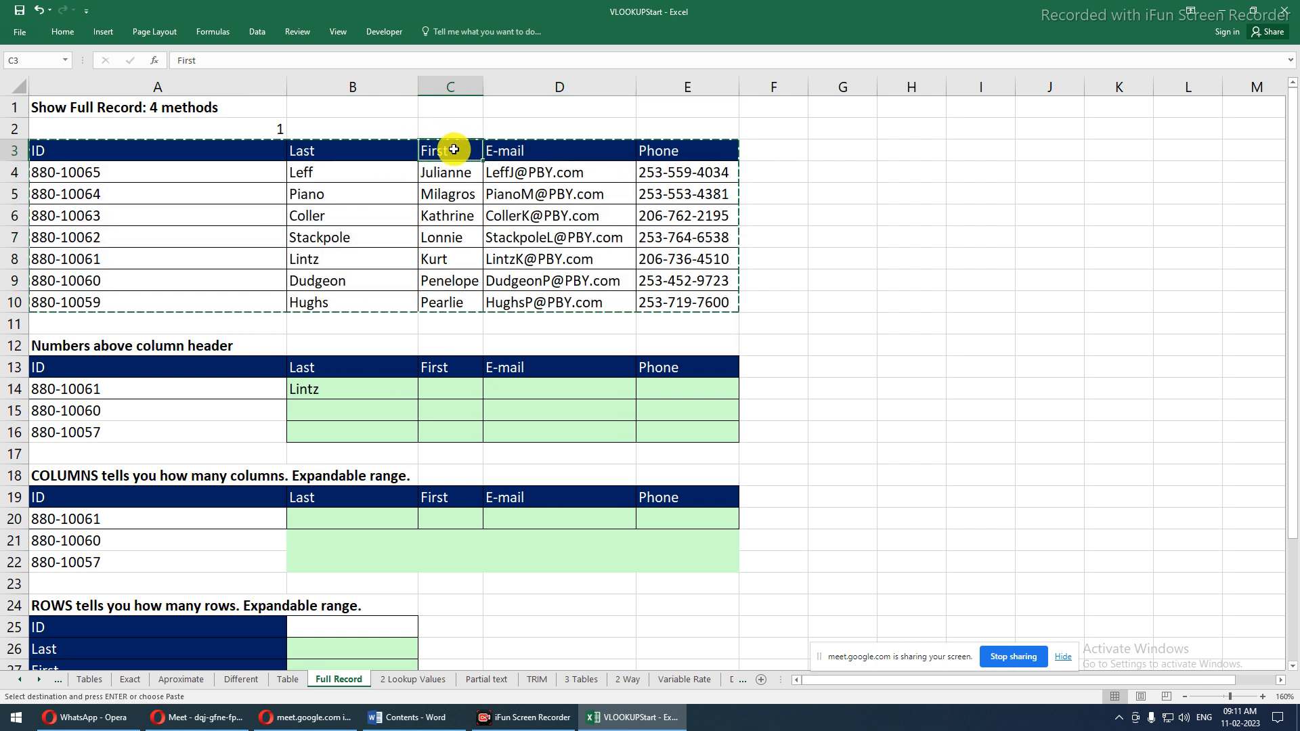
click(310, 161)
drag(133, 145, 674, 298)
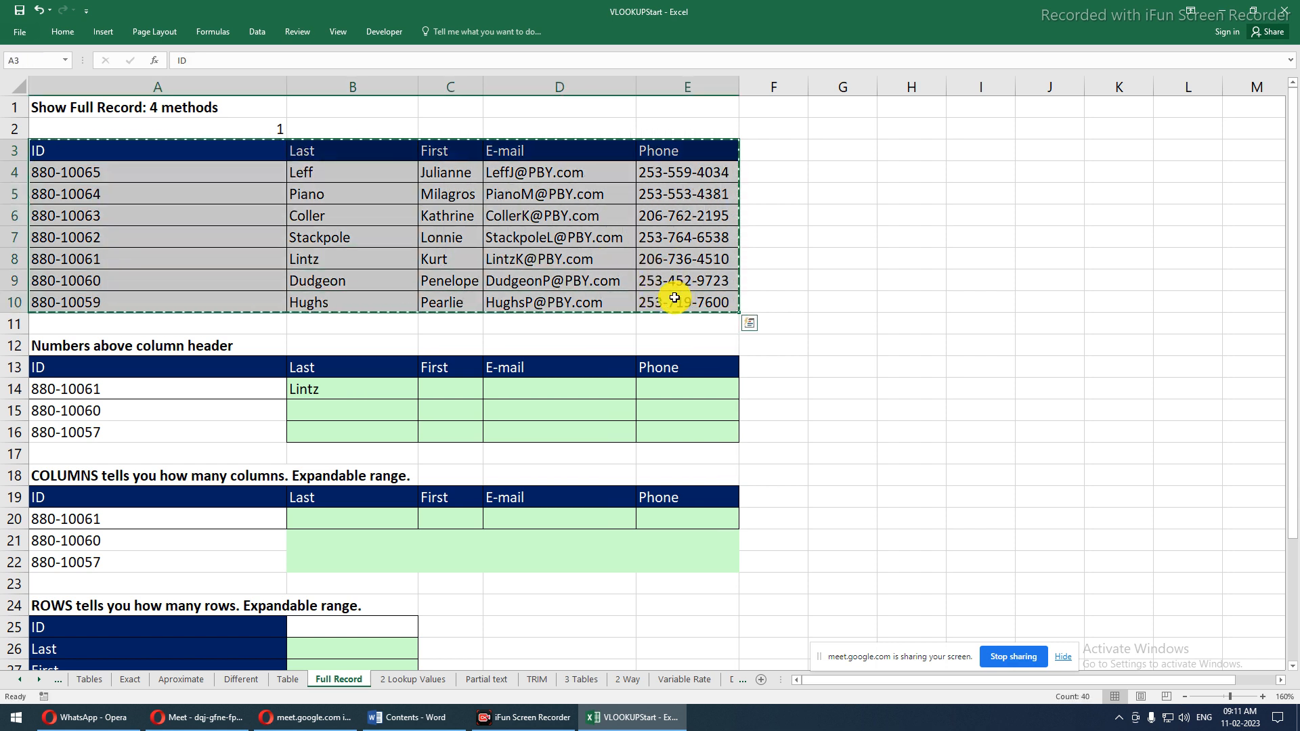
click(440, 150)
key(ctrl+v)
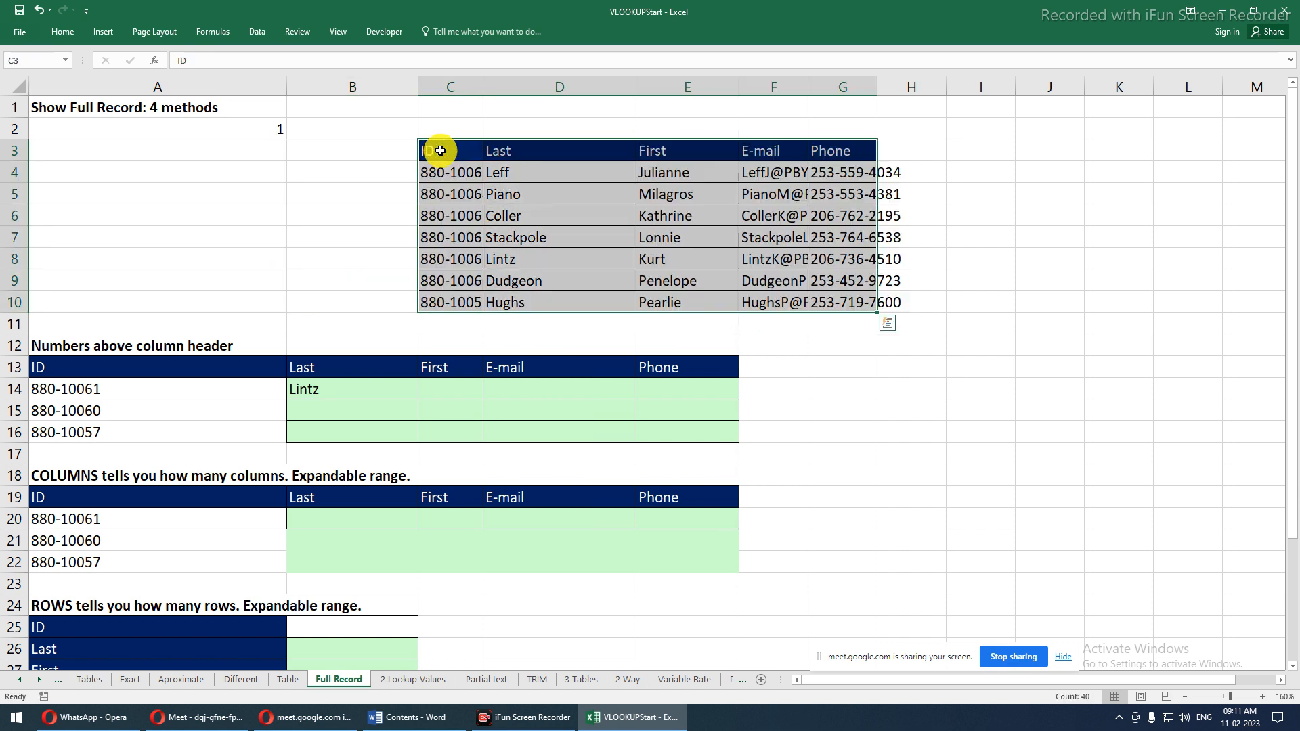
Examine the shifted table's columns, undo the paste at C3, and clear the copy selection
drag(430, 150, 862, 306)
drag(430, 152, 444, 302)
drag(508, 129, 513, 309)
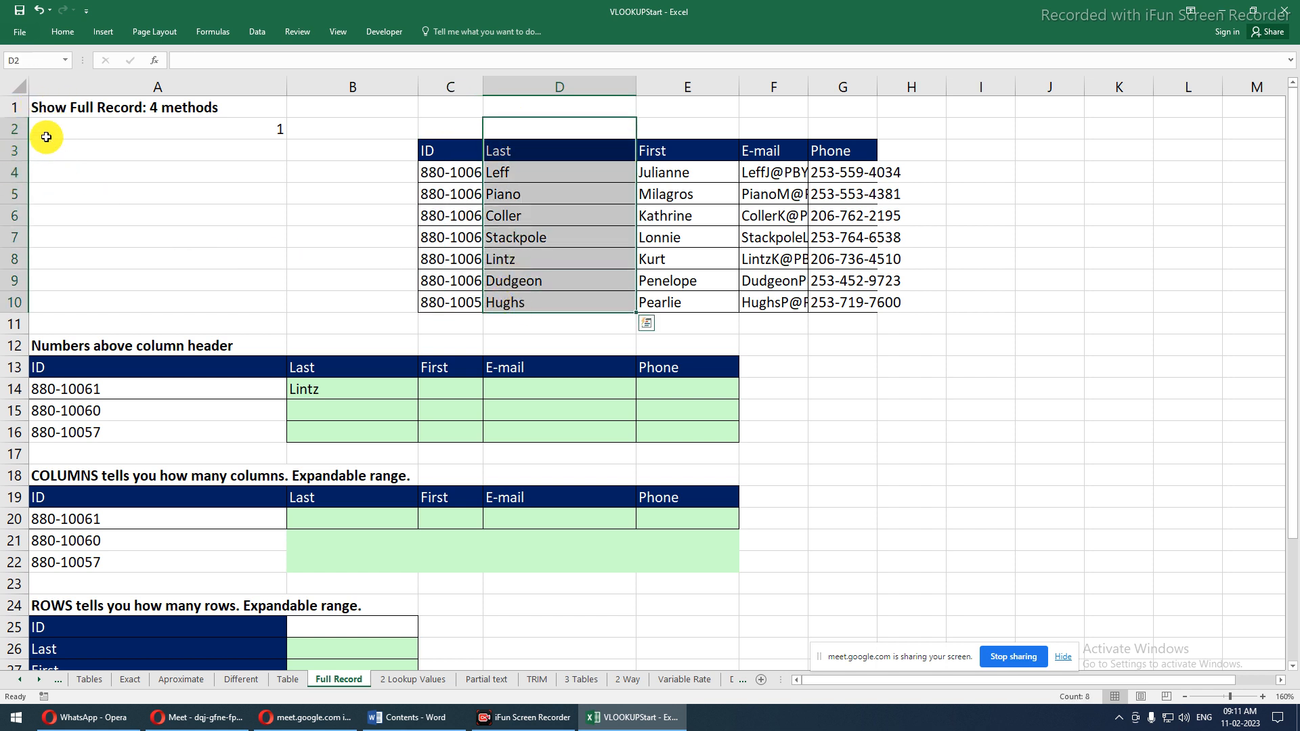
drag(38, 125, 43, 296)
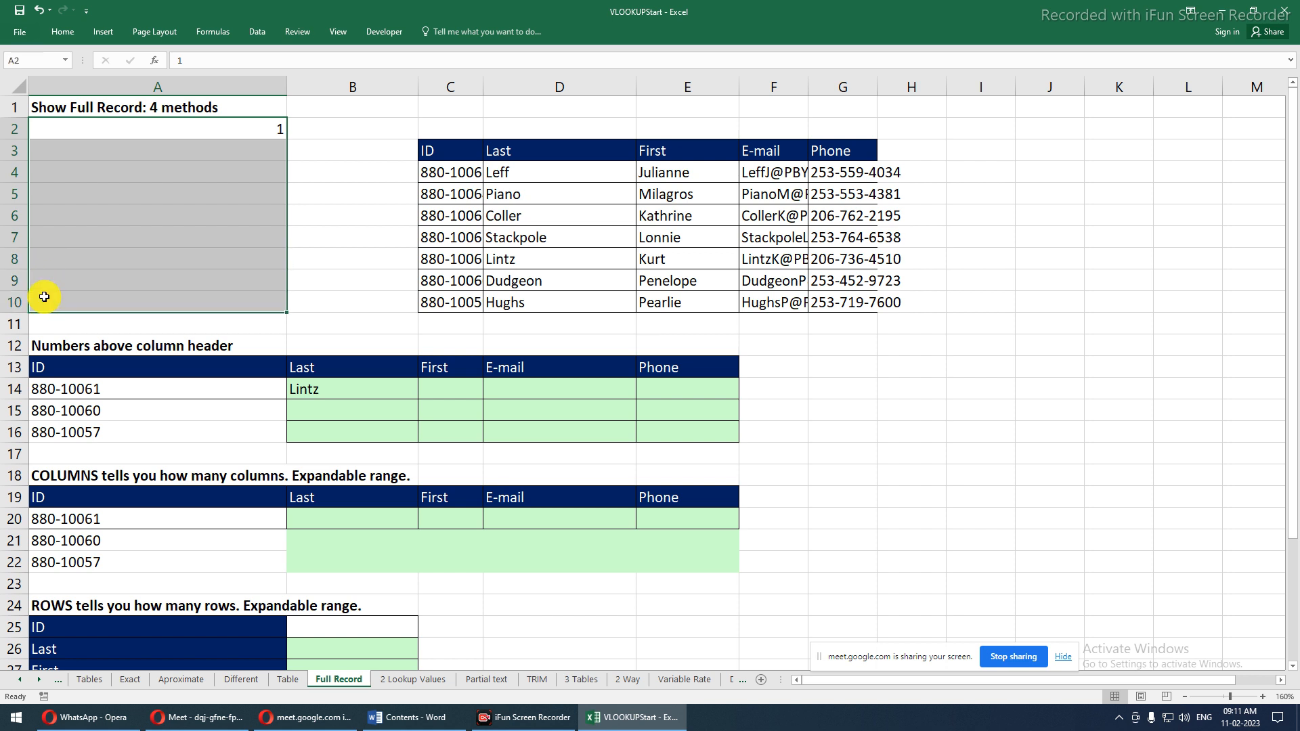
key(ctrl+z)
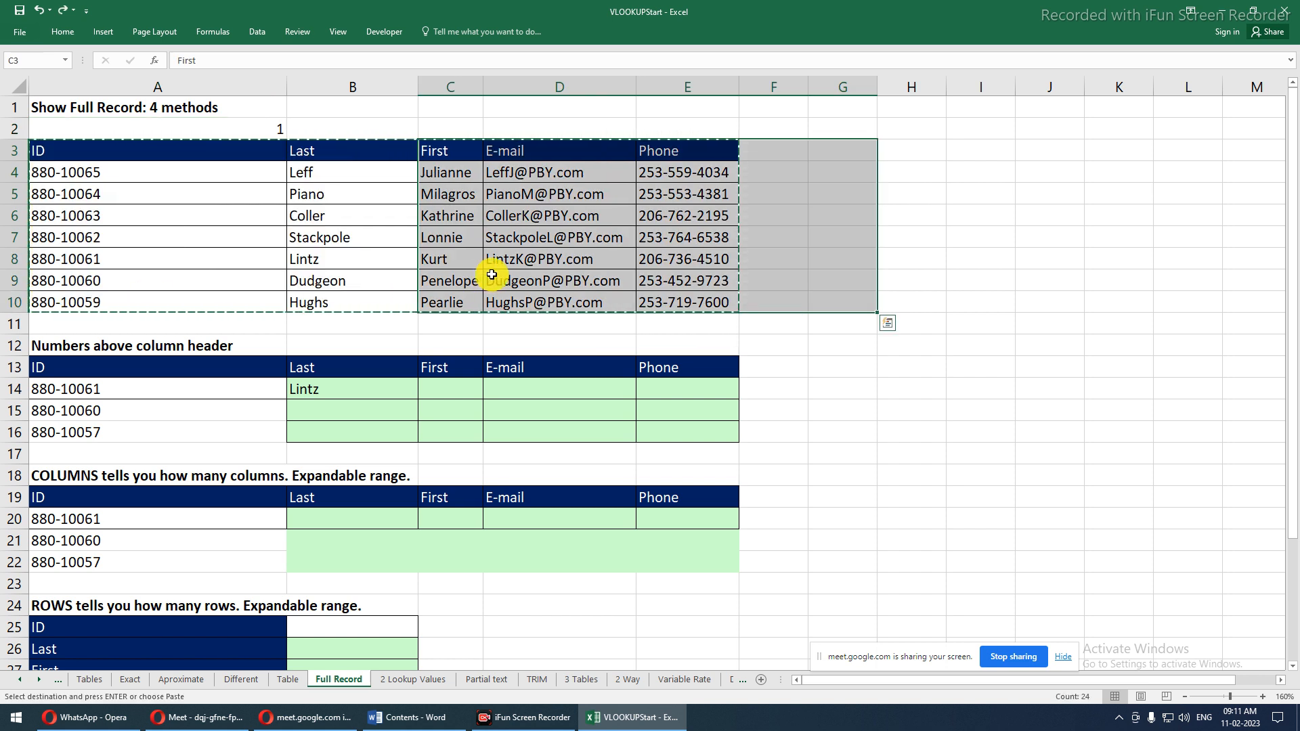
key(Escape)
Examine B14's VLOOKUP formula against its lookup ID in A14 and the record table, keeping the formula as it is
click(364, 388)
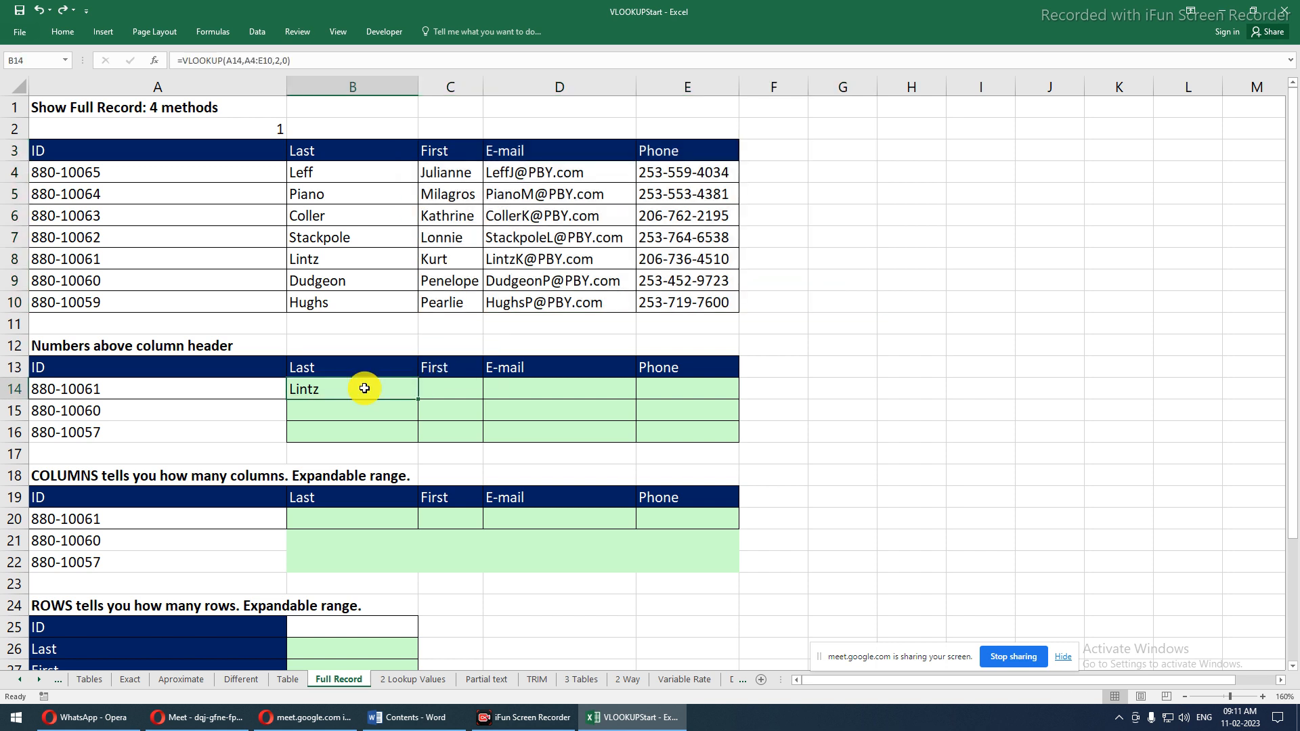
click(170, 391)
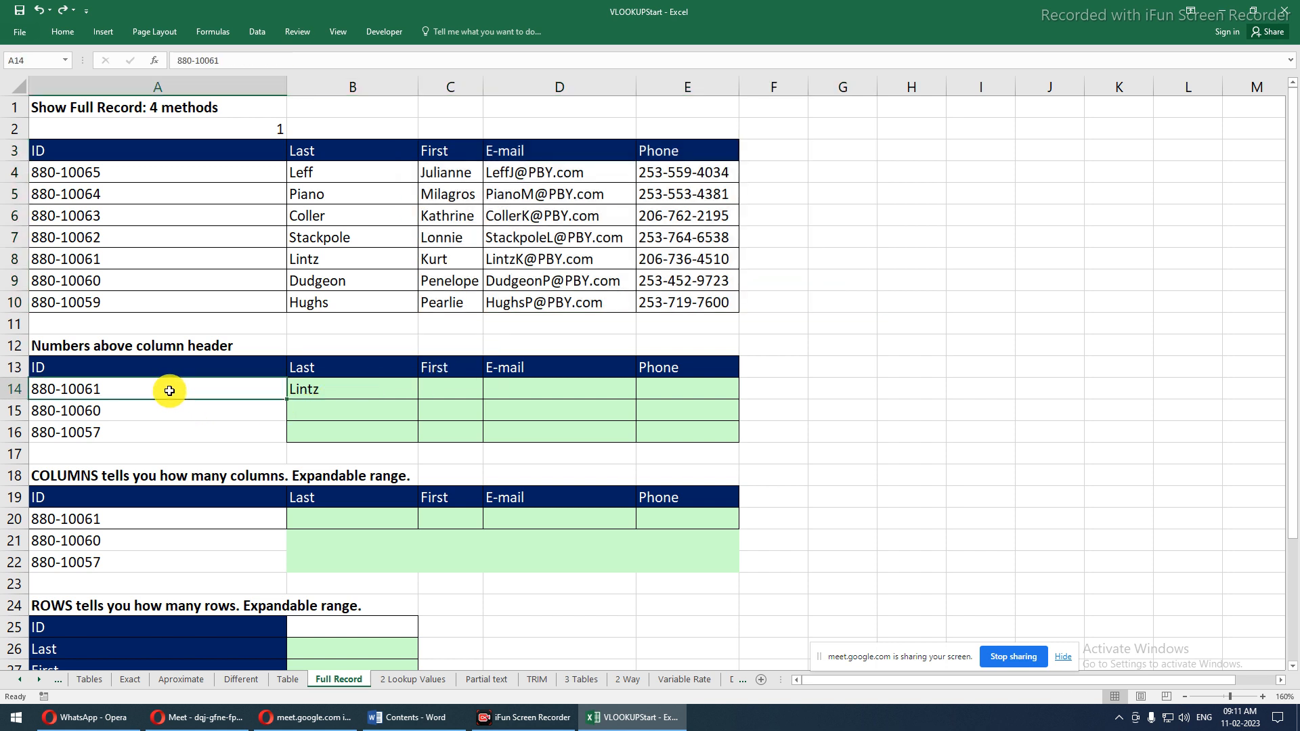
click(56, 147)
drag(55, 148, 672, 299)
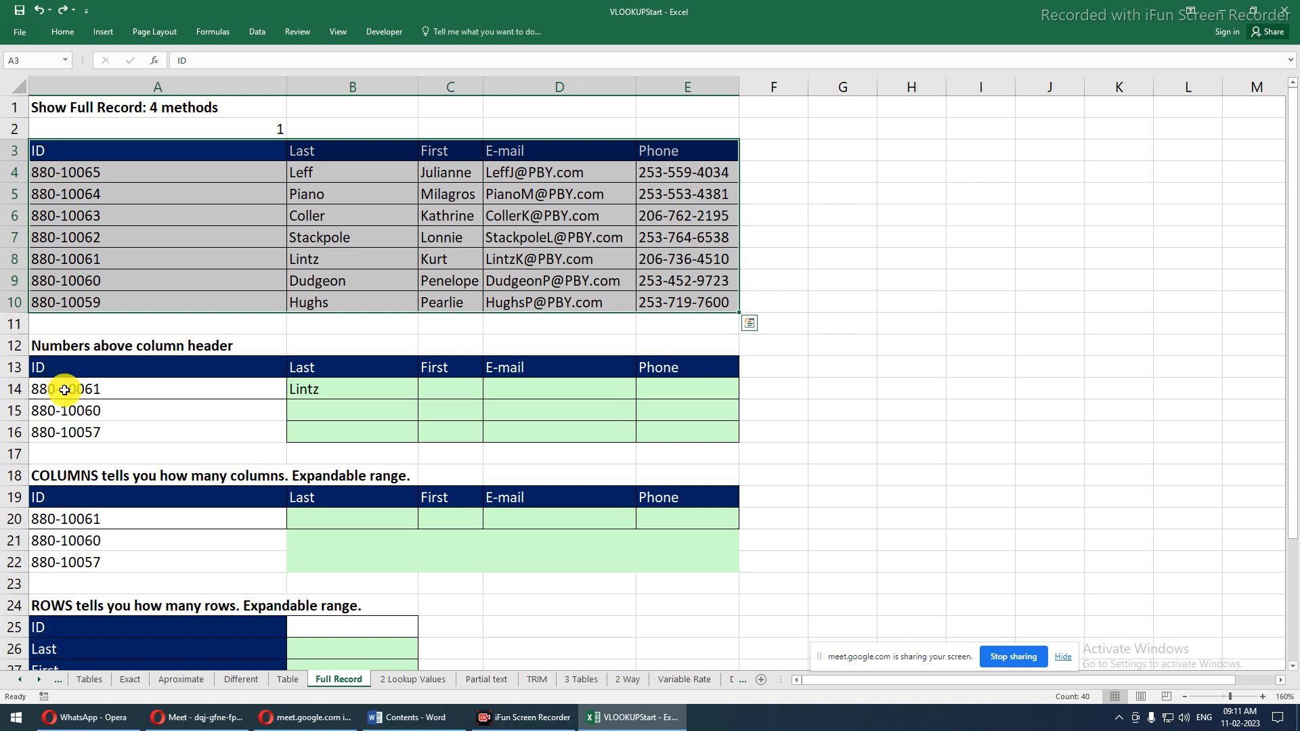
drag(82, 153, 696, 311)
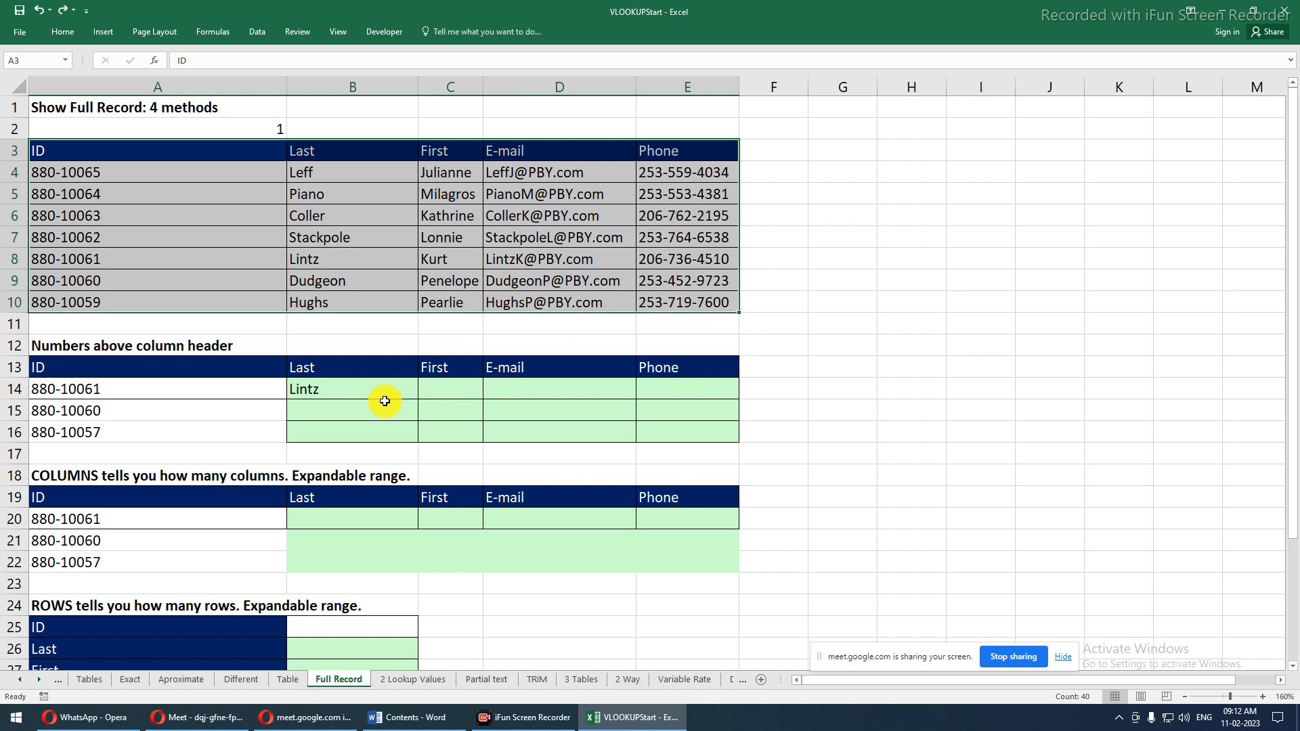
click(308, 383)
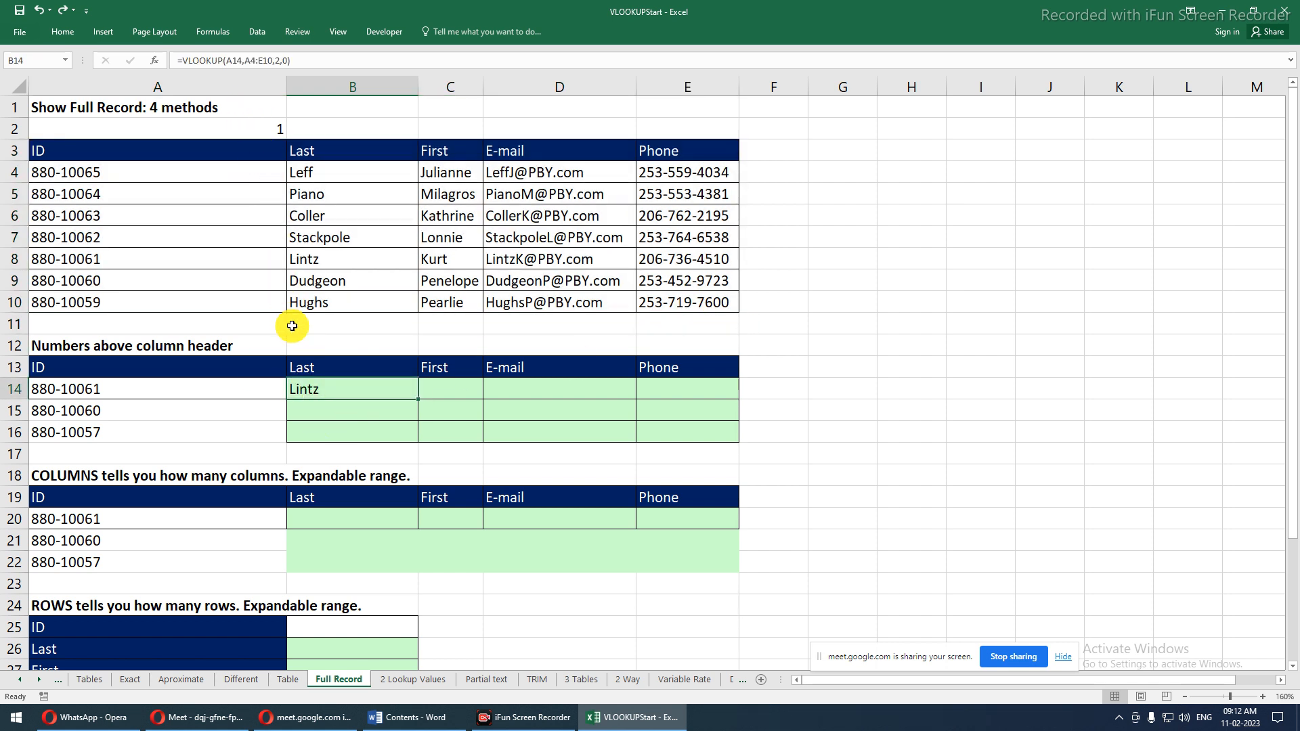
key(F2)
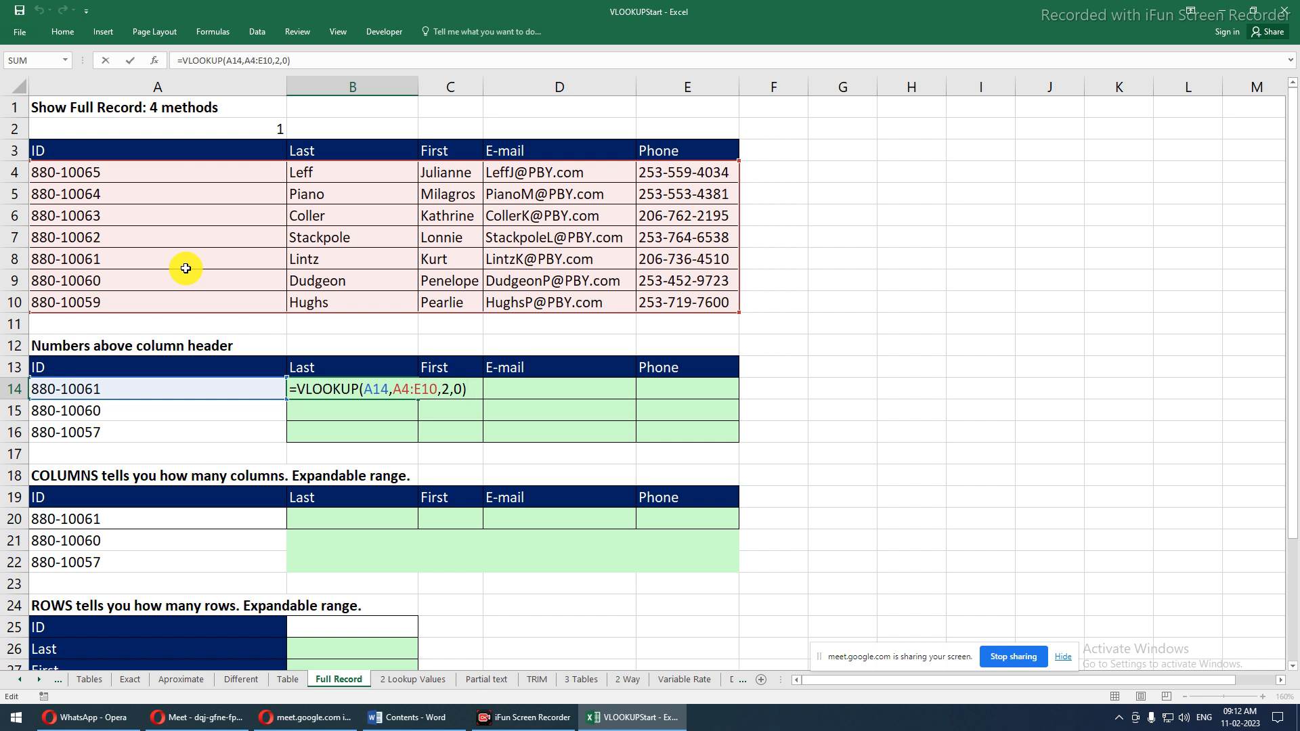
key(ctrl+Return)
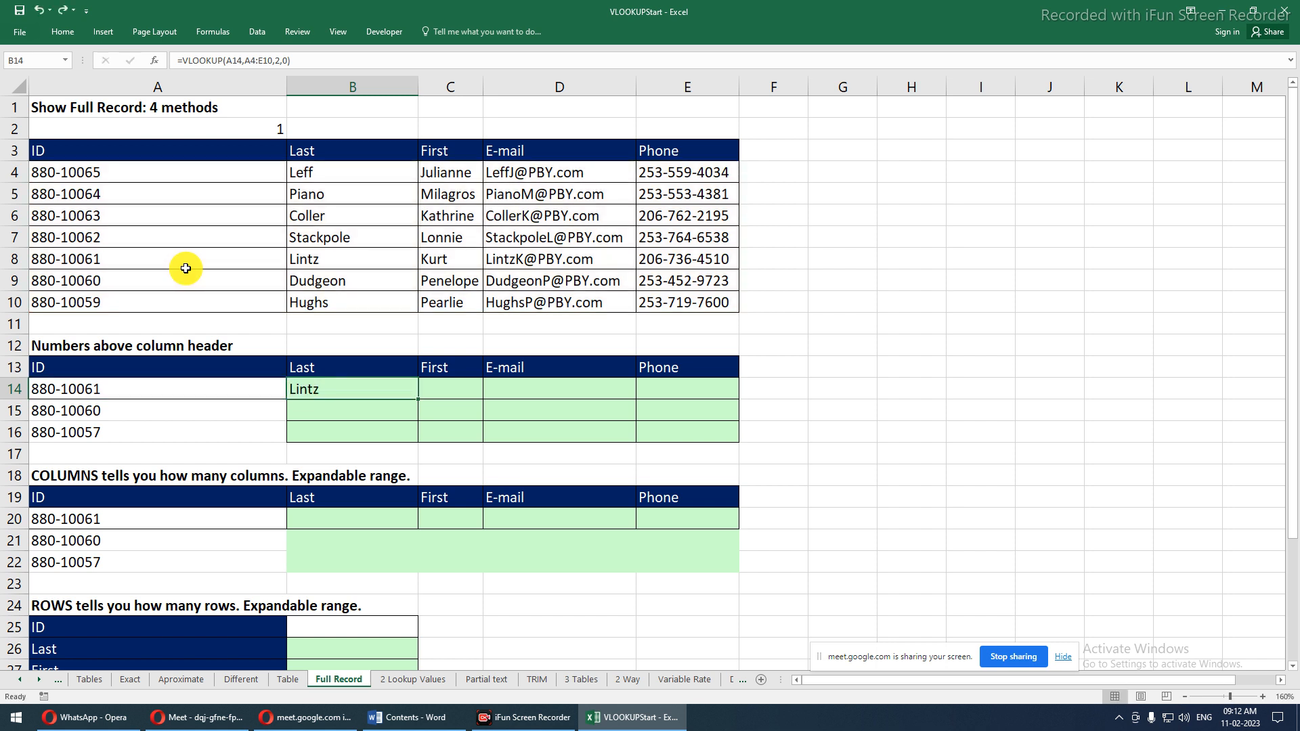
Fill B14's VLOOKUP formula down through B16 and compare the lookup IDs with the record table's ID column
double_click(417, 401)
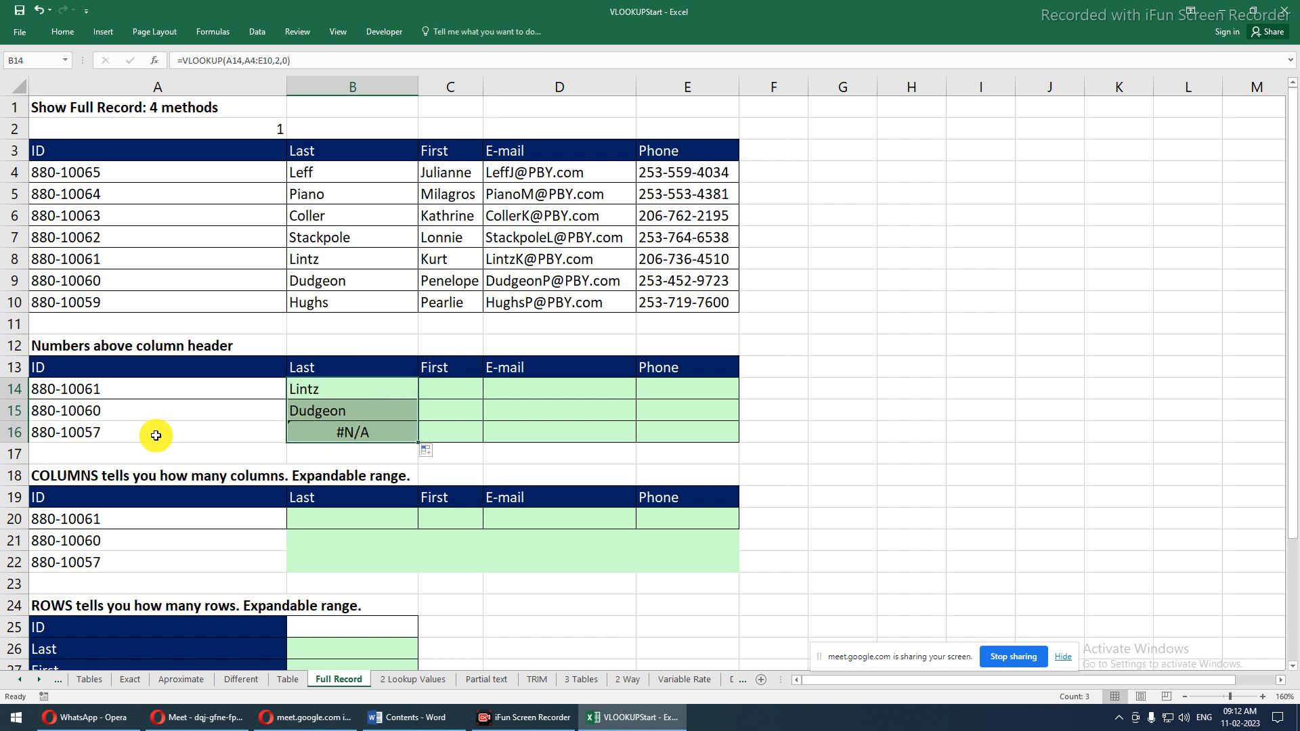
click(82, 175)
drag(82, 200, 98, 302)
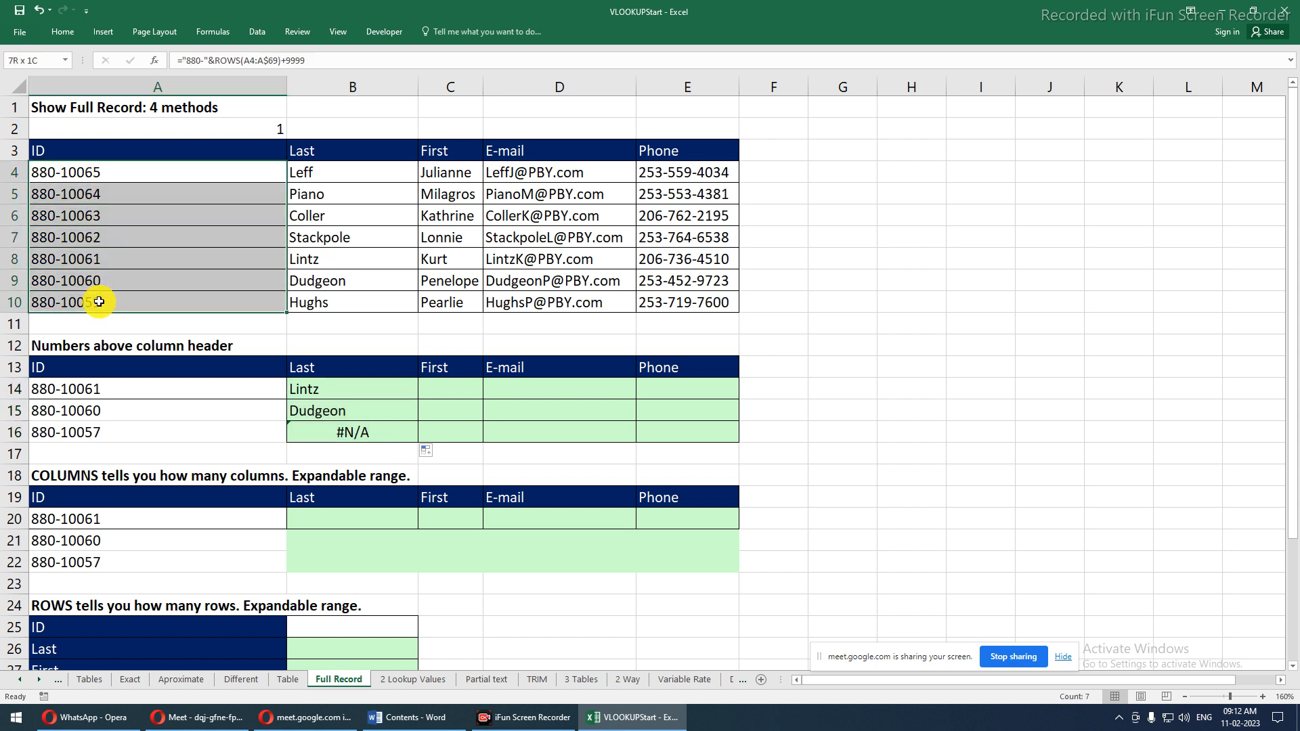
mouse_move(130, 429)
mouse_down()
mouse_move(339, 432)
mouse_move(325, 432)
mouse_up()
click(156, 409)
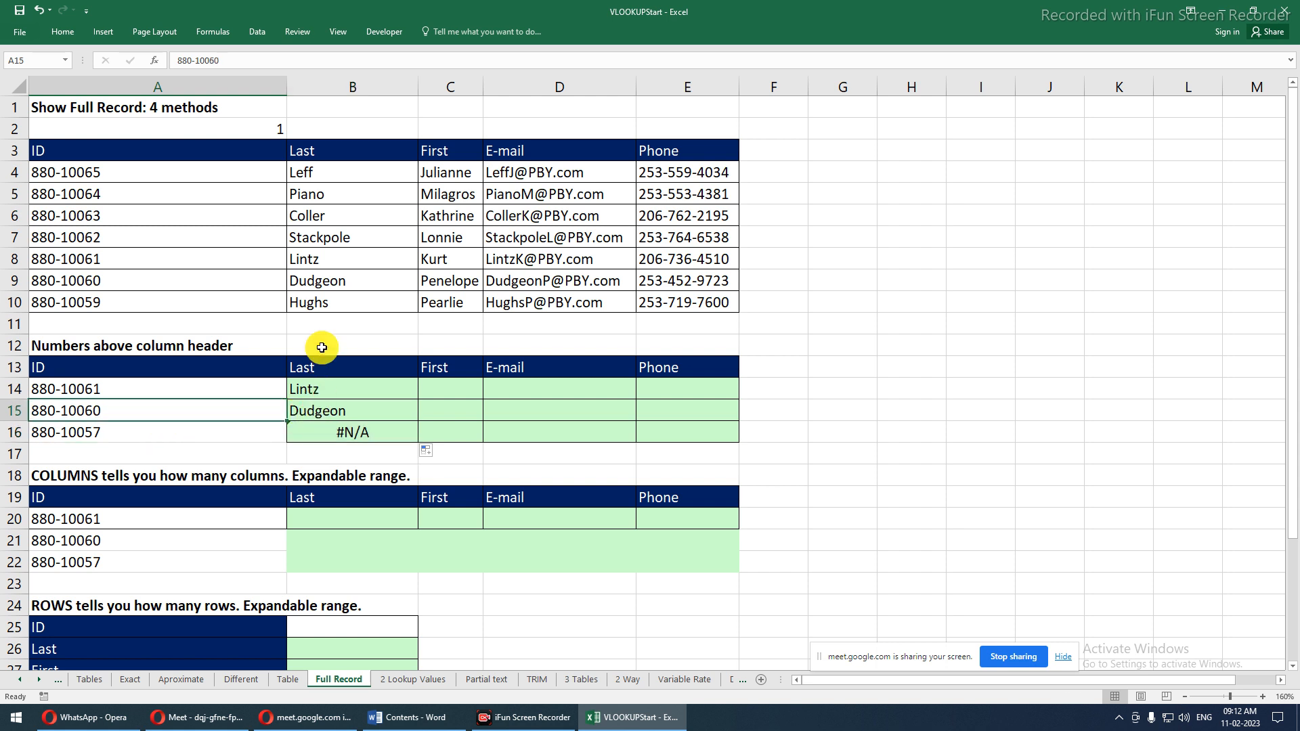
Change the lookup ID in A15 to the same ID as A4 in the record table
double_click(133, 408)
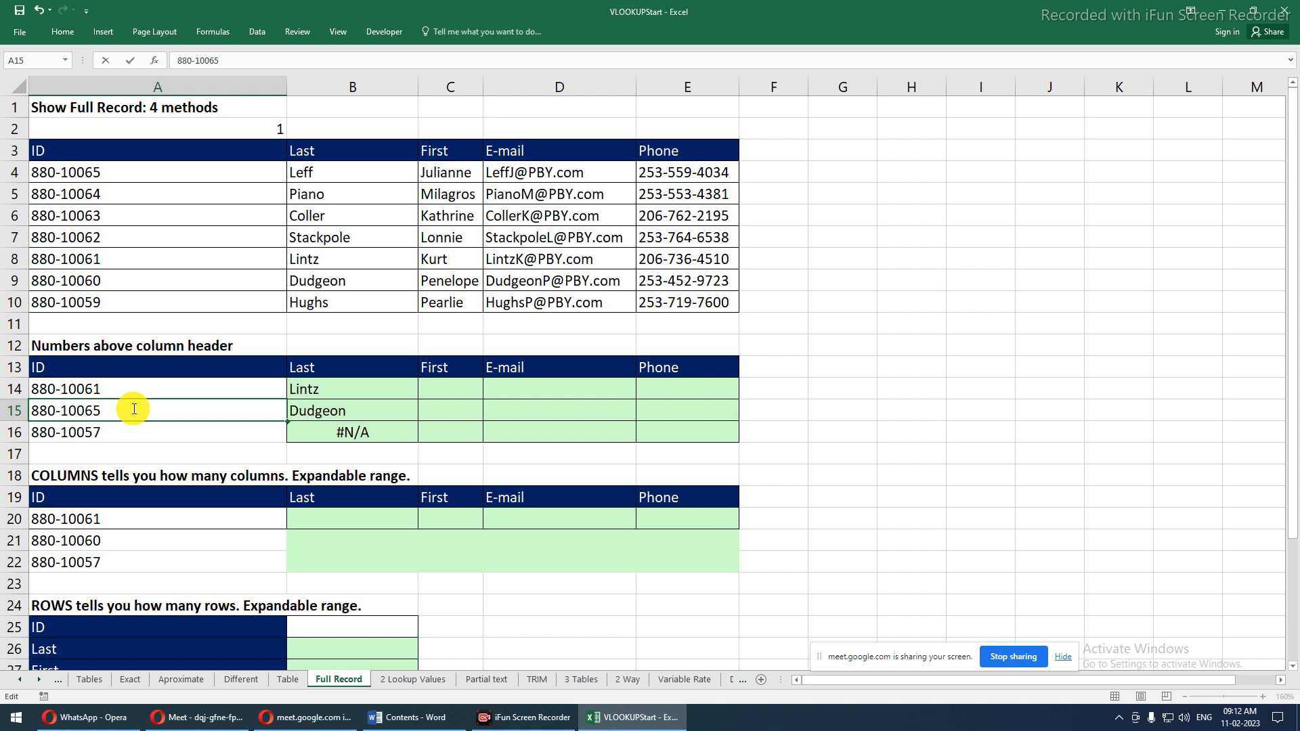
key(Return)
drag(133, 408, 302, 407)
Compare the table ranges referenced by the VLOOKUP formulas in B14 and B15, leaving both formulas as they are
click(308, 409)
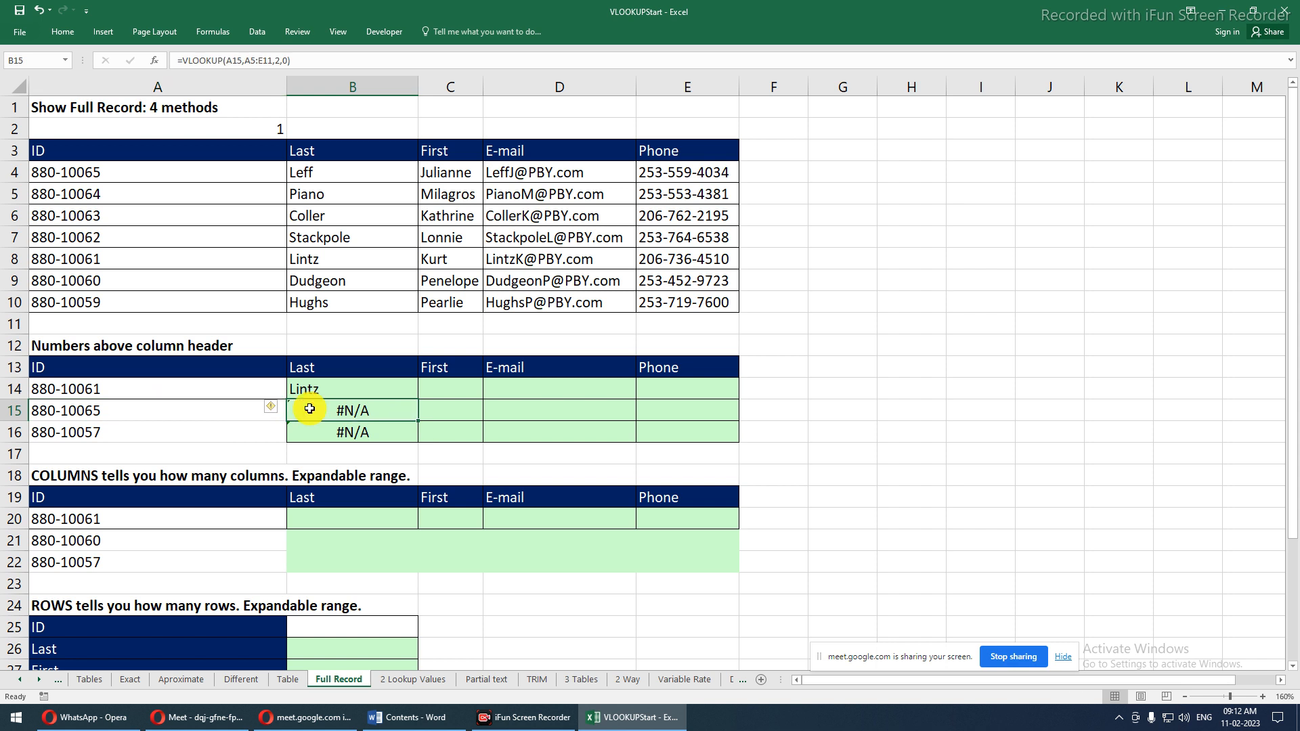
click(303, 388)
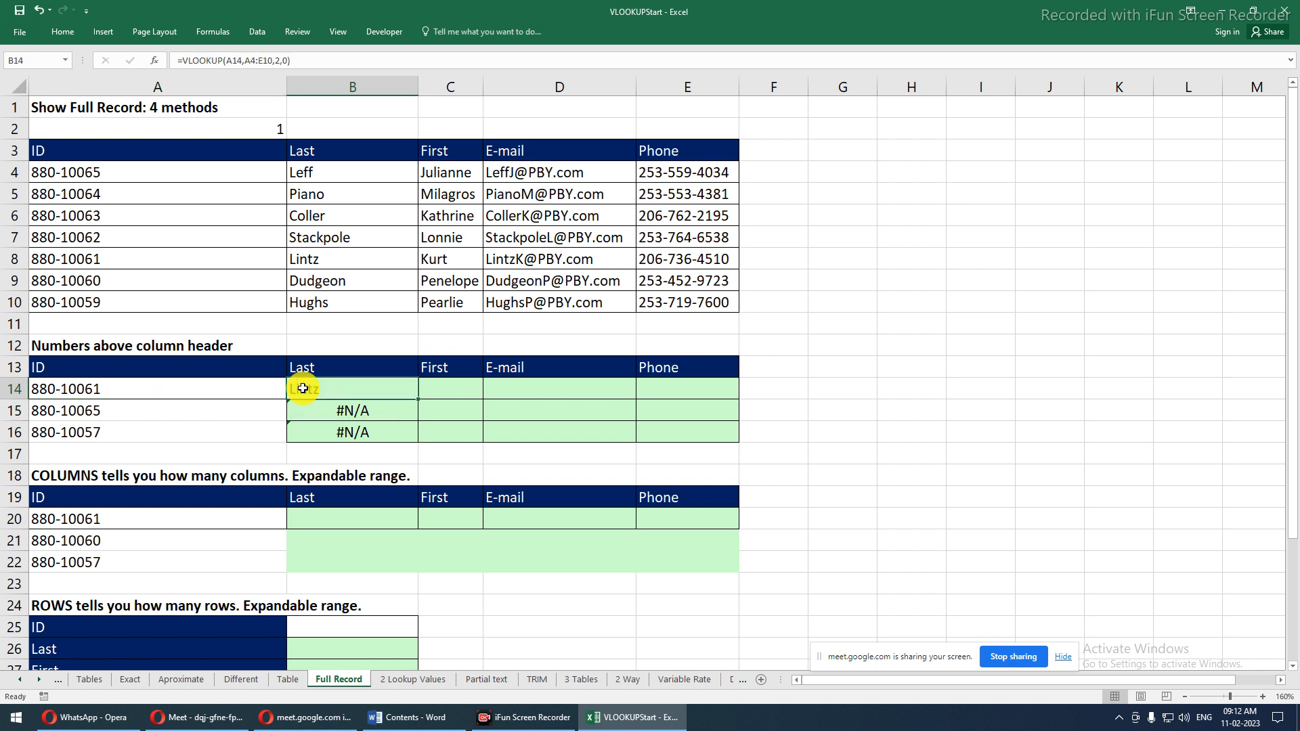
double_click(302, 388)
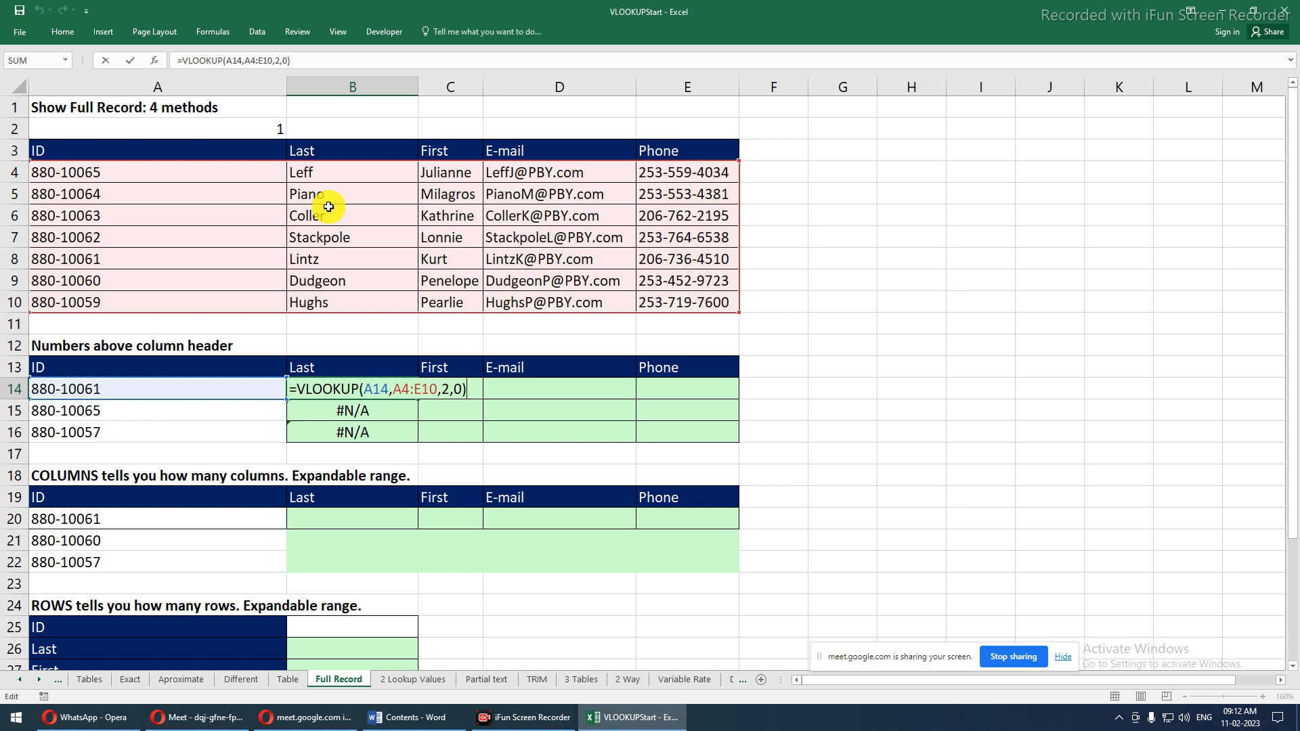
key(Escape)
key(Down)
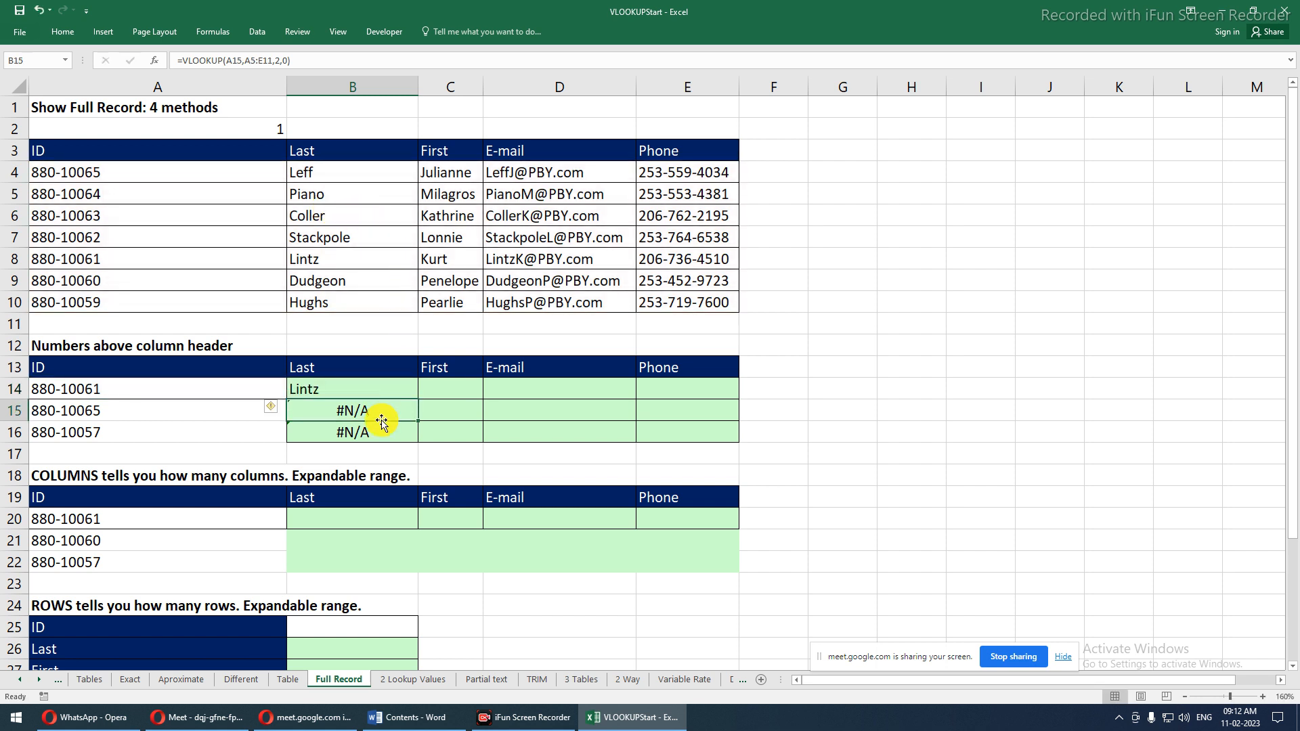
key(F2)
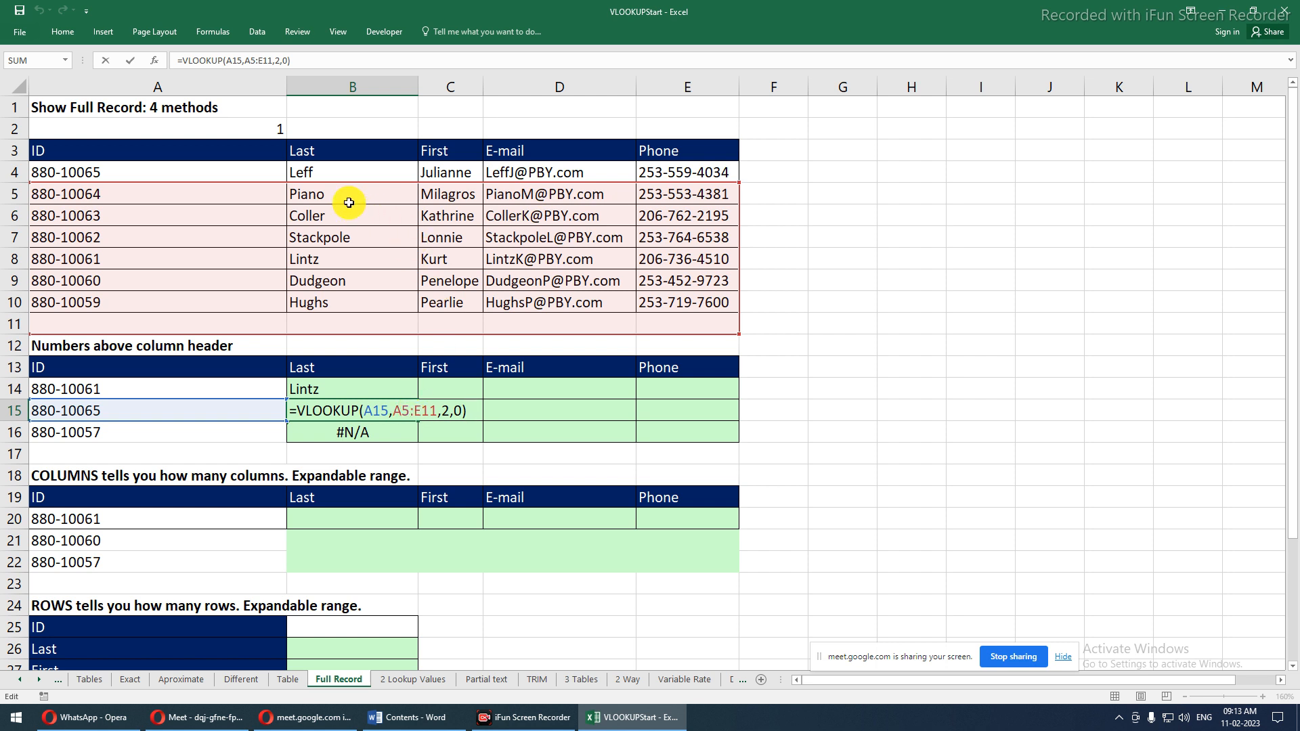
click(330, 387)
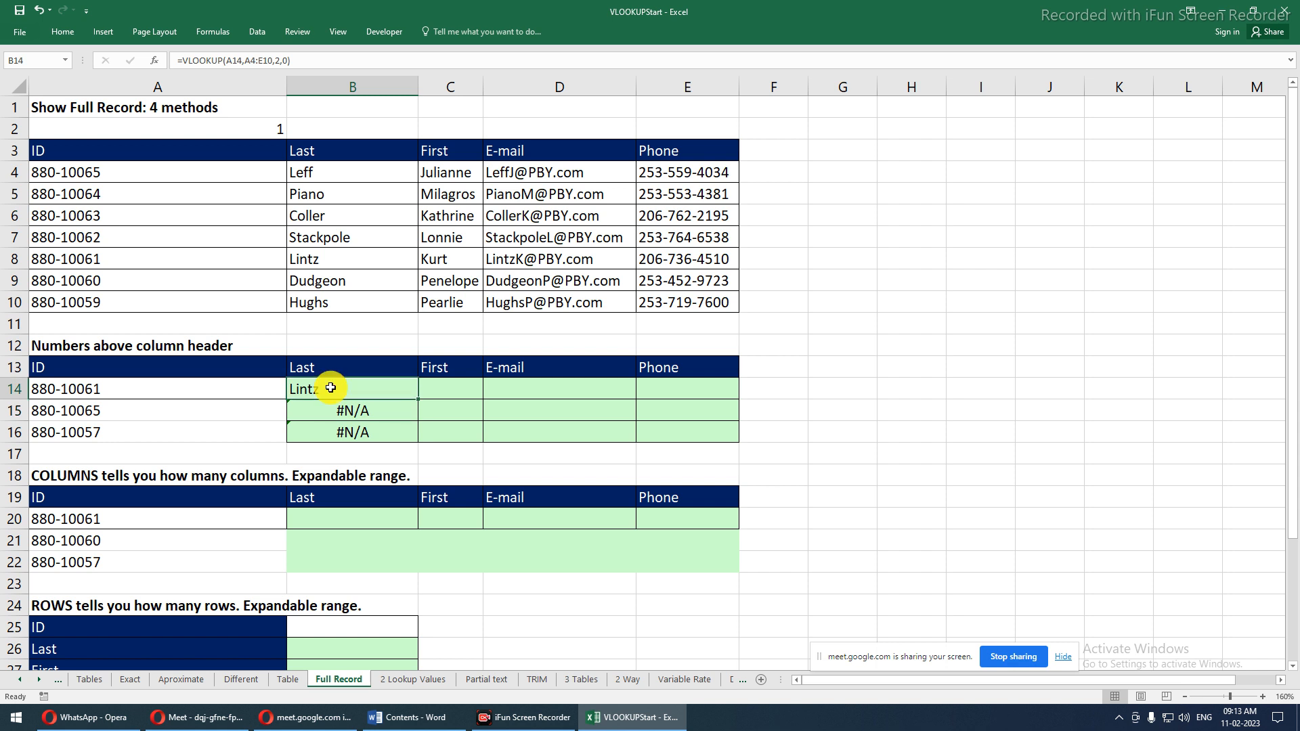
Compare the lookup ID in A15 with the record table's first row and the shifted range A5:E11
double_click(330, 387)
key(Escape)
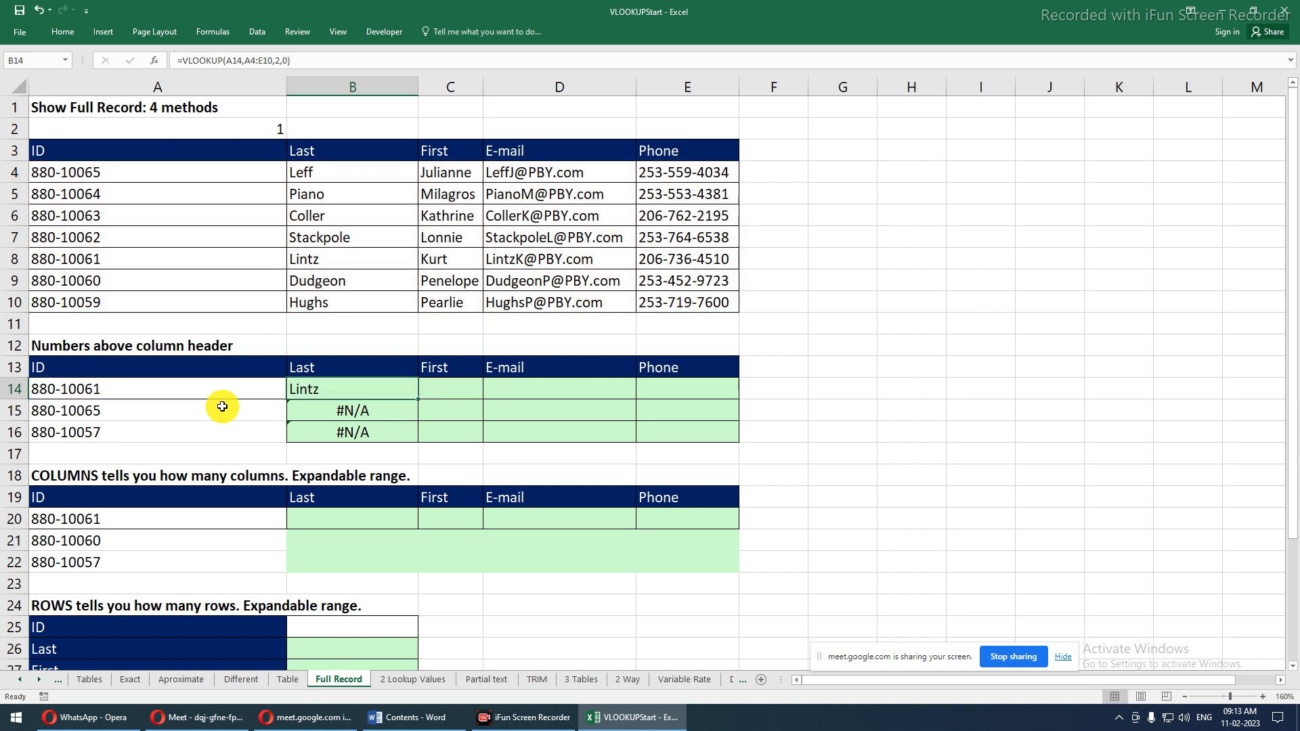
drag(142, 411, 317, 410)
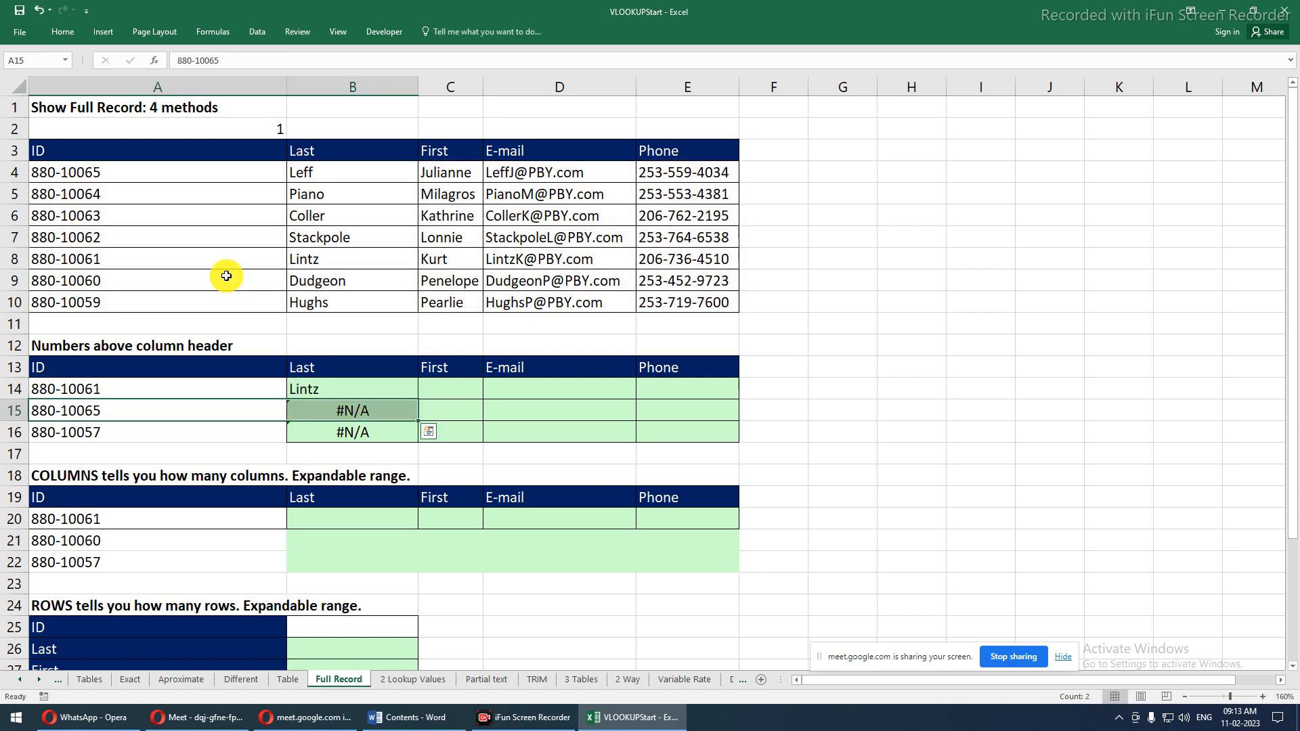
drag(93, 174, 318, 181)
drag(224, 193, 725, 328)
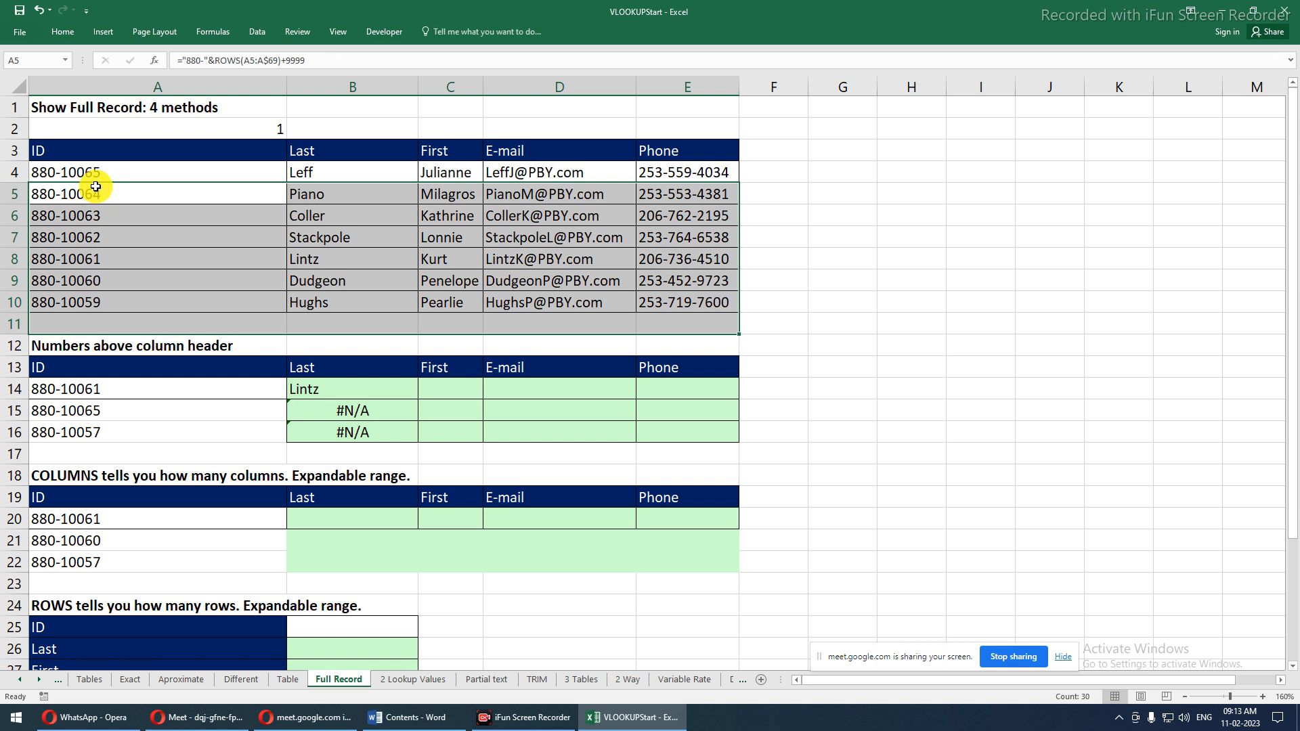
Make the table range in B14's VLOOKUP absolute as $A$4:$E$10 and fill the formula down through B16
click(324, 391)
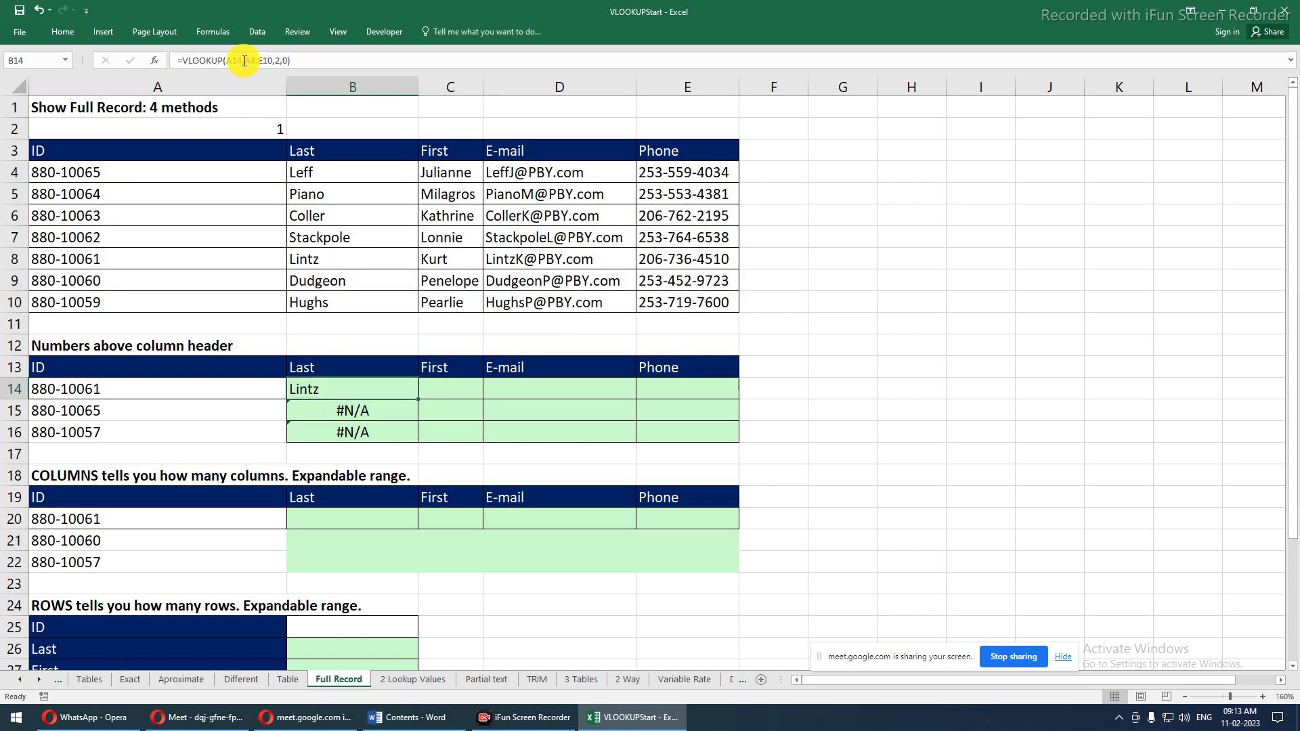
key(F2)
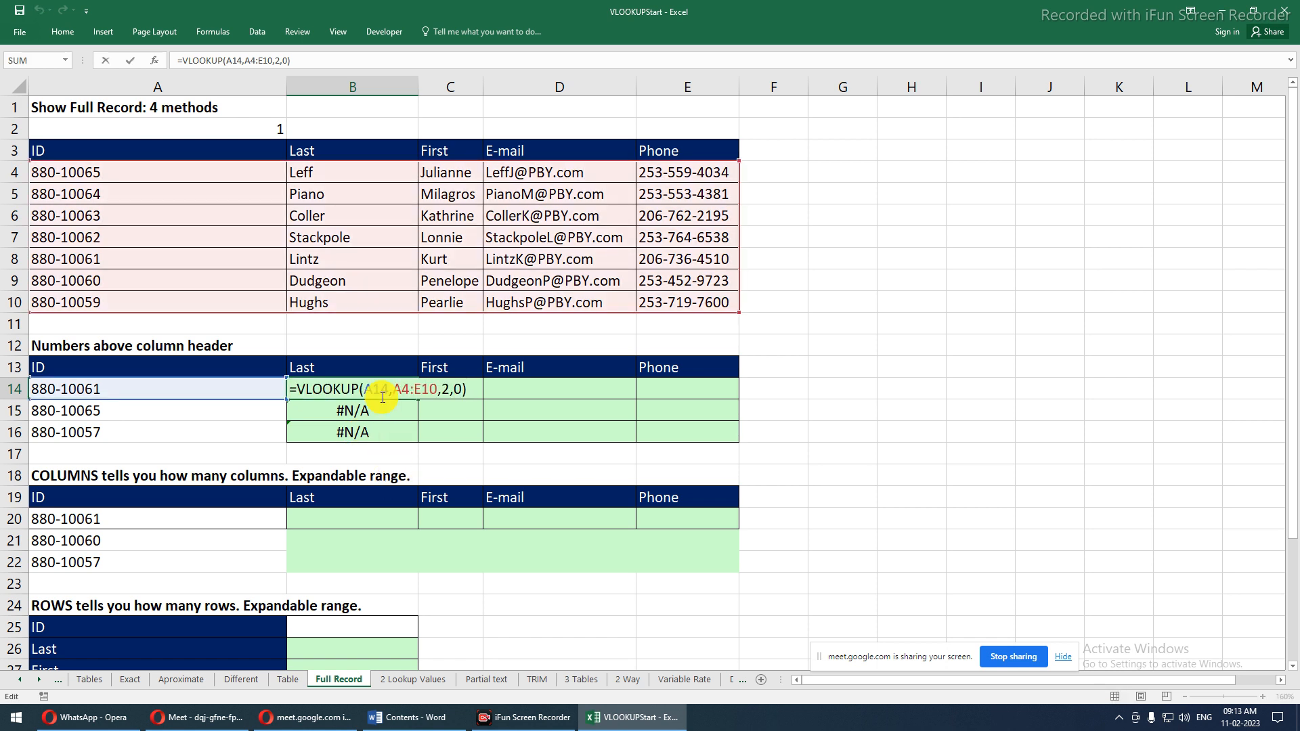
double_click(431, 390)
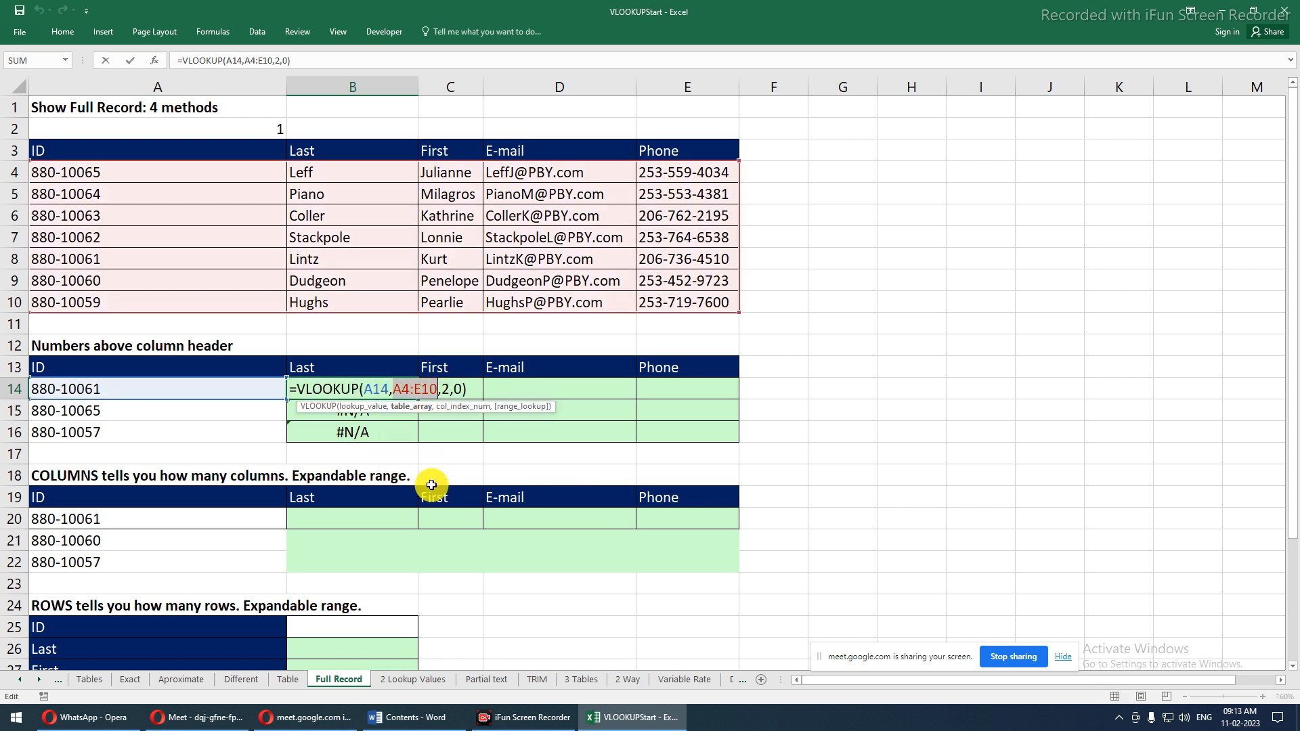
key(F4)
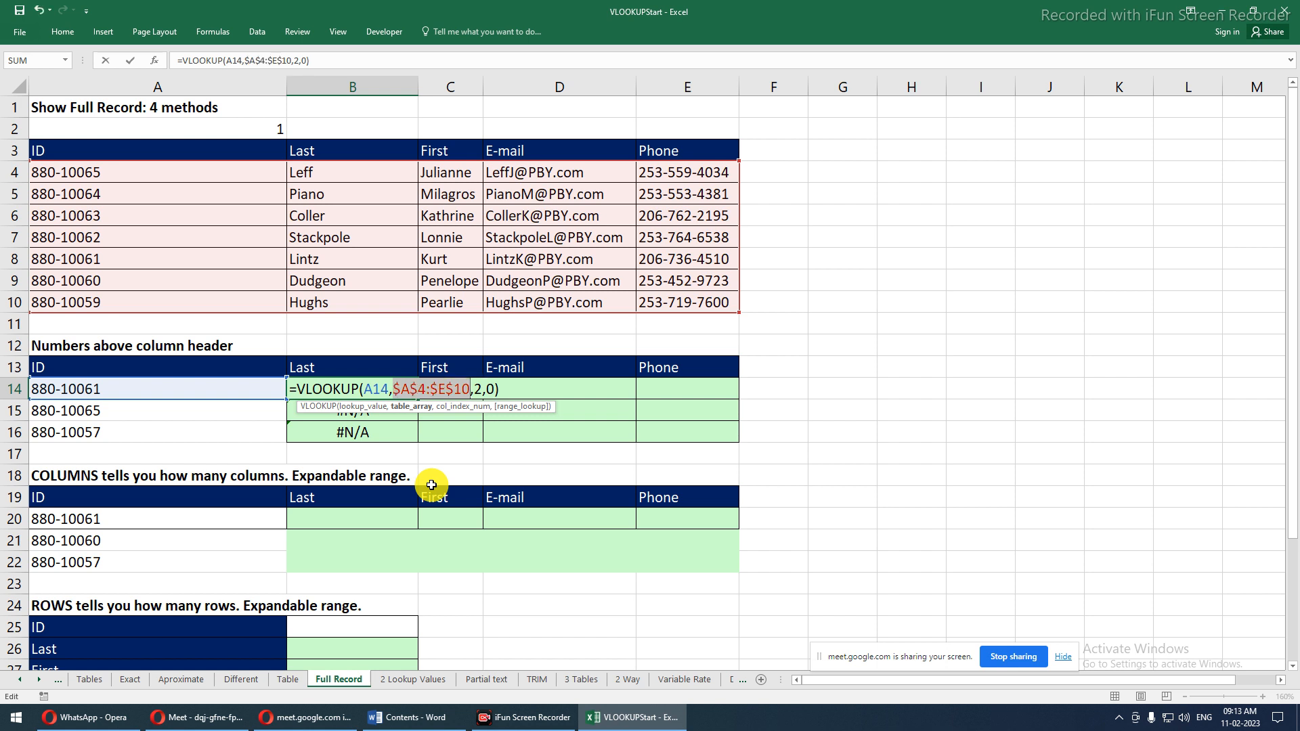
key(Return)
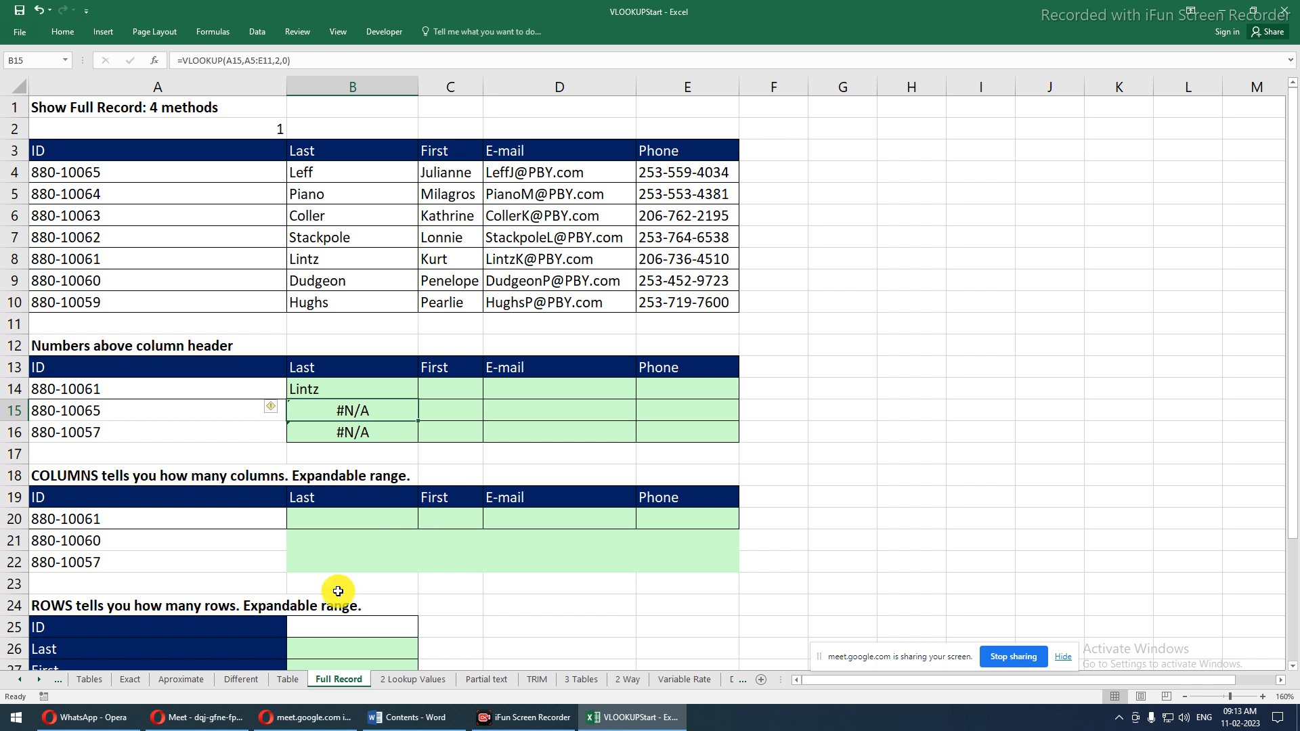
drag(342, 390, 342, 425)
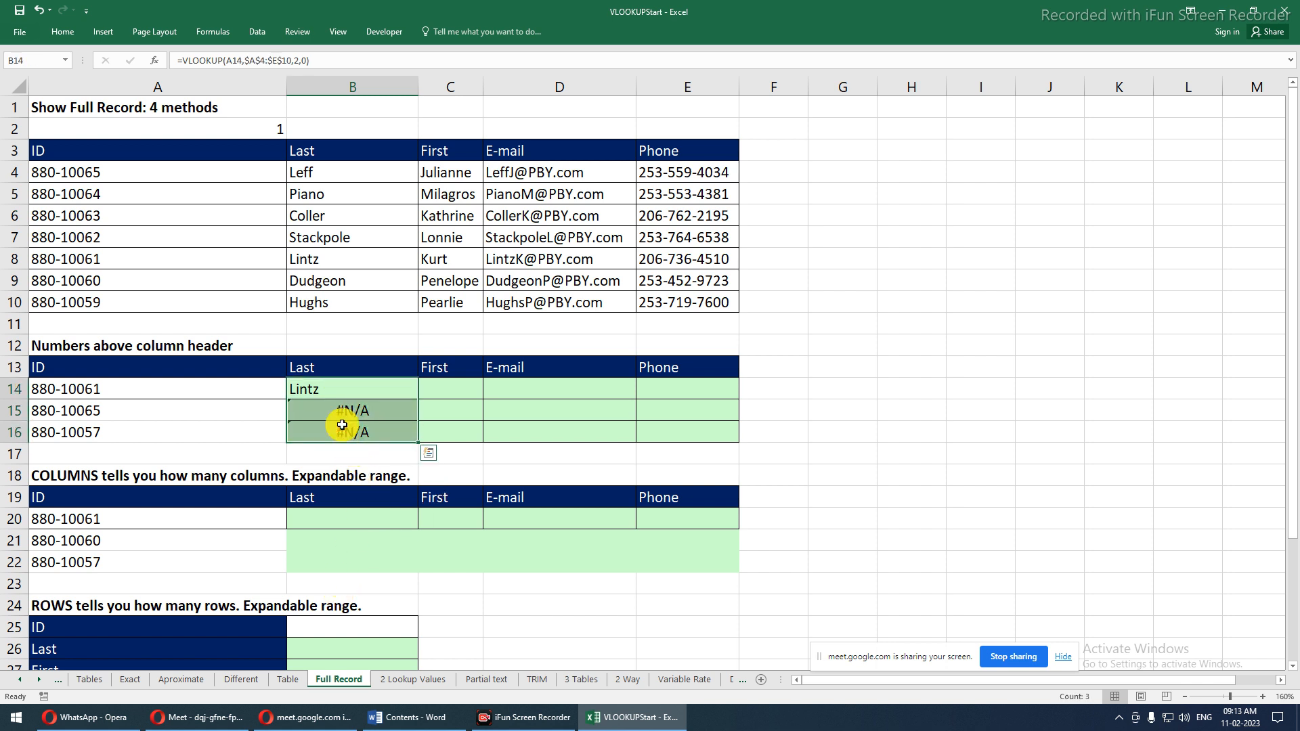
key(ctrl+d)
click(341, 424)
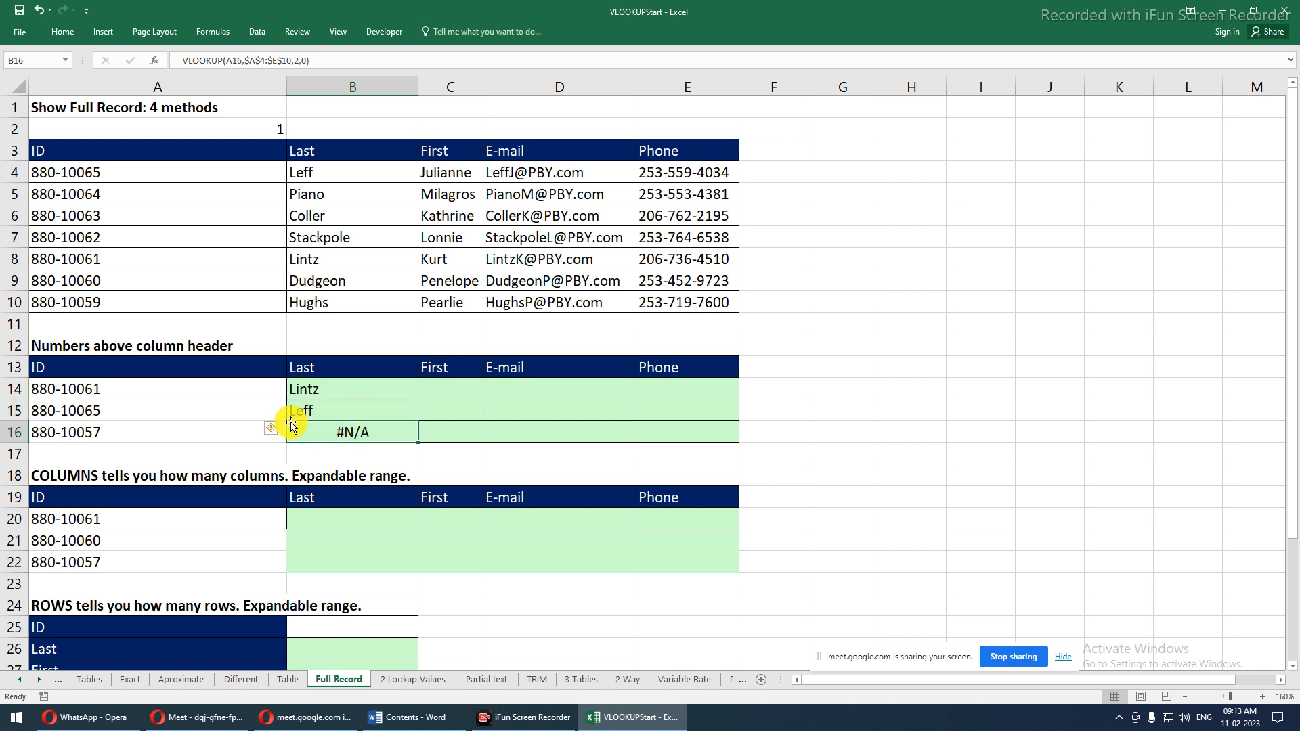
Try to fill B14's VLOOKUP formula across row 14 through E14 with its lookup reference still relative
click(186, 389)
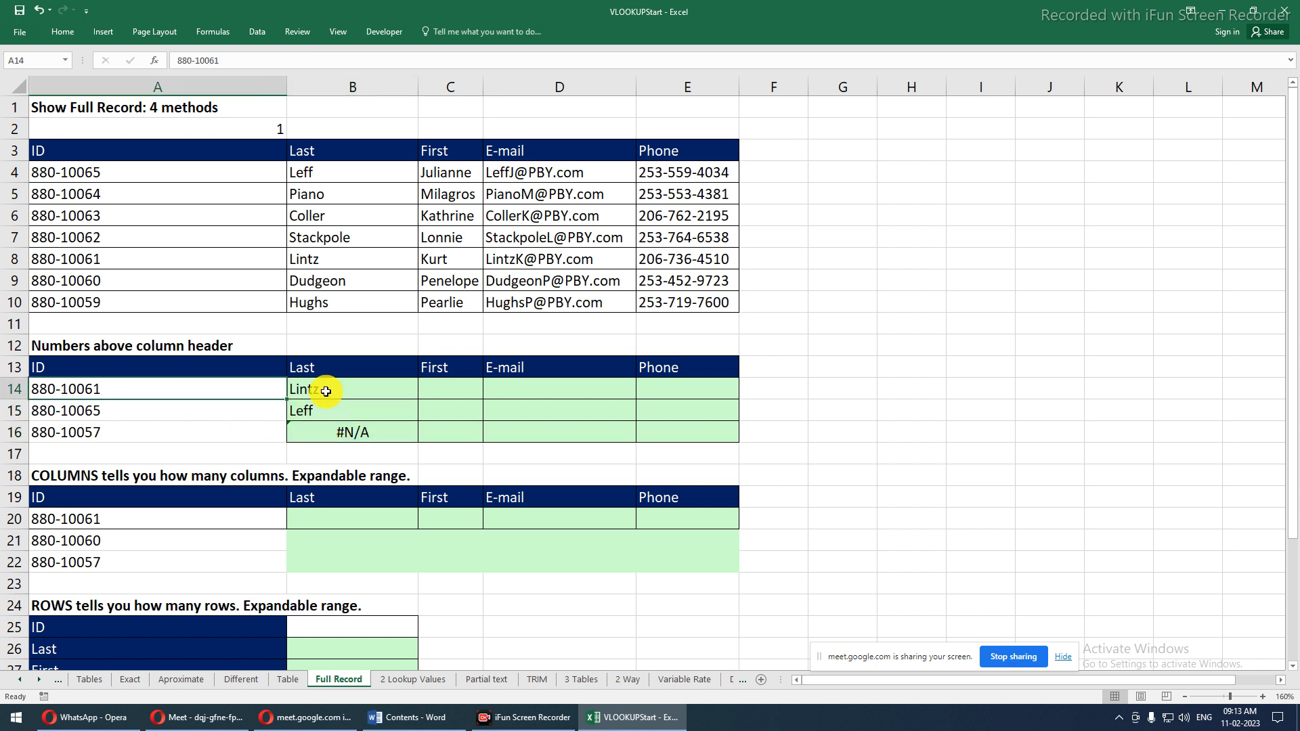
click(325, 392)
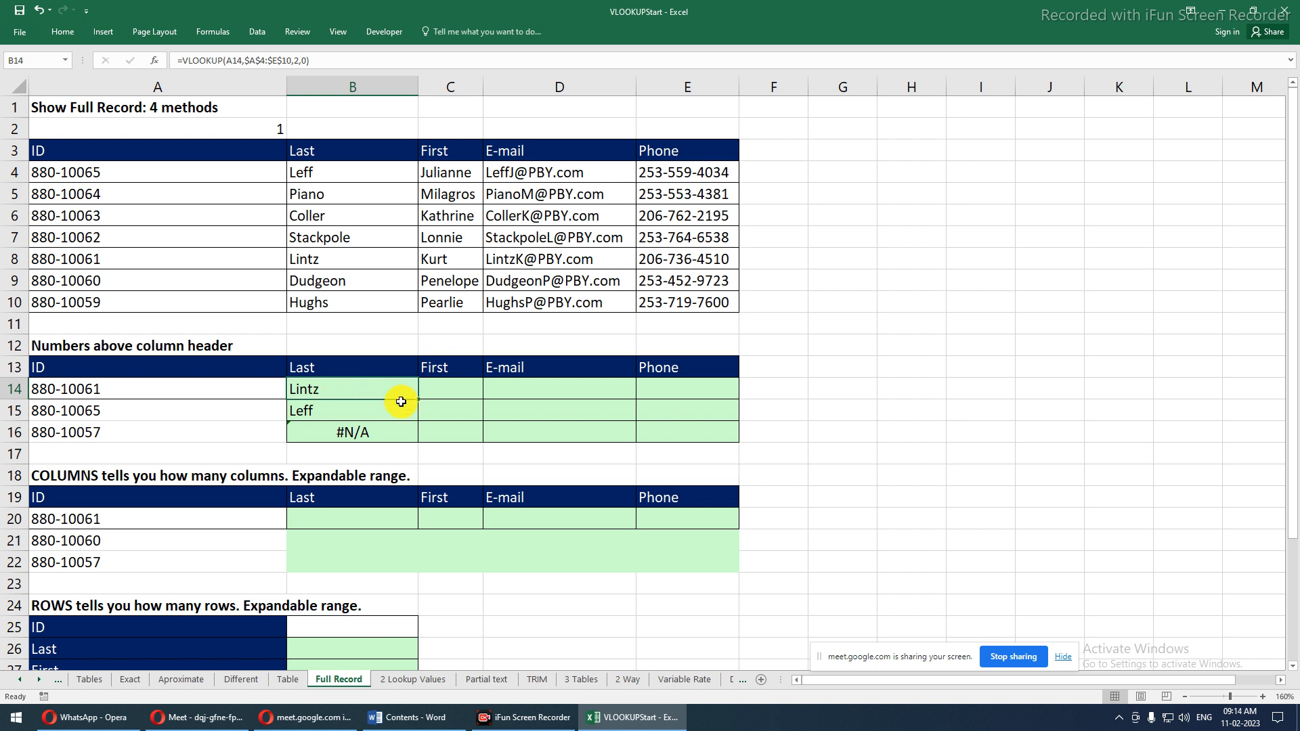
click(426, 391)
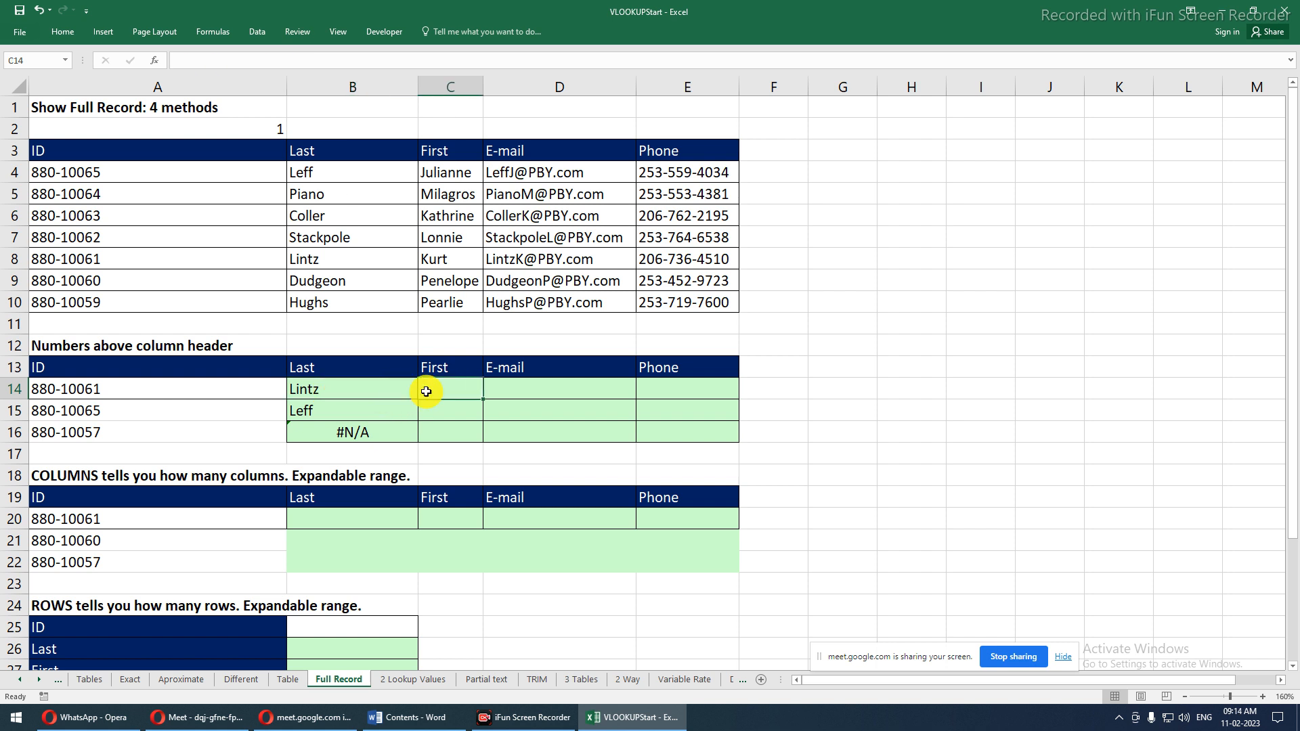
click(488, 391)
click(650, 395)
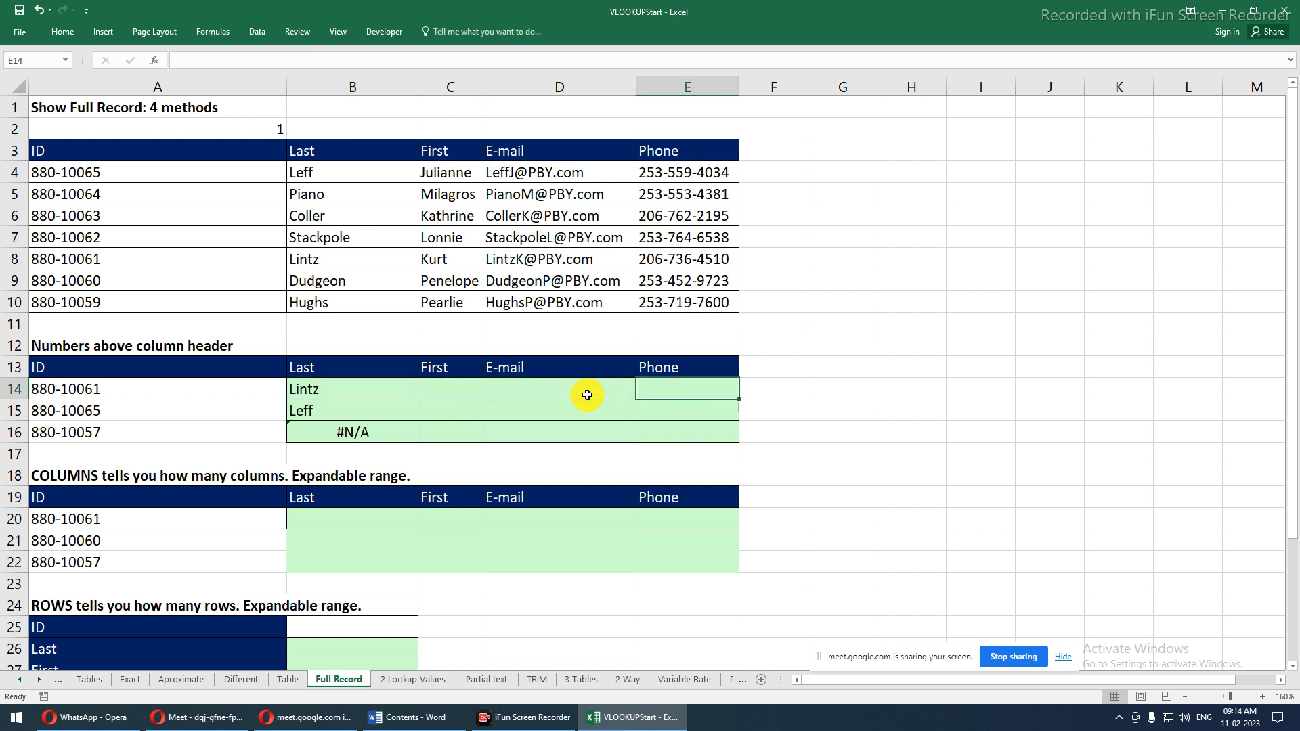
click(342, 398)
drag(419, 402, 697, 399)
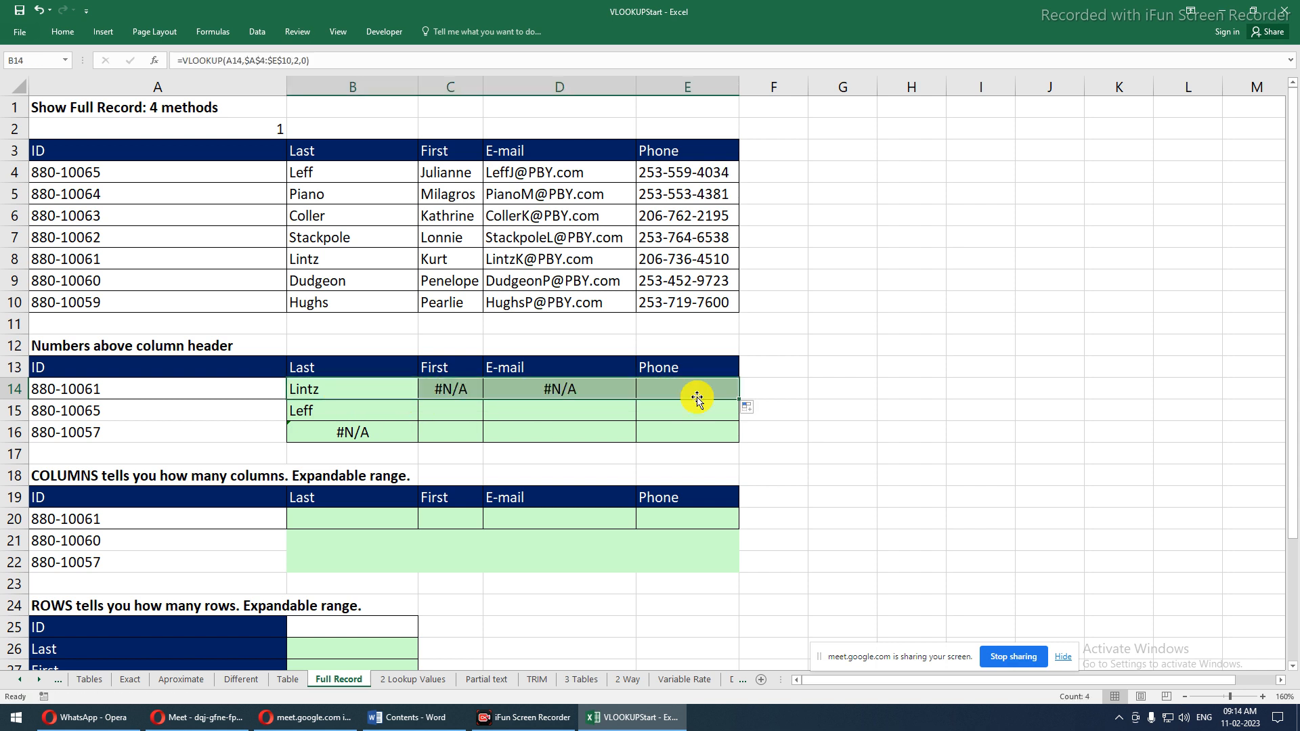
Examine which cell C14's copied VLOOKUP formula uses as its lookup value
click(467, 392)
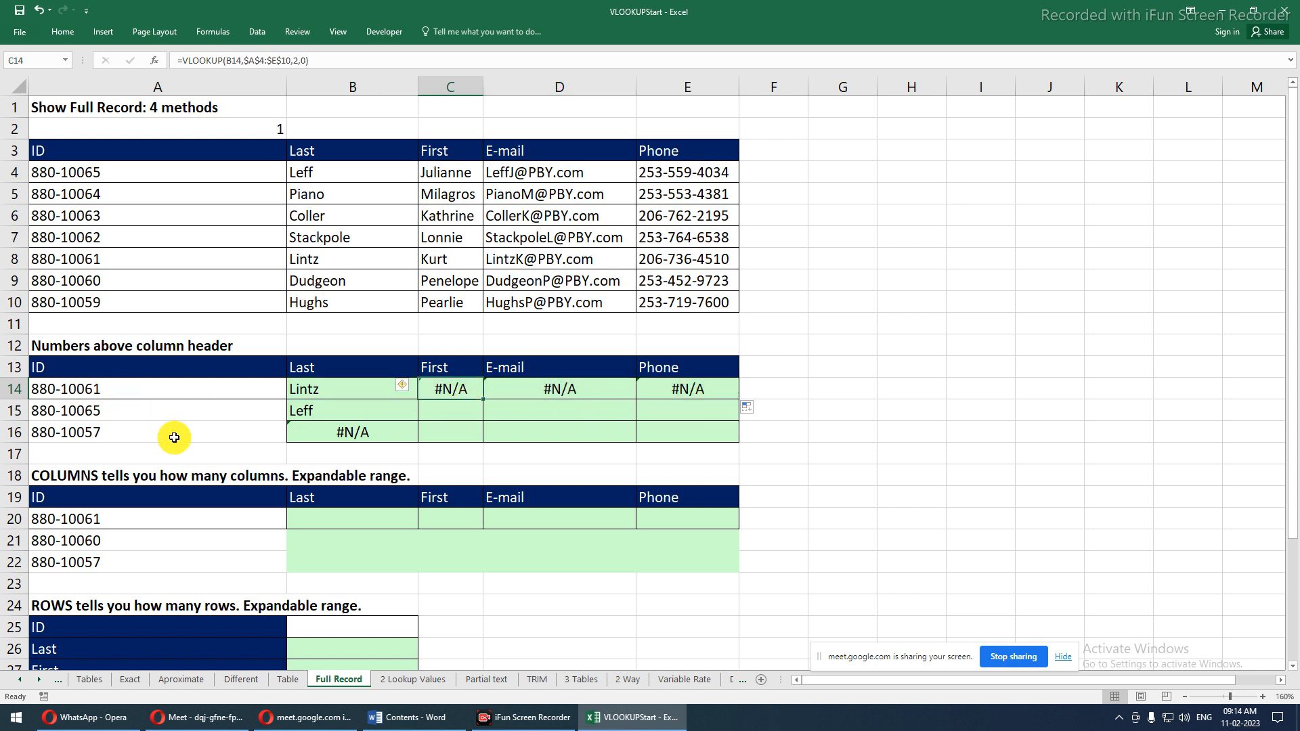
key(F2)
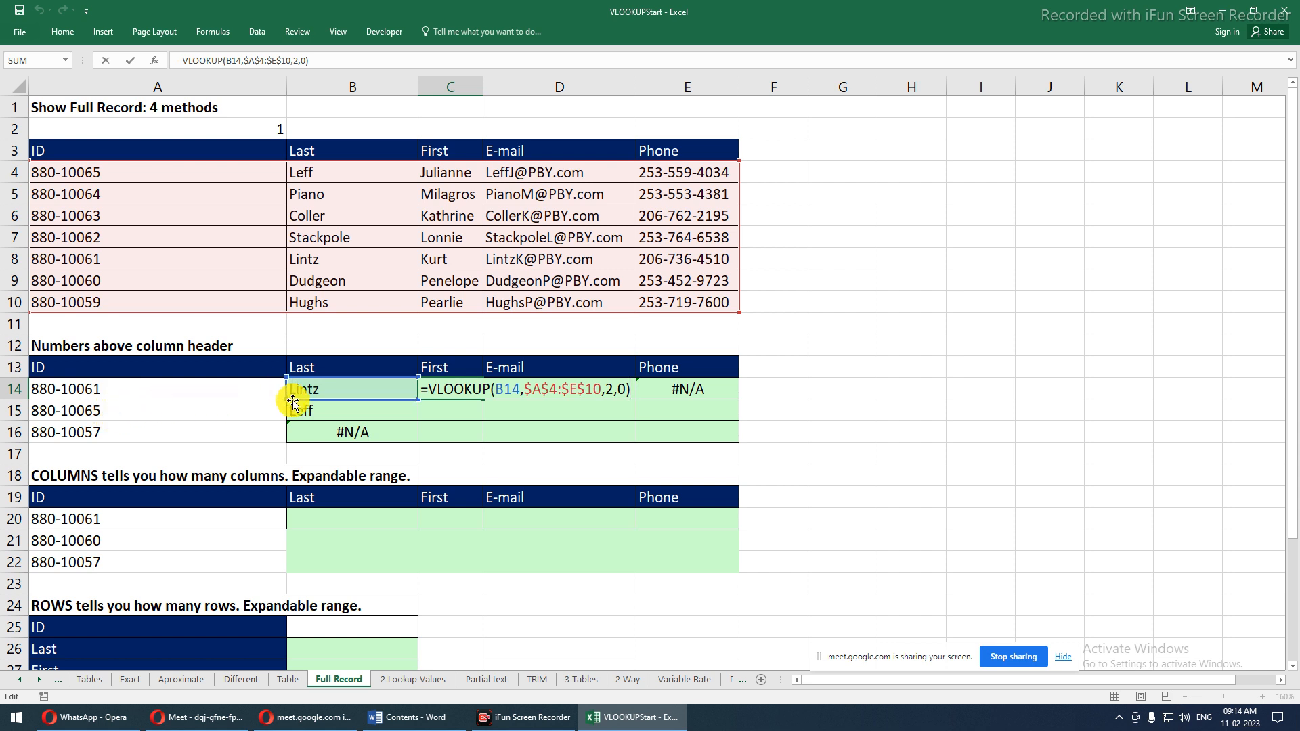
click(362, 391)
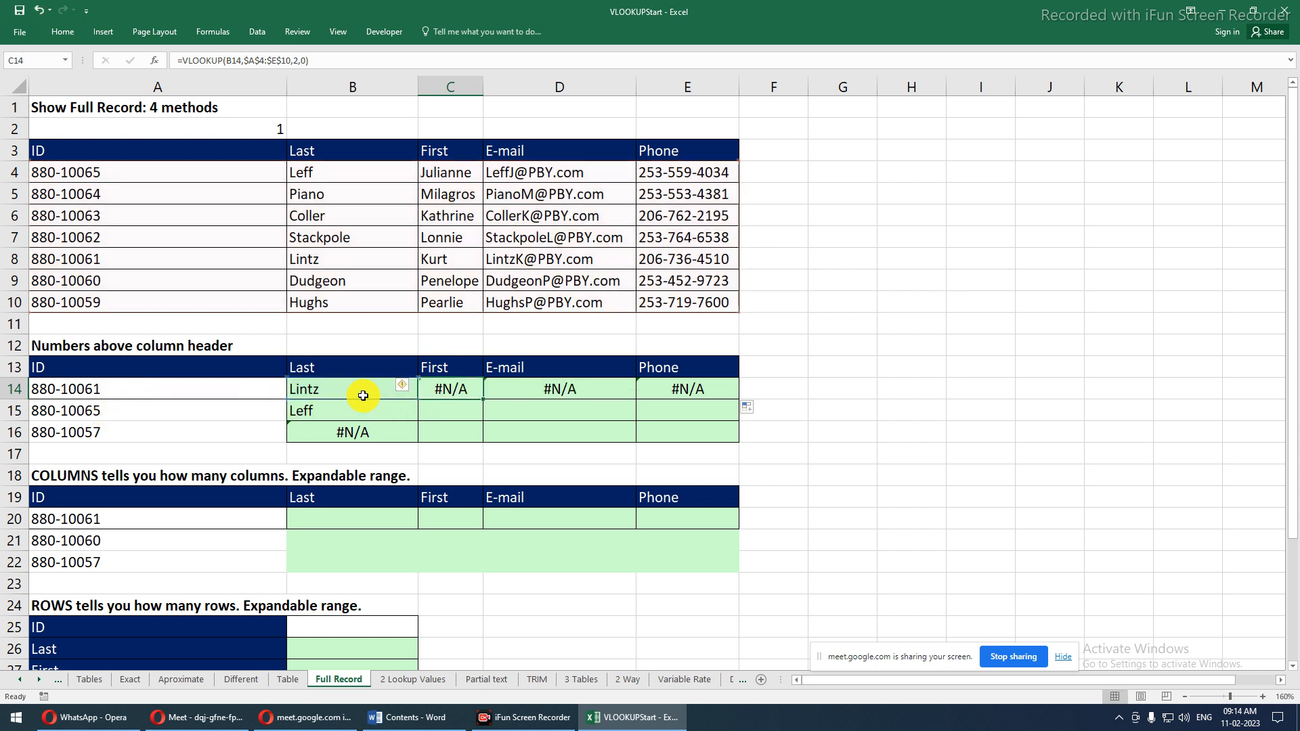
Lock the lookup value's column in B14's VLOOKUP as $A14 and refill the formula across through E14
double_click(362, 391)
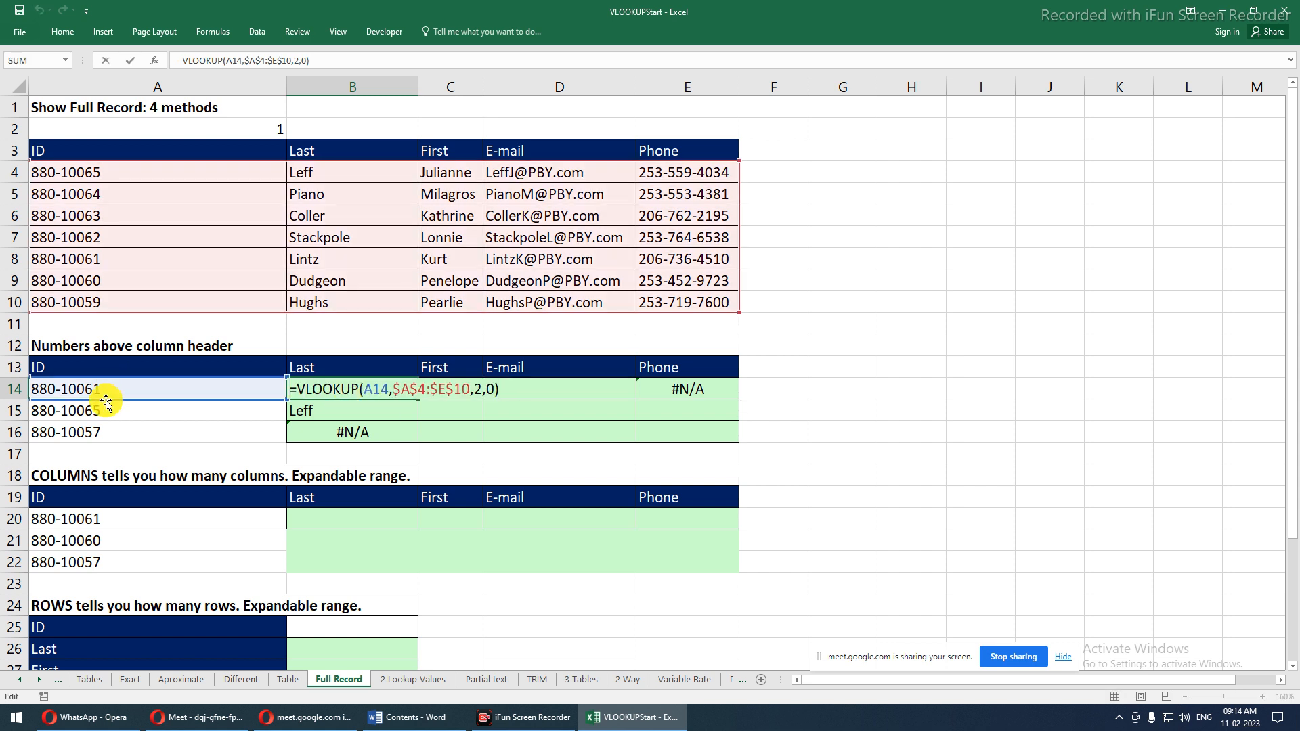
double_click(366, 392)
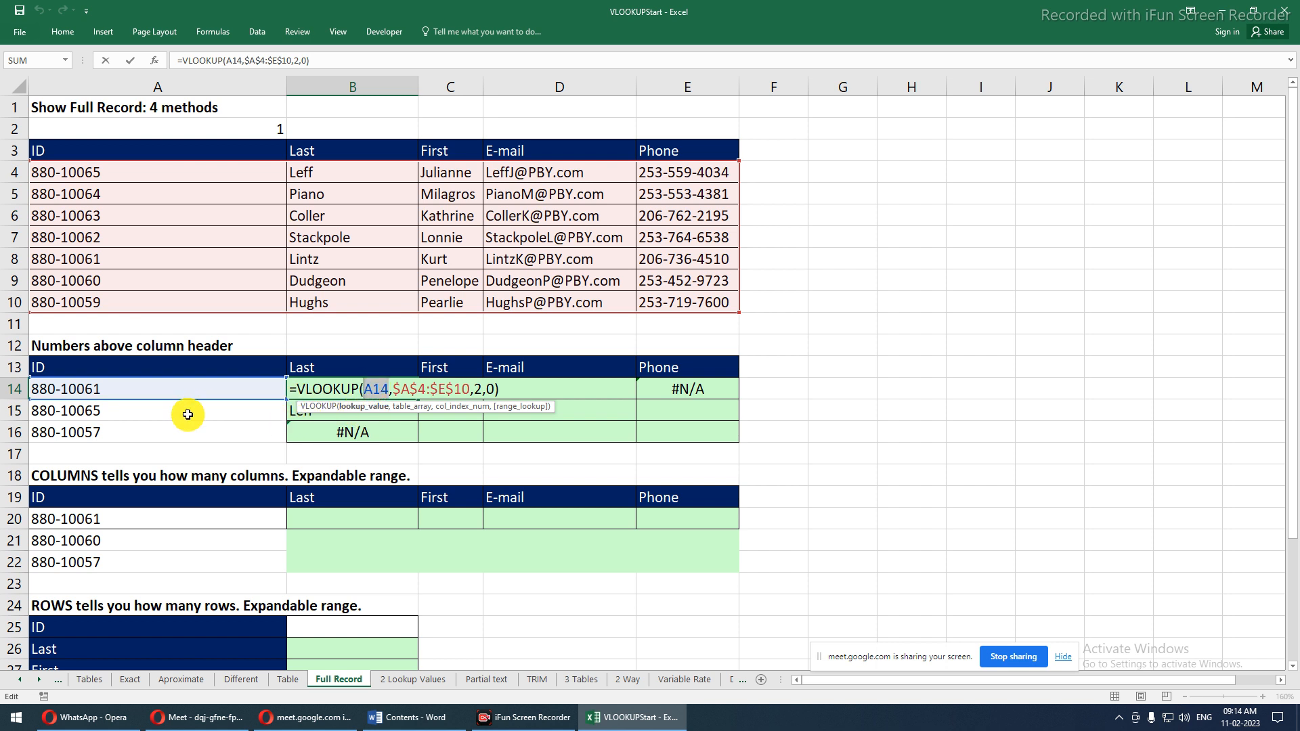
key(F4)
key(F4)
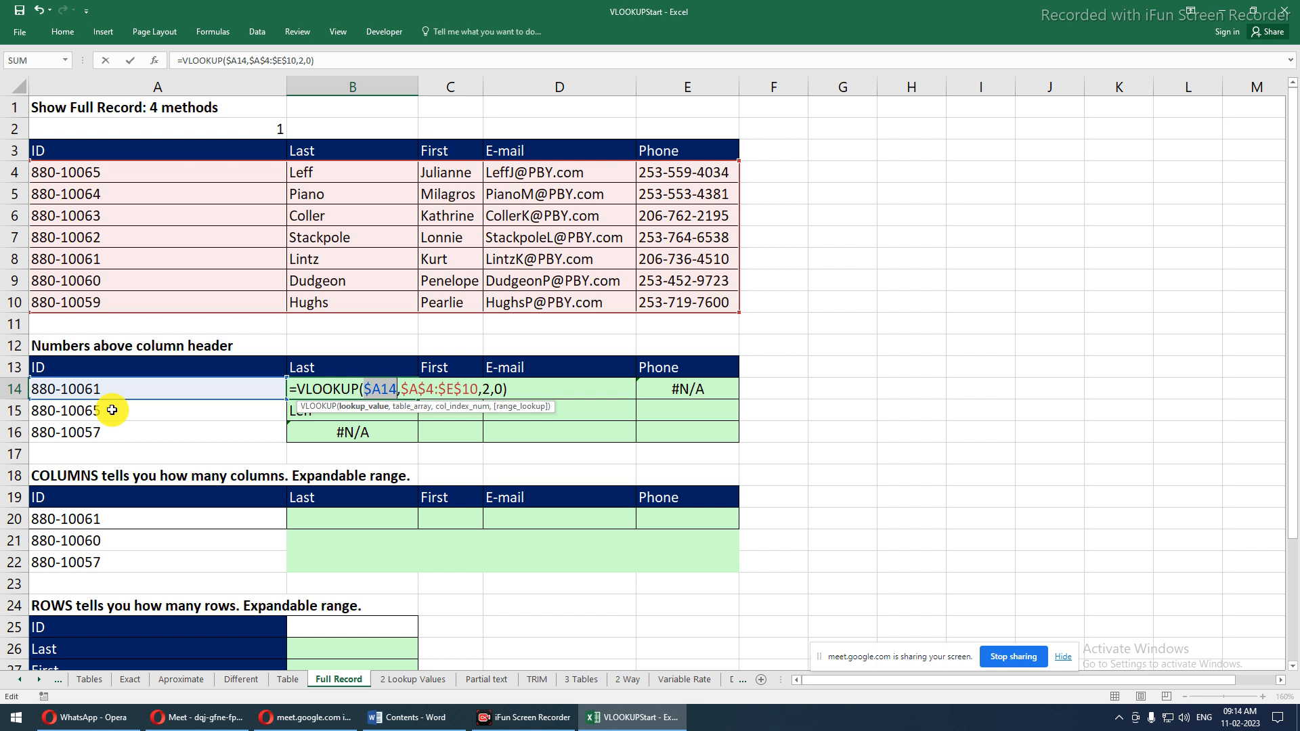
key(ctrl+Return)
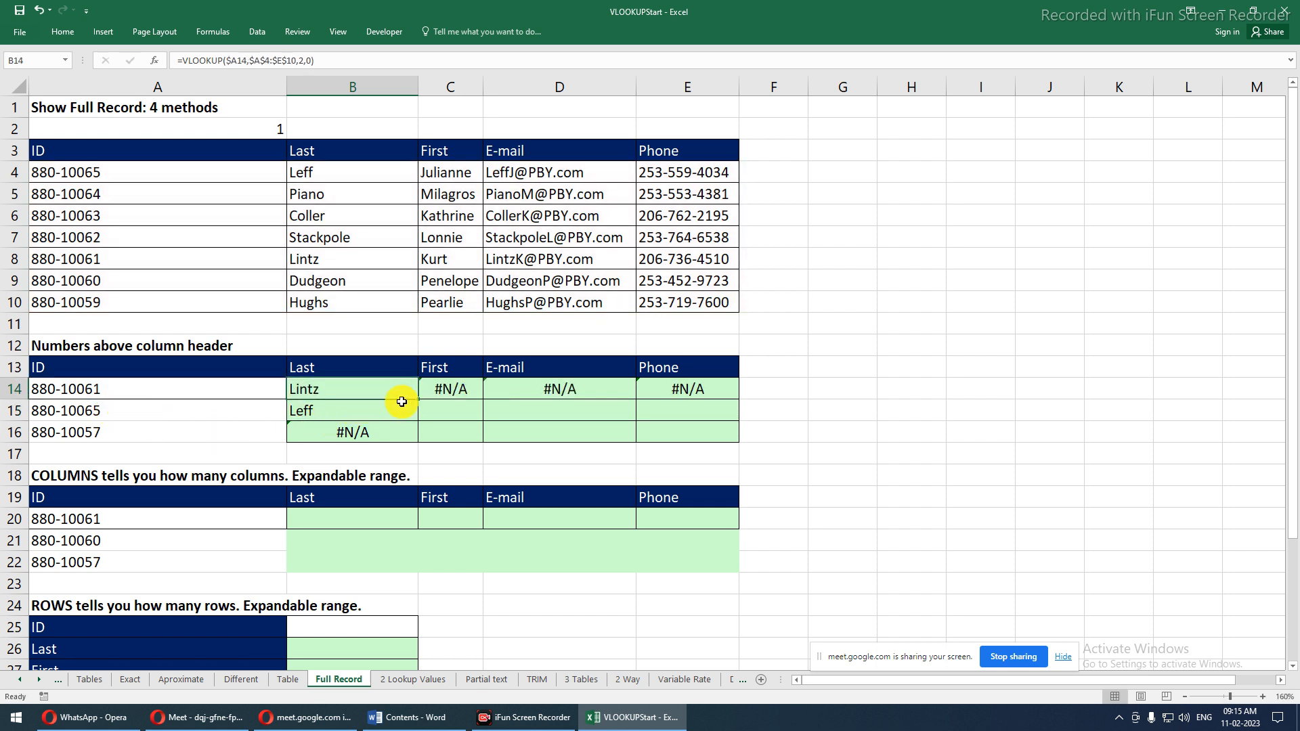
drag(414, 406, 414, 444)
click(415, 389)
drag(416, 402, 734, 392)
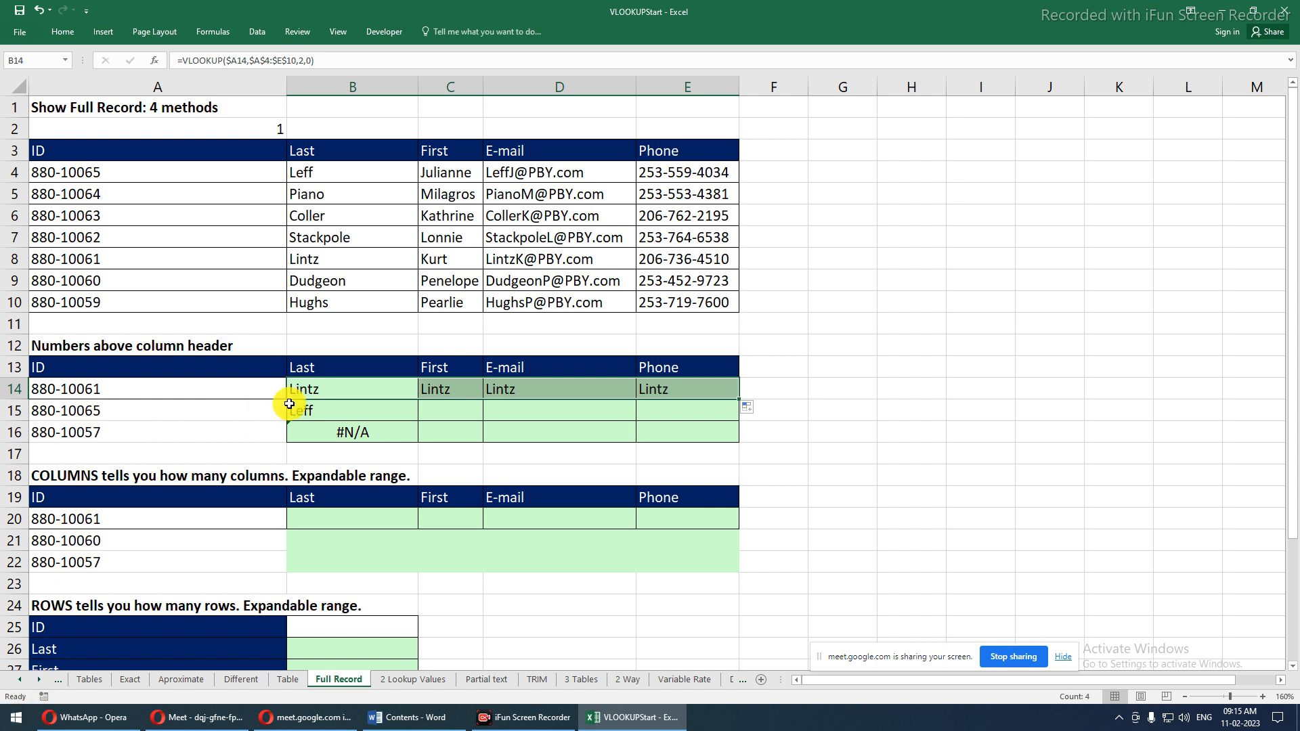
Check B14's formula, and set the column index in C14's VLOOKUP to 3 for the First column
click(333, 392)
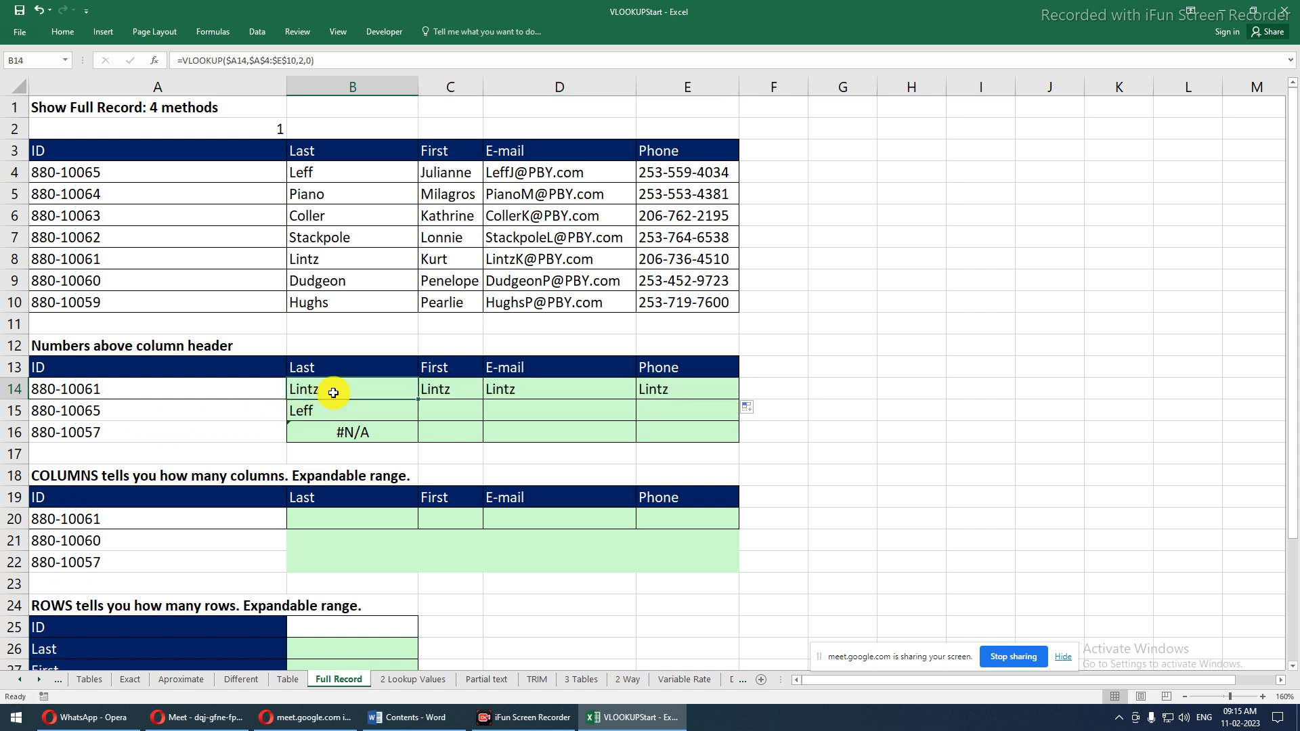
key(F2)
key(Escape)
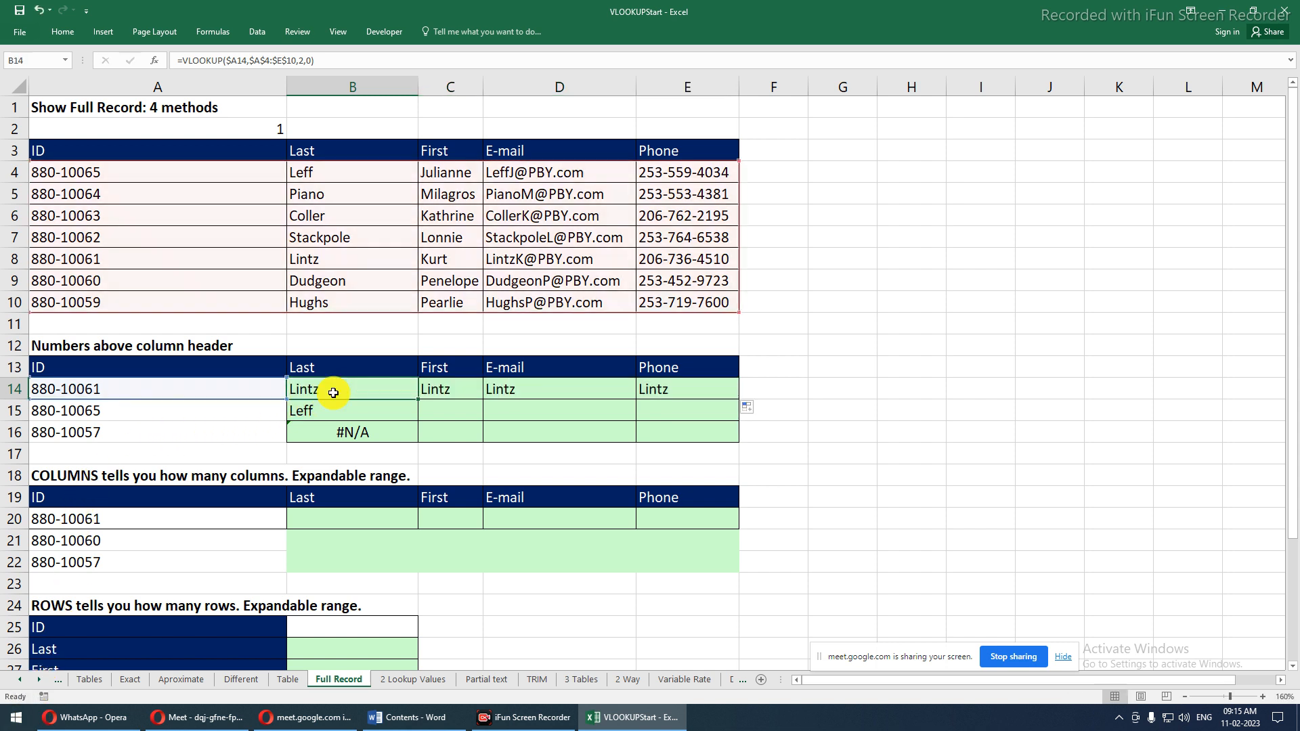
click(440, 390)
key(F2)
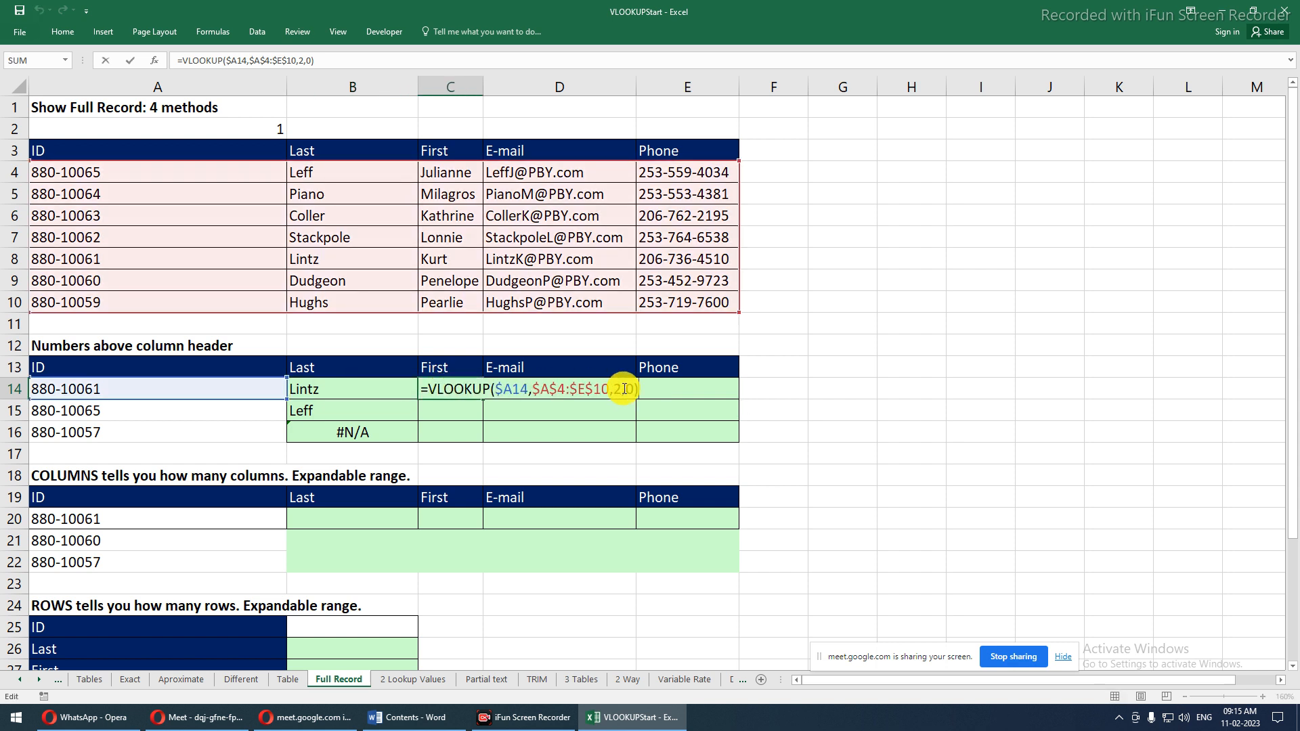
click(623, 390)
key(BackSpace)
text(3)
key(Return)
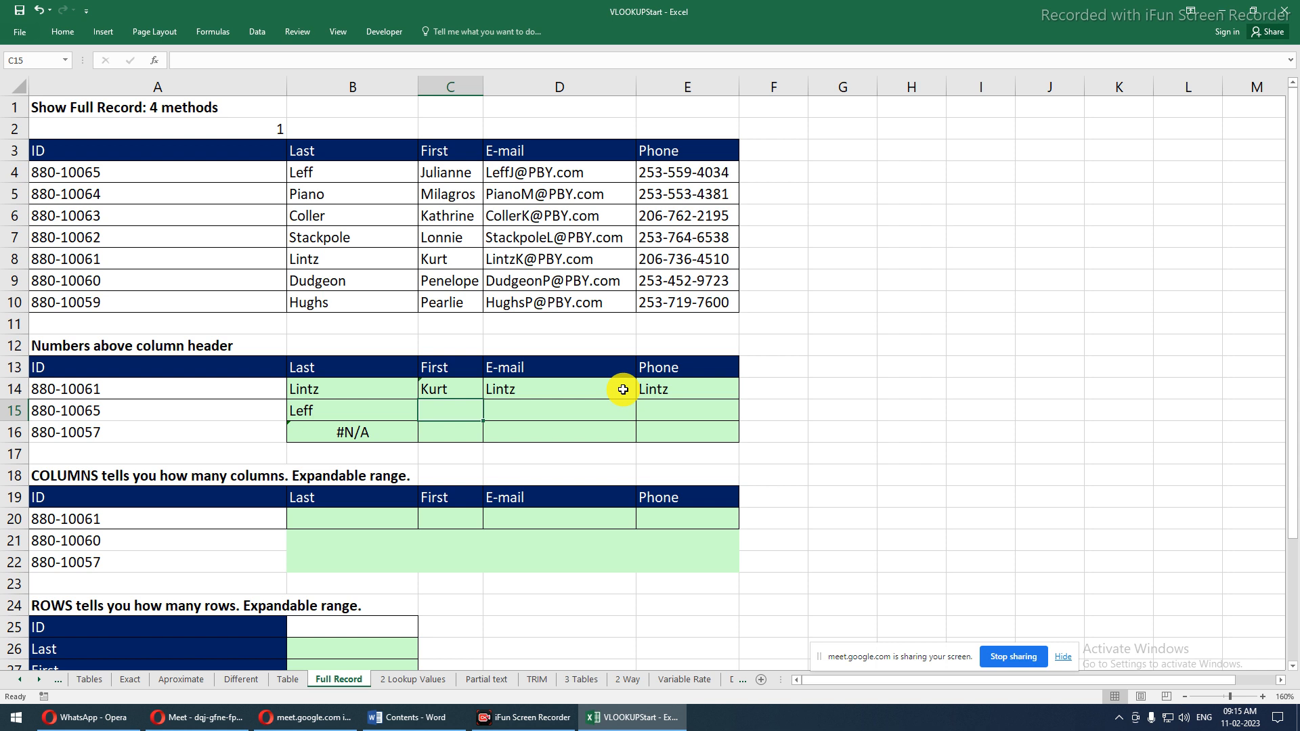
Set the column index in D14's VLOOKUP to 4 for the E-mail column
click(623, 389)
key(F2)
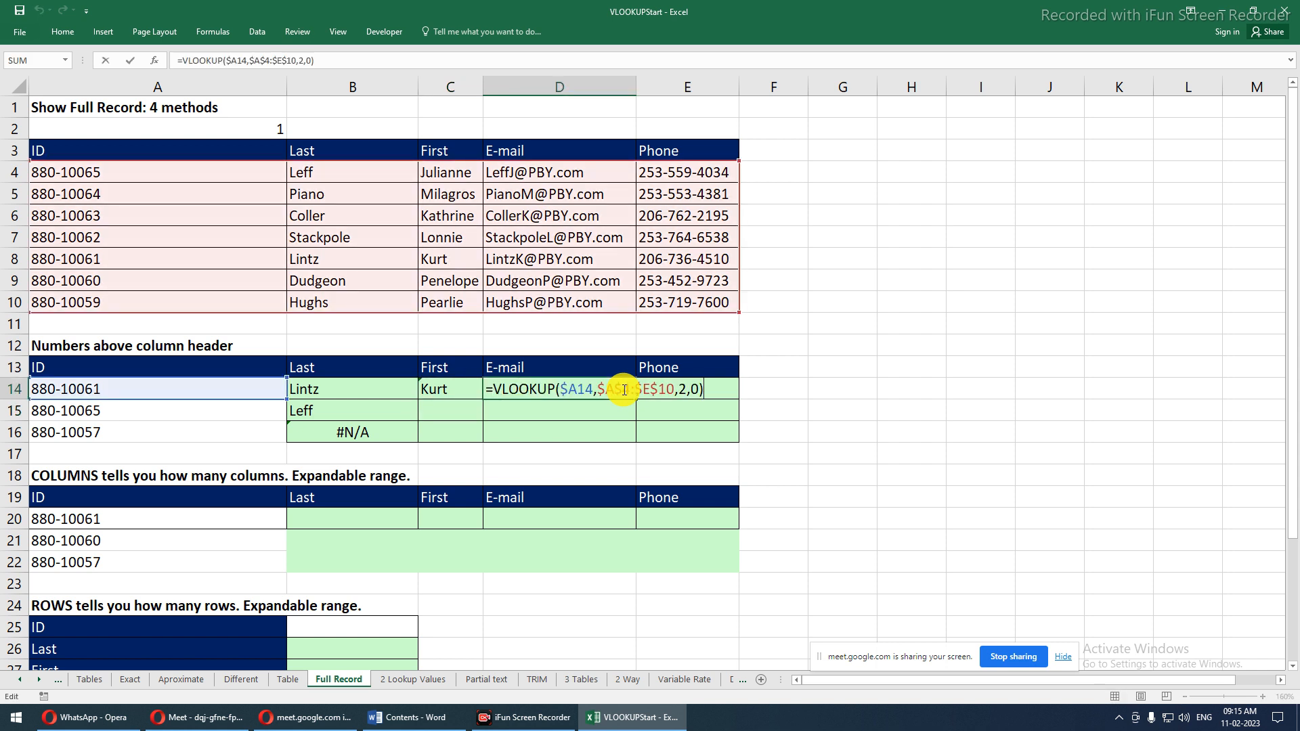
click(691, 388)
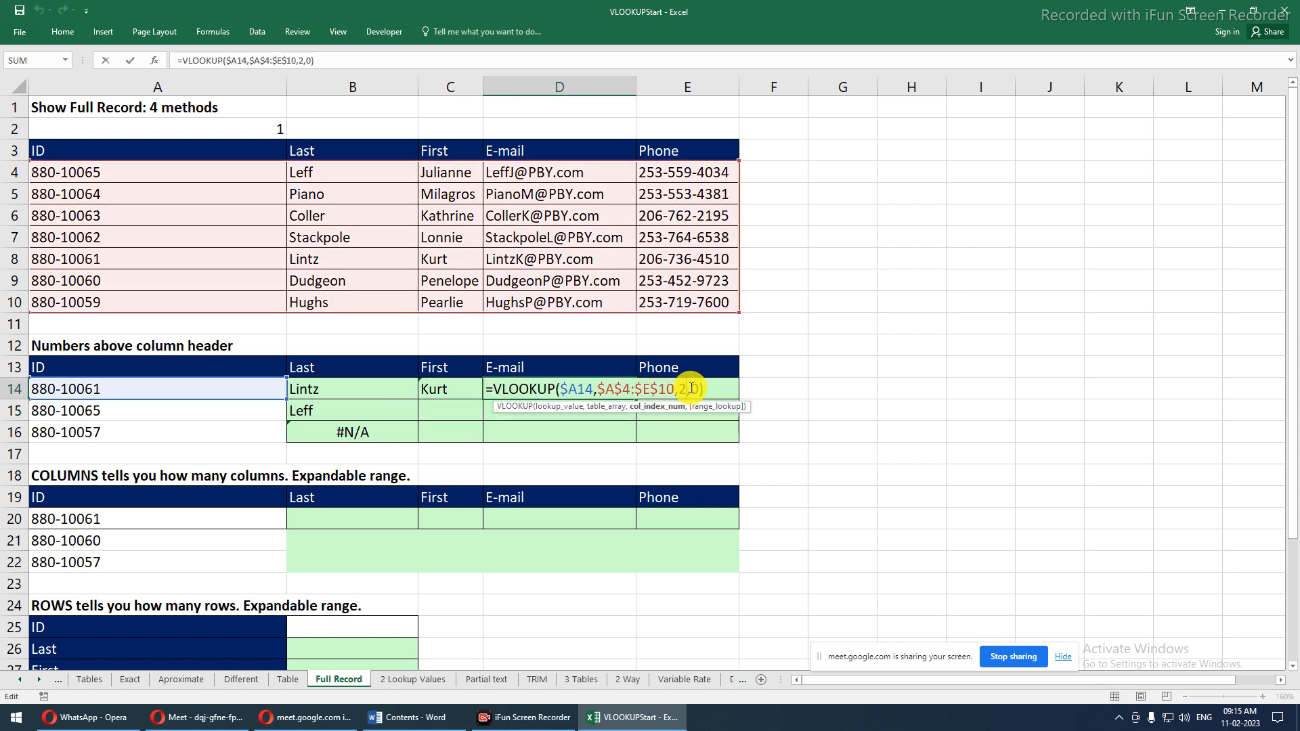
key(BackSpace)
text(4)
key(Return)
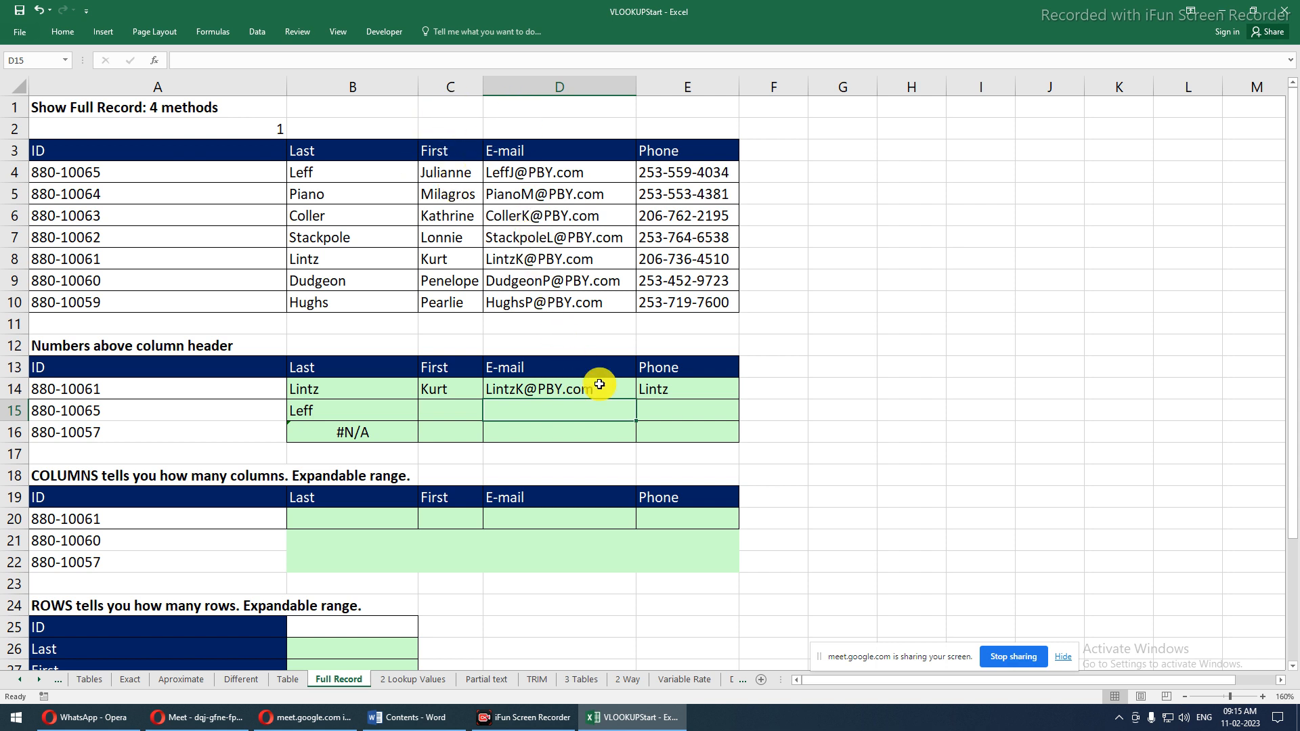
Set the column index in E14's VLOOKUP to 5 for the Phone column
click(657, 390)
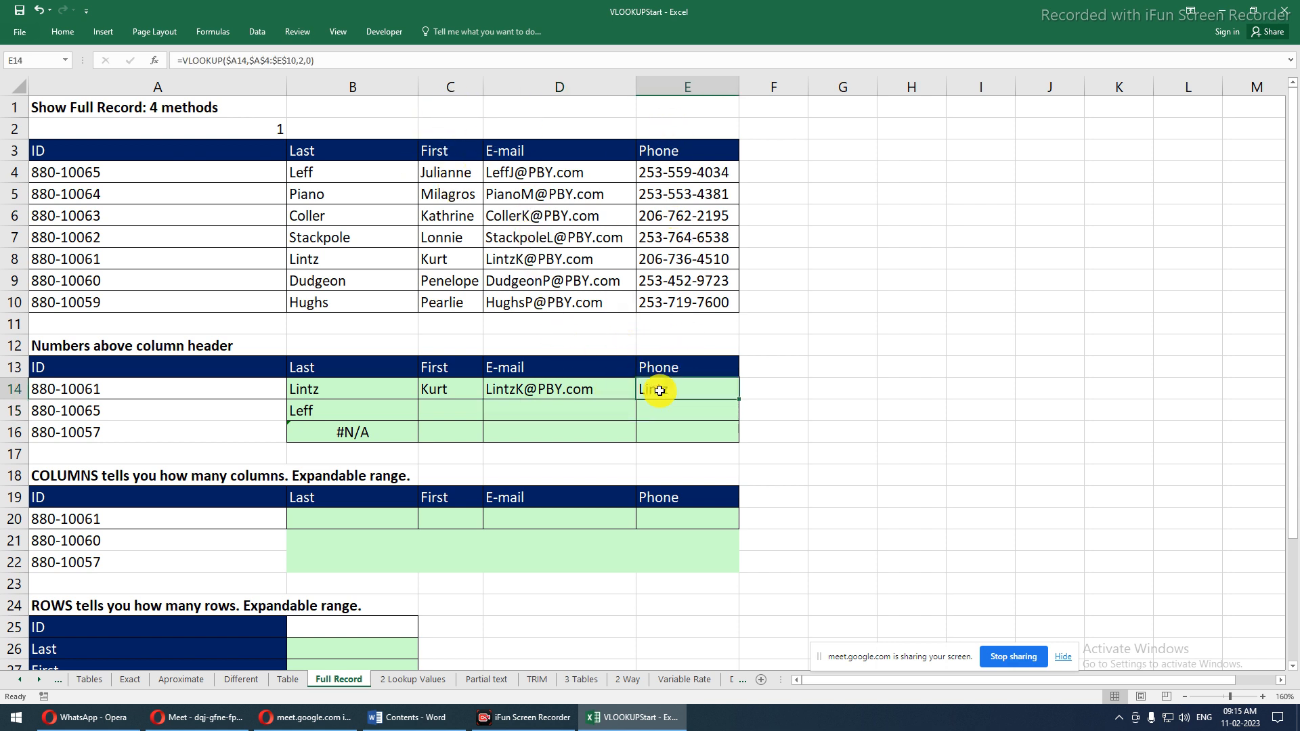
key(F2)
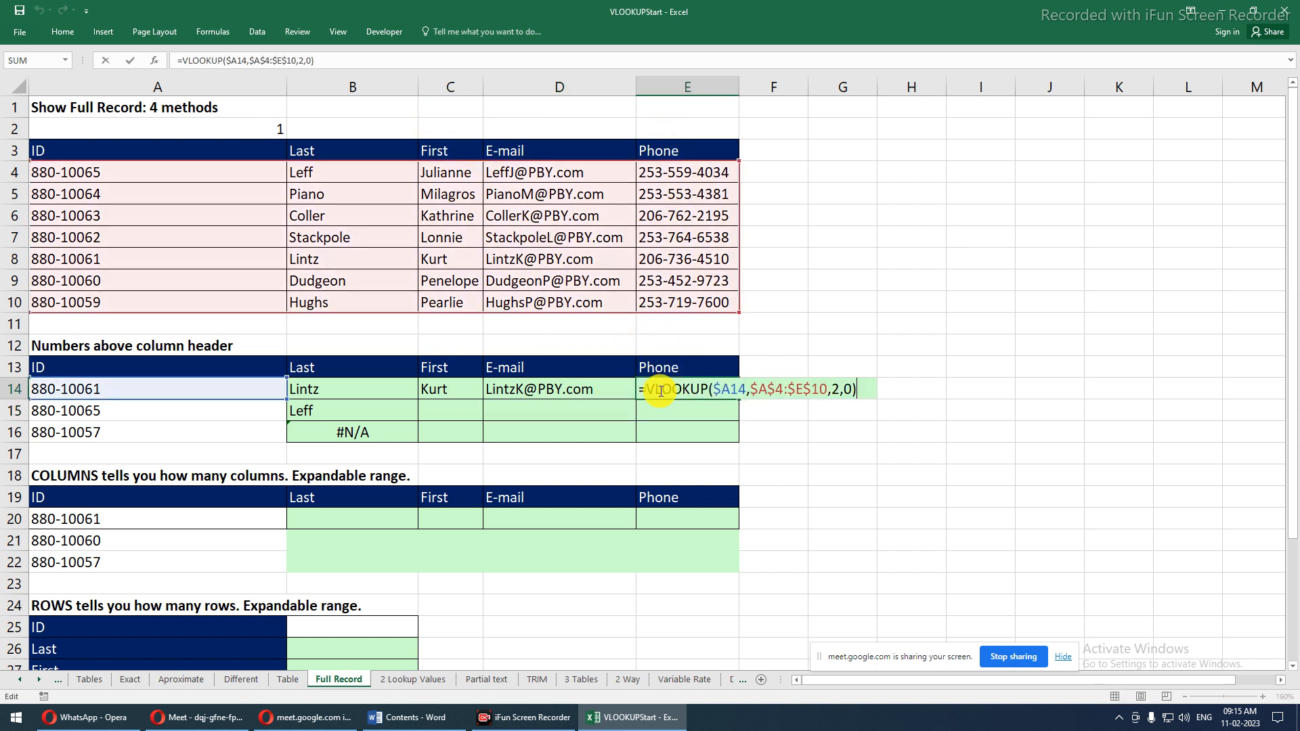
click(839, 389)
key(BackSpace)
text(5)
key(Return)
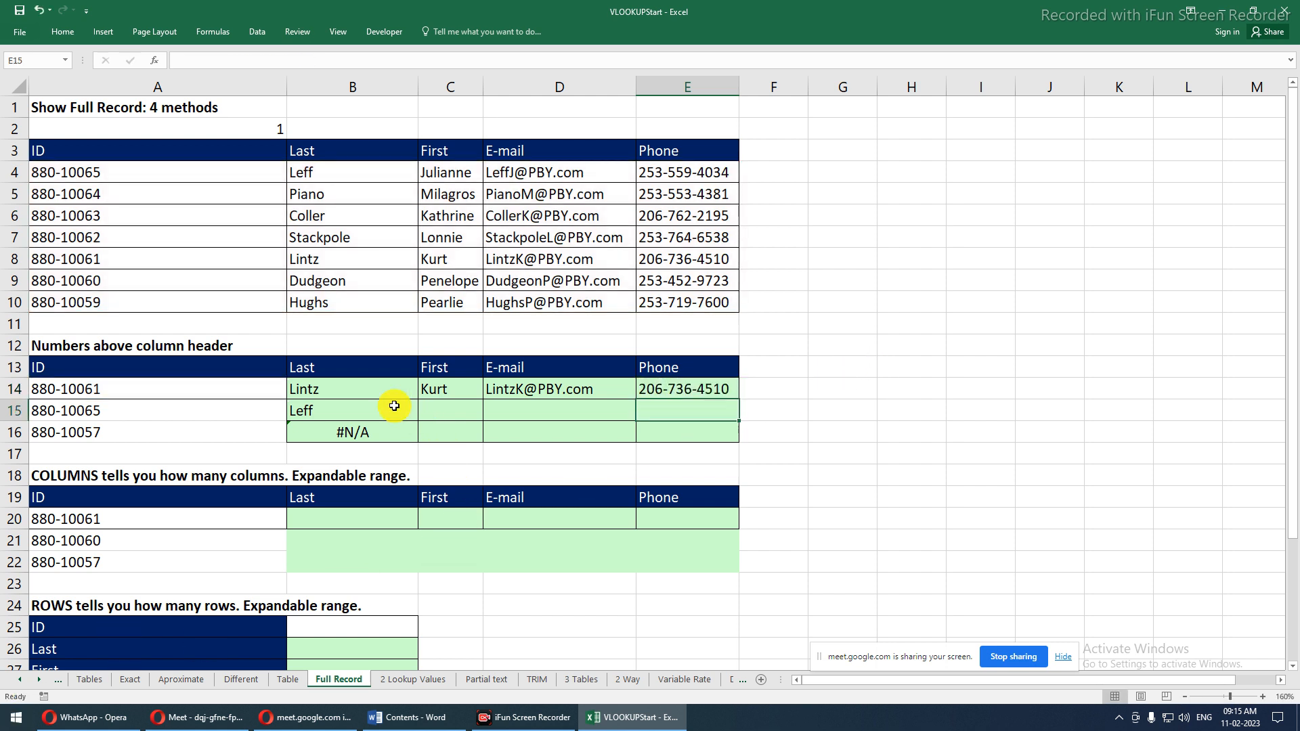
Fill the four VLOOKUP formulas in B14:E14 down through row 16
drag(343, 391, 674, 423)
drag(698, 400, 740, 444)
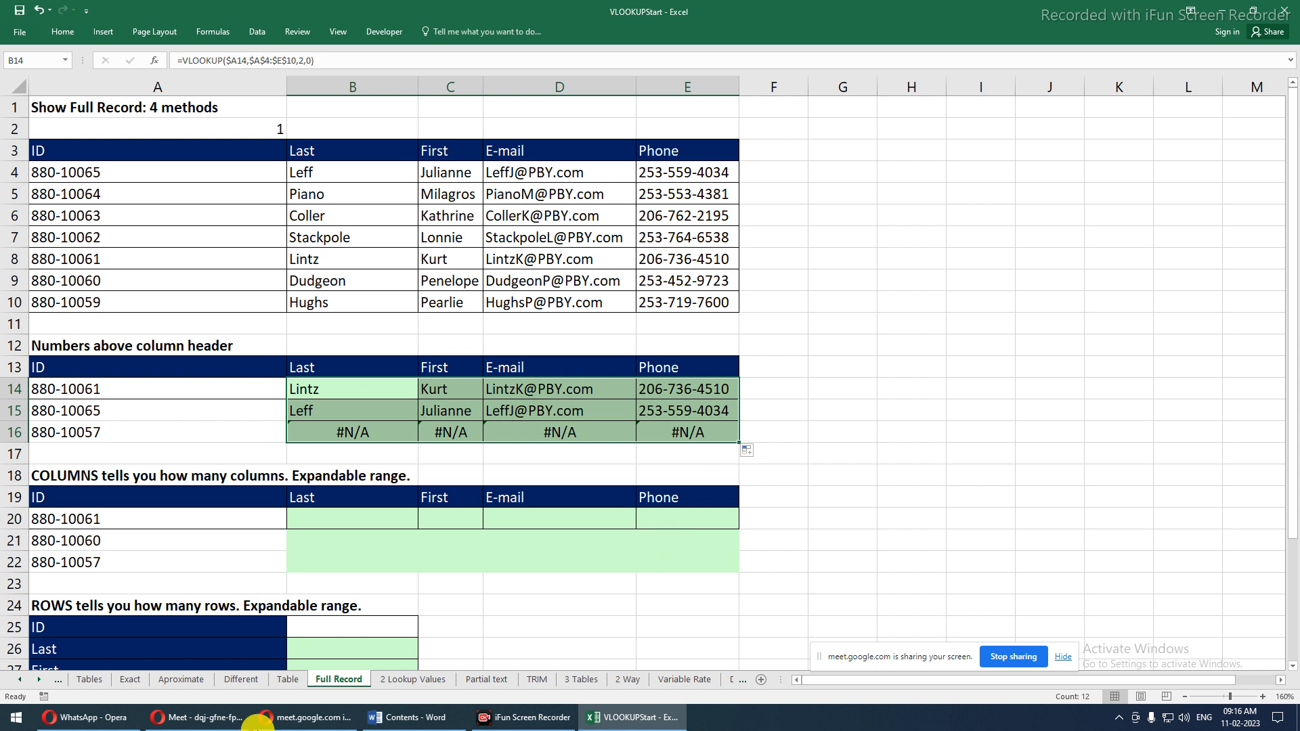
Enter the column numbers 2, 3, 4 and 5 in B2:E2 above the Last, First, E-mail and Phone headers
click(306, 128)
text(2)
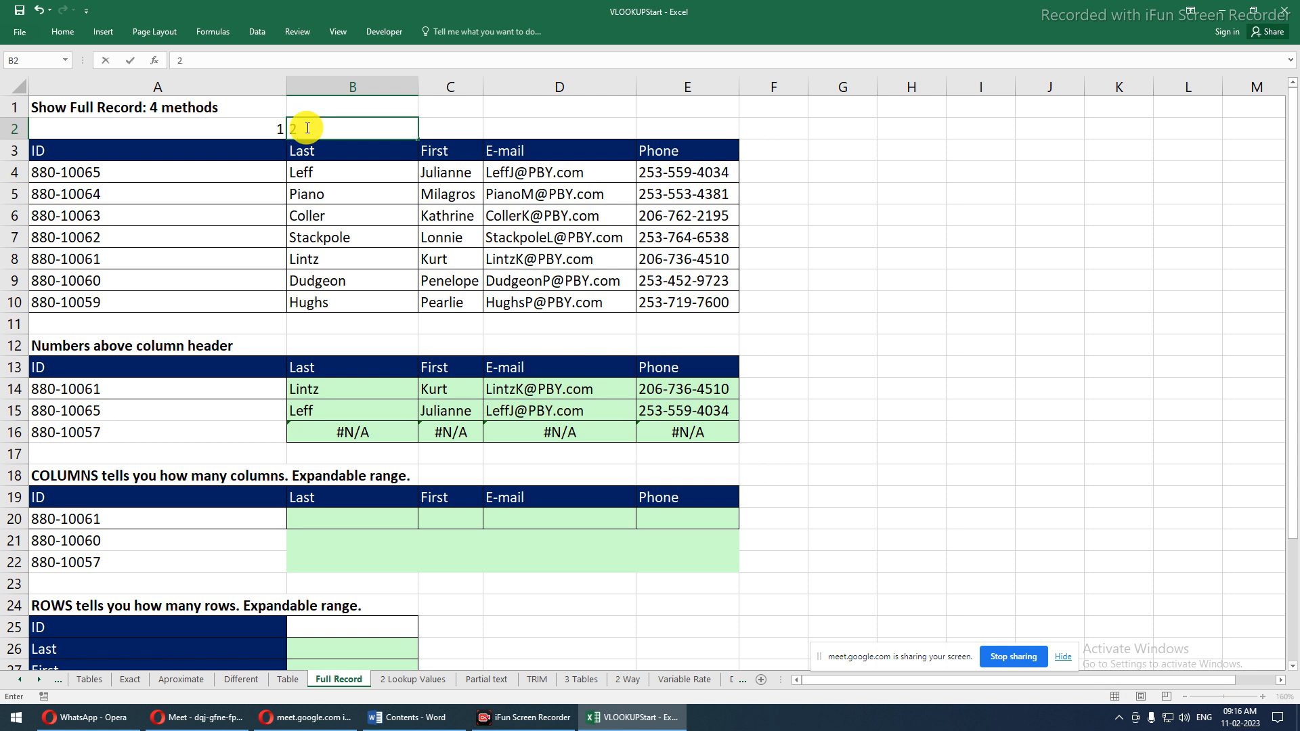
key(Tab)
text(3)
key(Tab)
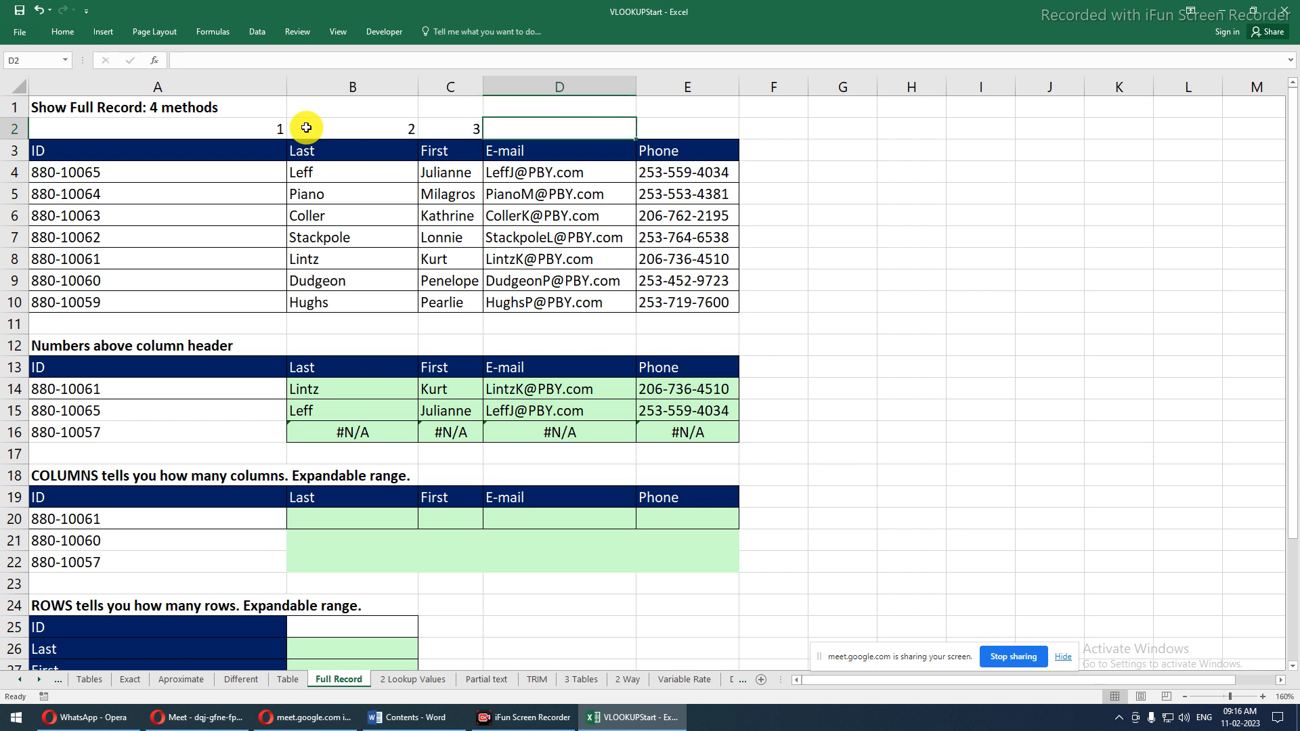
text(4)
key(Tab)
text(5)
key(Tab)
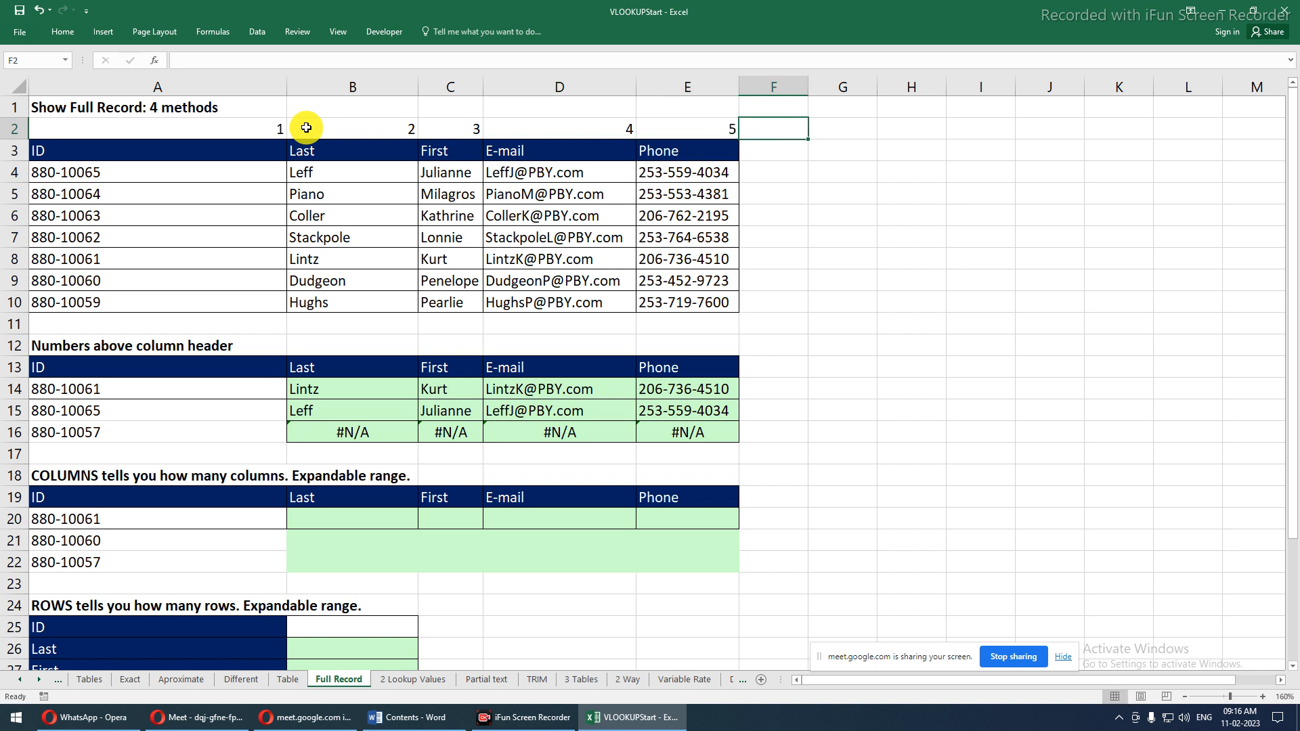
Replace the column index in B14's VLOOKUP with a row-locked reference to the number above the header, B$2
click(399, 387)
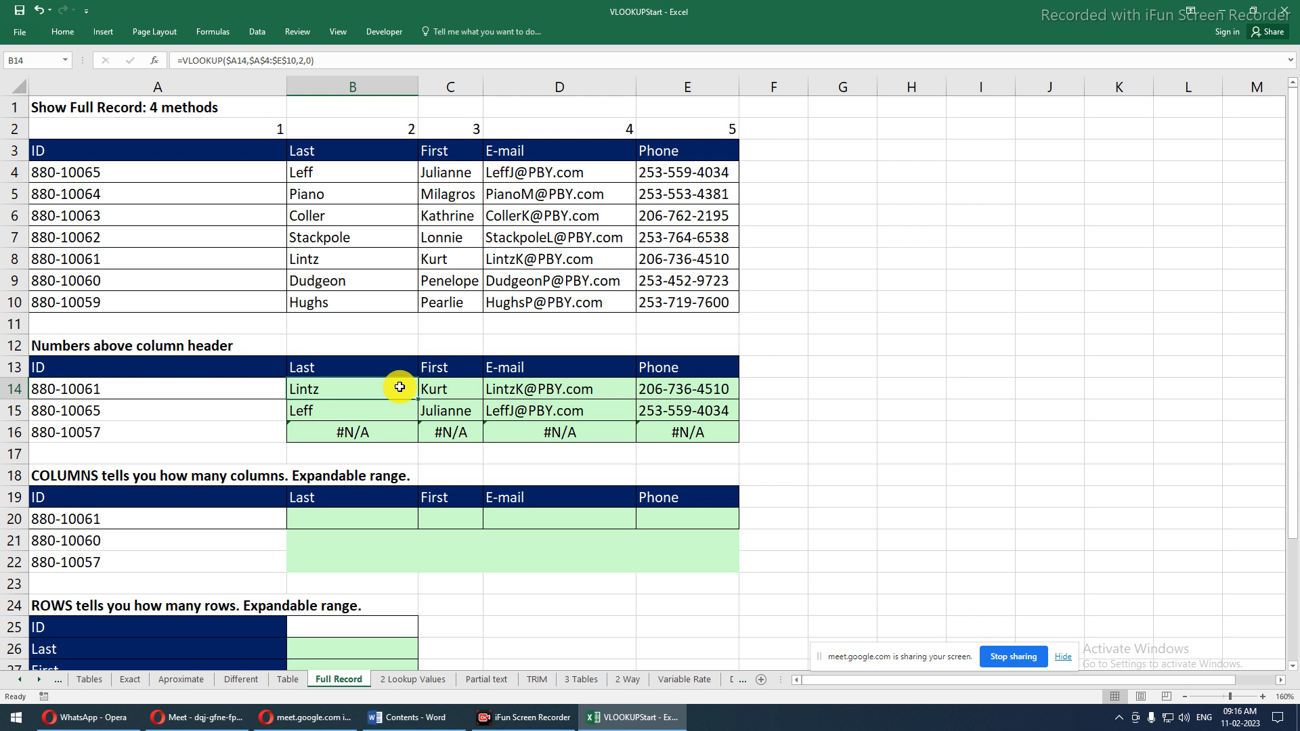
double_click(300, 61)
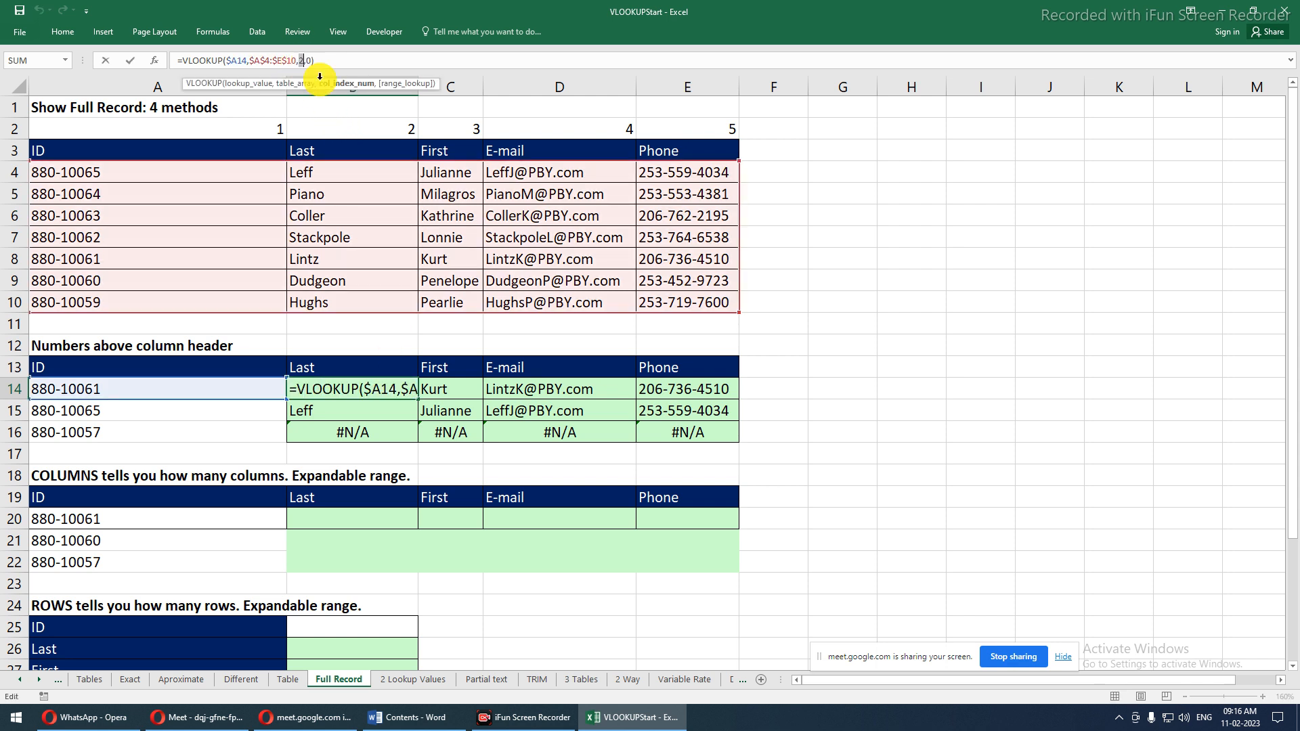
key(BackSpace)
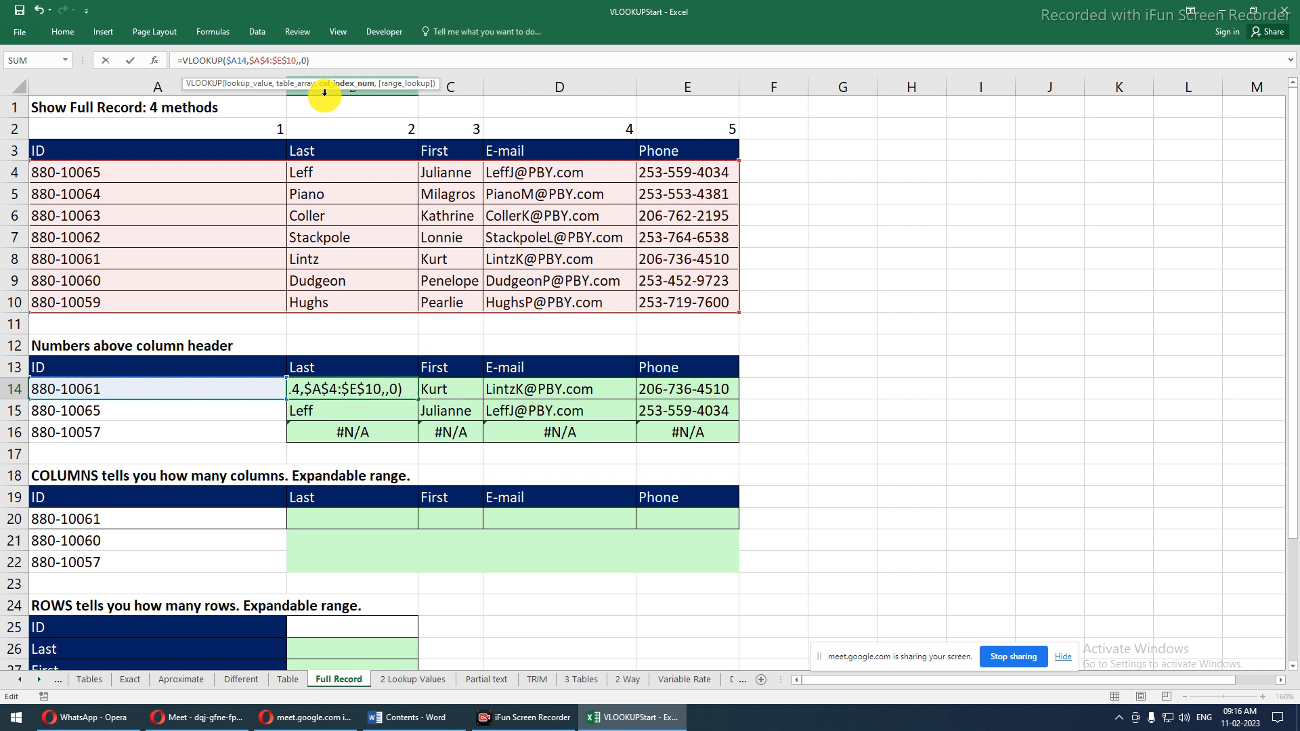
click(331, 129)
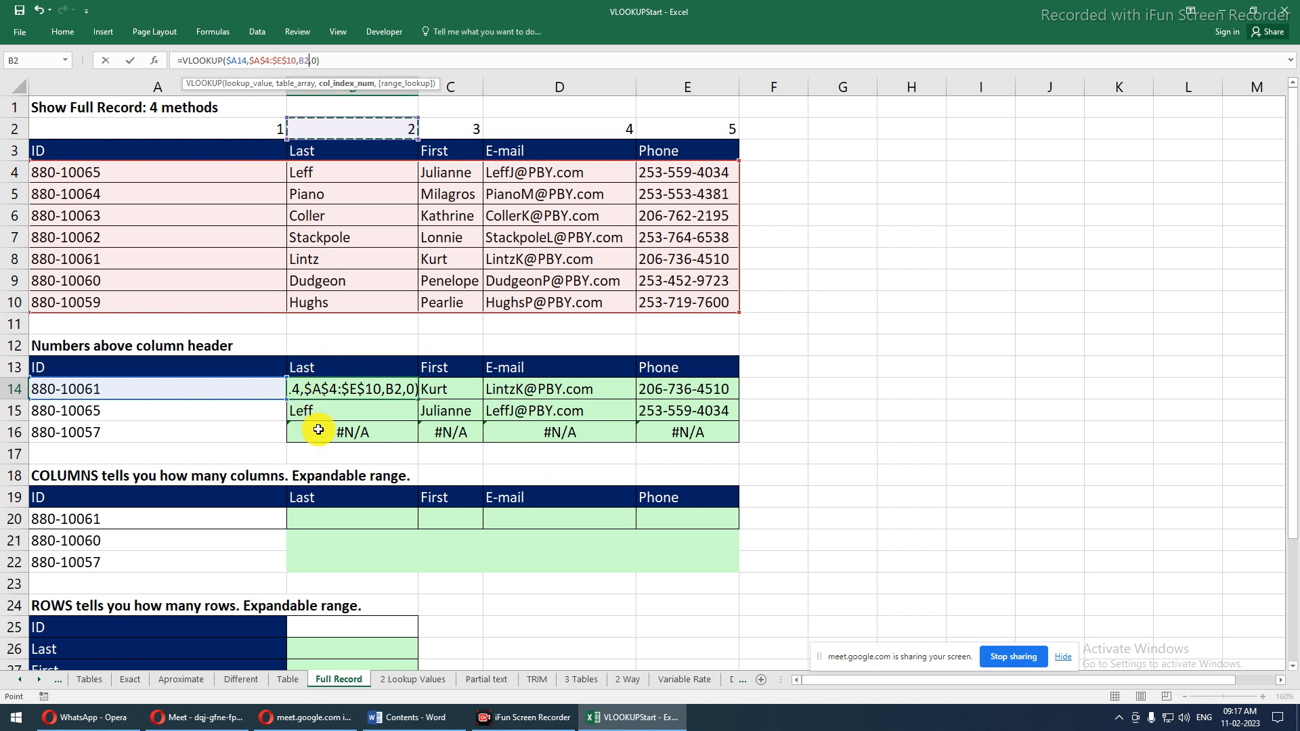
click(304, 61)
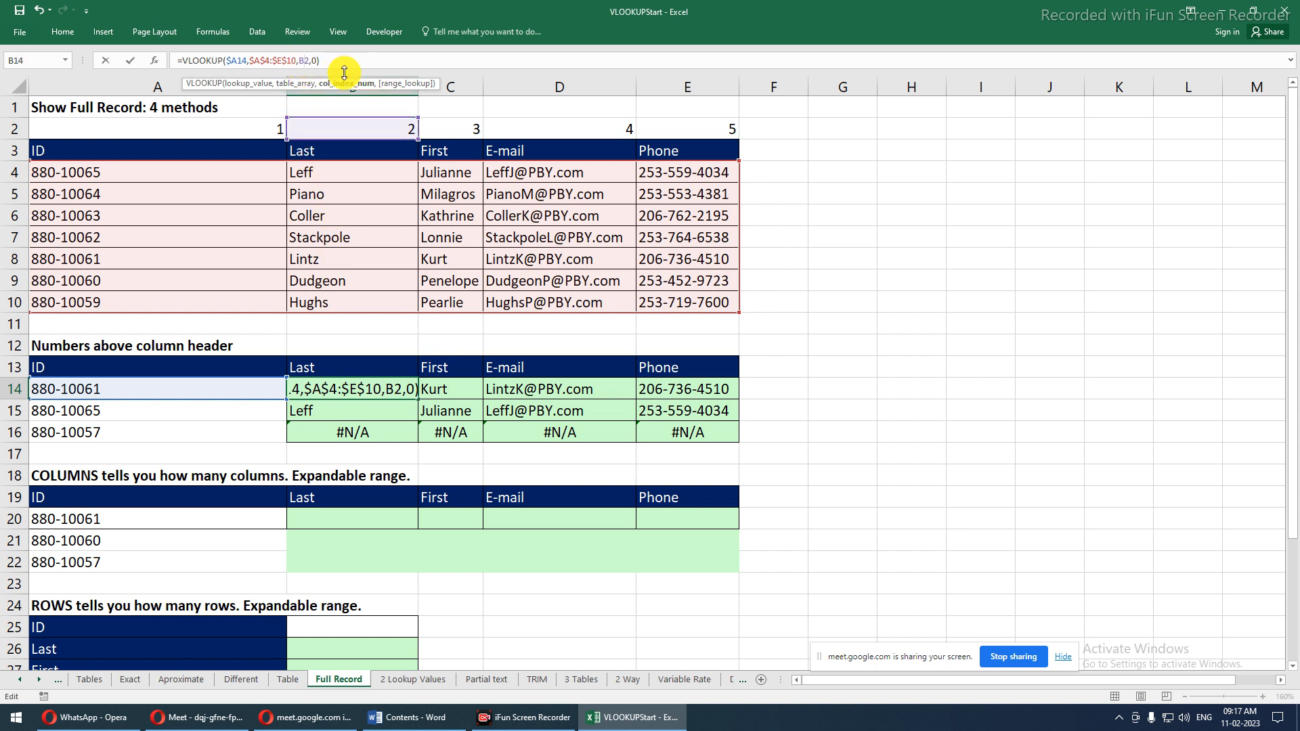
key(F4)
key(F4)
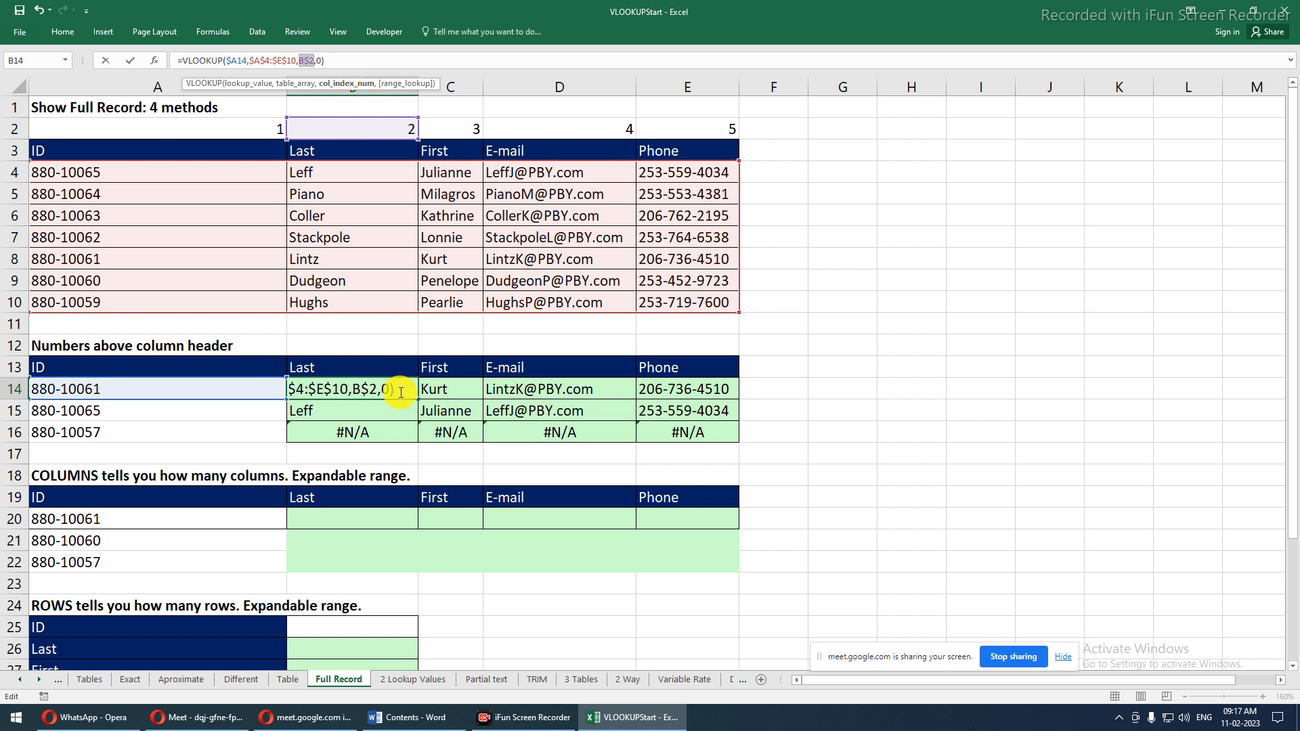
key(F2)
key(Return)
click(400, 392)
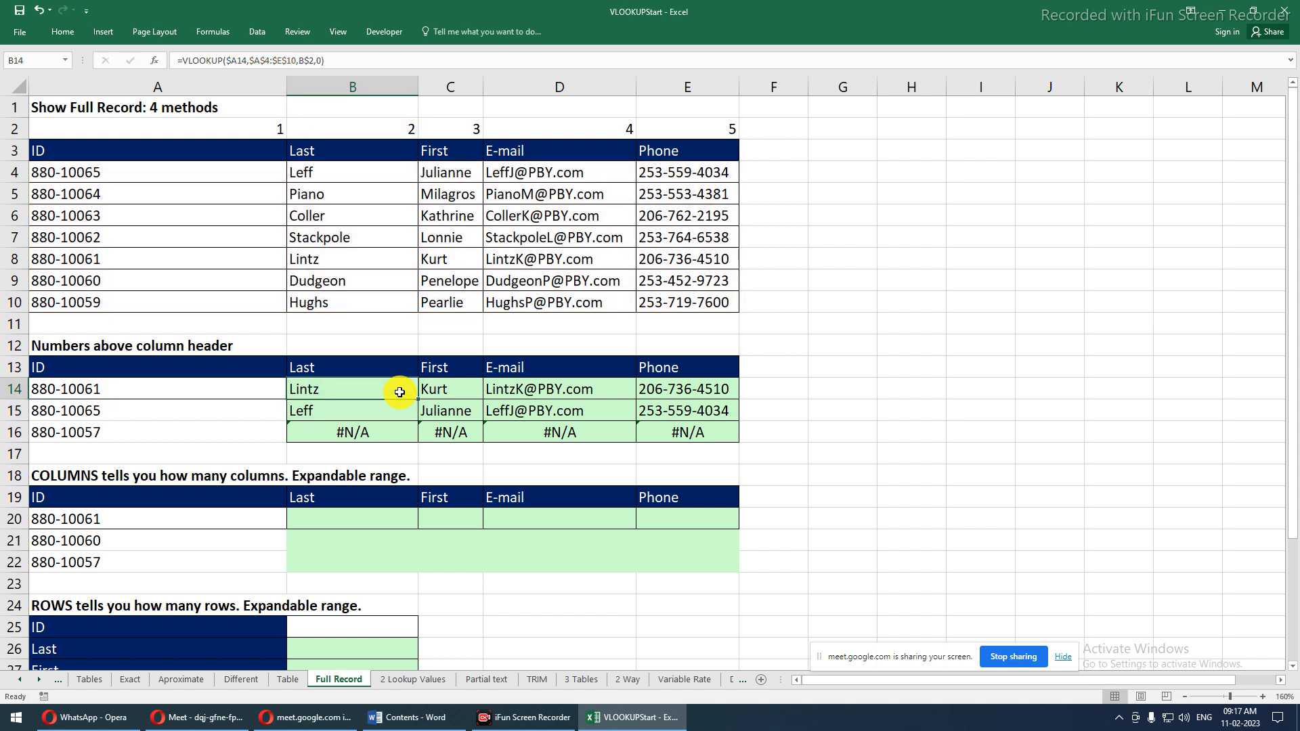
Fill B14's VLOOKUP formula across to column E and down through row 16
key(F2)
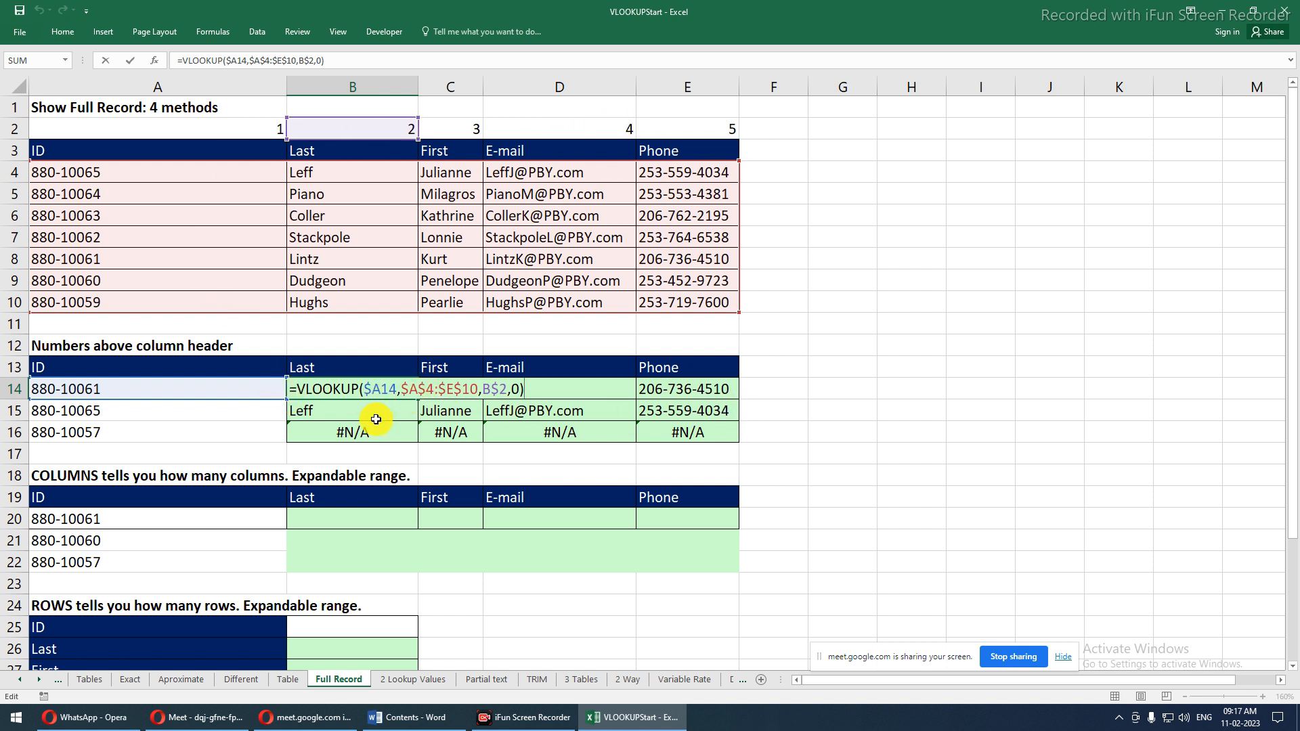
key(ctrl+Return)
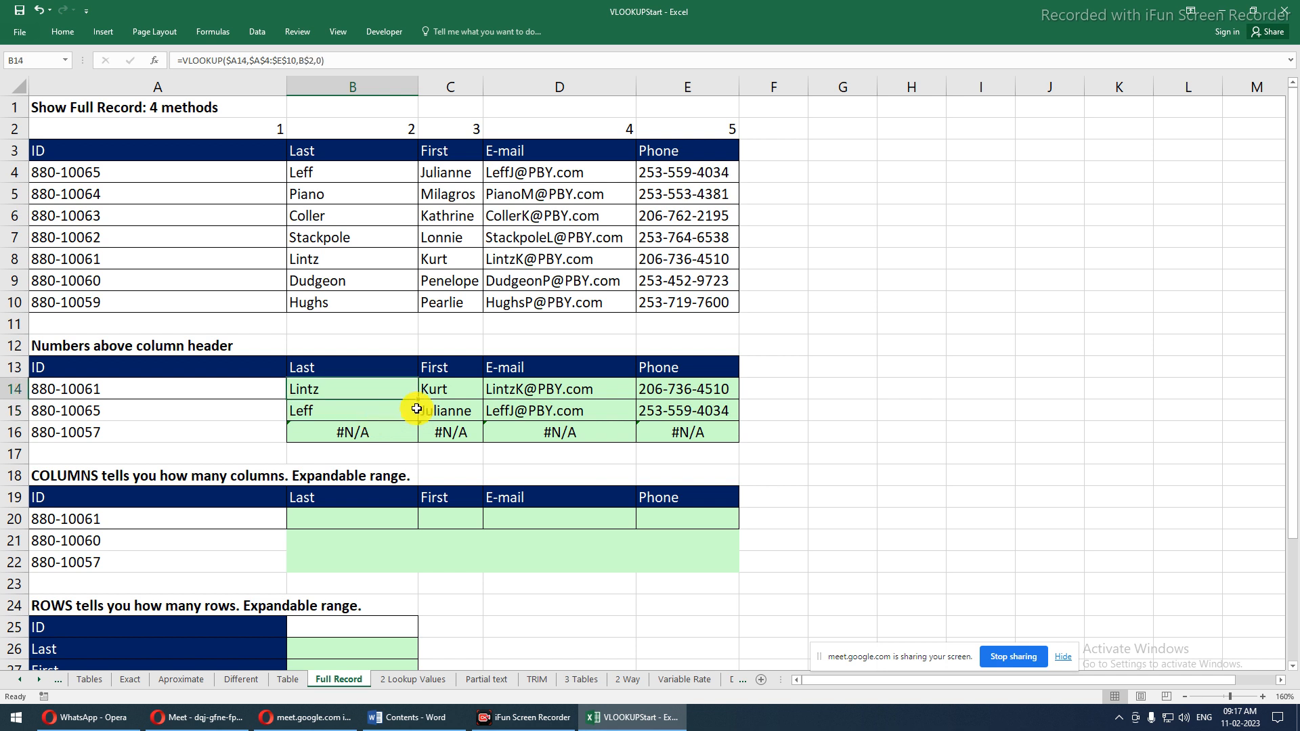
drag(417, 400, 737, 437)
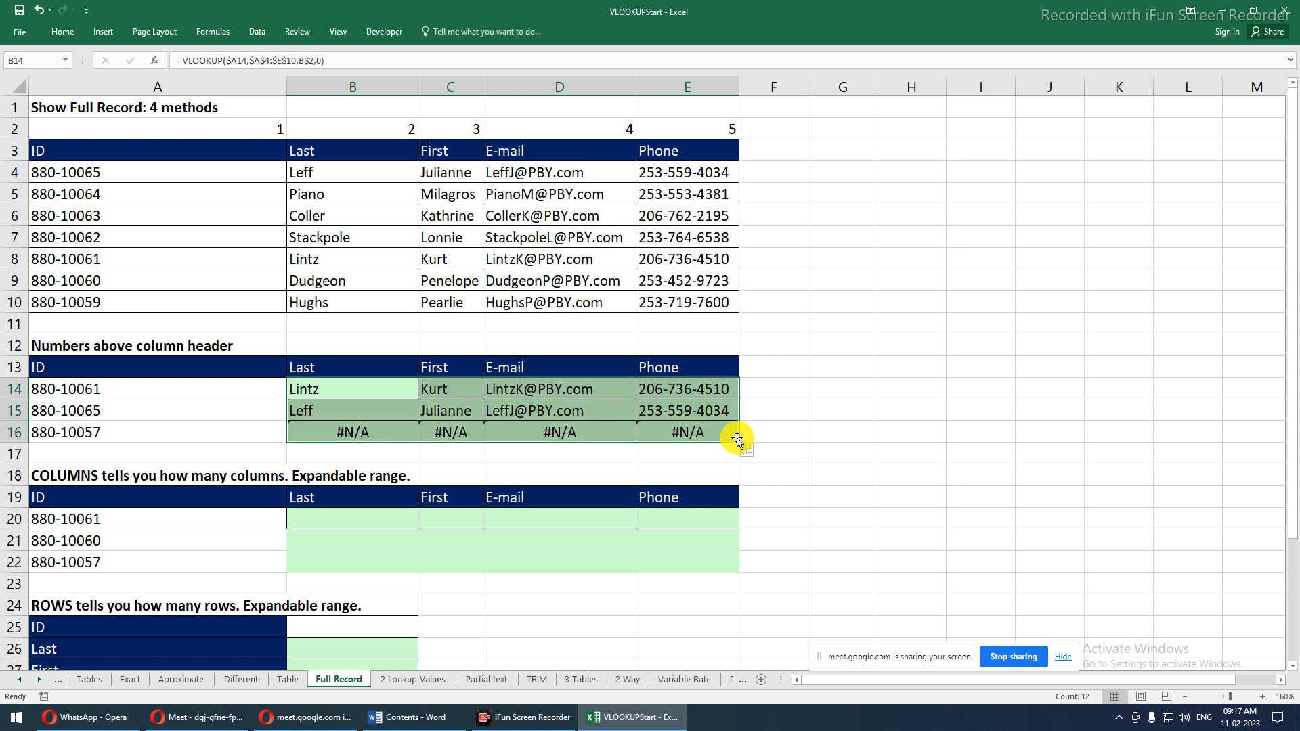
Check the references used by the copied VLOOKUP formulas in D14, E14 and E15
click(618, 396)
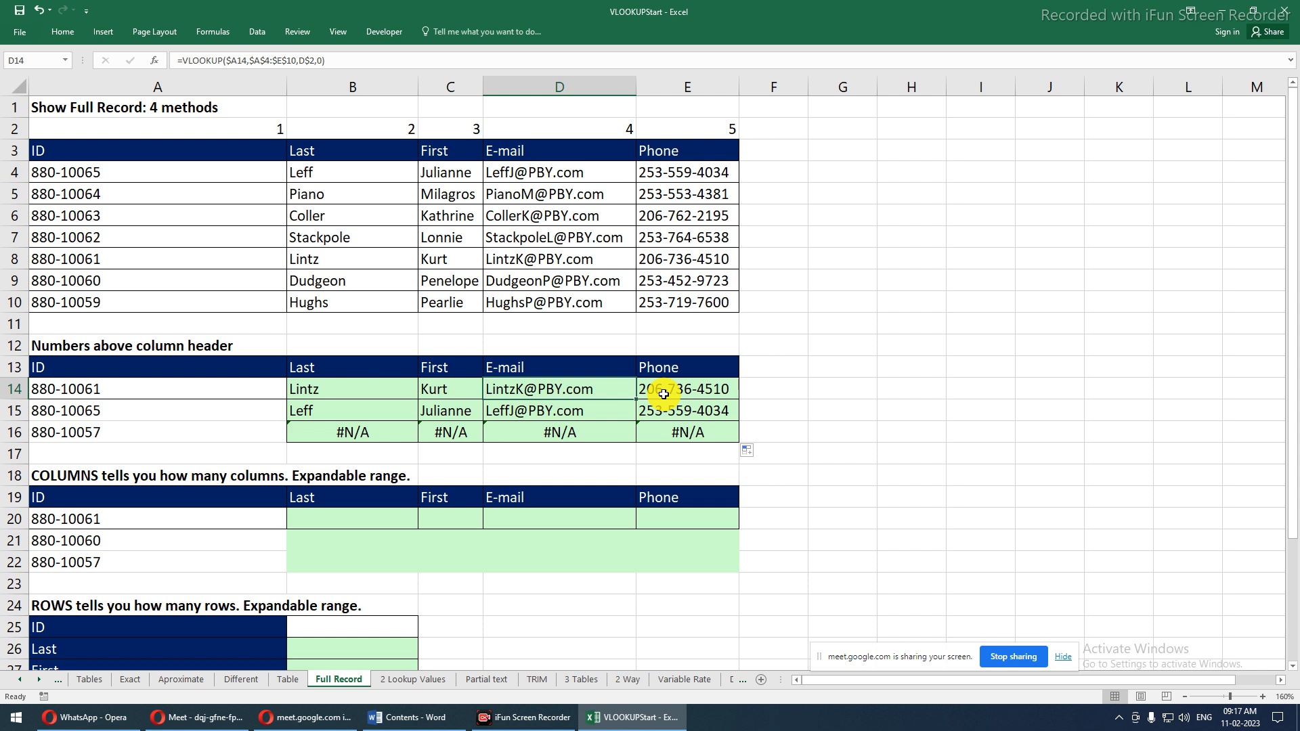
key(F2)
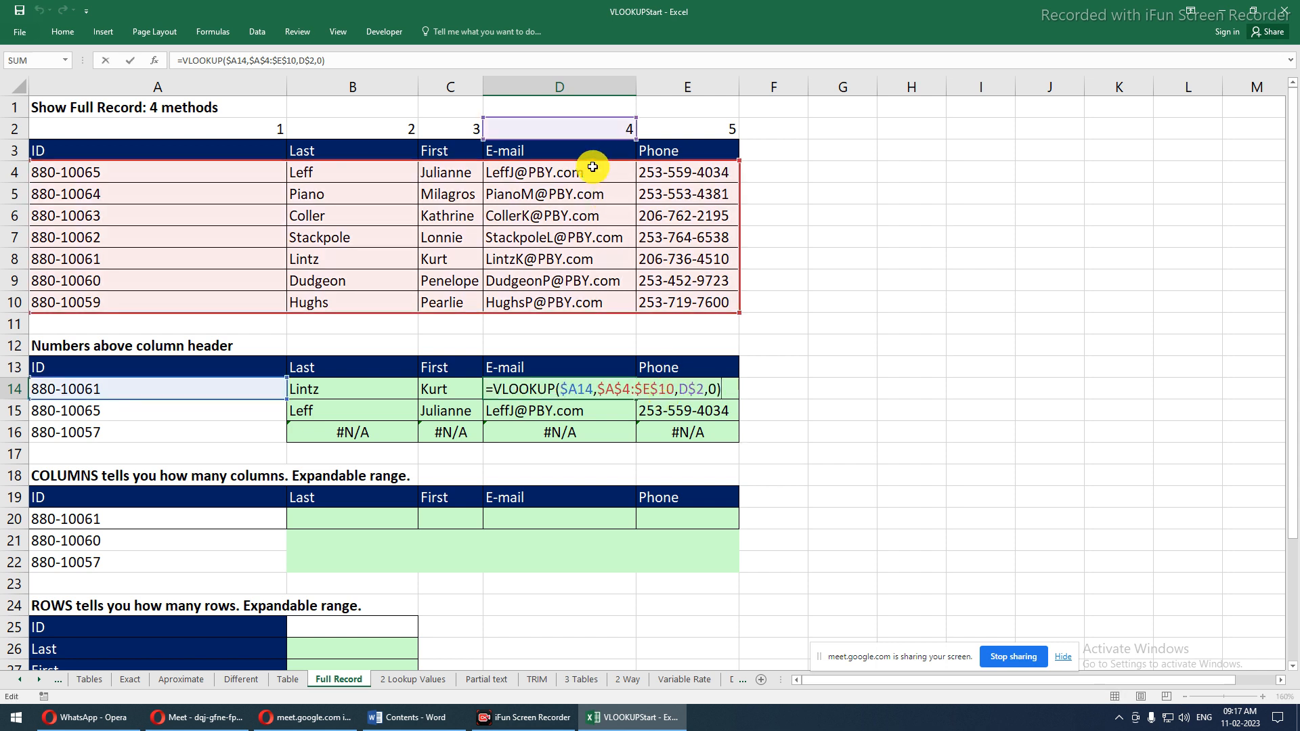
key(Escape)
click(700, 392)
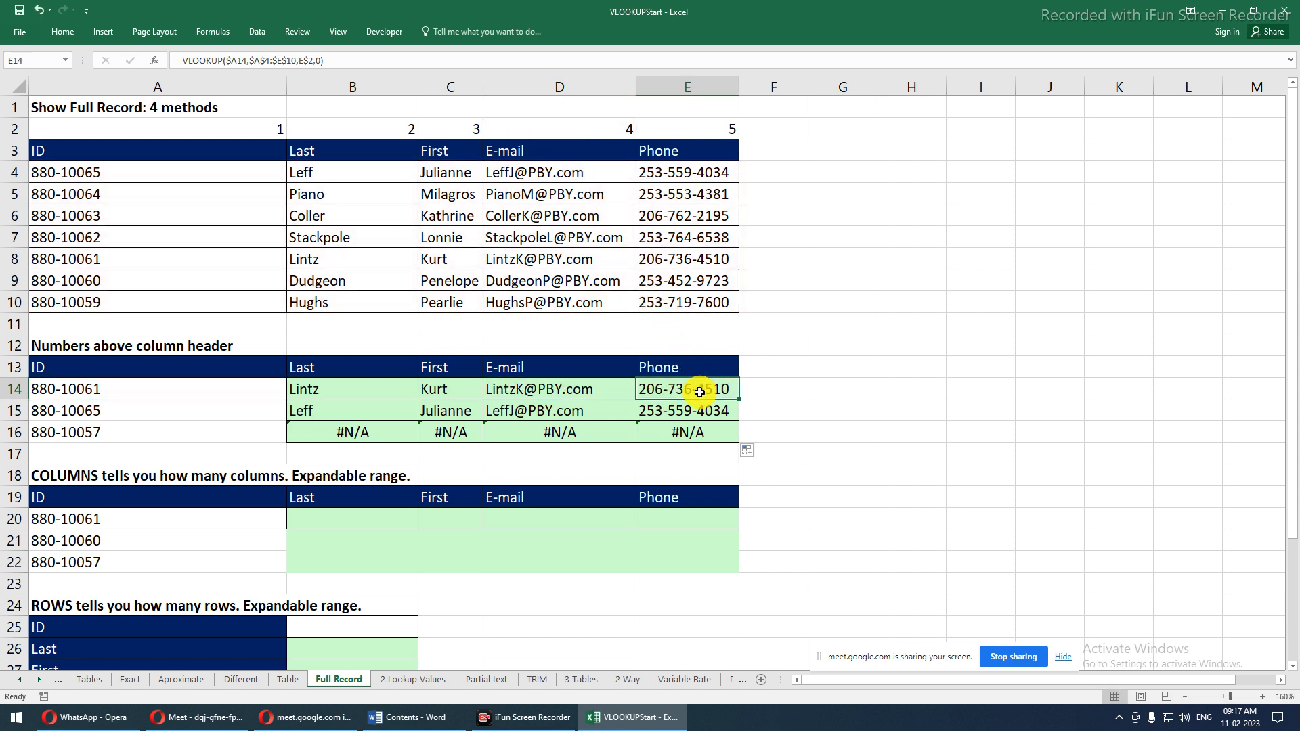
key(F2)
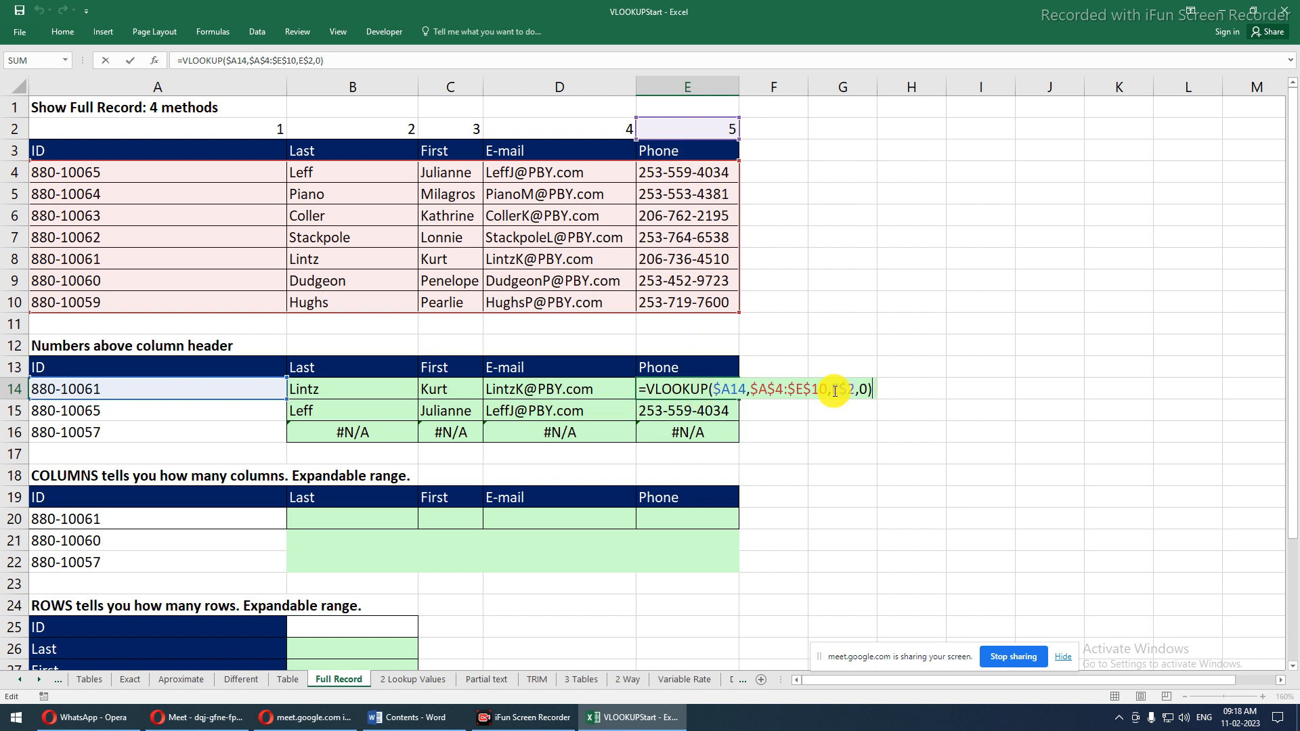
key(Escape)
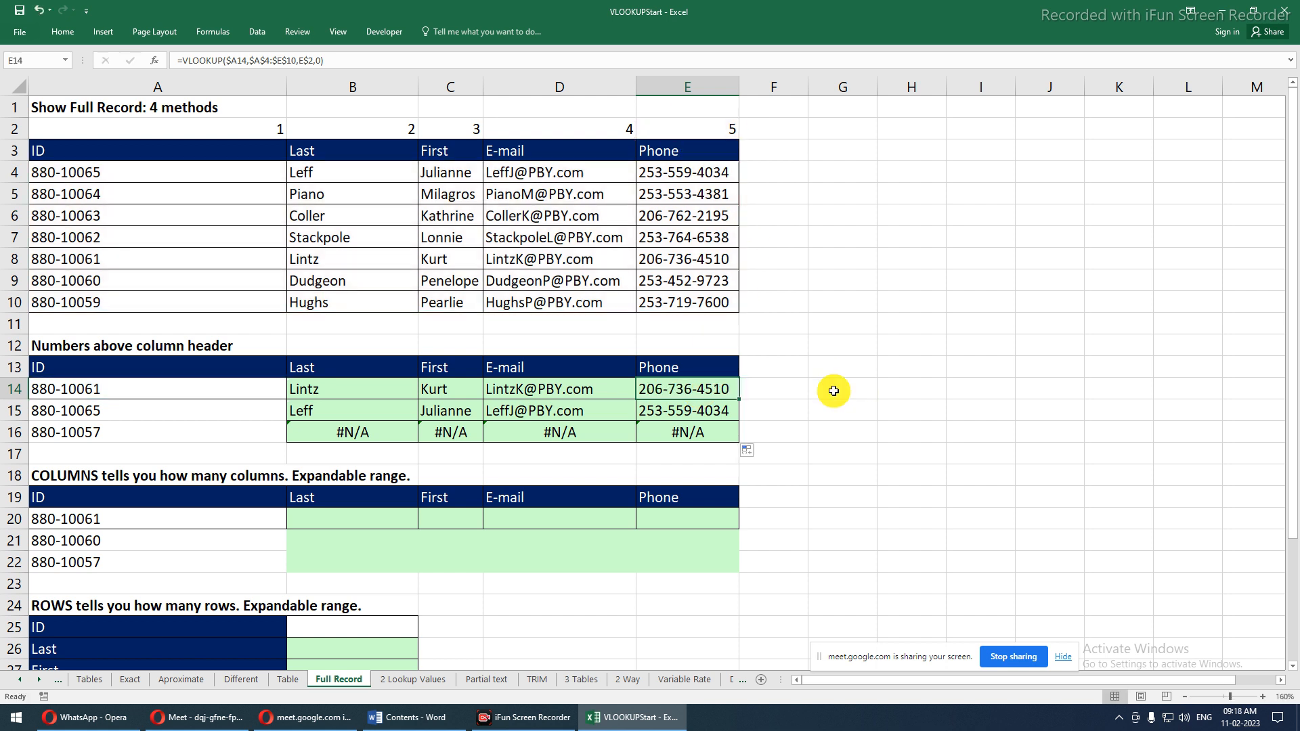
click(650, 413)
double_click(650, 412)
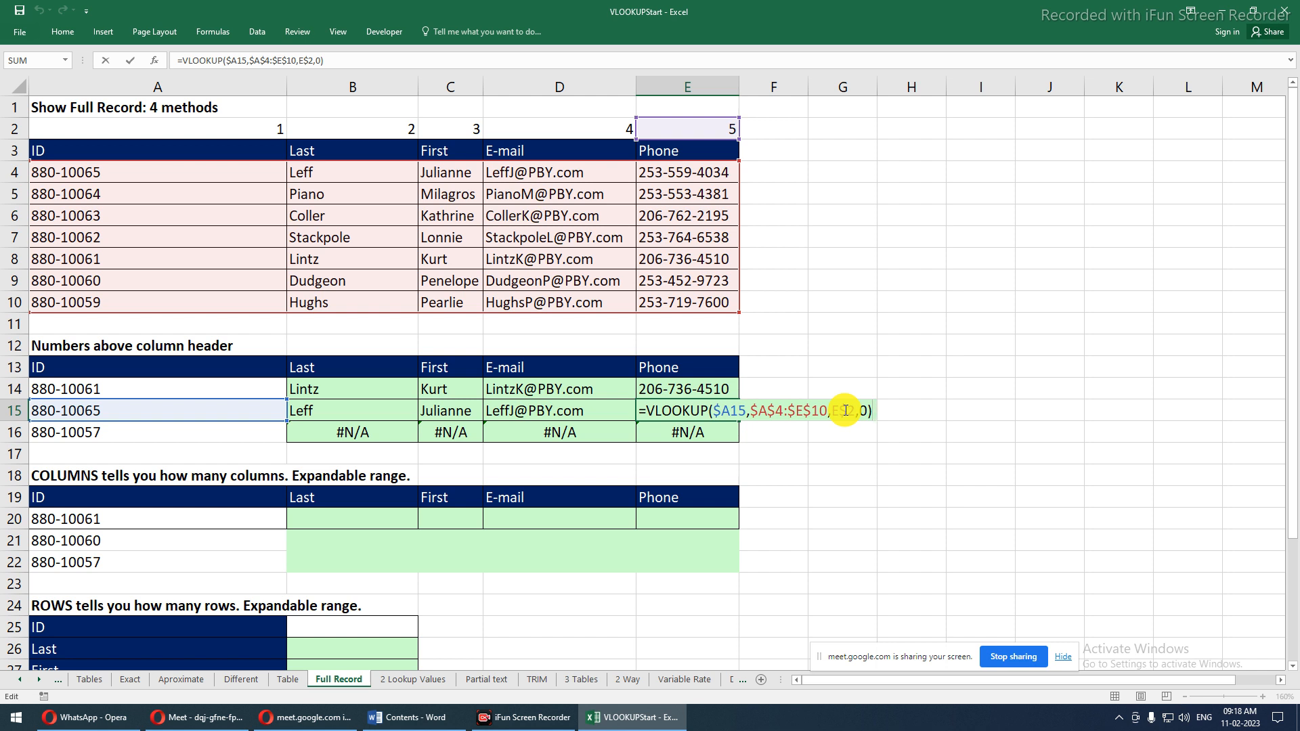
key(Return)
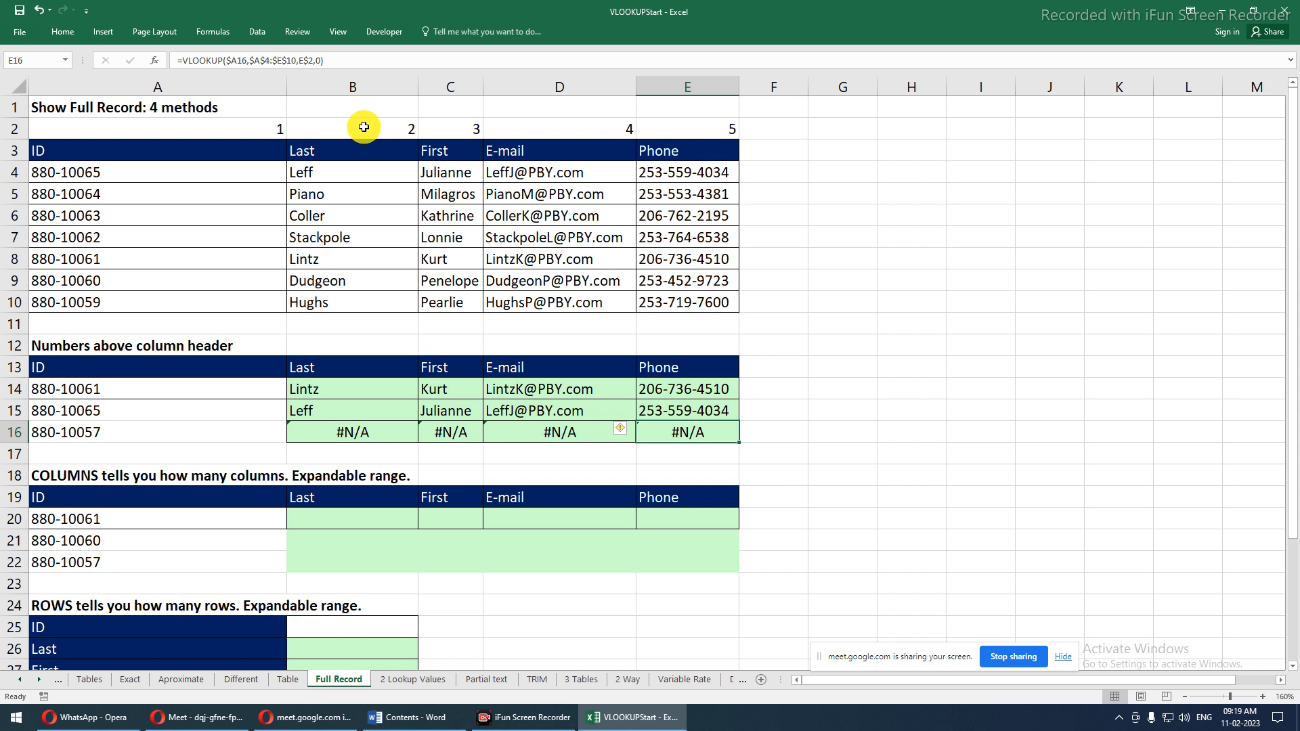
Clear the column numbers in row 2 to test how the lookups depend on them, and undo the deletion
drag(255, 124, 779, 125)
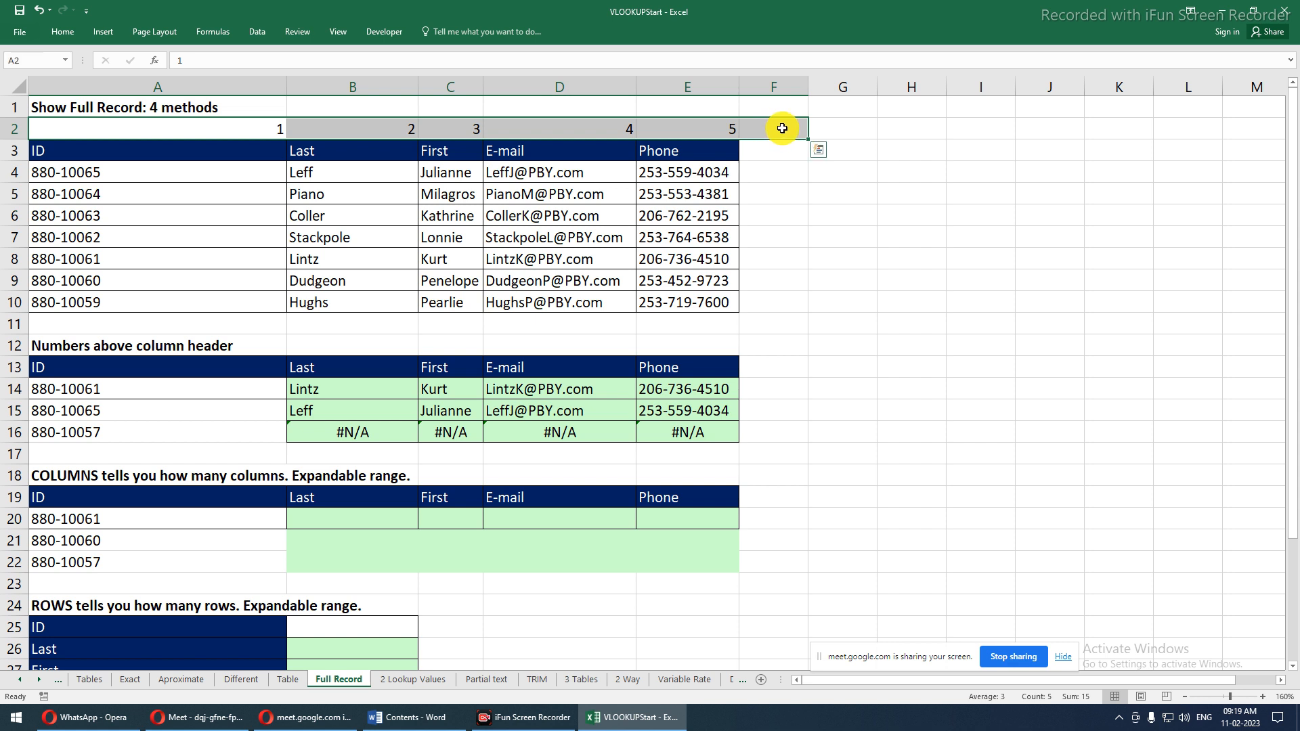
key(Delete)
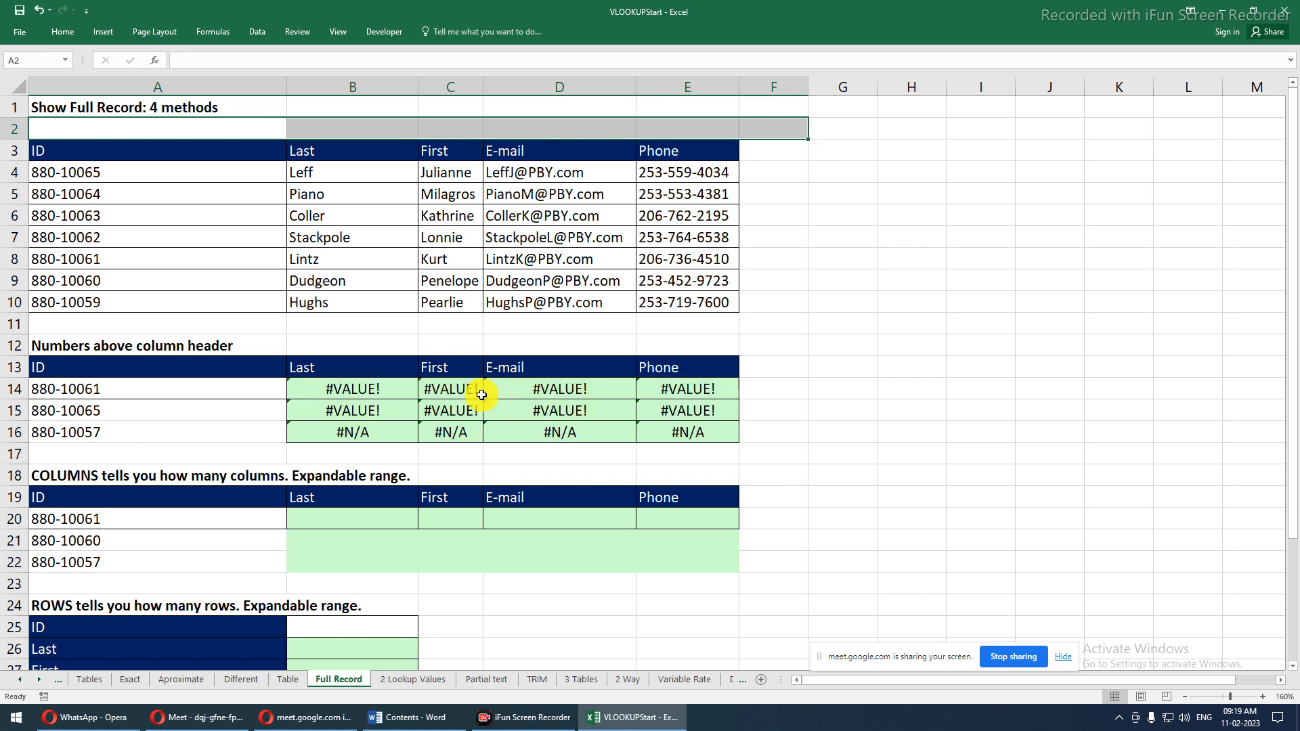
drag(385, 387, 673, 415)
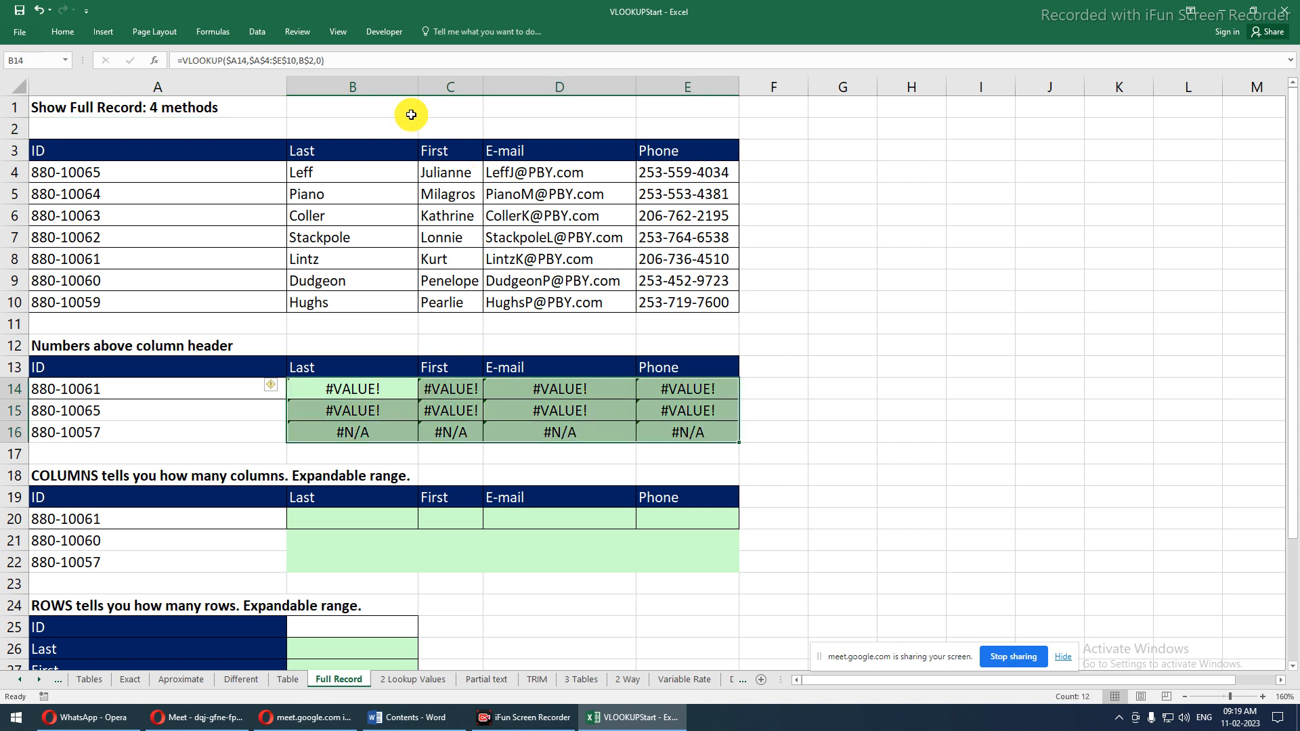
click(387, 128)
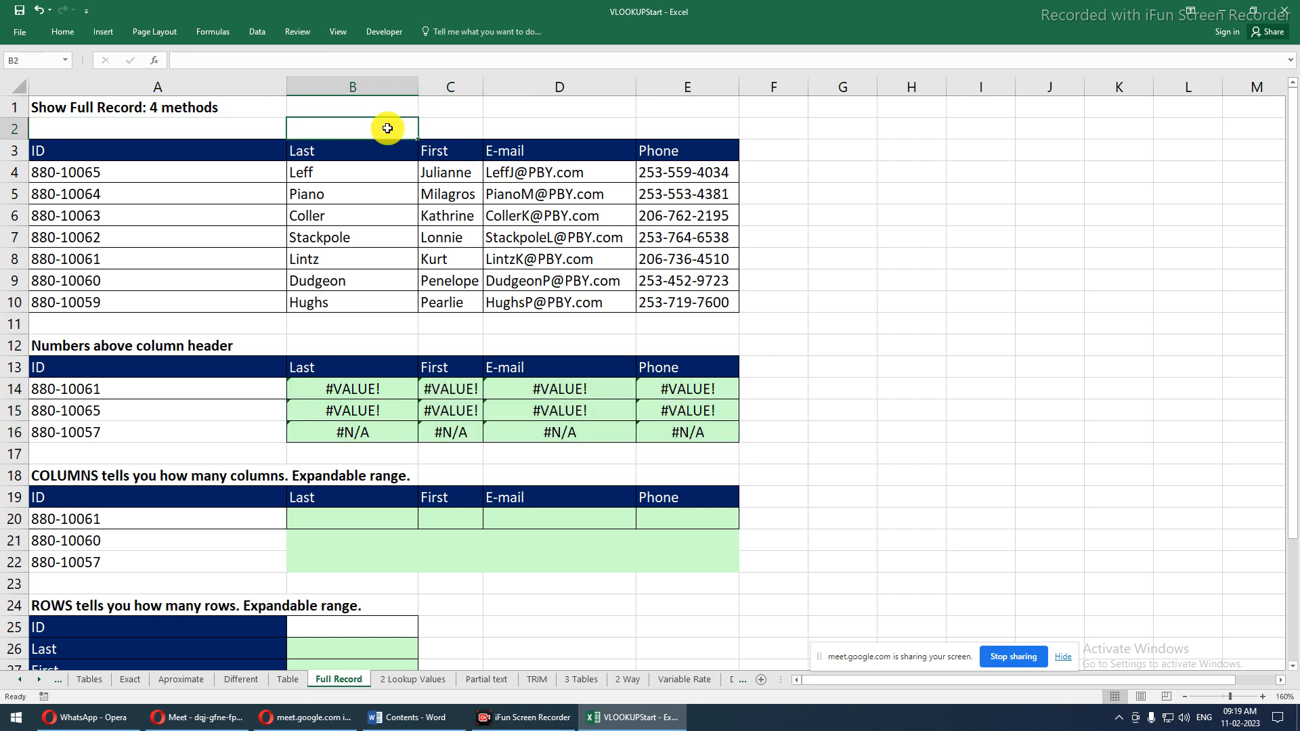
key(ctrl+z)
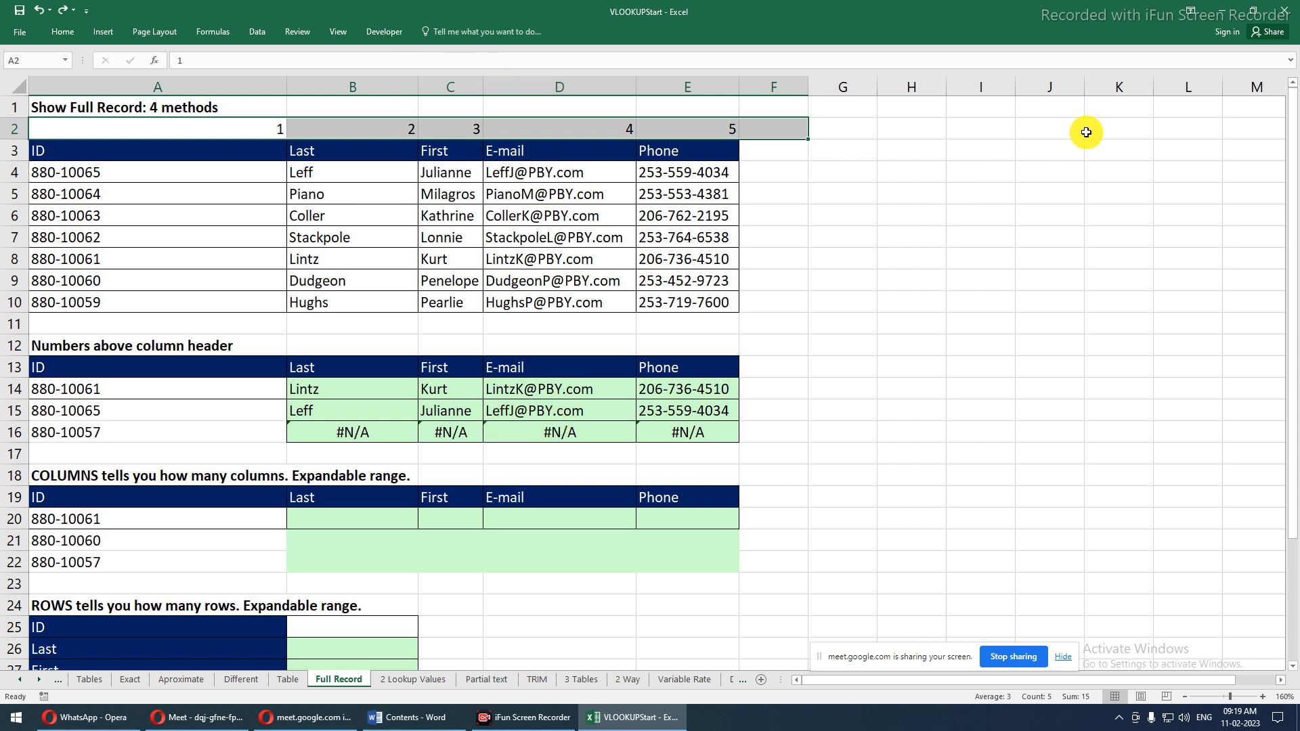
Review the column numbers in A2:E2 together with the lookup results in B14:E16 that reference them
click(1116, 127)
drag(245, 131, 679, 133)
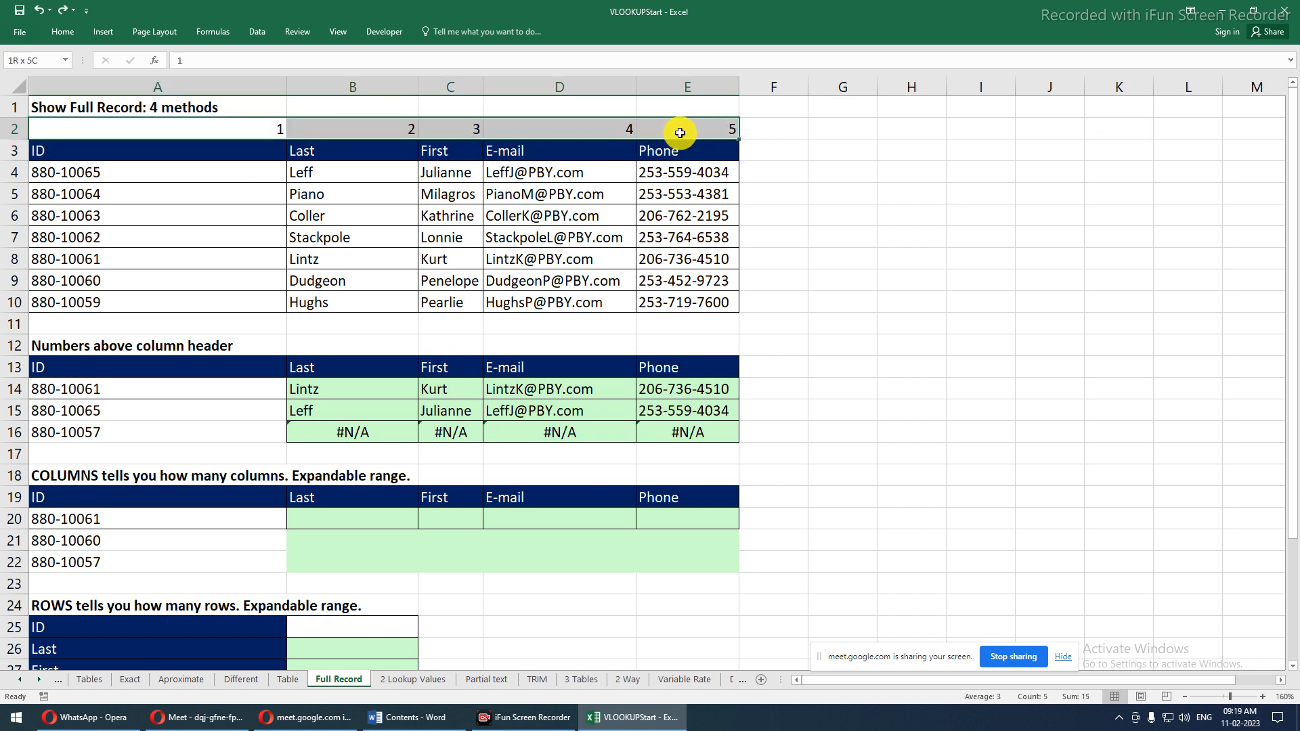
drag(335, 384, 661, 426)
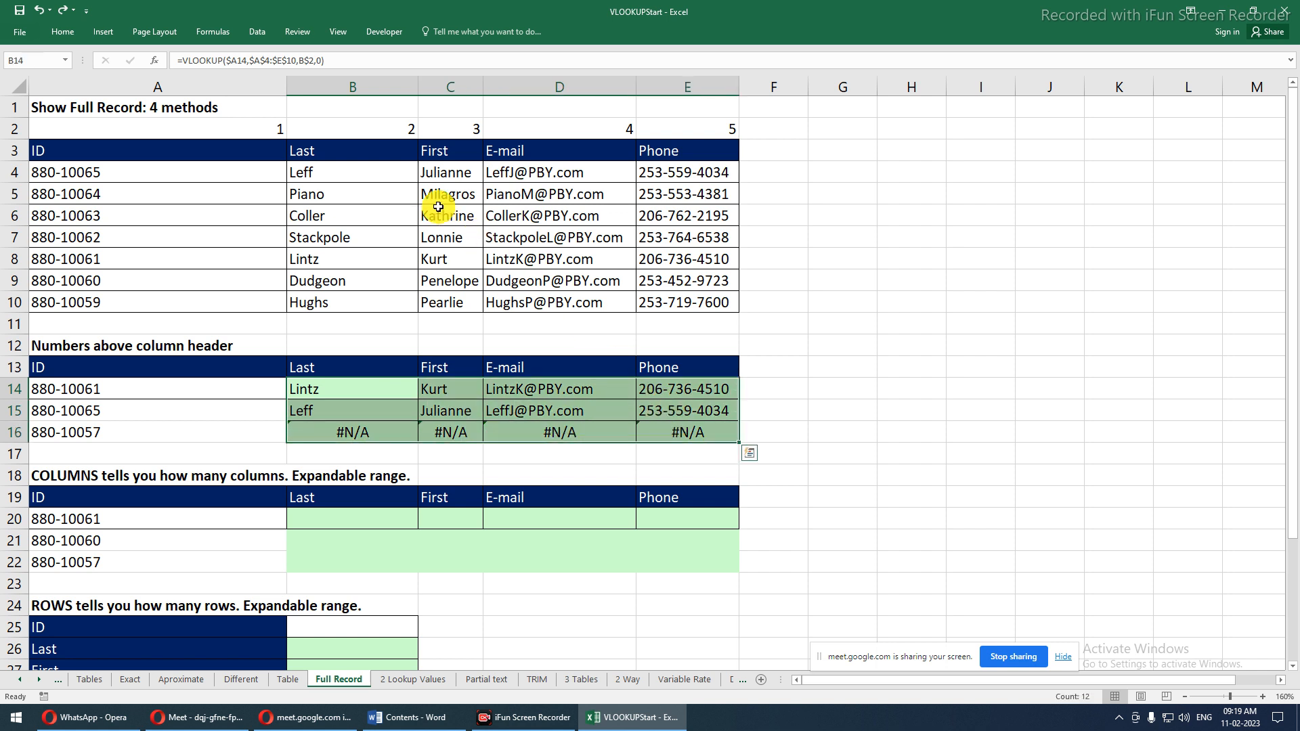
click(254, 128)
drag(254, 127, 664, 135)
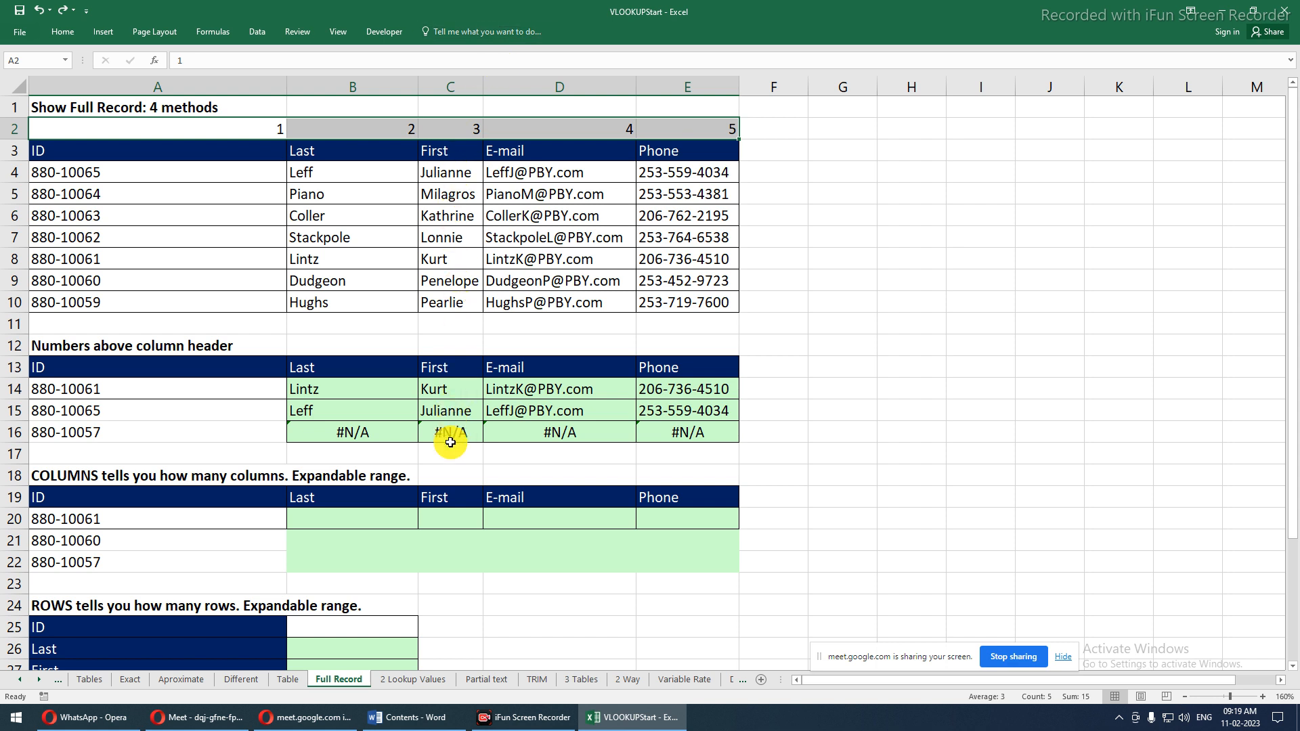
click(370, 518)
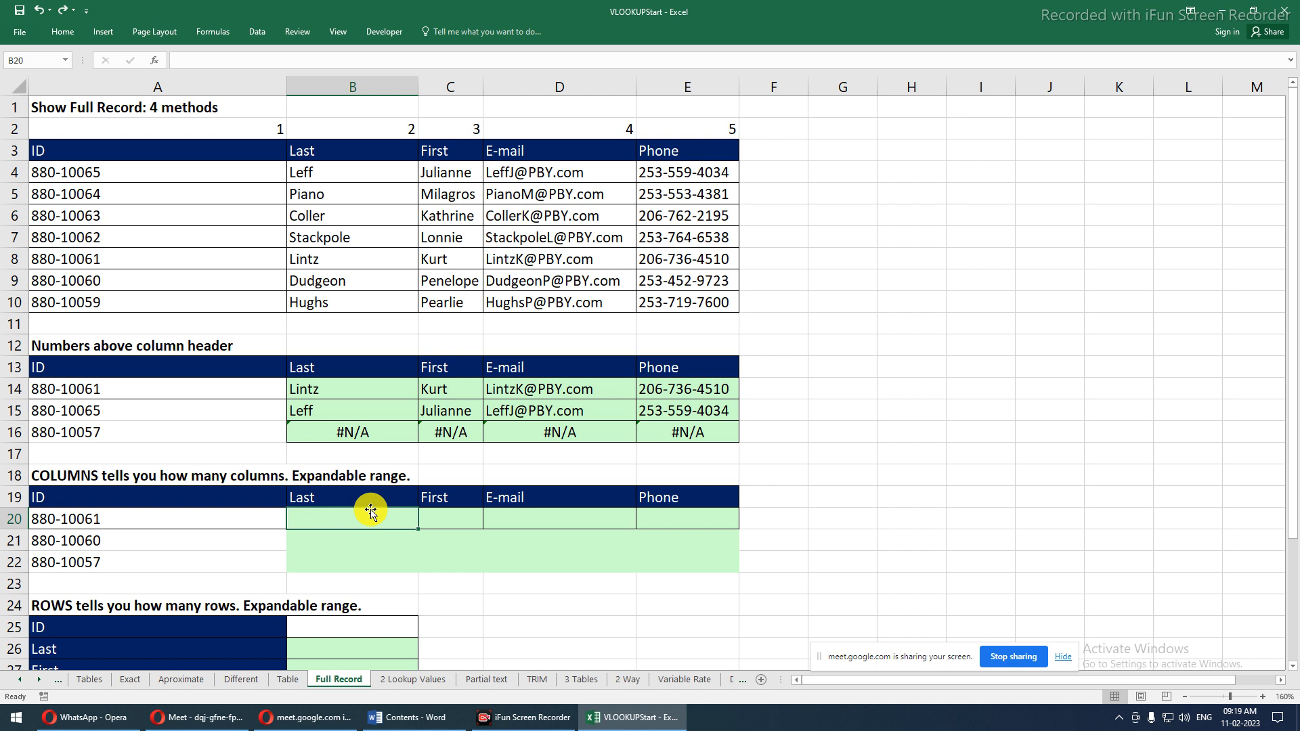
drag(227, 126, 697, 136)
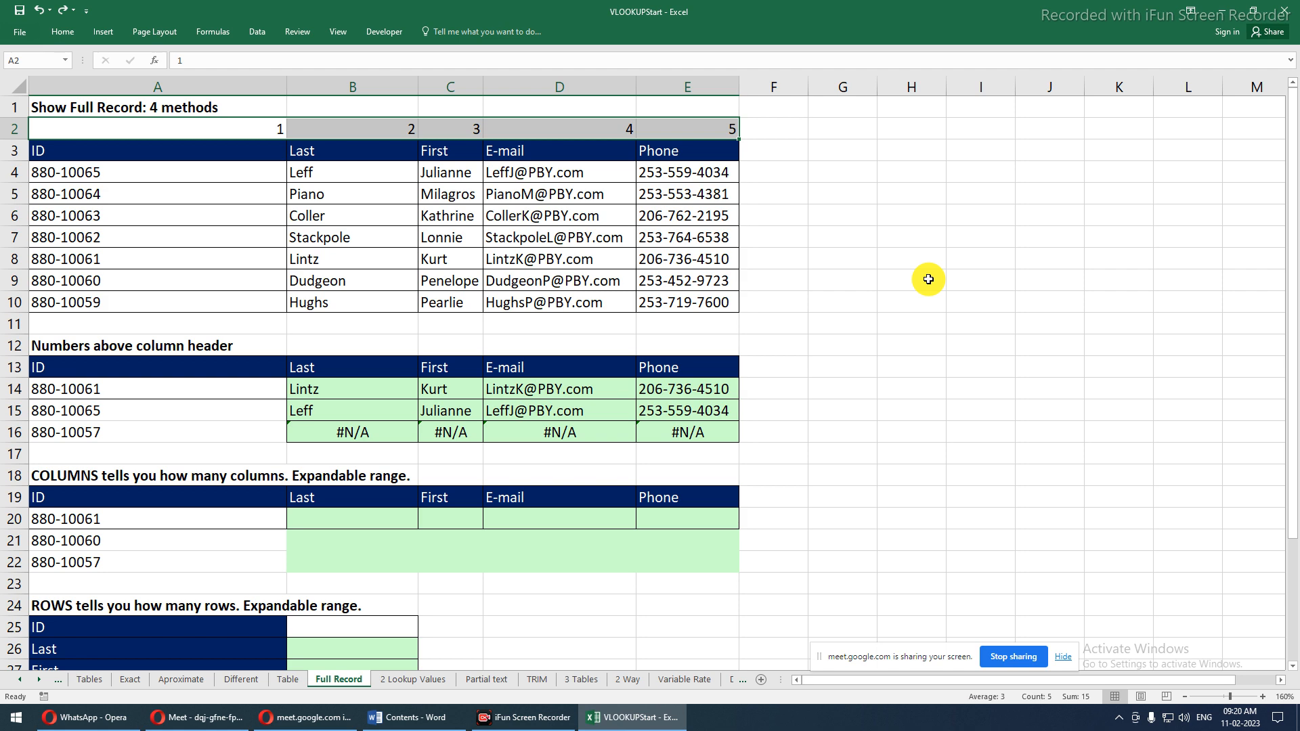
Switch to the Contents document in Word to view the course module list
click(432, 715)
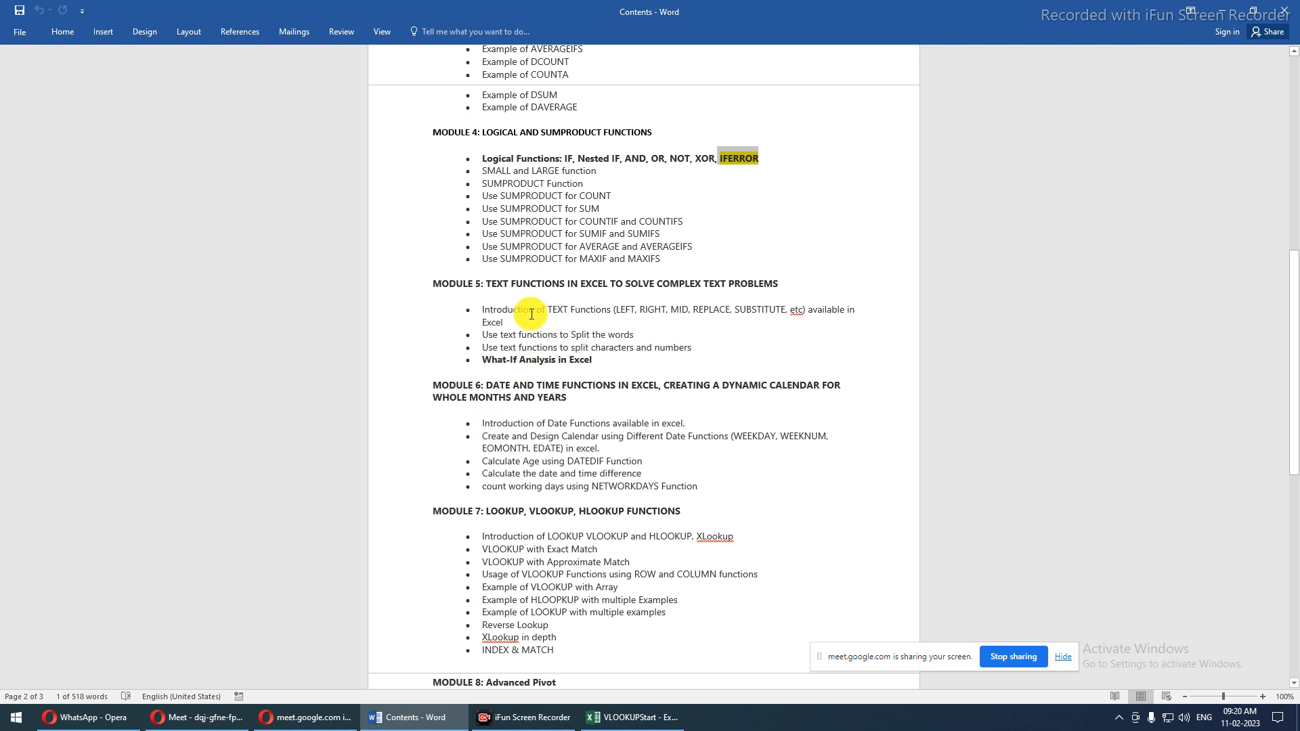
Switch from Word to the VLOOKUPStart workbook in Excel and enter =COLUMN() in cell G2 of the Full Record sheet
drag(478, 309, 678, 359)
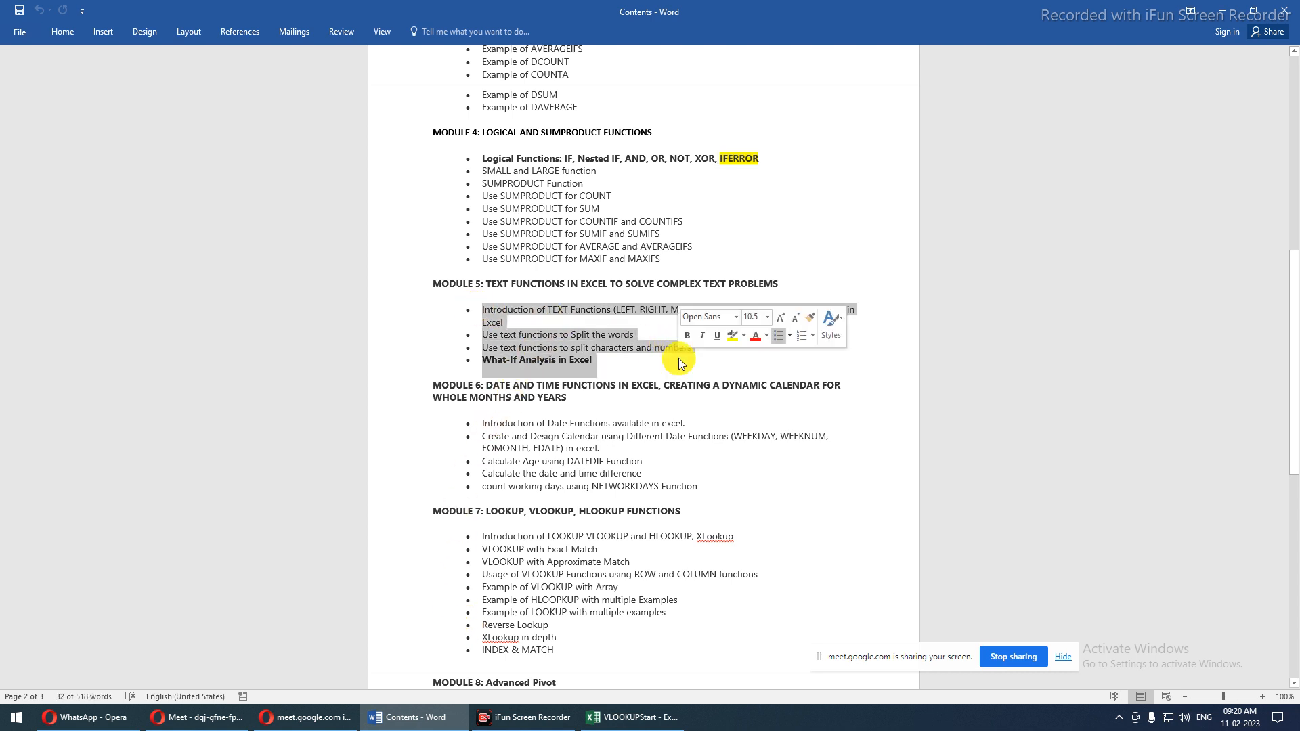
click(1218, 14)
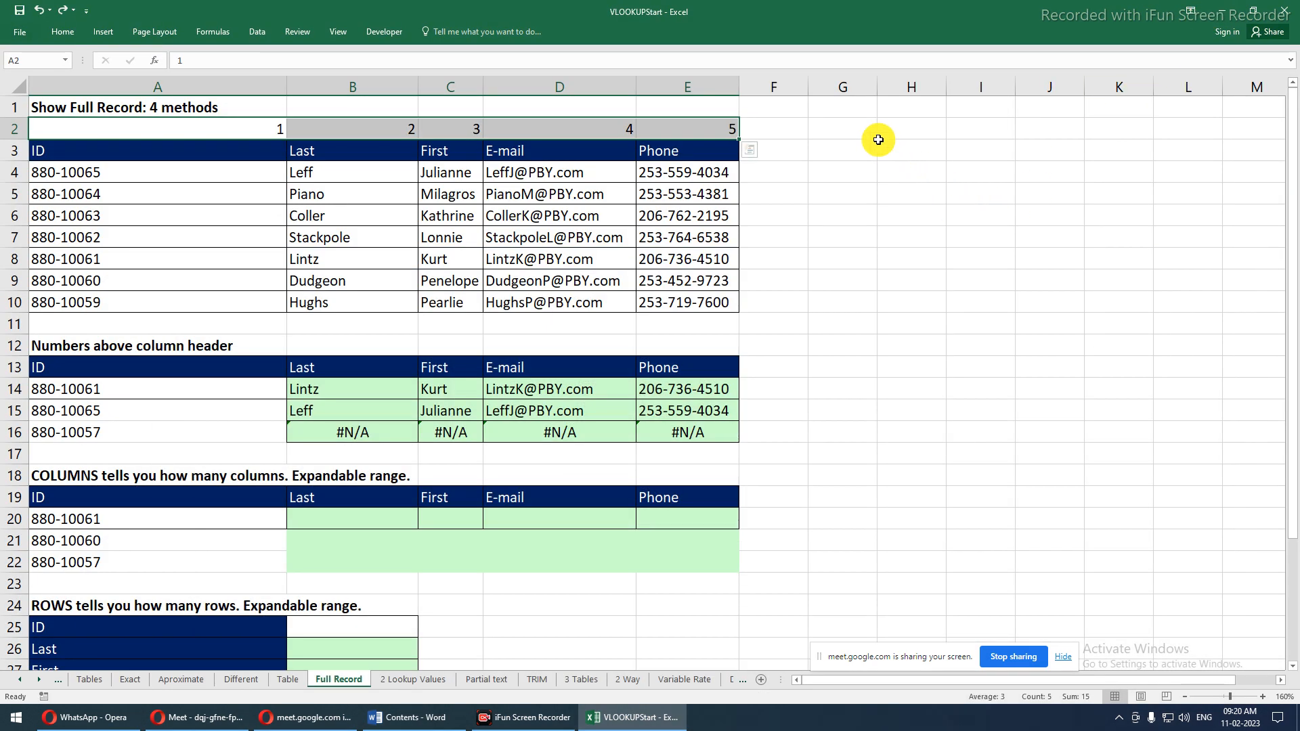
click(864, 133)
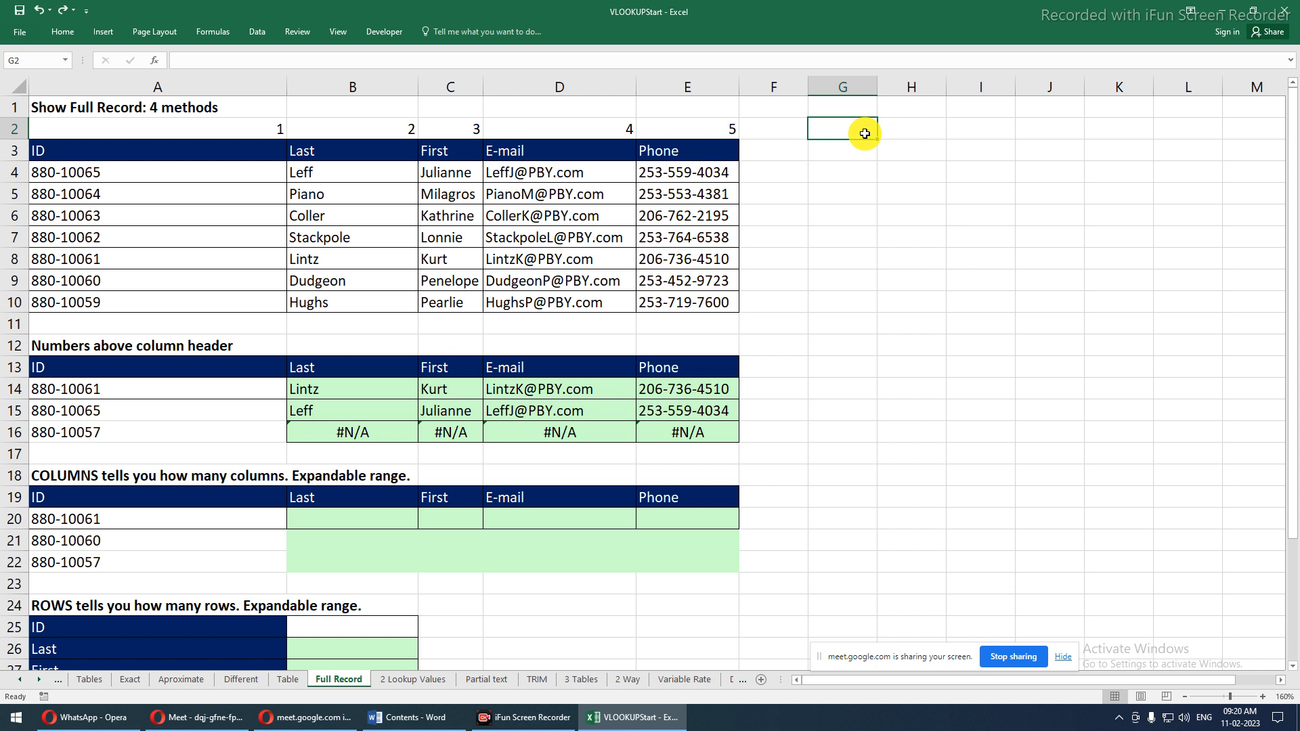
text(=c)
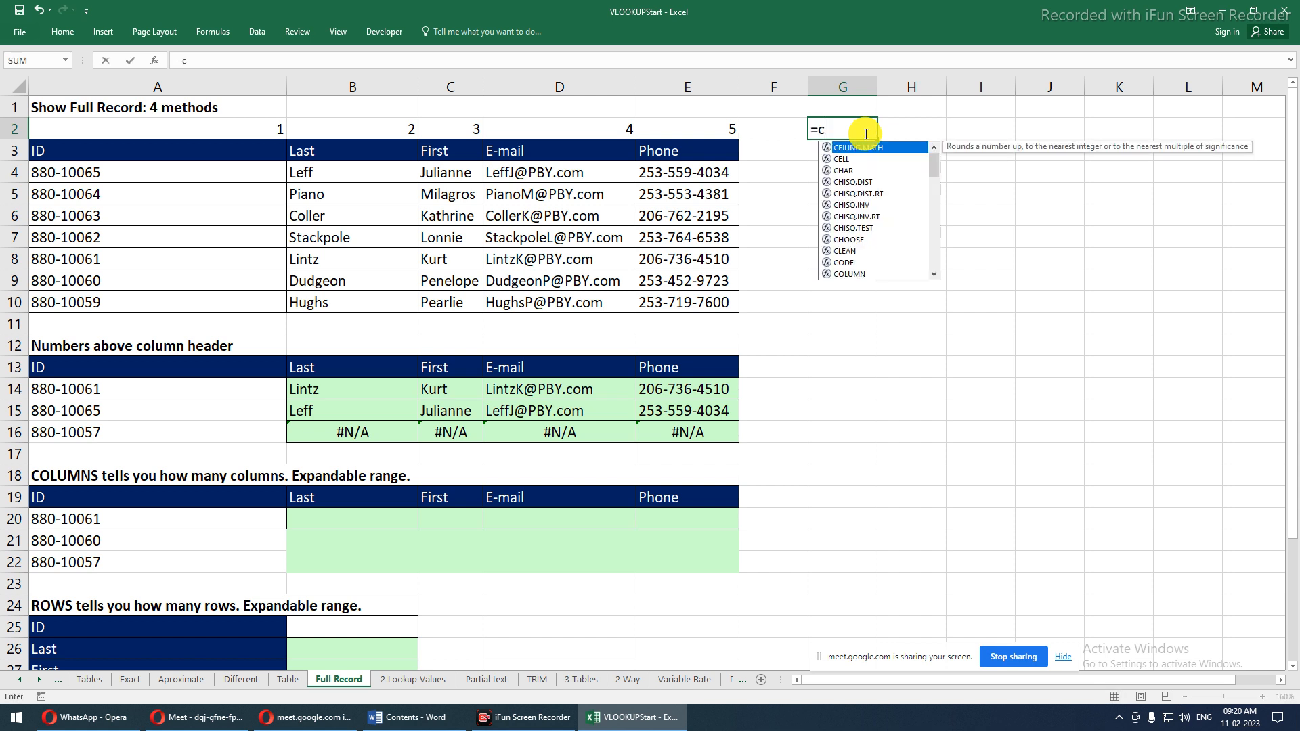
text(olum)
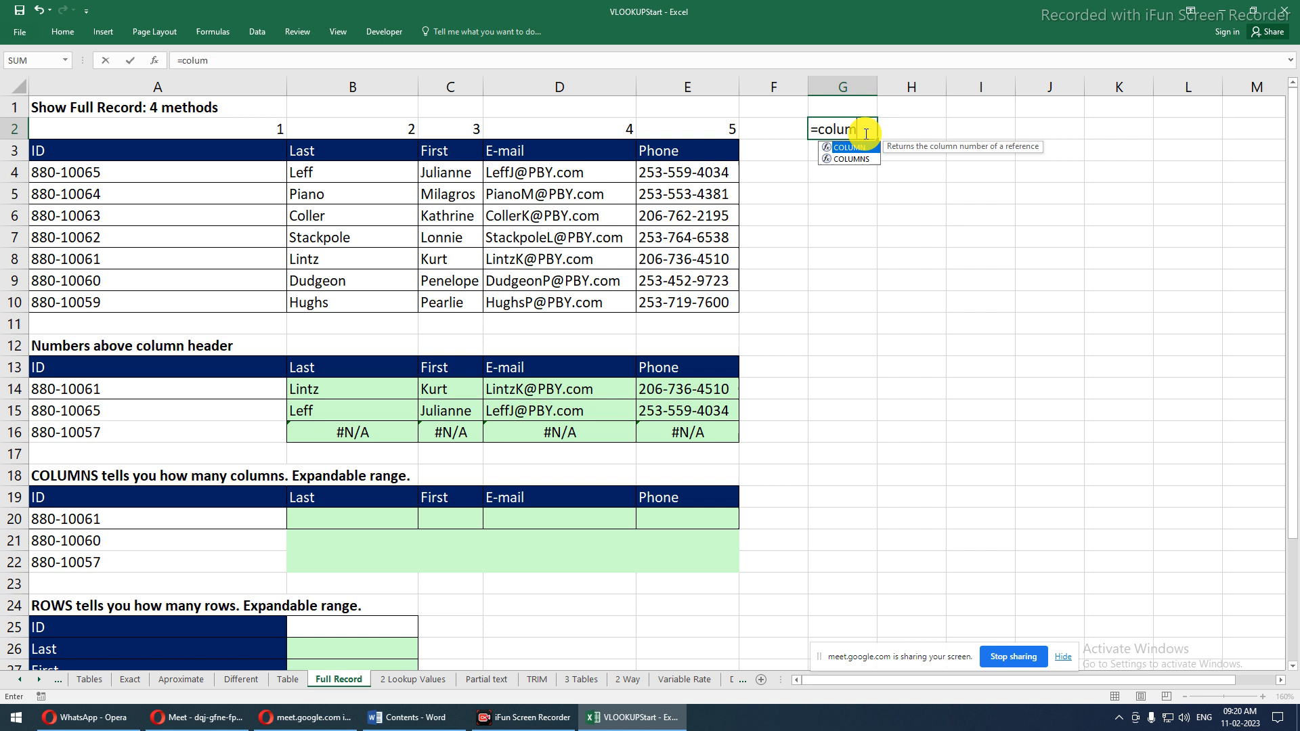
key(Tab)
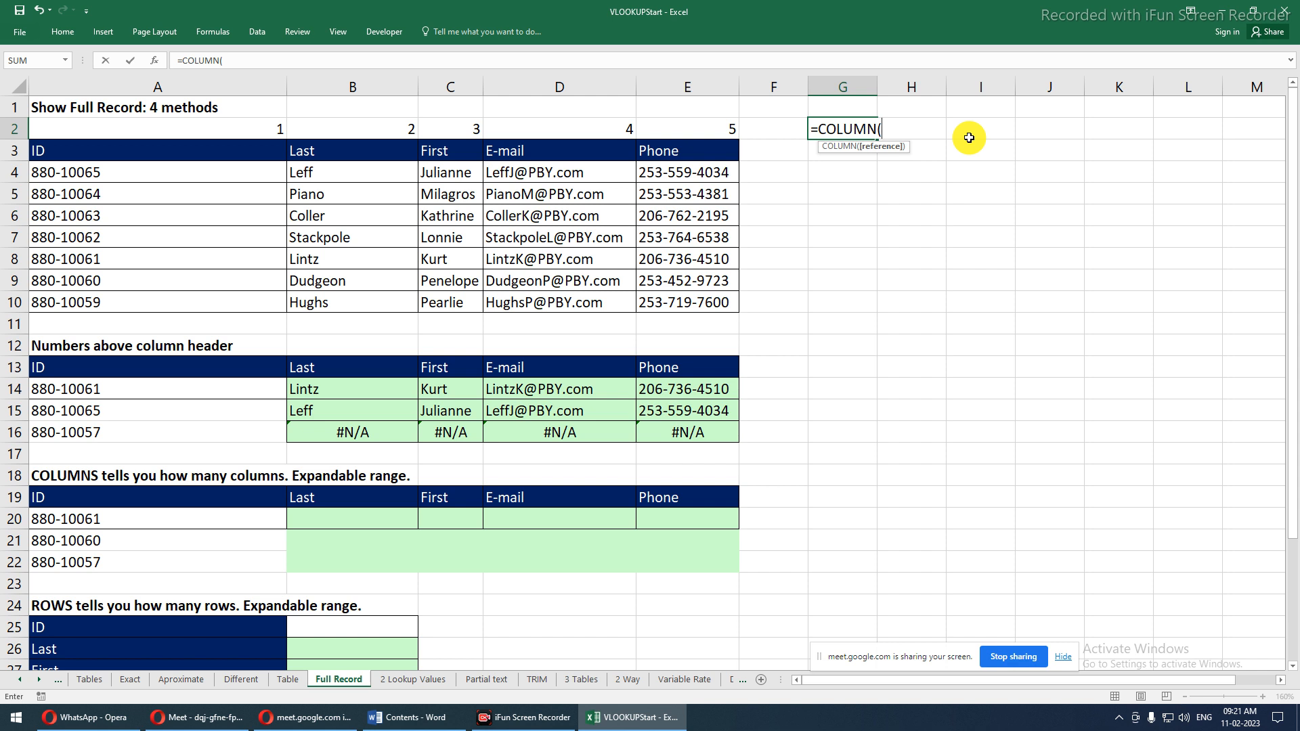
key(Return)
key(Up)
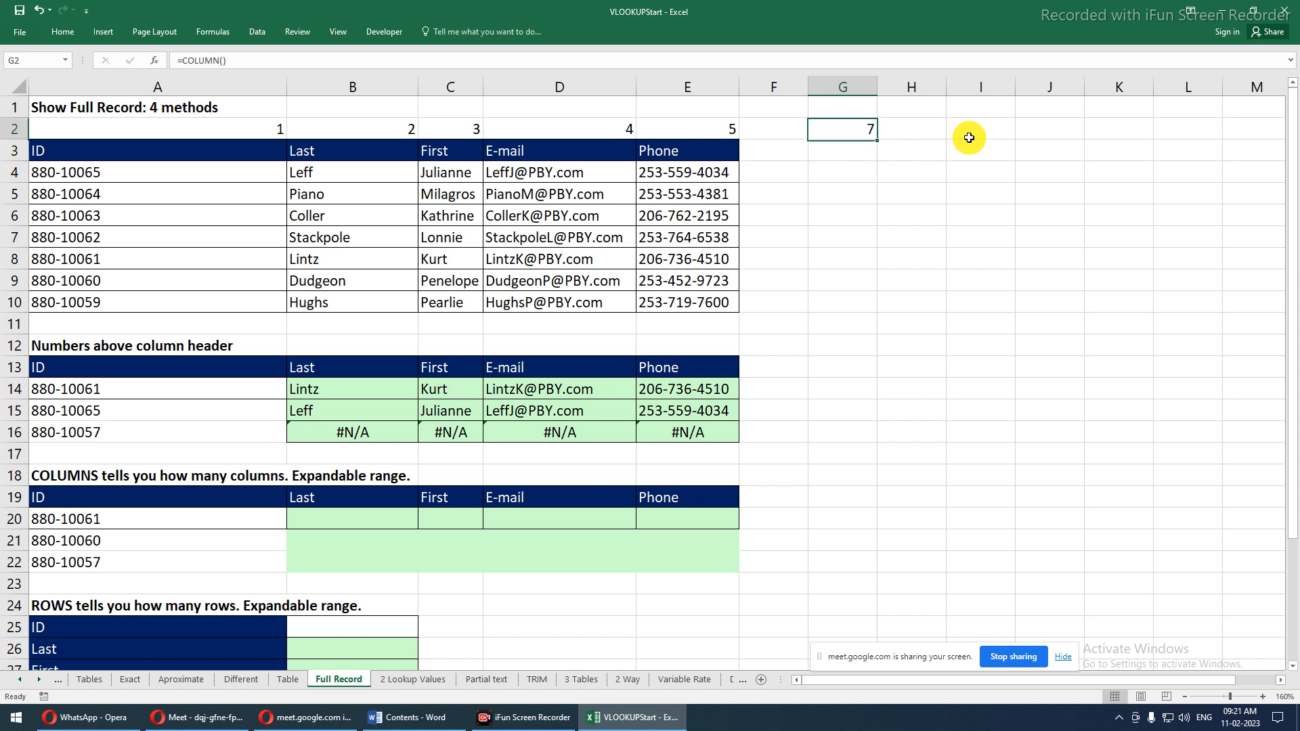
click(832, 88)
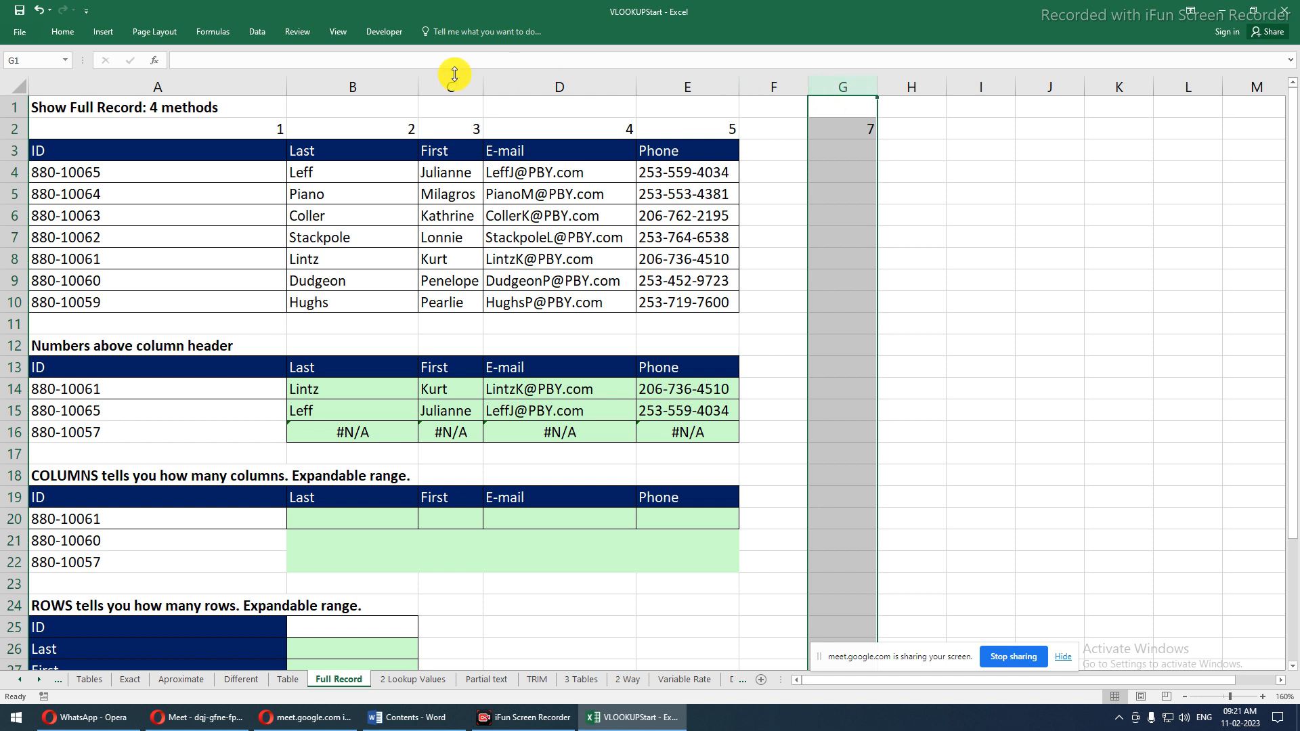
click(863, 127)
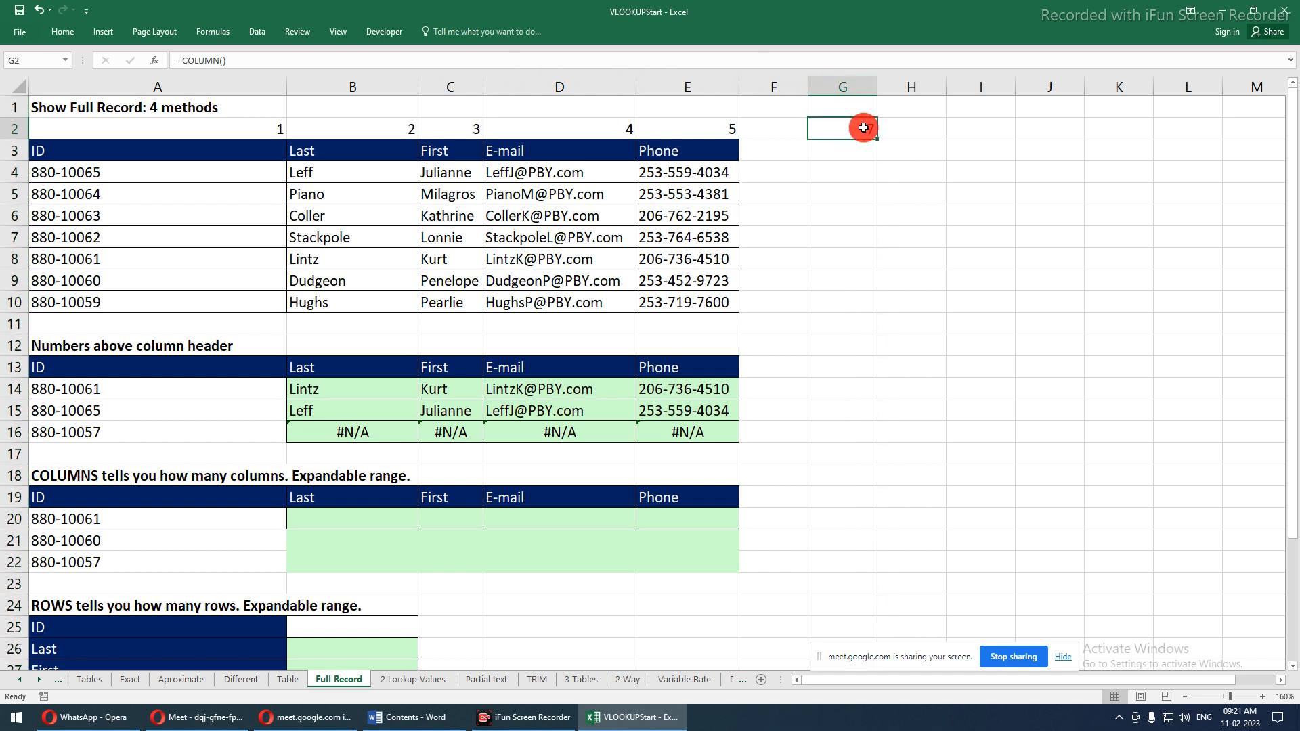
Enter =COLUMN(H14) in cell G3 to return the column number of a referenced cell
click(862, 155)
text(=c)
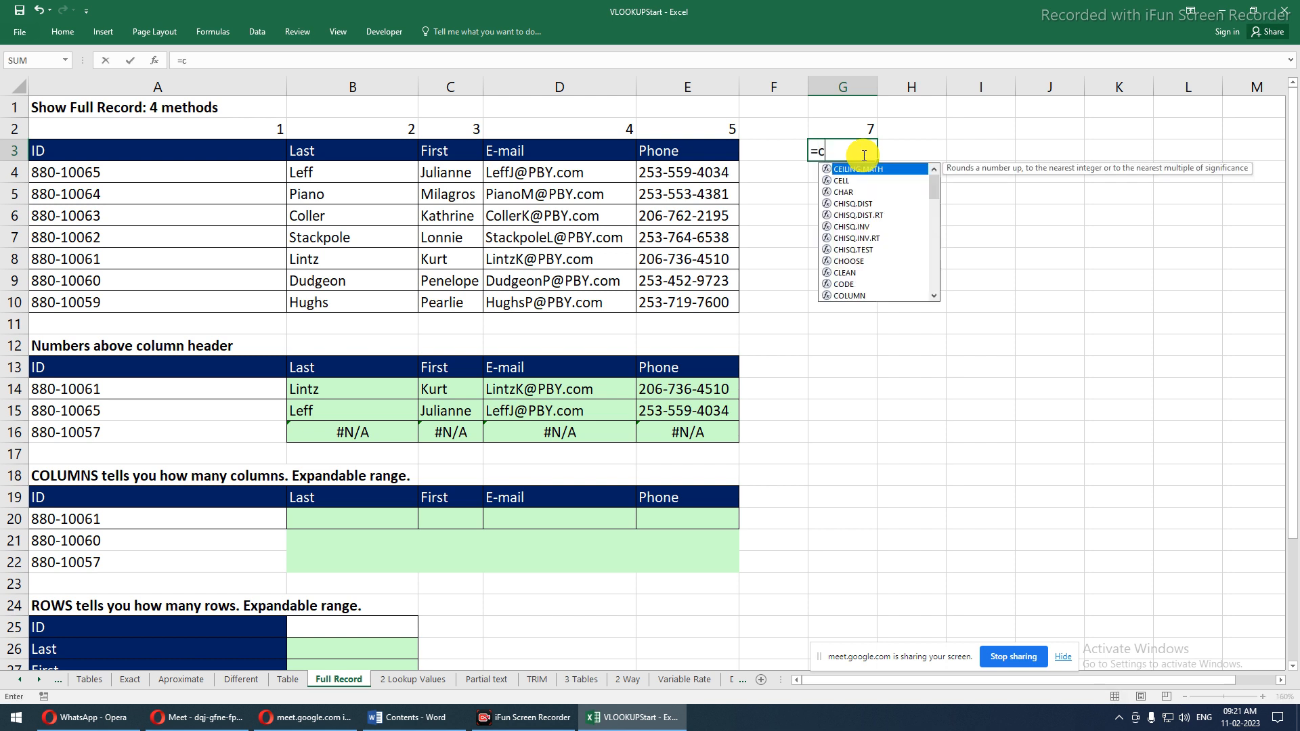
text(olum)
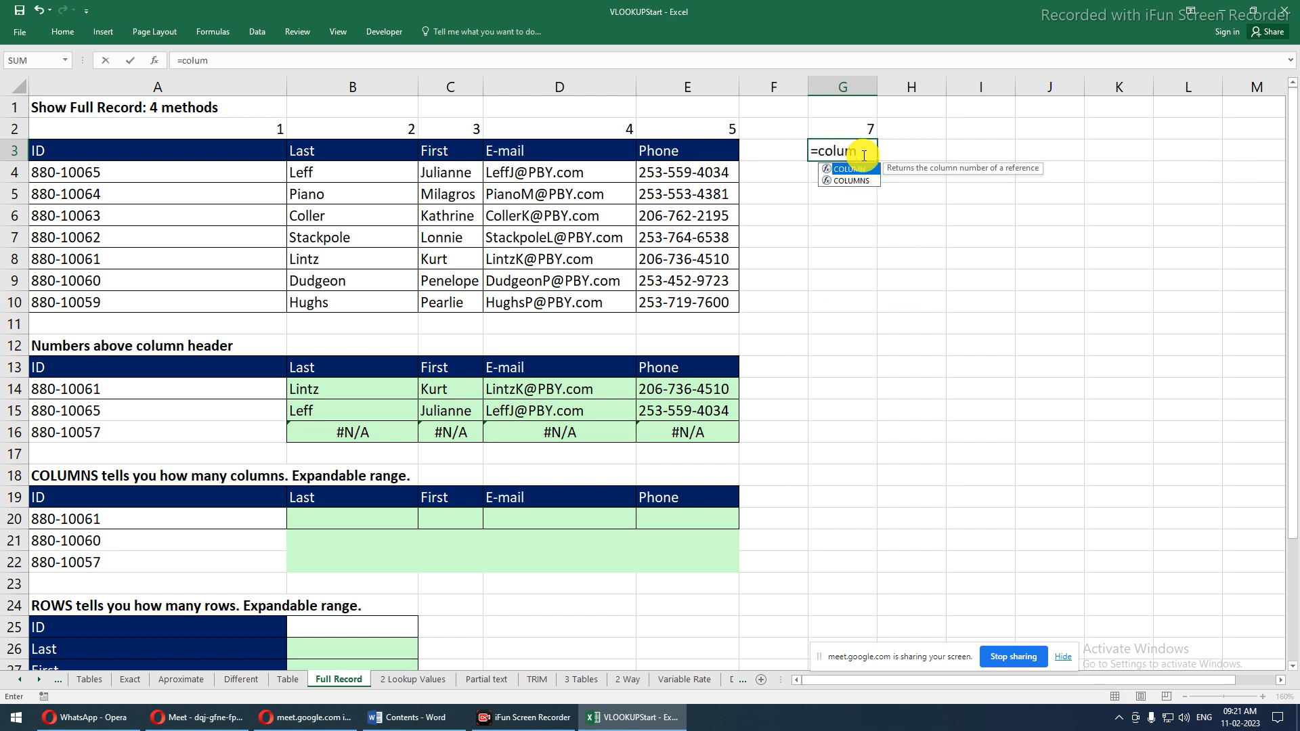
key(Tab)
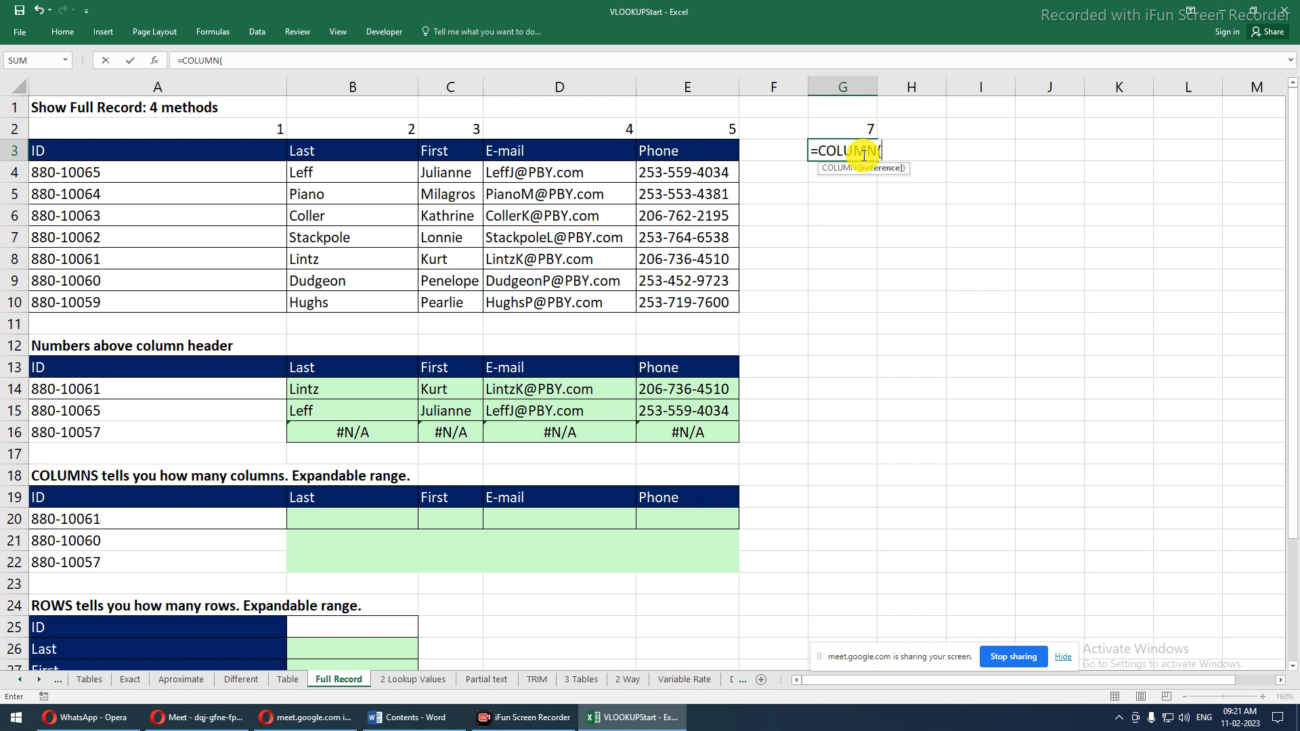
click(924, 385)
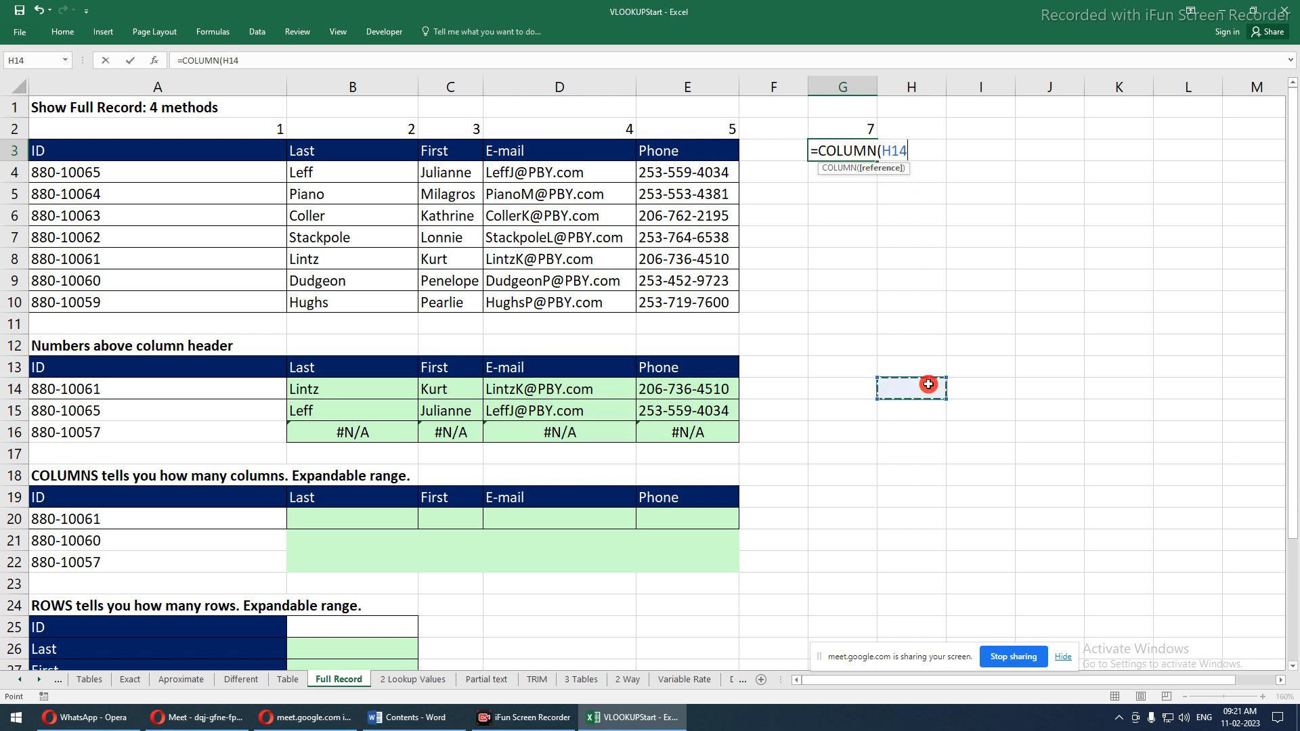
click(905, 302)
click(908, 237)
click(914, 494)
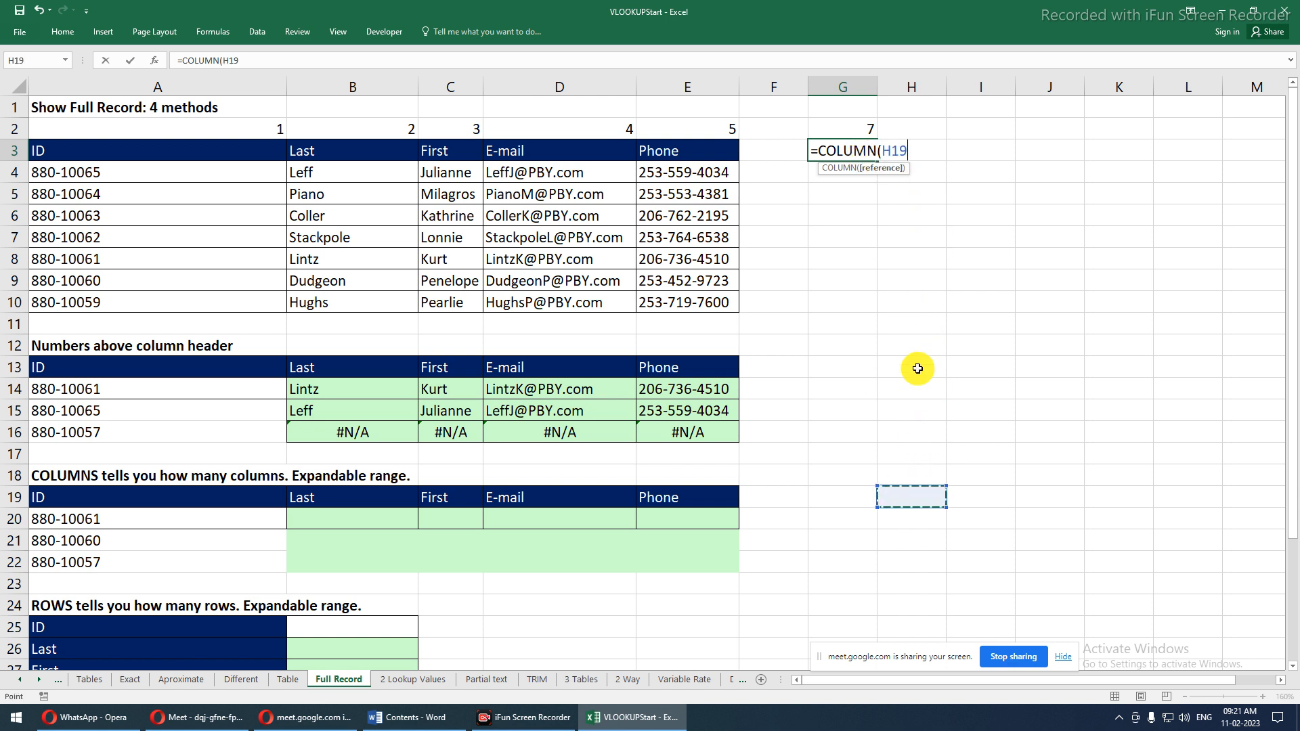
click(908, 86)
click(901, 354)
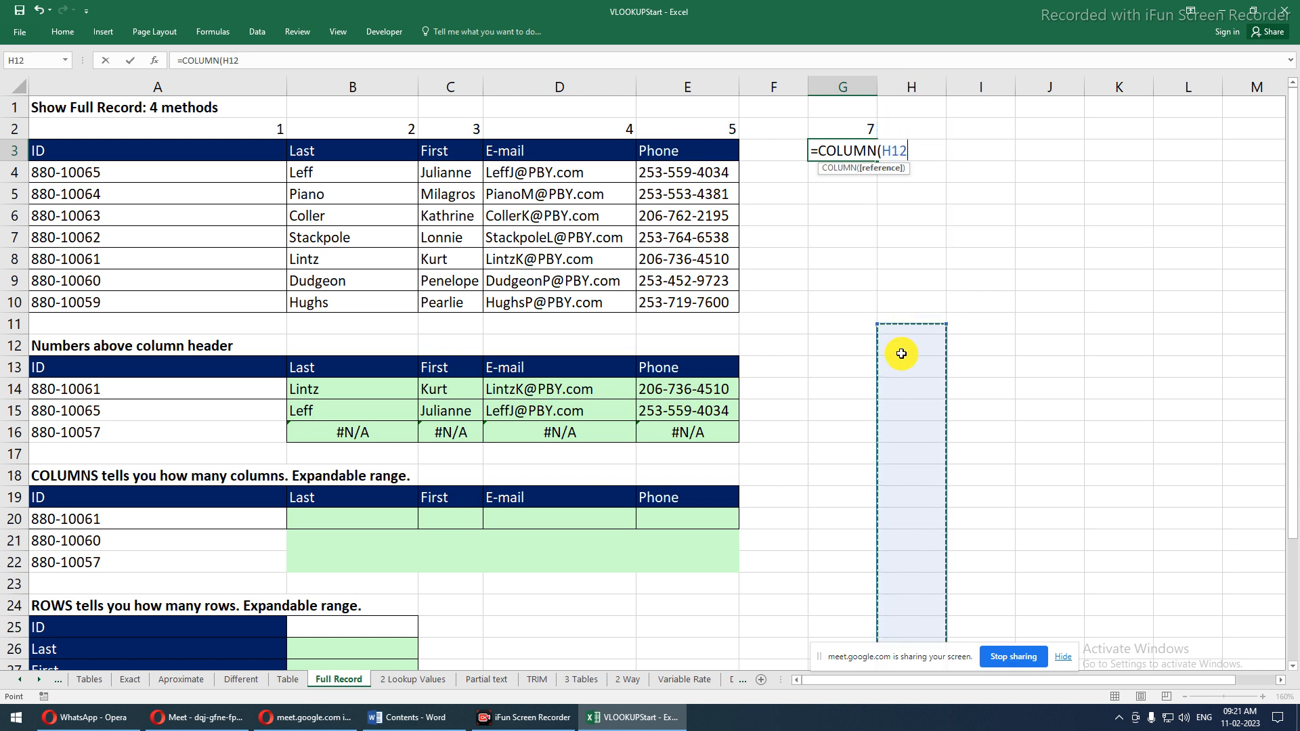
click(902, 384)
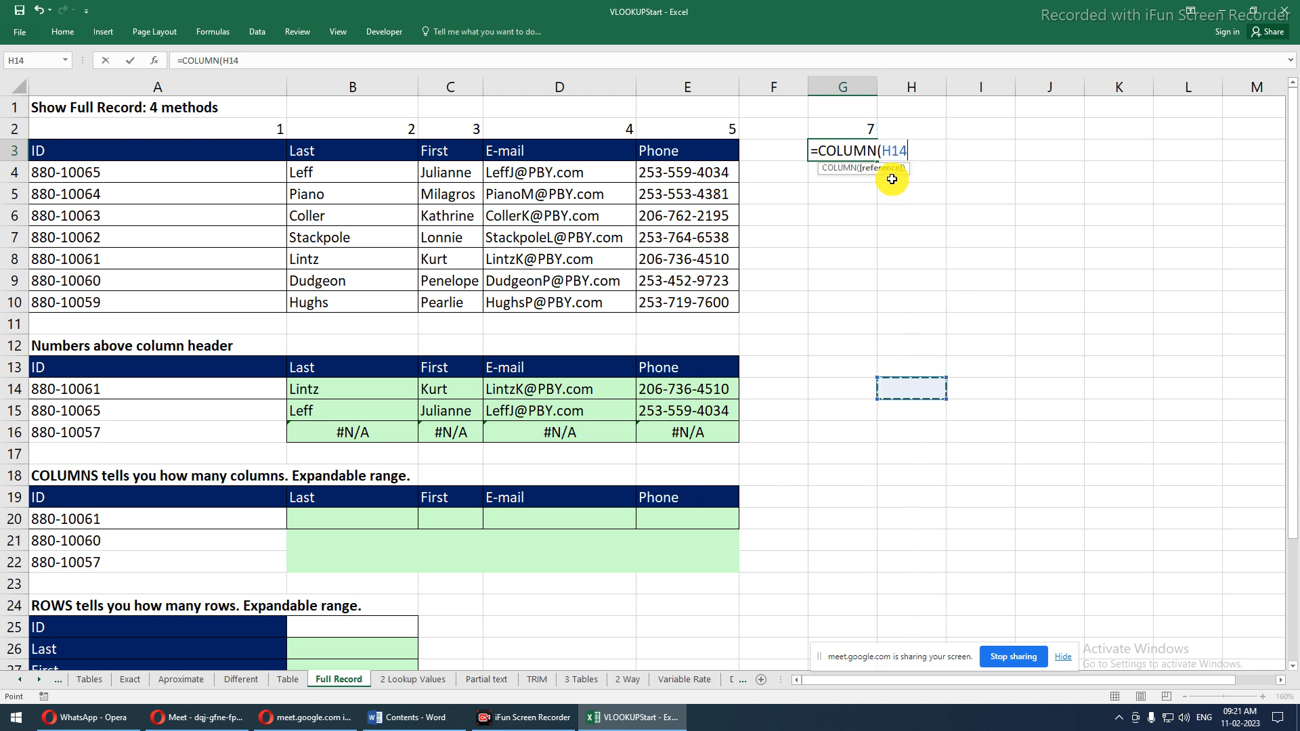
key(Return)
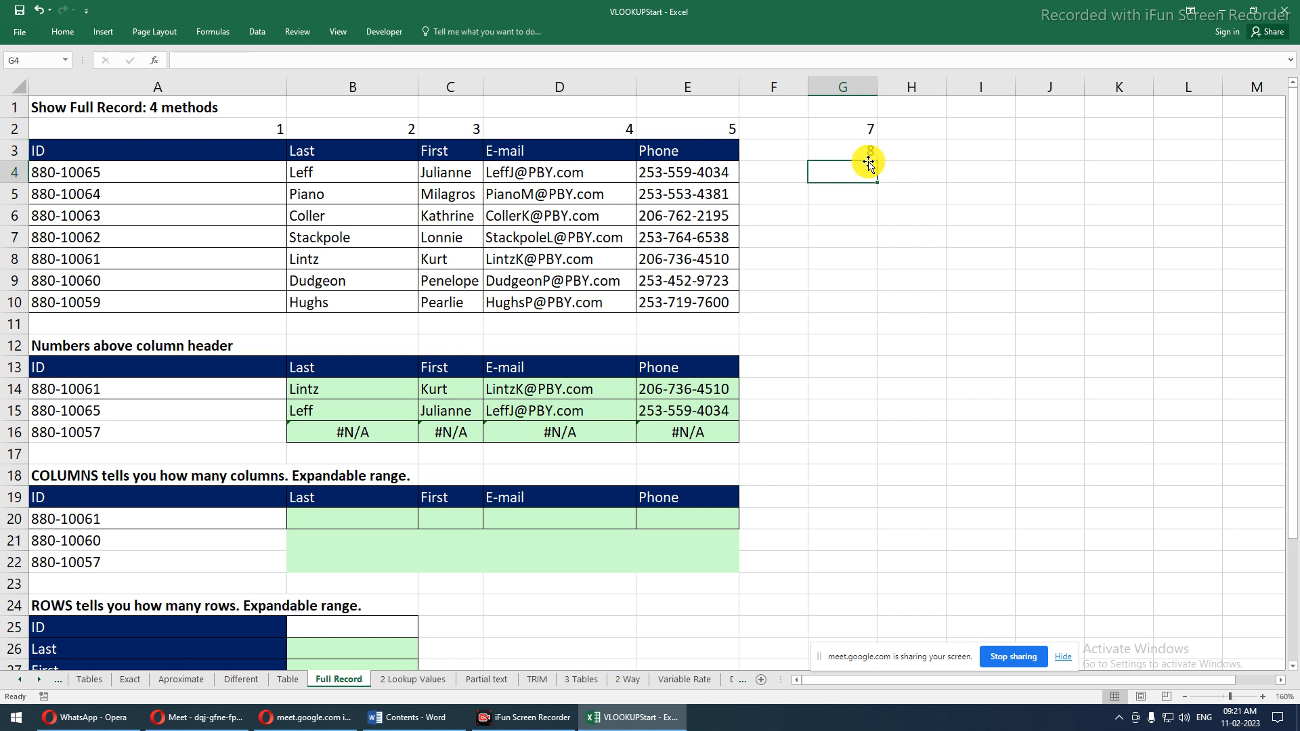
click(856, 148)
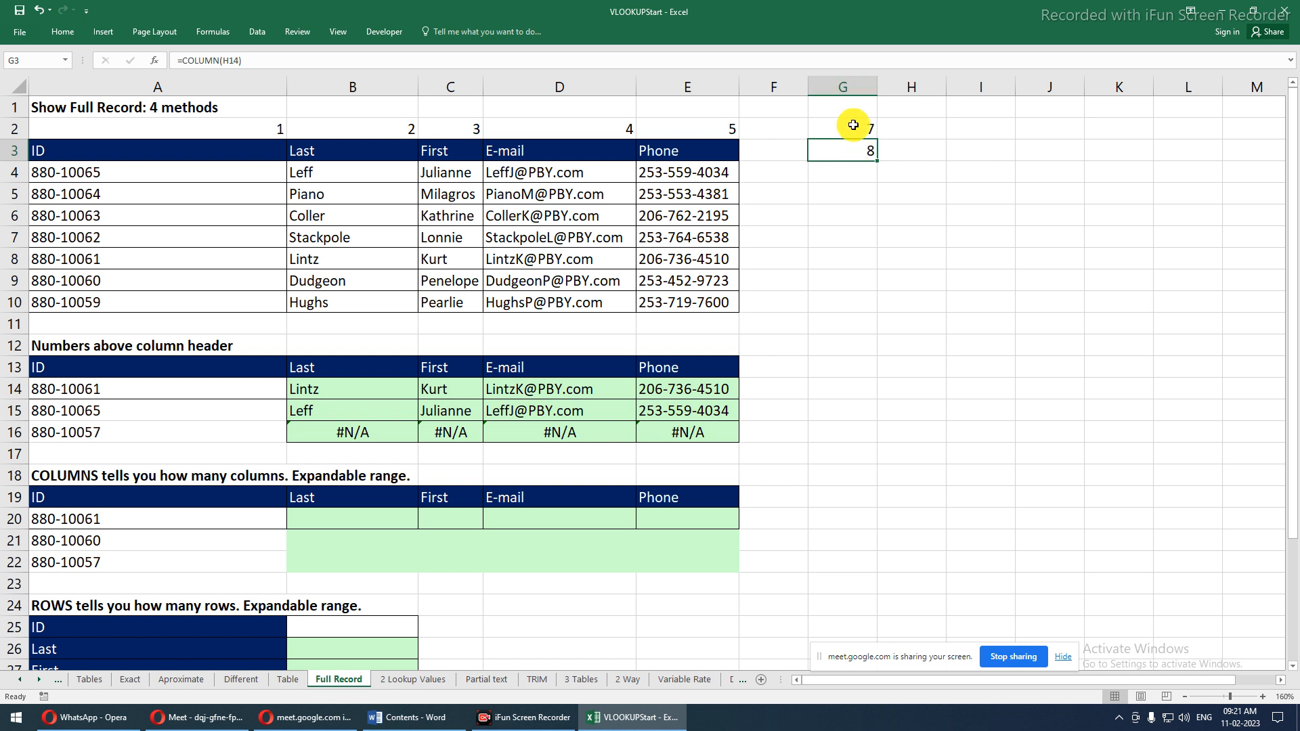
Fill the COLUMN formula from G2 across to K2 and inspect the copied cells
click(854, 127)
drag(878, 141, 1154, 131)
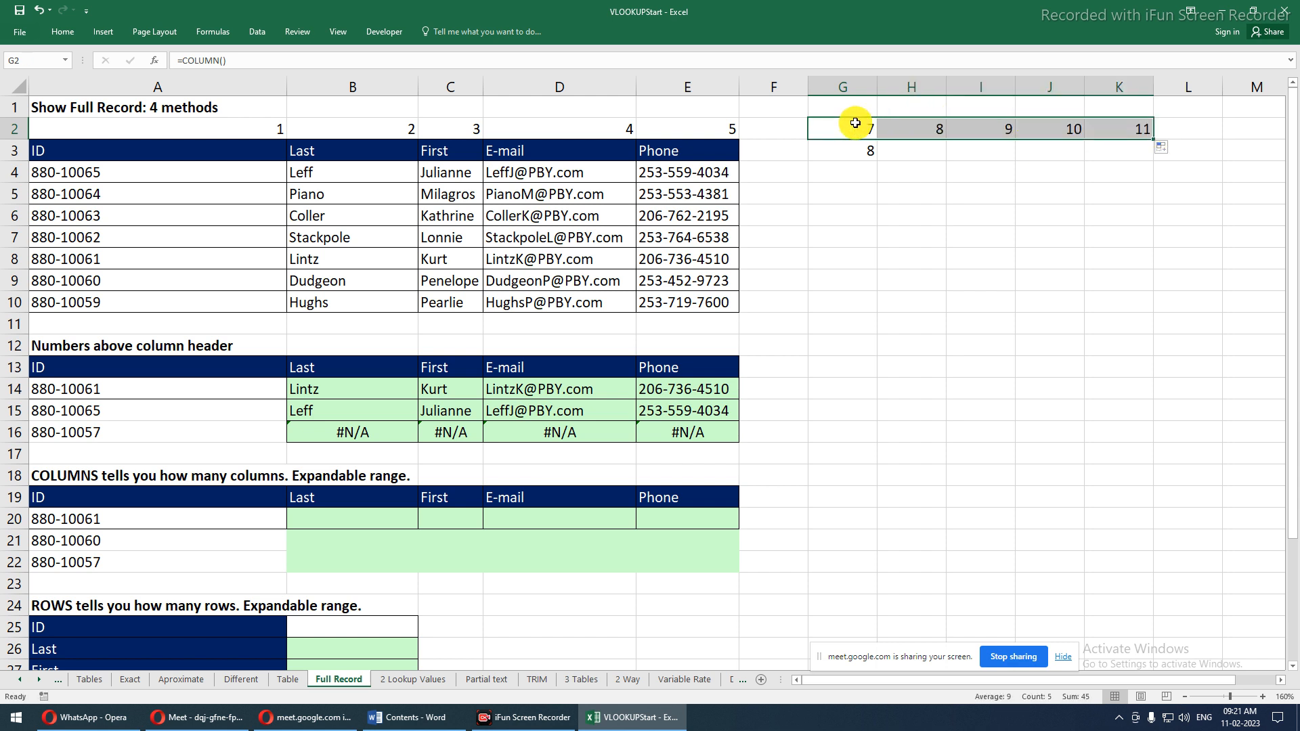
click(856, 123)
click(956, 128)
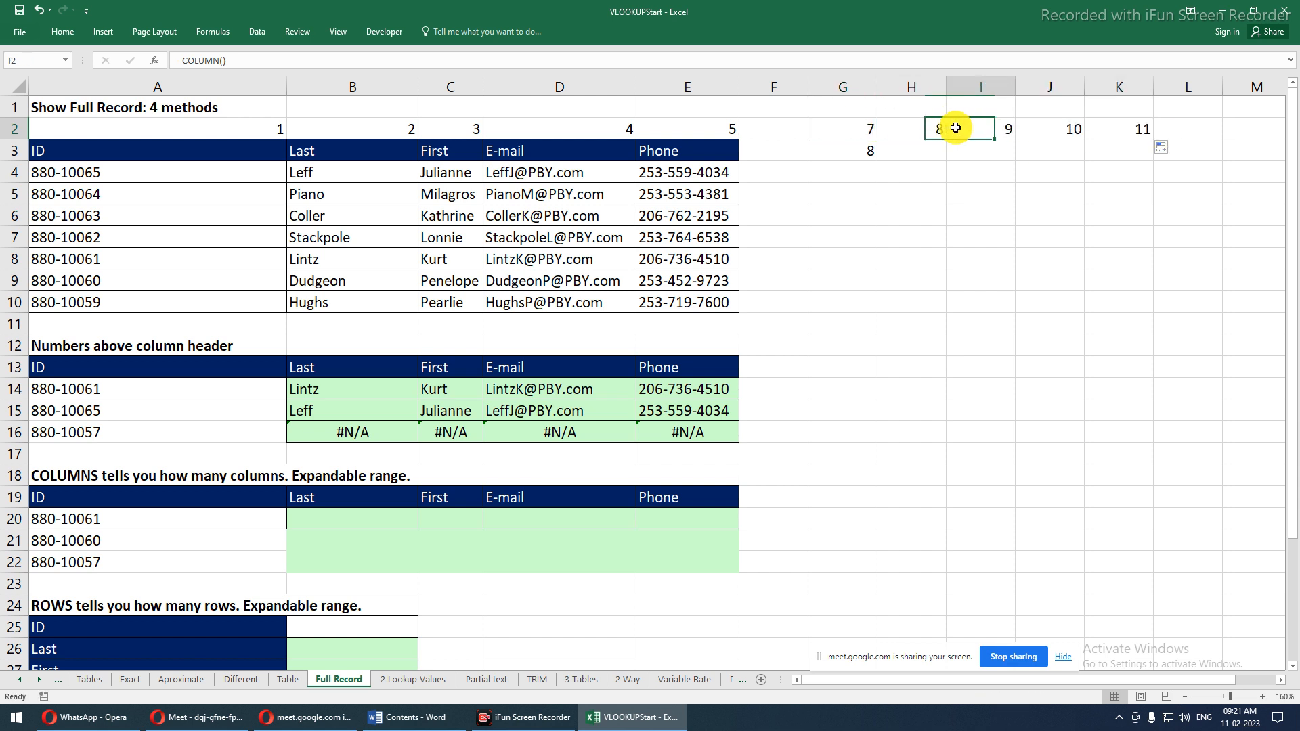
click(1043, 129)
click(1138, 129)
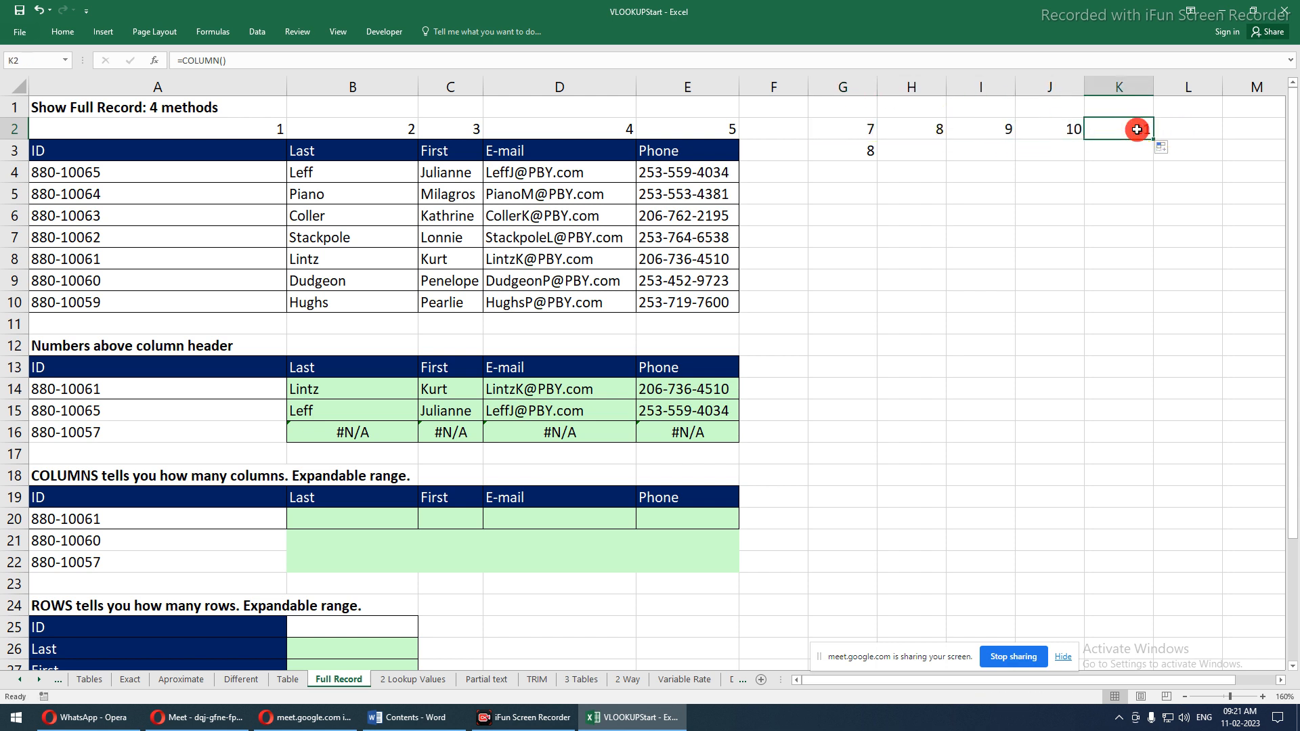
Fill the COLUMN formula from G3 across to K3 and compare the cells in rows 2 and 3
click(861, 150)
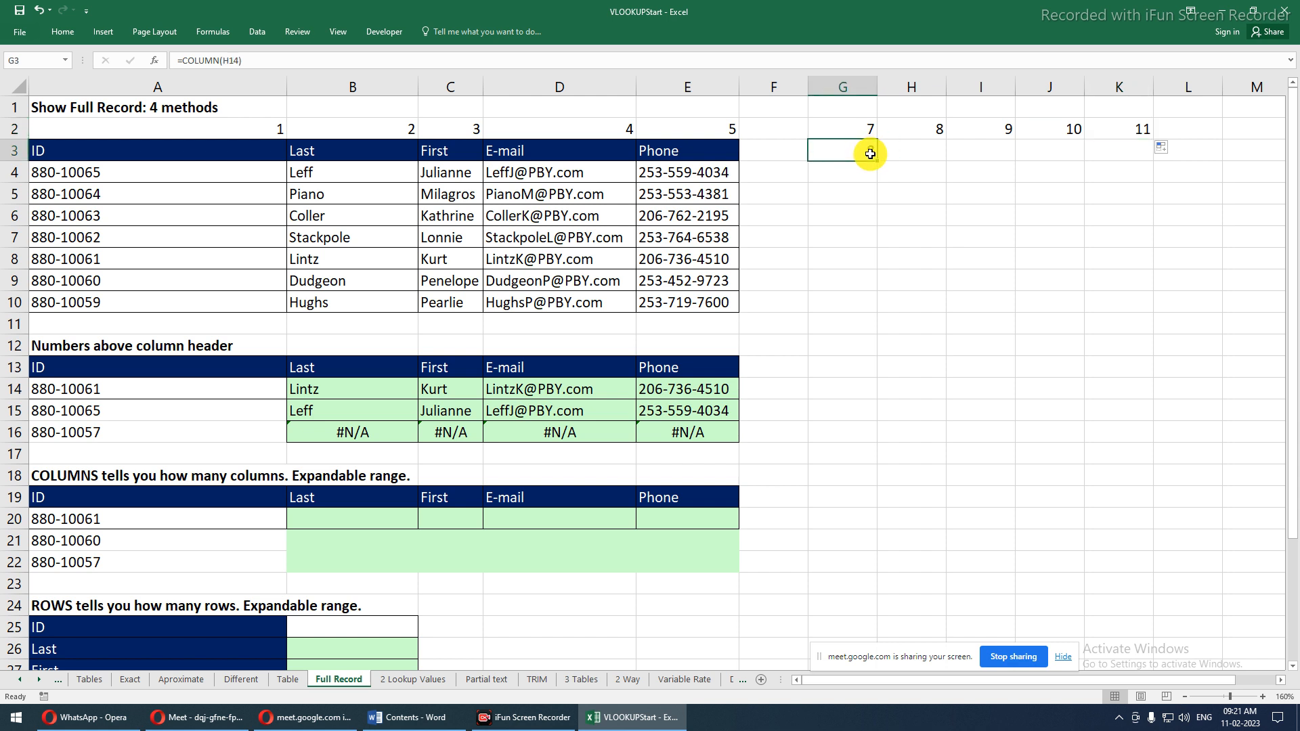
drag(877, 162, 1136, 154)
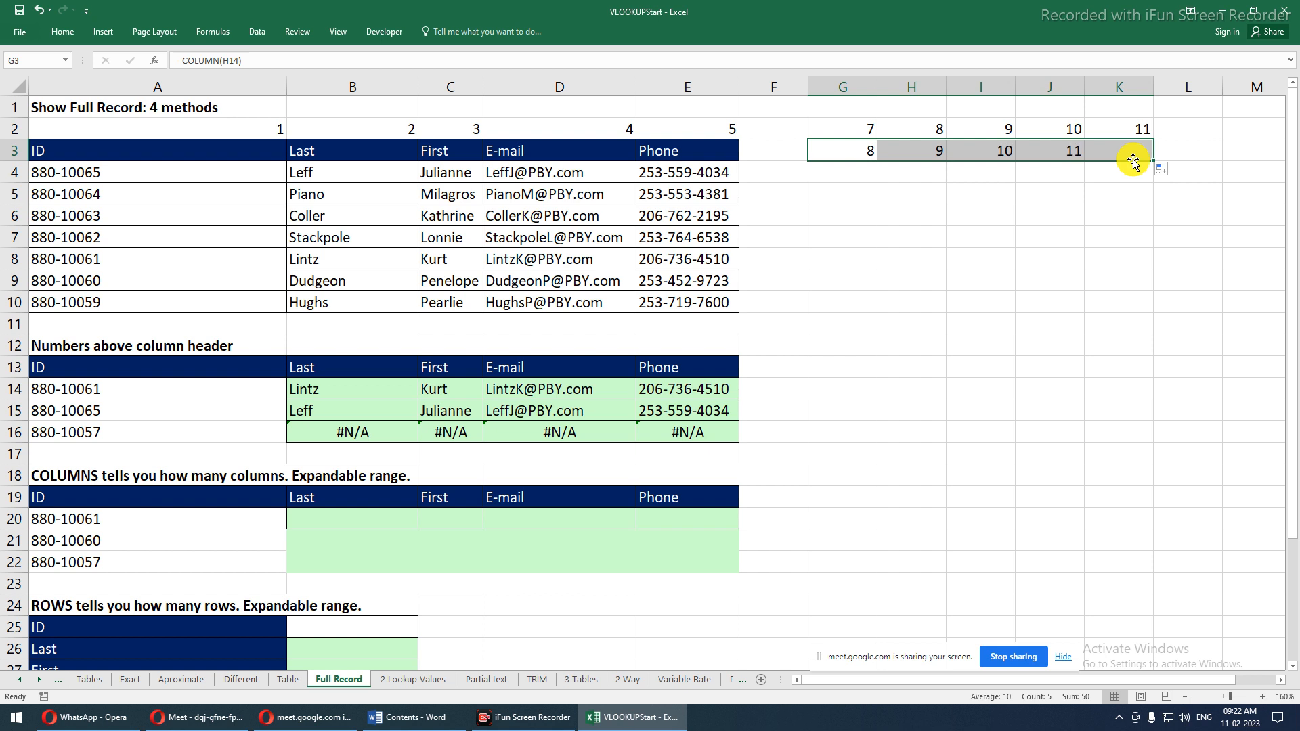
click(851, 126)
click(894, 127)
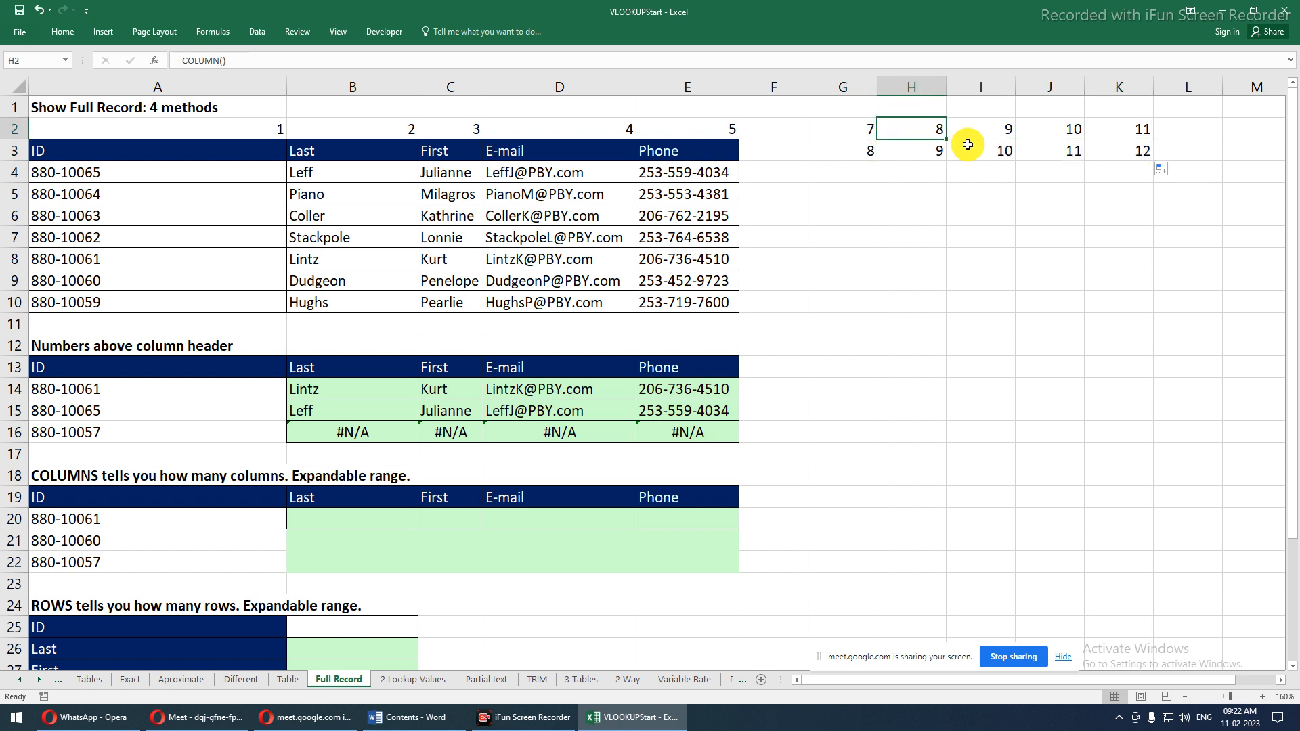
click(988, 126)
click(1045, 128)
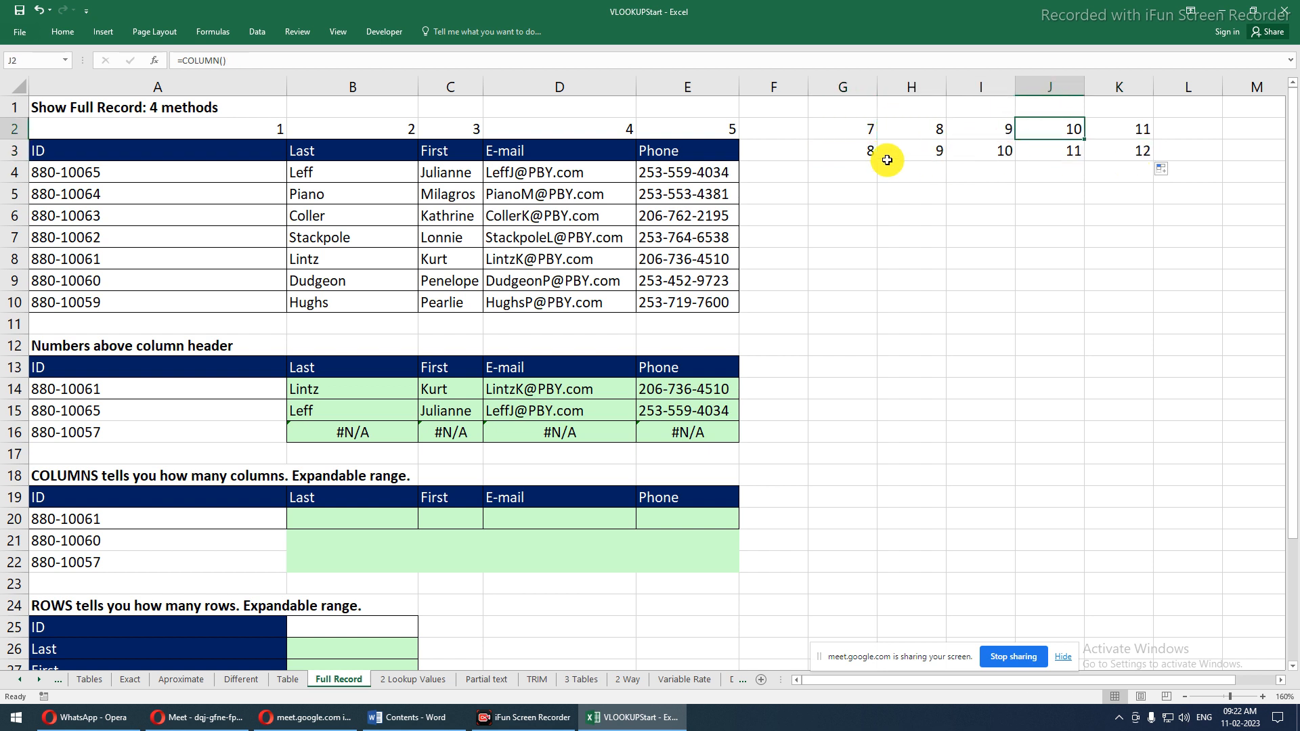
click(859, 152)
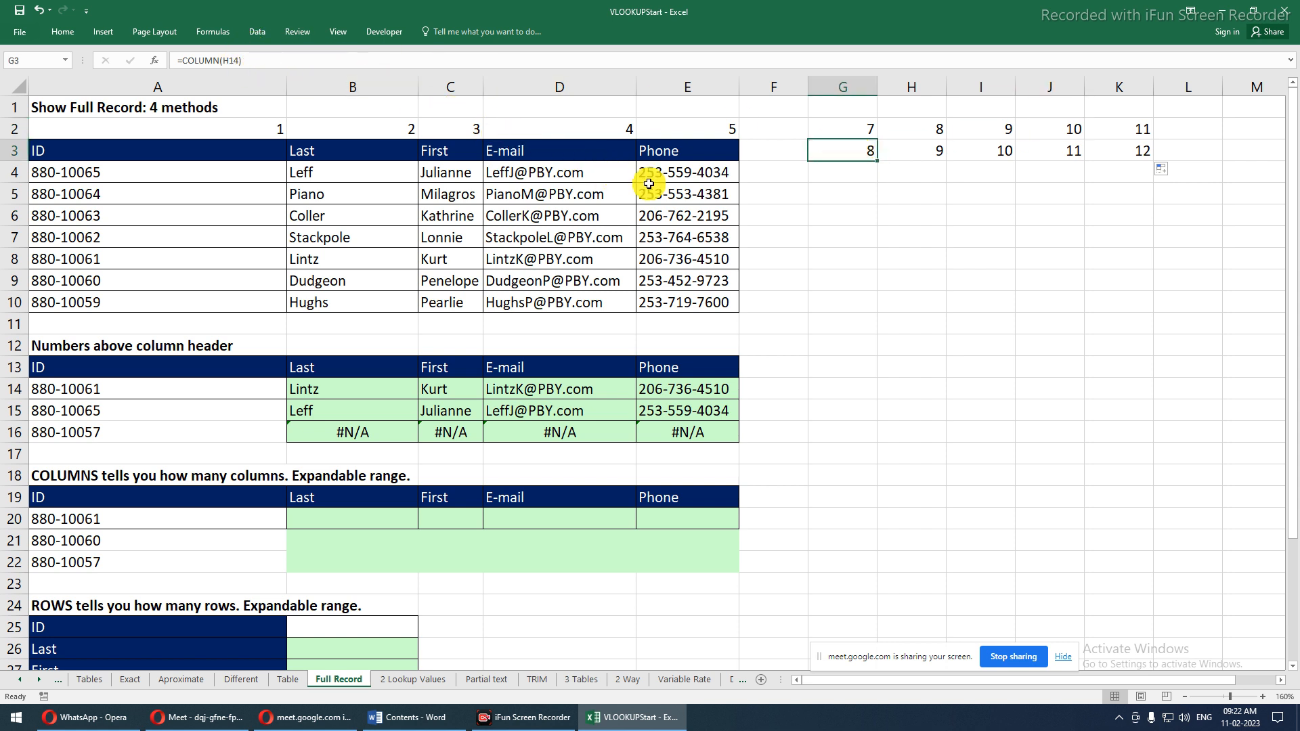
drag(841, 157, 1117, 166)
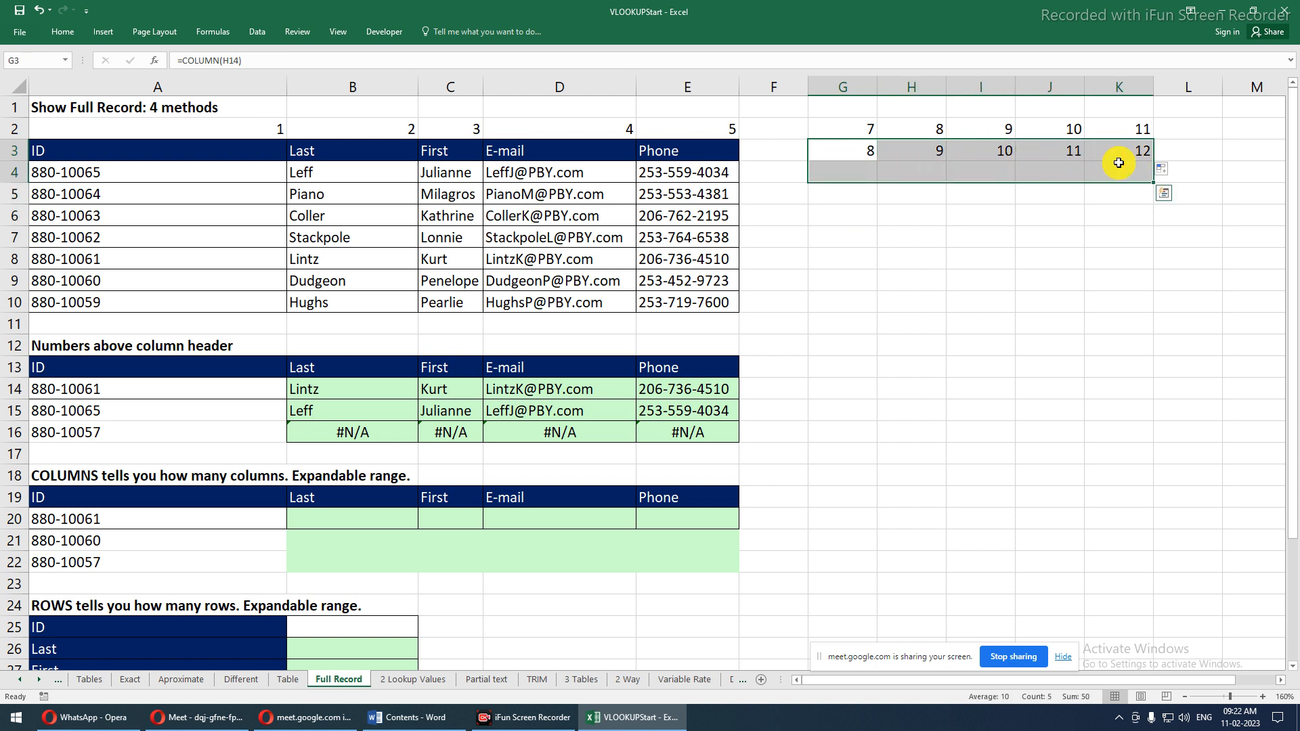
Enter a COLUMNS formula in cell G6 that counts the columns of range G10:G16
click(850, 258)
click(854, 214)
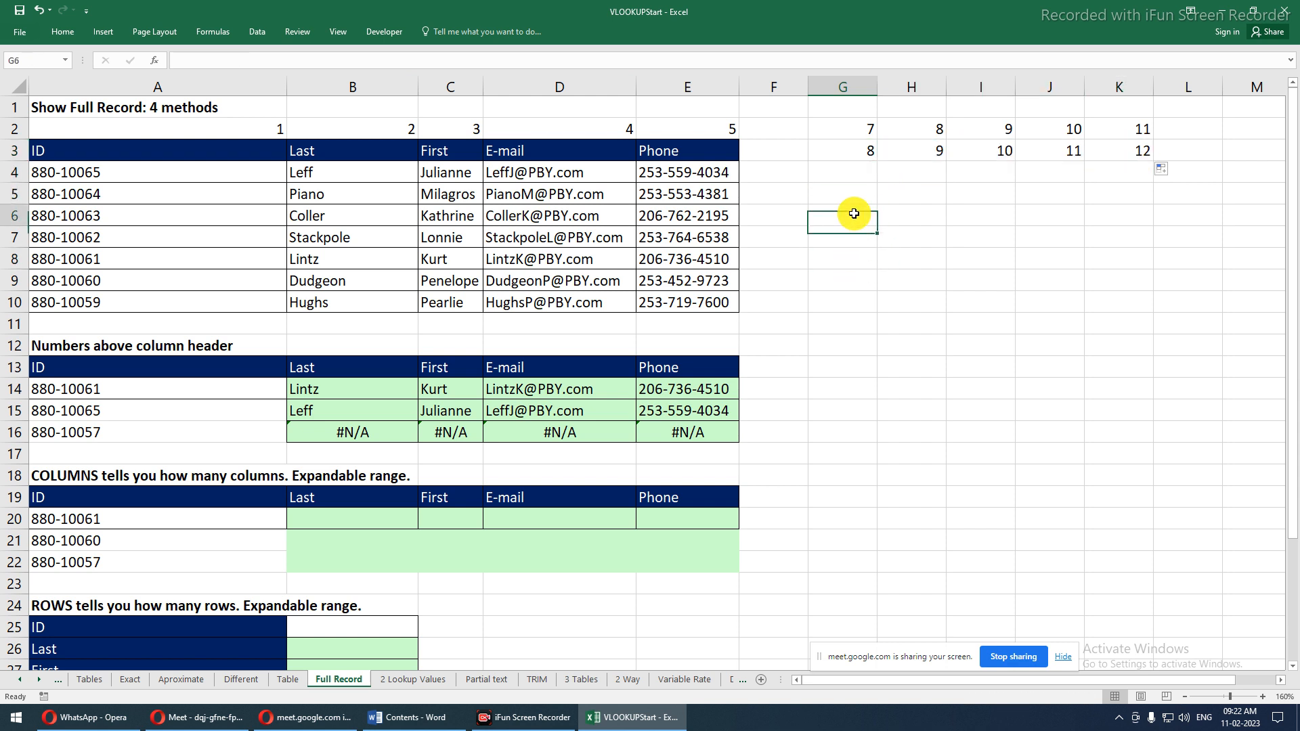
text(=)
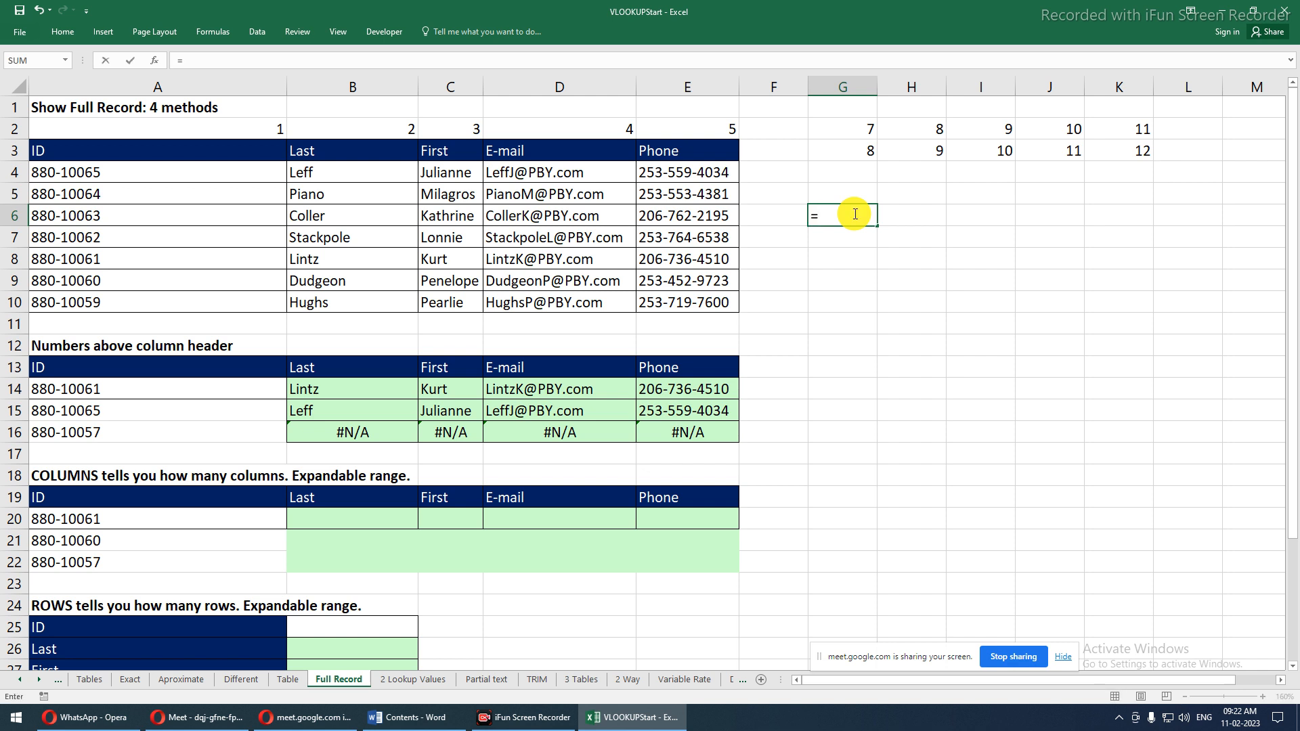
text(column)
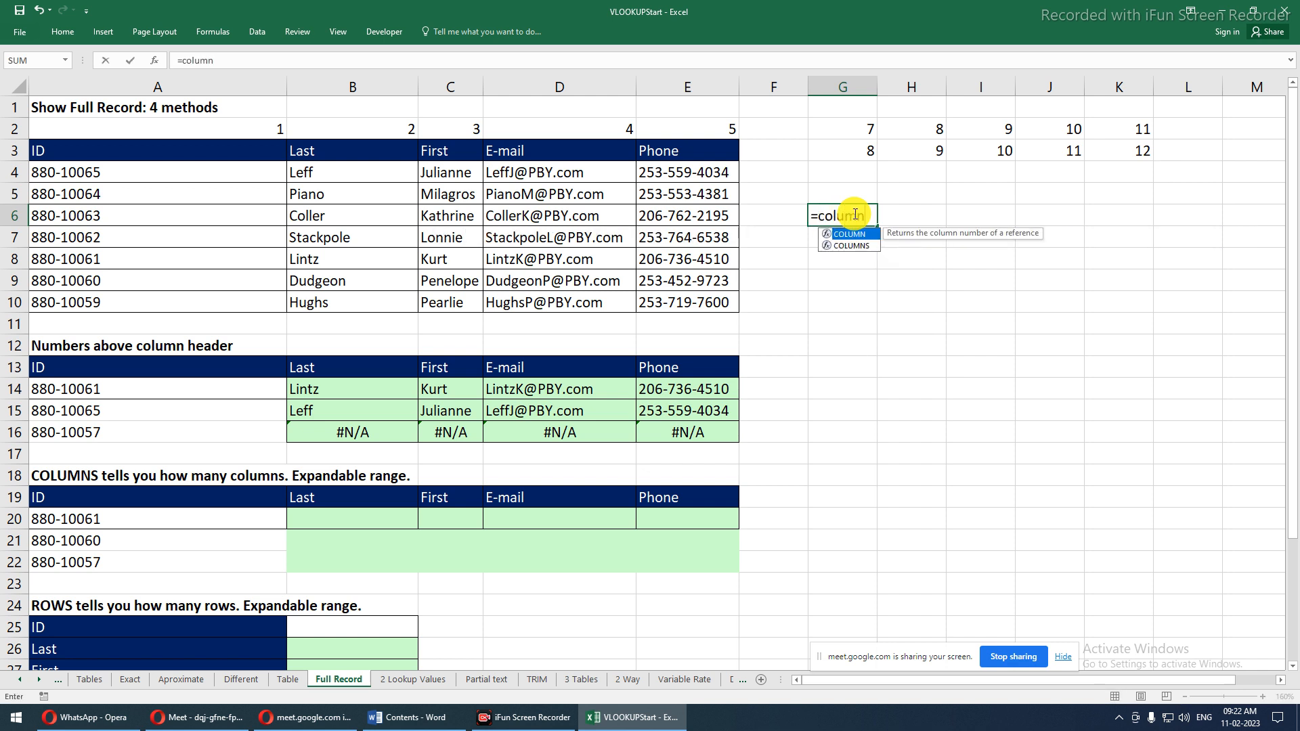
key(Tab)
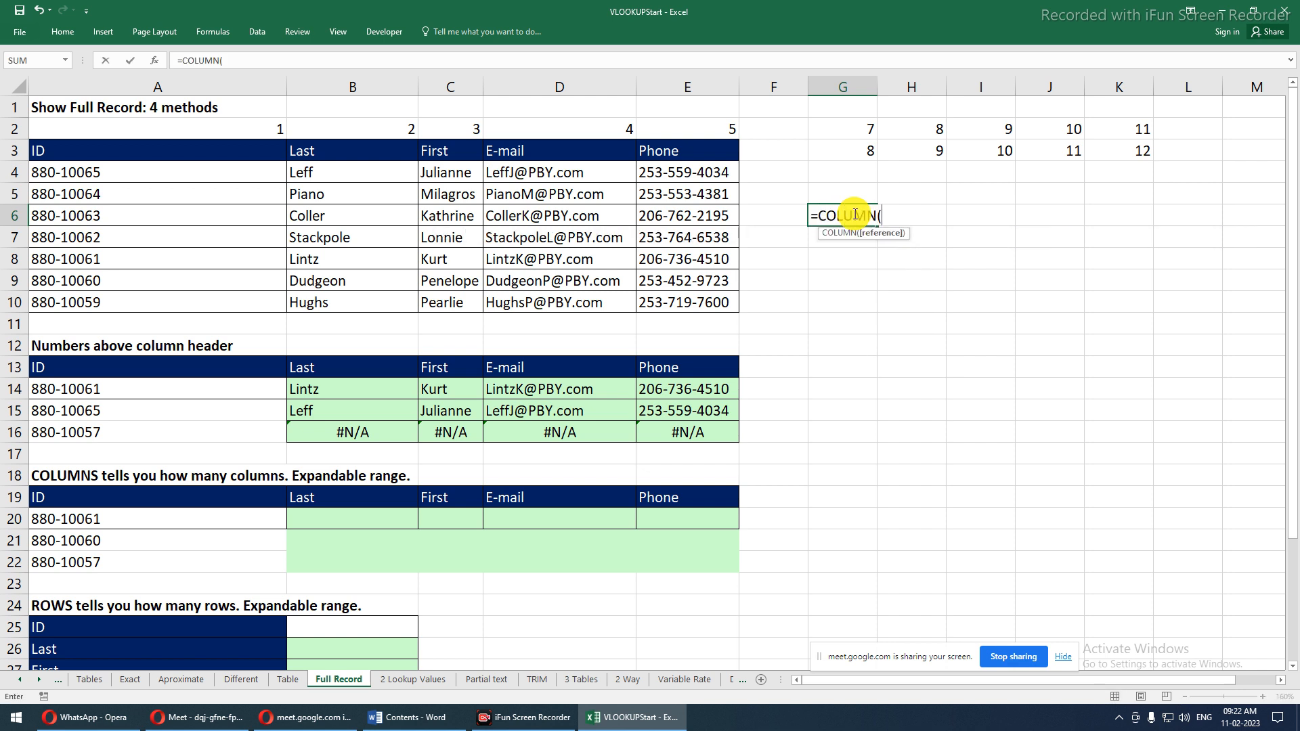
key(BackSpace)
text(s)
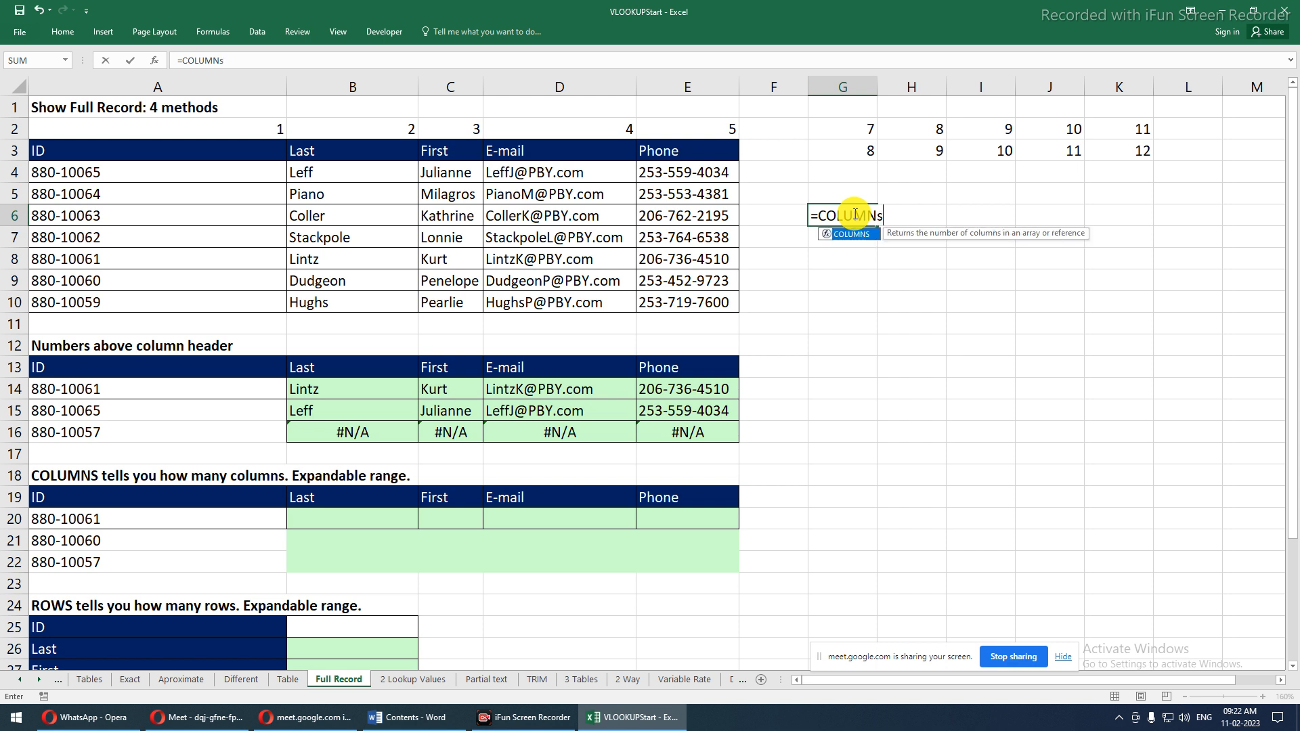
key(Tab)
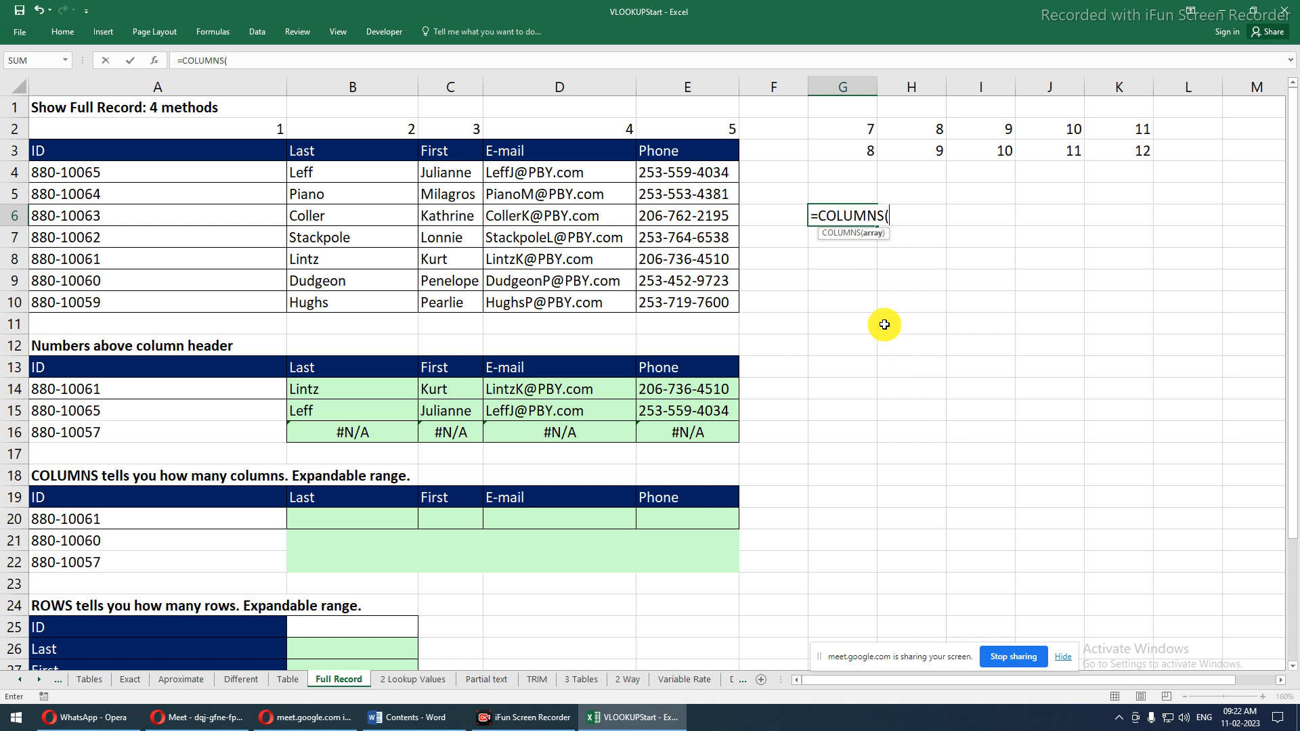
click(848, 295)
drag(848, 294, 850, 433)
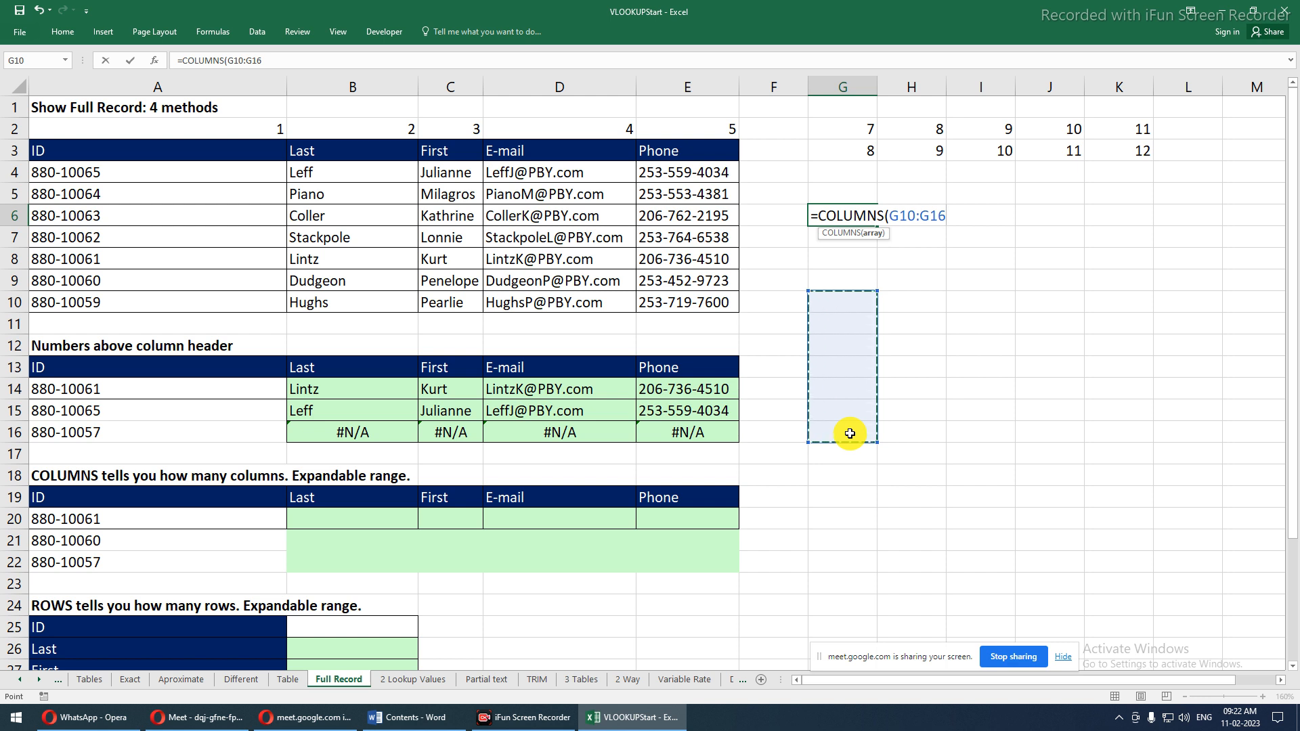
key(Return)
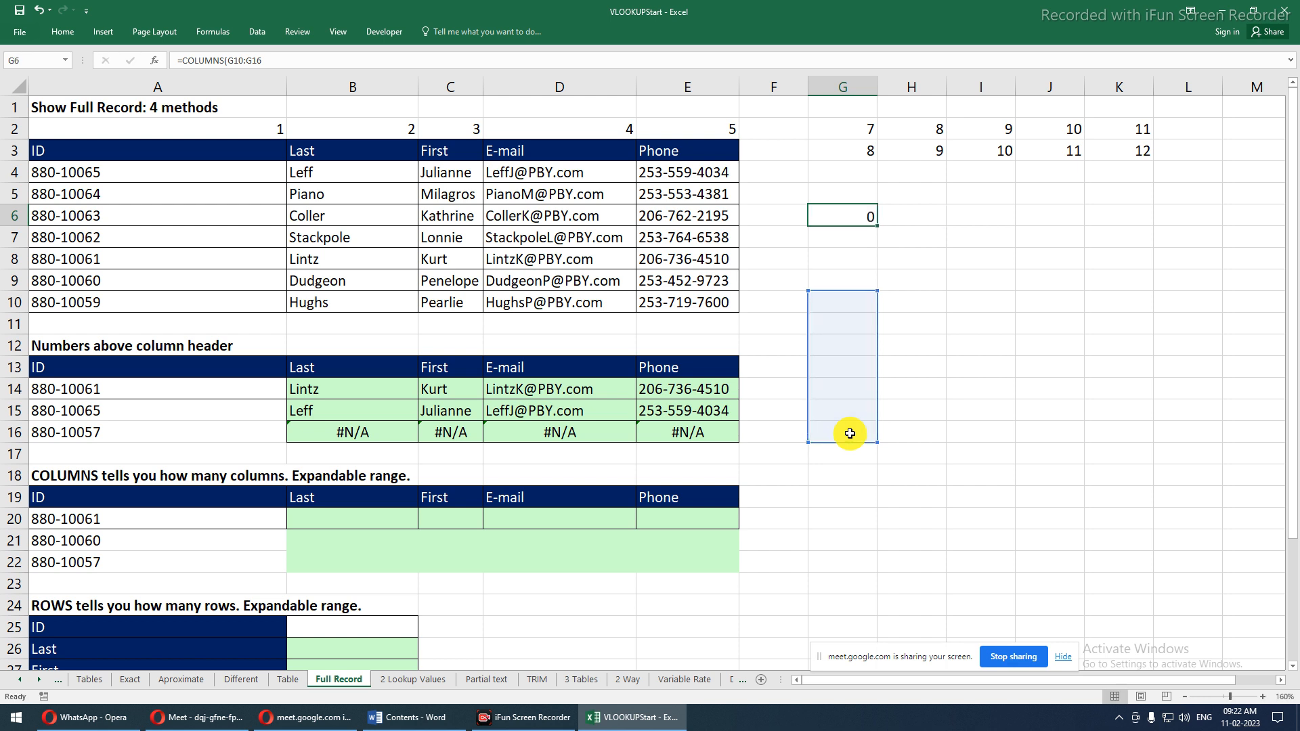
Replace the formula in cell G6 with =COLUMNS(G10:J17) to count the columns of a multi-column range
key(Up)
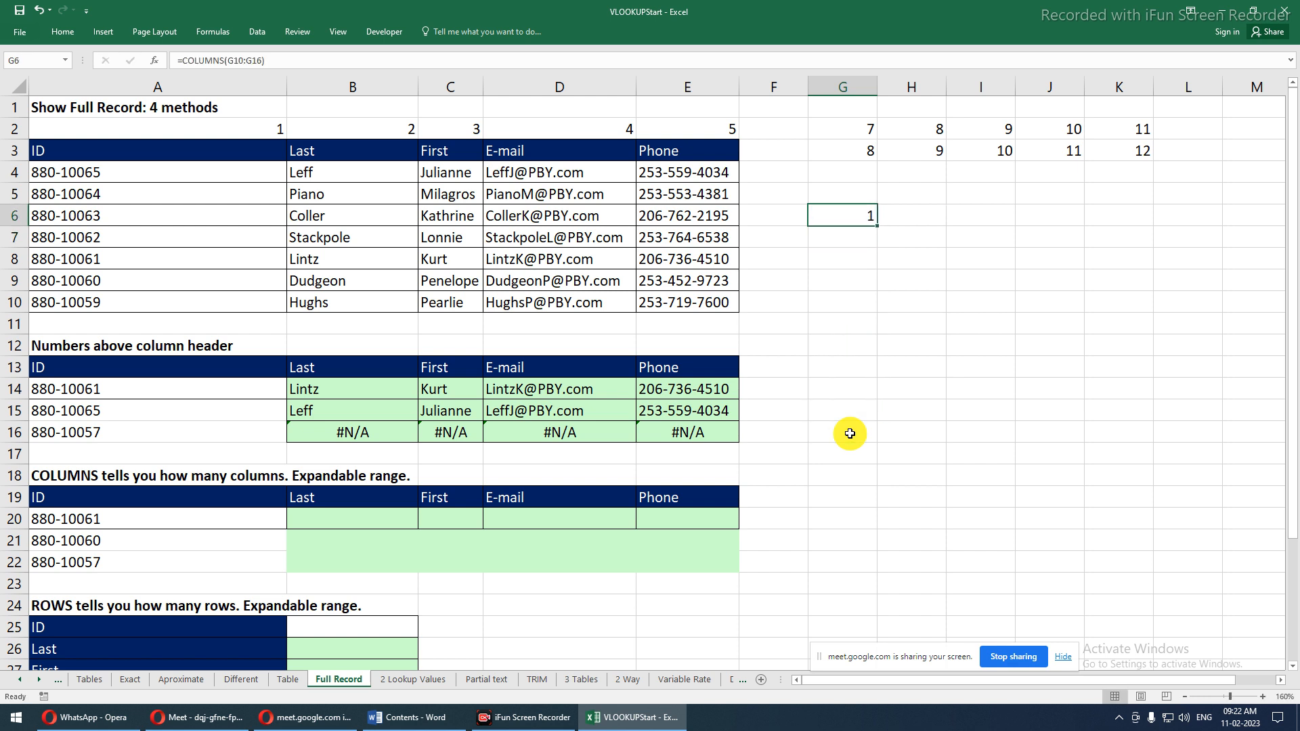
text(=colum)
key(Down)
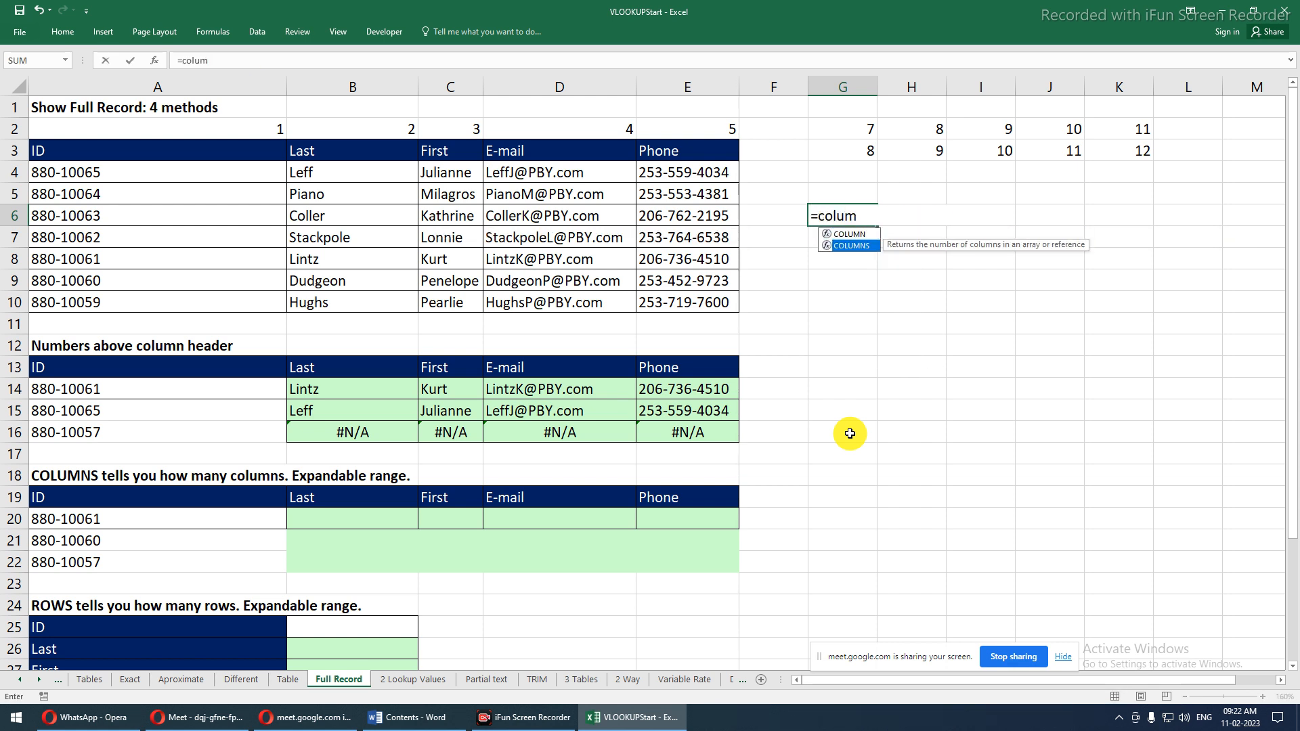
key(Tab)
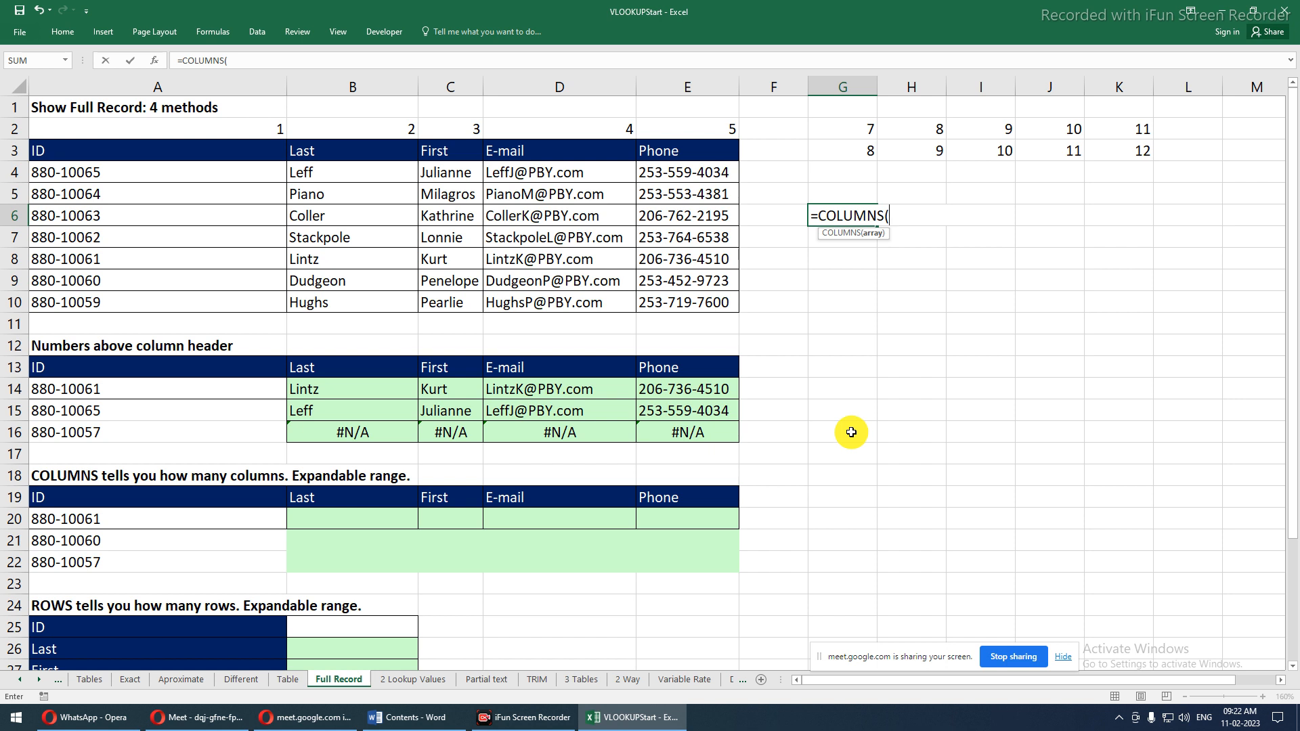
drag(852, 306, 1067, 448)
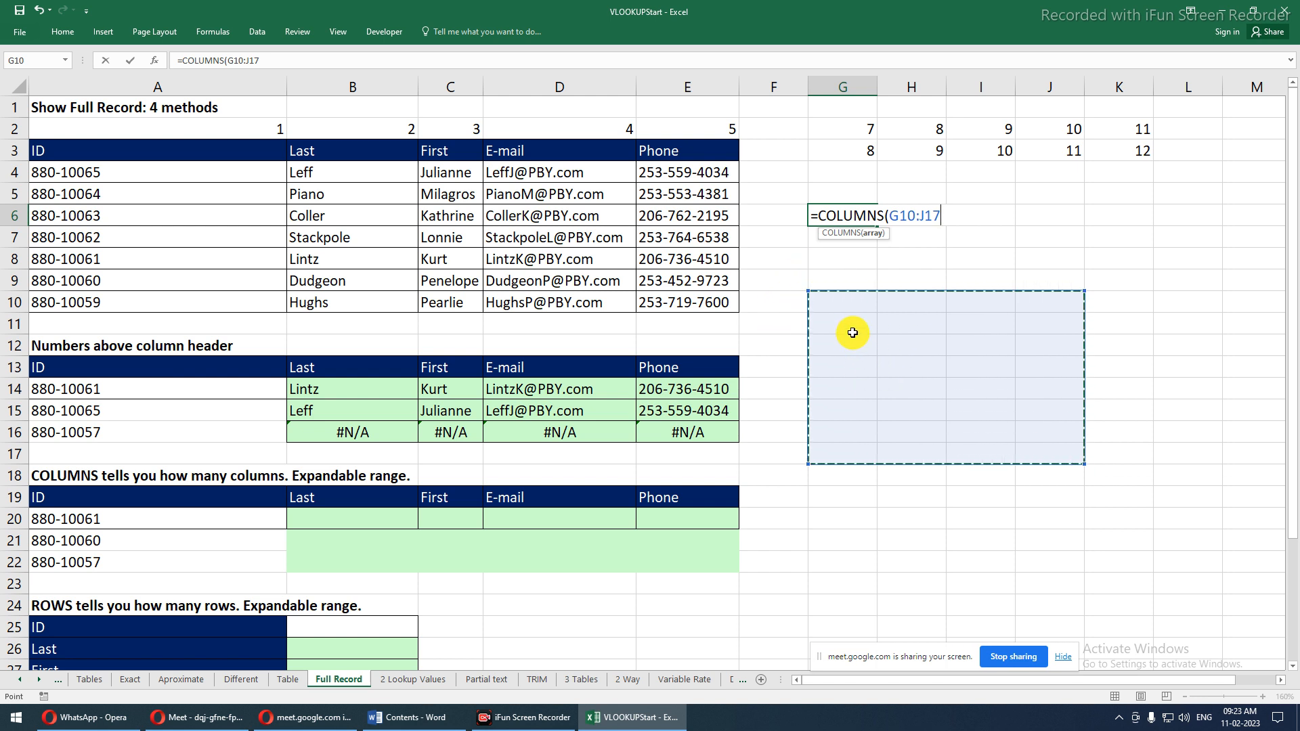
key(Return)
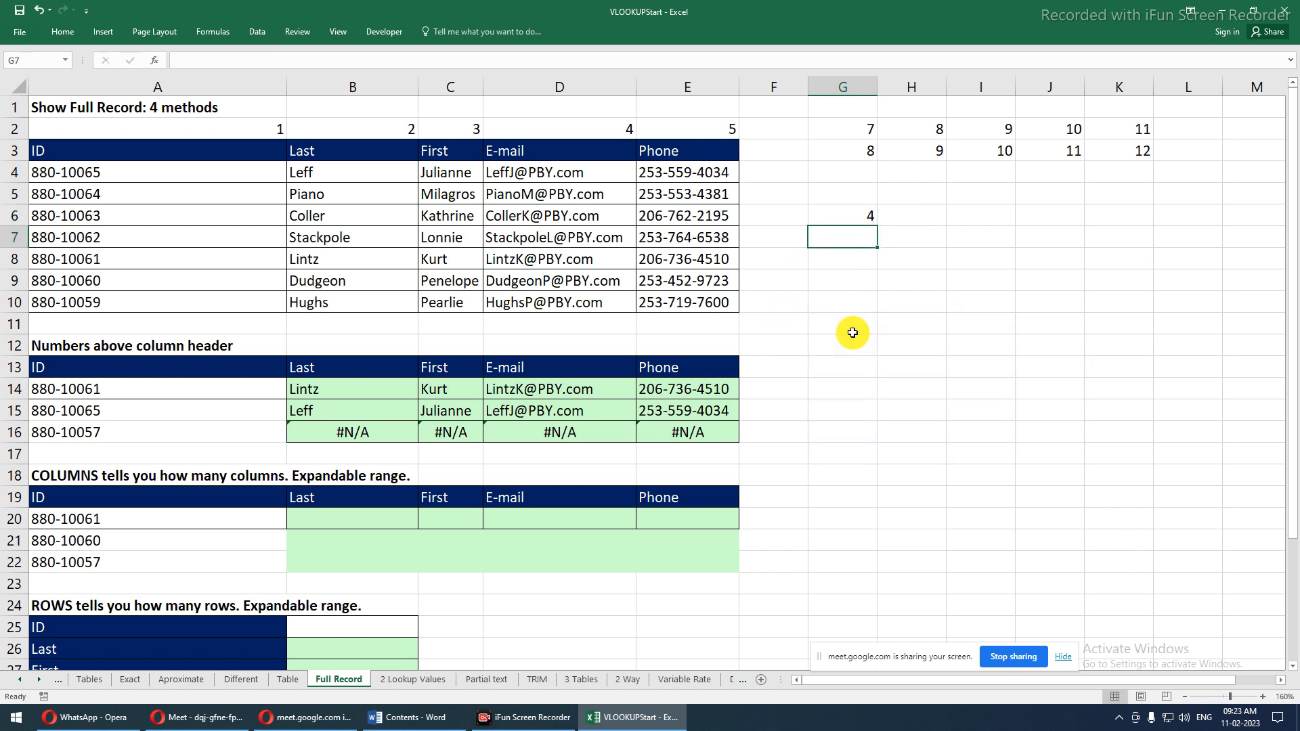
key(Up)
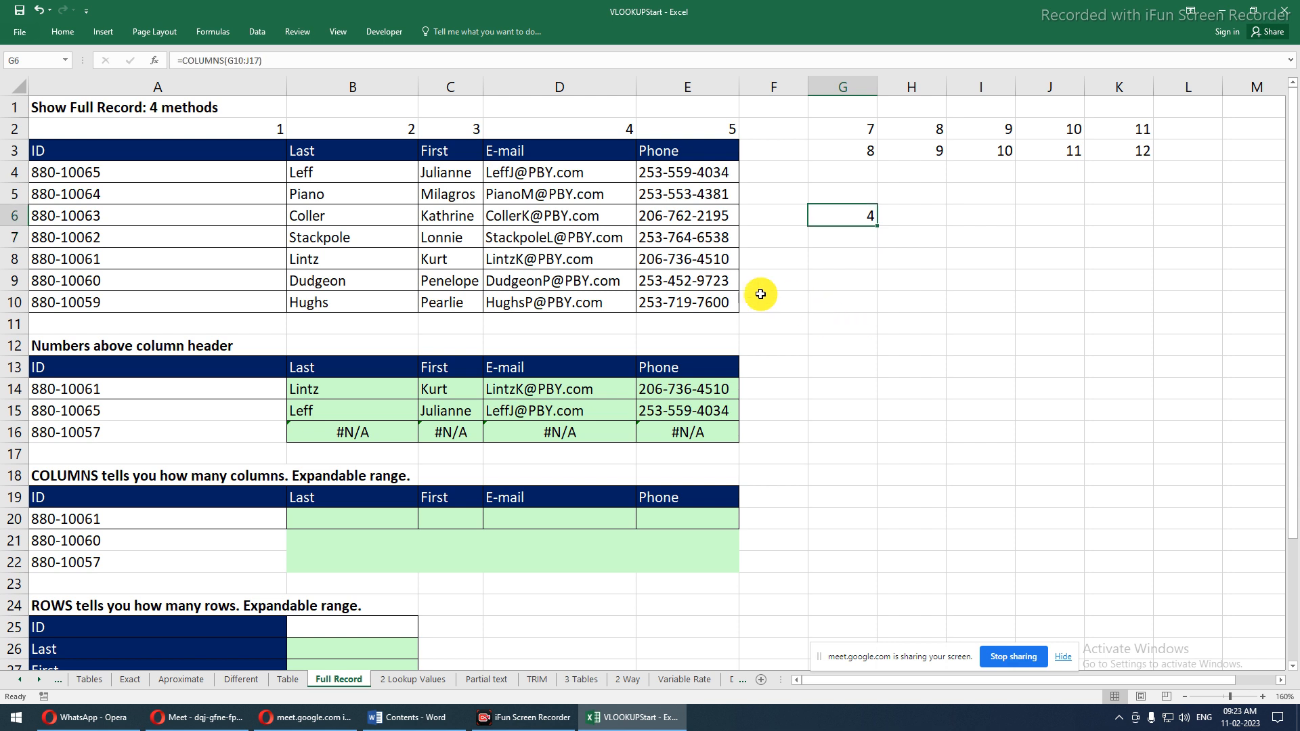
Enter =COLUMNS($G$10:G10) in cell G8, locking only the first reference to make an expandable range
click(850, 265)
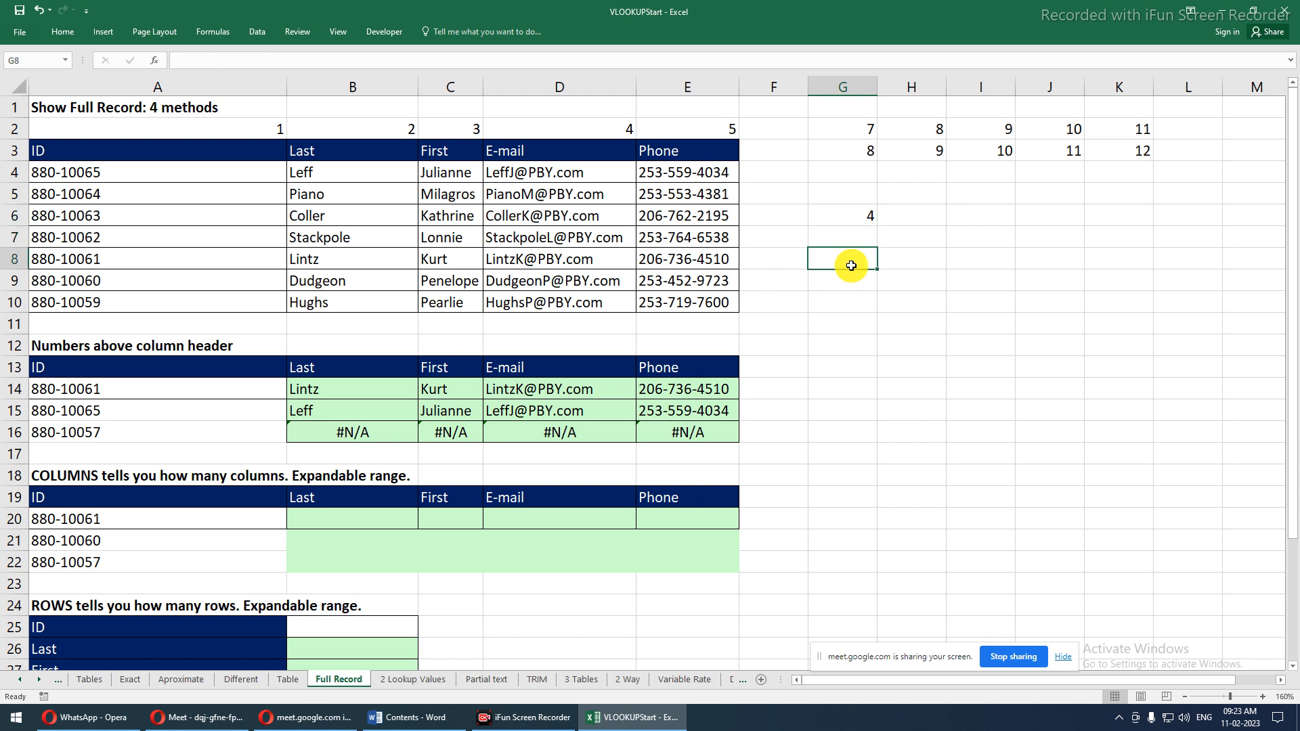
text(=colum)
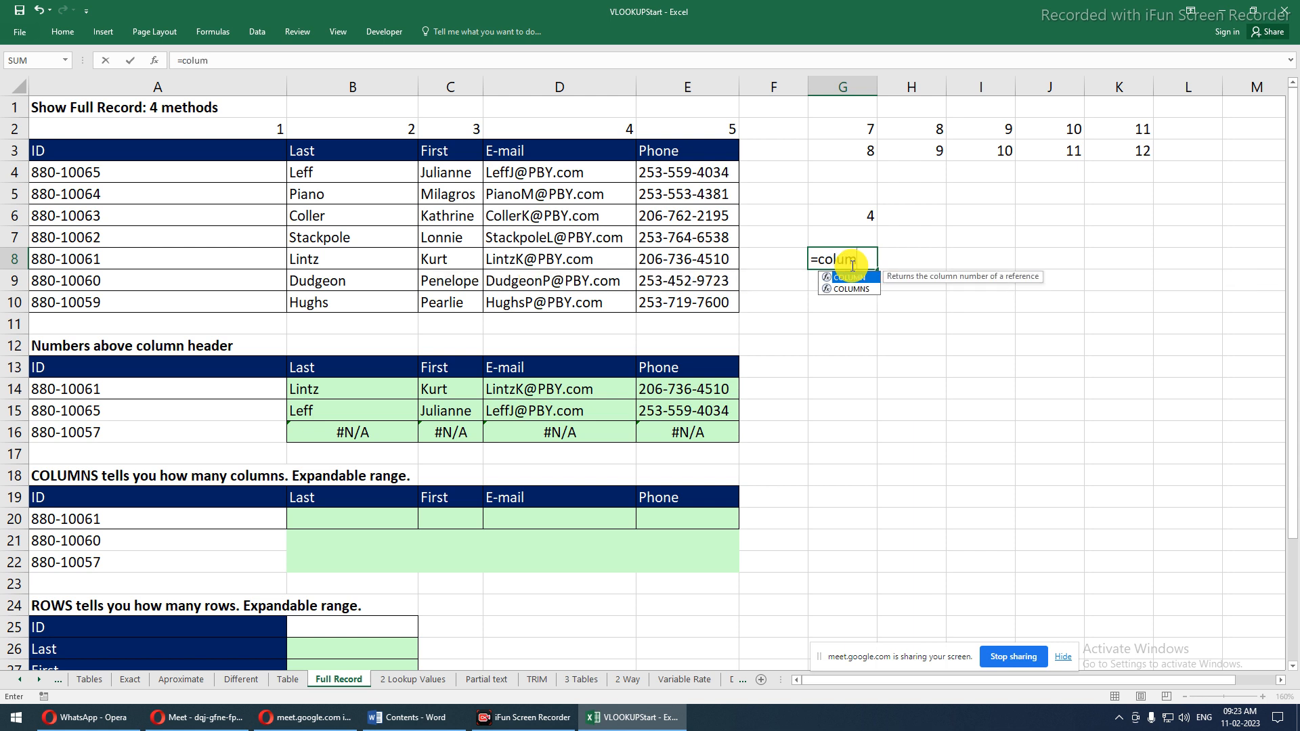
text(ns)
key(Tab)
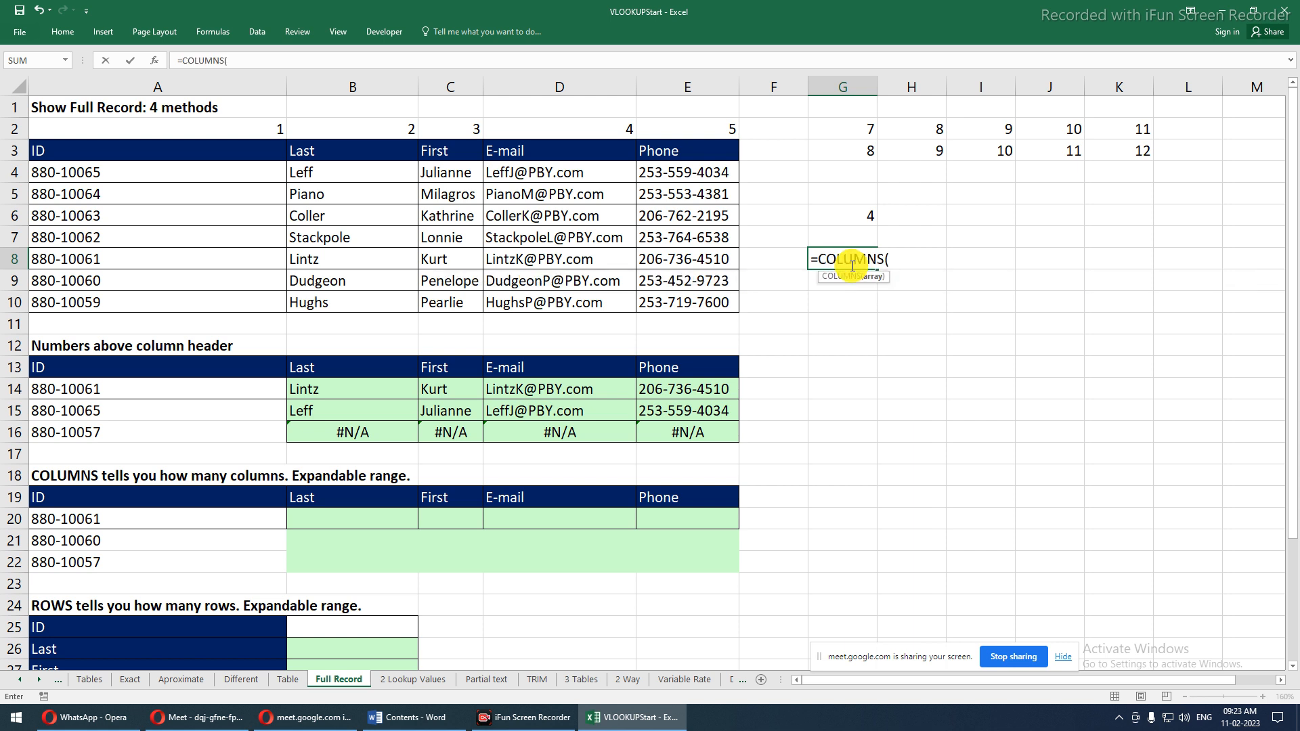
click(846, 299)
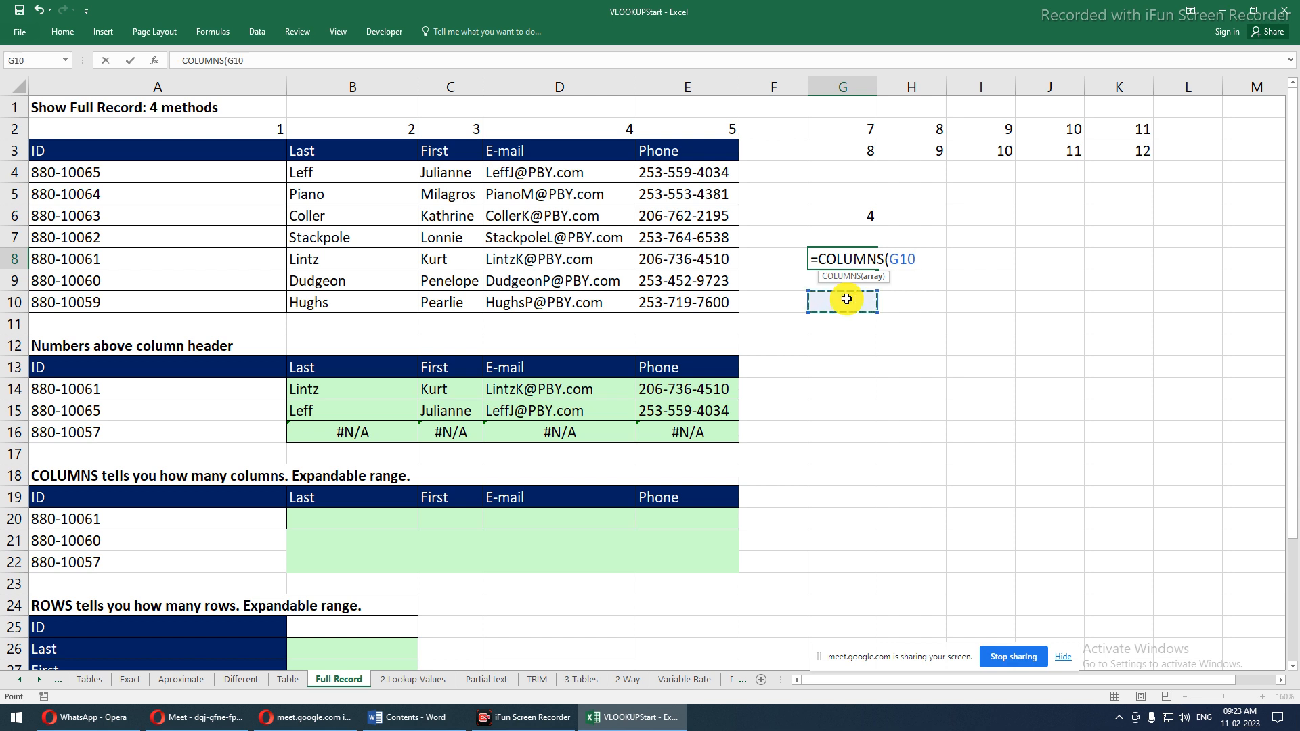
key(F8)
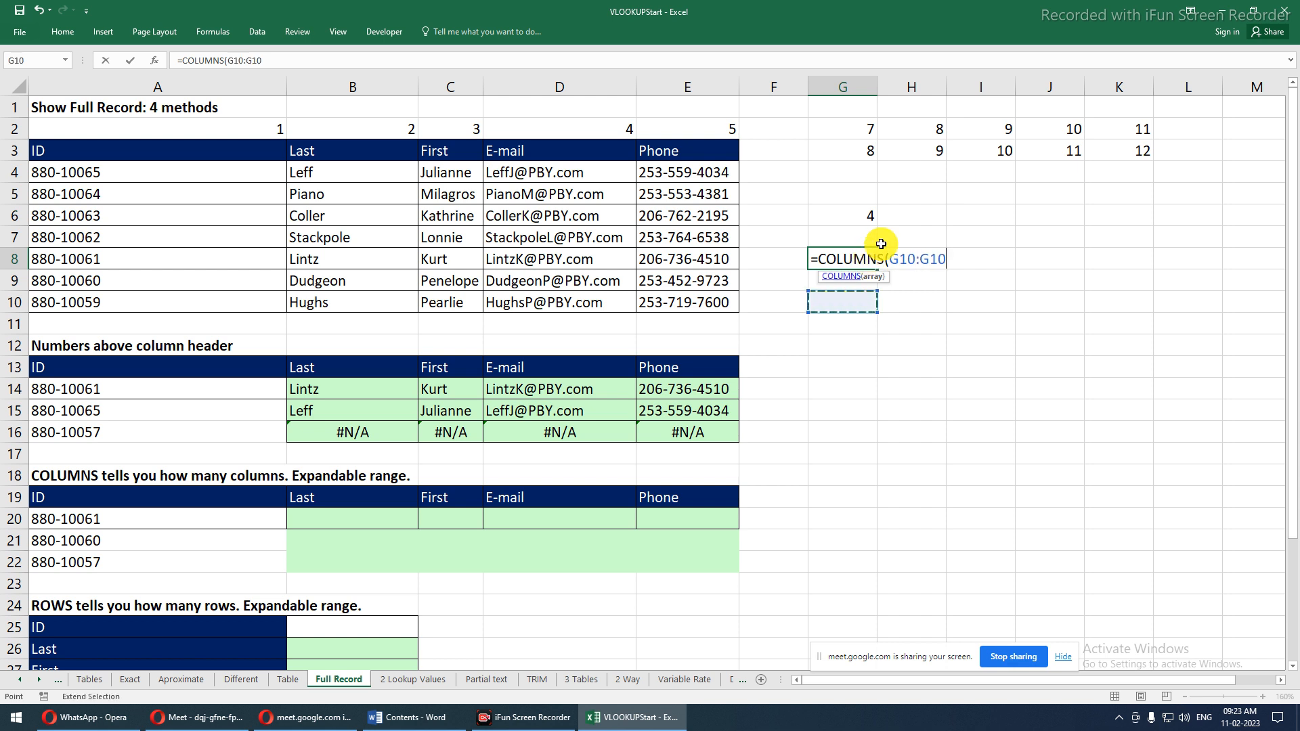
click(904, 259)
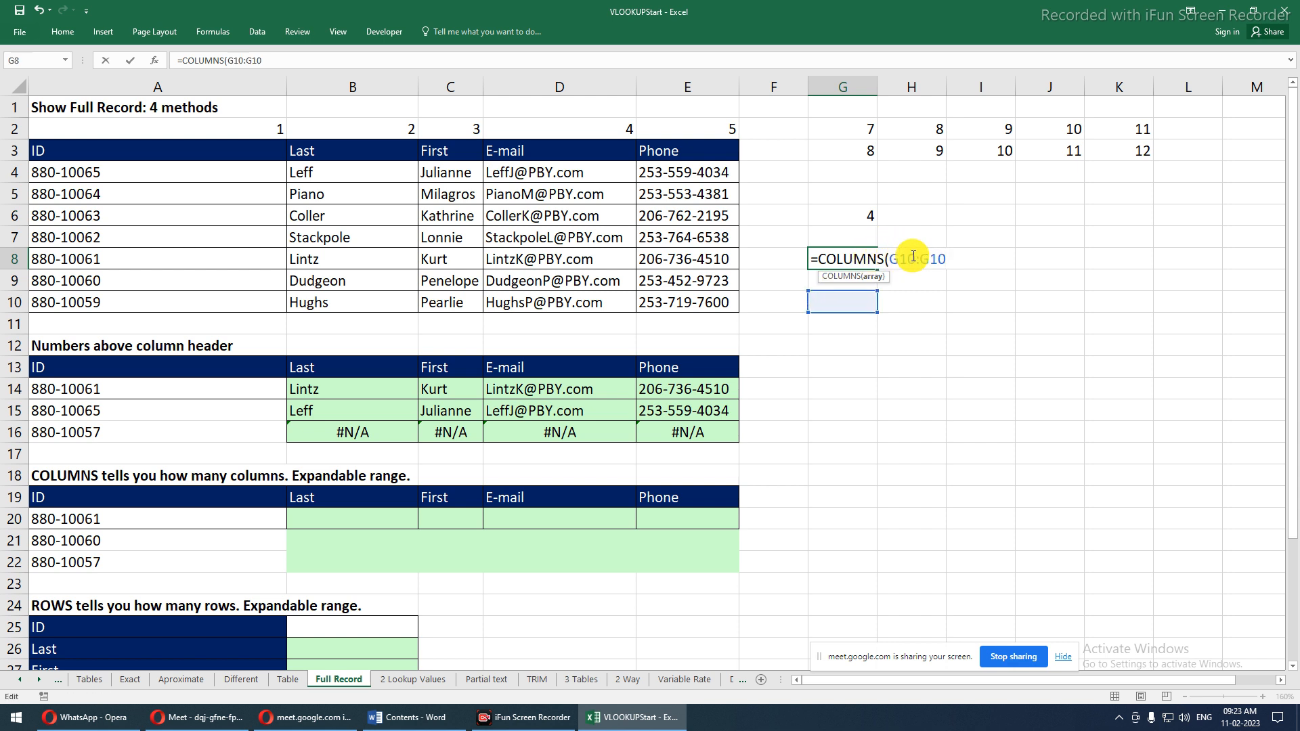
key(F4)
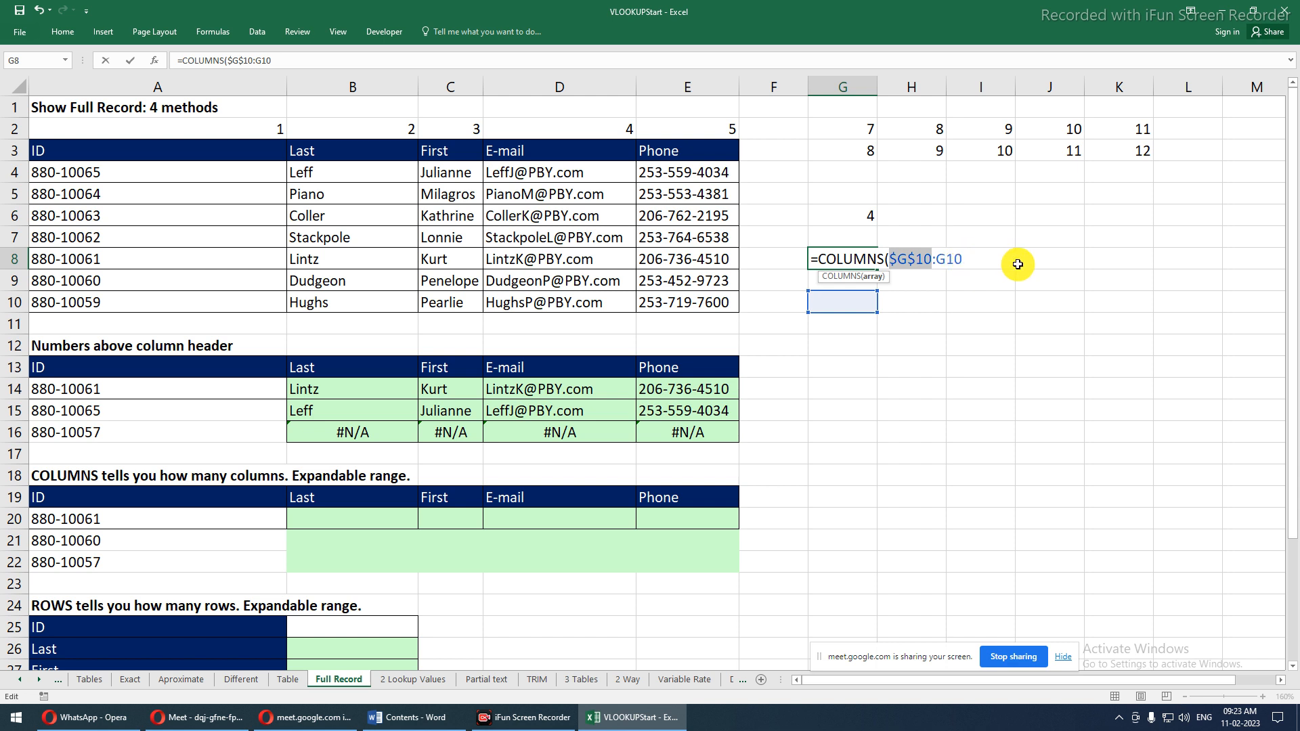
click(945, 259)
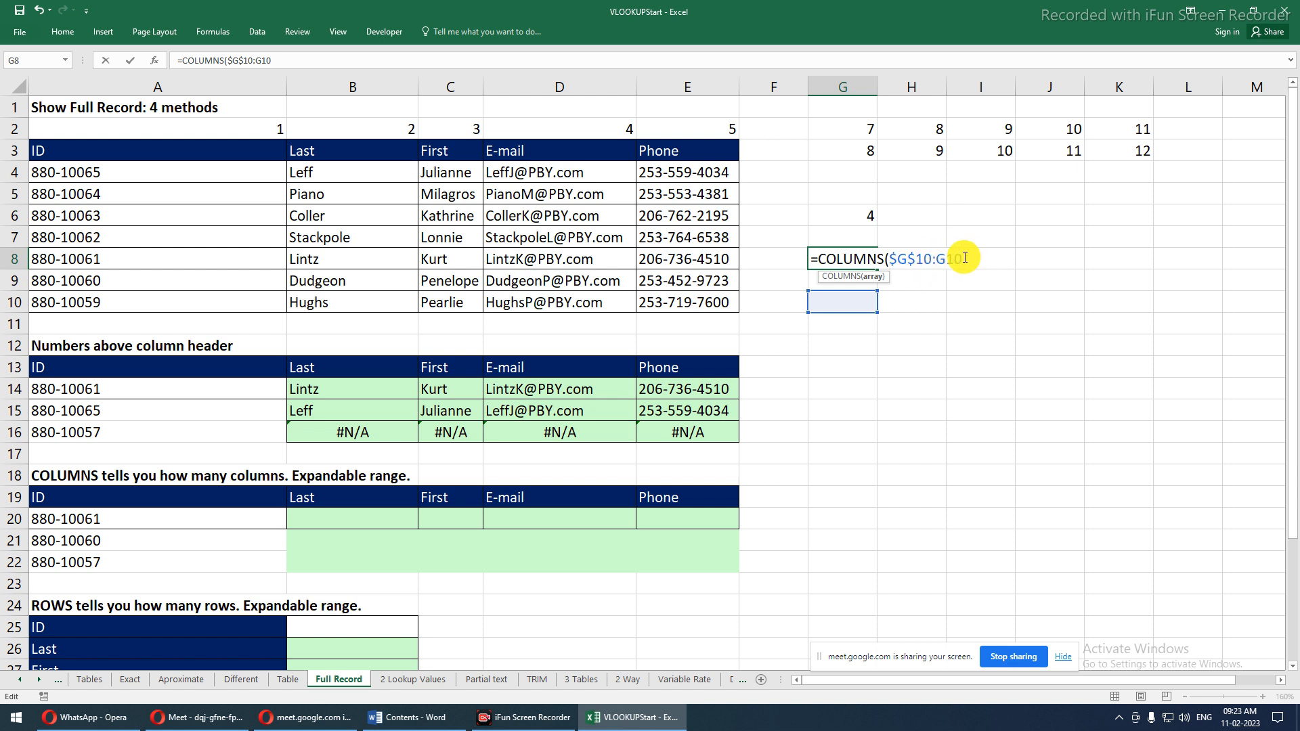
key(Return)
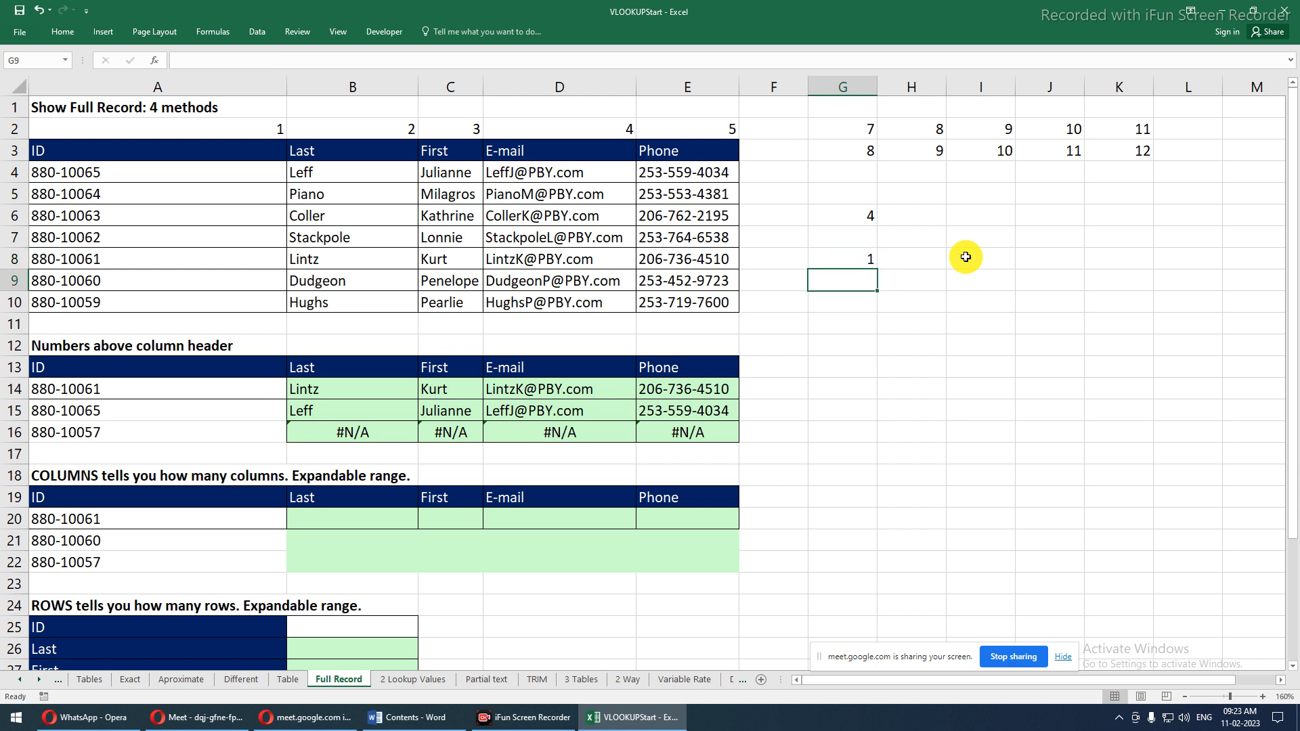
Fill the COLUMNS formula from G8 across and down to L16 and review the results along row 8
click(859, 258)
drag(876, 269, 1215, 433)
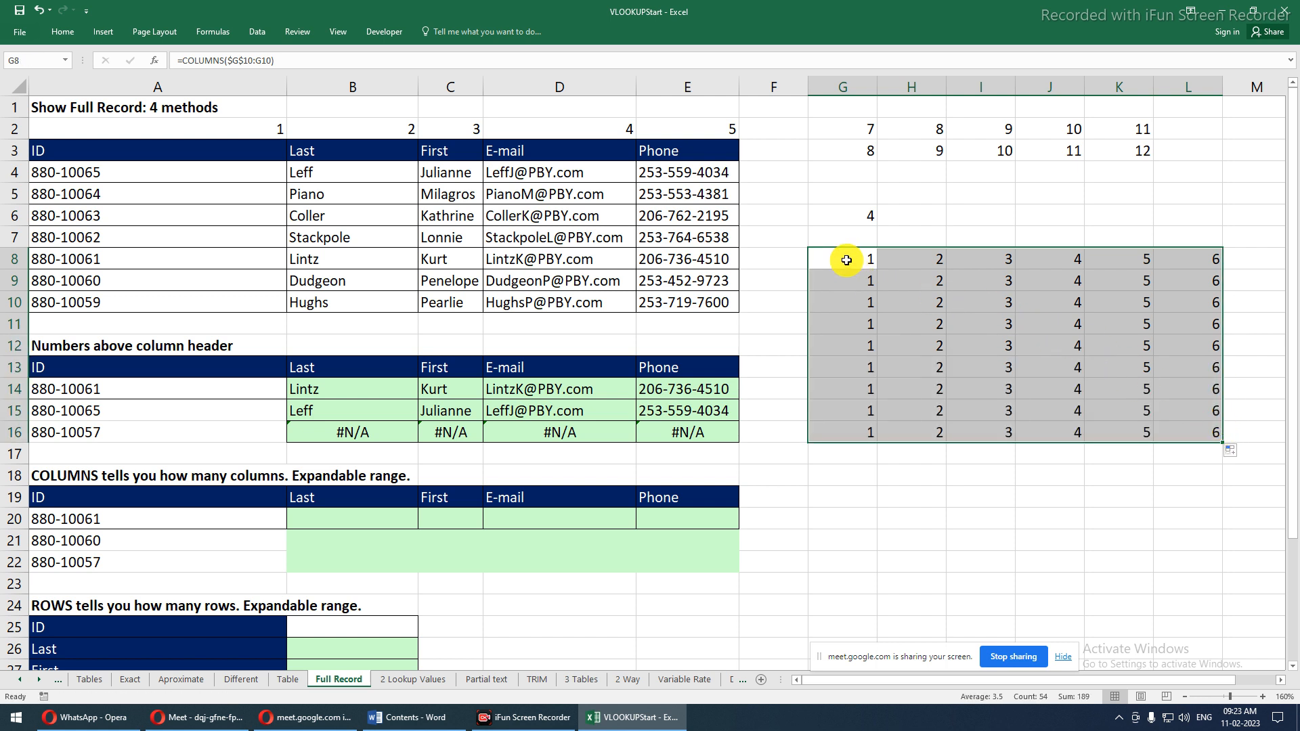
click(864, 406)
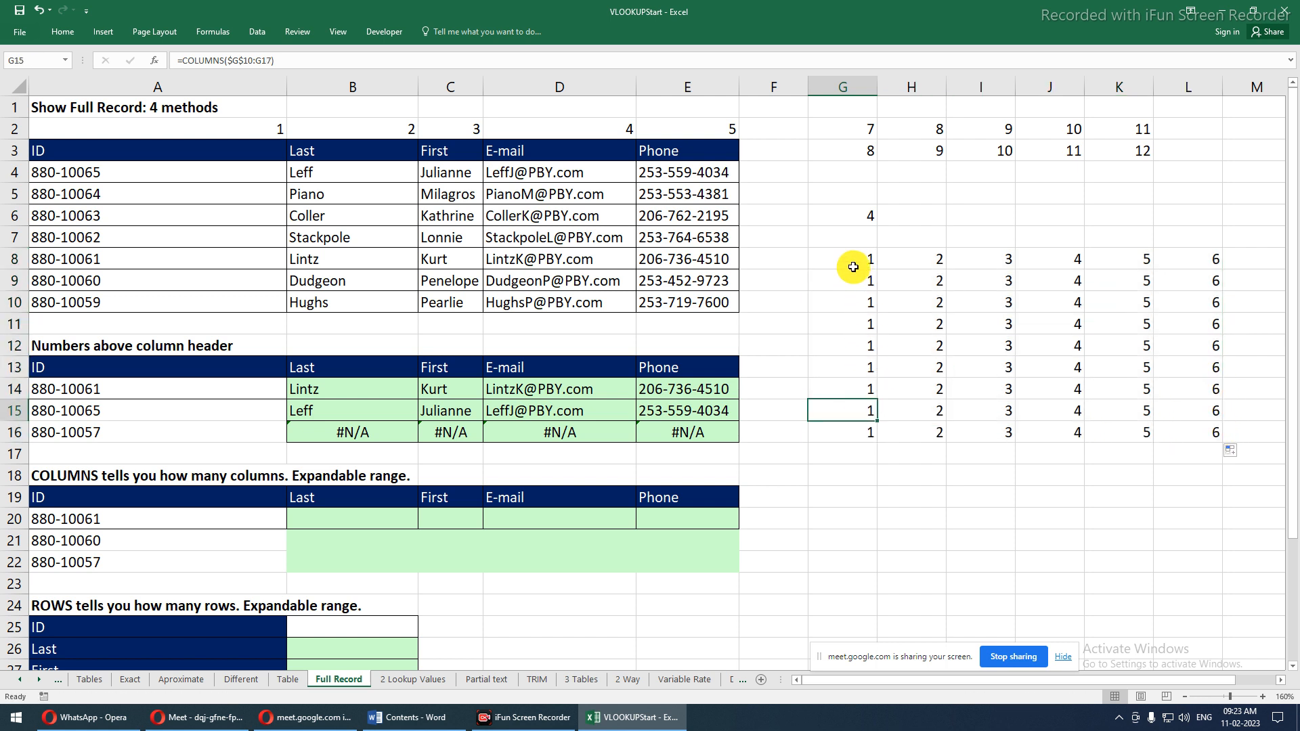
drag(853, 267, 1188, 260)
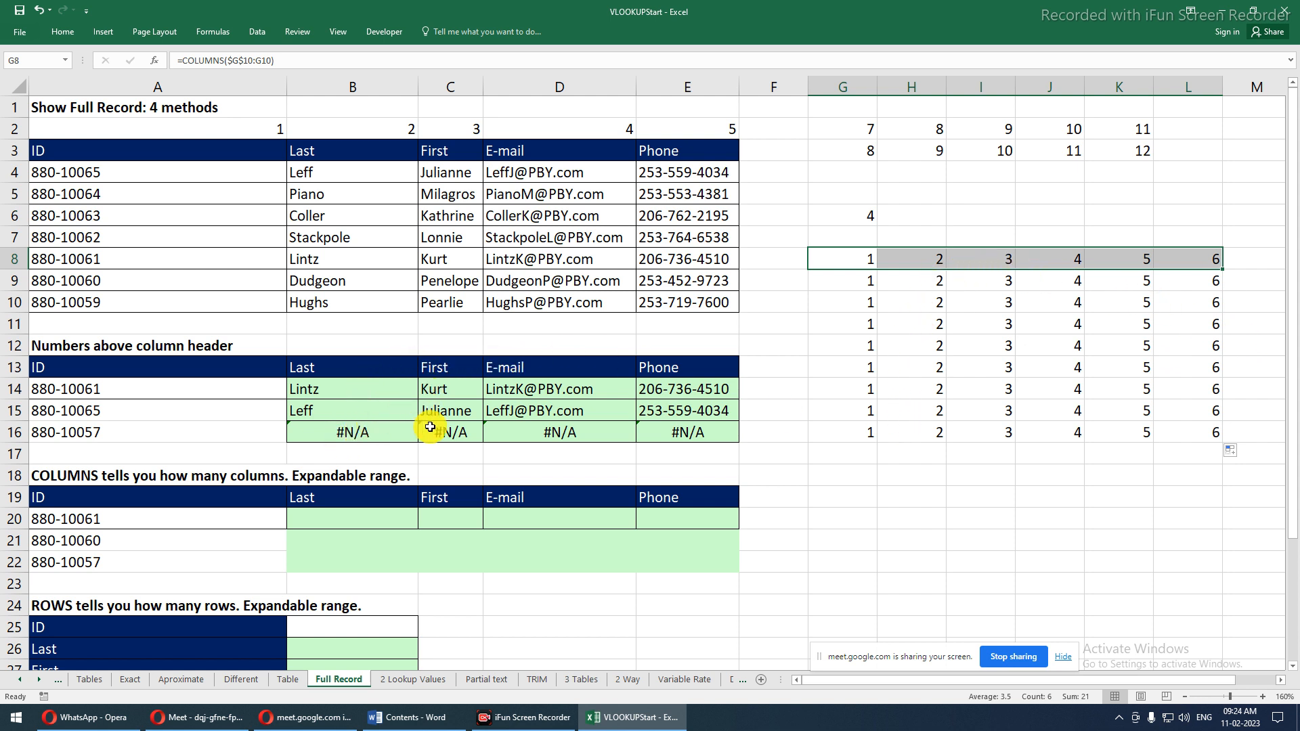
Inspect the copied COLUMNS formula in cell G11 to see how its end reference shifts down the rows
click(863, 277)
click(863, 328)
double_click(863, 328)
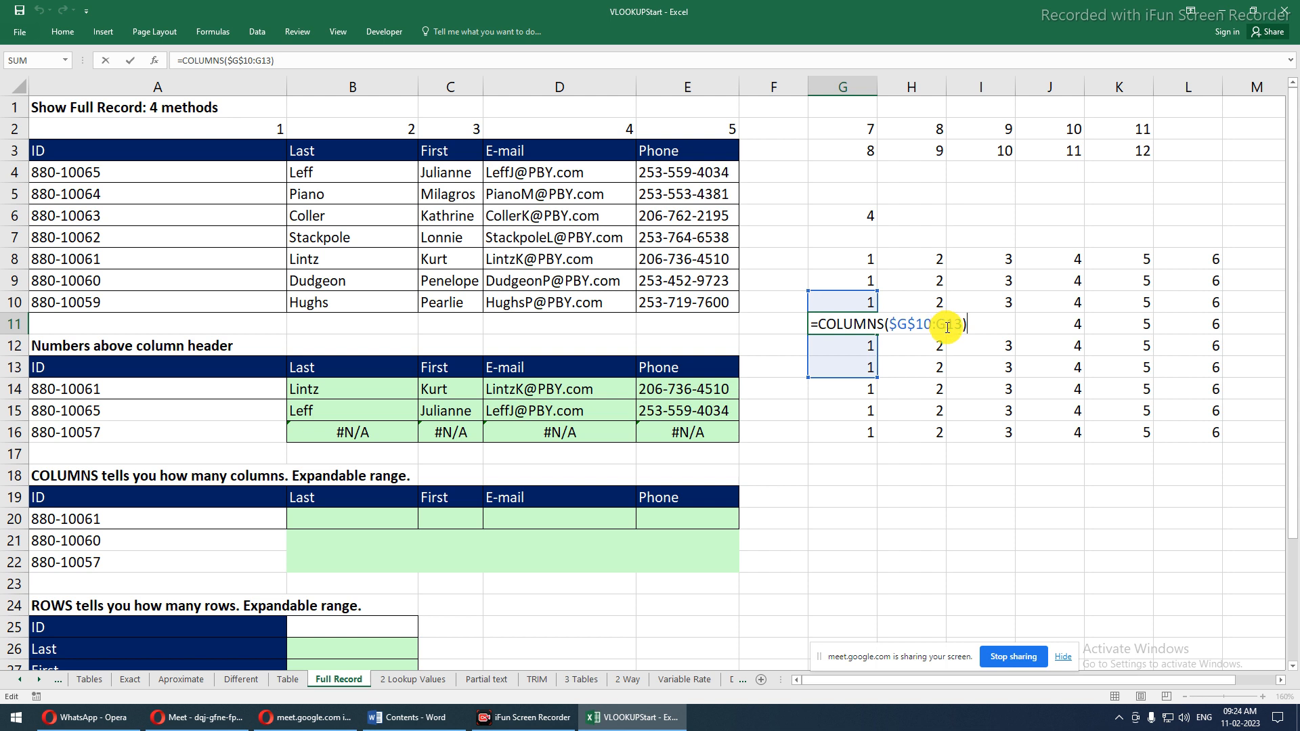
key(Escape)
Lock the row of the end reference in G8 so the formula reads =COLUMNS($G$10:G$10)
click(858, 259)
double_click(888, 262)
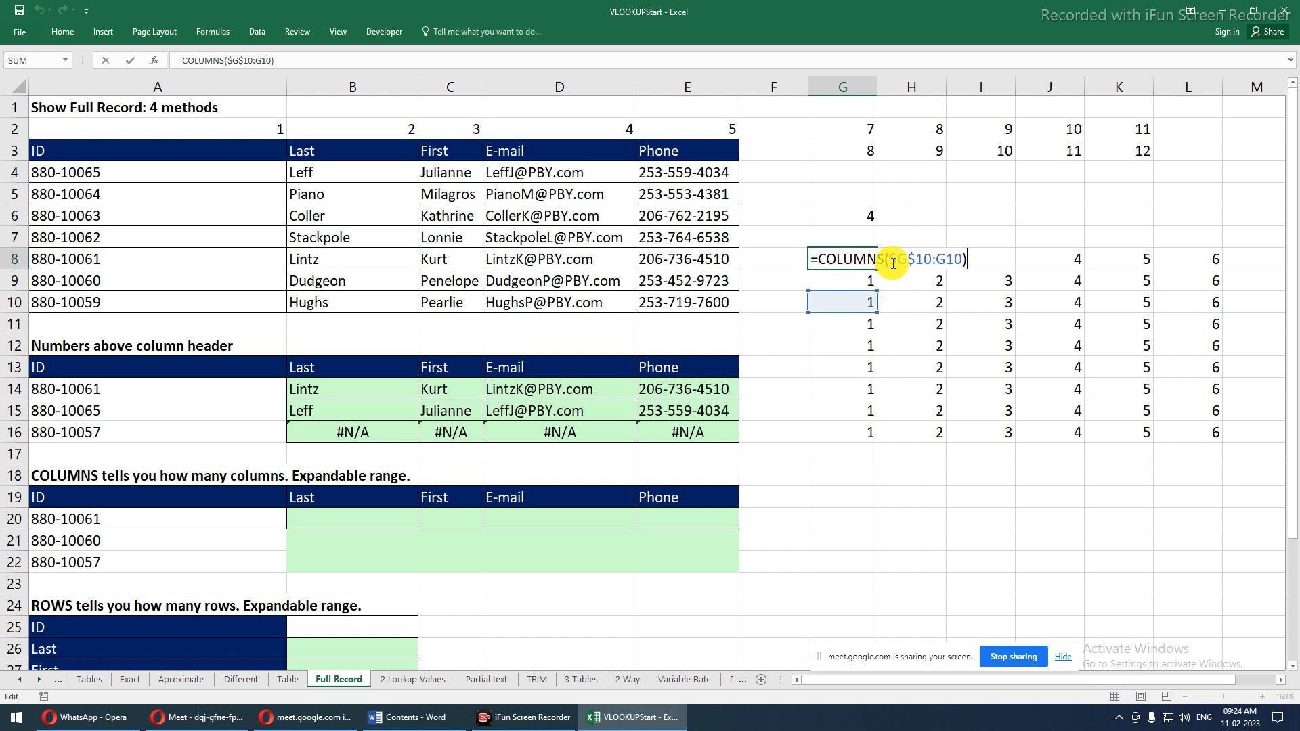
click(935, 258)
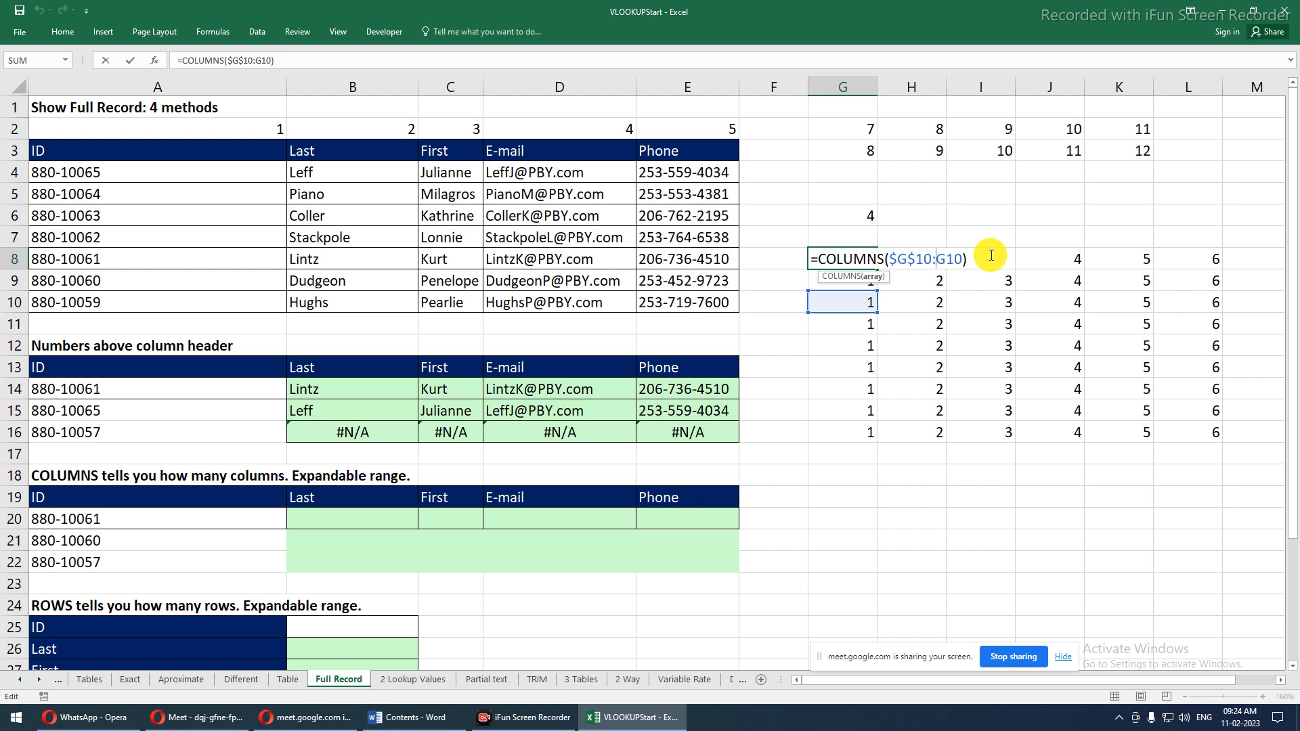
click(948, 260)
text($)
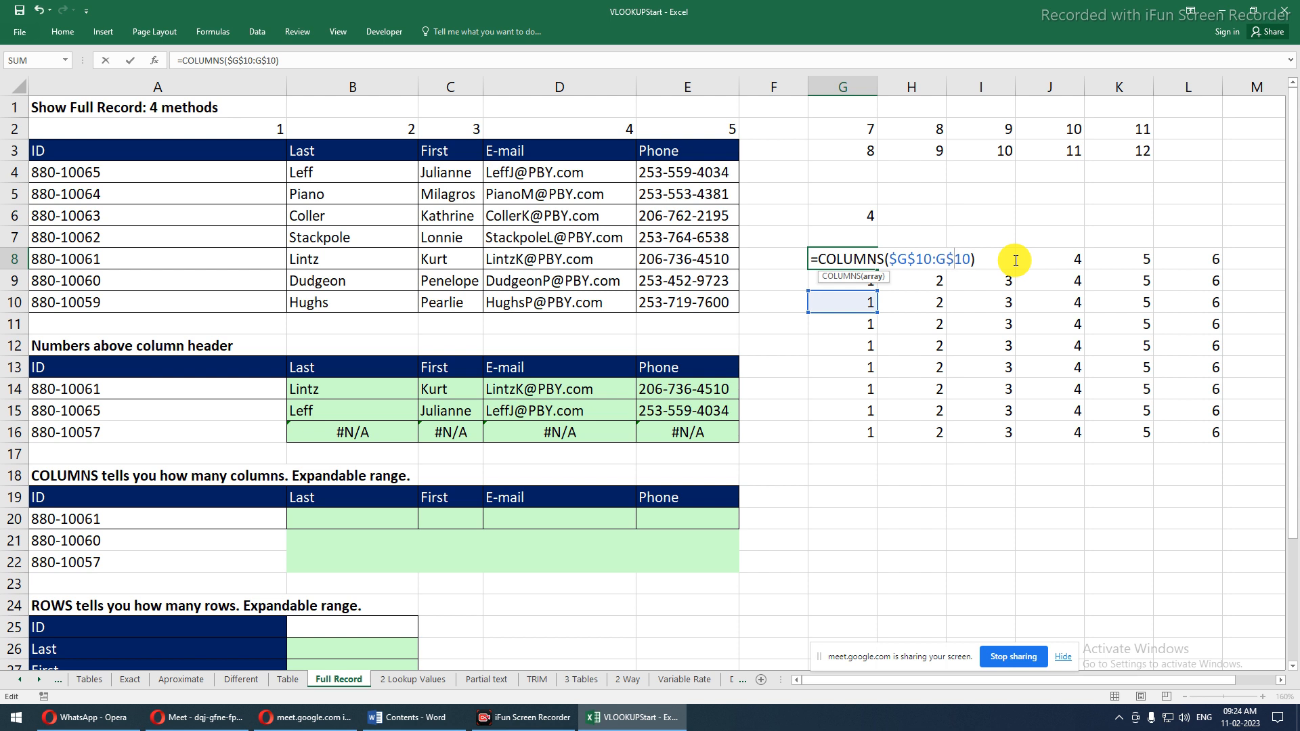
key(Return)
key(Up)
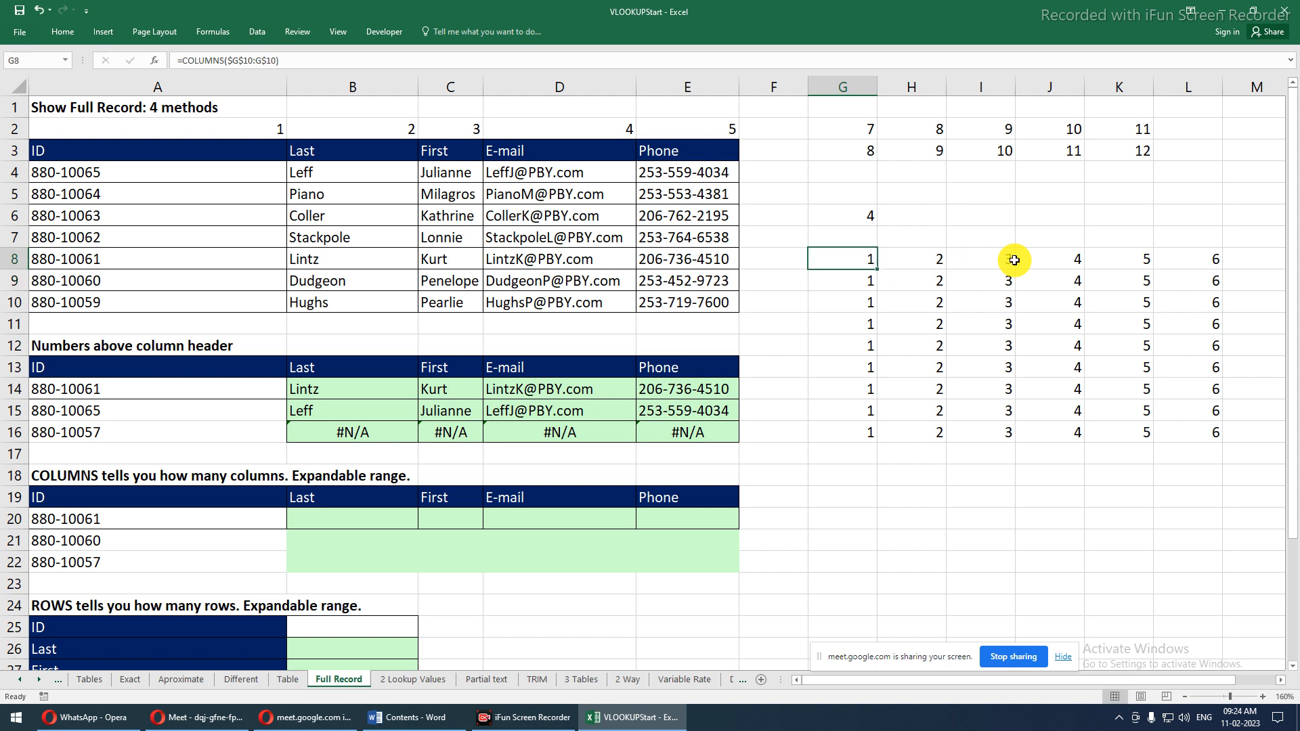
Fill the row-locked formula from G8 across and down to L15 and check the copy in H15
drag(874, 266, 1225, 433)
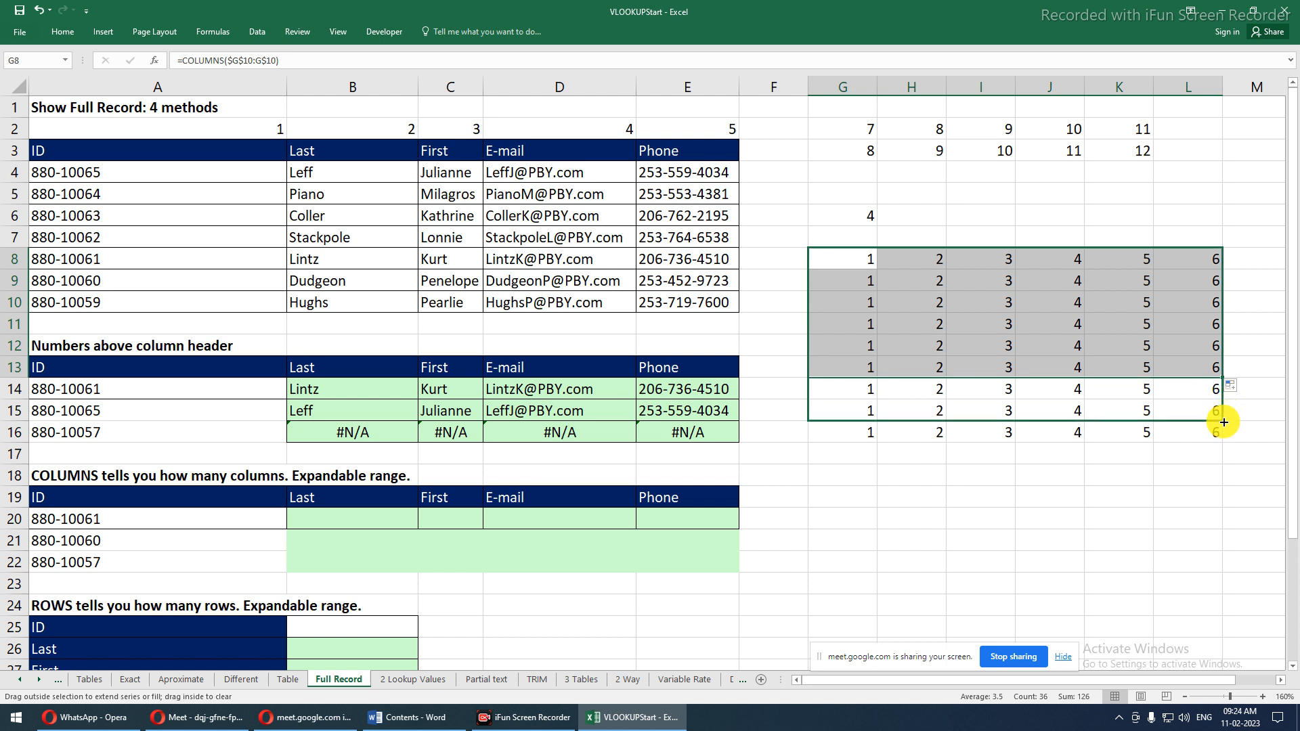
click(922, 409)
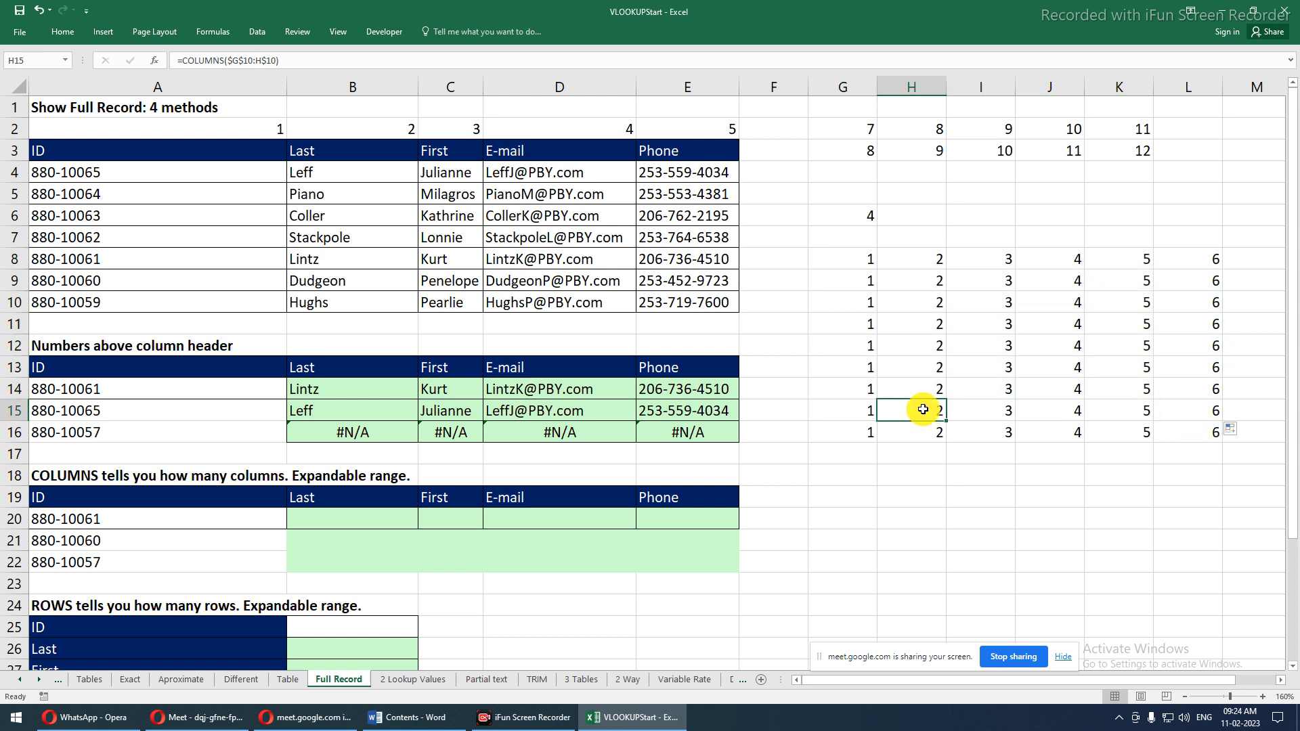
key(F2)
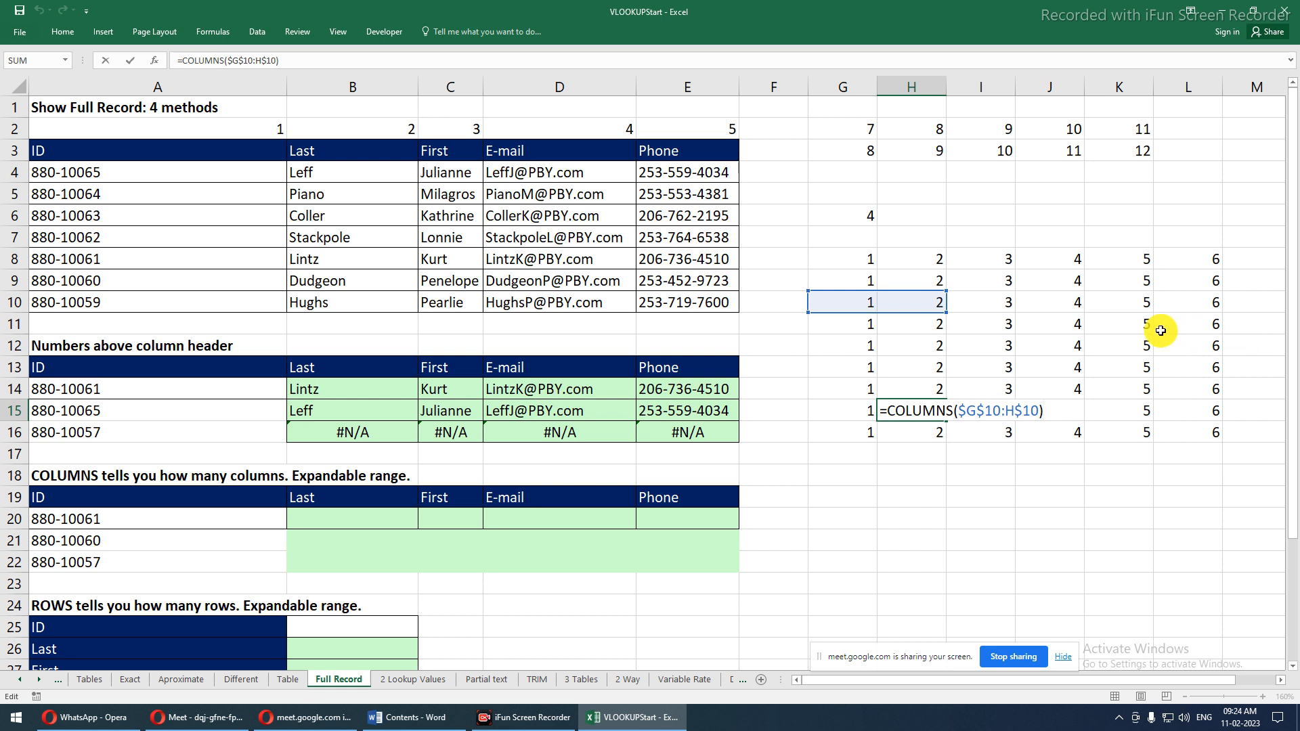
key(ctrl+Return)
Examine the expanded ranges referenced by the COLUMNS formulas in cells J15 and L15
click(1064, 408)
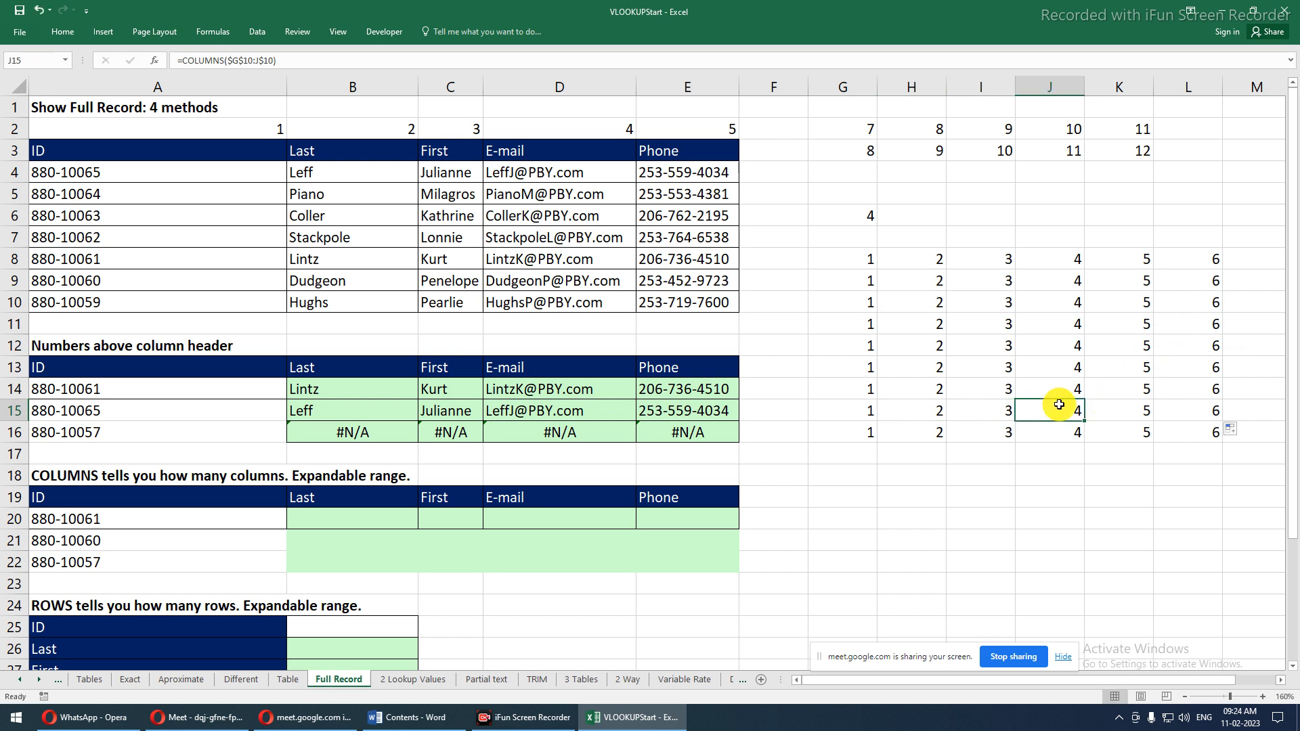
double_click(1060, 405)
key(Escape)
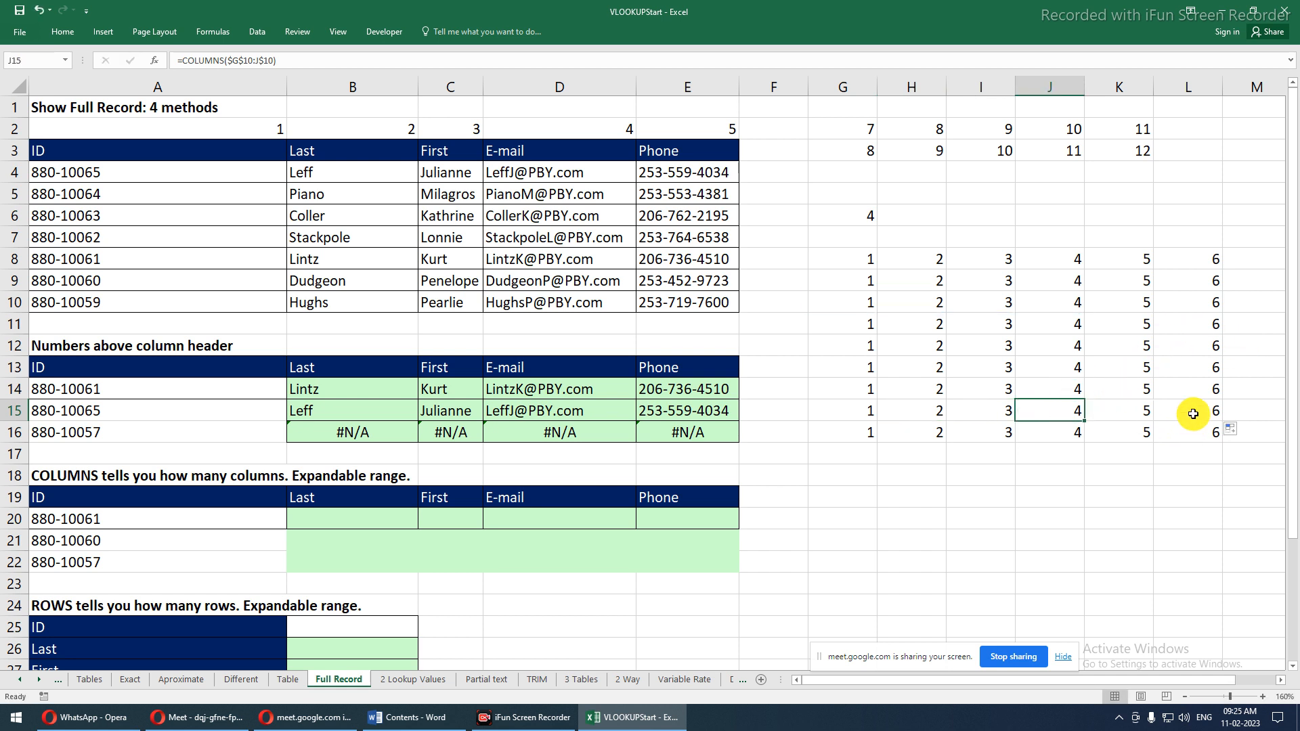
click(1193, 414)
double_click(1193, 414)
key(Escape)
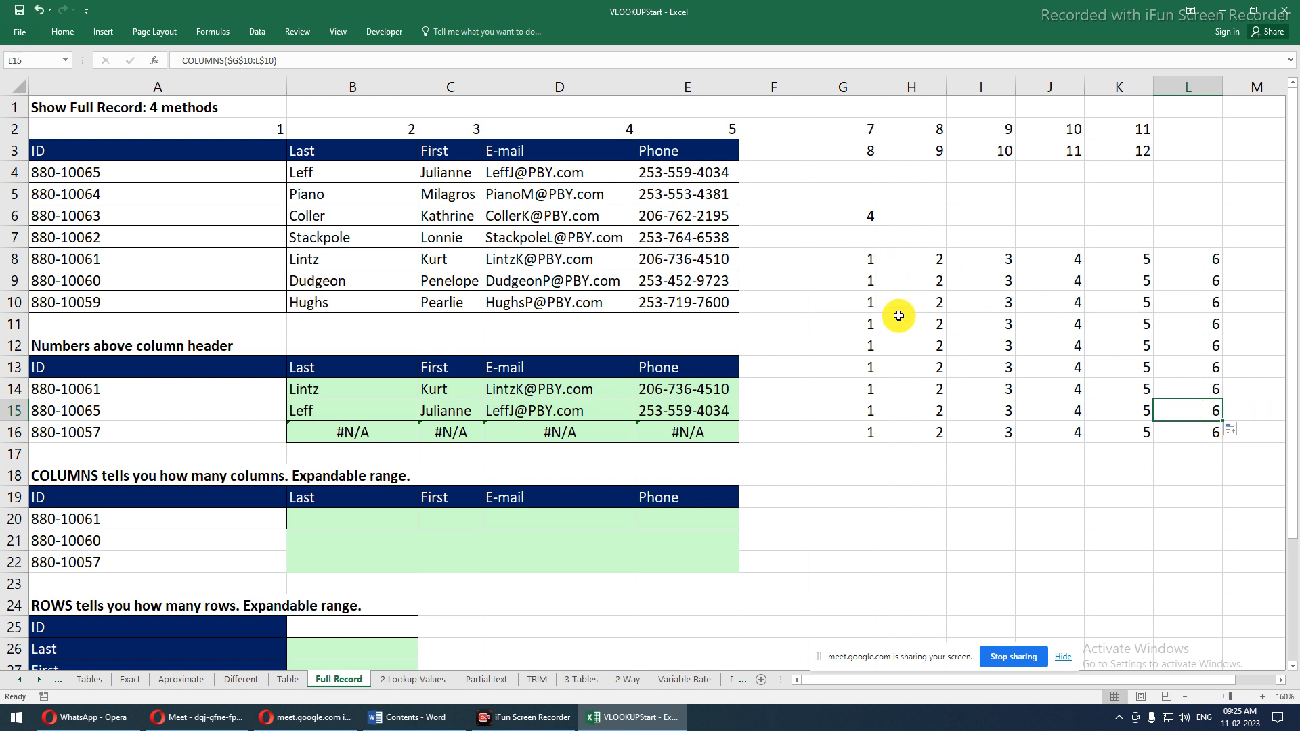
Replace the column index in B14's VLOOKUP with COLUMNS over the ID header range A13:A13
click(362, 393)
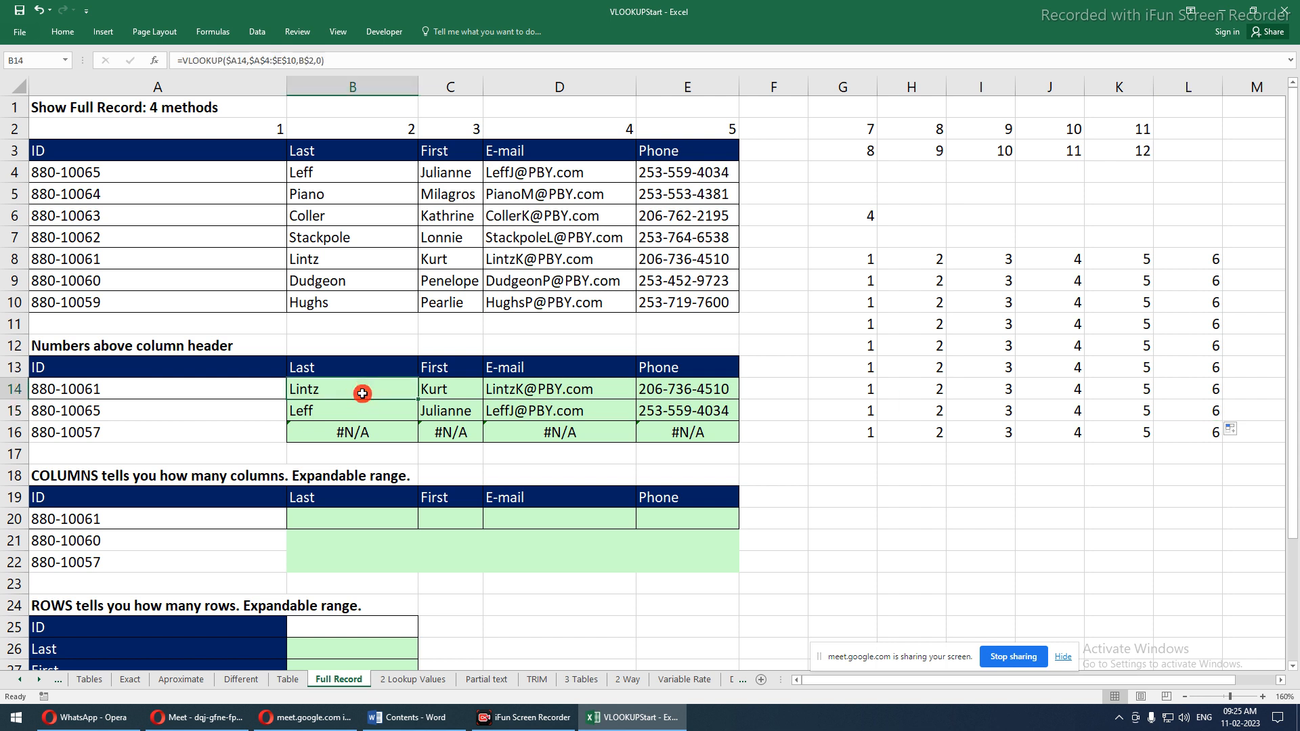
click(299, 61)
double_click(306, 61)
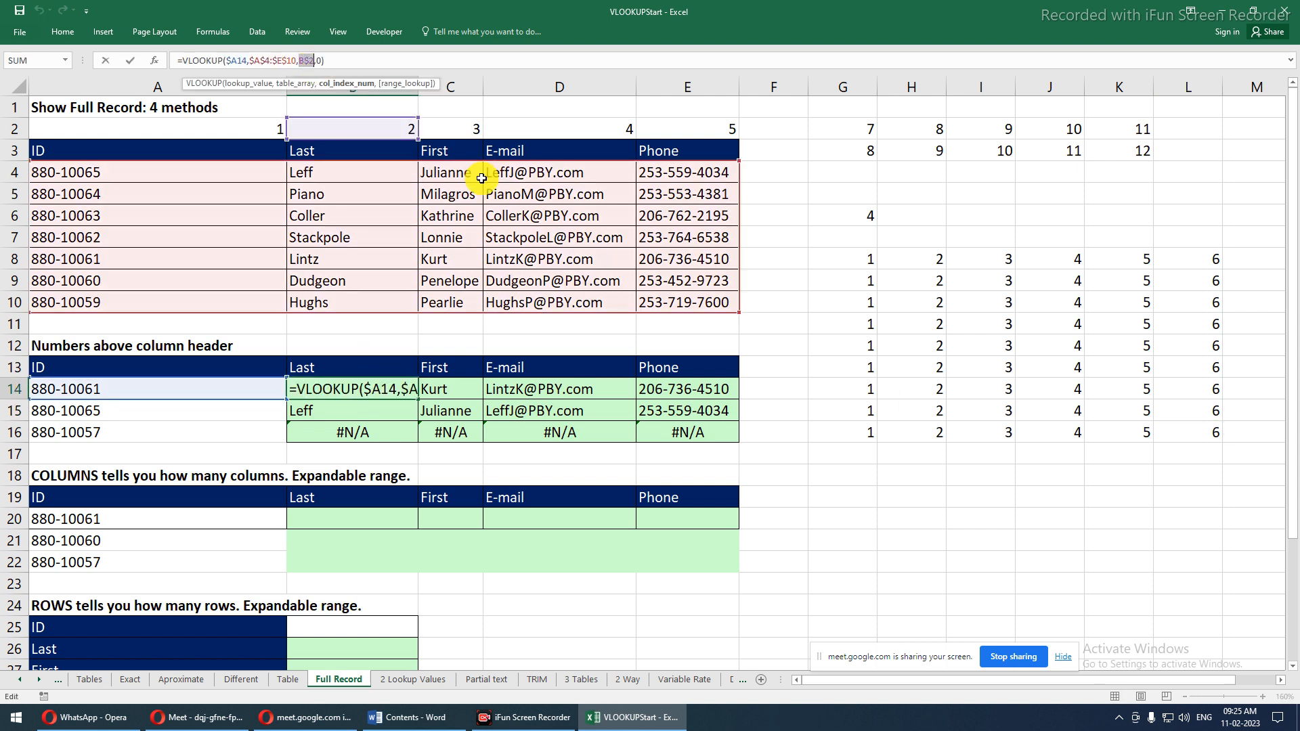
text(colu)
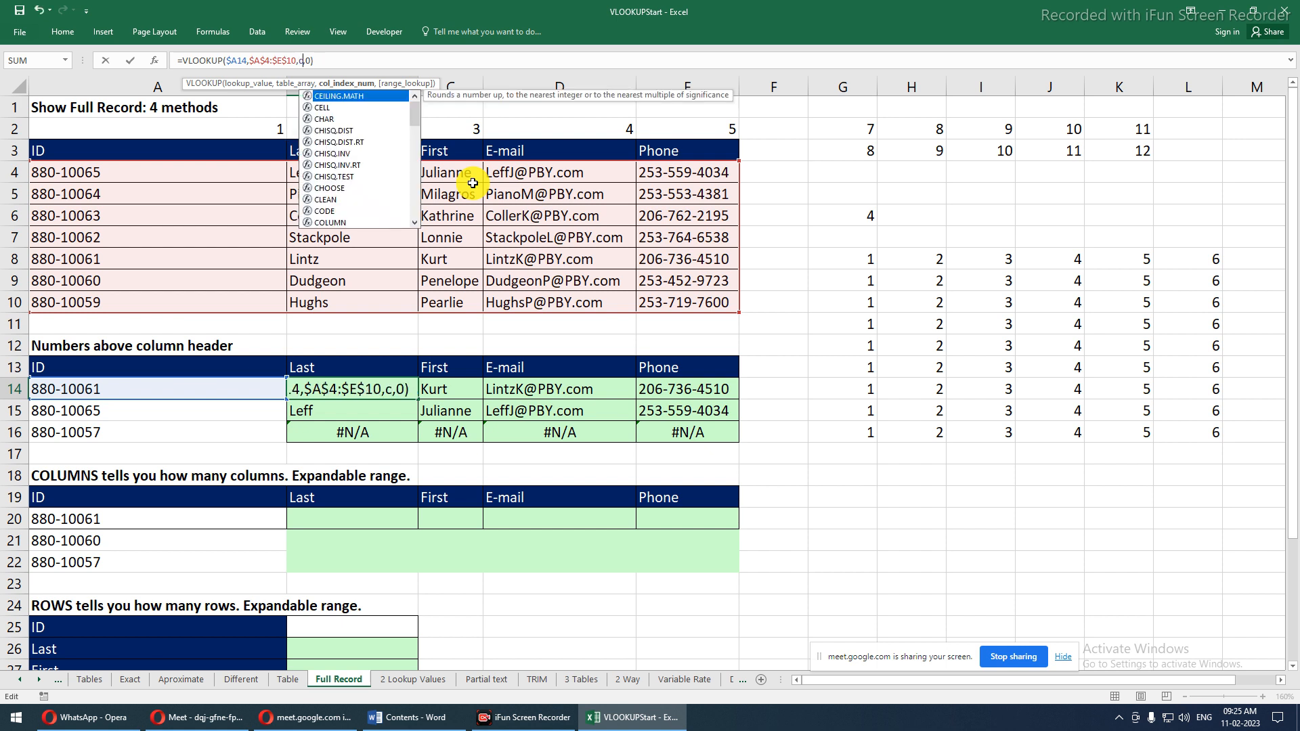
text(mn)
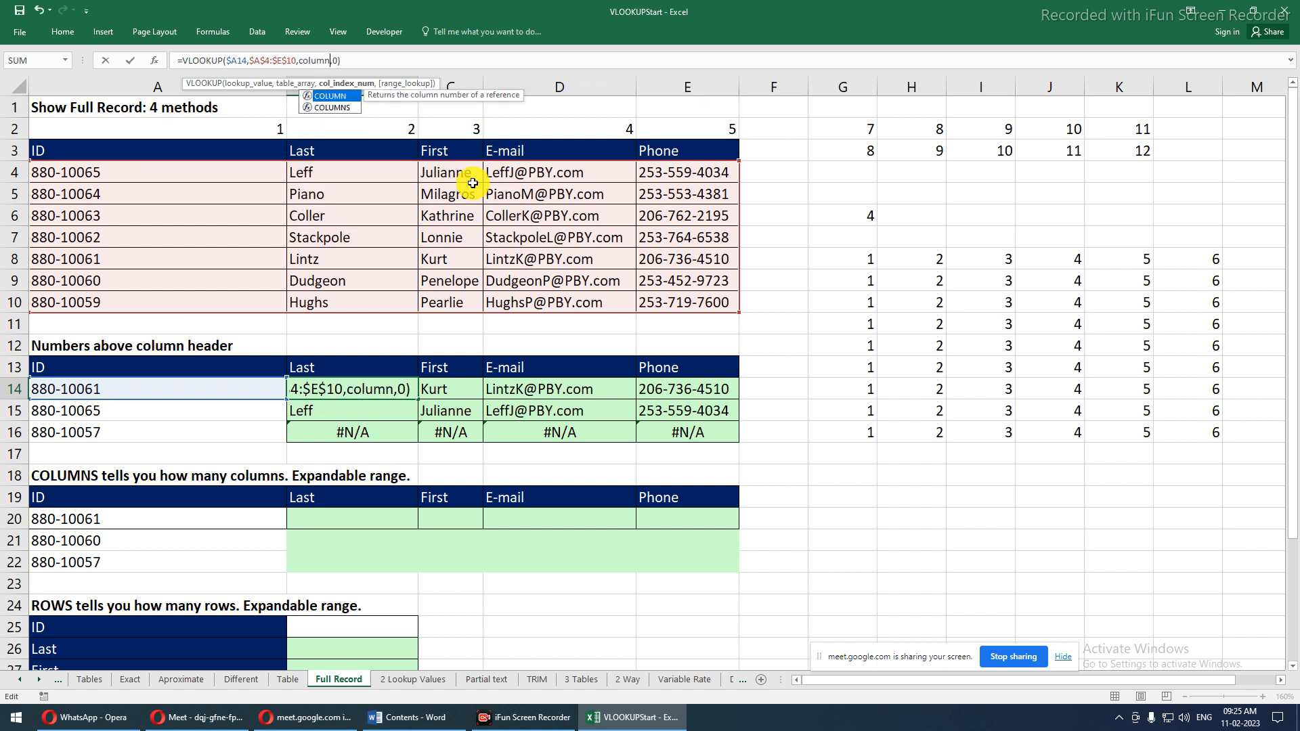
key(Down)
key(Tab)
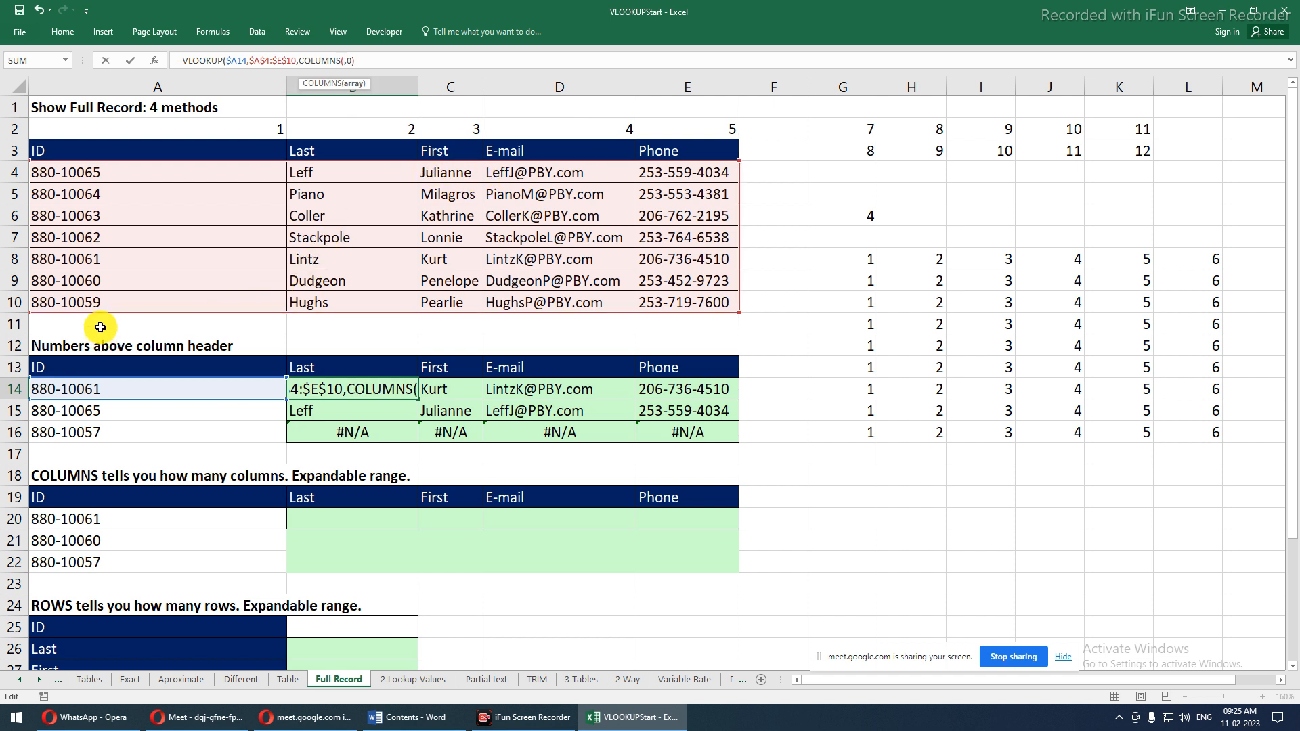
click(119, 366)
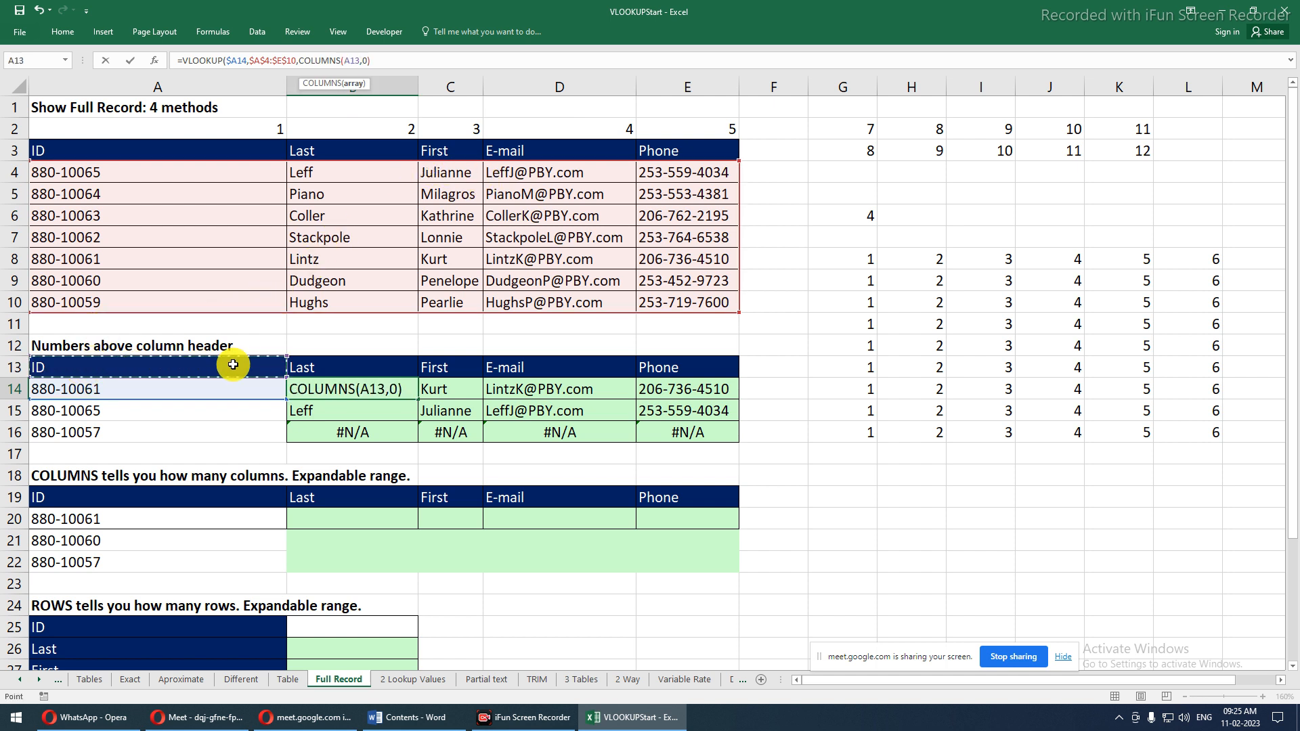
key(F8)
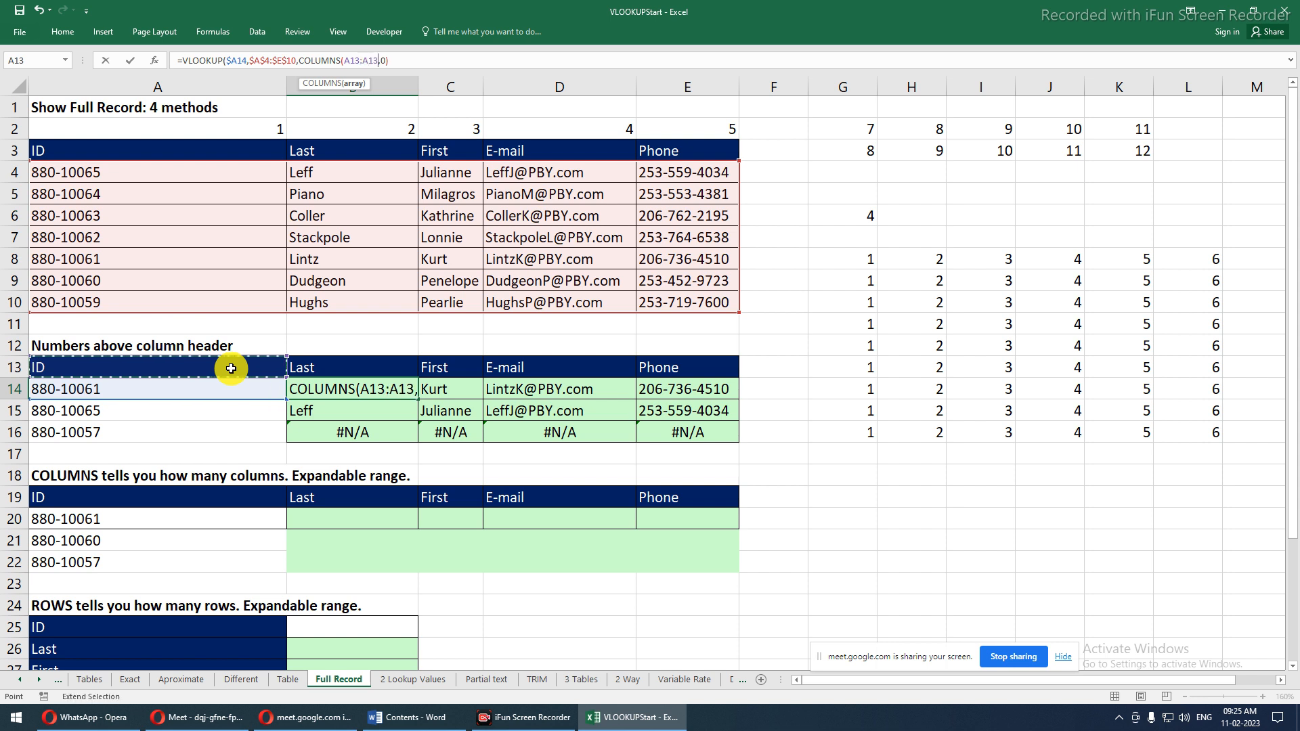
Lock the COLUMNS references so the column index in B14 reads COLUMNS($A$13:A$13)
double_click(351, 62)
click(351, 62)
key(F4)
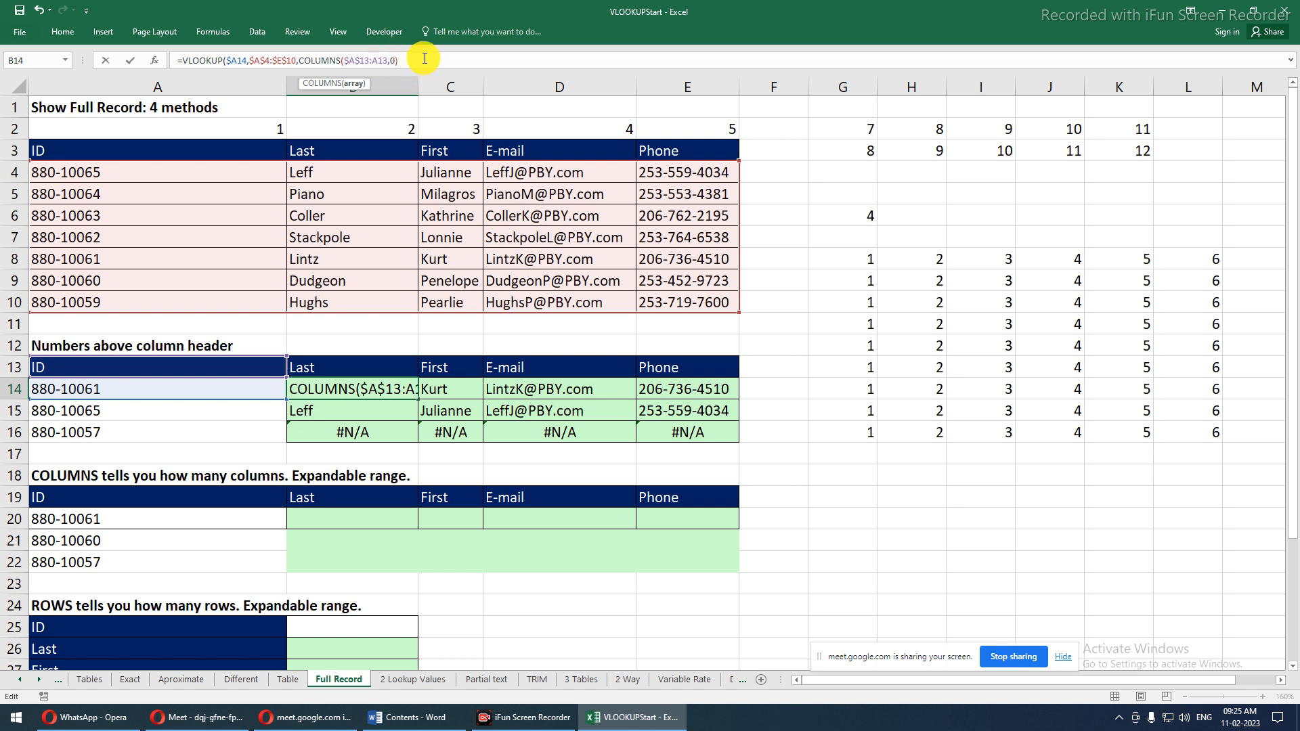
key(F4)
key(F4)
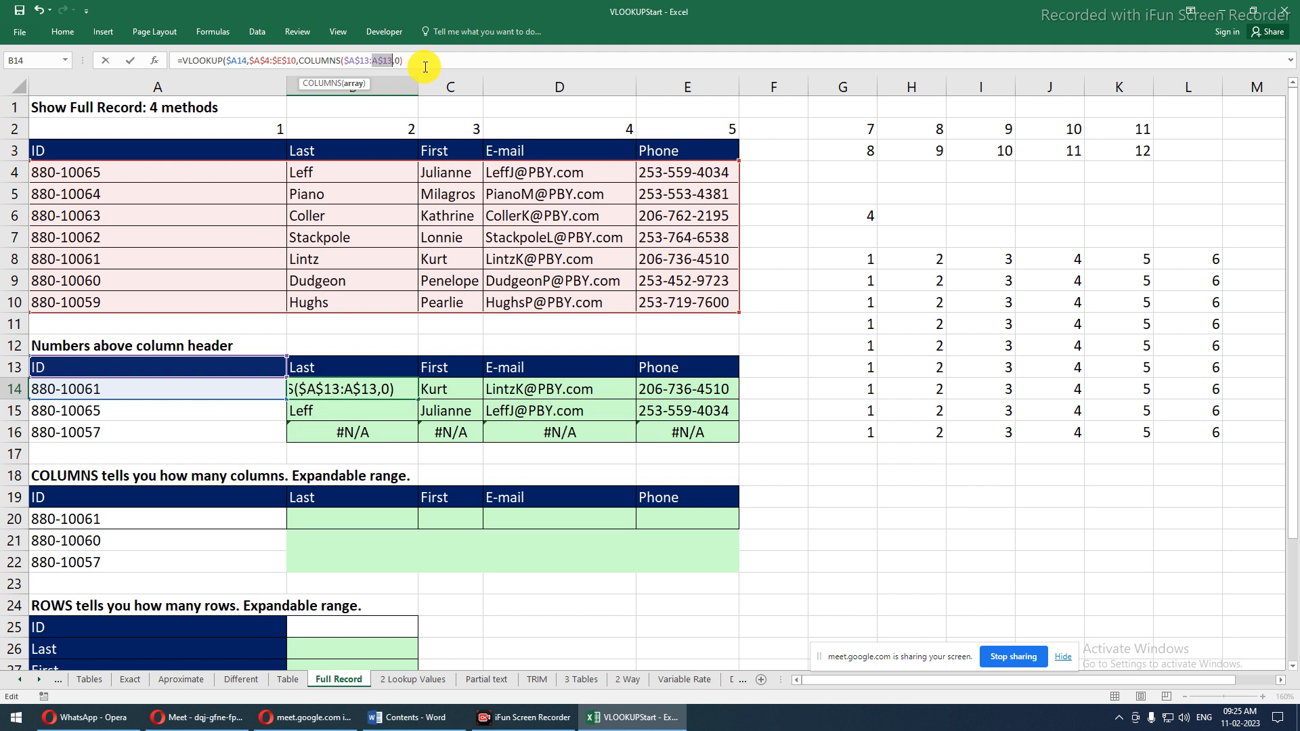
click(393, 58)
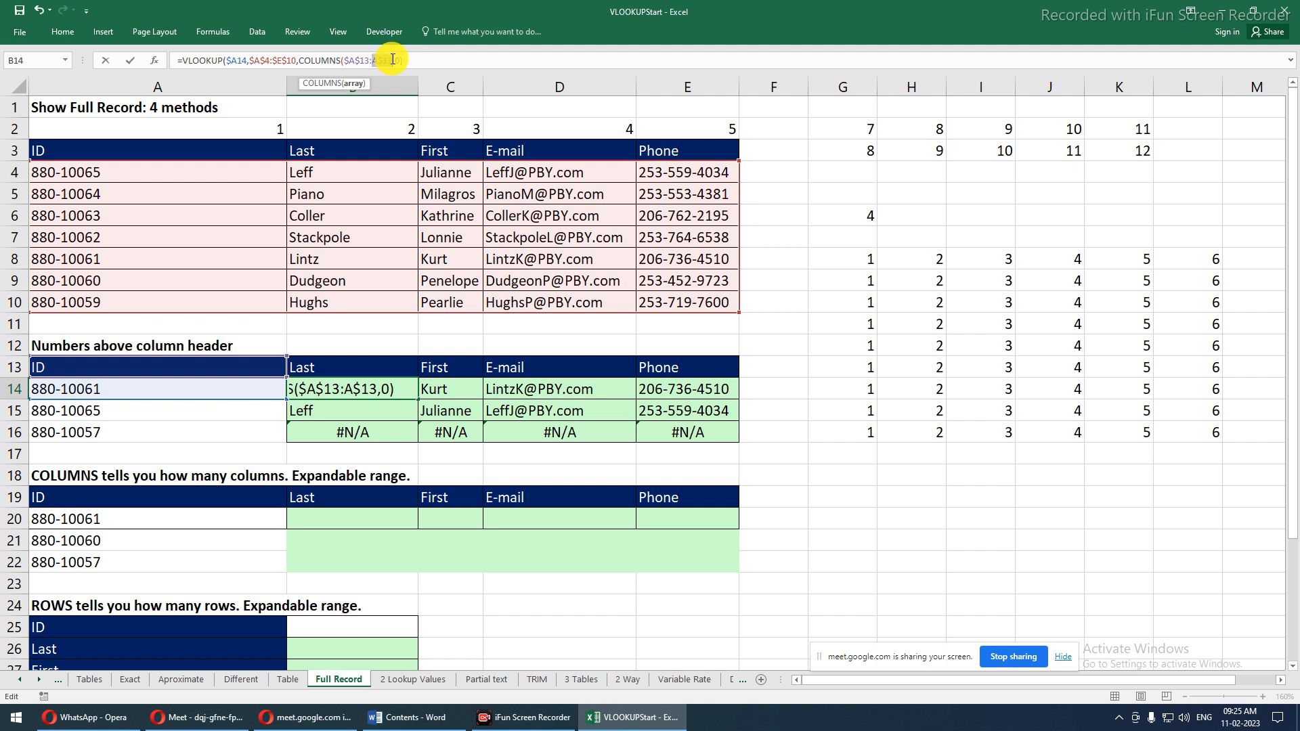
text())
key(Right)
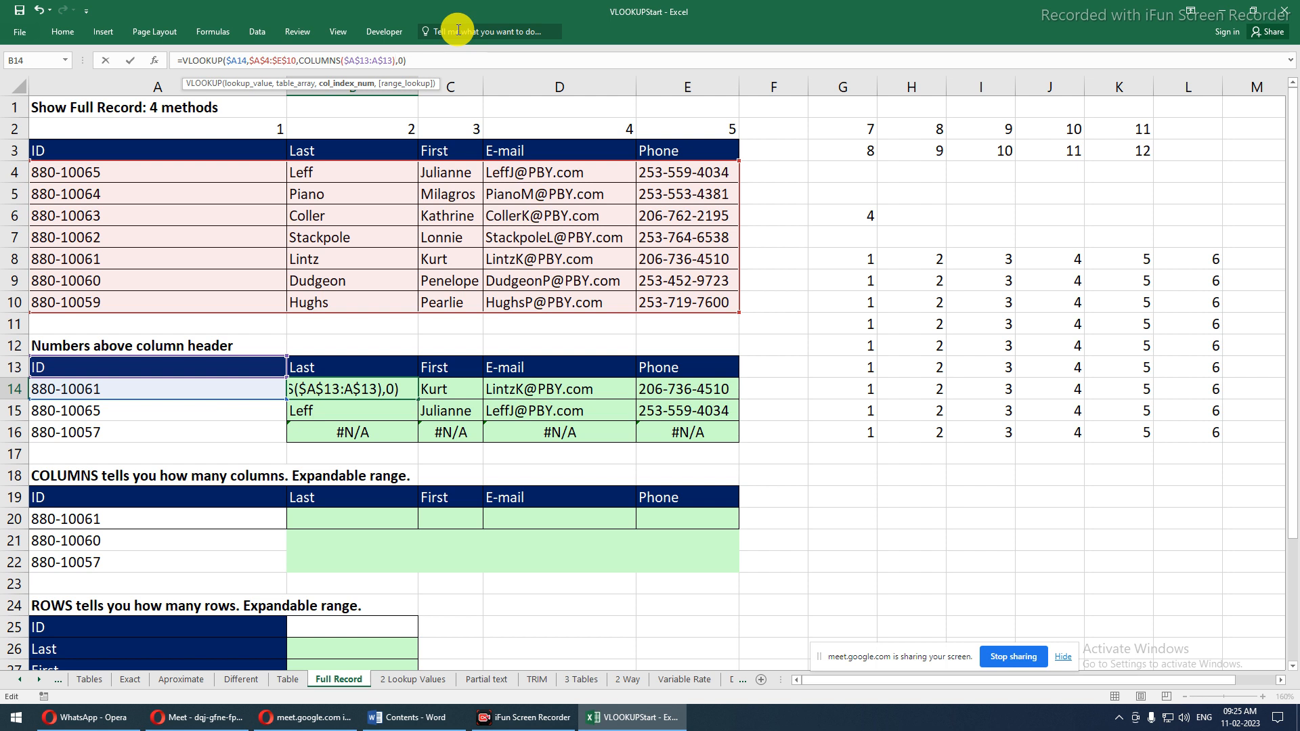
Enter B14's COLUMNS-based VLOOKUP formula and fill it across and down to E16
key(Return)
key(Up)
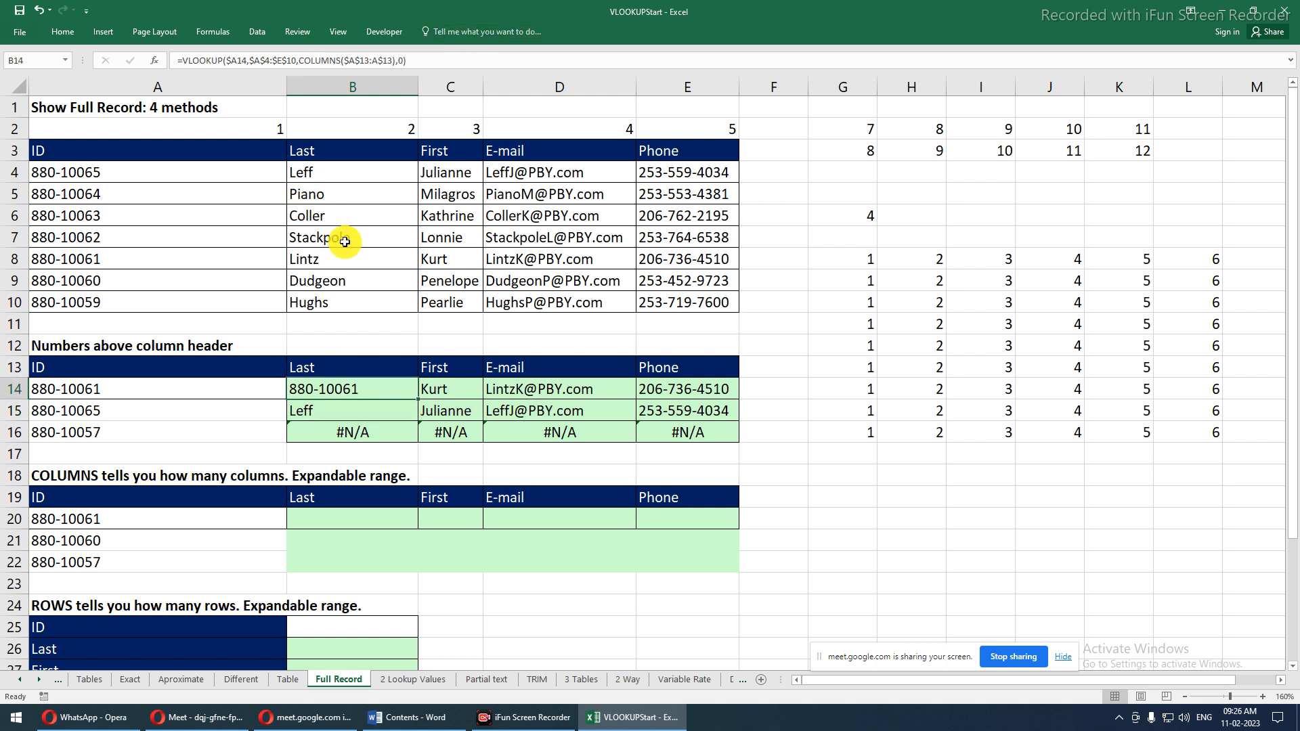
drag(421, 399, 738, 442)
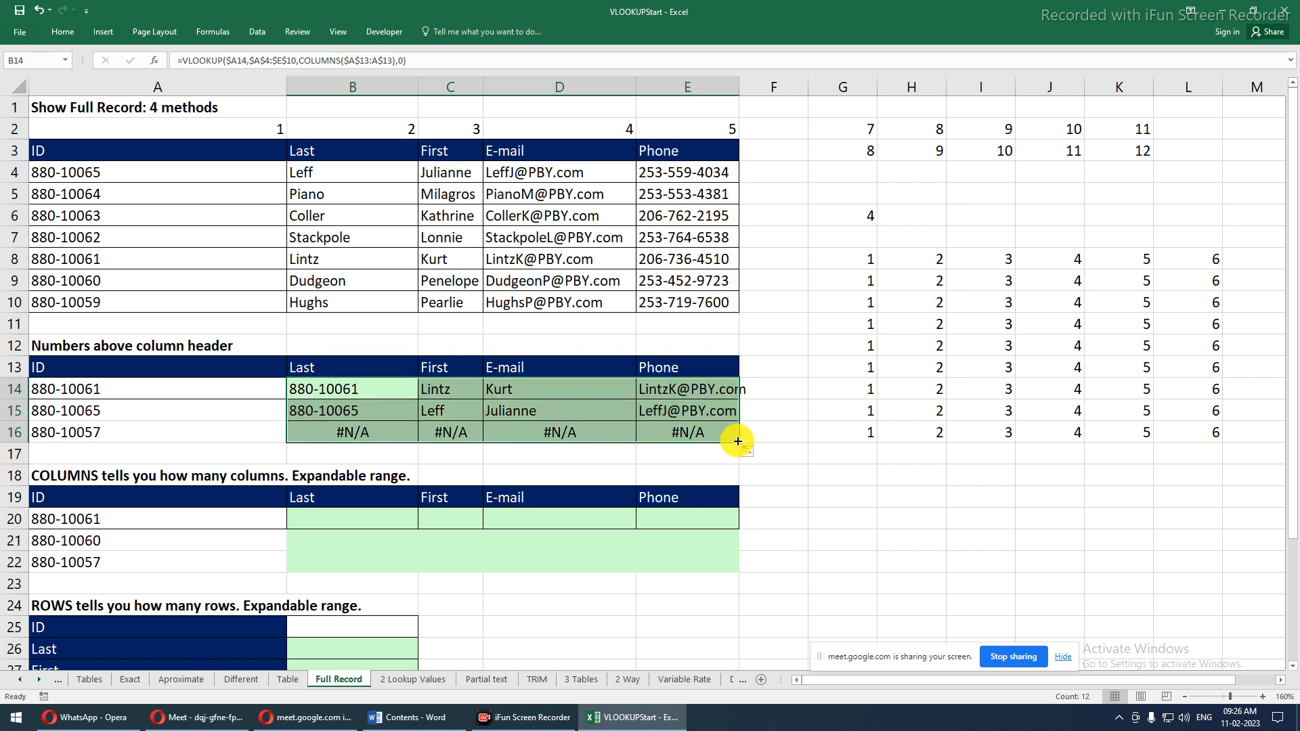
Replace the column index in B14's VLOOKUP with COLUMN() so it reads =VLOOKUP($A14,$A$4:$E$10,COLUMN(),0)
click(366, 391)
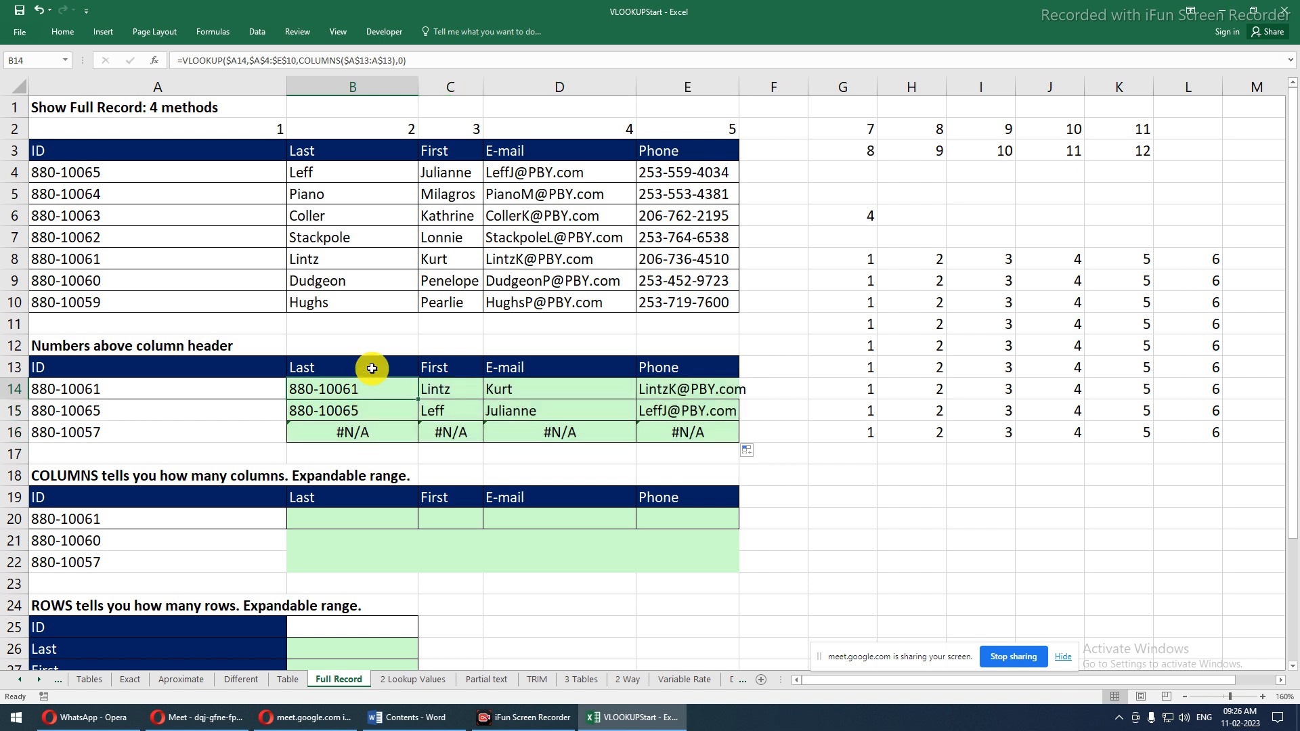
drag(299, 59, 395, 58)
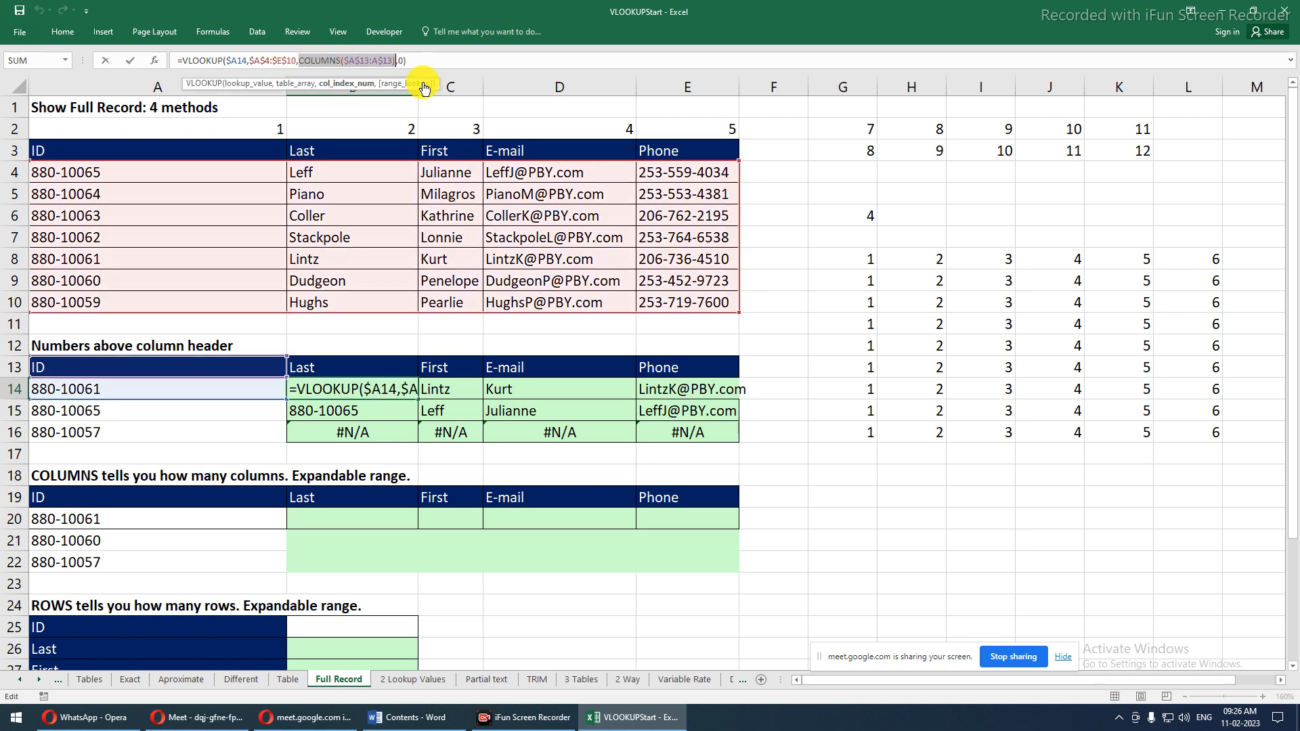
text(co)
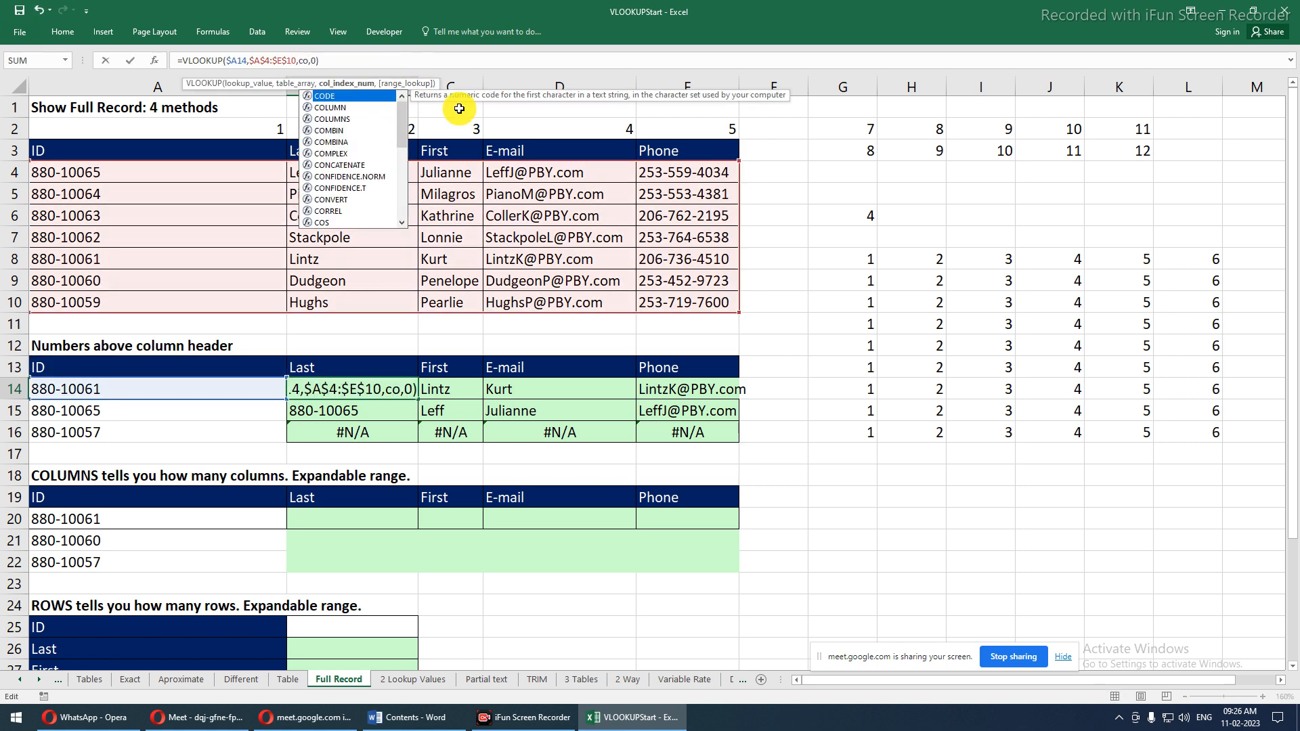
text(lumn)
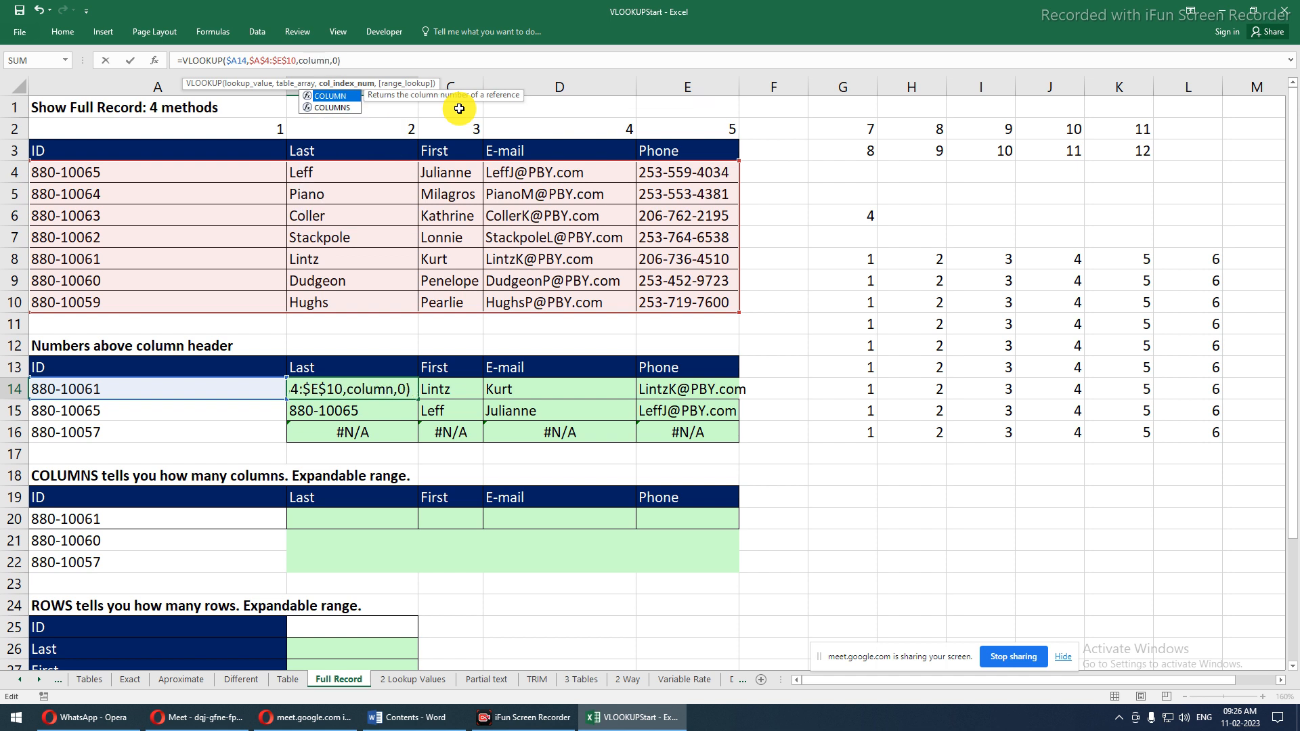
key(Tab)
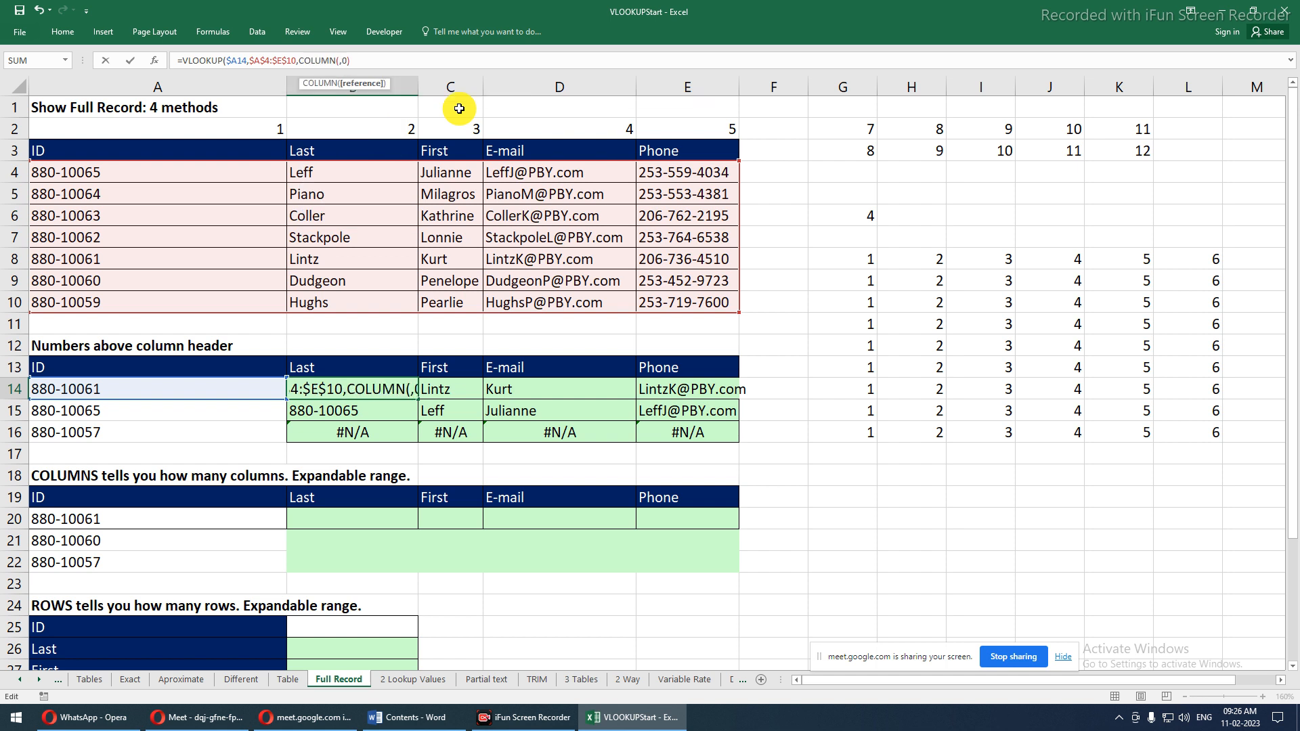
text())
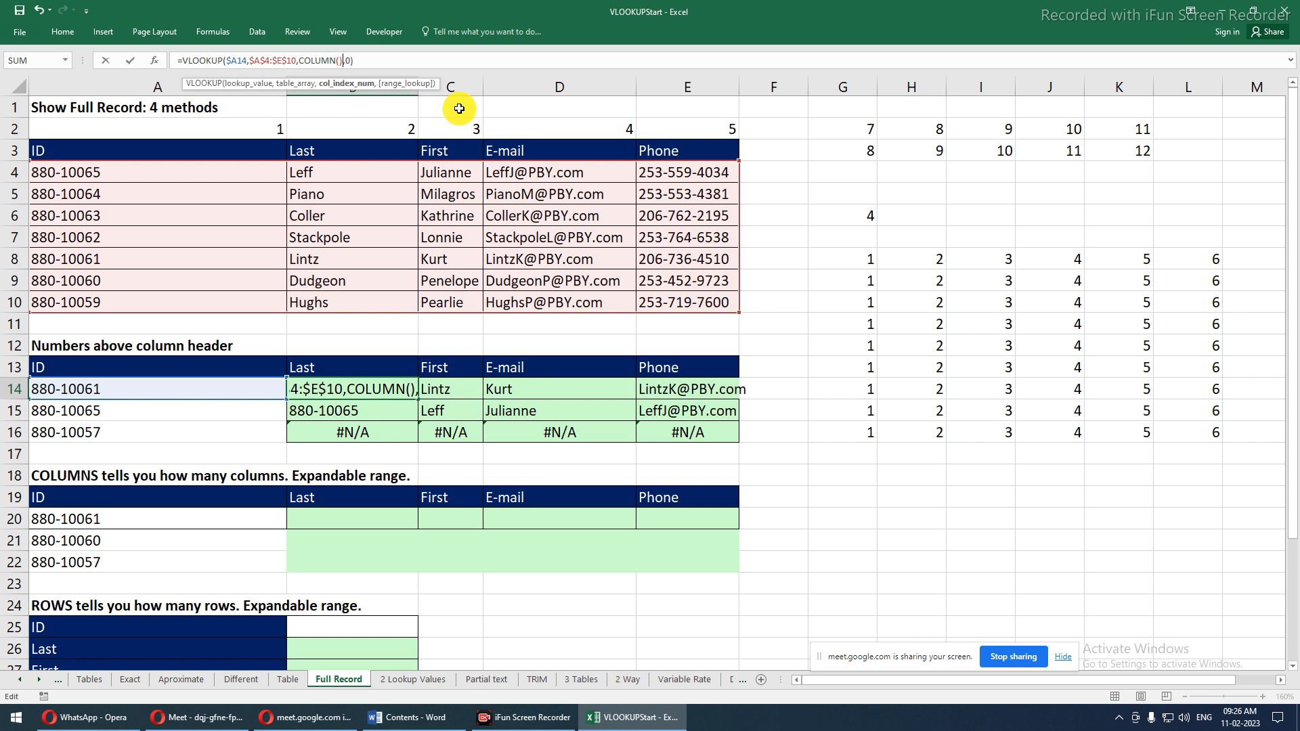
click(342, 108)
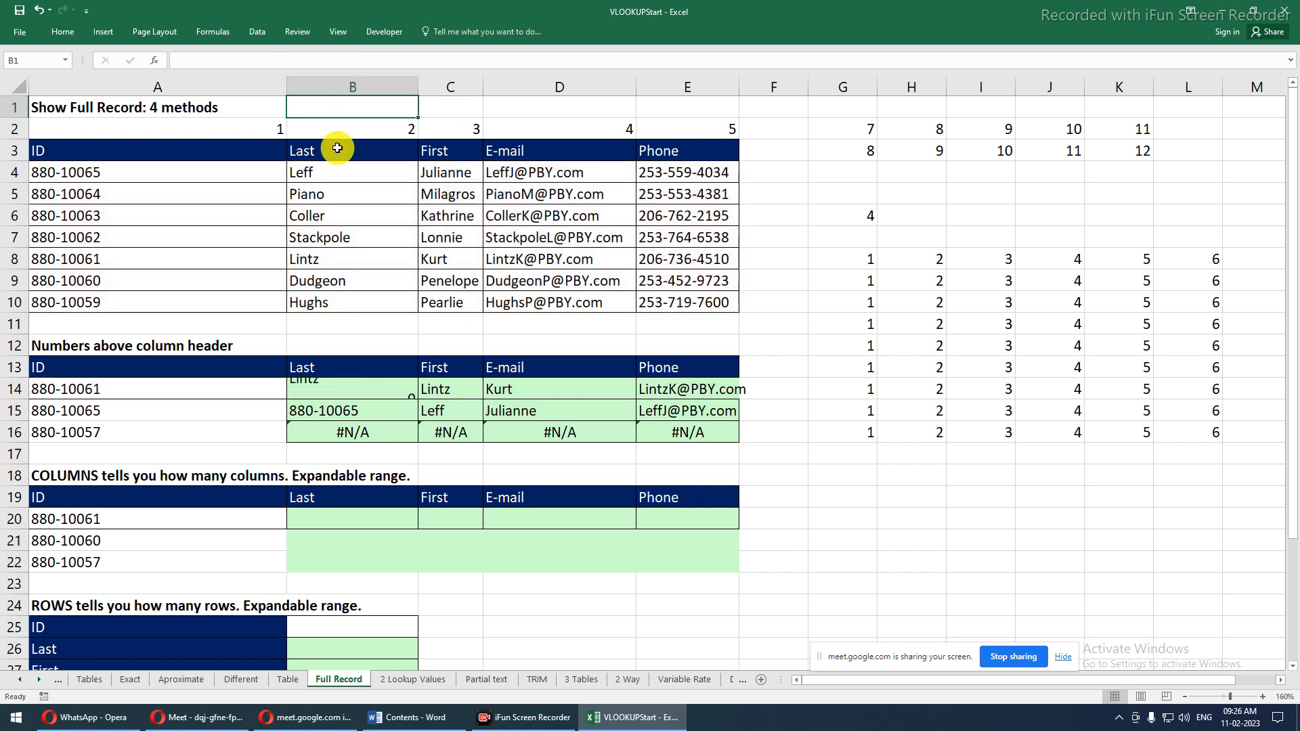
Check the empty COLUMN argument in B14, keep the formula, and fill it across and down to E16
click(350, 392)
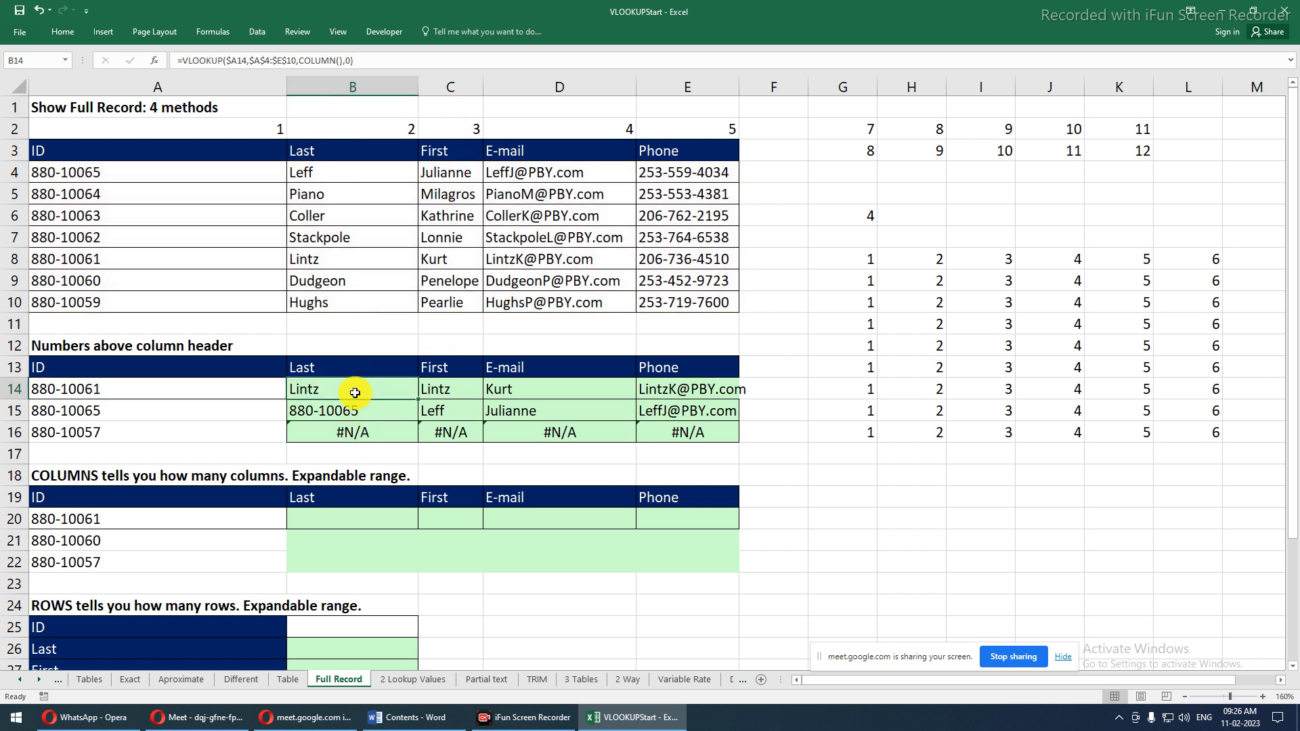
click(339, 61)
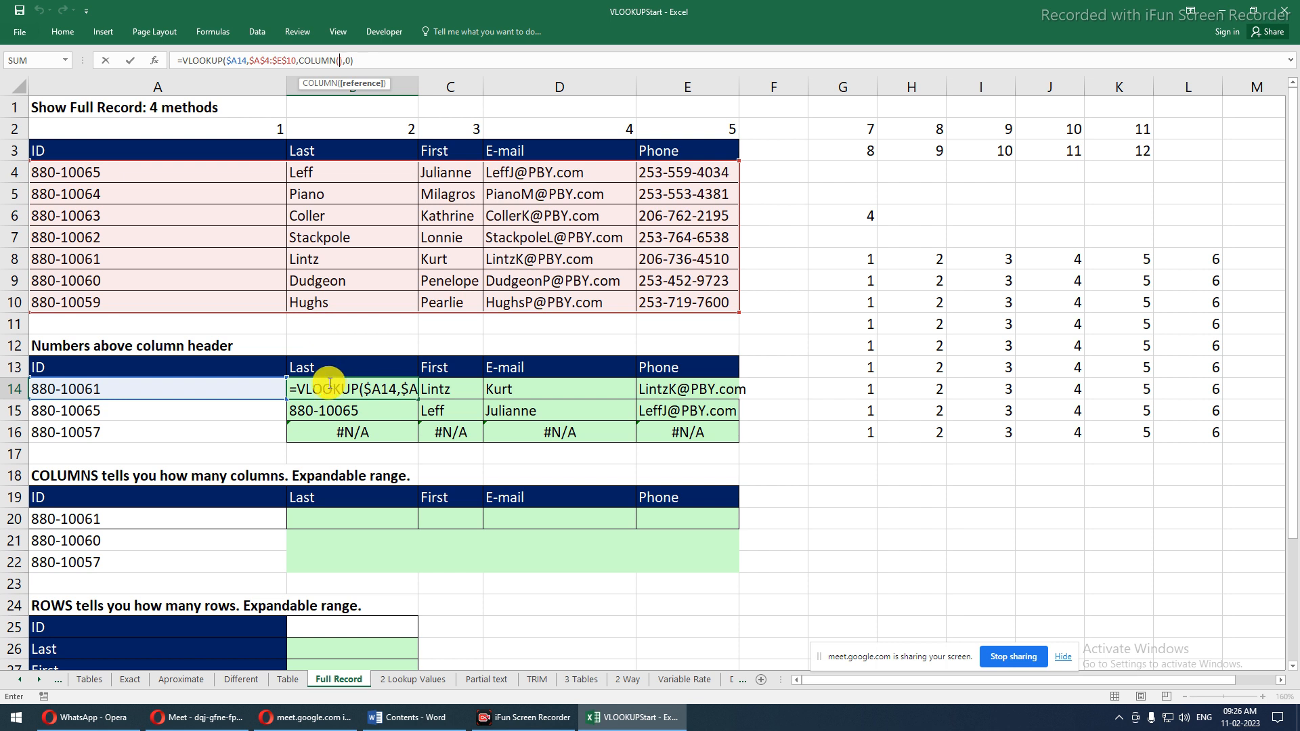
key(Return)
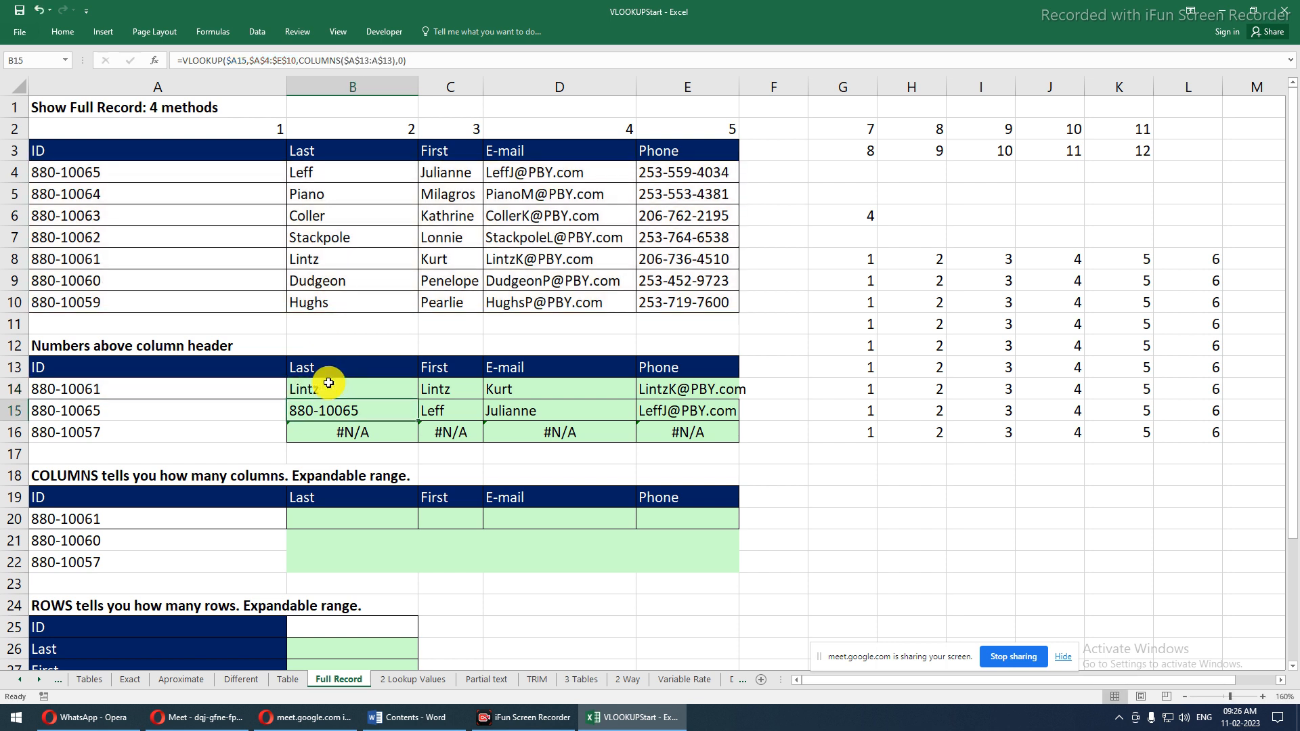
click(328, 383)
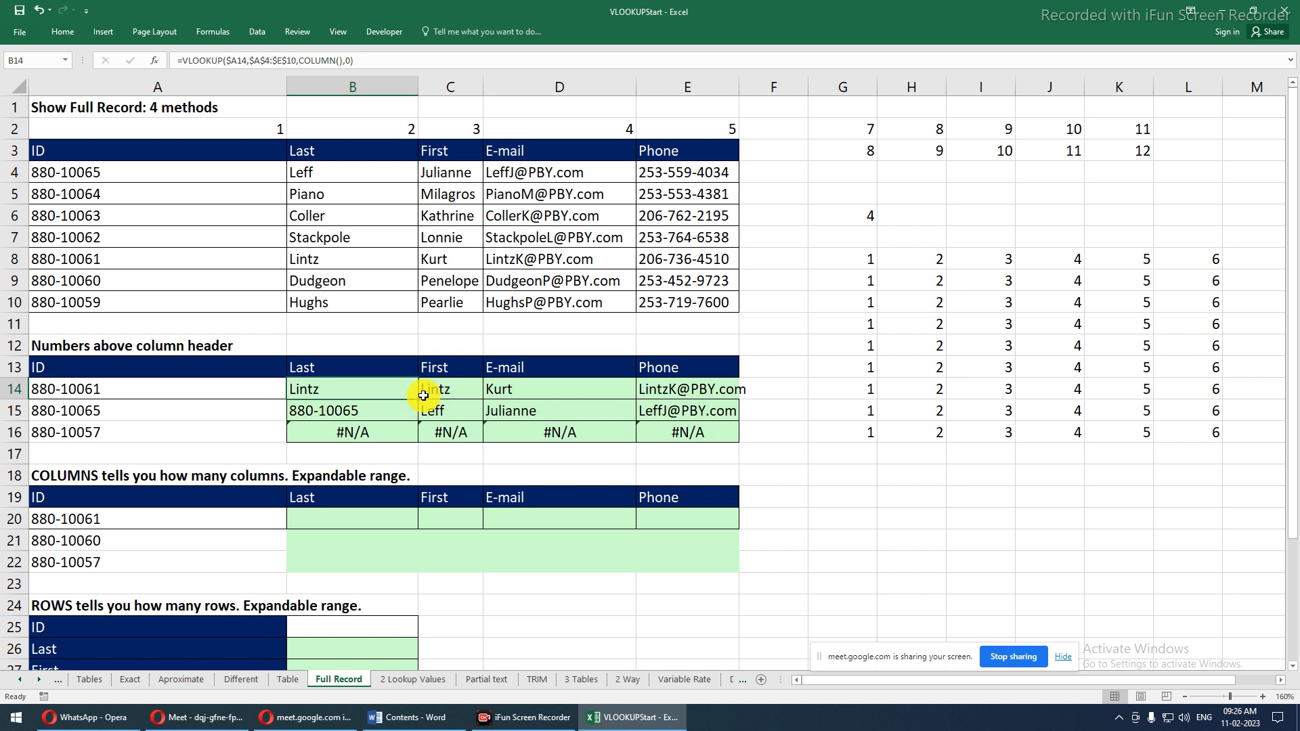
drag(420, 403, 739, 444)
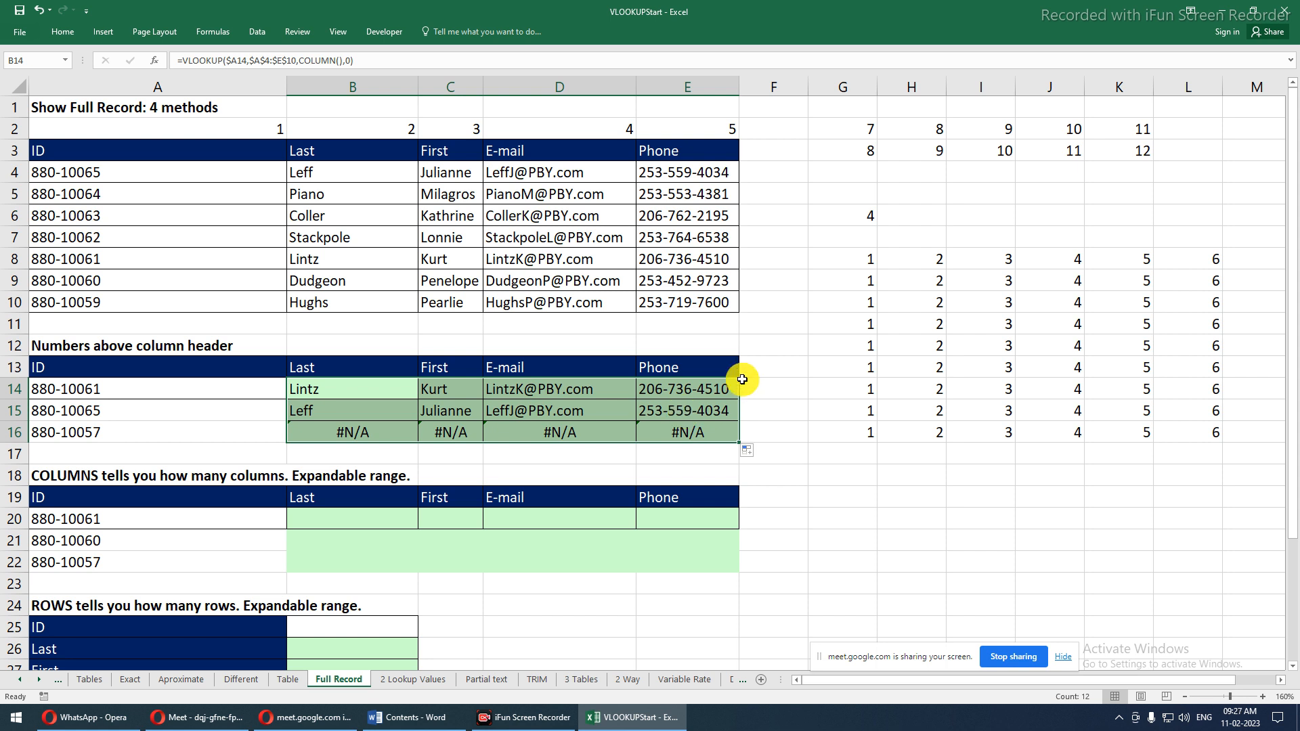
Copy the source table A3:E10 and paste it near the sheet's last columns, starting at XEO6
drag(47, 151, 690, 306)
key(ctrl+c)
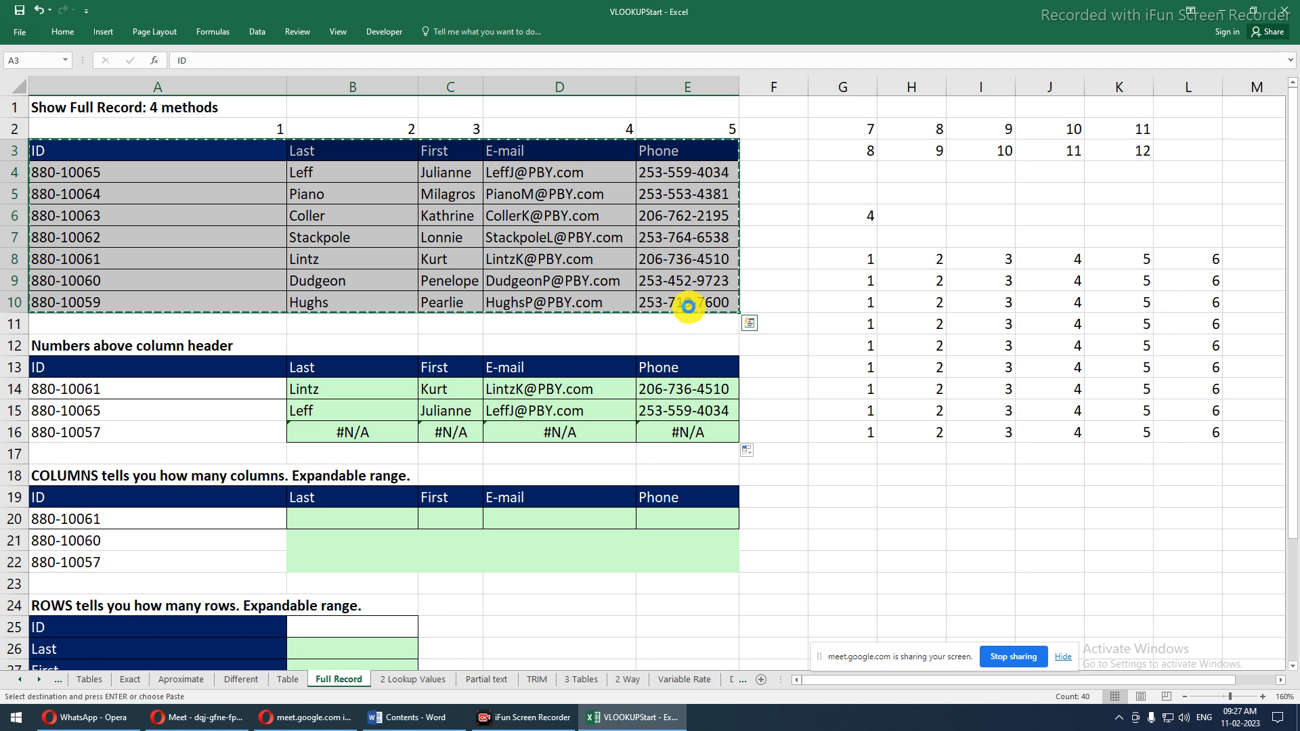
click(889, 177)
key(ctrl+Right)
key(Left)
key(Left)
key(Left)
key(Left)
key(Left)
key(Left)
key(Left)
key(Left)
key(Left)
key(Left)
key(Left)
key(Left)
key(Left)
key(Left)
key(Left)
key(Down)
key(Down)
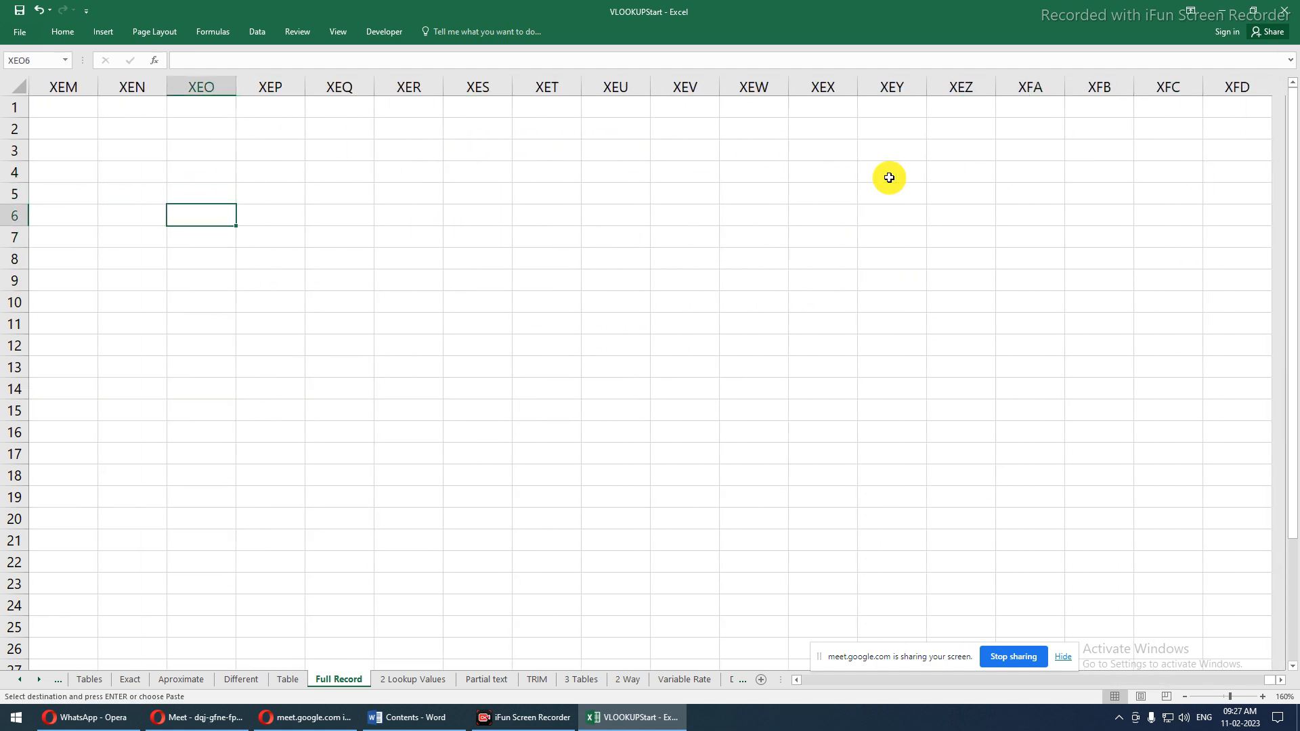
key(ctrl+v)
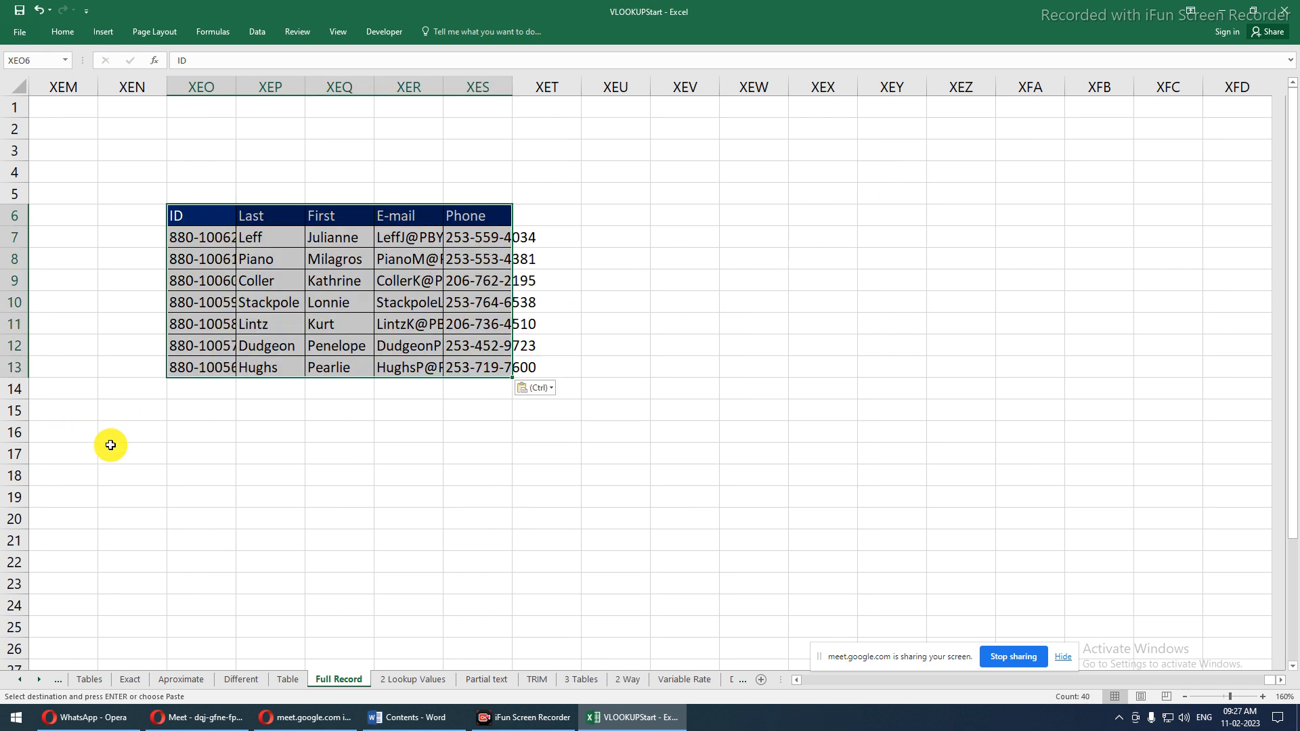
drag(233, 440, 241, 446)
click(259, 245)
drag(259, 245, 262, 282)
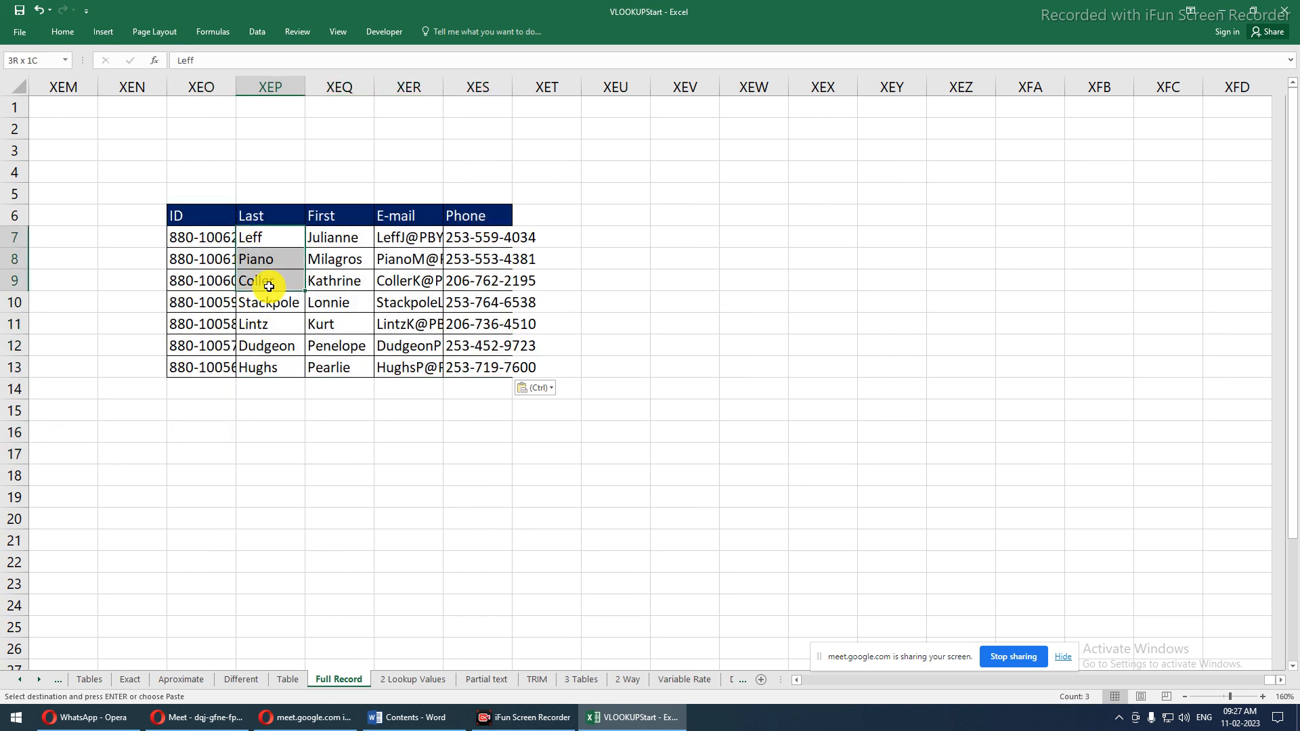
click(262, 230)
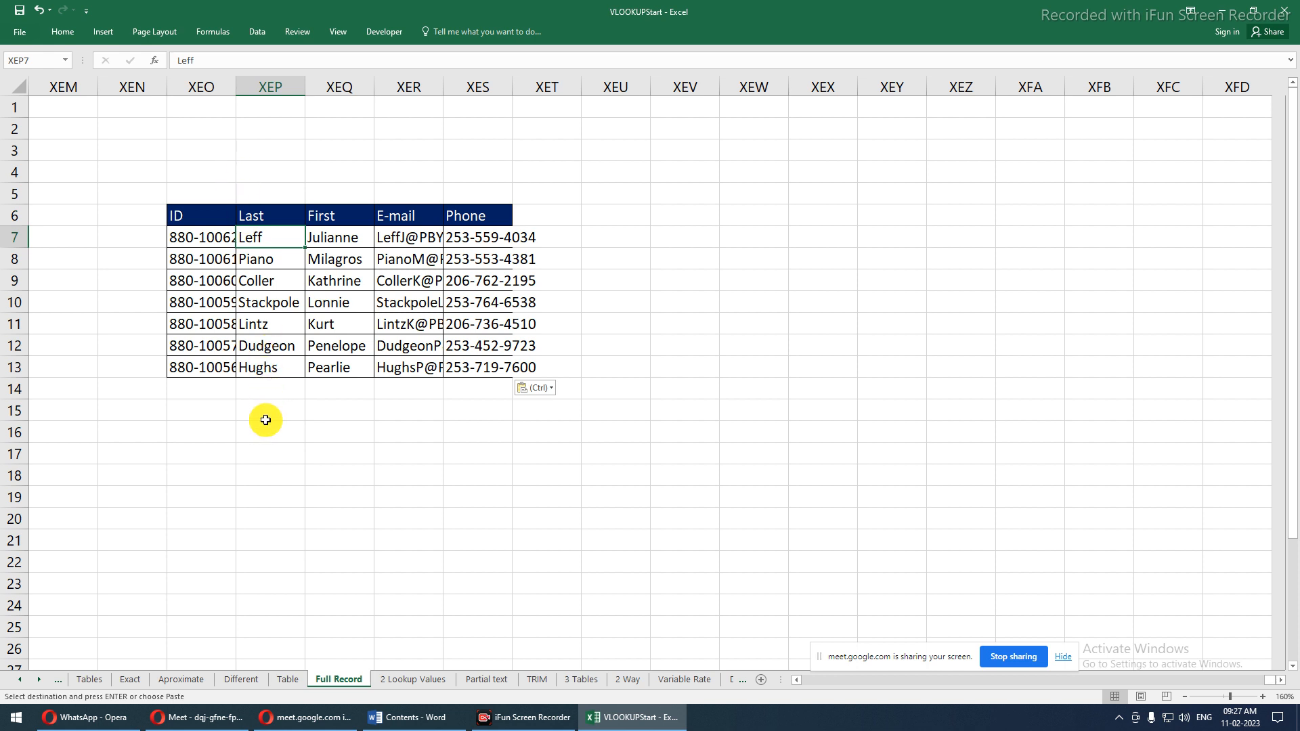
Enter =COLUMN(XEP6) in cell XEP15 below the pasted table, referencing its Last header
click(266, 417)
text(colum)
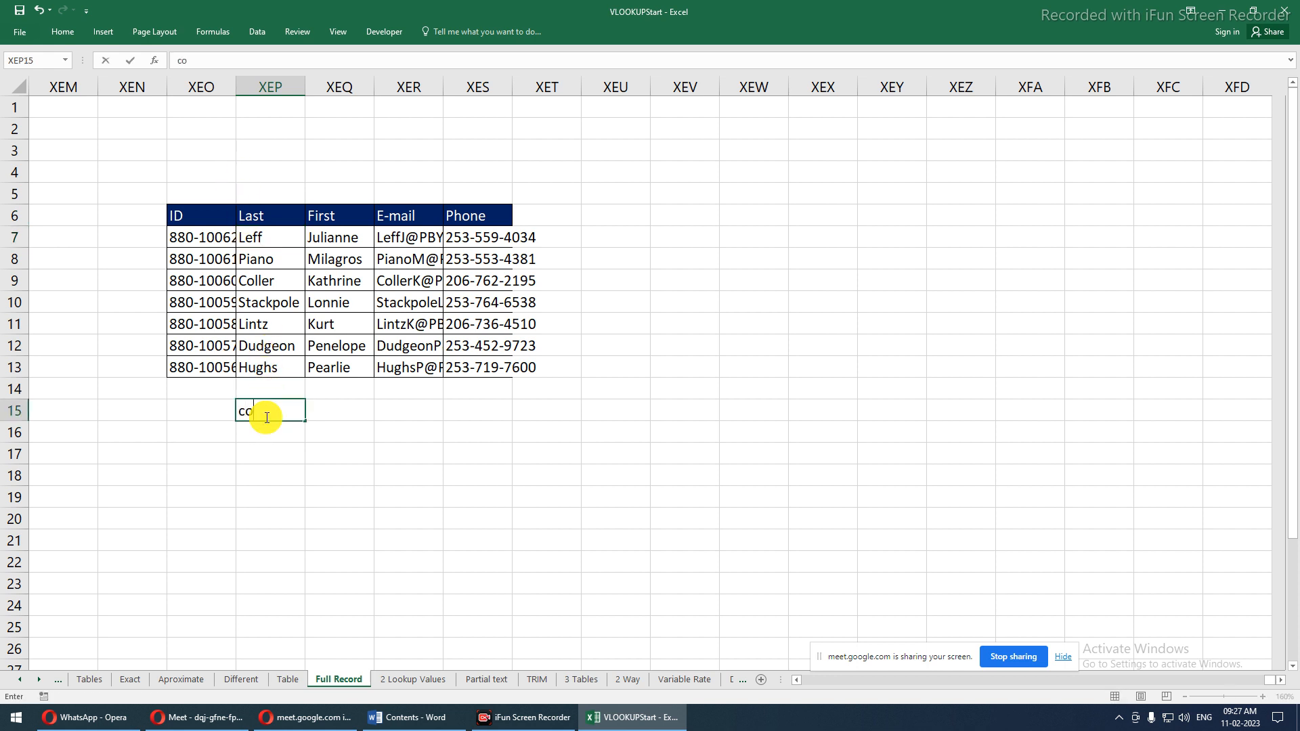
key(BackSpace)
key(BackSpace)
key(BackSpace)
key(BackSpace)
key(BackSpace)
text(=colu)
key(Tab)
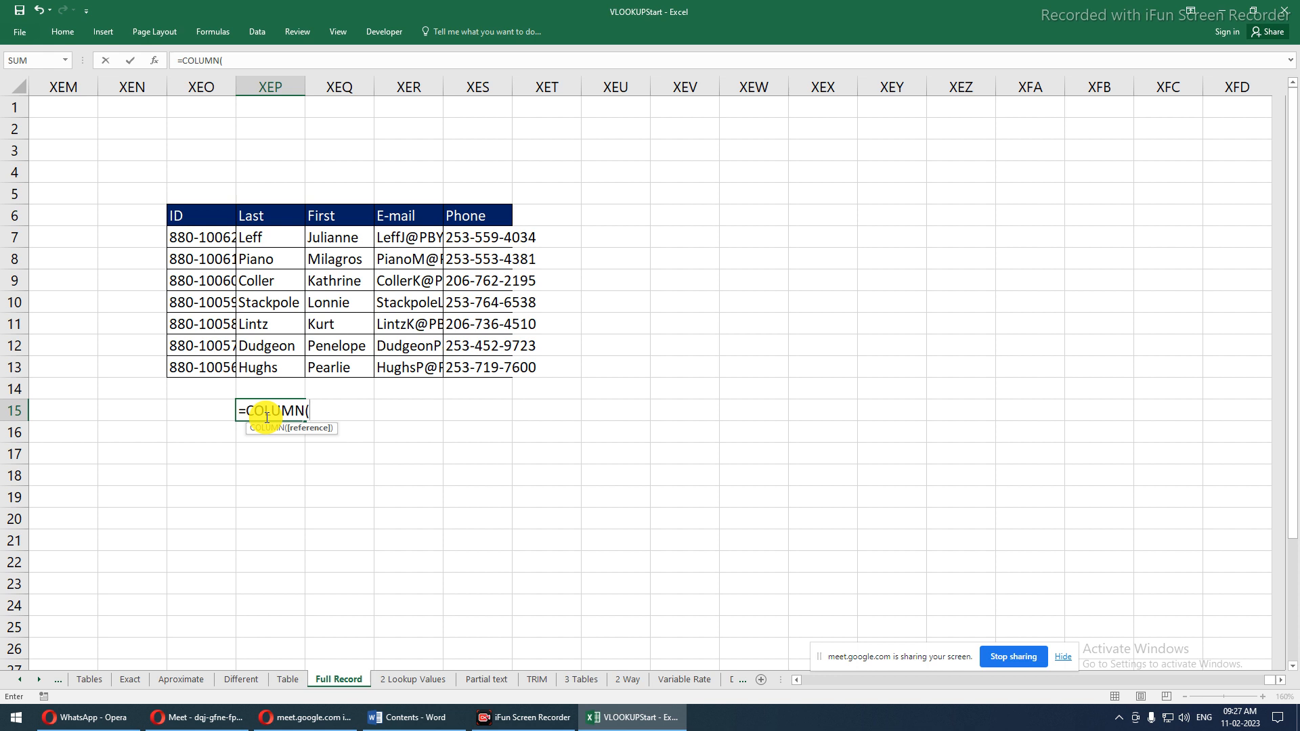
click(259, 213)
key(Return)
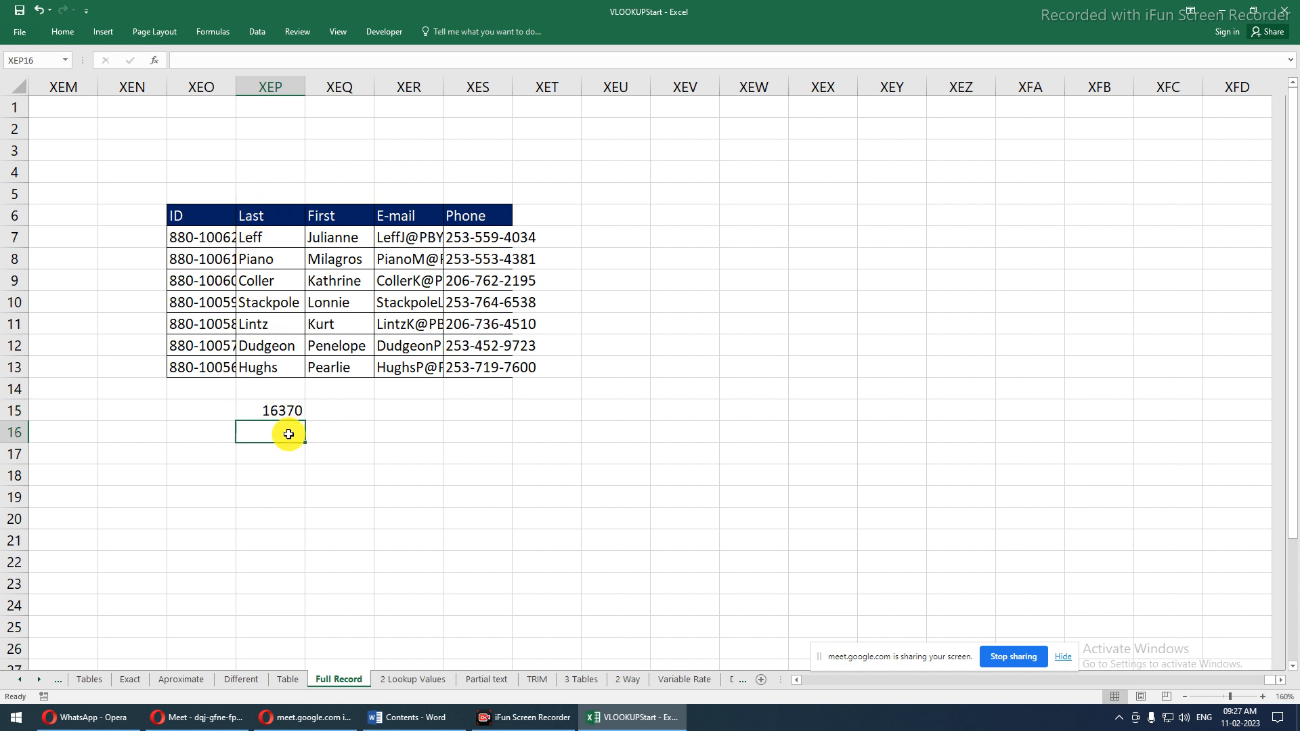
Remove the XEP6 reference from the formula in XEP15 so it reads =COLUMN()
click(282, 404)
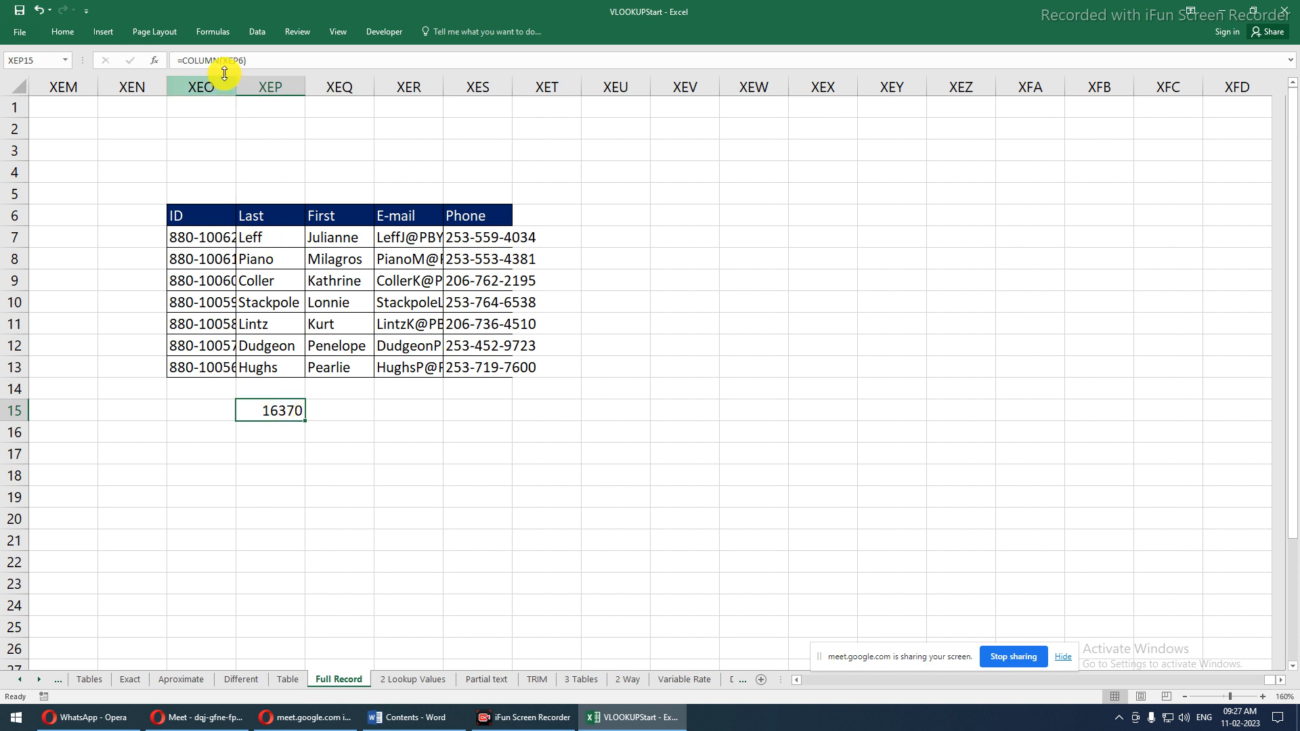
drag(227, 60, 250, 62)
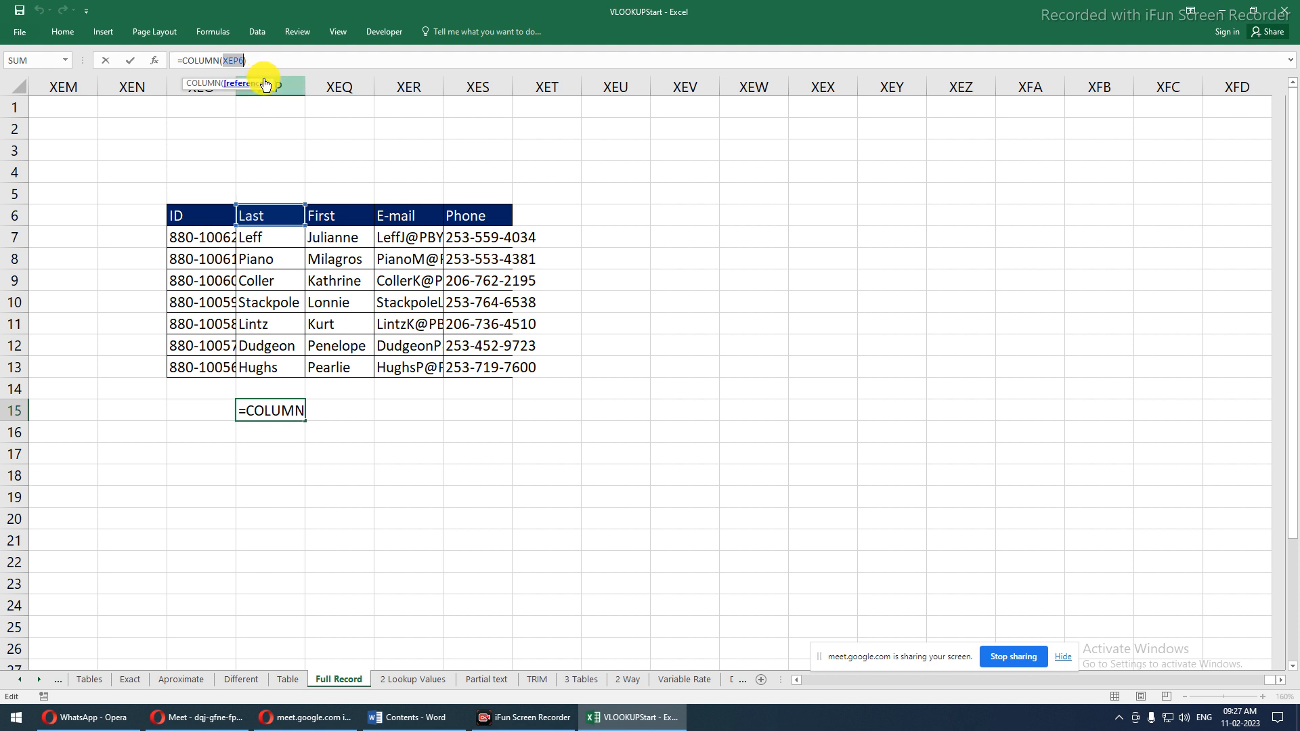
key(BackSpace)
key(Return)
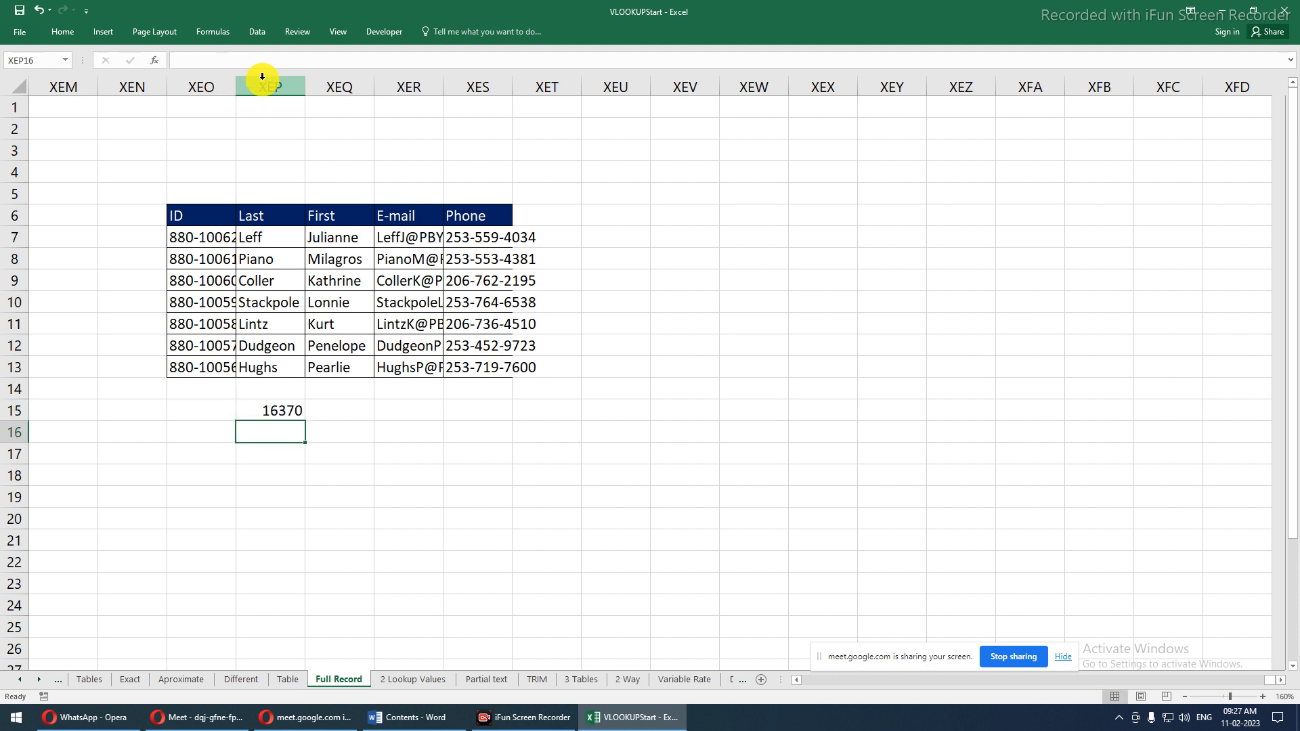
key(Up)
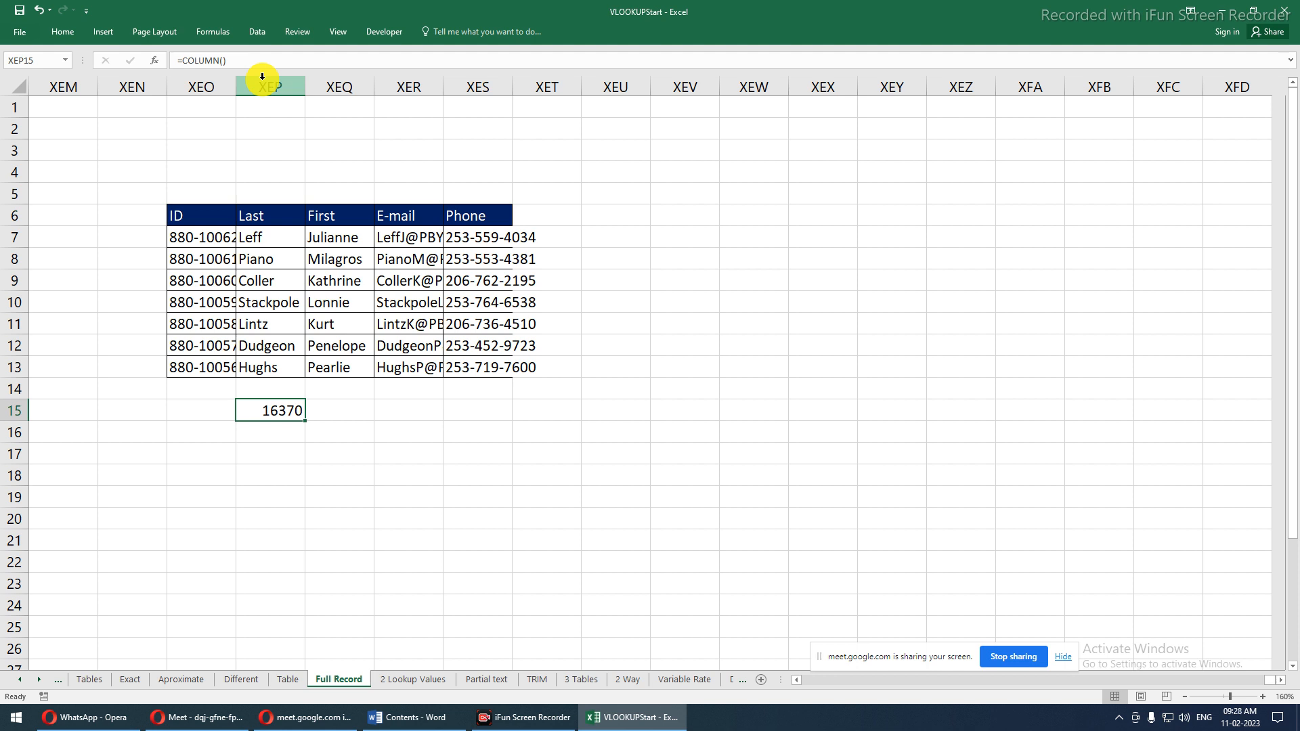
drag(129, 193, 546, 427)
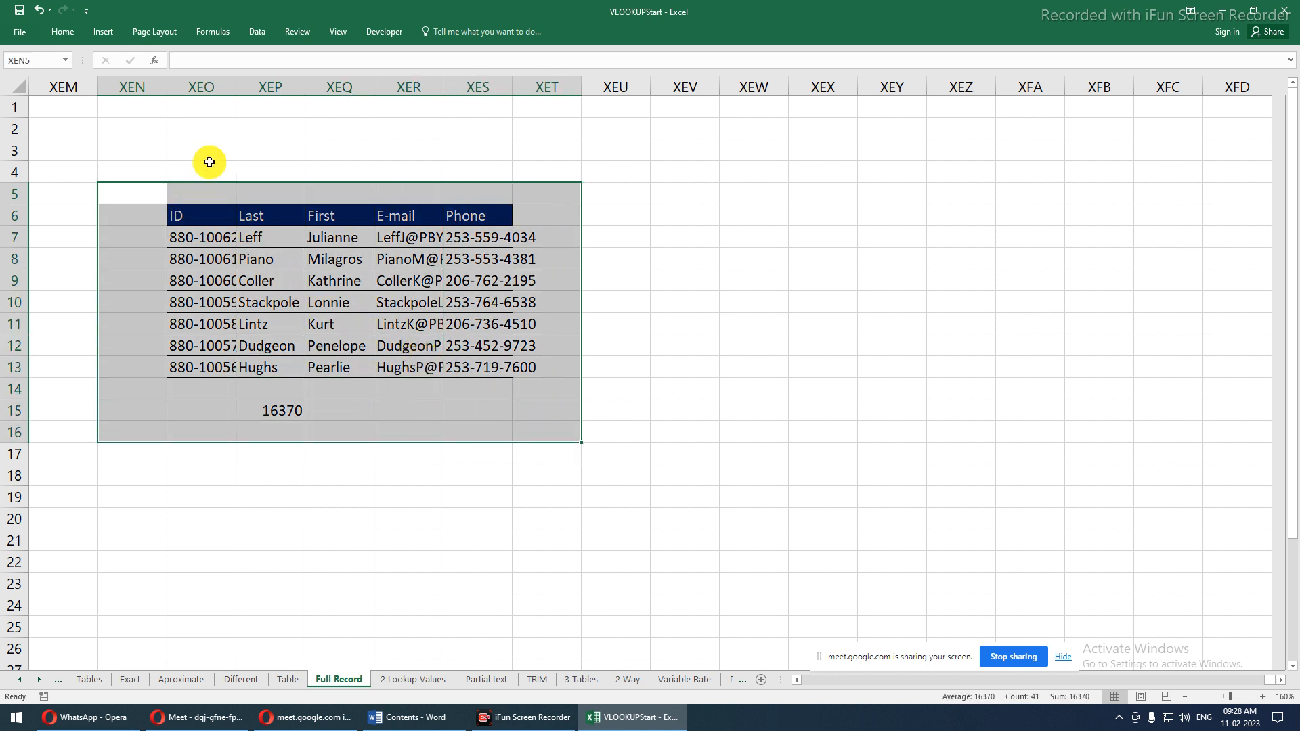
click(204, 173)
mouse_move(204, 173)
mouse_down()
mouse_move(238, 171)
mouse_move(220, 173)
mouse_up()
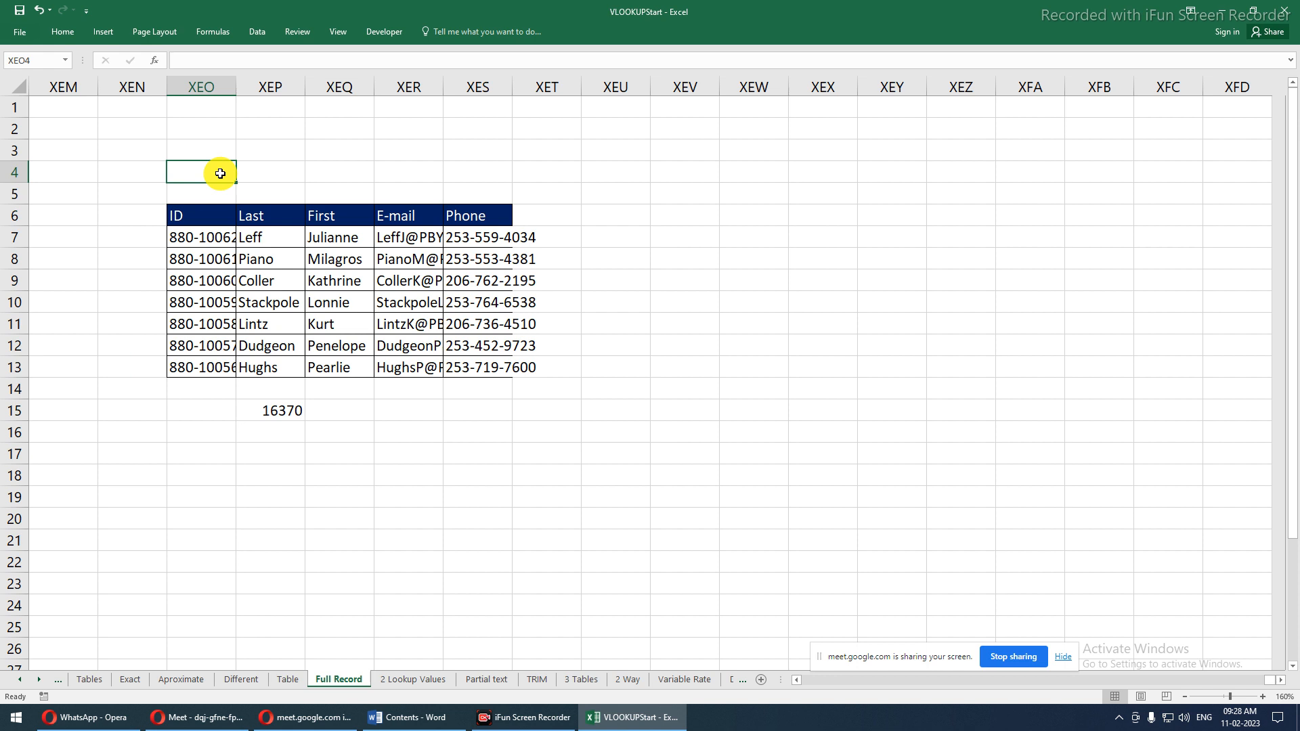
drag(256, 213, 487, 221)
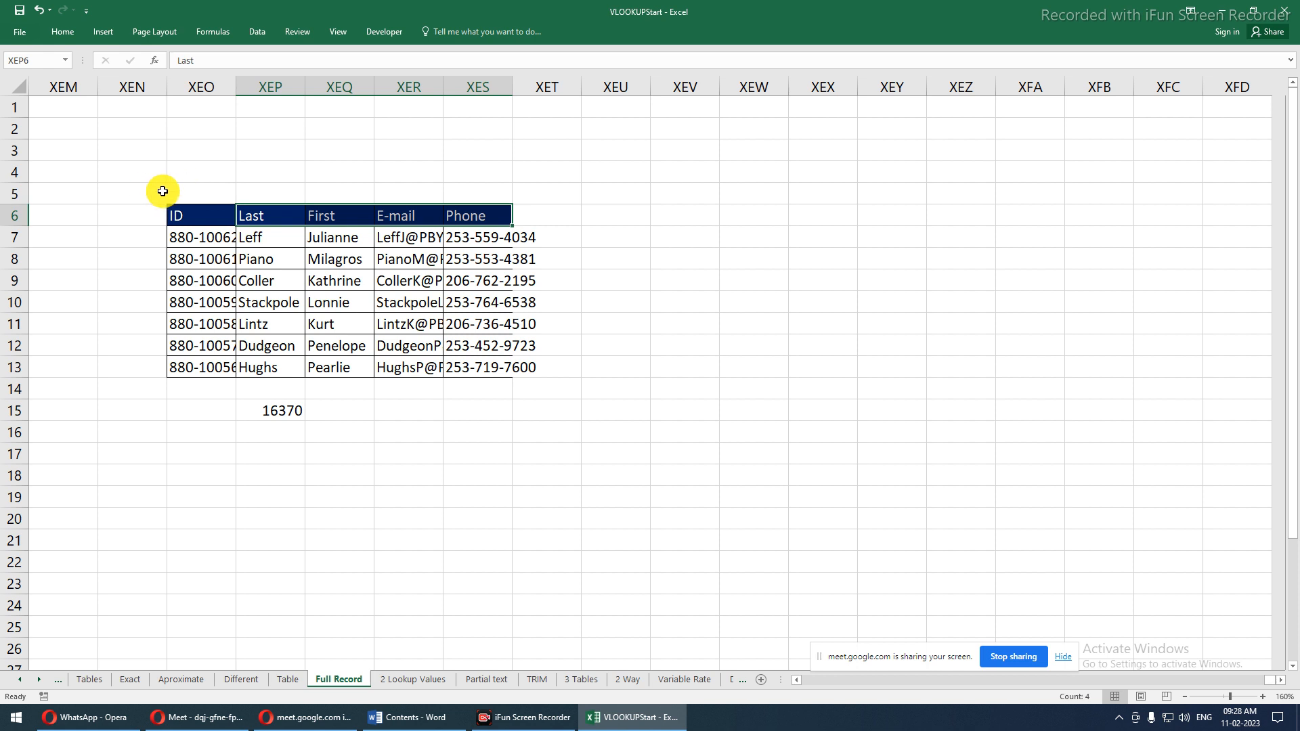
drag(157, 191, 625, 424)
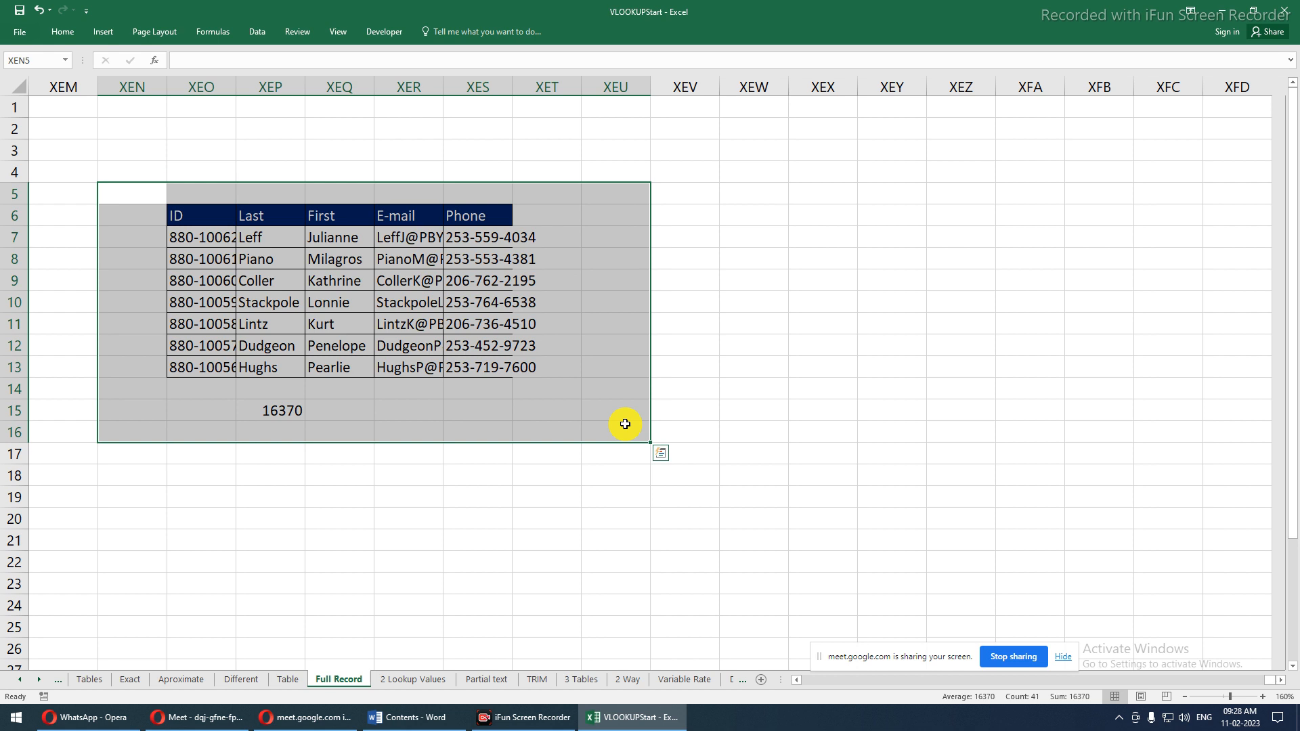
Enter =COLUMNS(XEP1) in cell XEP3 above the pasted table and fill it across to XEU3
click(276, 147)
text(=columns)
key(Tab)
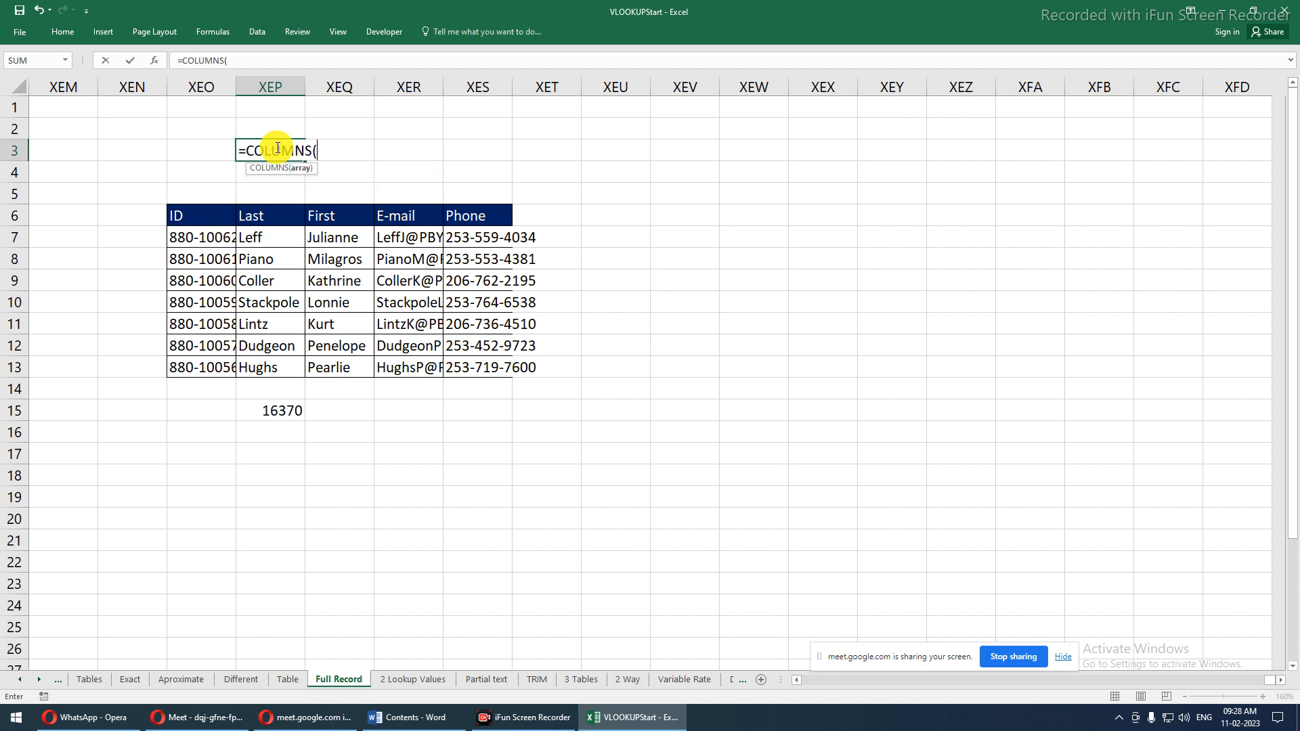
click(289, 104)
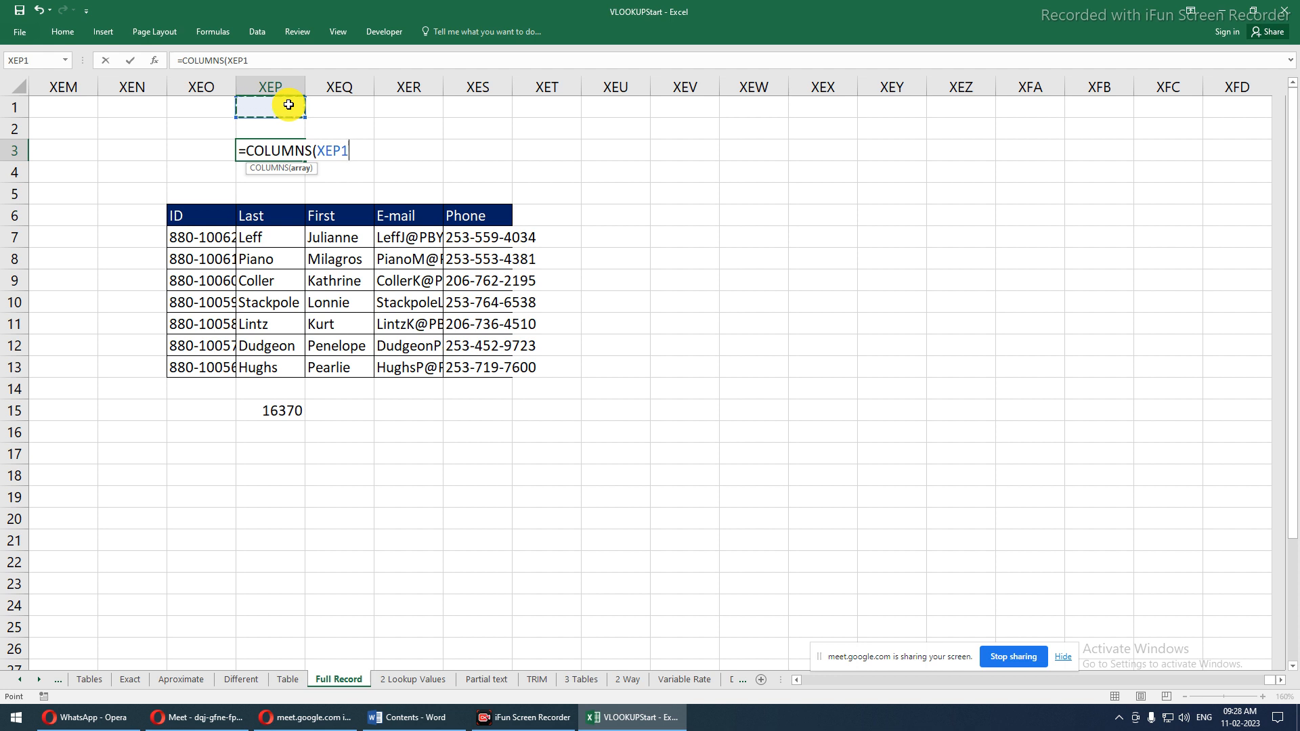
key(Return)
key(Up)
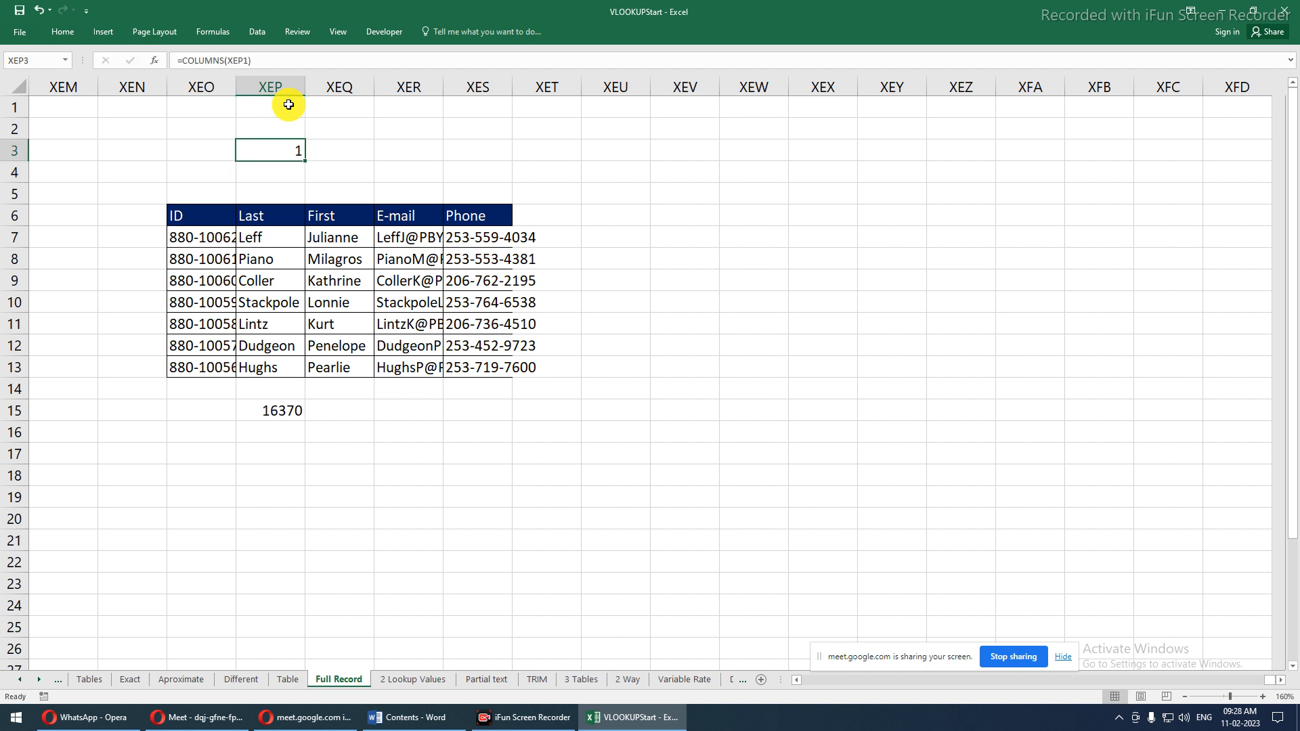
drag(304, 161, 646, 142)
Change the formula in XEP3 to the expandable range =COLUMNS($XEP$1:XEP$1) and fill it across to XEU3
click(276, 152)
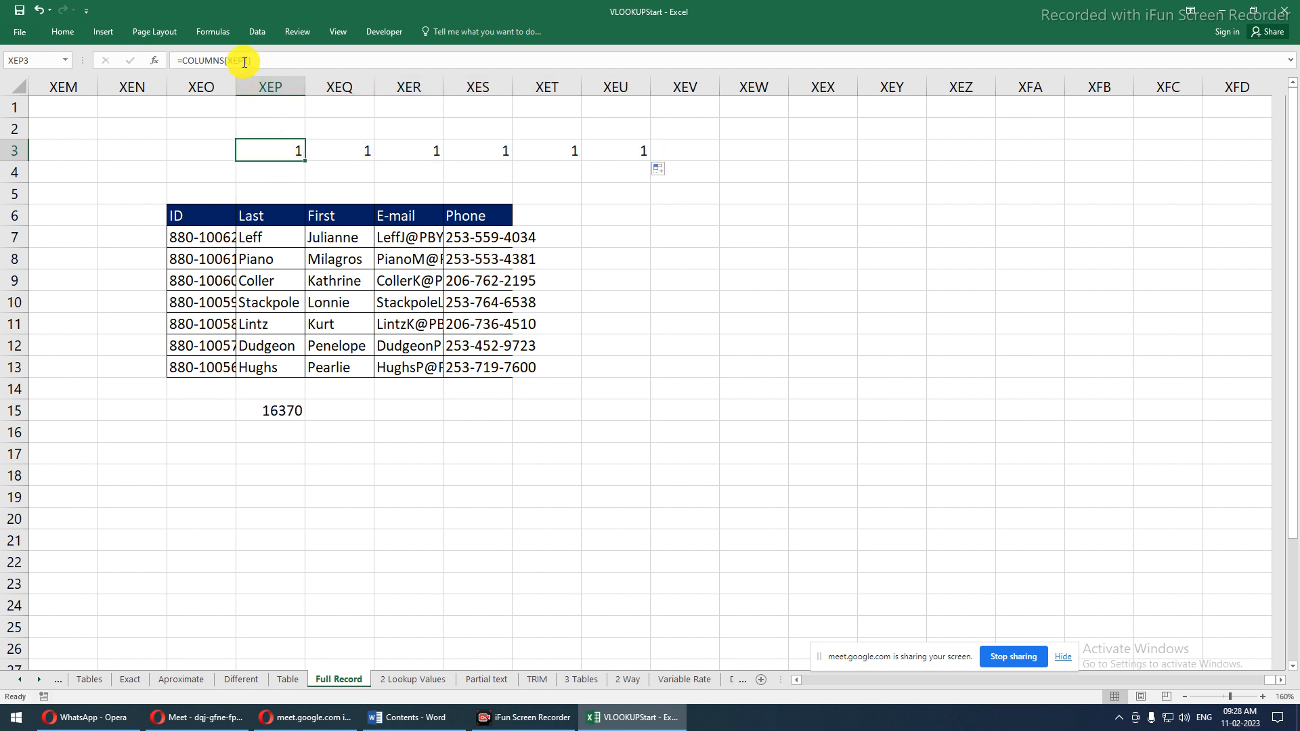
click(244, 62)
text(:)
click(288, 106)
click(238, 61)
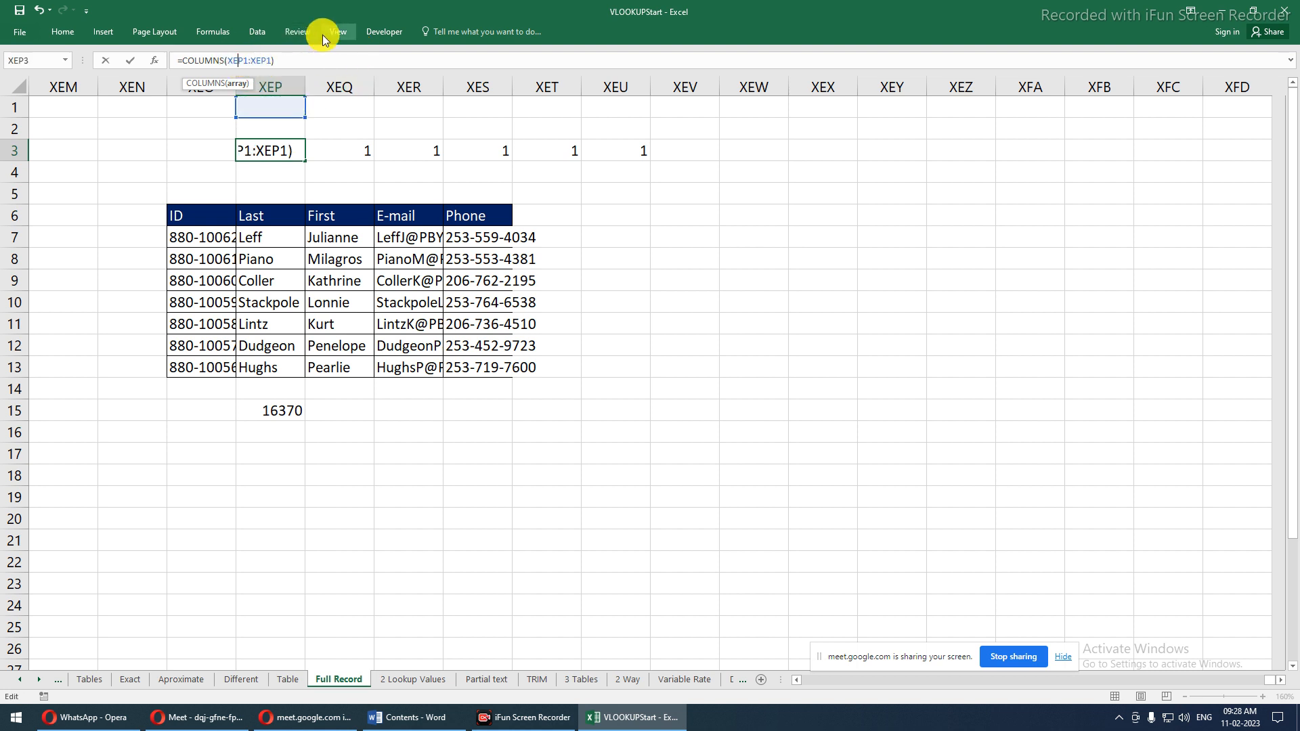
key(F4)
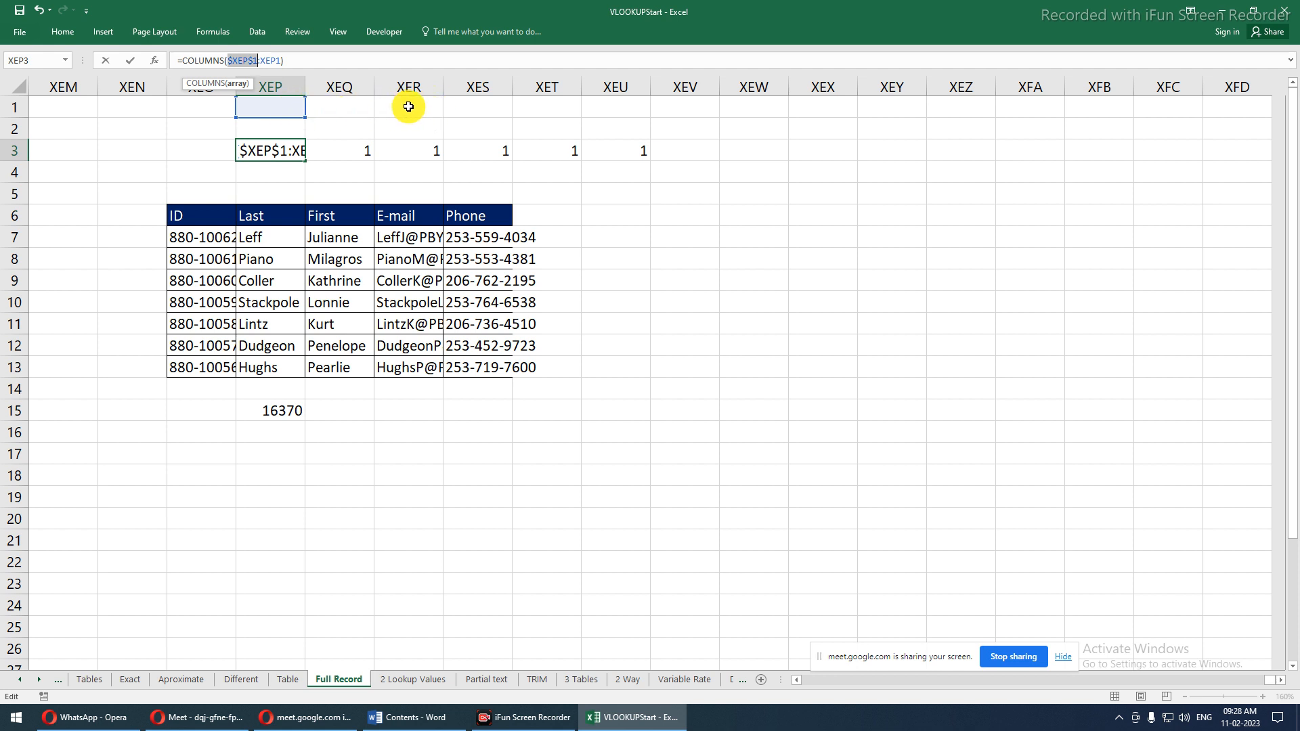
click(276, 60)
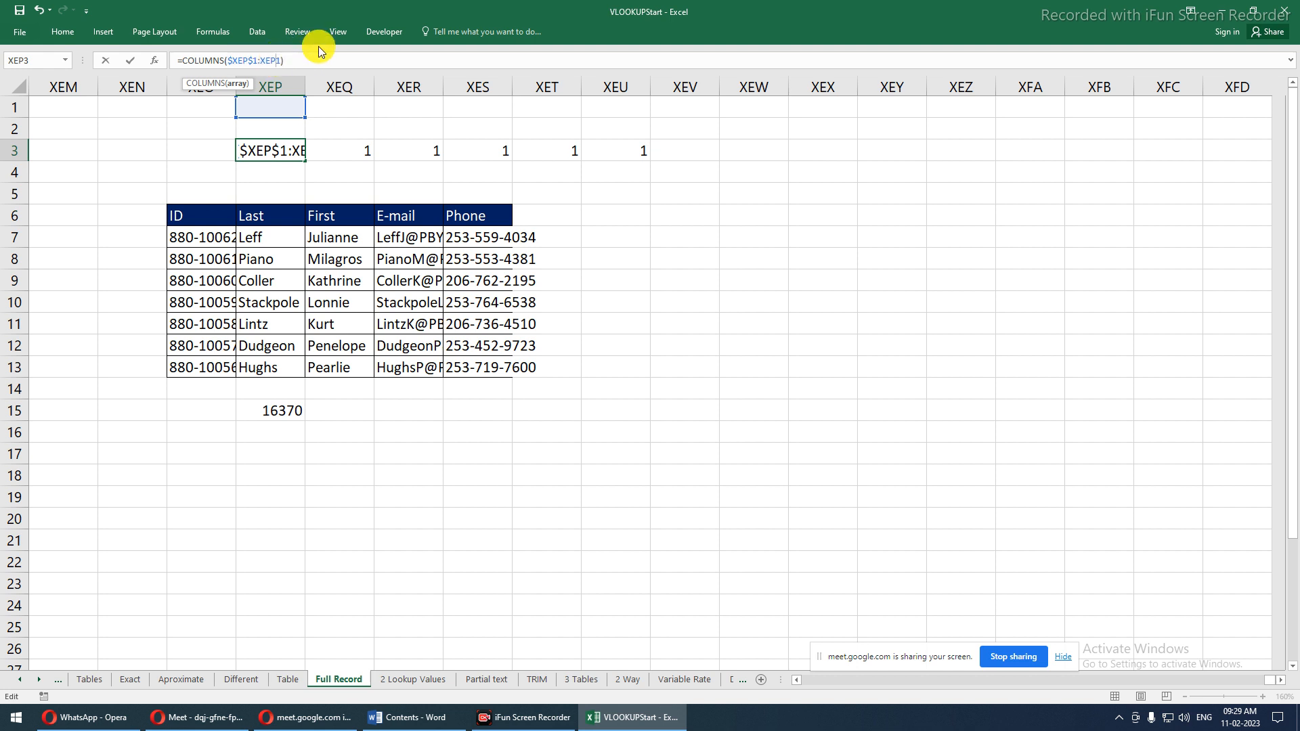
key(Right)
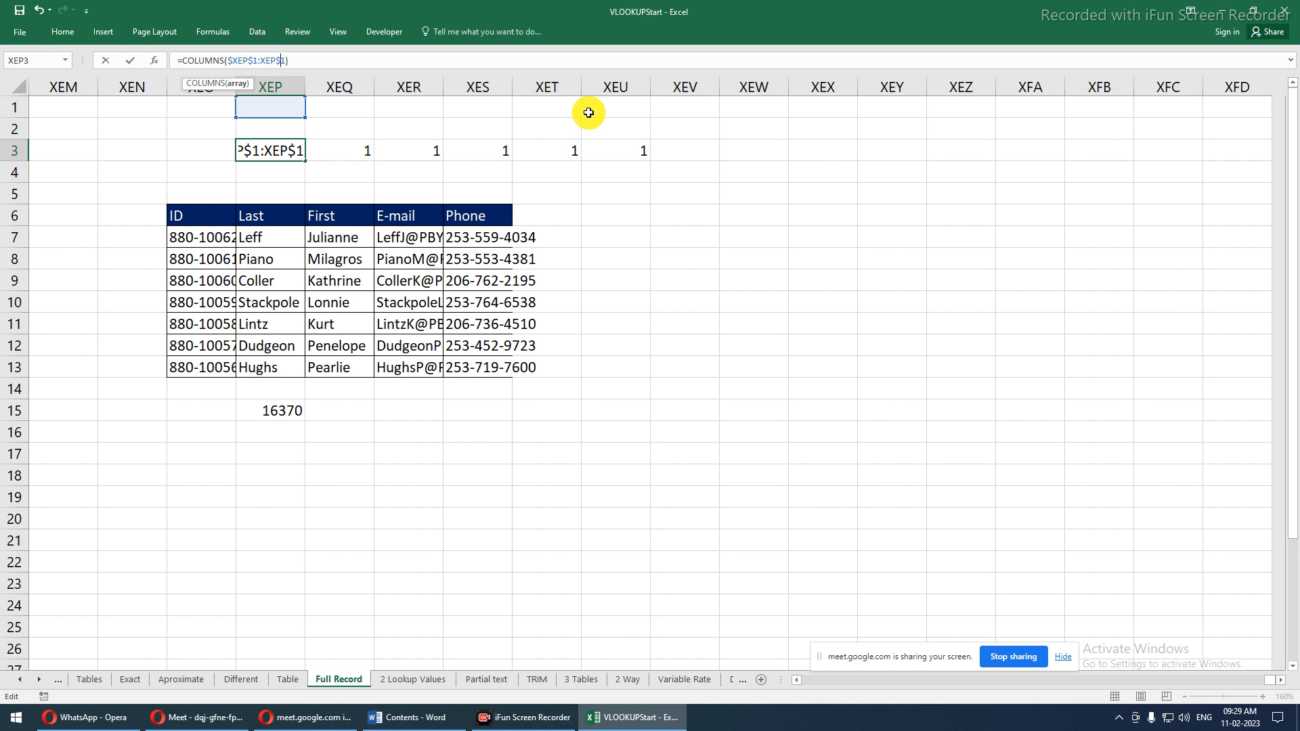
key(Return)
key(Up)
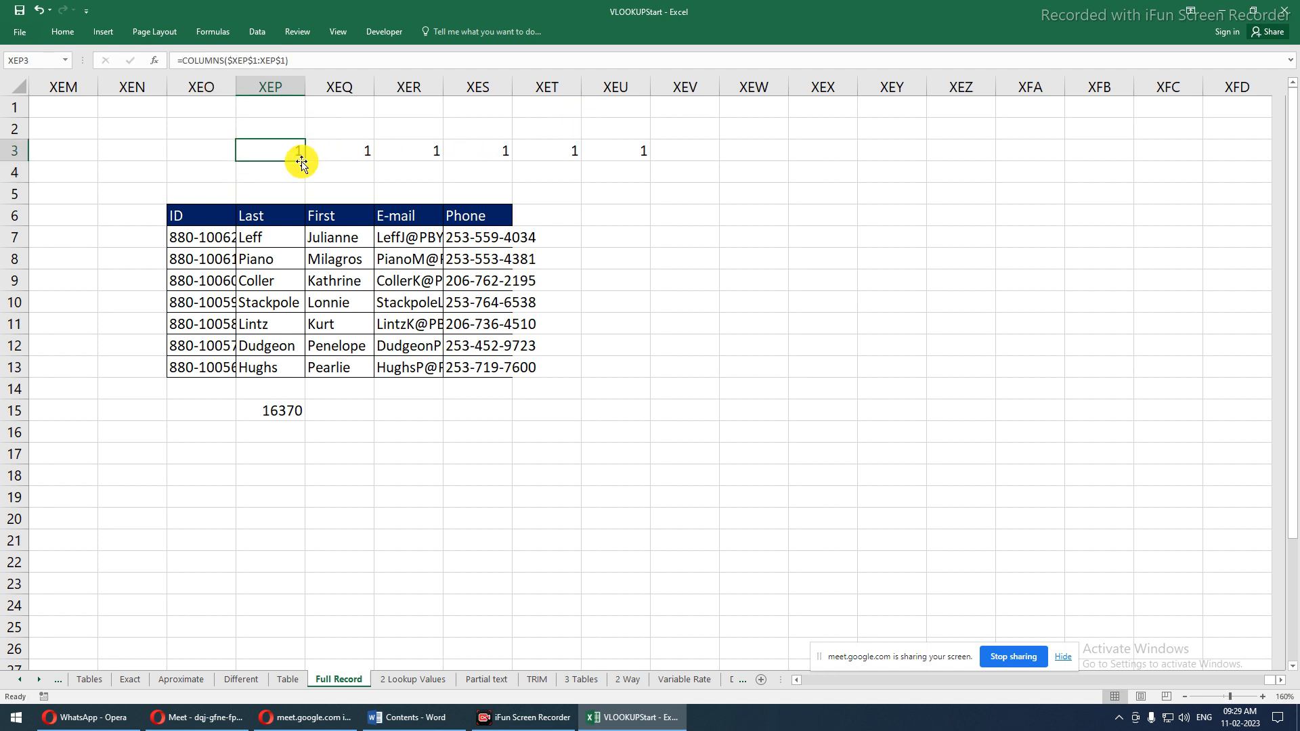
drag(305, 163, 640, 150)
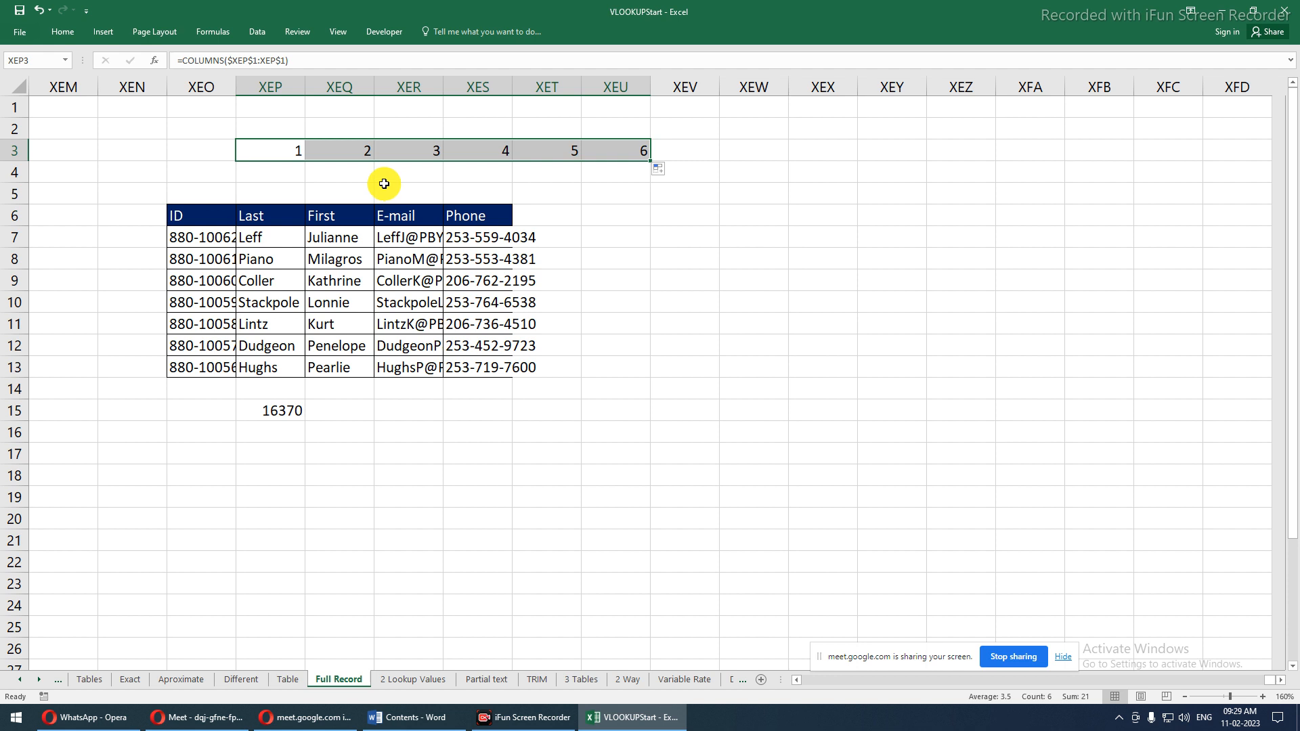
Examine the expandable-range COLUMNS formula in XEQ3 without changing it
click(337, 170)
drag(145, 151, 760, 420)
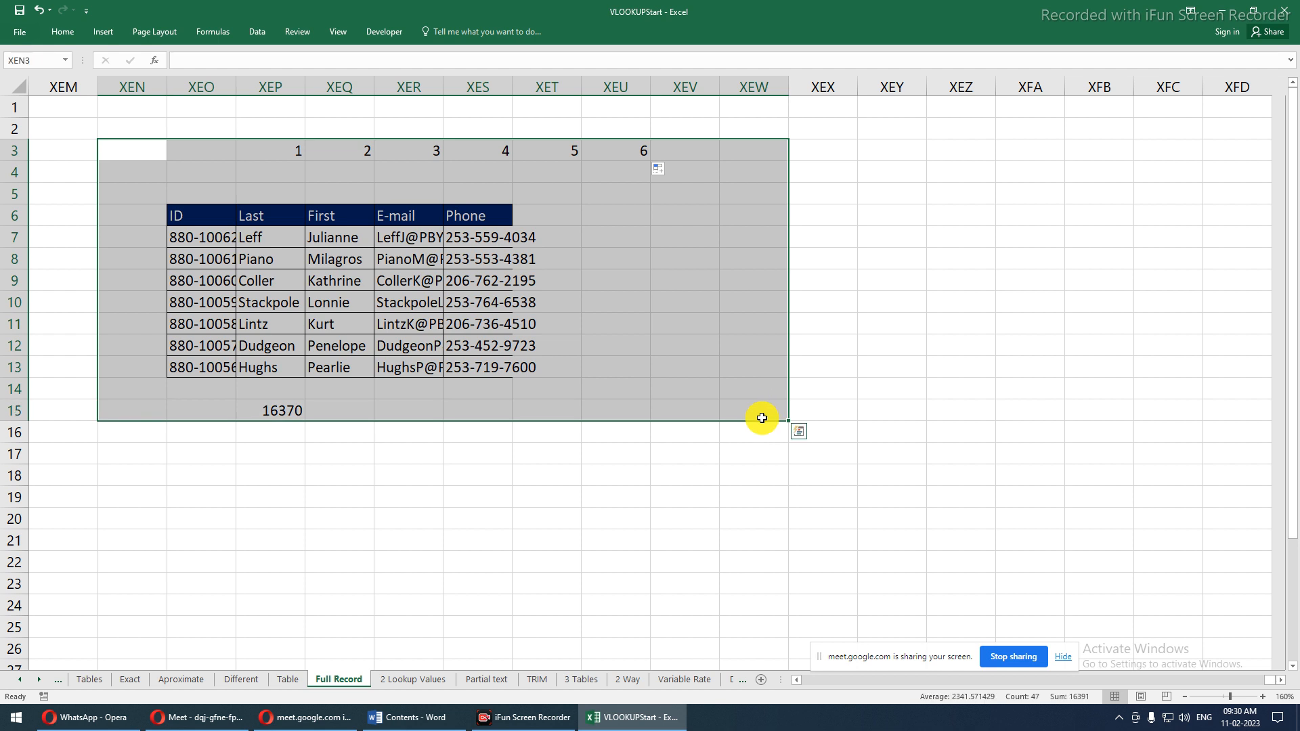
click(349, 152)
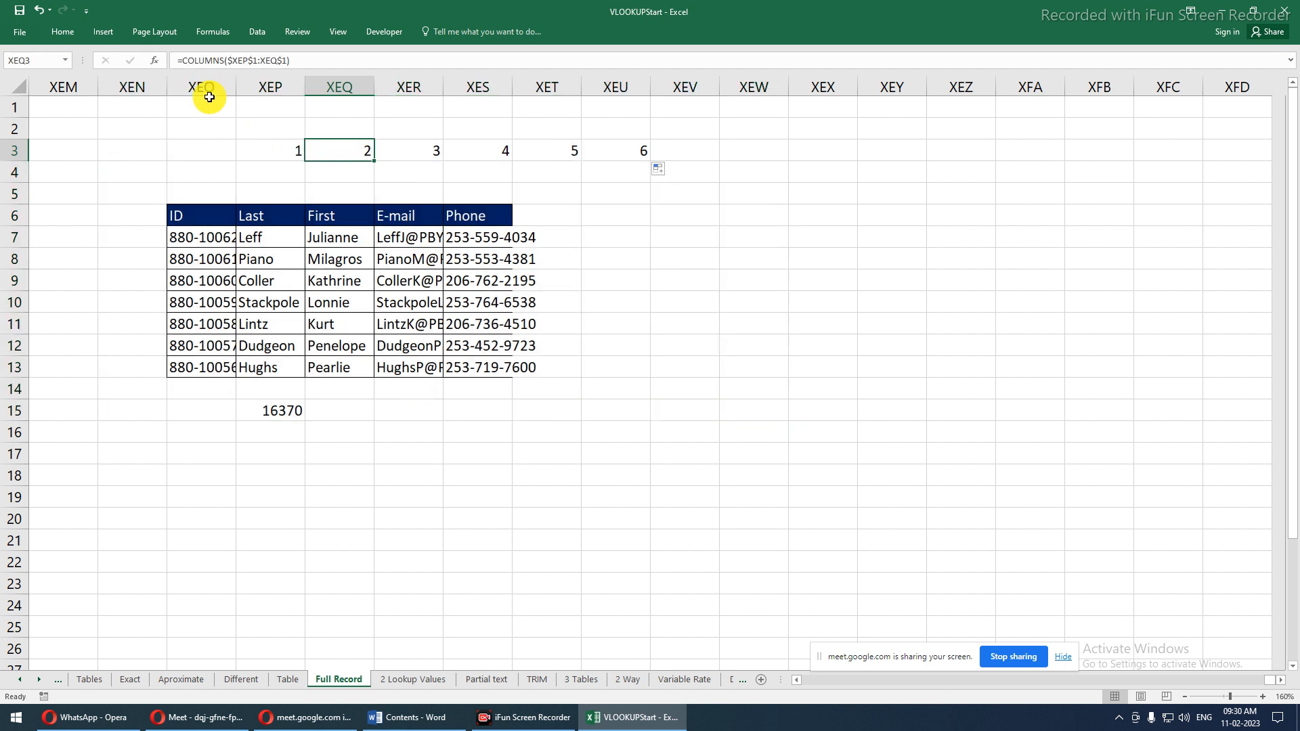
click(183, 61)
drag(183, 63, 340, 64)
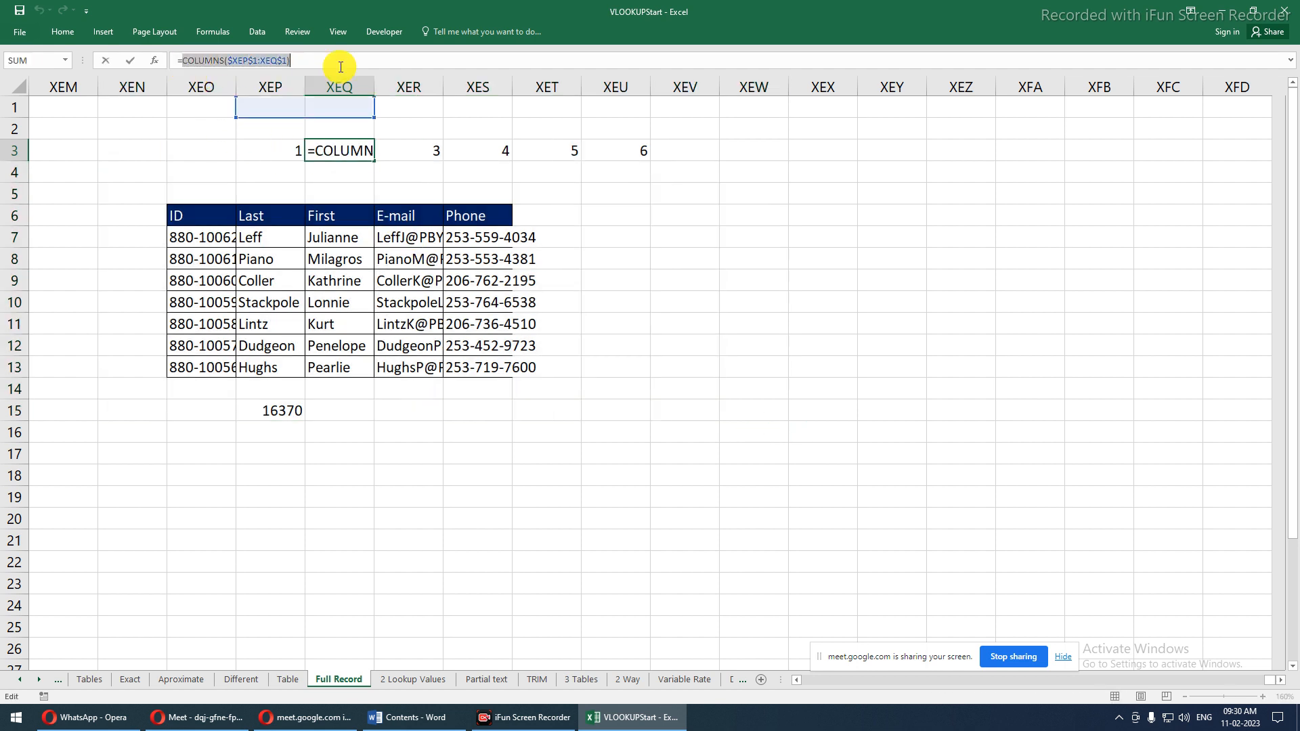
key(Escape)
Clear the contents of XEN3:XEW15 and return to the VLOOKUP formula in B14
drag(145, 149, 782, 411)
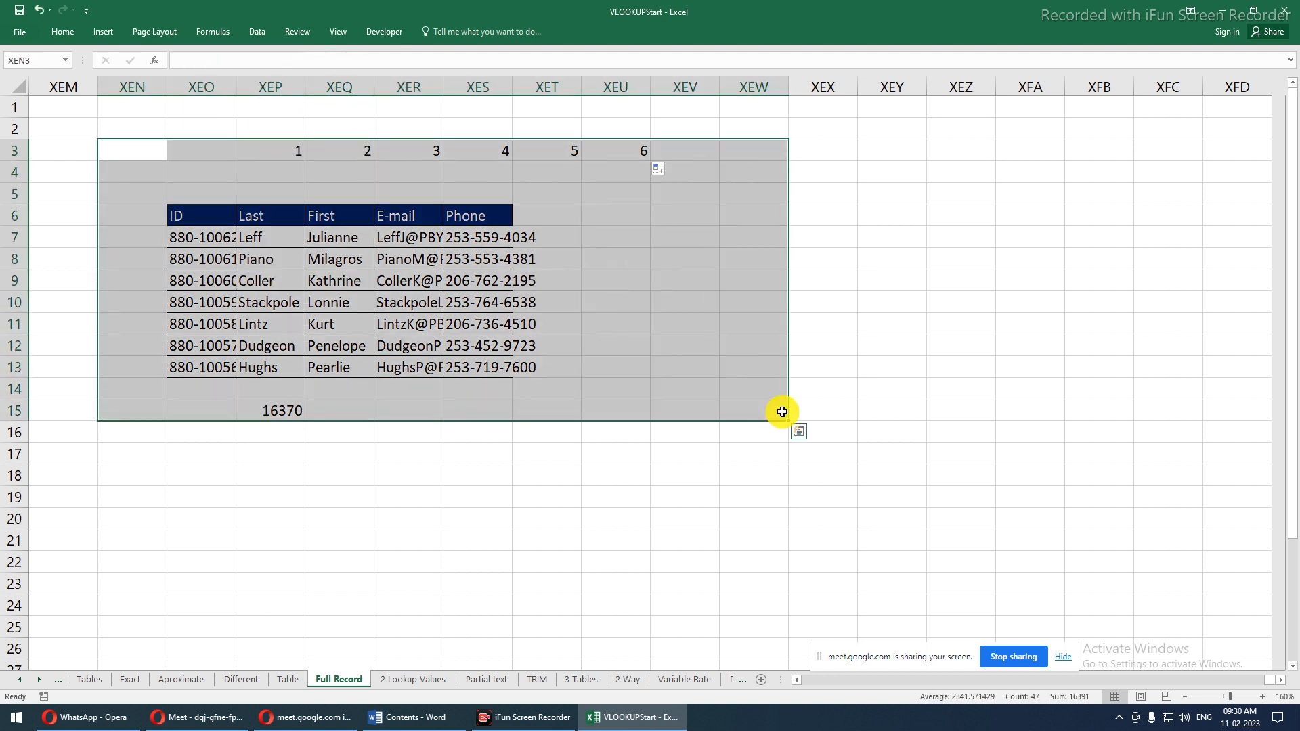
key(Delete)
key(ctrl+Home)
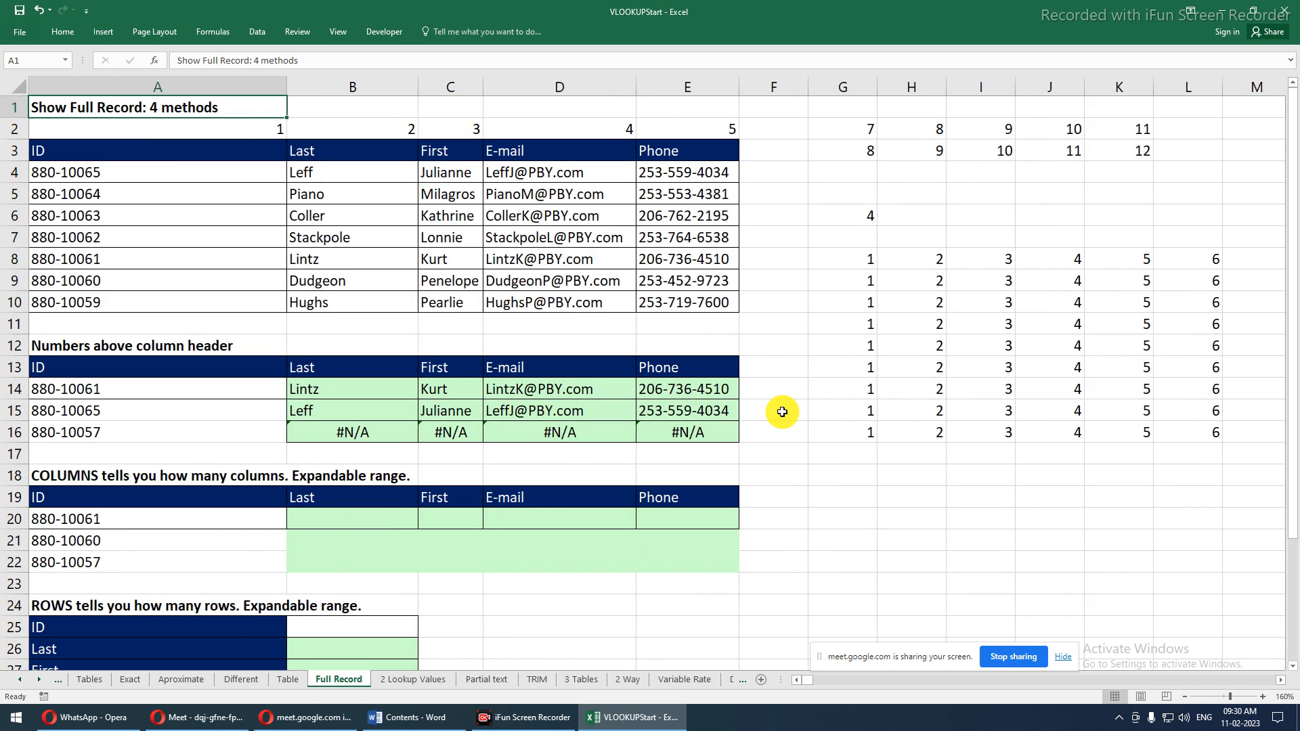
click(317, 398)
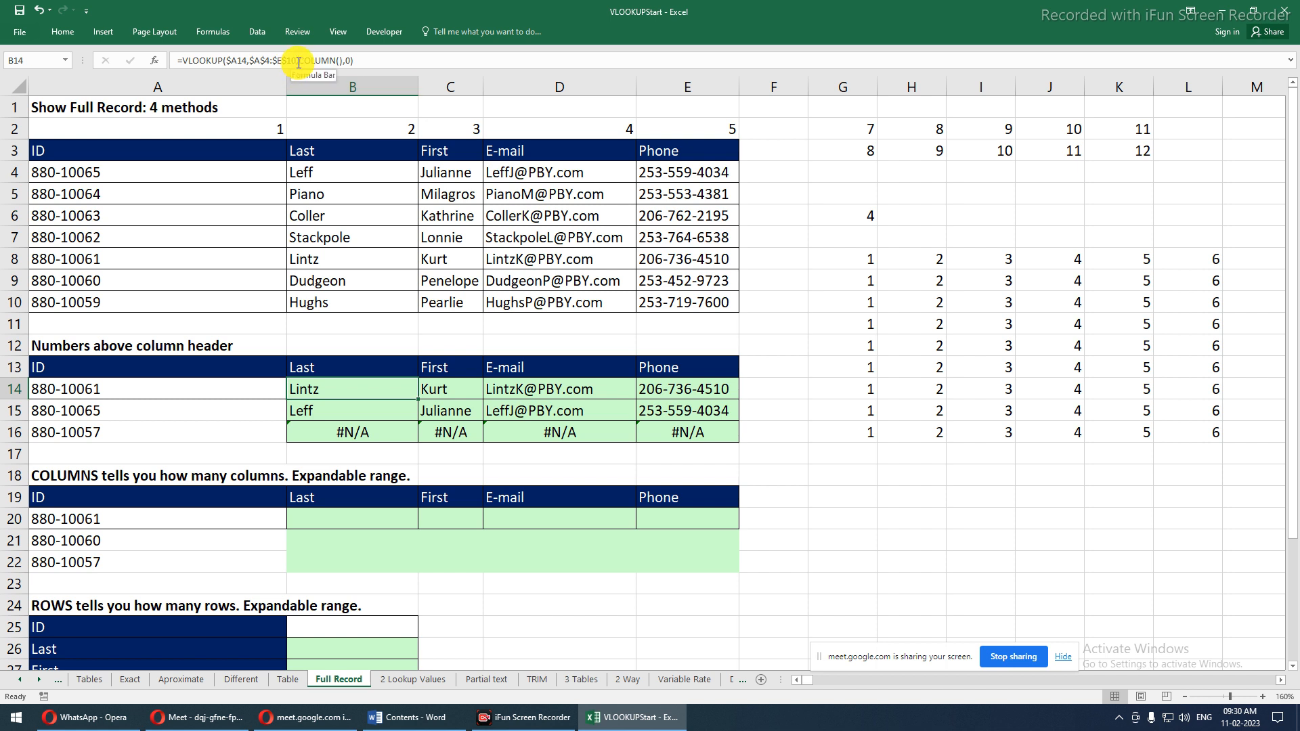
Begin a COLUMNS formula in G19 with the range A13:A13 as its array
click(844, 502)
text(=col)
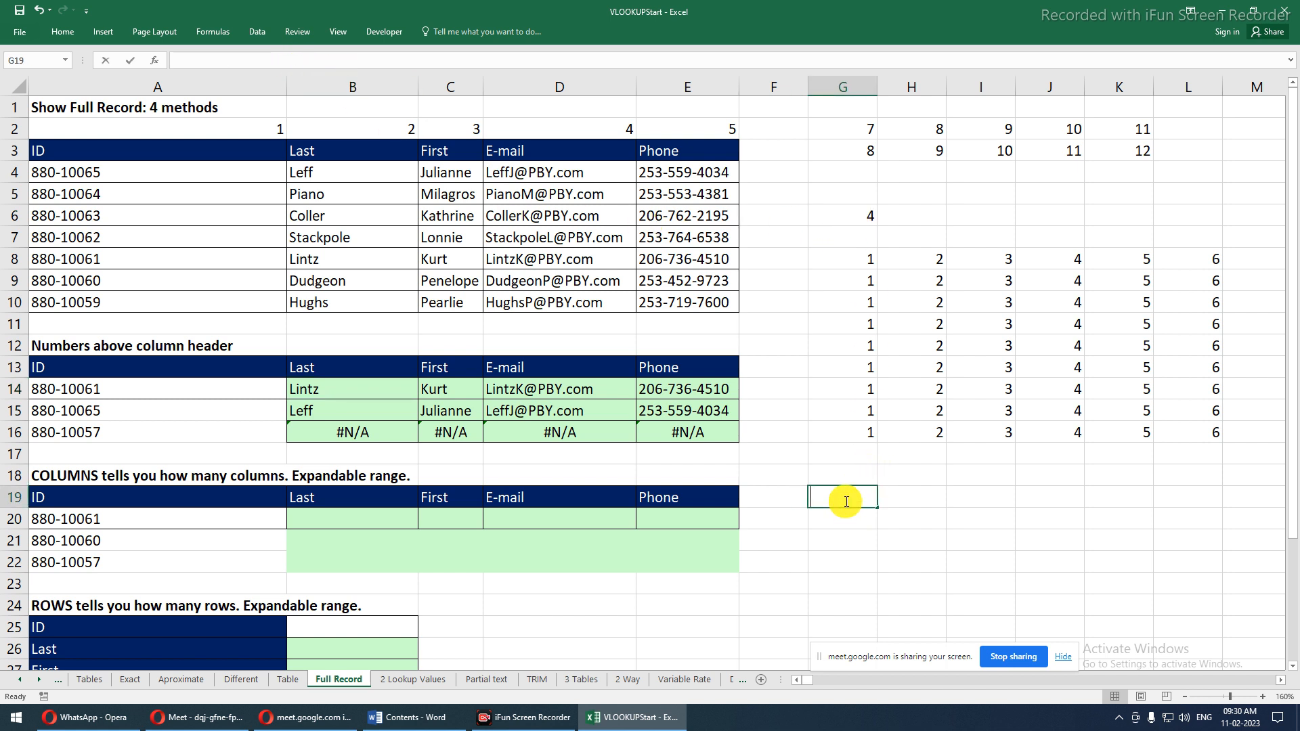
text(um)
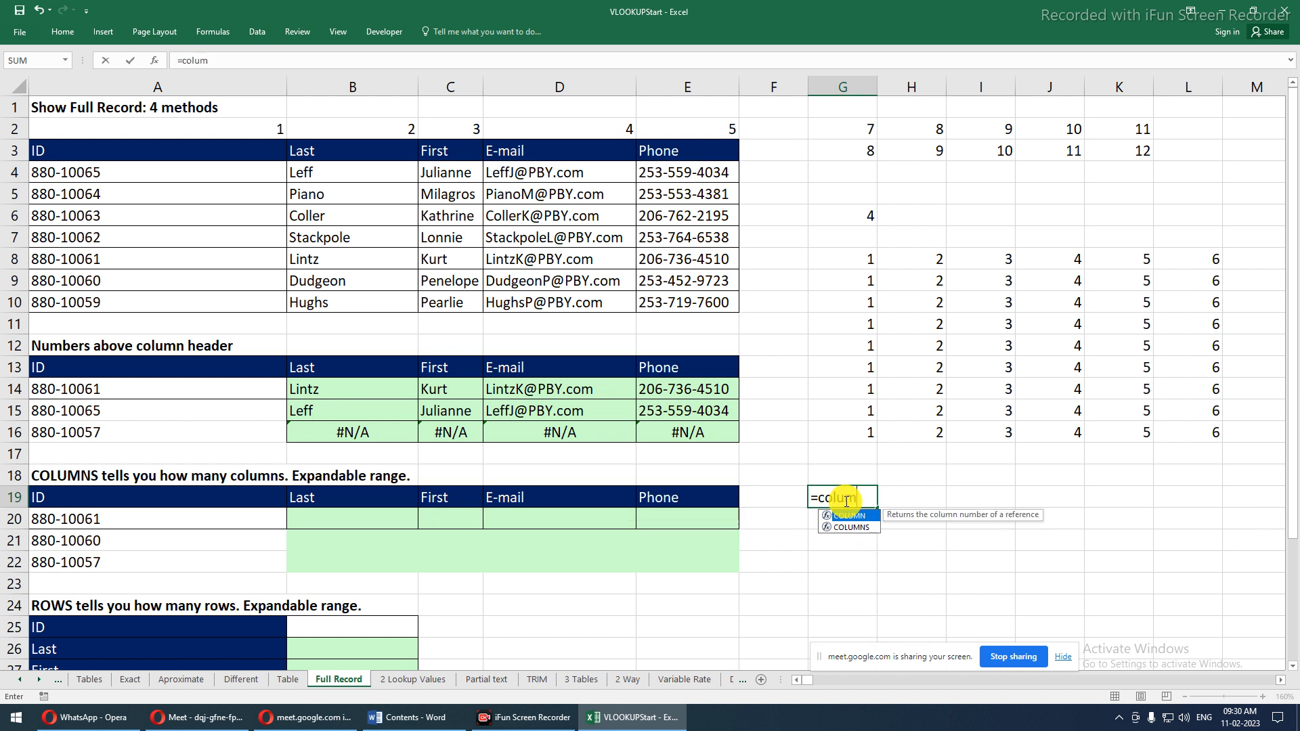
text(n)
key(Down)
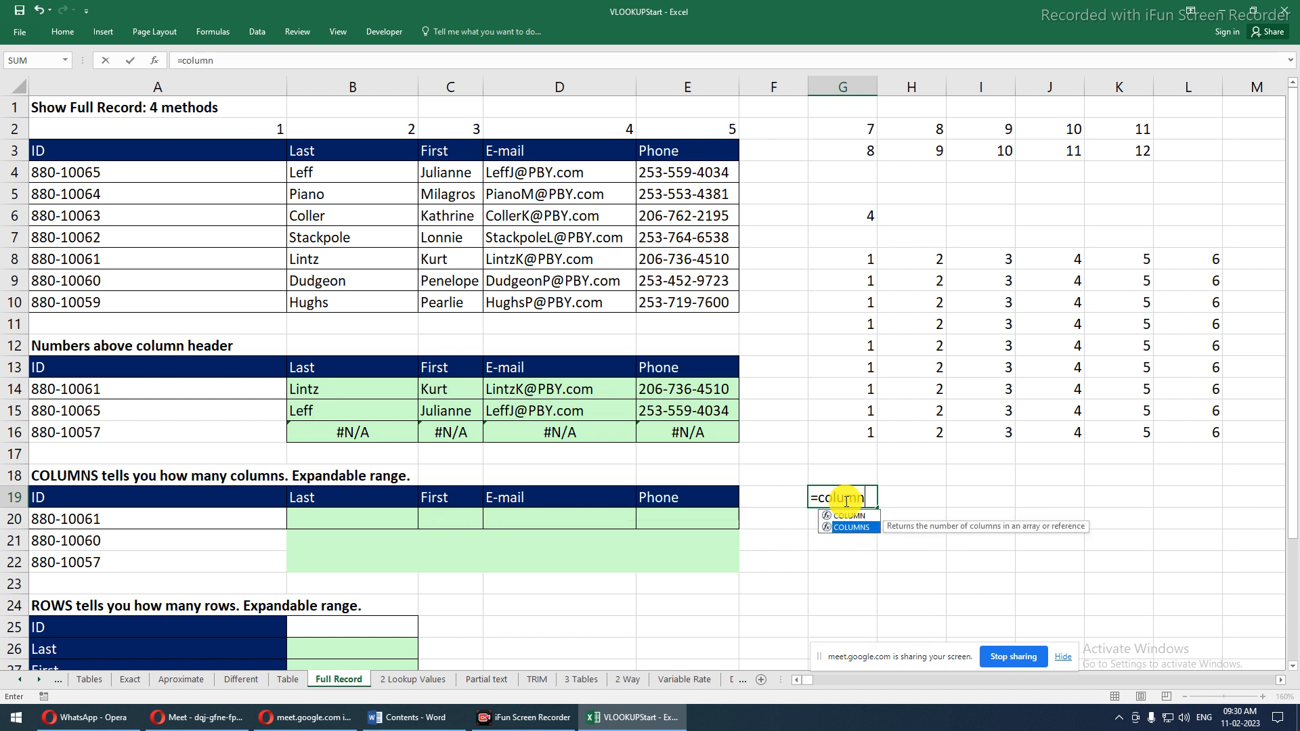
key(Tab)
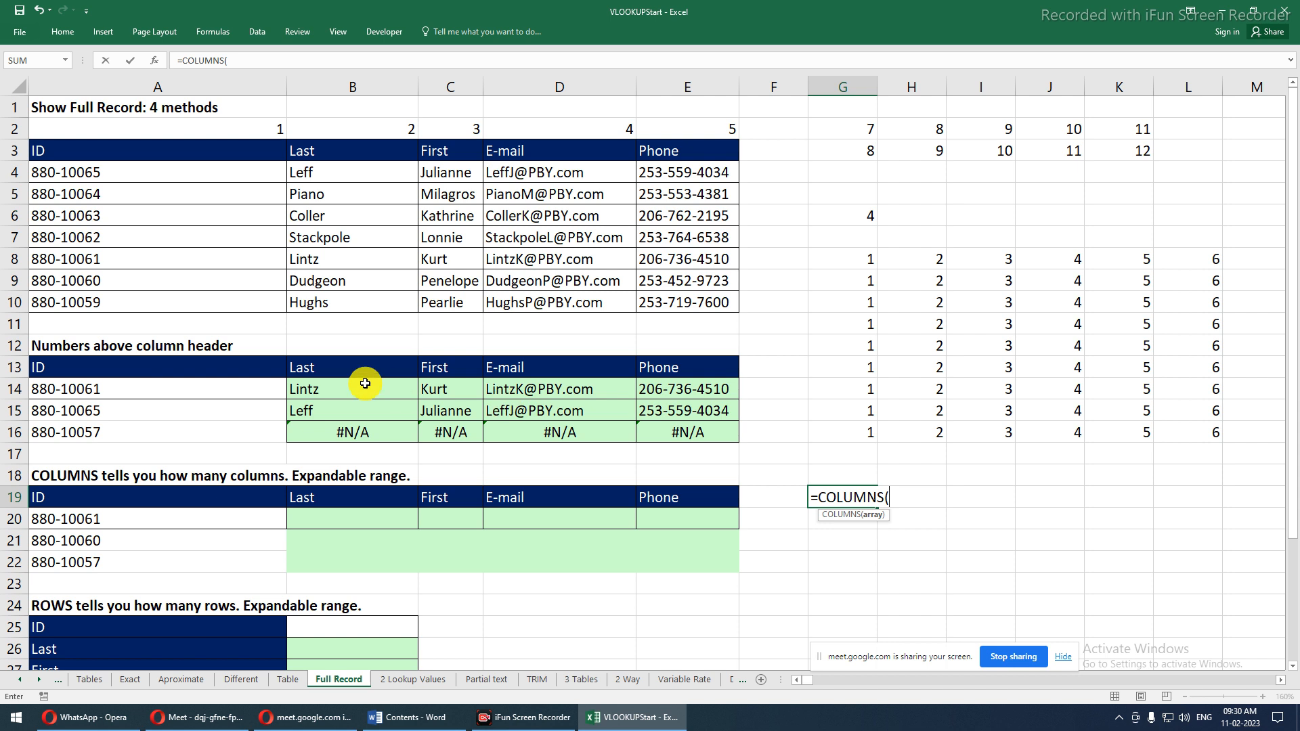
click(210, 363)
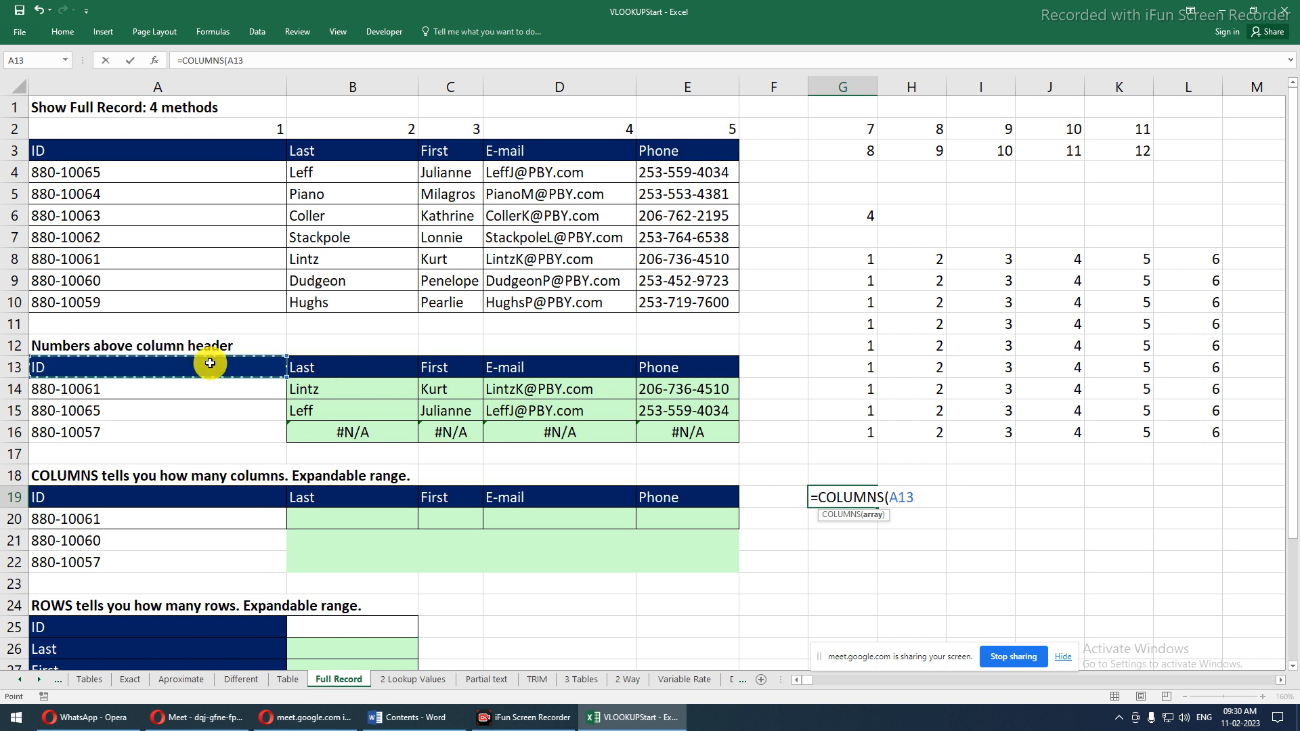
key(F8)
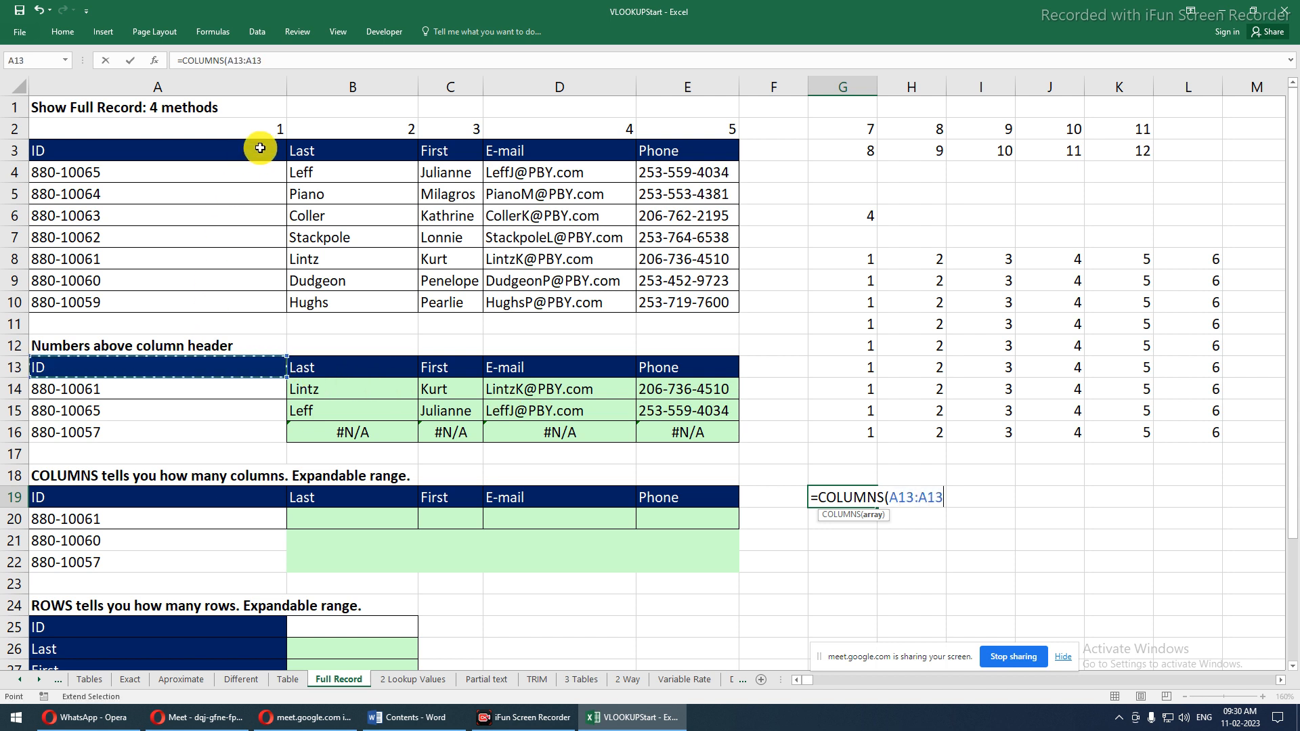
Make the range in G19 expandable and enter the formula as =COLUMNS($A$13:A$13)
click(247, 60)
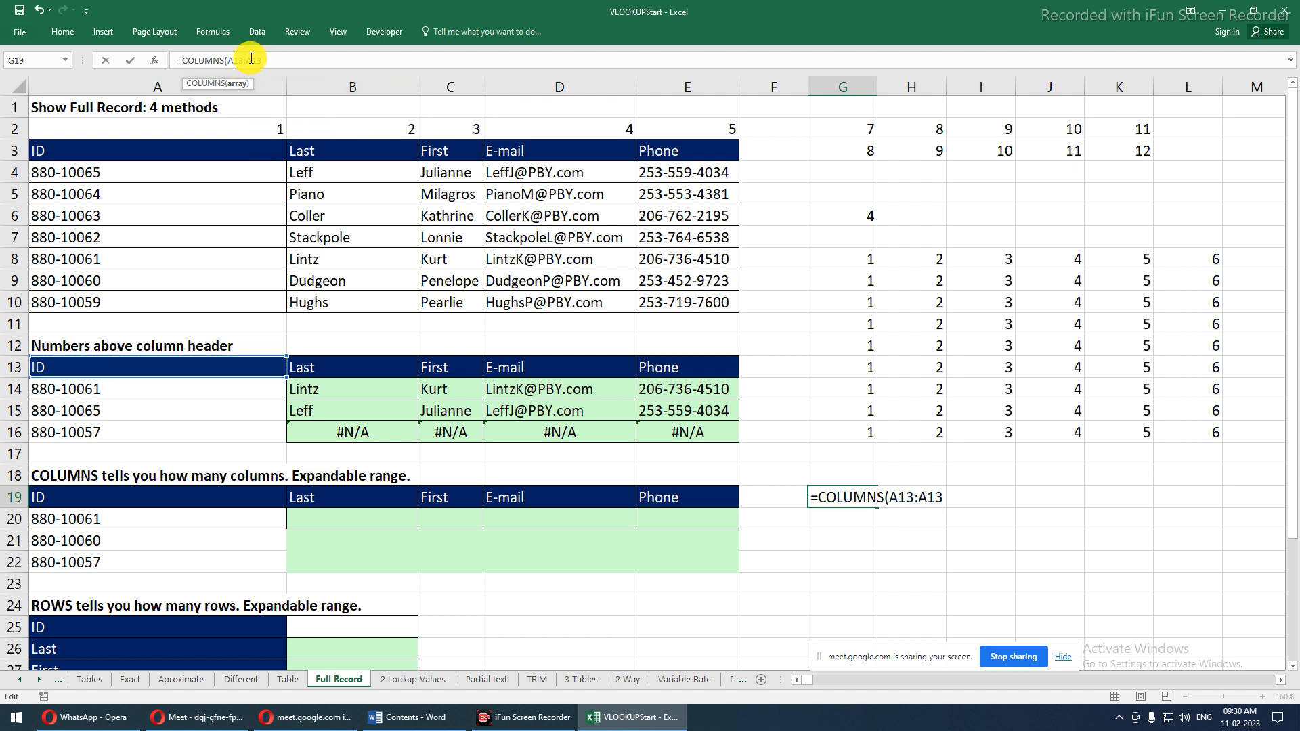
key(F4)
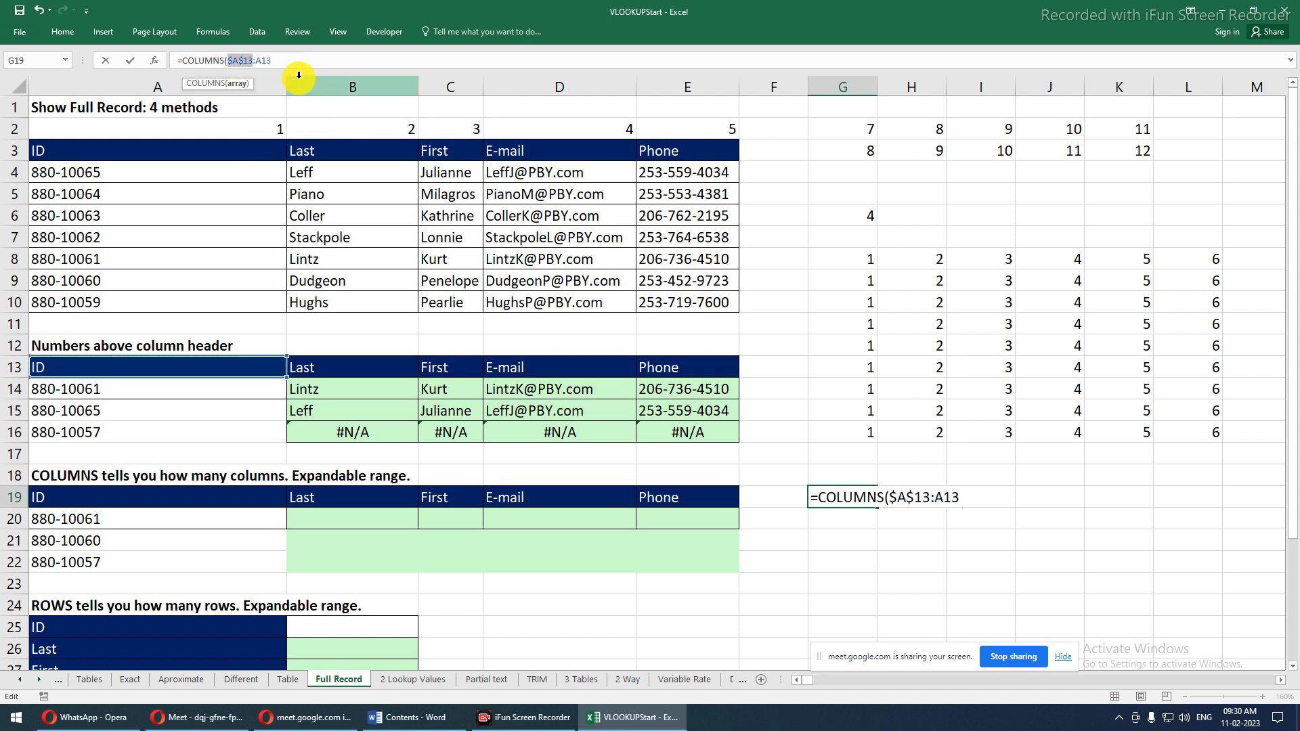
click(261, 60)
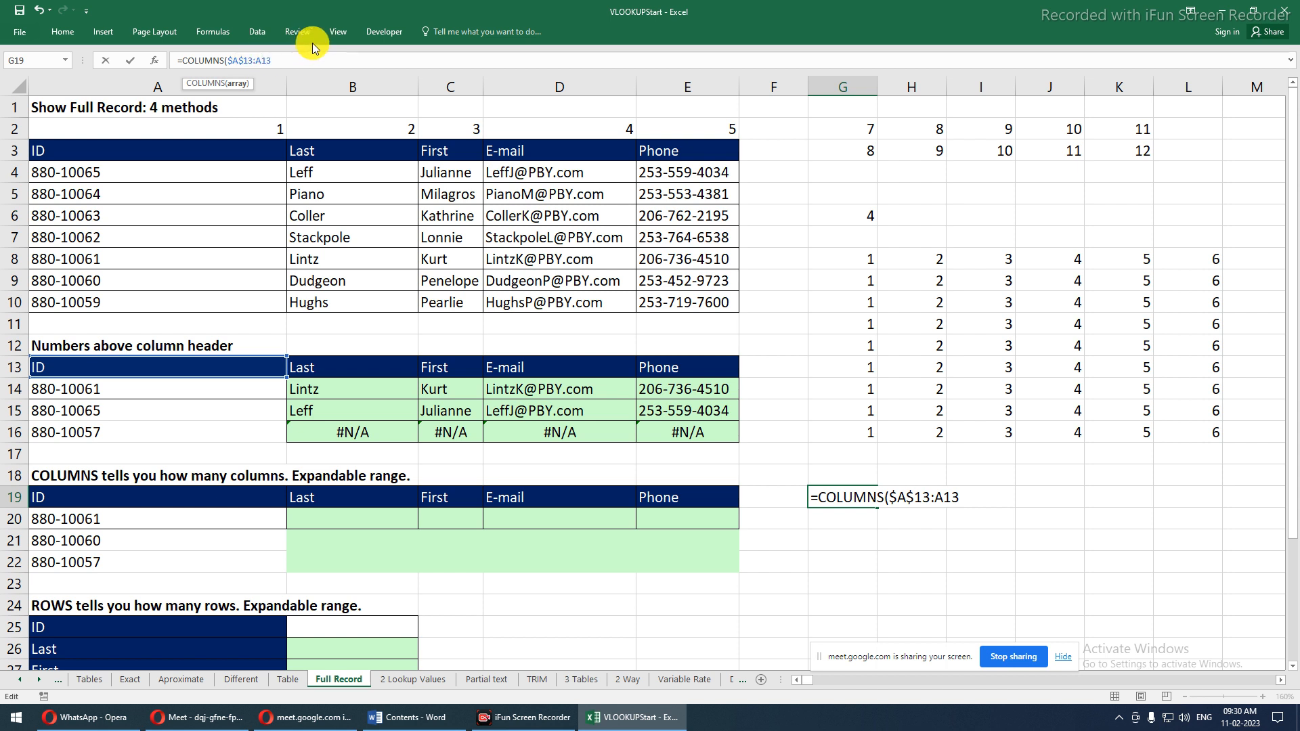
key(F4)
key(F4)
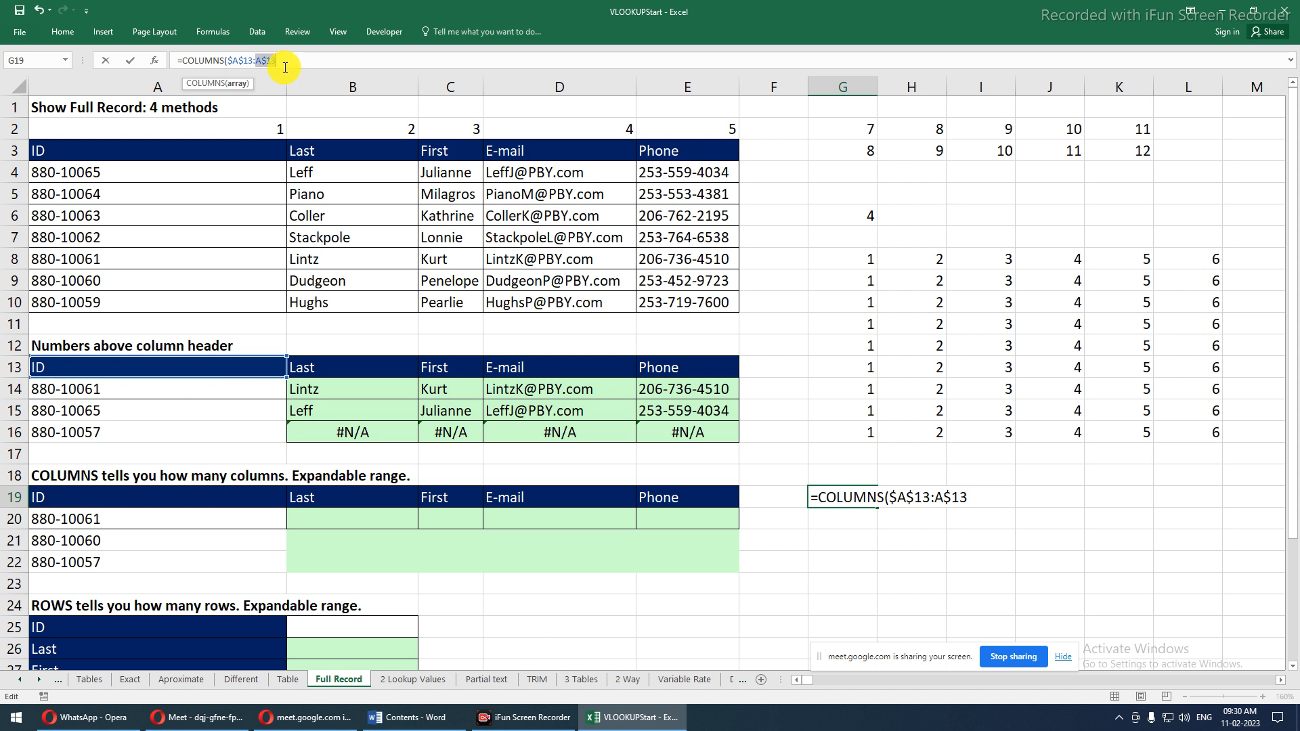
key(Return)
key(Up)
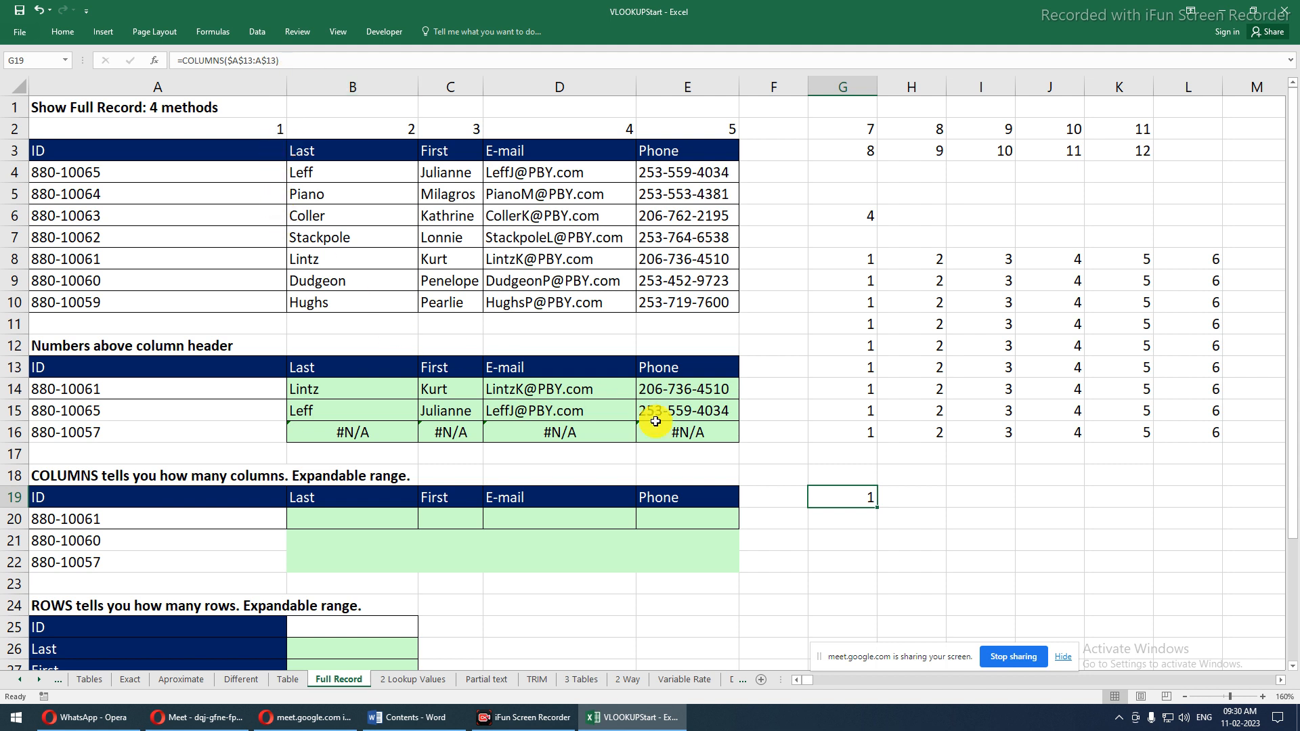
Fill the COLUMNS formula from G19 across to L19
drag(877, 509, 1224, 499)
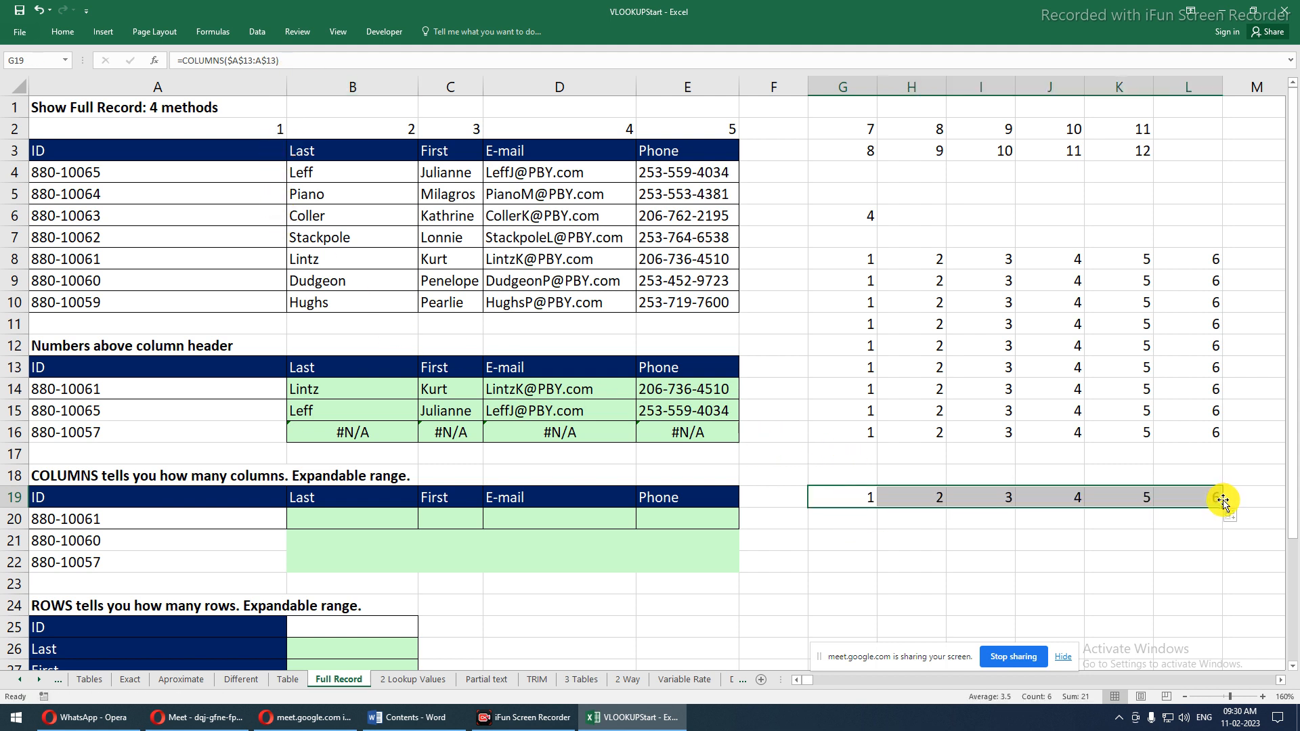
click(847, 498)
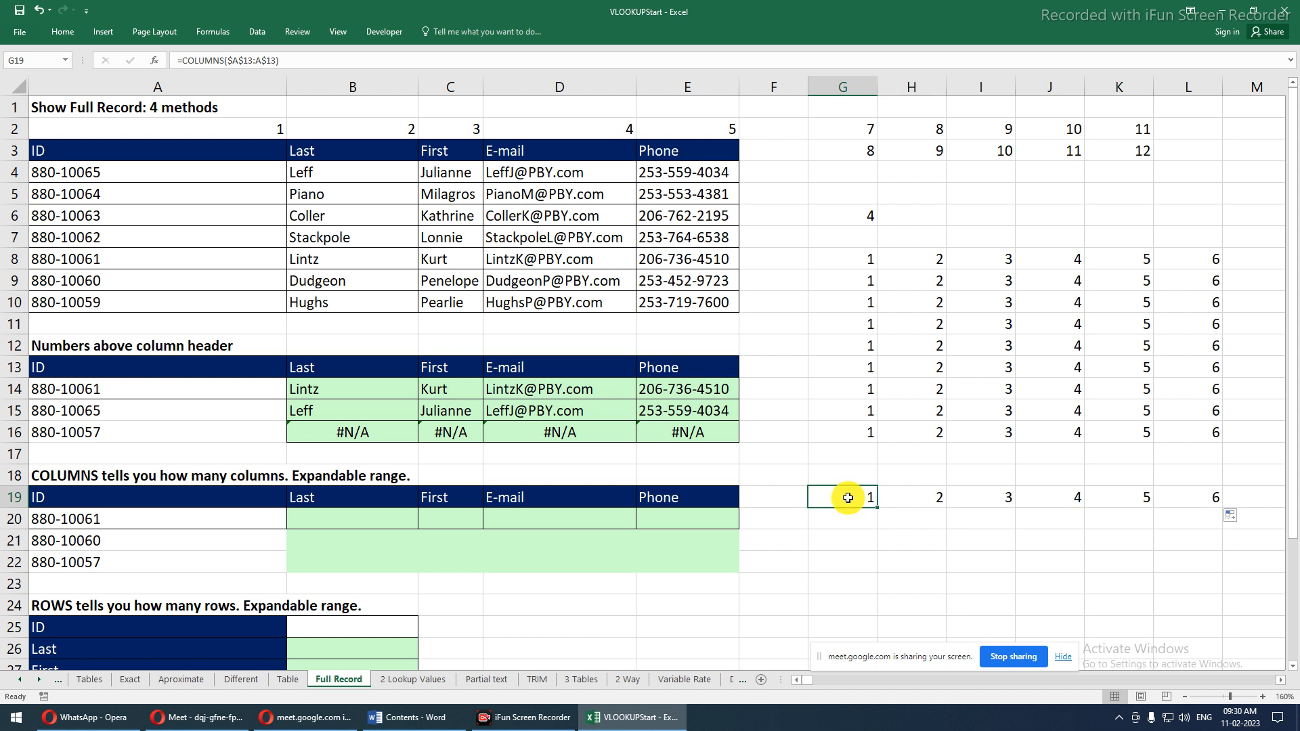
Try the formula =COLUMNS($A$13:B$13) in G19 and refill it across to L19
click(275, 61)
key(BackSpace)
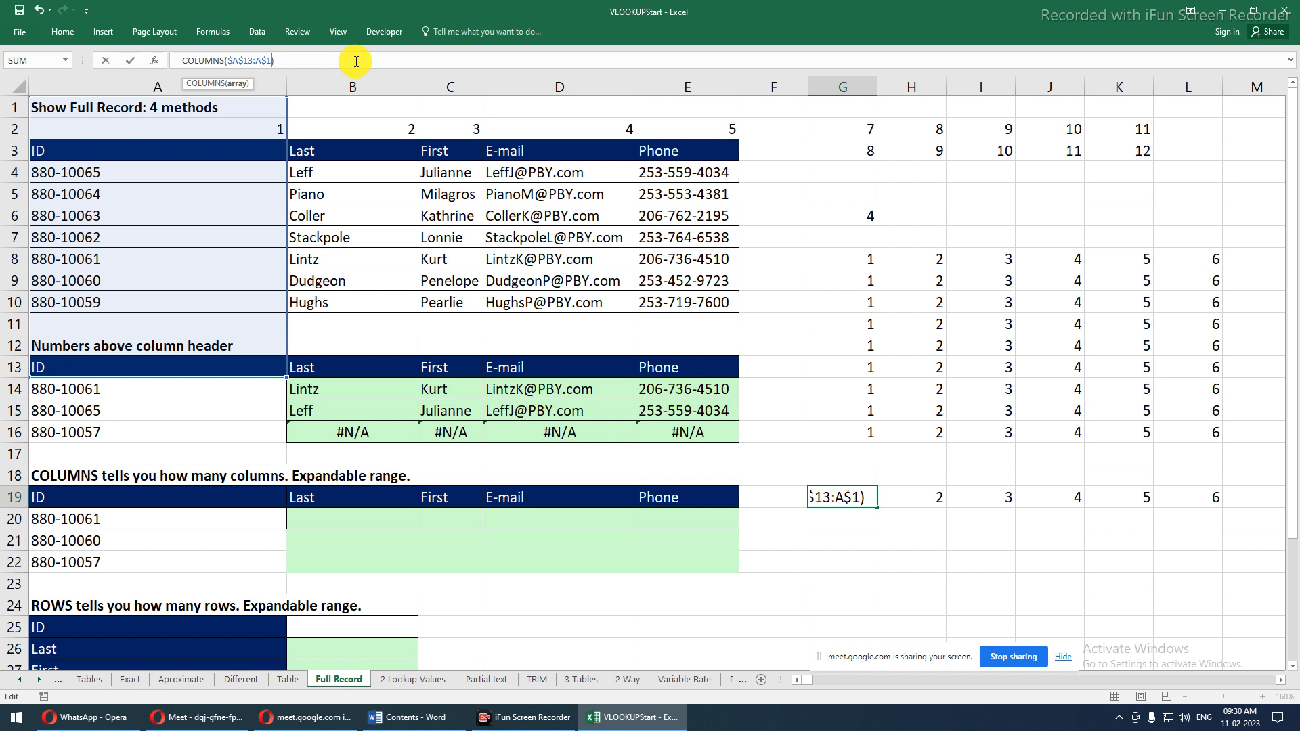
text(3)
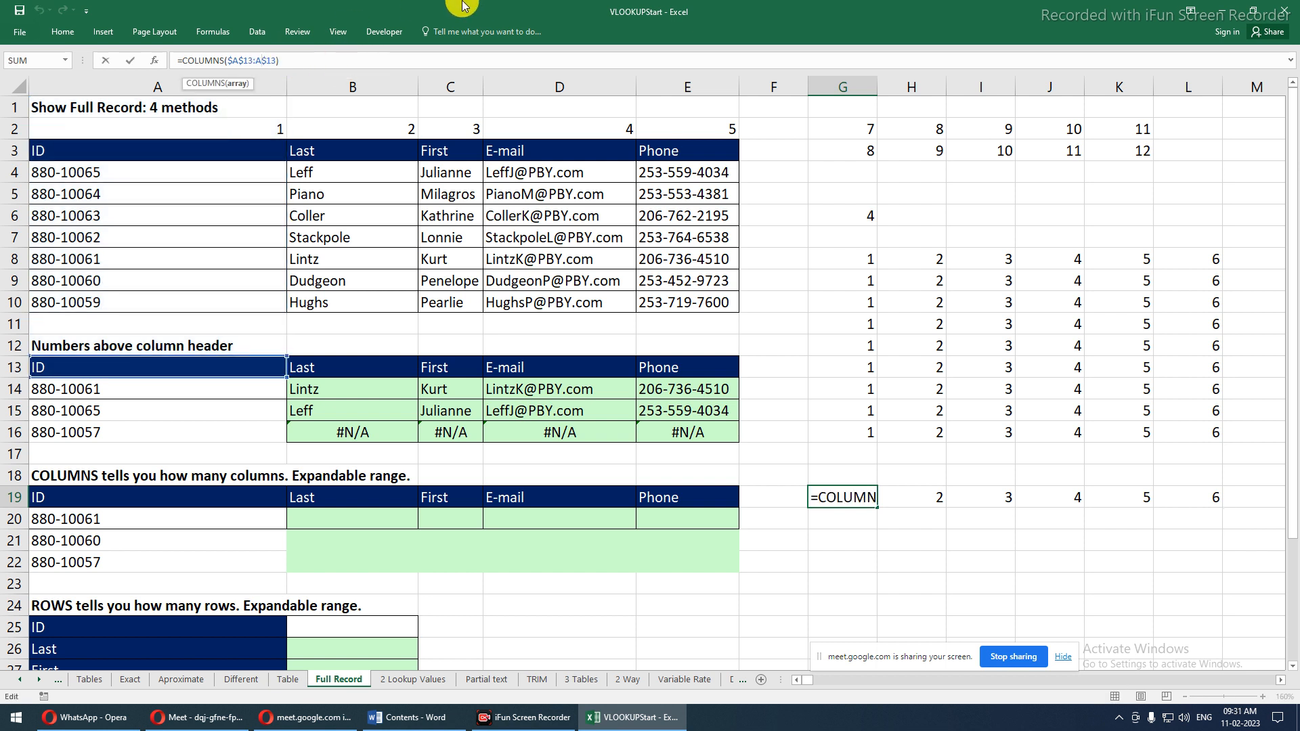
key(BackSpace)
text(B)
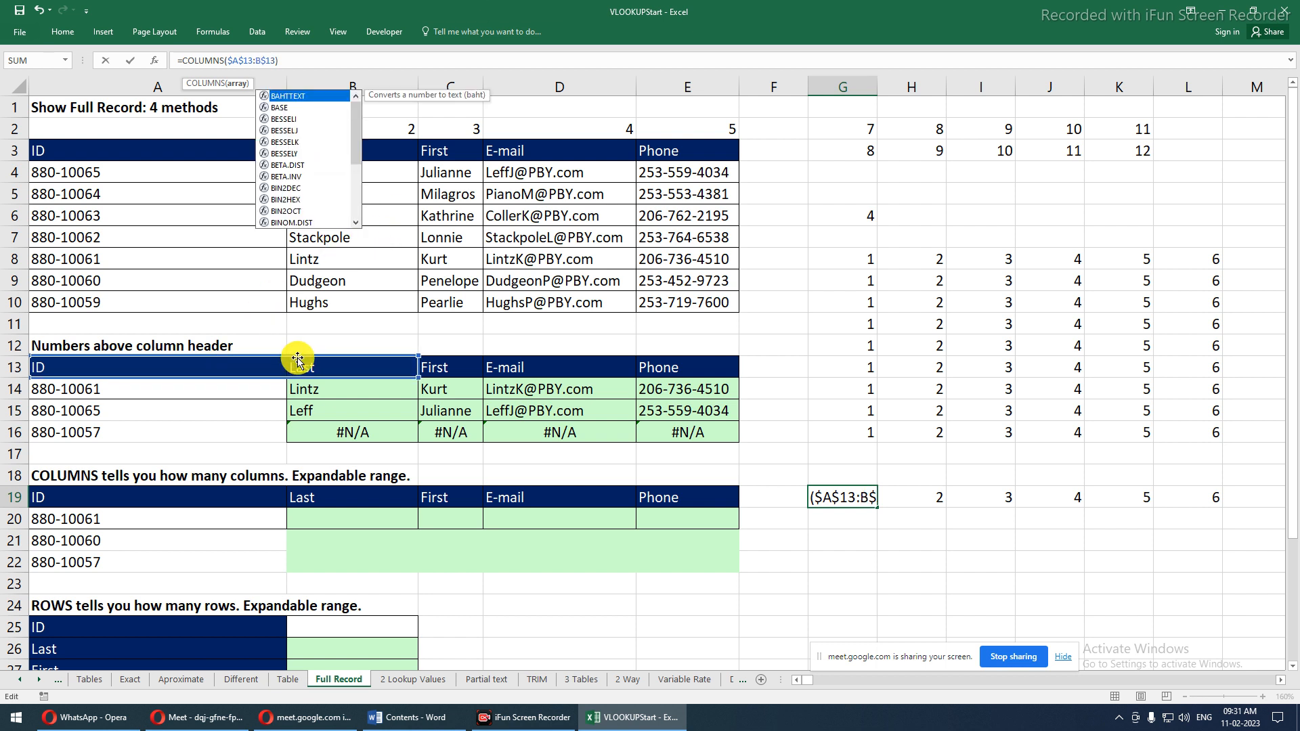
key(Return)
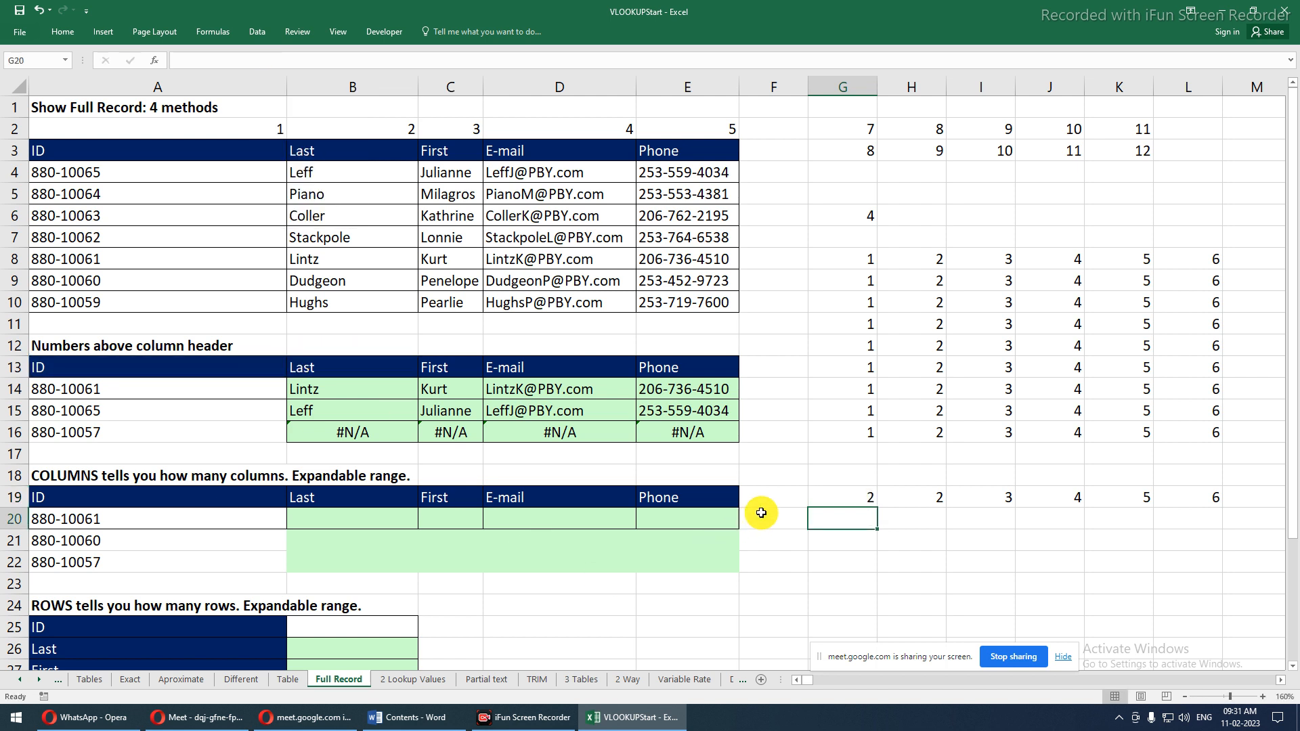
click(841, 499)
drag(876, 510, 1209, 500)
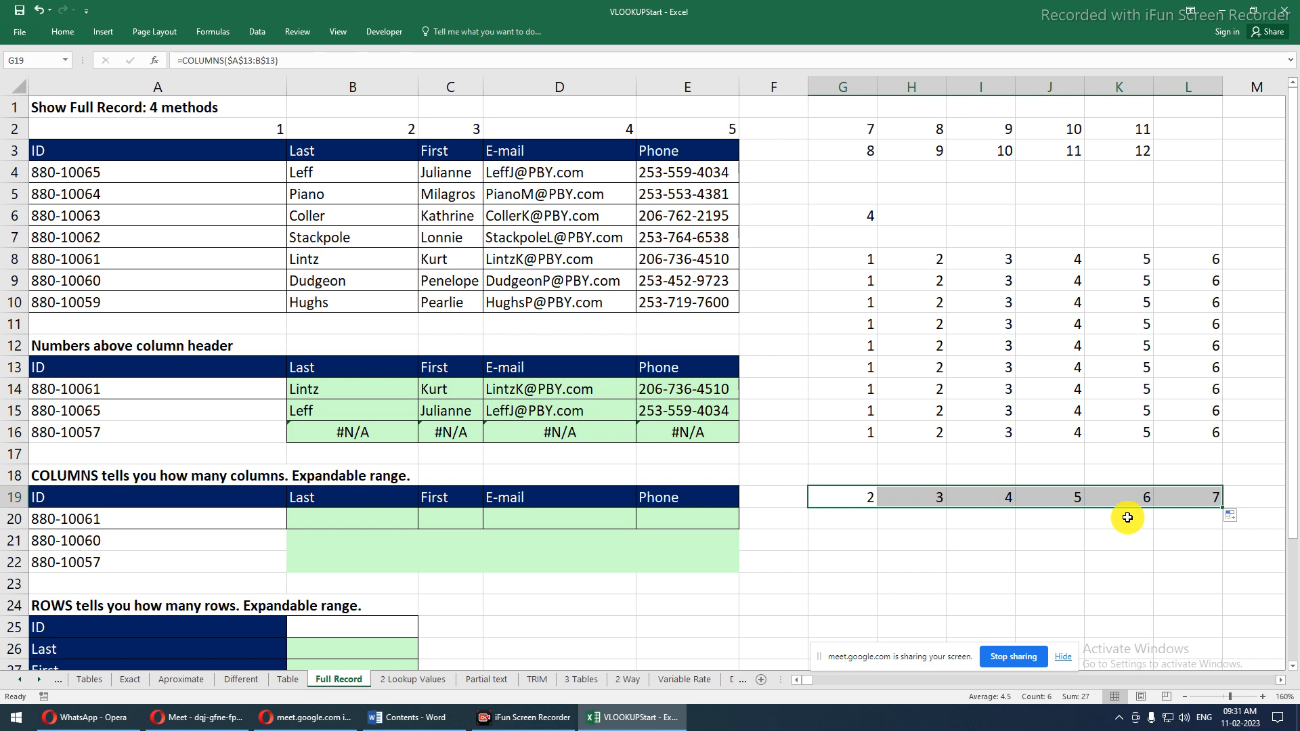
Undo the last fill across row 19 and the range change in G19
click(838, 499)
key(ctrl+z)
key(ctrl+z)
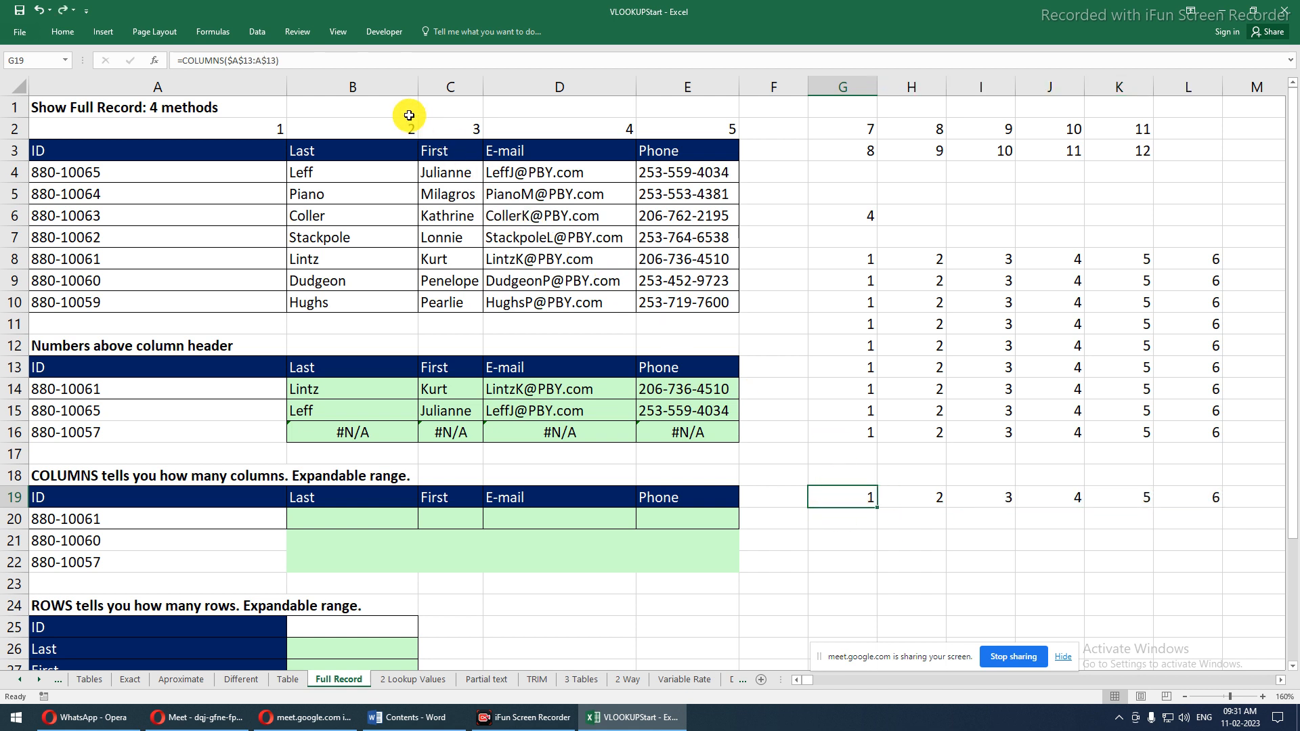
Change the formula in G19 to =COLUMNS($A$13:A$13)+1 and fill it across to L19
click(372, 61)
text(+1)
key(Return)
click(837, 499)
drag(876, 509, 1213, 525)
click(870, 495)
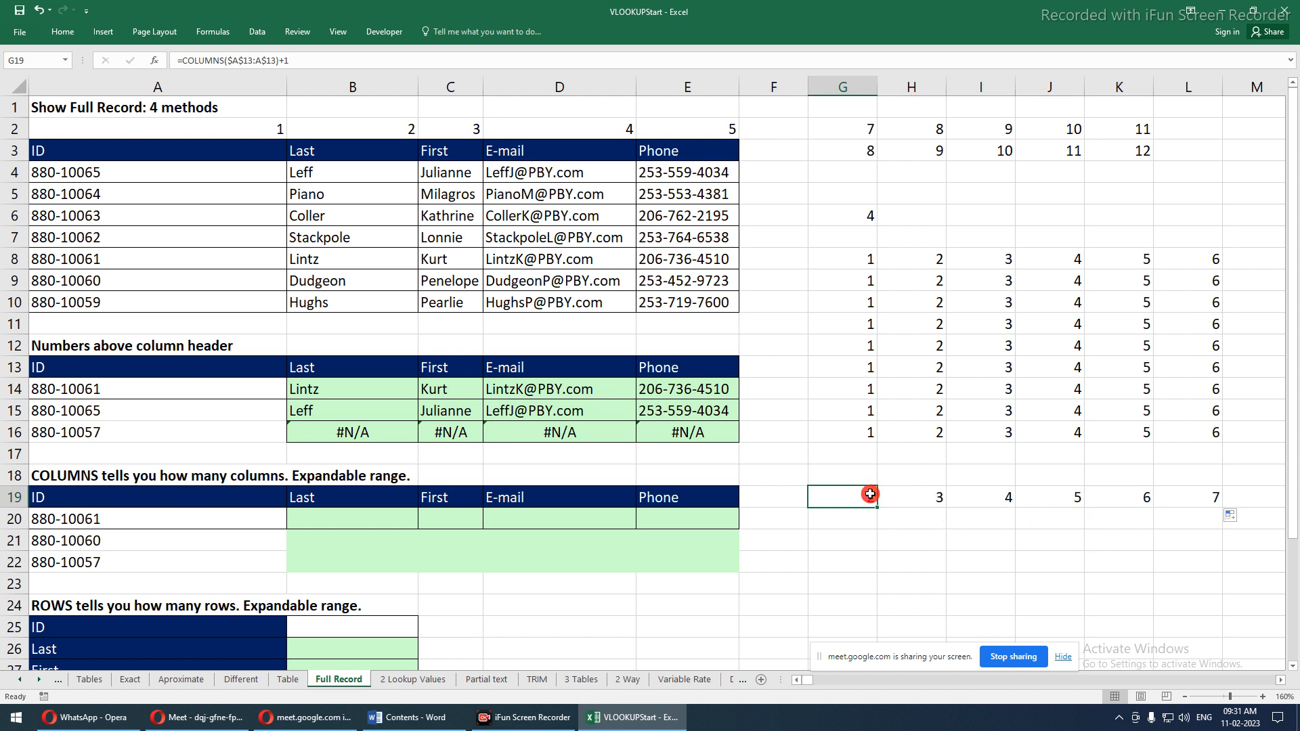
Change G19 to =COLUMNS($A$13:B$13), extending the range to column B and removing the +1
double_click(869, 494)
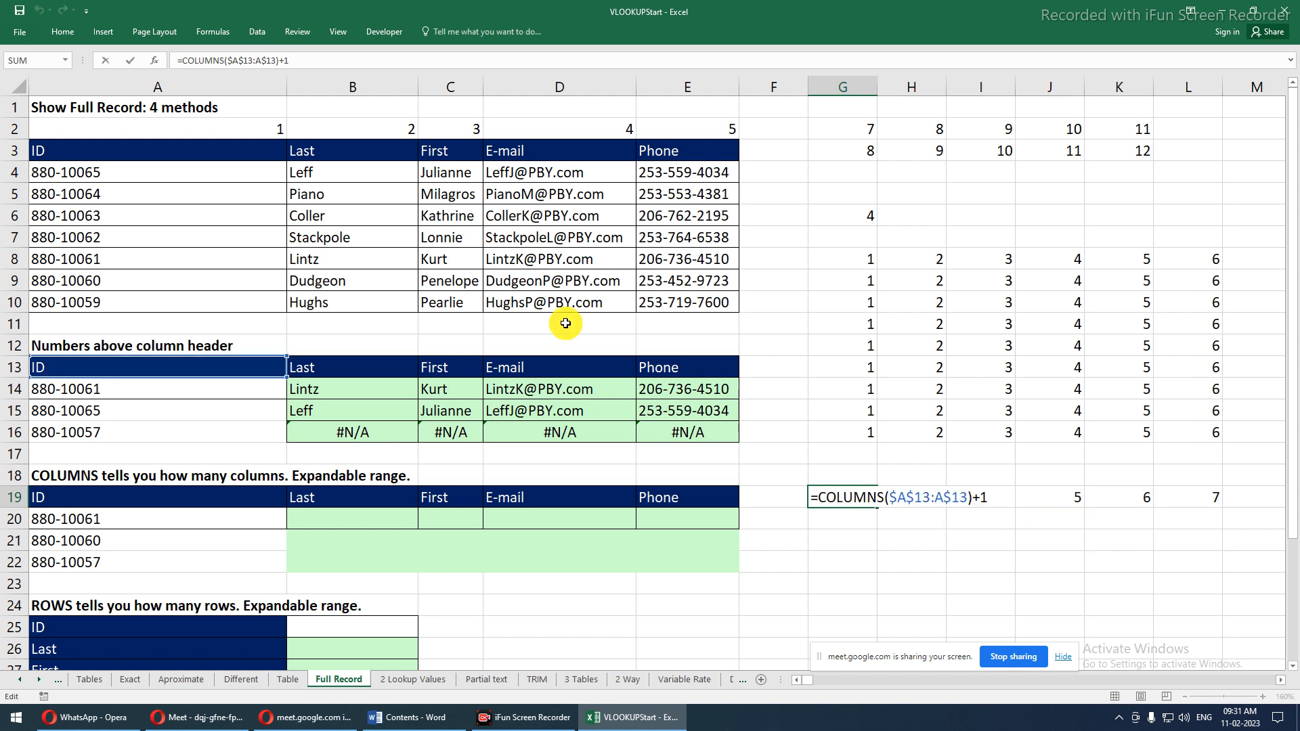
click(263, 61)
key(BackSpace)
text(B)
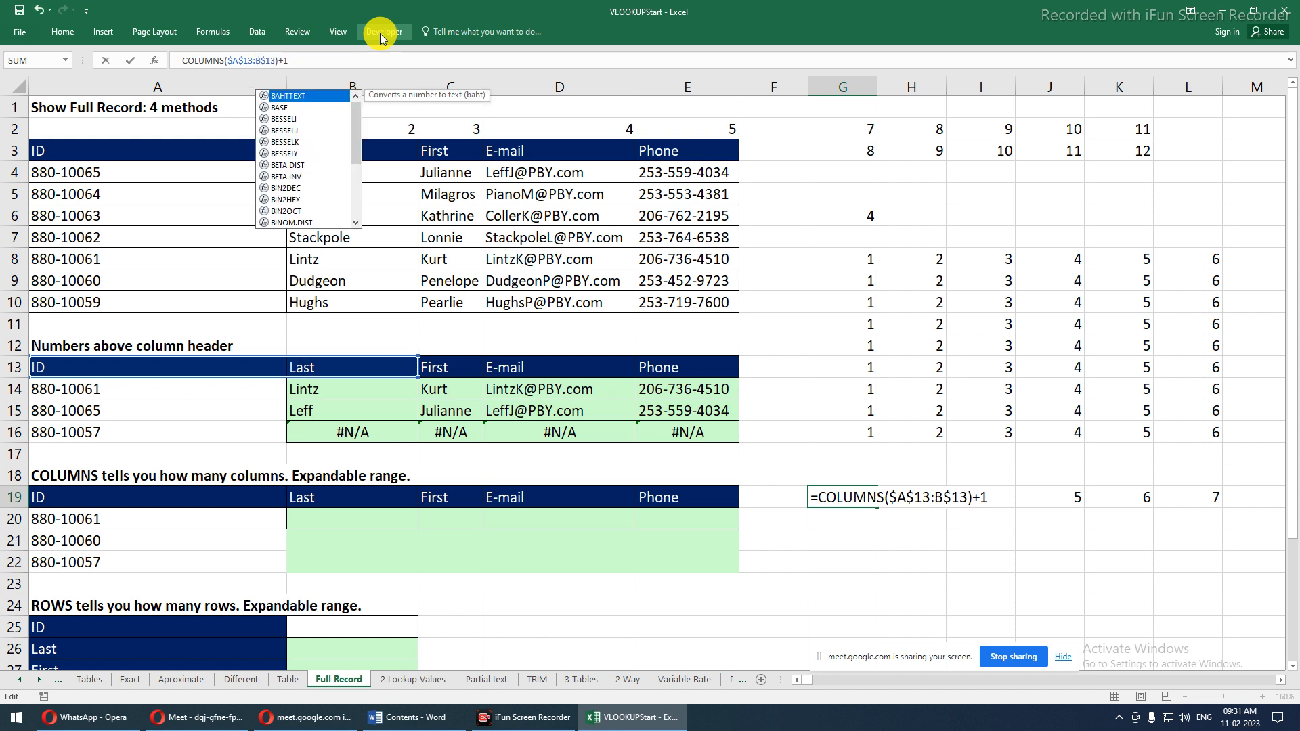
key(Return)
click(863, 499)
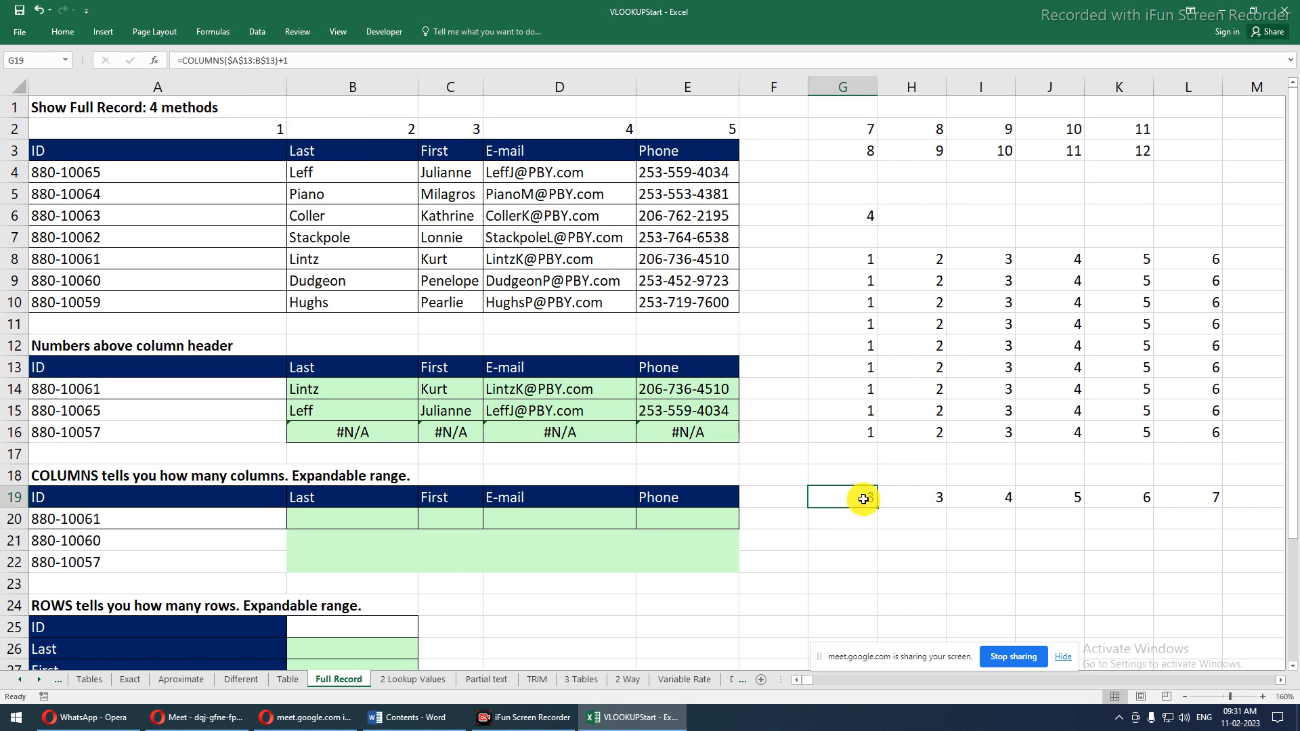
key(F2)
key(BackSpace)
key(BackSpace)
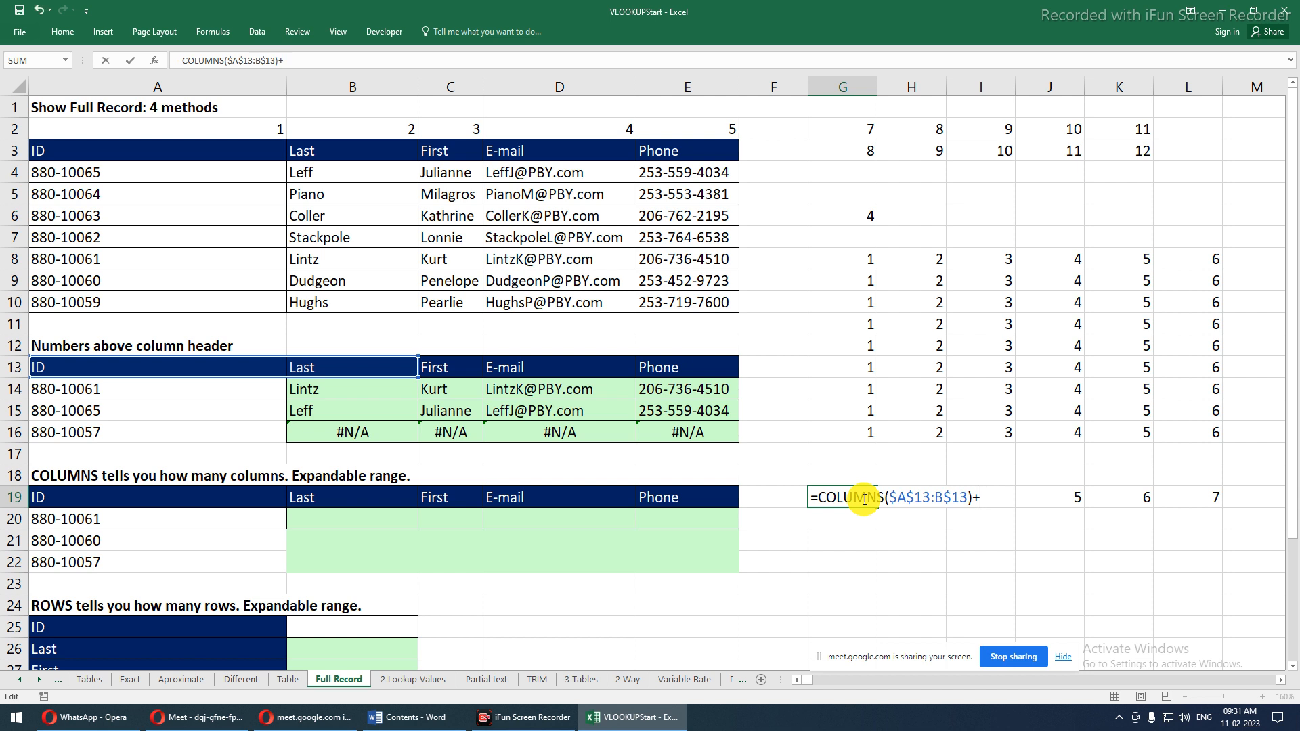
key(Return)
click(864, 499)
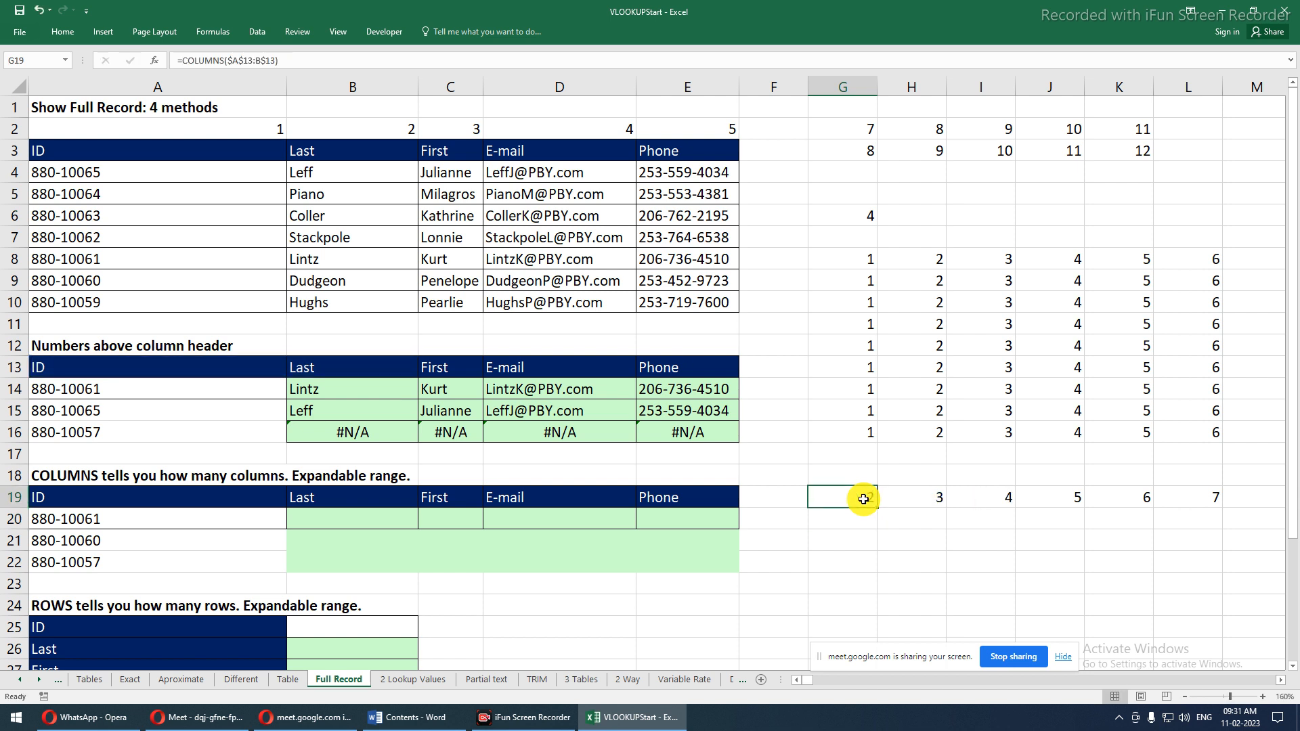
Replace the column index of the VLOOKUP in B14 with COLUMNS($A$13:B$13) copied from G19, and fill the formula through E16
key(ctrl+shift+Right)
click(863, 498)
drag(185, 64, 386, 74)
key(ctrl+c)
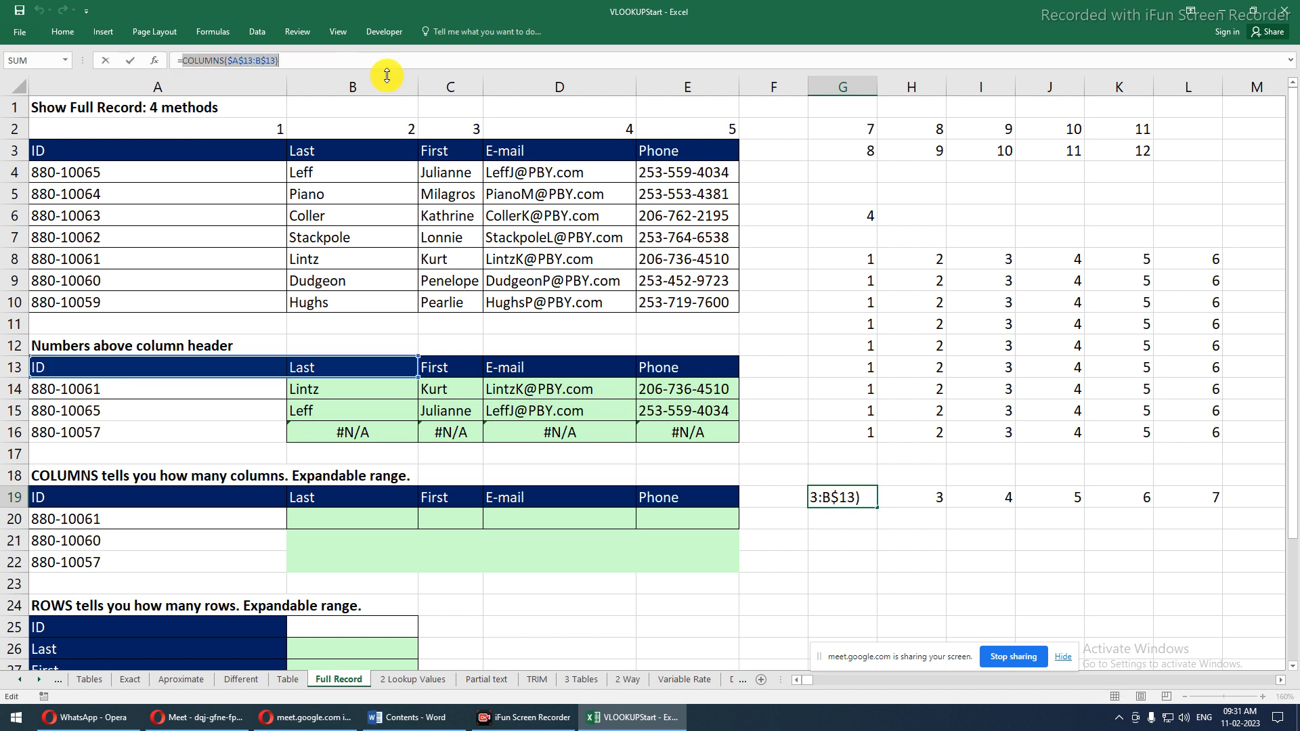
key(Escape)
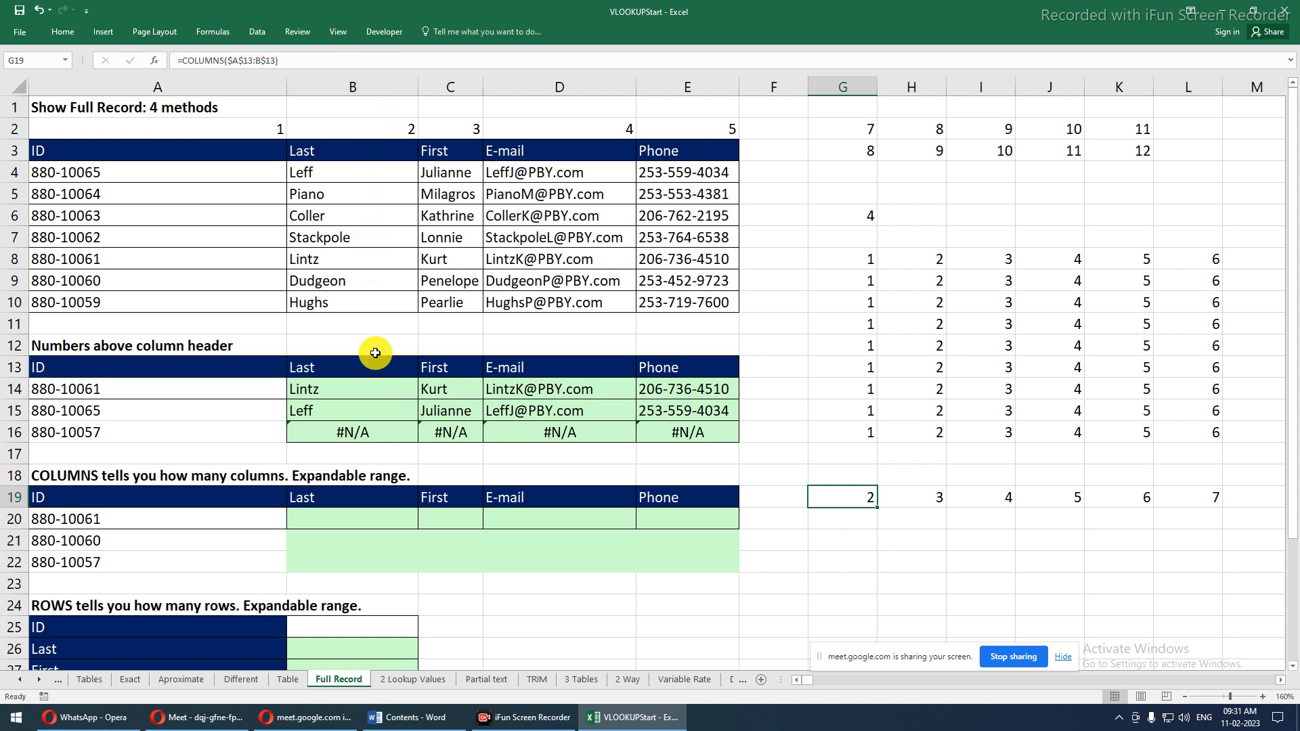
click(324, 392)
drag(301, 59, 344, 56)
key(ctrl+v)
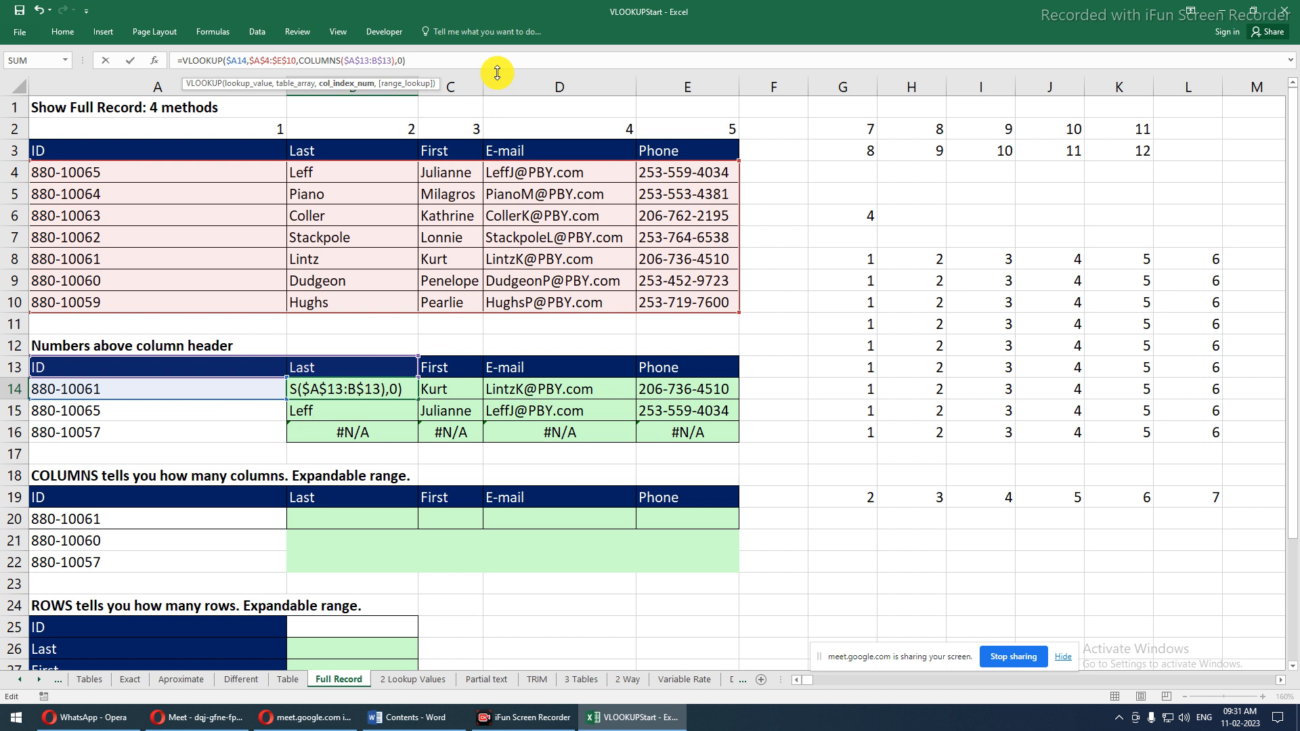
key(Return)
key(Up)
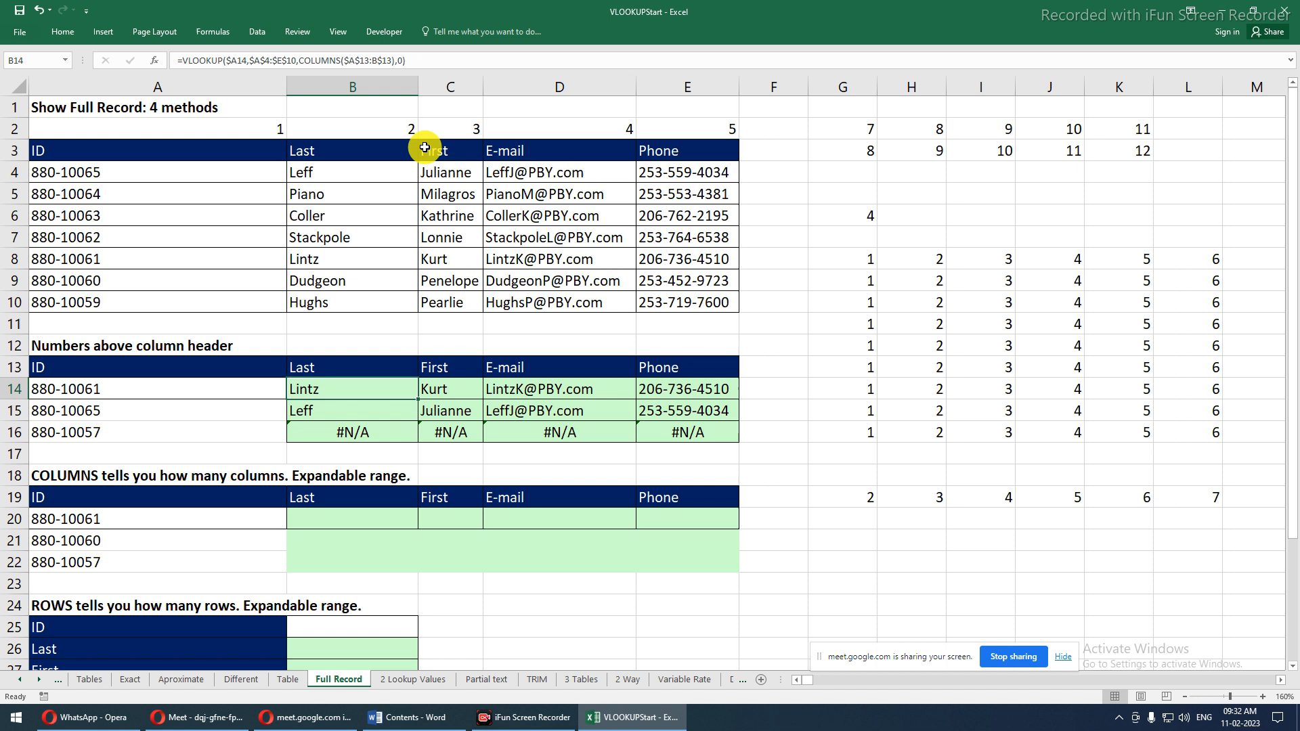
drag(417, 397, 738, 437)
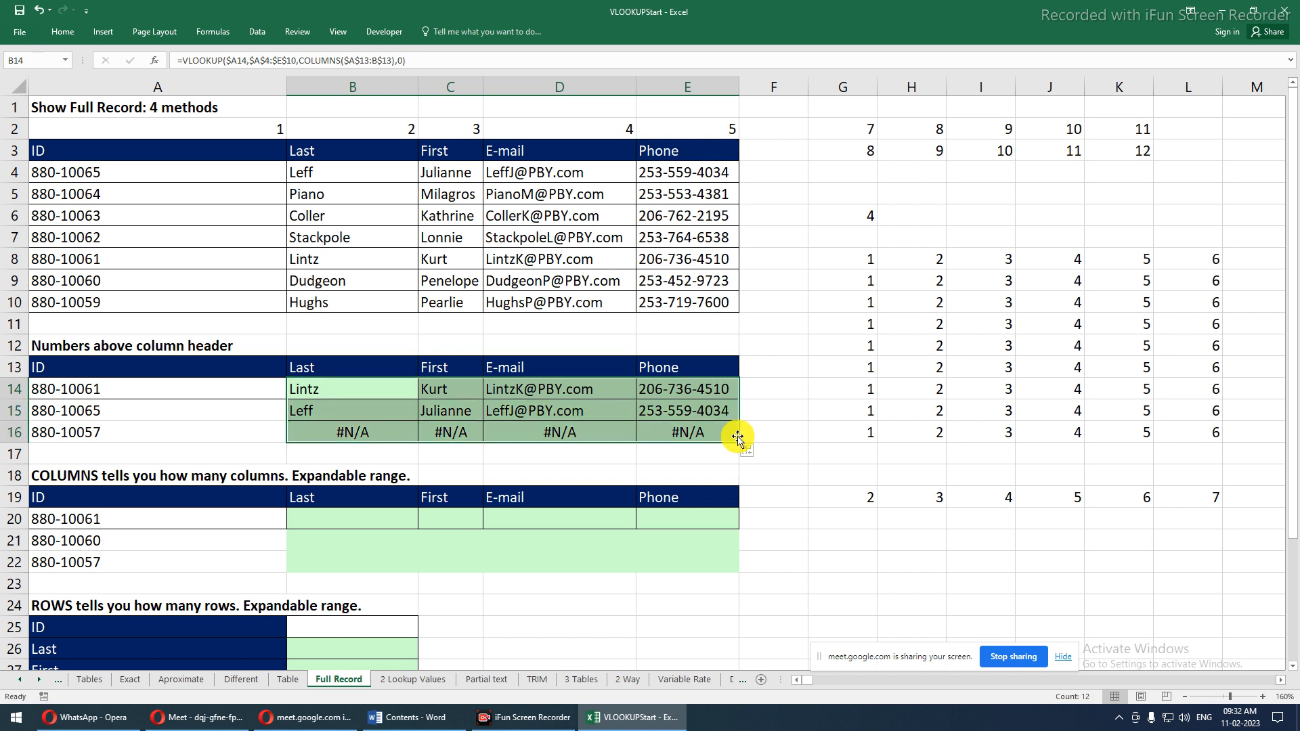
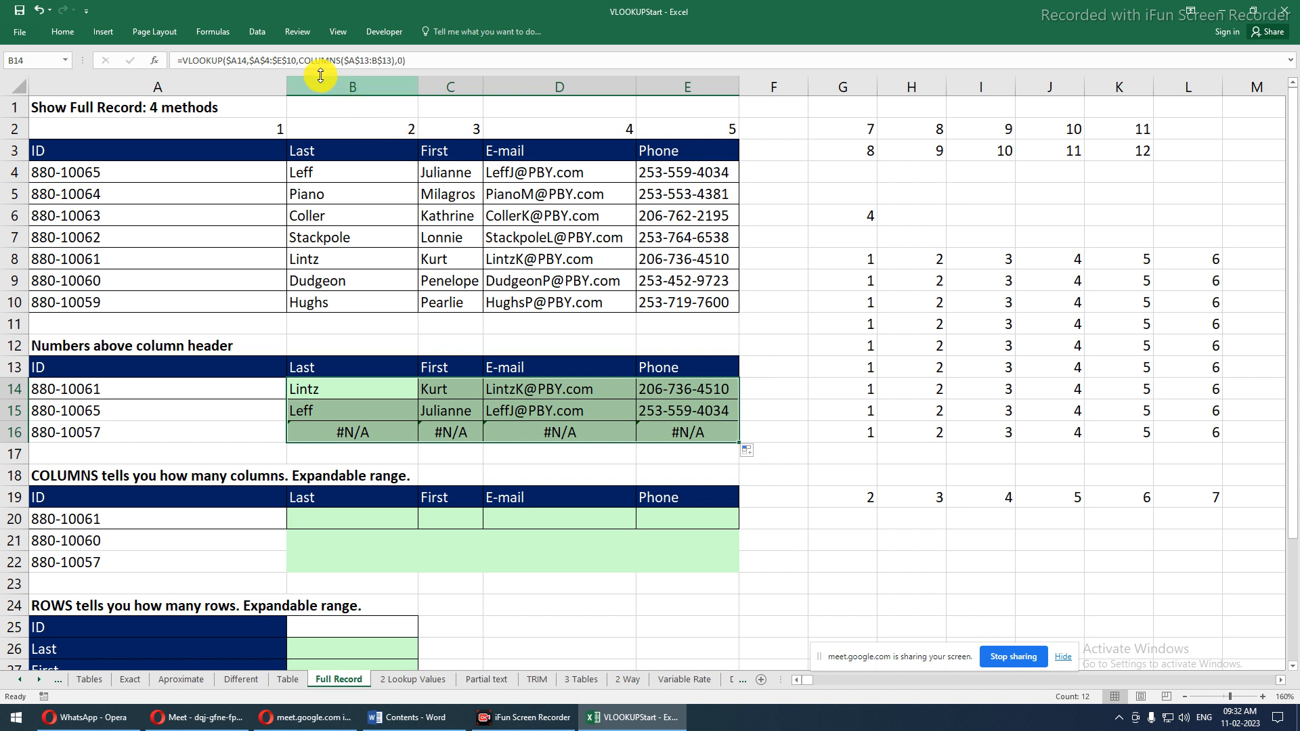
Replace the column index of the VLOOKUP in B14 with A$2 and fill the formula through E16
drag(299, 60, 394, 60)
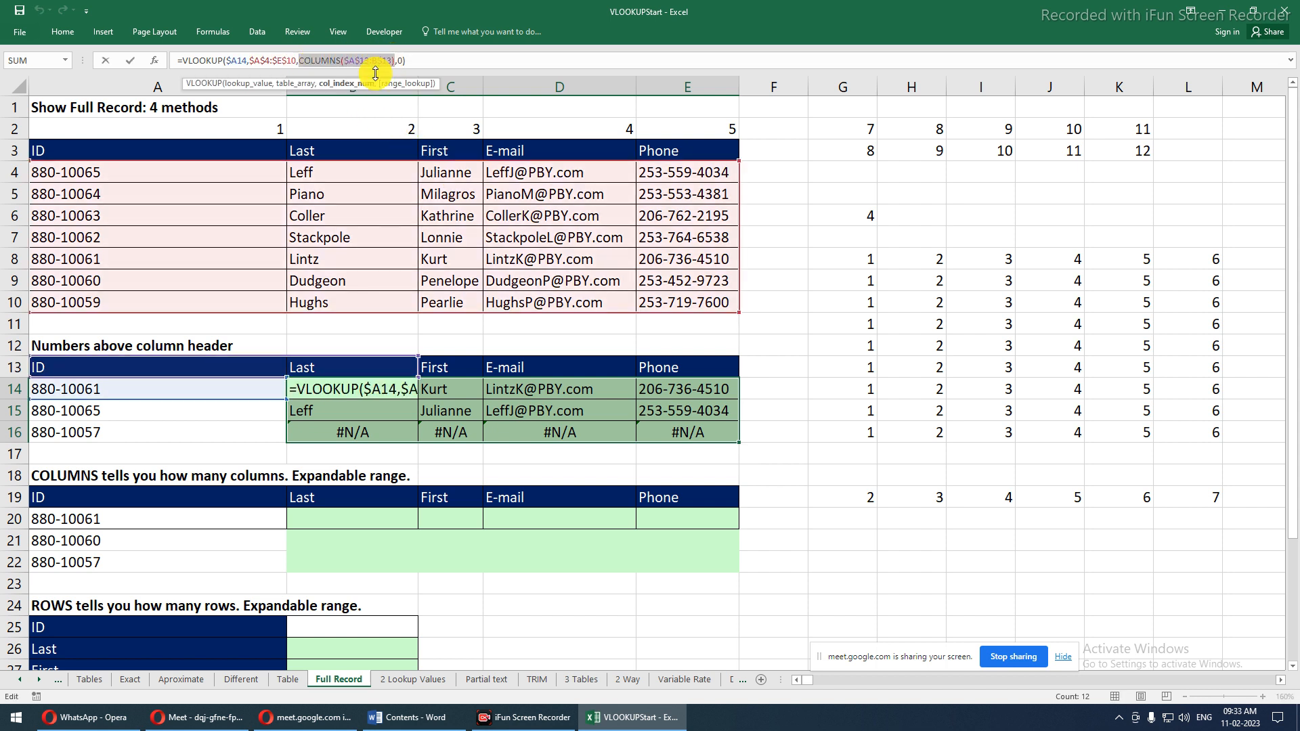
click(270, 126)
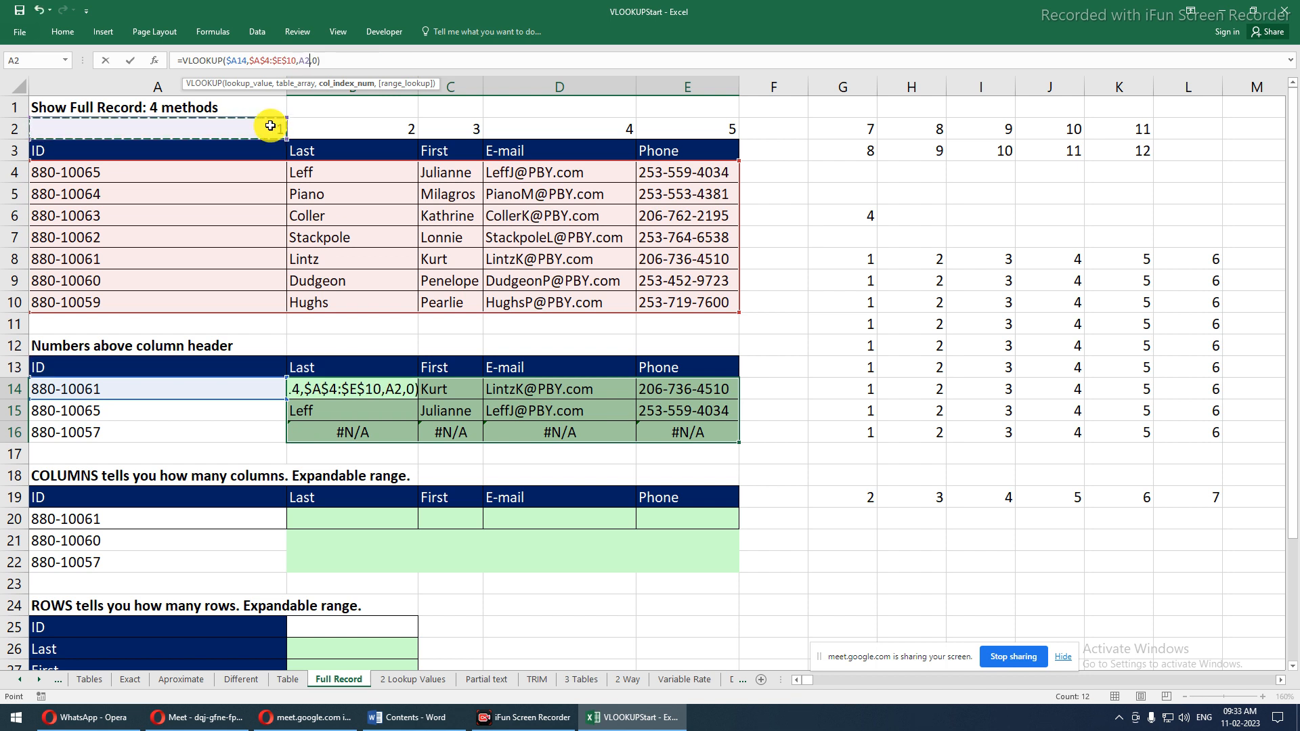
key(F4)
key(F4)
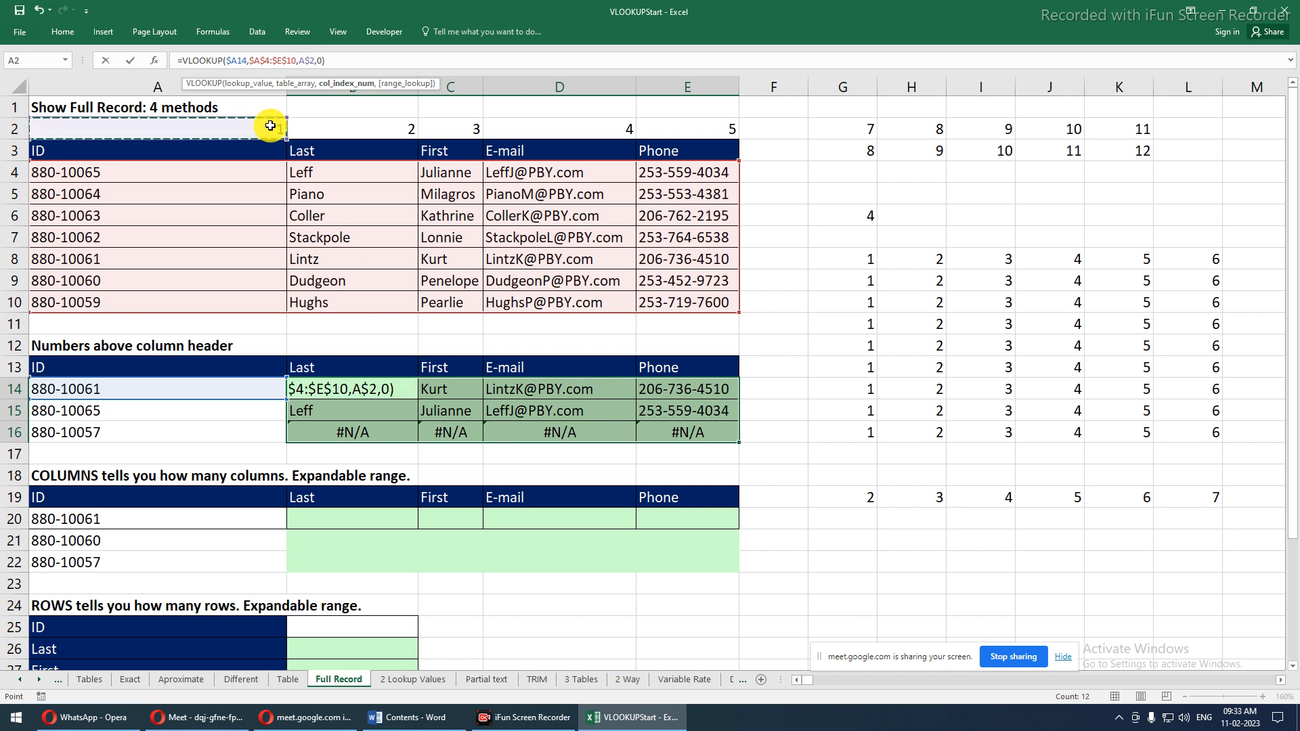
key(F4)
key(F4)
key(F4)
key(F4)
key(Return)
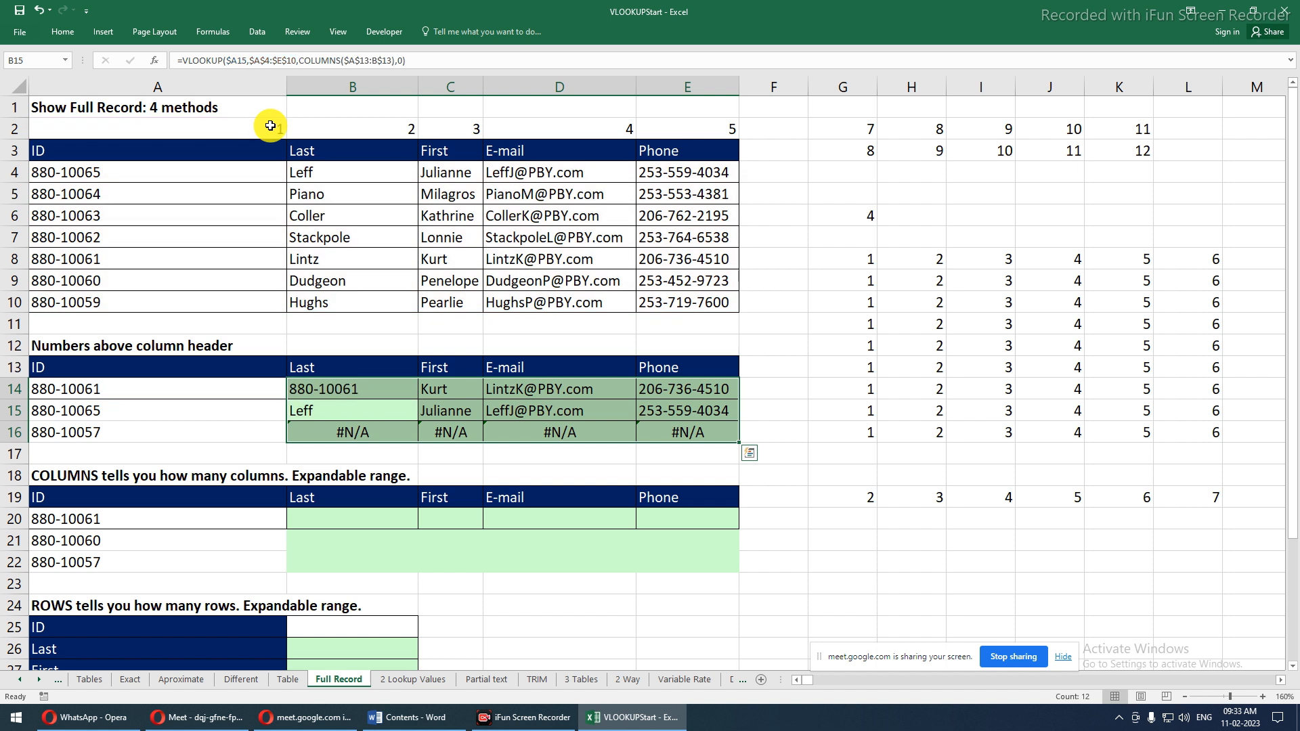
click(371, 383)
drag(418, 400, 739, 442)
Begin a VLOOKUP formula in B20 with A20 as the lookup value and $A$4:$E$10 as the table array
click(360, 527)
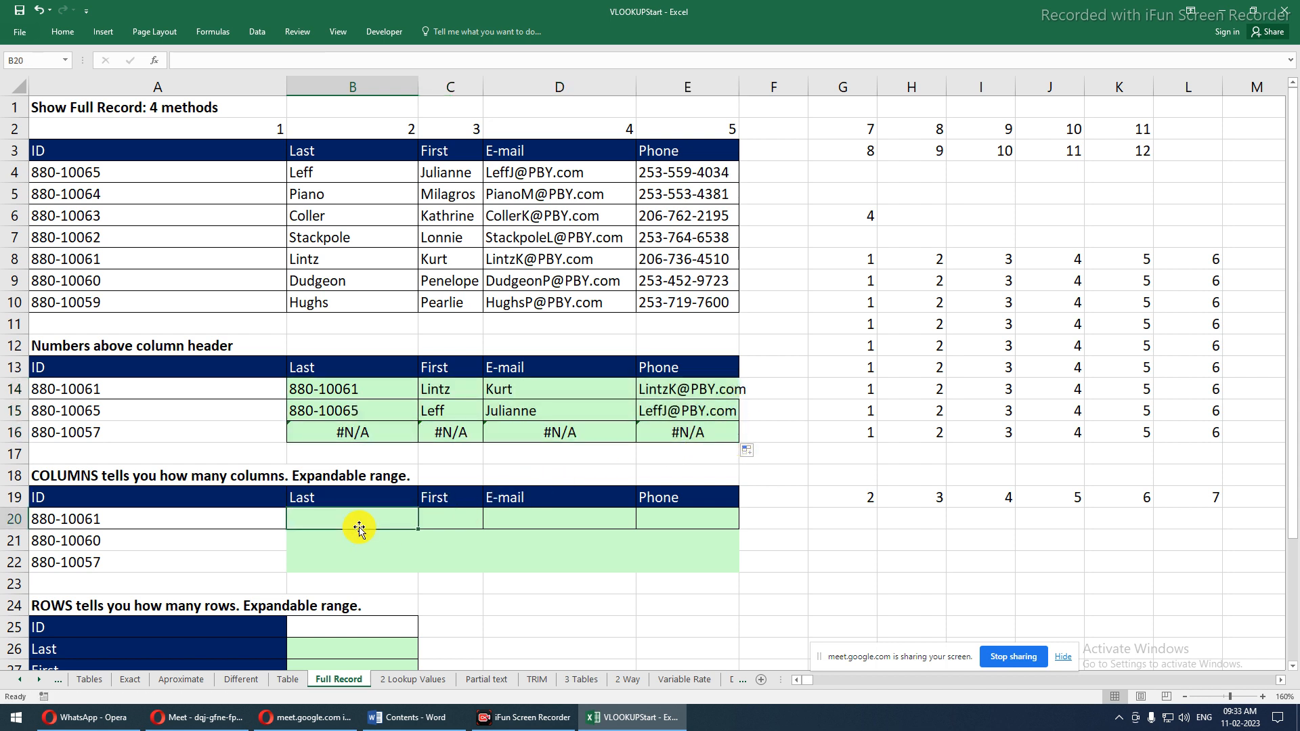
text(=)
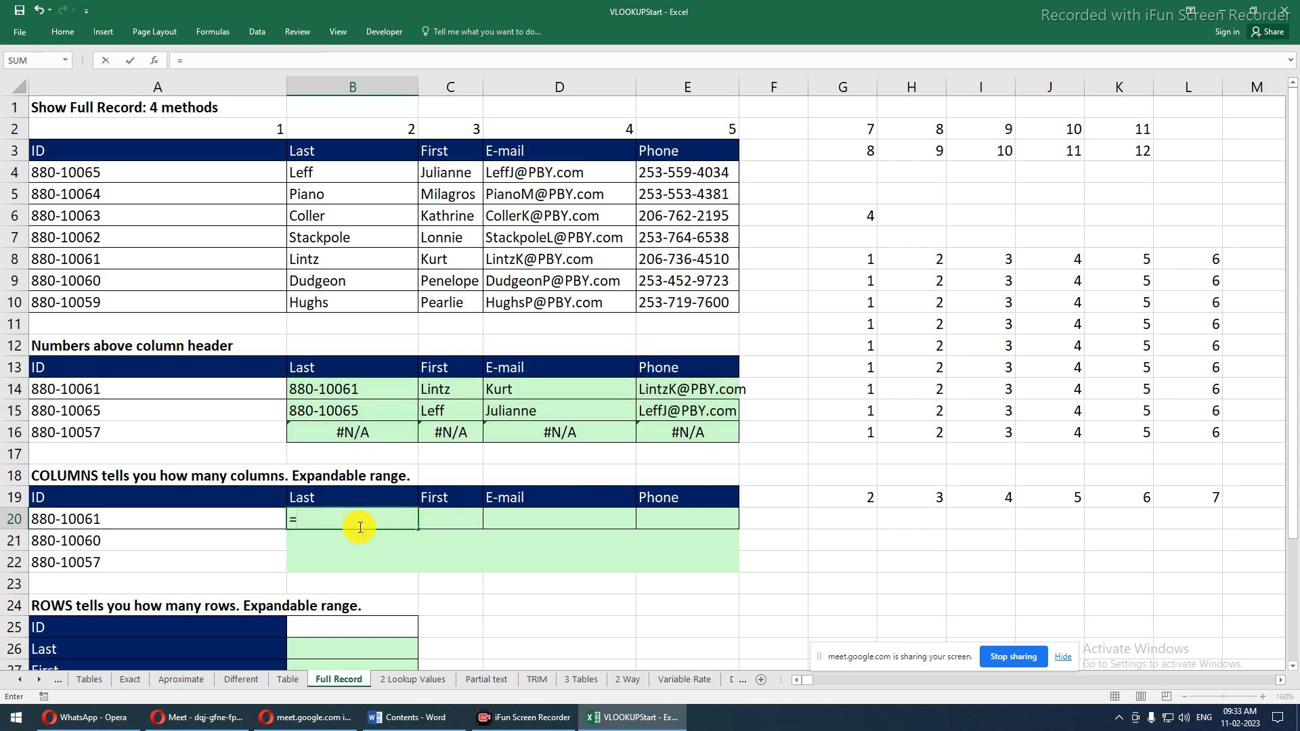
text(vlo)
key(Tab)
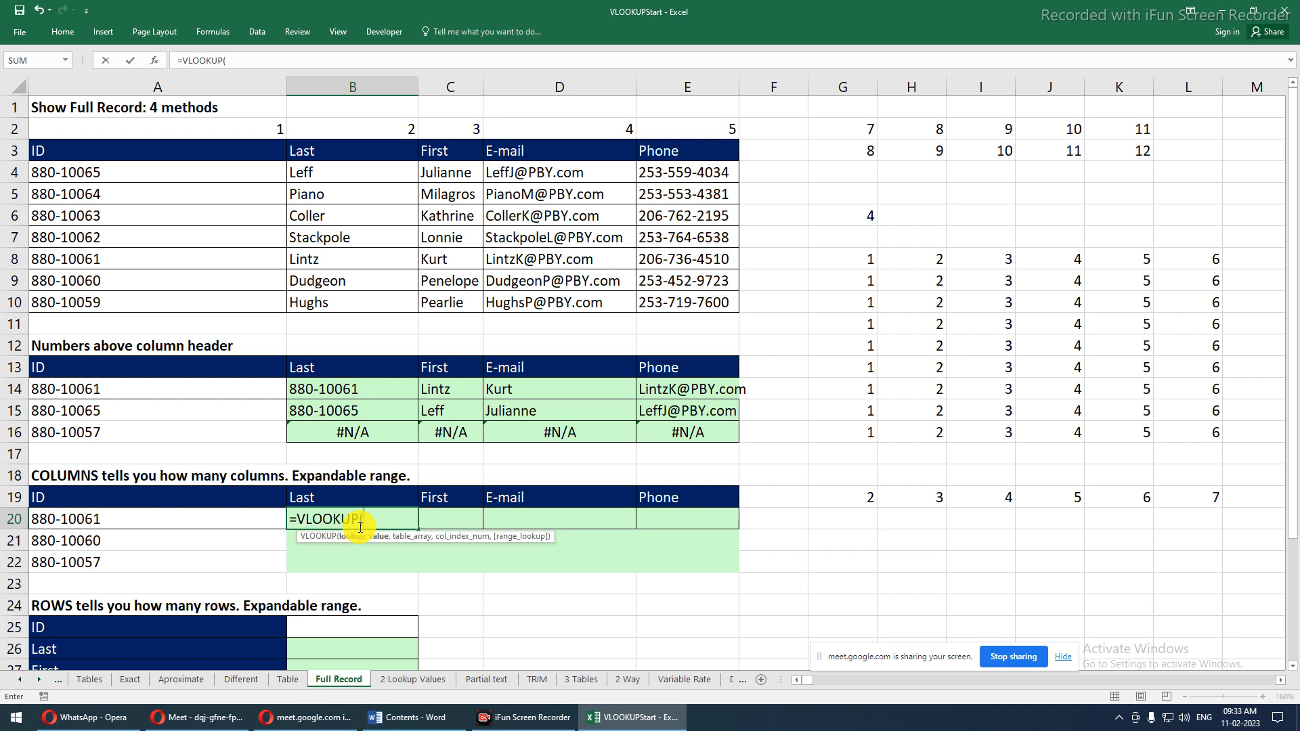
click(156, 521)
text(,)
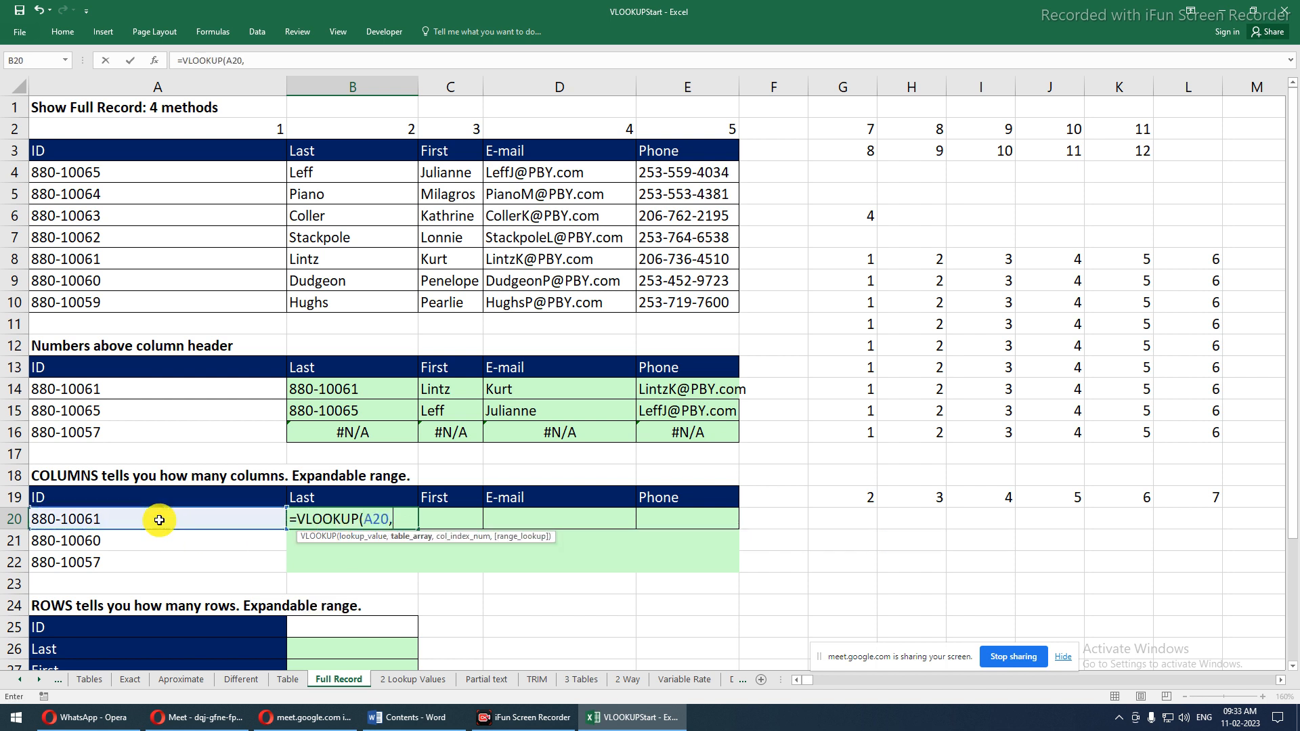
drag(71, 173, 661, 301)
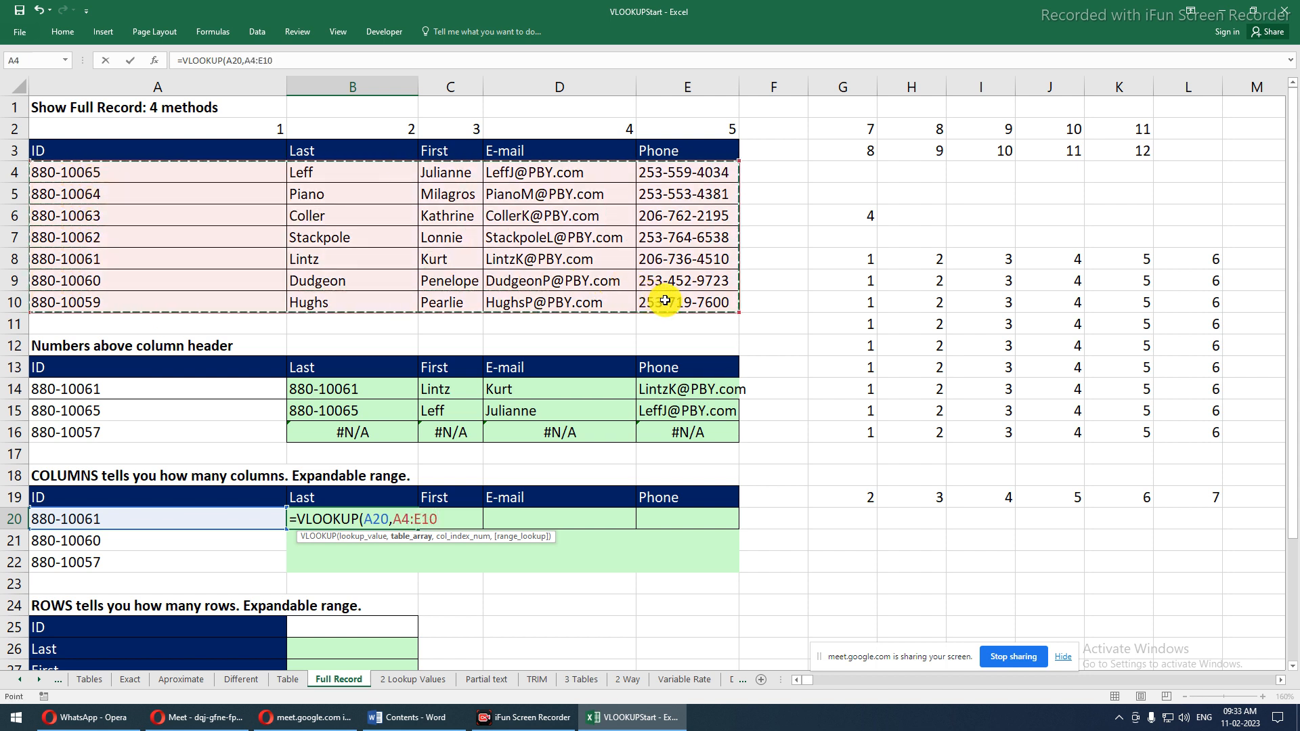
key(F4)
text(,)
Add the expandable range $A$19:B$19 as the column index of the VLOOKUP in B20
drag(148, 493, 316, 495)
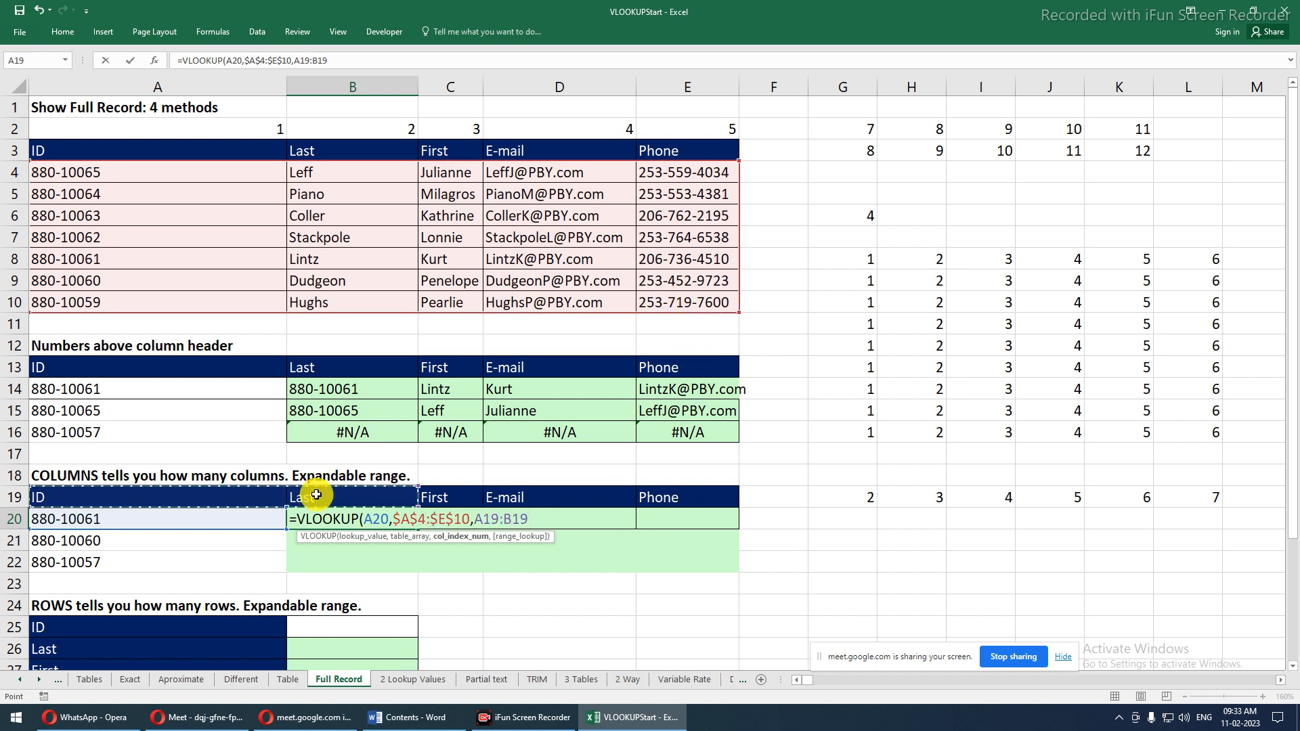
key(F4)
key(F4)
key(F4)
key(F4)
key(F4)
click(528, 517)
key(BackSpace)
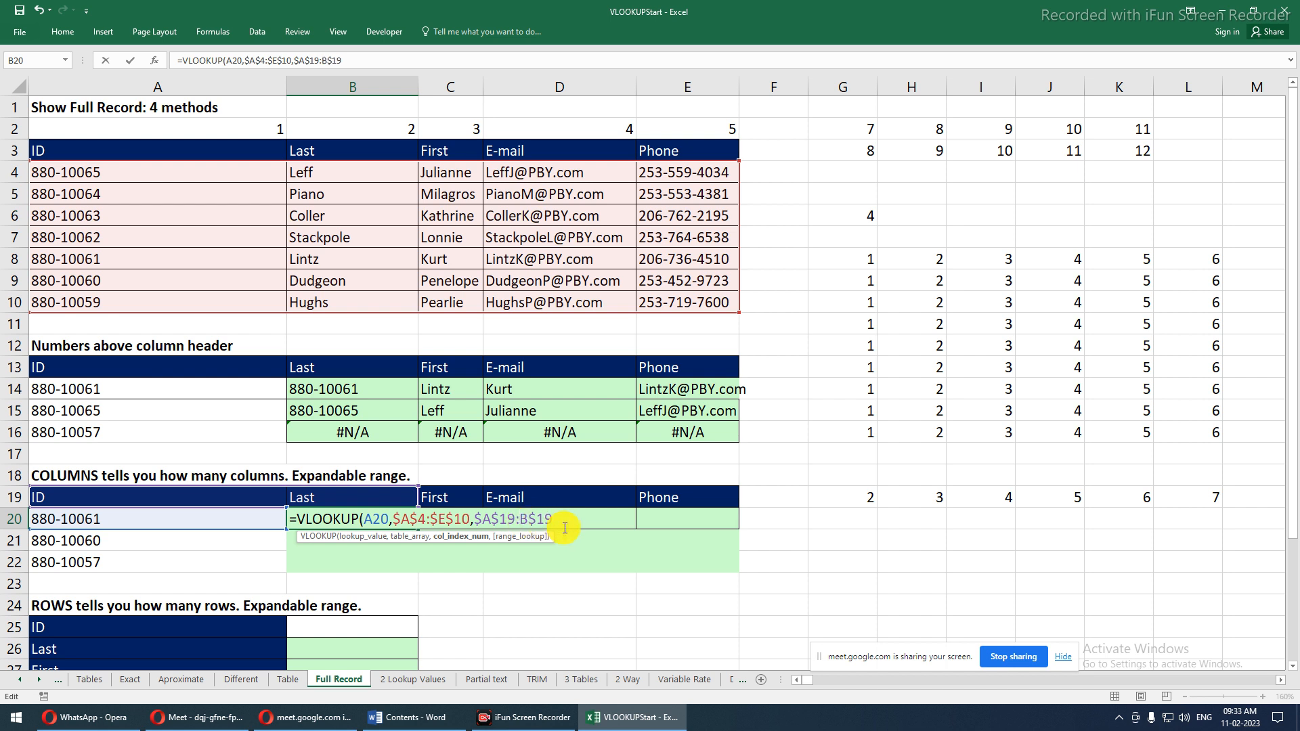
Lock the lookup value's column as $A20 and enter the VLOOKUP formula in B20
click(372, 519)
key(F4)
key(F4)
key(F4)
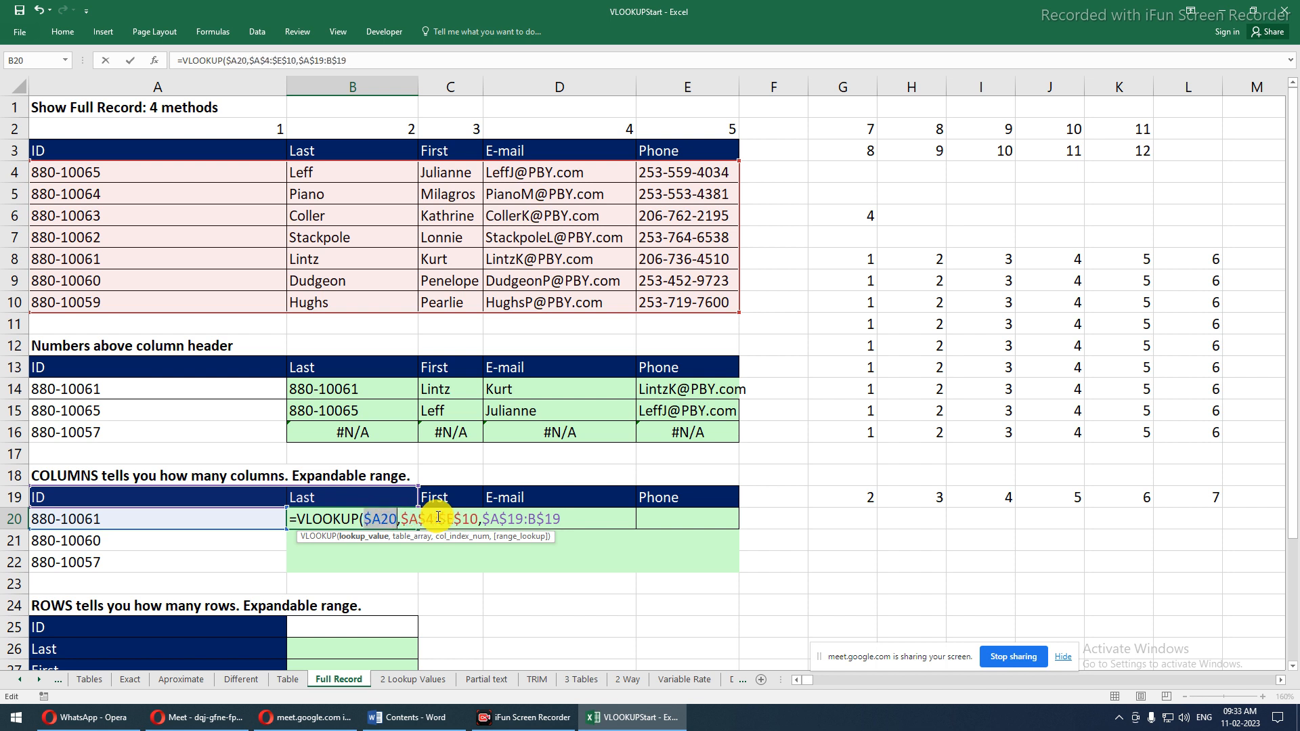
key(Return)
Add 0 as the exact-match range lookup argument of the VLOOKUP in B20
click(387, 515)
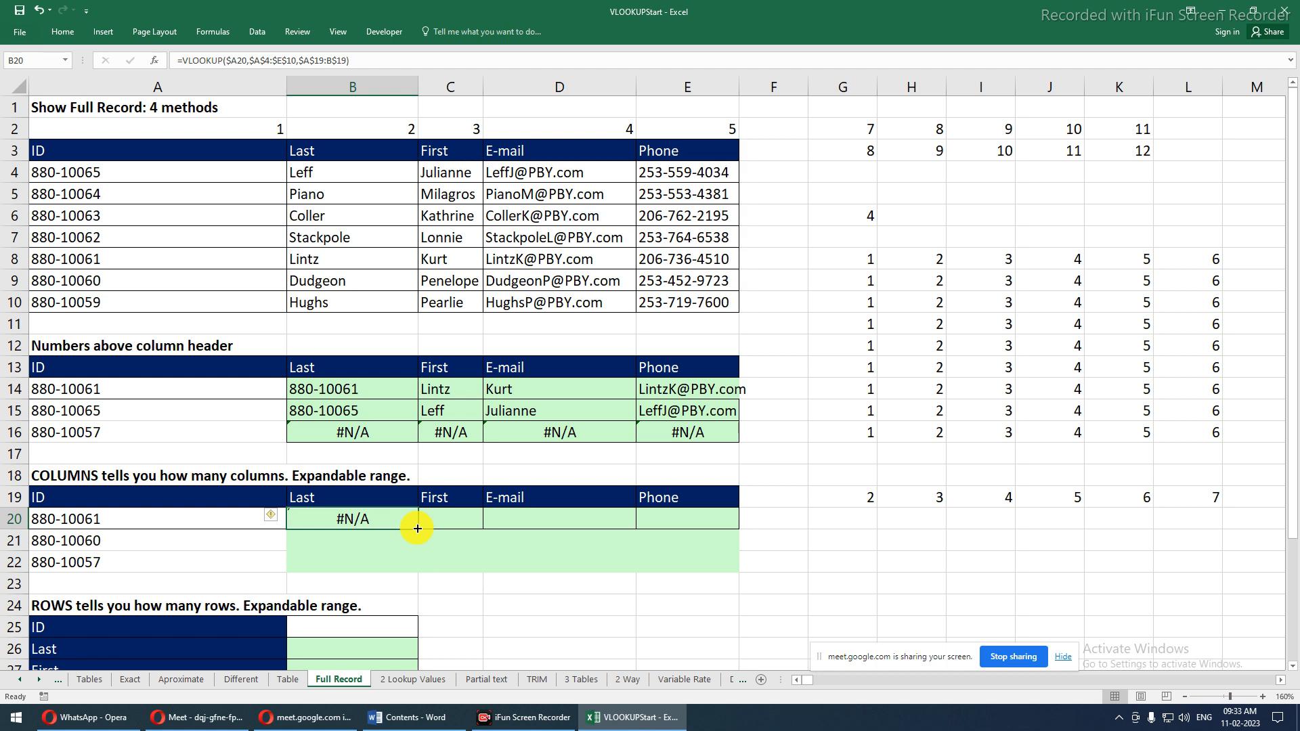
key(F2)
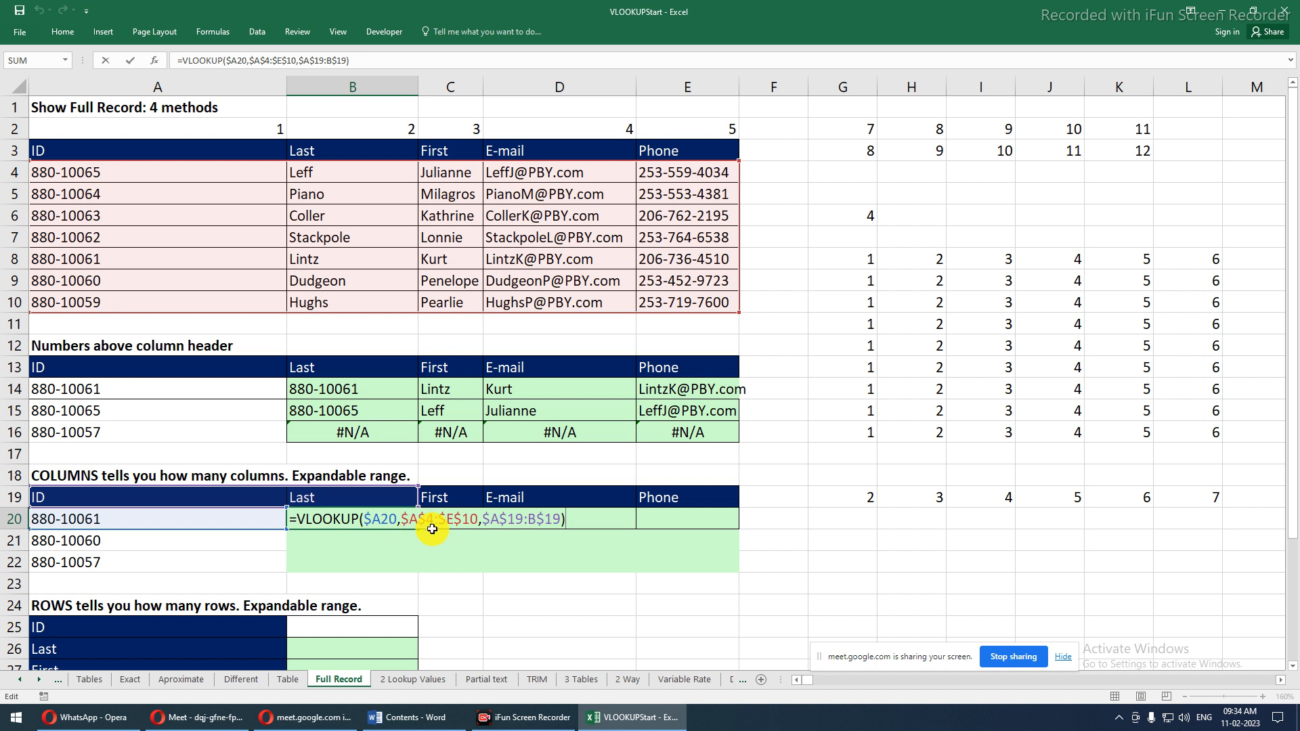
click(561, 519)
text(,0)
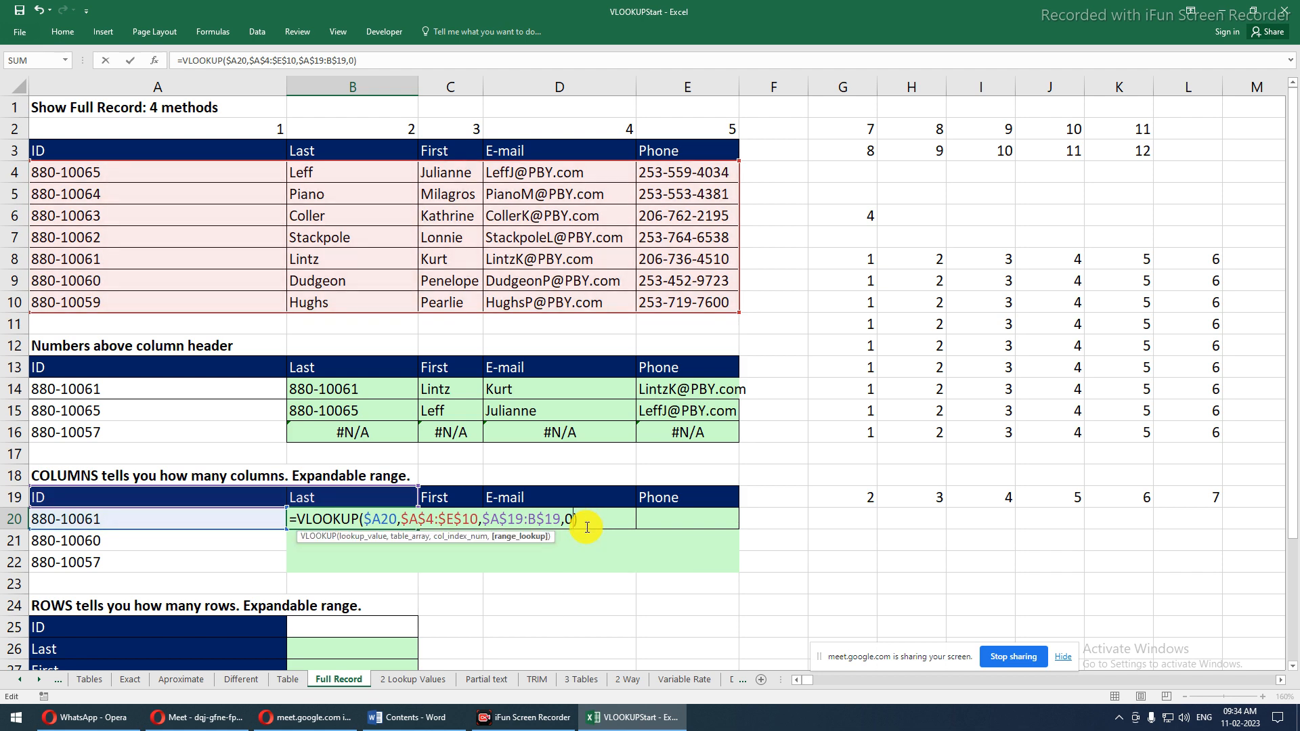
key(Return)
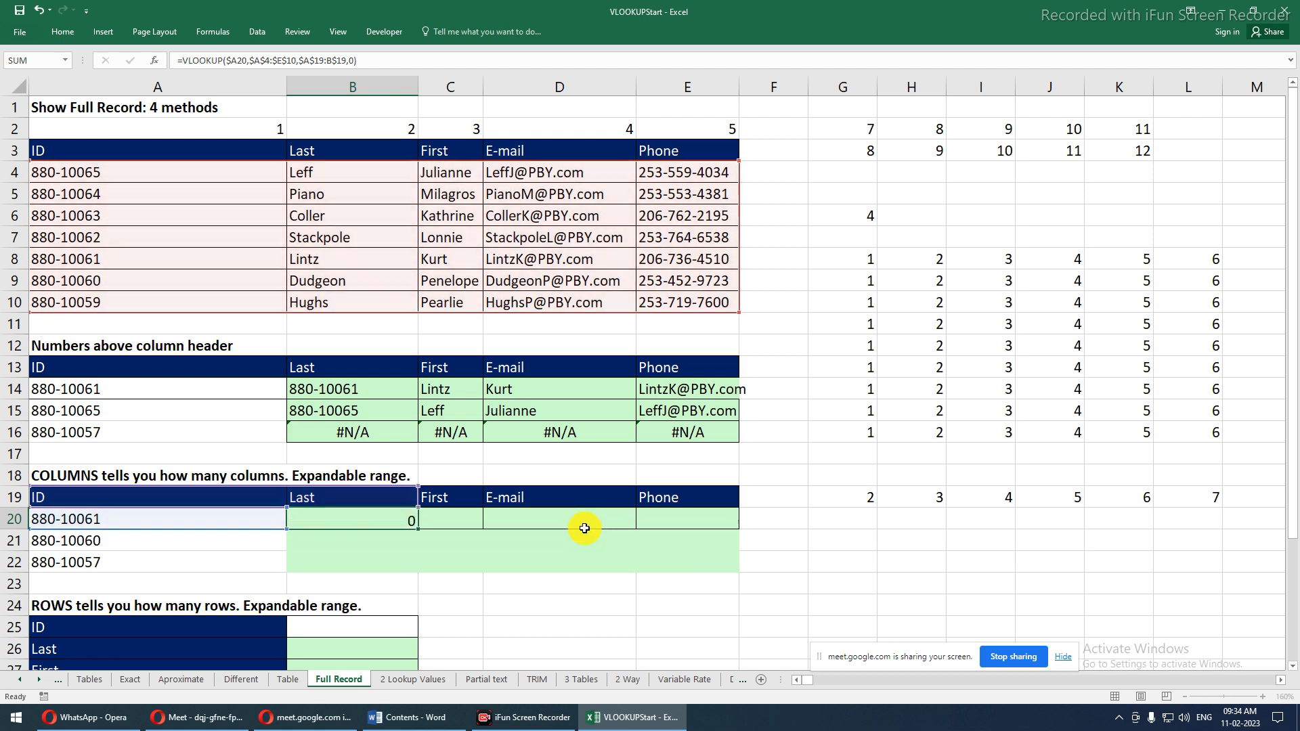
Wrap the VLOOKUP's column index range $A$19:B$19 in B20 with COLUMN and fill the formula through E22
click(382, 520)
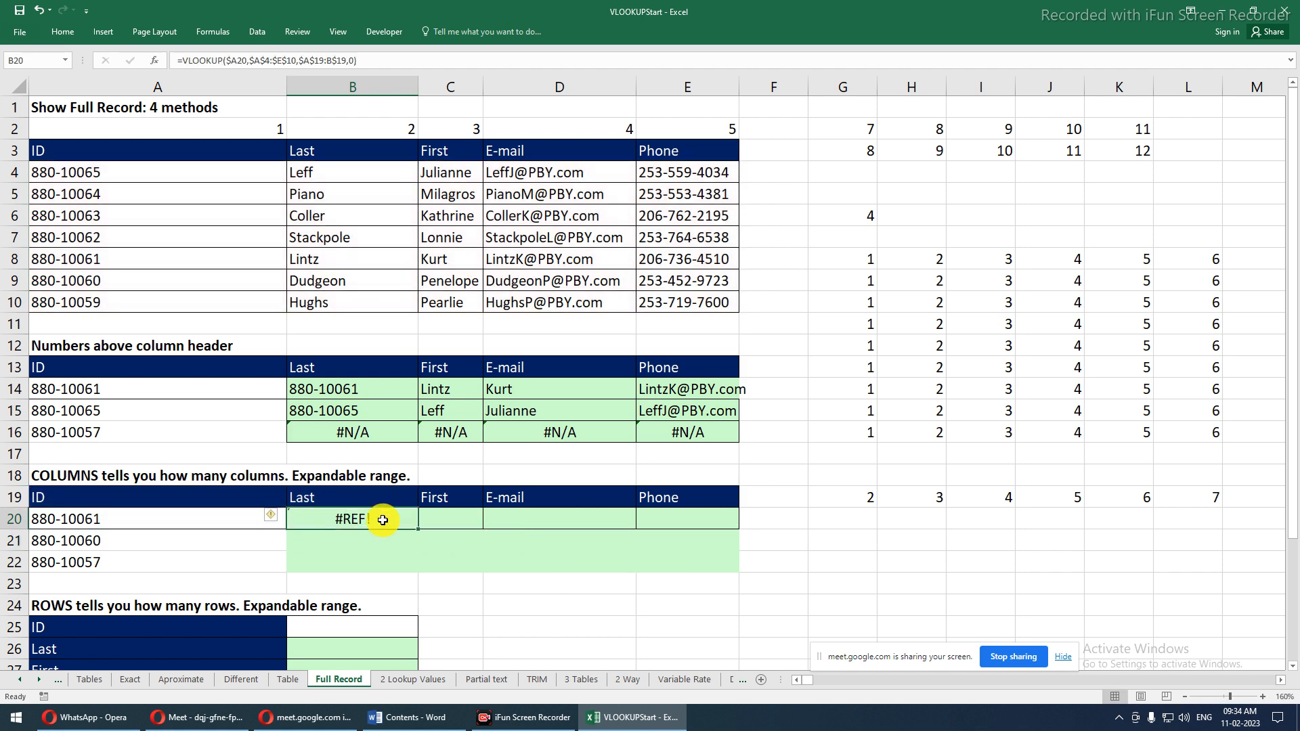
key(F2)
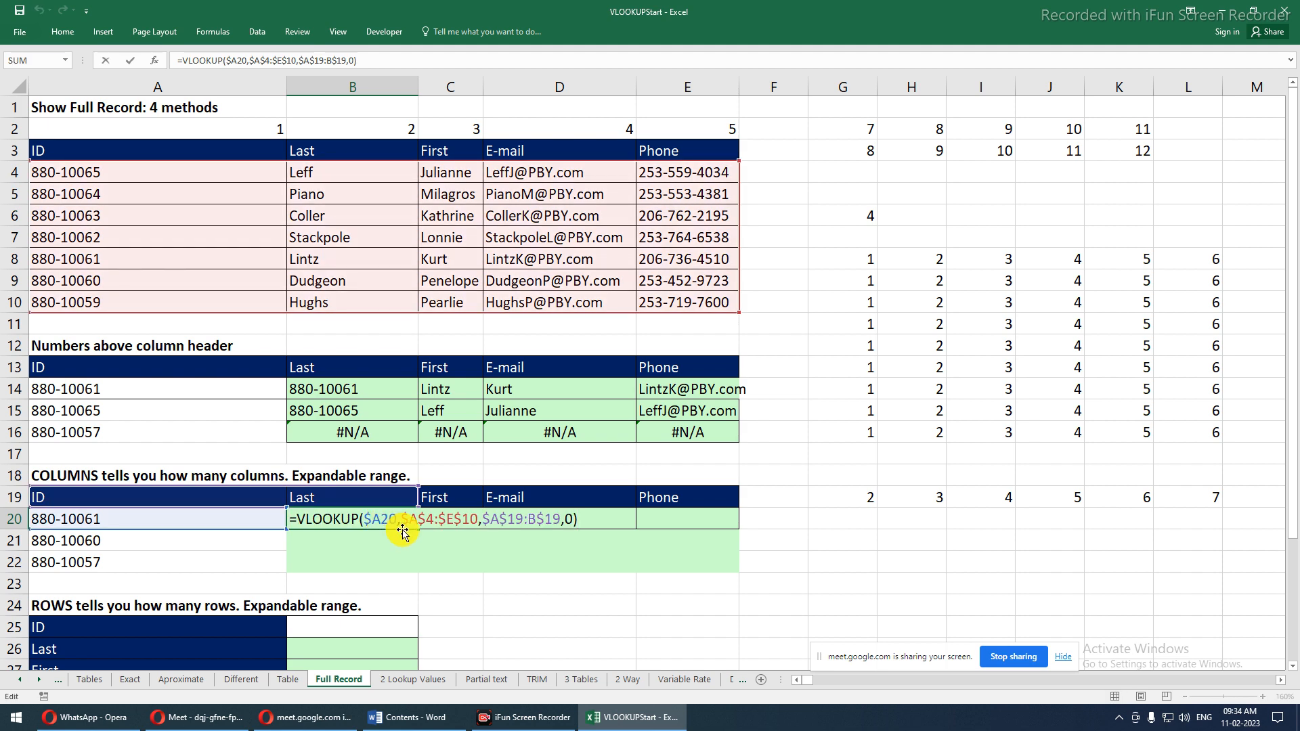
click(483, 520)
text(column)
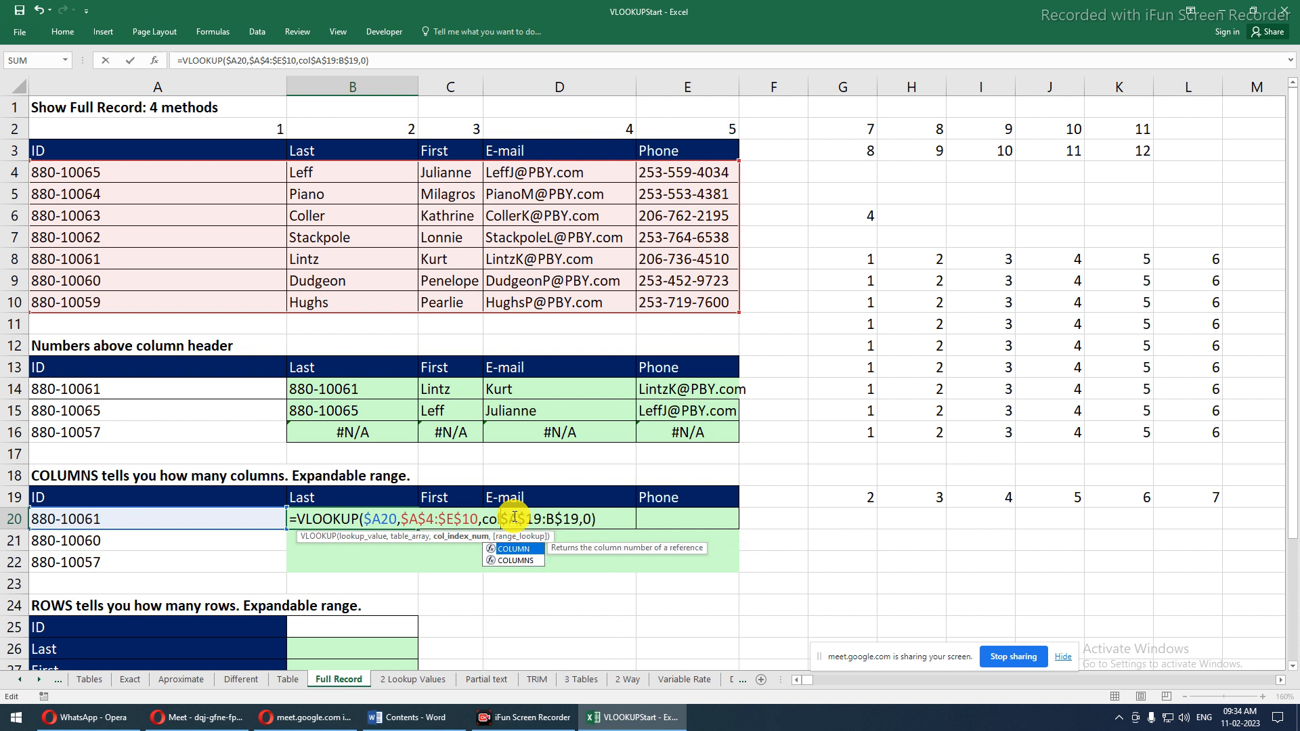
key(Tab)
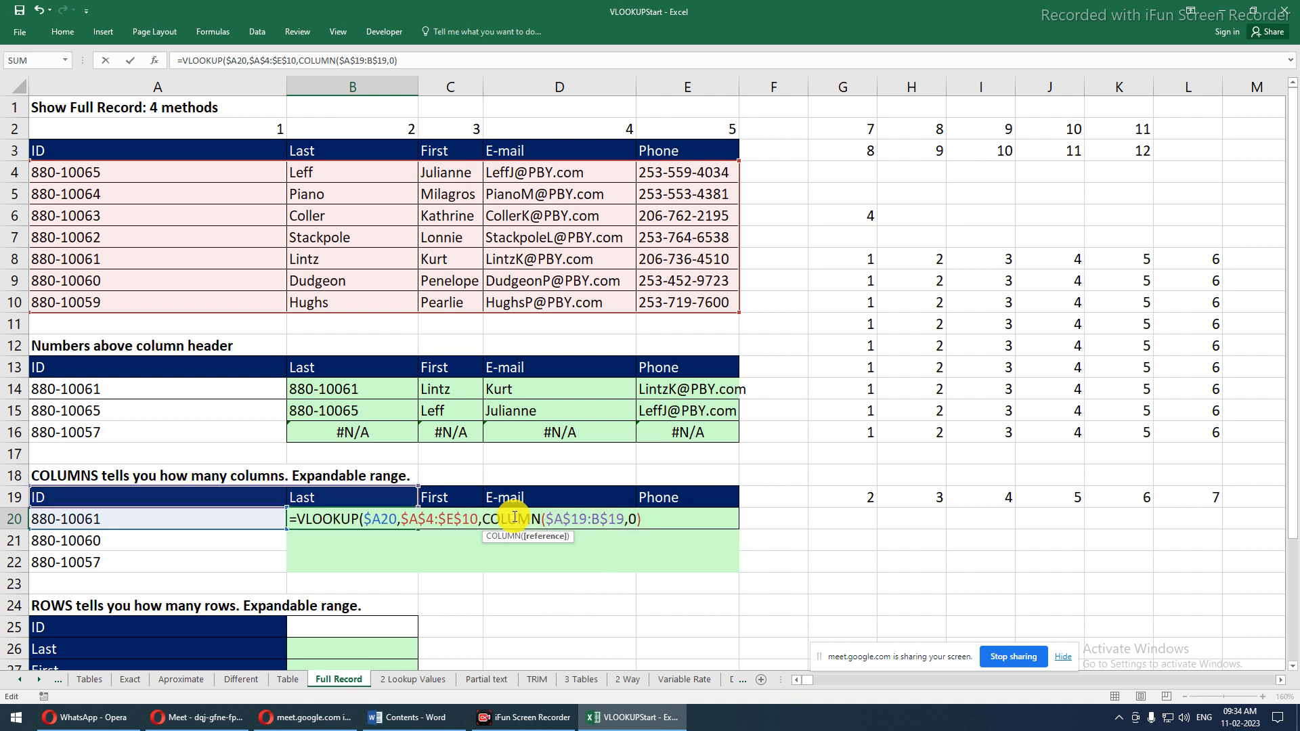
click(627, 519)
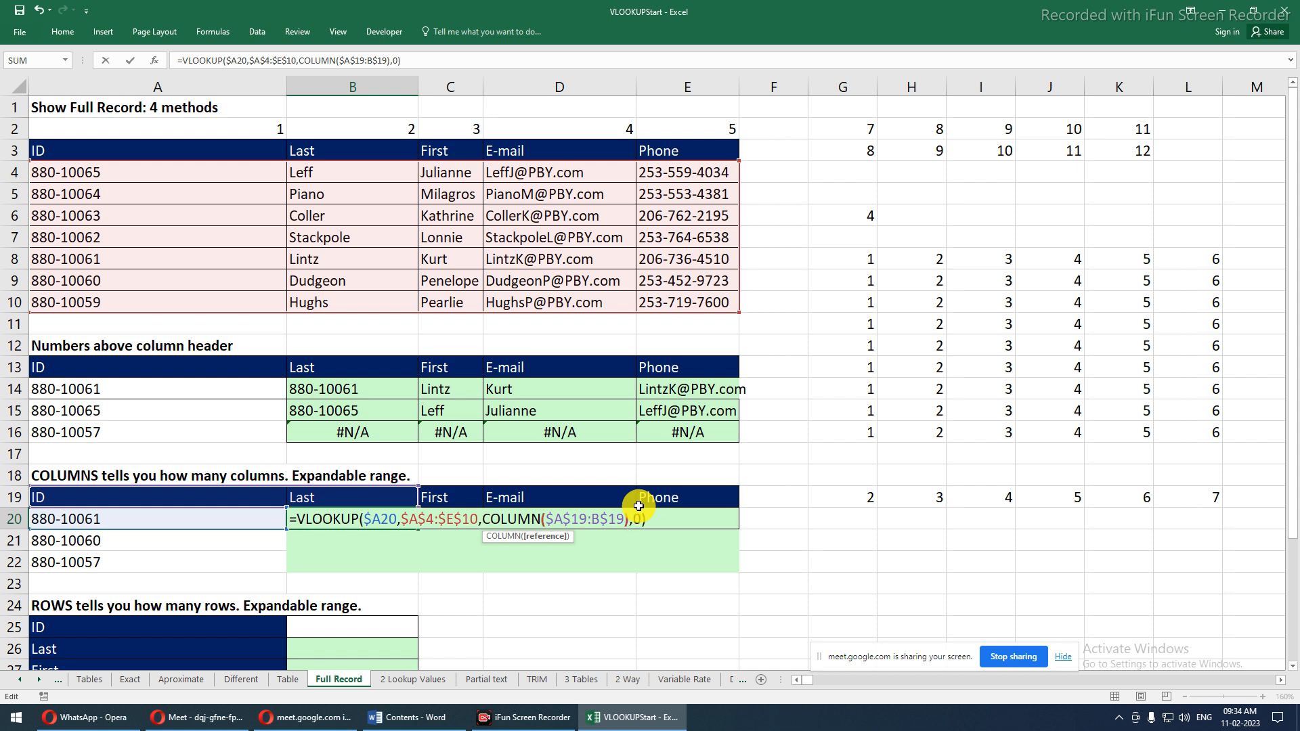
key(Return)
key(Up)
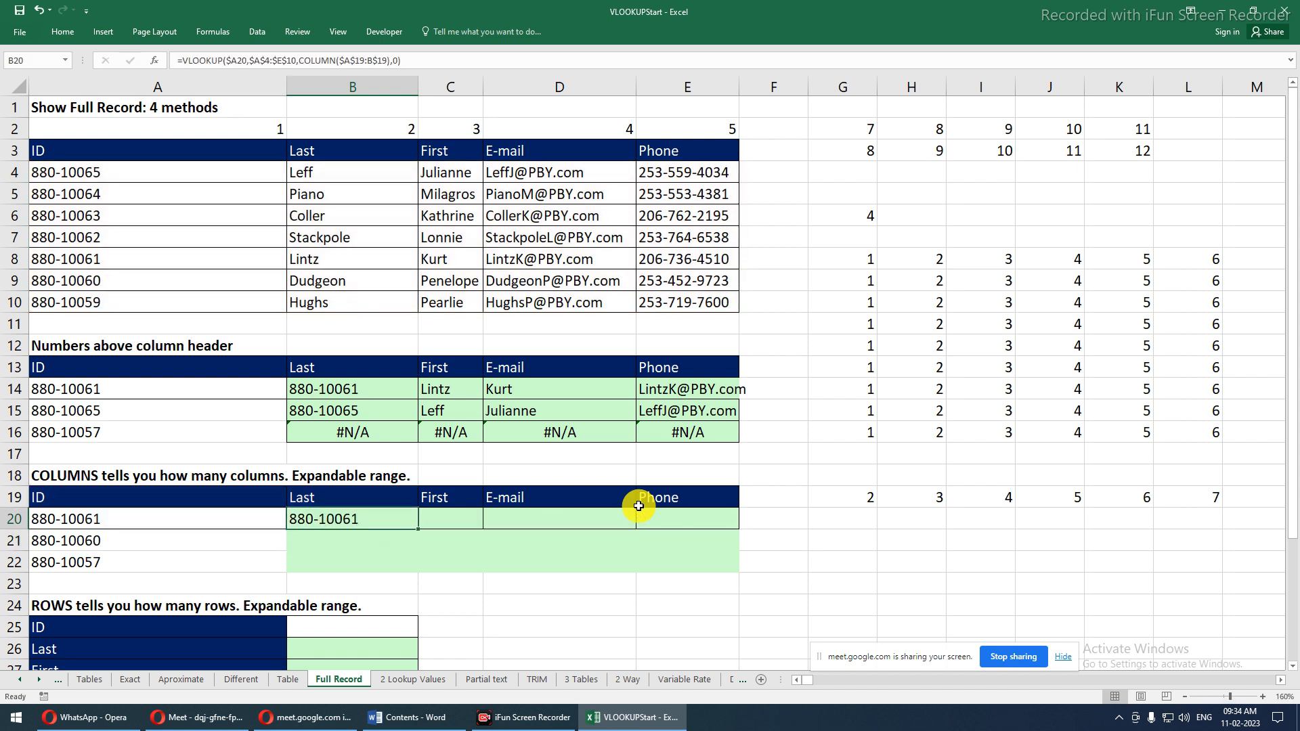
drag(418, 528, 734, 572)
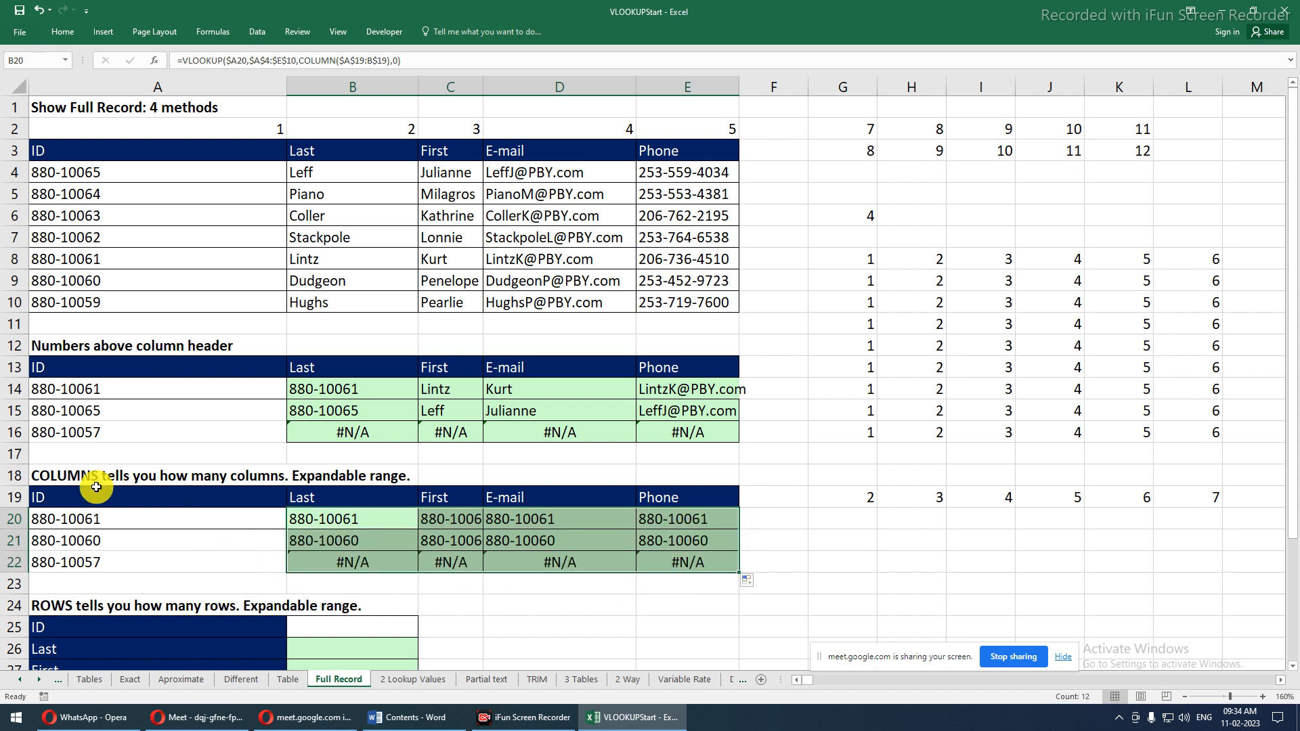
Look over the ROWS and MATCH lookup sections below the COLUMNS table
click(135, 546)
scroll(136, 547, down, 4)
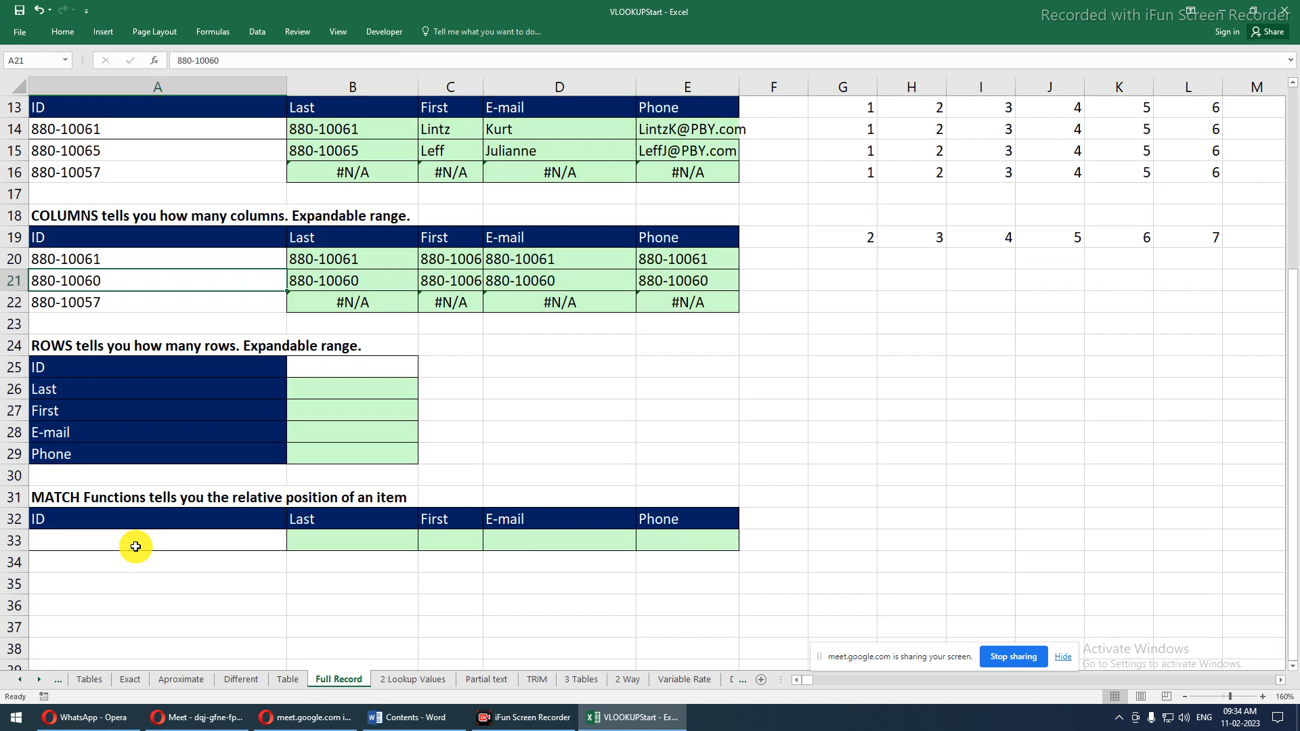
scroll(135, 547, down, 2)
scroll(136, 546, down, 1)
scroll(135, 546, up, 5)
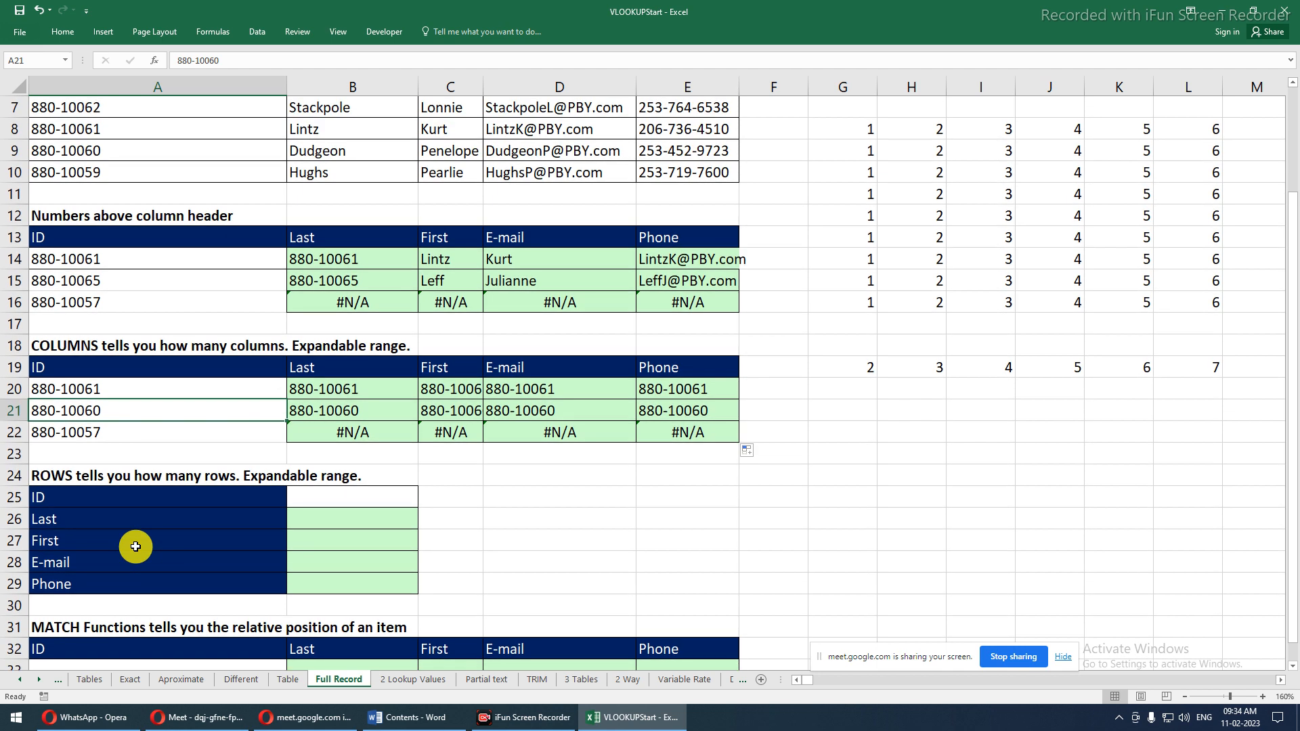
scroll(135, 546, down, 1)
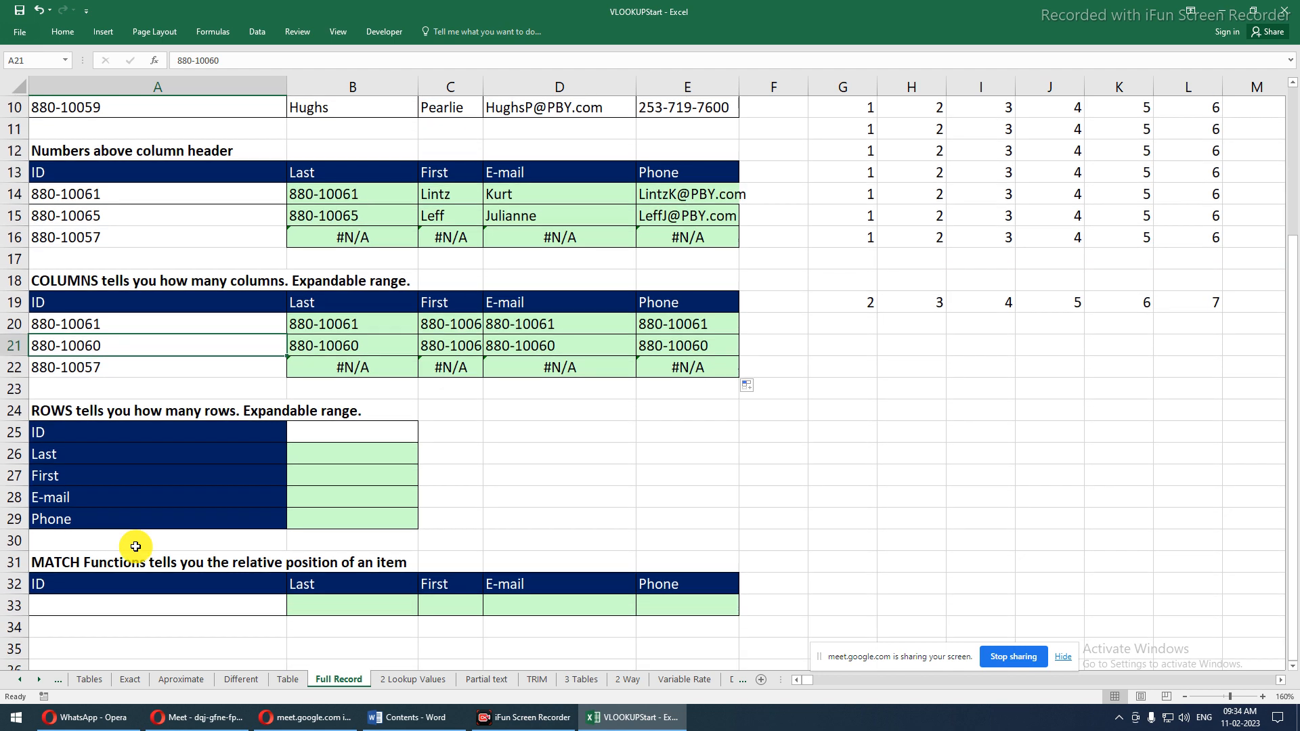
scroll(135, 546, up, 2)
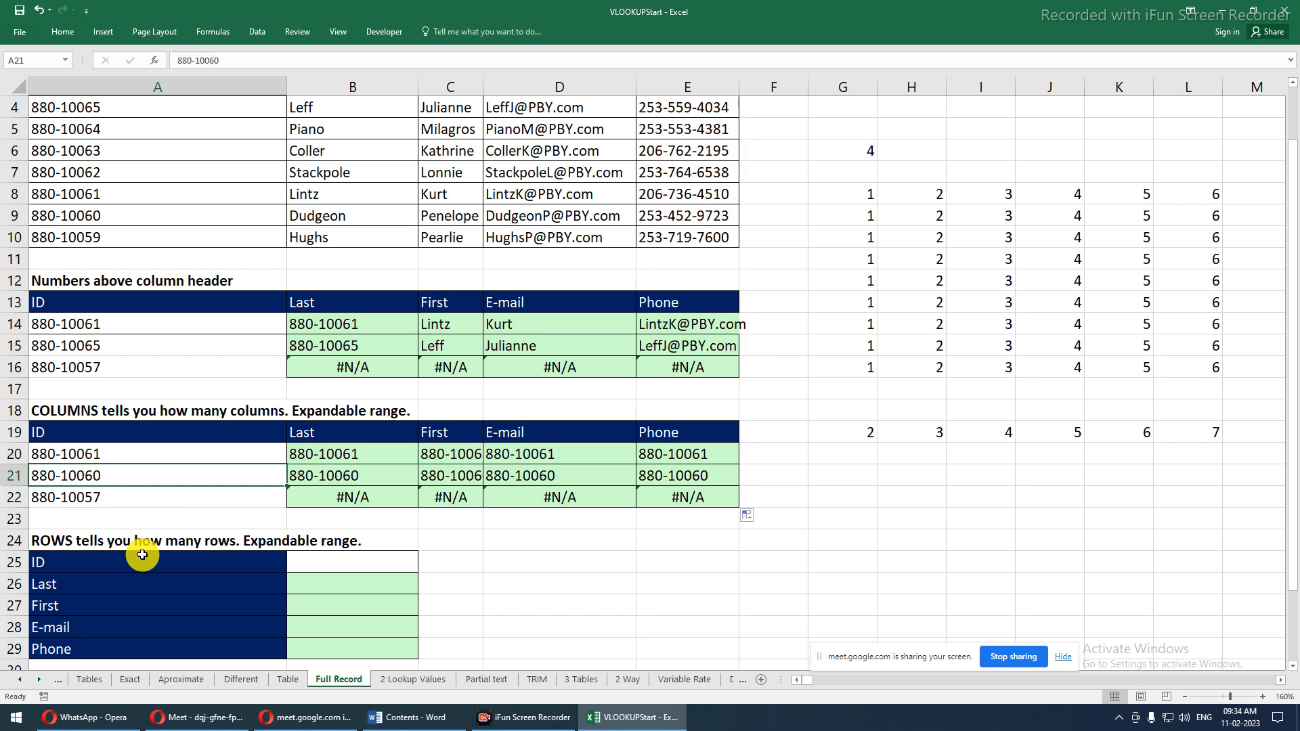
scroll(142, 554, down, 1)
scroll(142, 555, up, 1)
click(378, 567)
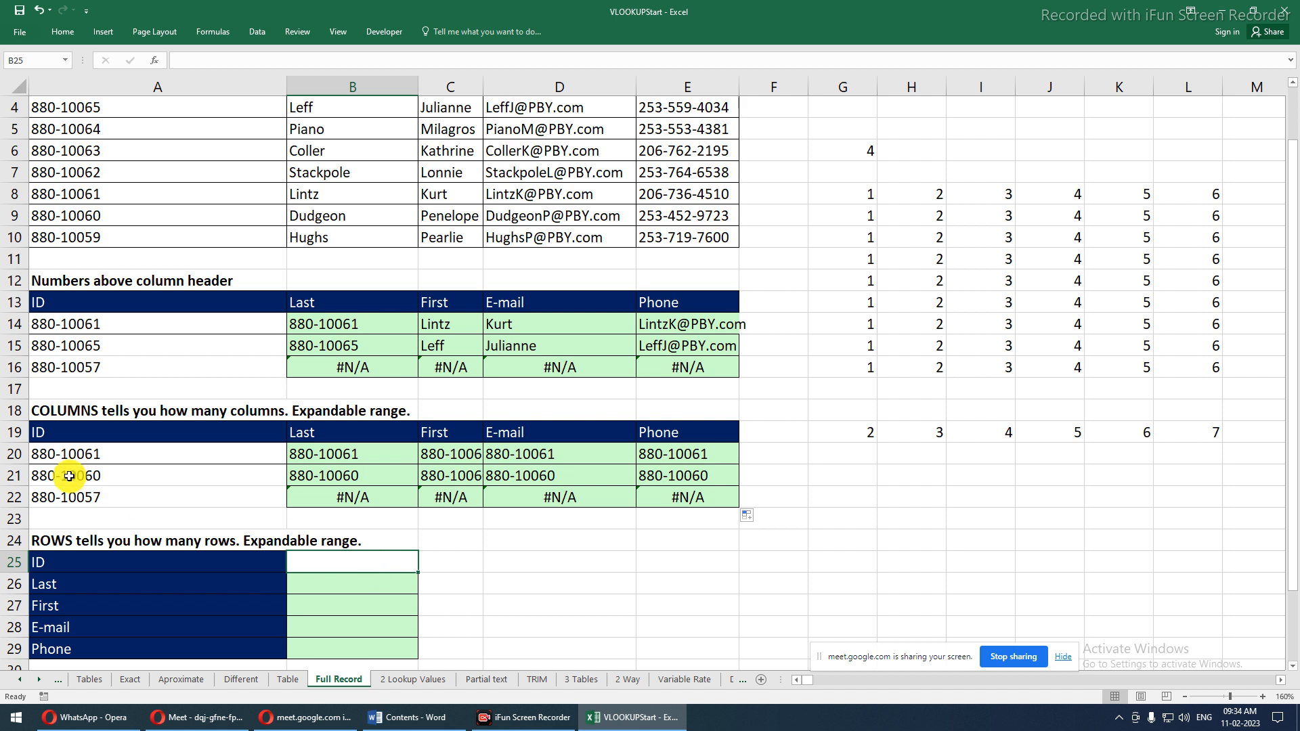
click(94, 473)
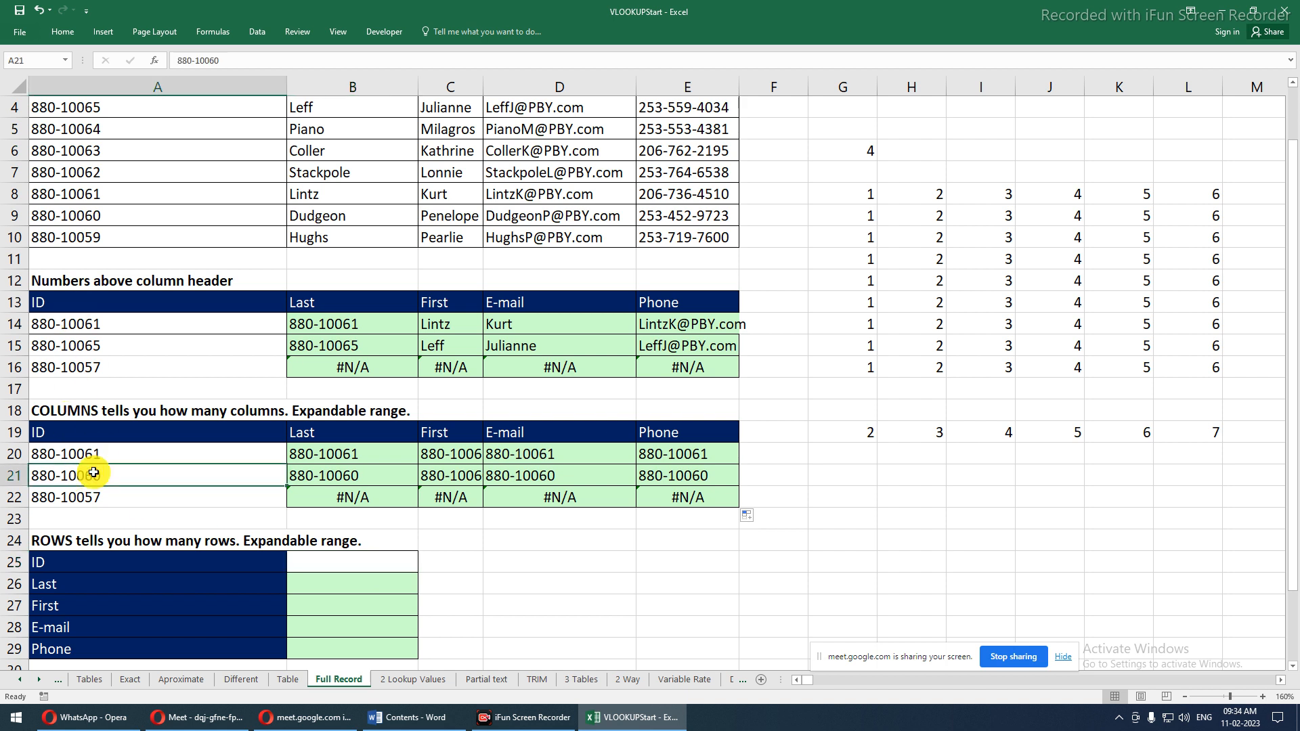
key(ctrl+c)
click(349, 568)
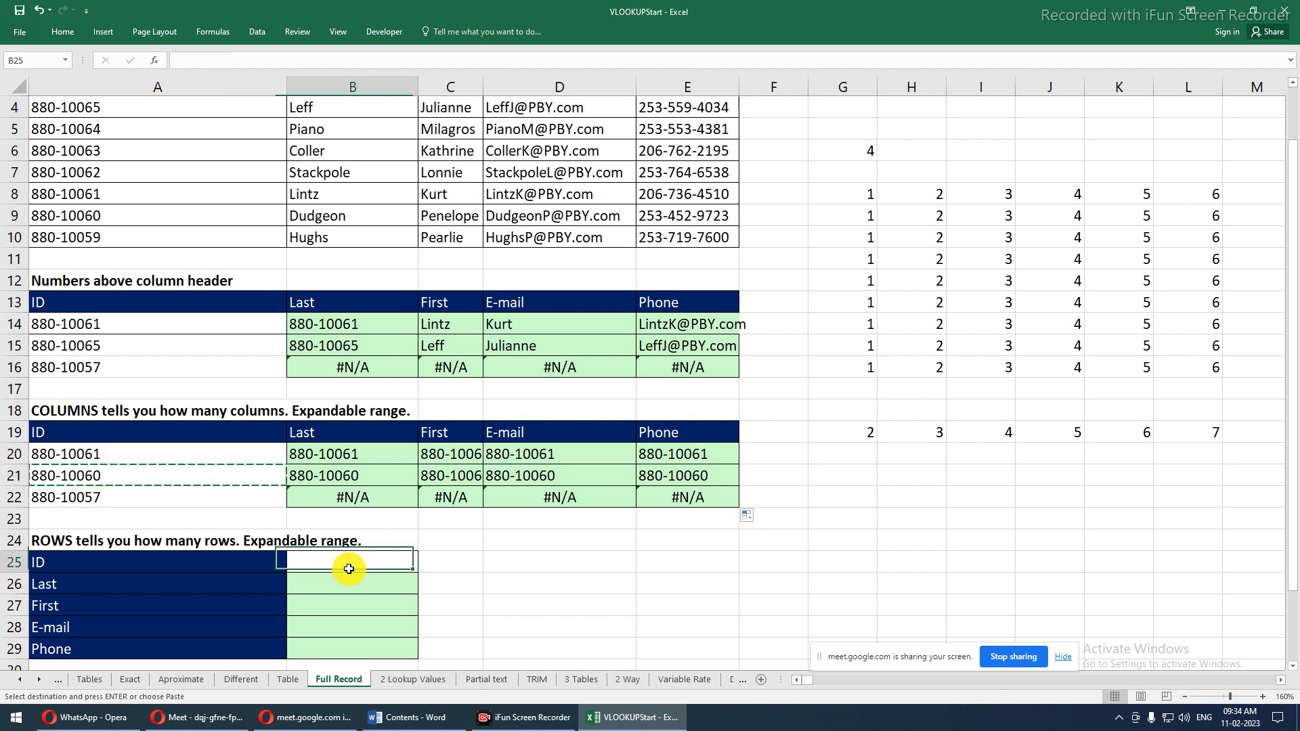
key(ctrl+alt+v)
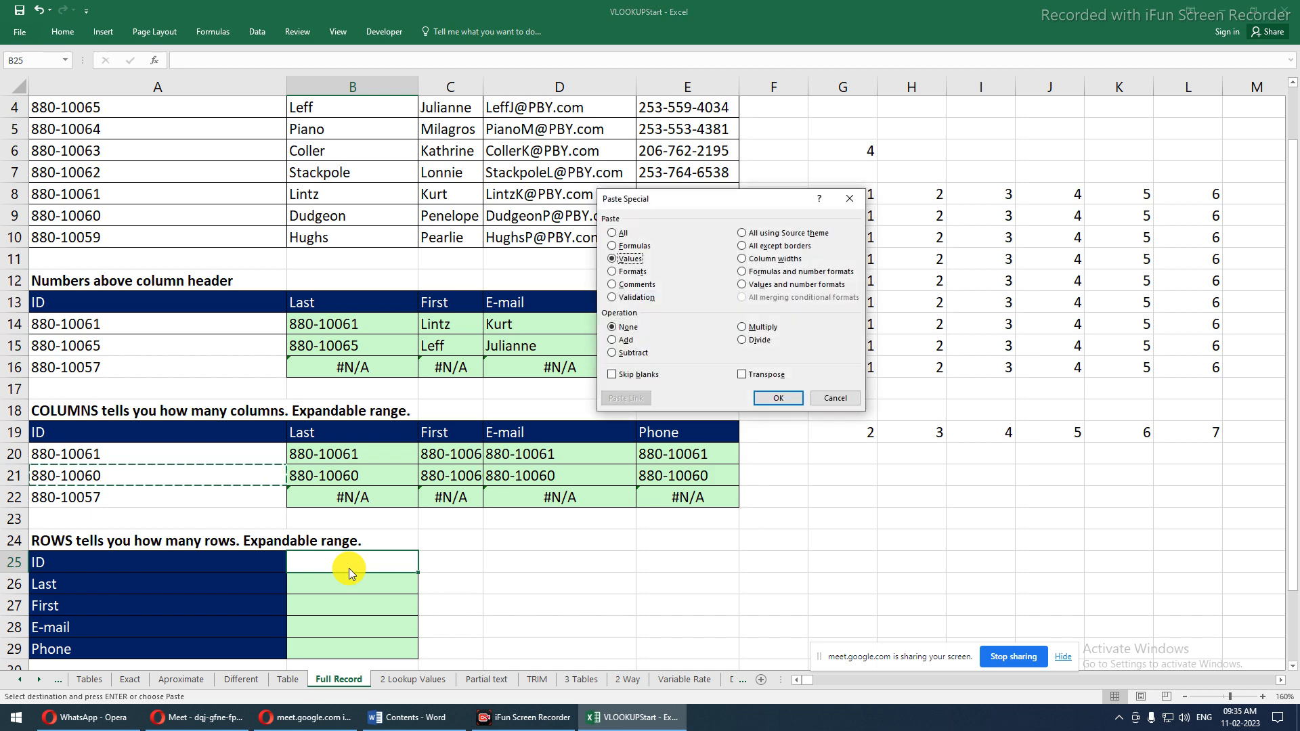
key(Escape)
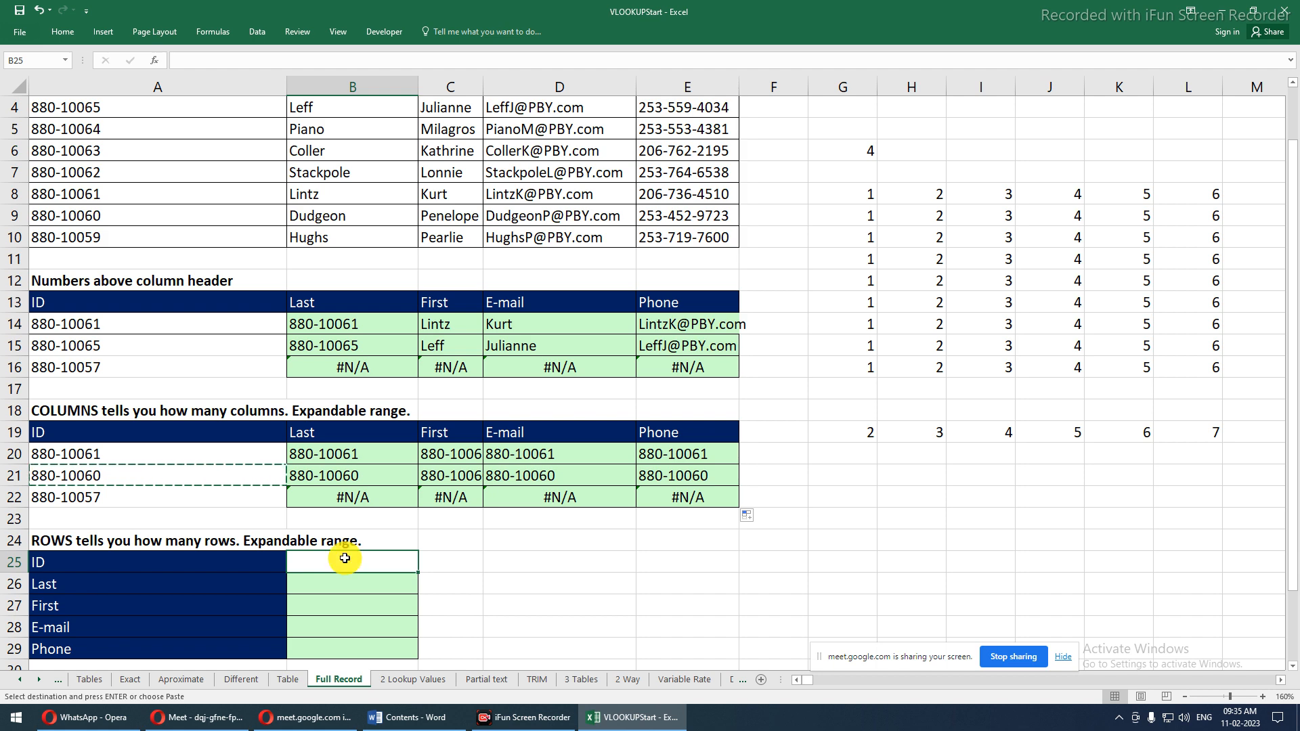
Add list data validation to the ID cell B25 with the source range $A$4:$A$10
key(alt)
key(e)
key(s)
key(d)
key(l)
click(715, 270)
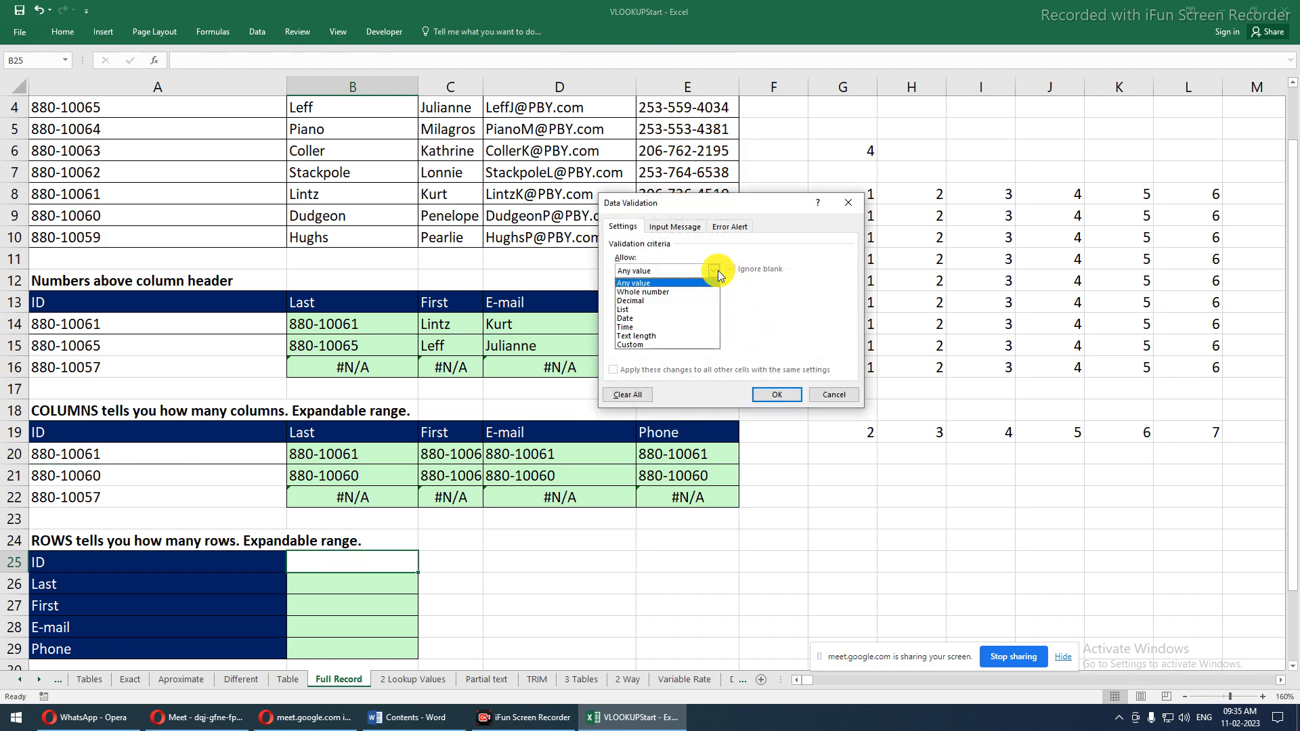
click(644, 311)
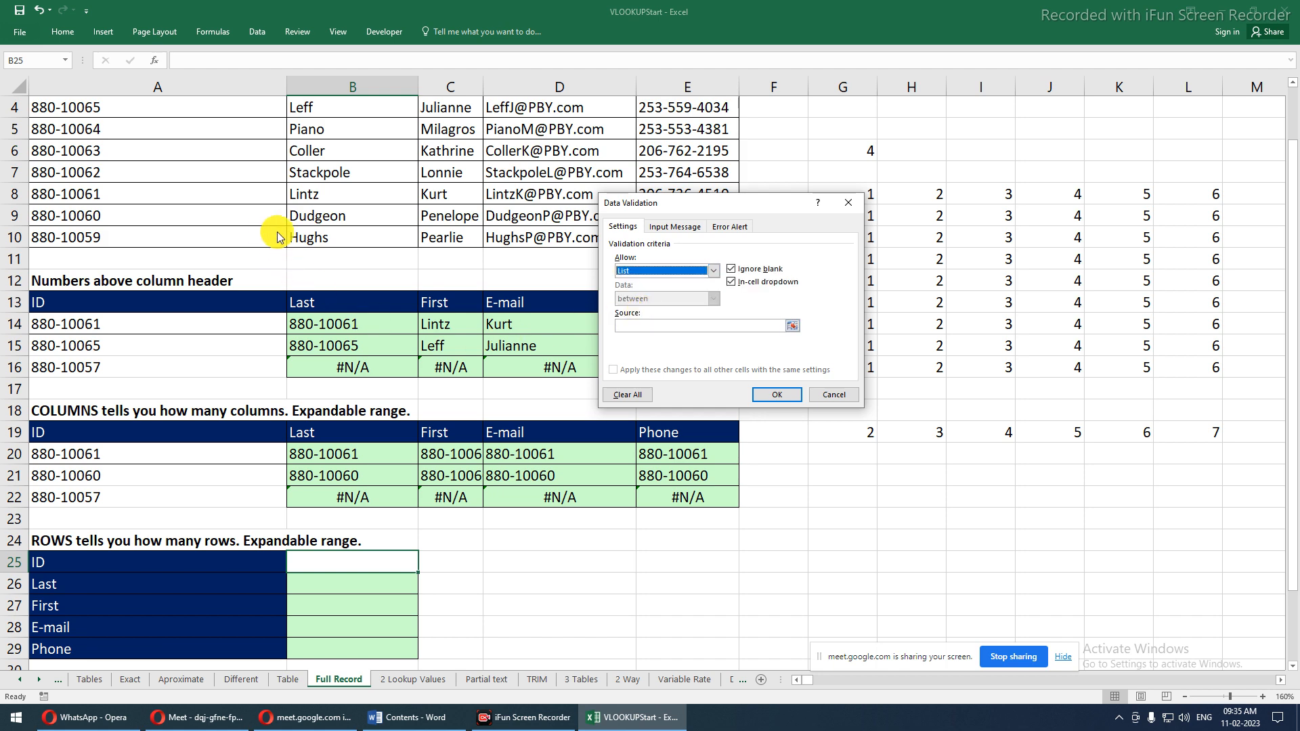
click(633, 326)
scroll(248, 165, up, 1)
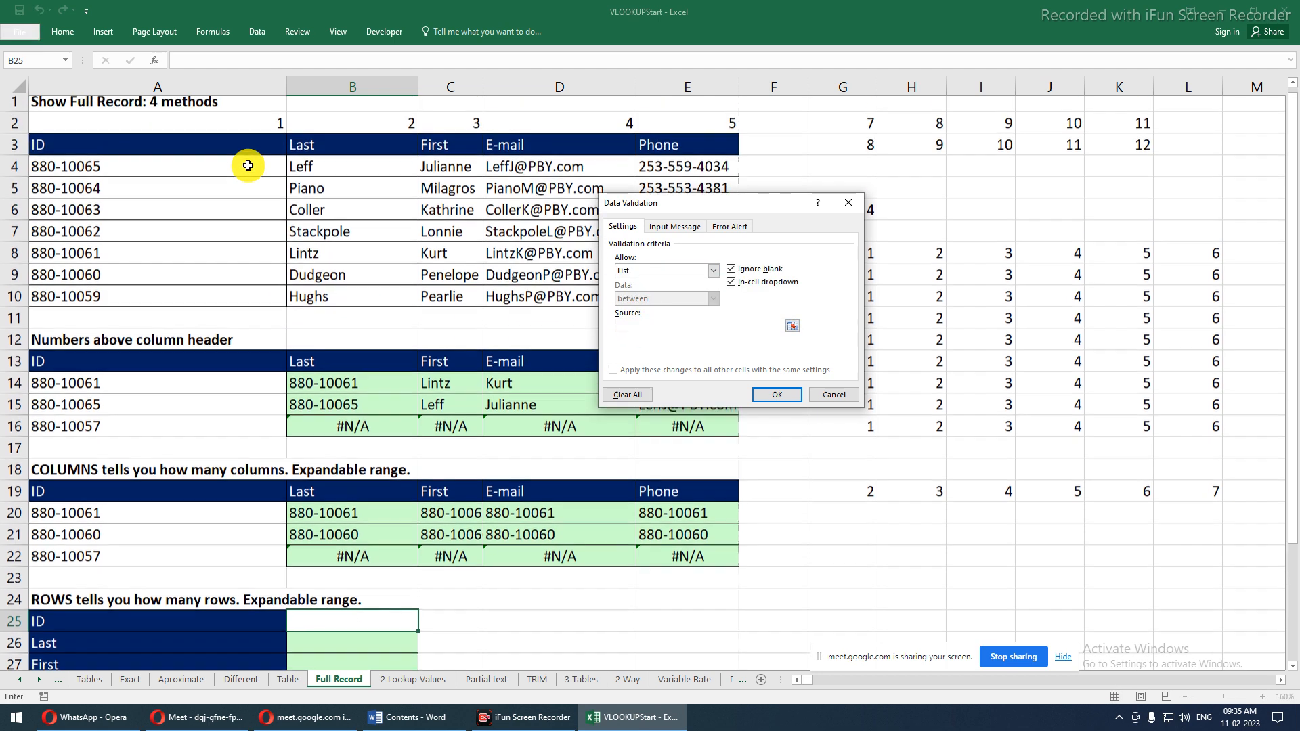
drag(131, 170, 142, 298)
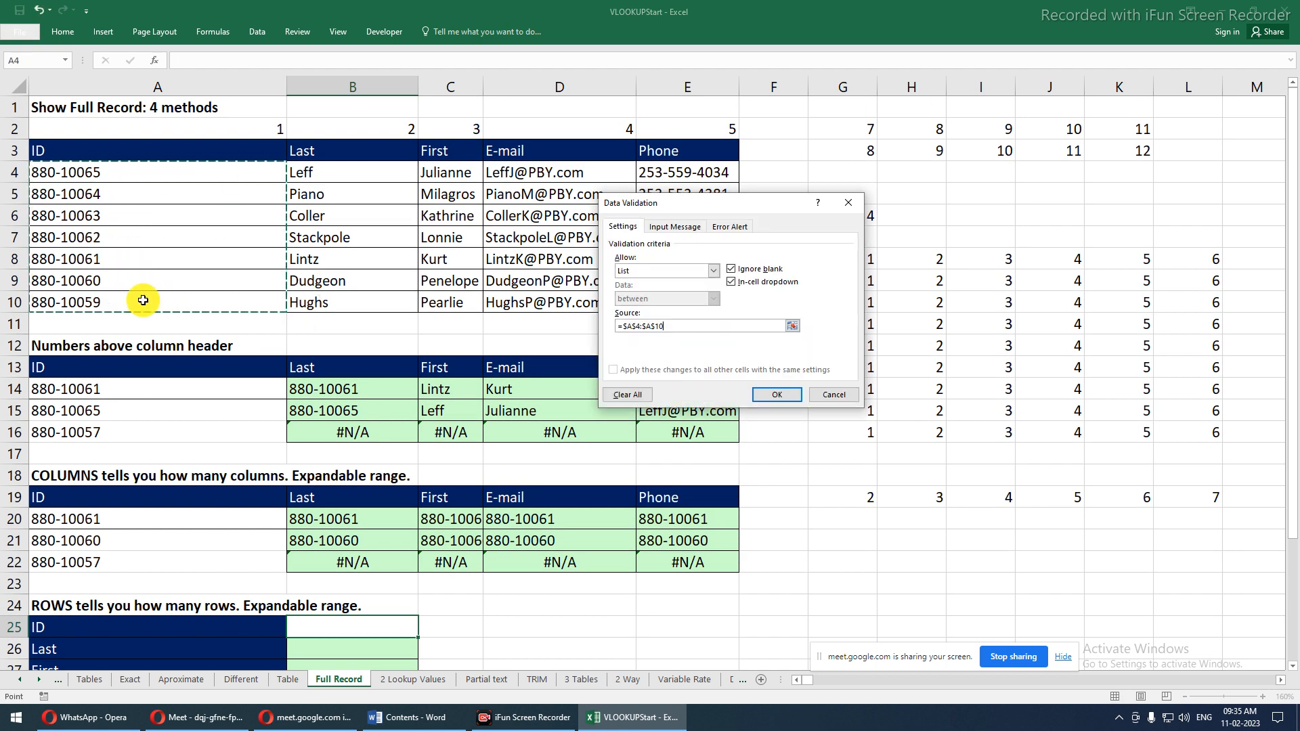
click(787, 396)
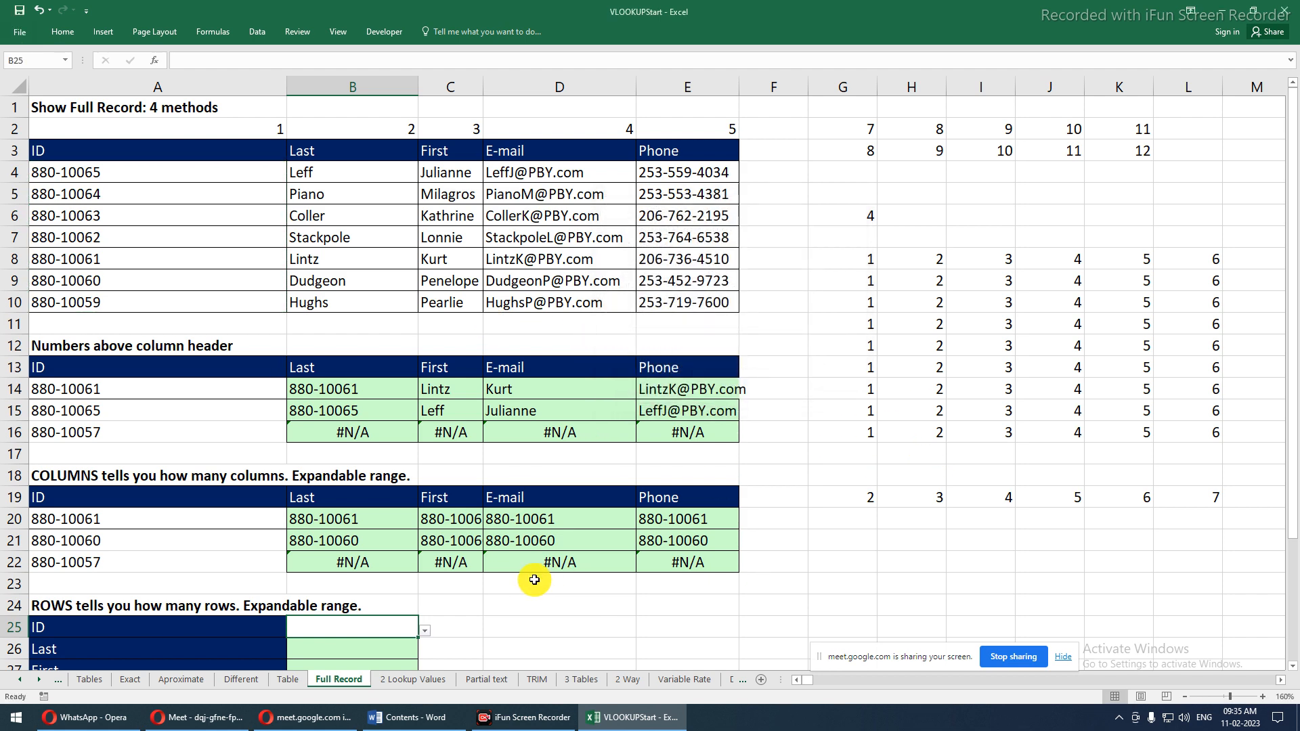
Choose the second ID, the one in A5, from the validation list in B25
scroll(532, 579, down, 2)
scroll(532, 580, up, 1)
scroll(532, 579, up, 1)
scroll(531, 580, down, 1)
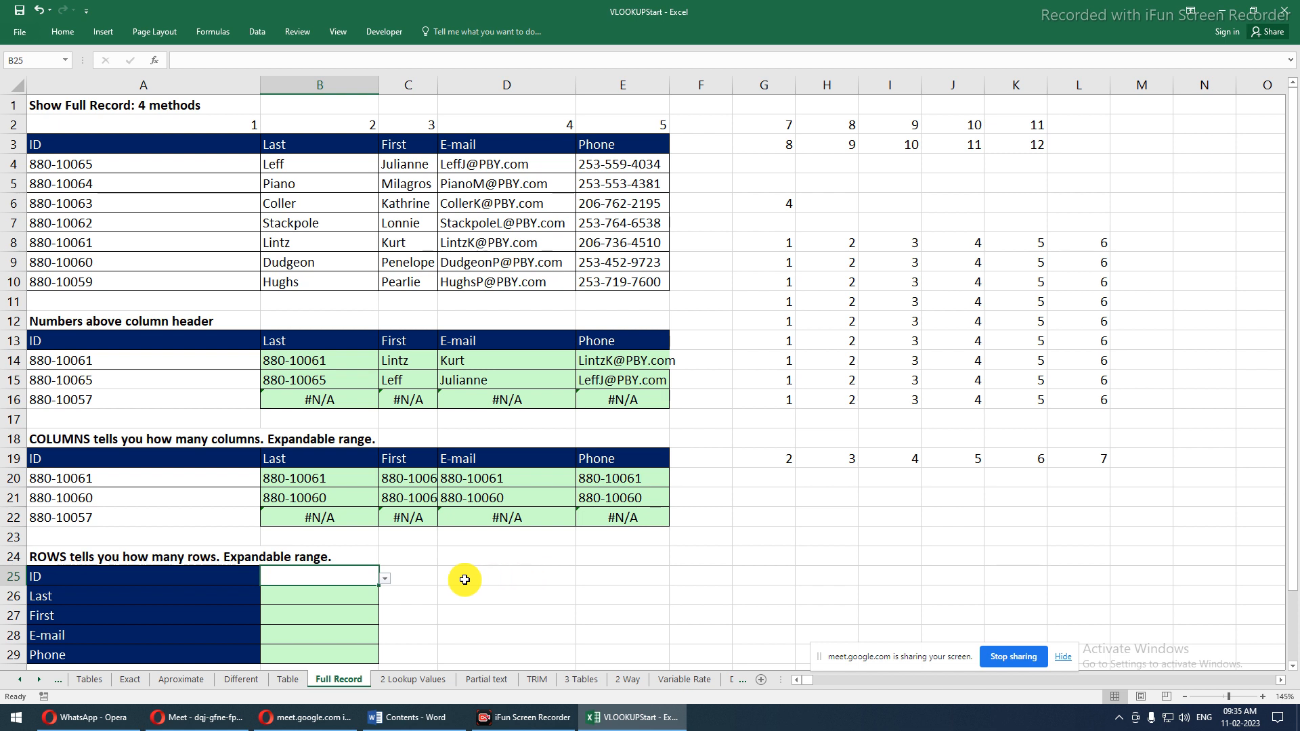
click(418, 651)
click(351, 570)
click(384, 578)
click(302, 608)
Compare the vertical record layout in A25:B29 with the source table in A4:E10
click(312, 595)
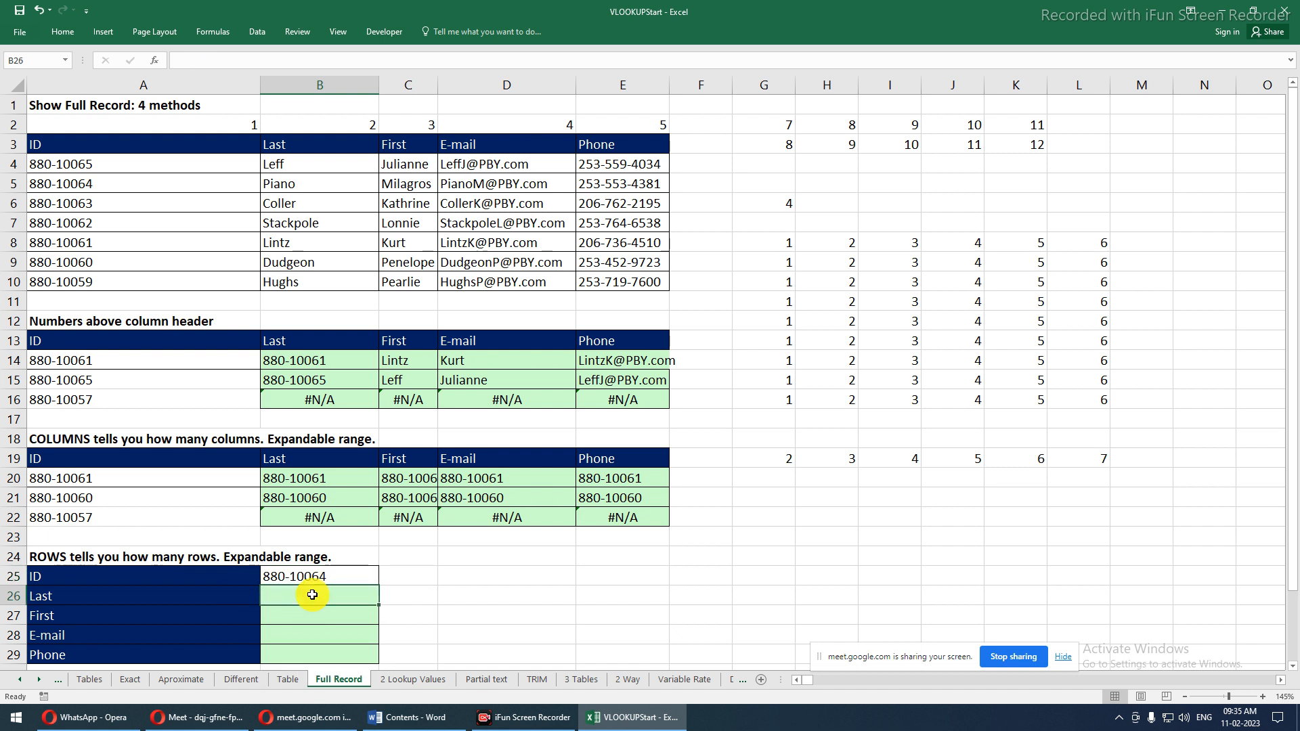
click(318, 616)
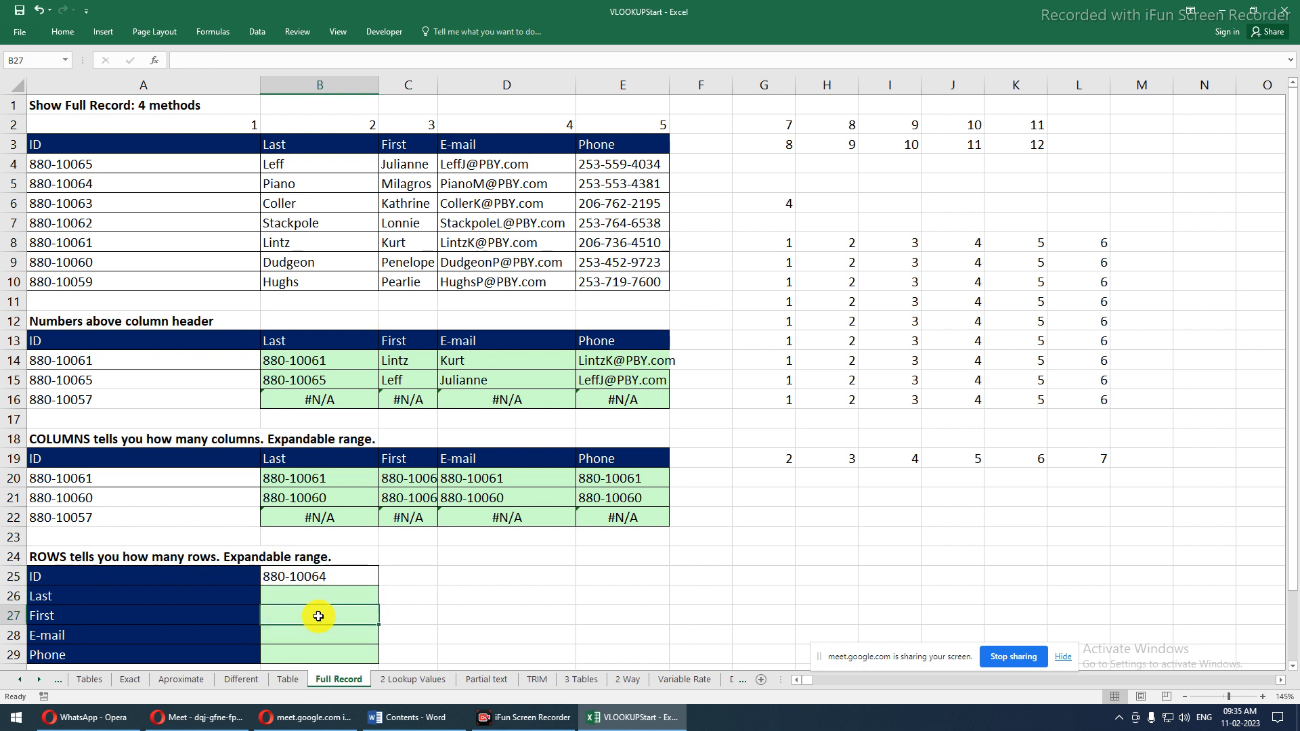
click(327, 638)
click(344, 661)
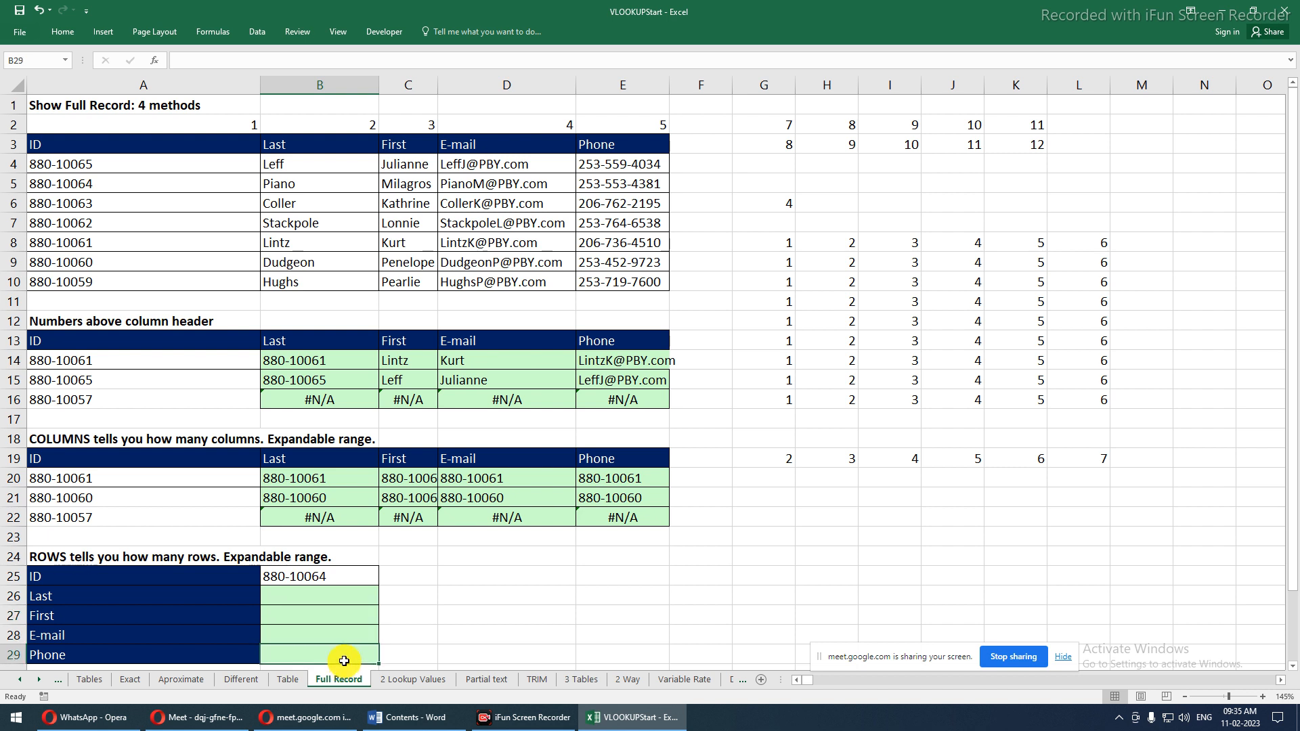
drag(348, 592, 343, 648)
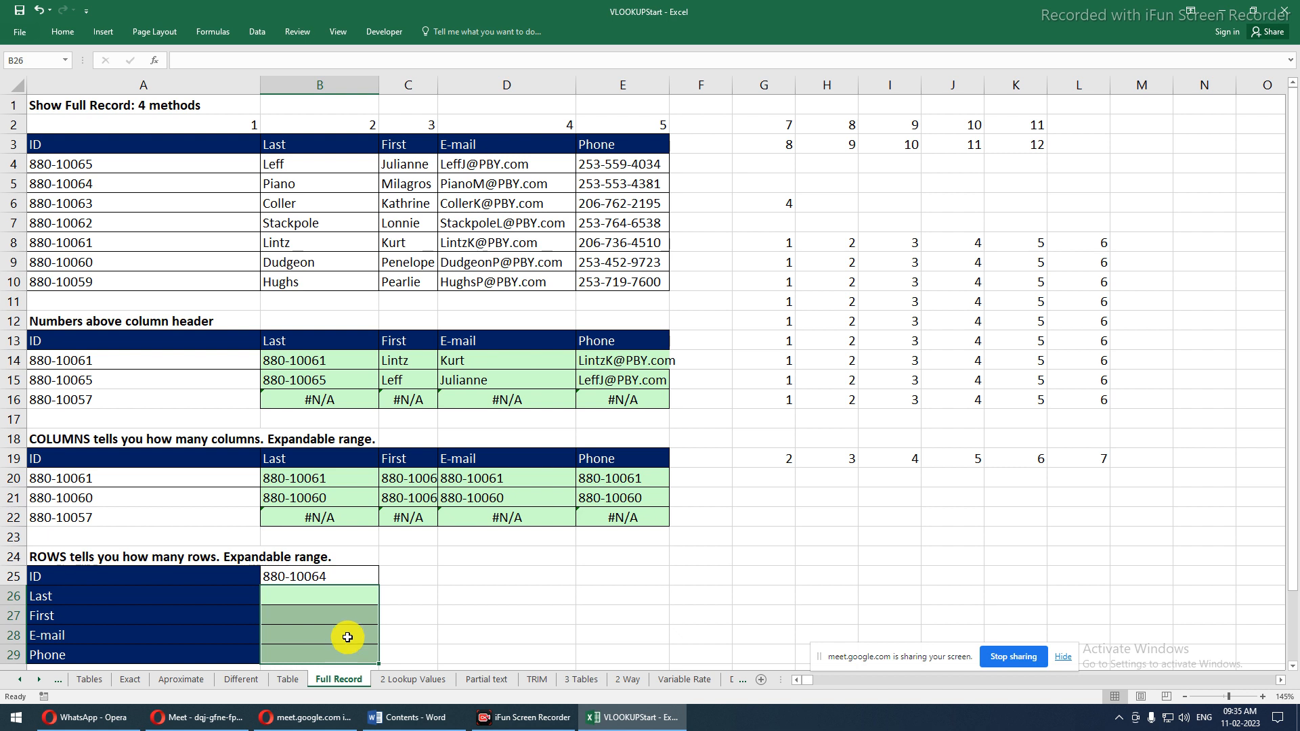
click(409, 598)
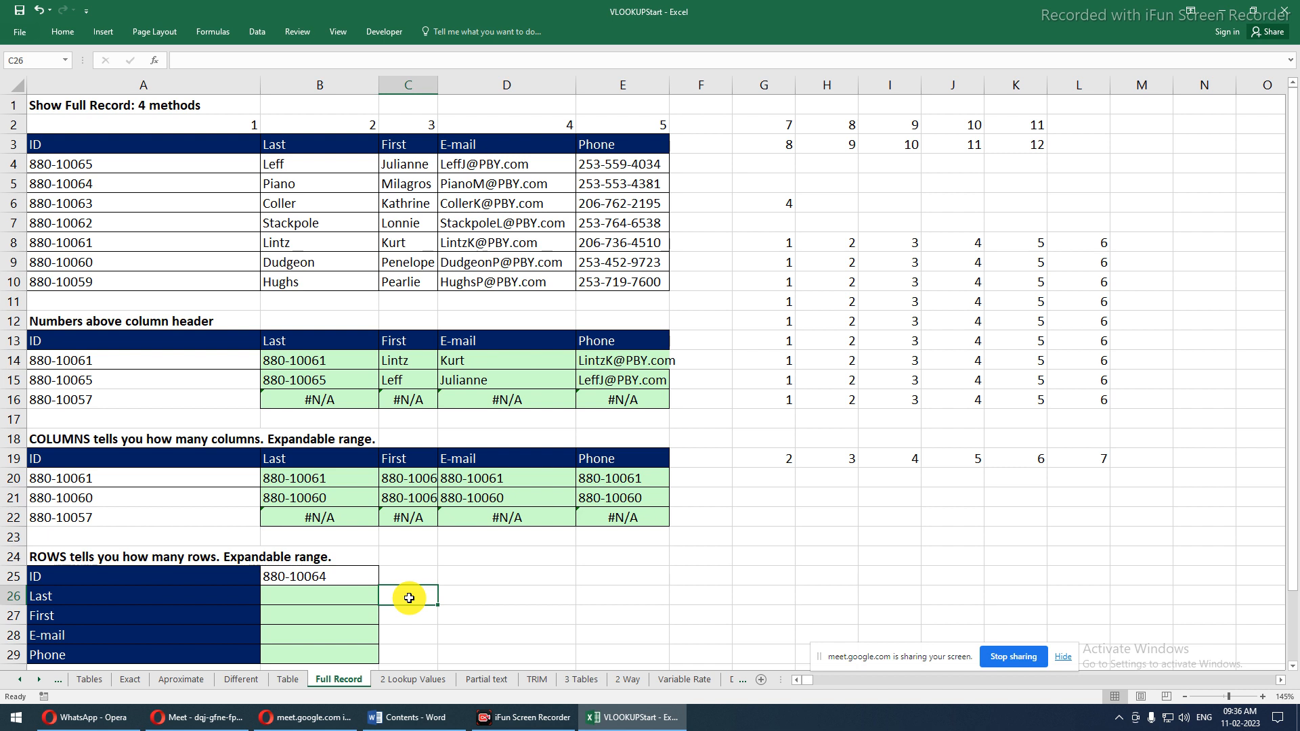
click(94, 576)
drag(108, 599, 304, 662)
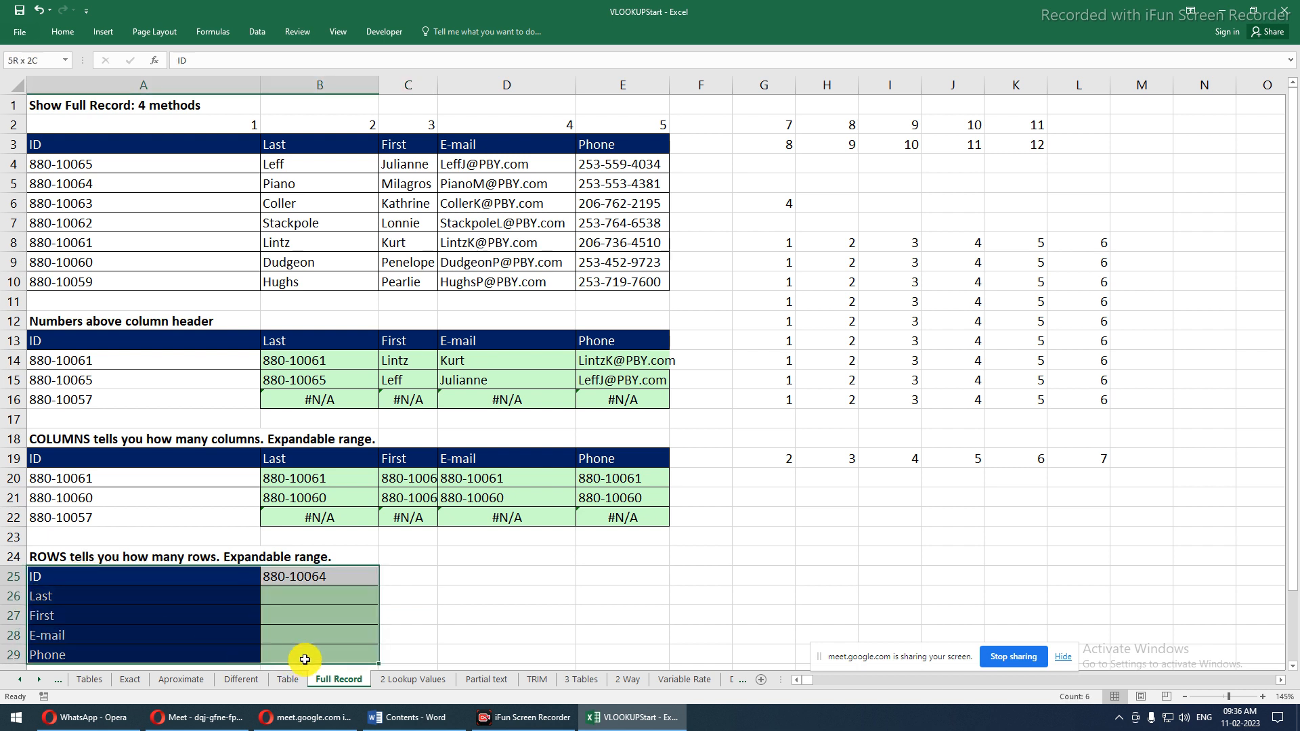
drag(79, 169, 617, 287)
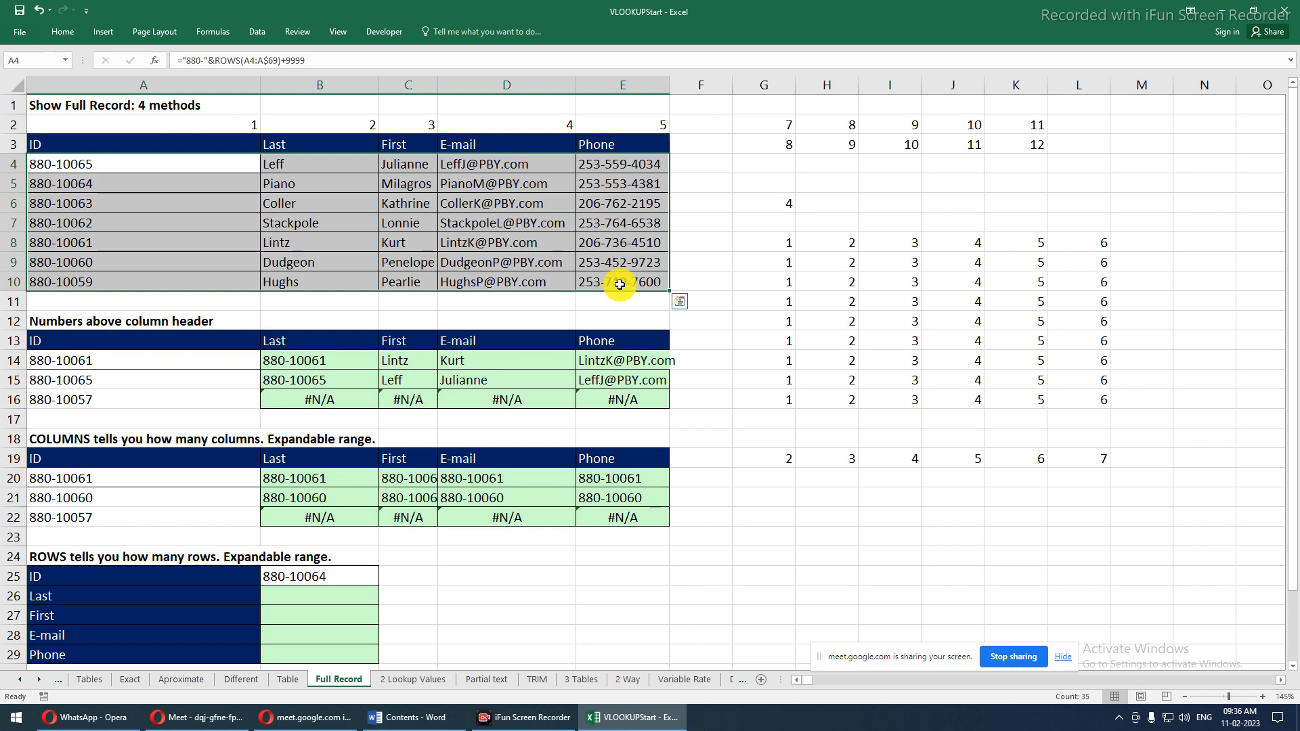
drag(126, 578, 135, 655)
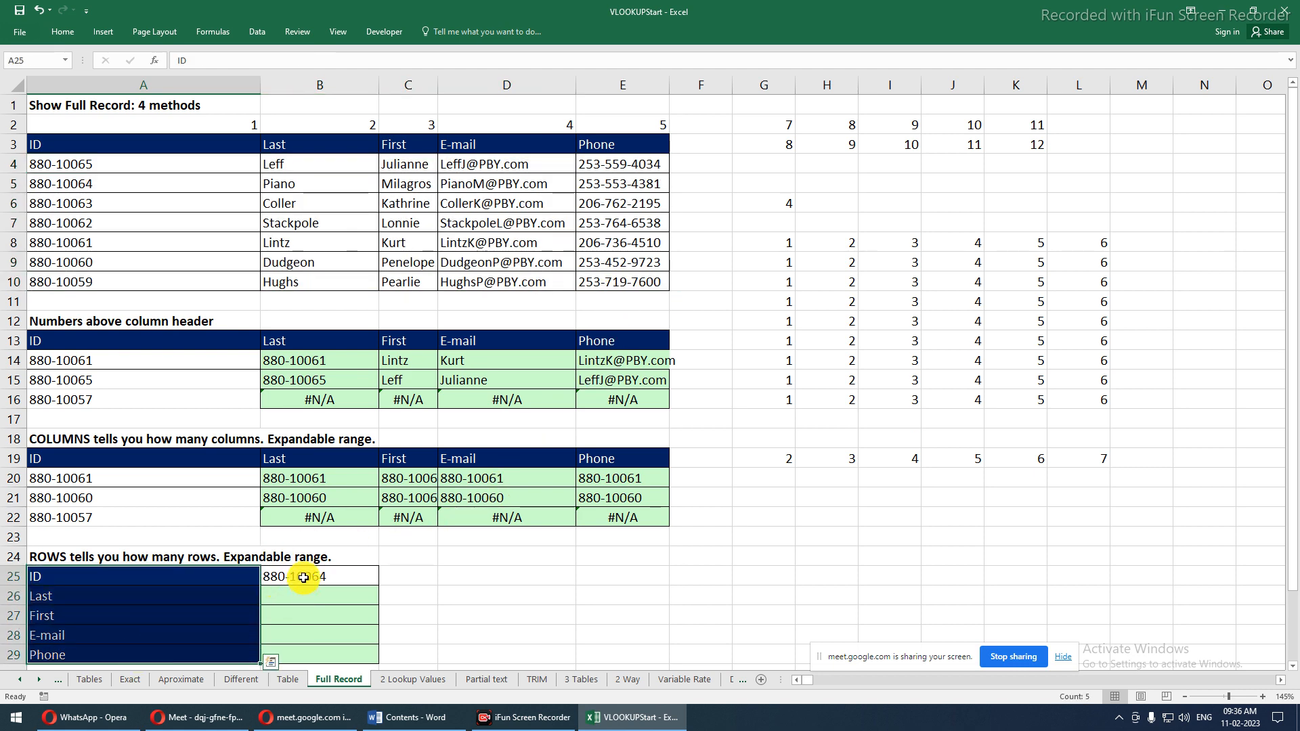
click(305, 576)
click(424, 575)
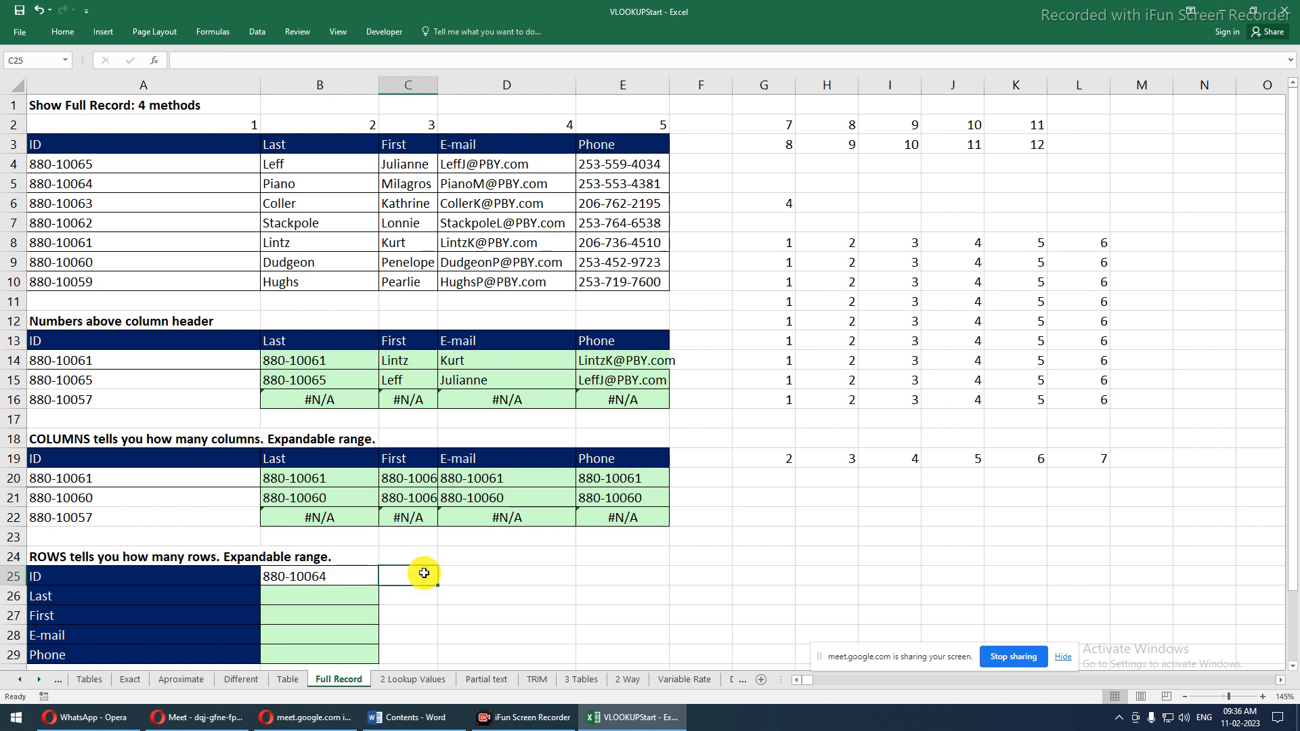
click(323, 594)
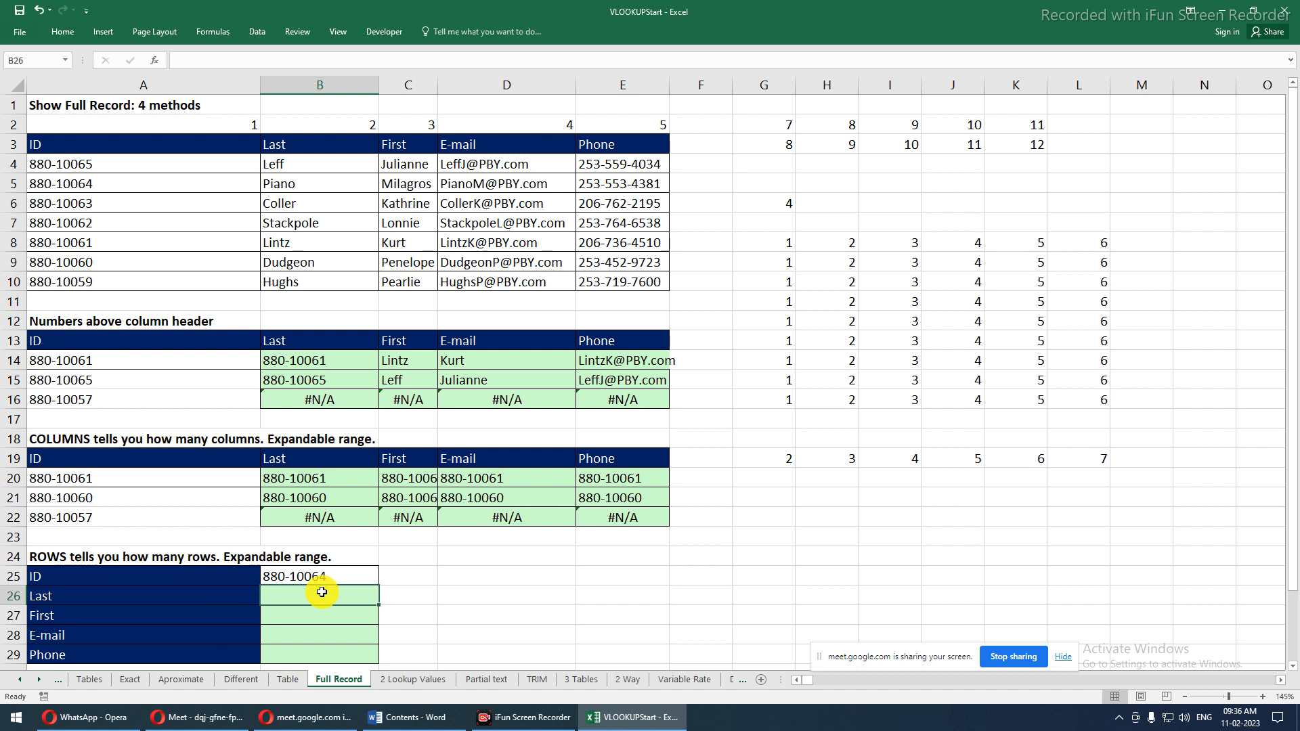
click(318, 577)
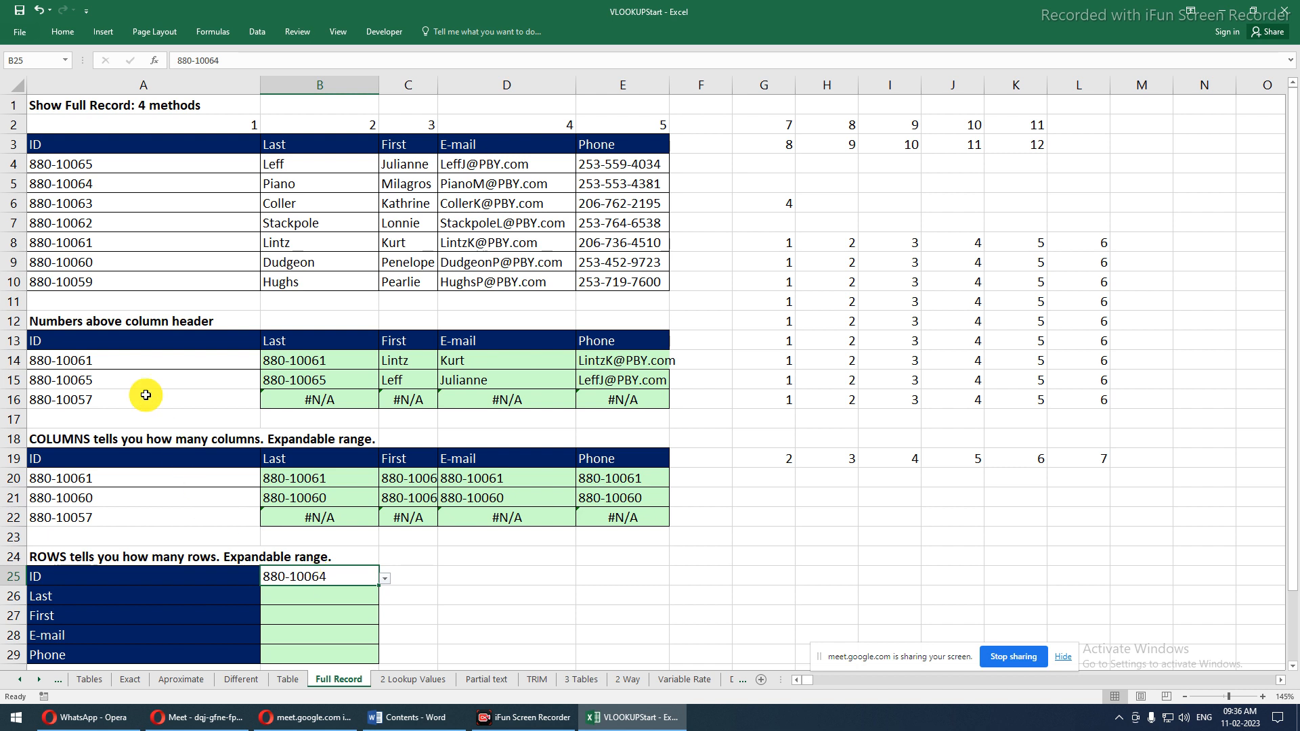
click(114, 360)
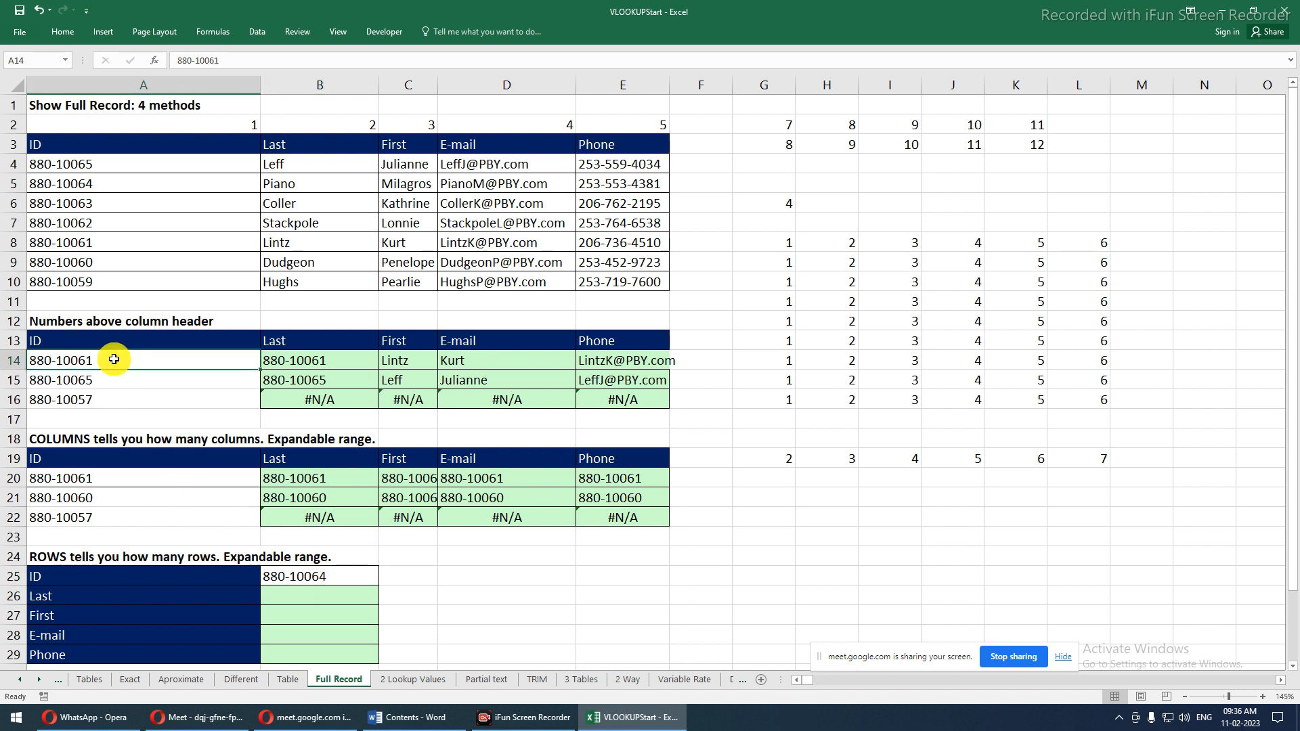
click(284, 359)
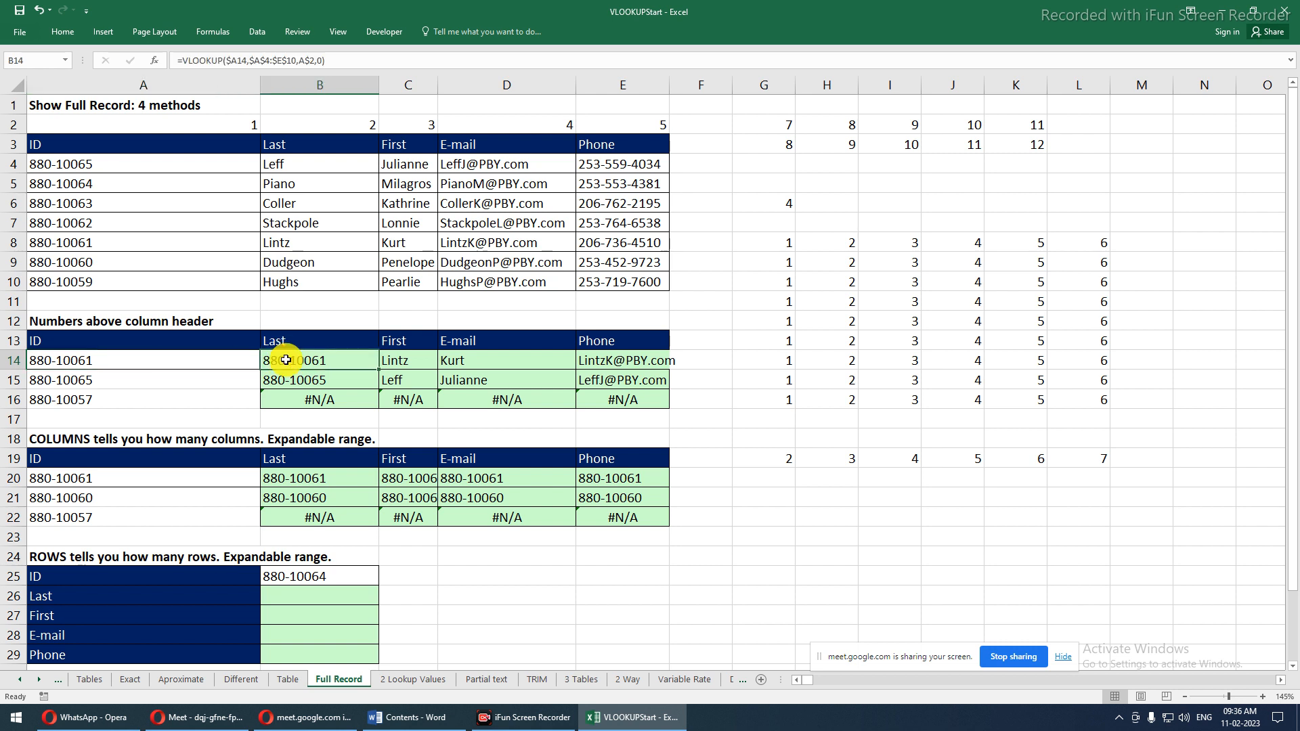
key(F2)
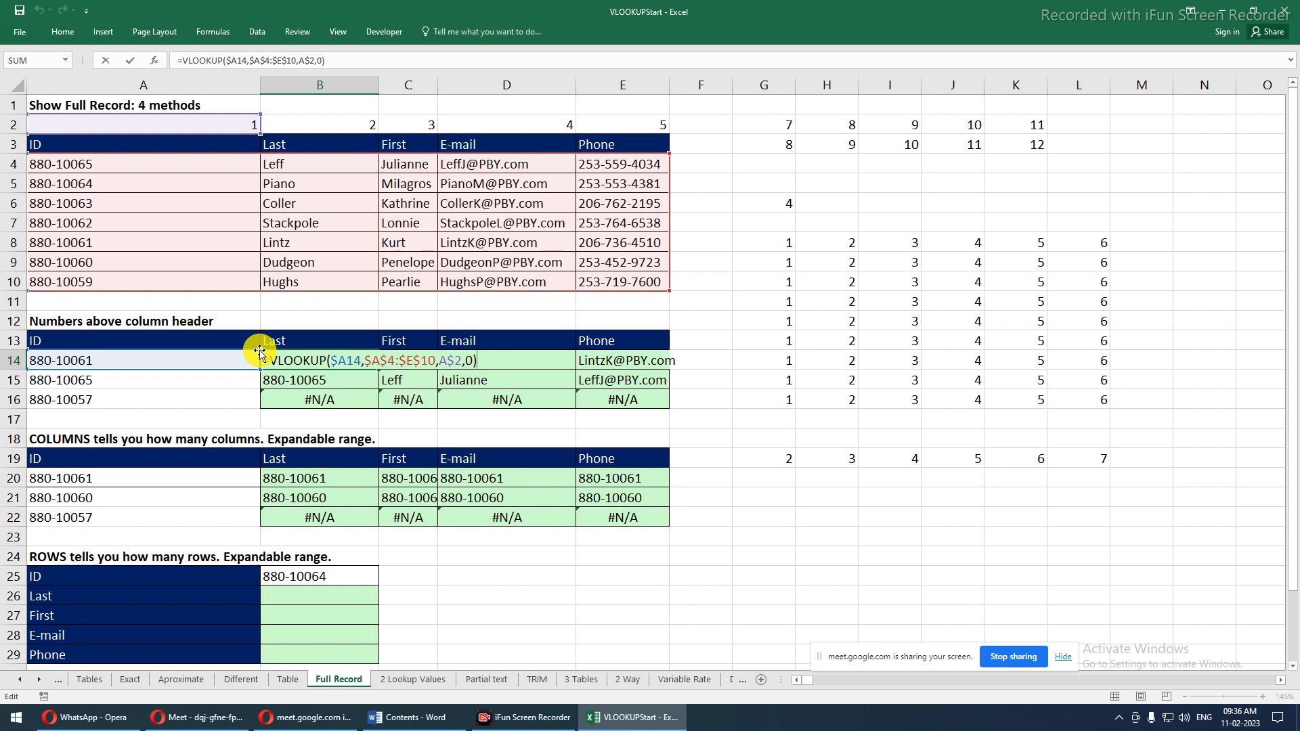
drag(223, 109, 289, 115)
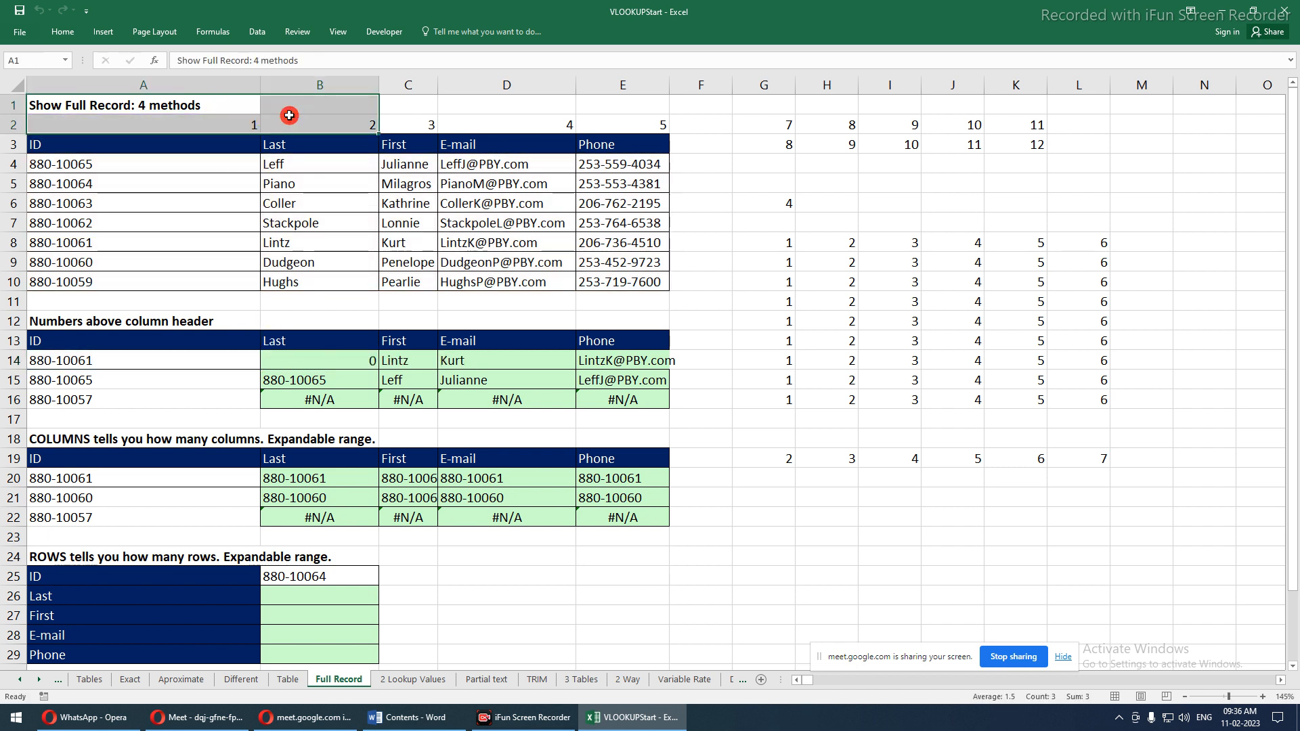
Change the VLOOKUP column index reference in B14 to B$2 and fill the formula across B14:E16
click(311, 359)
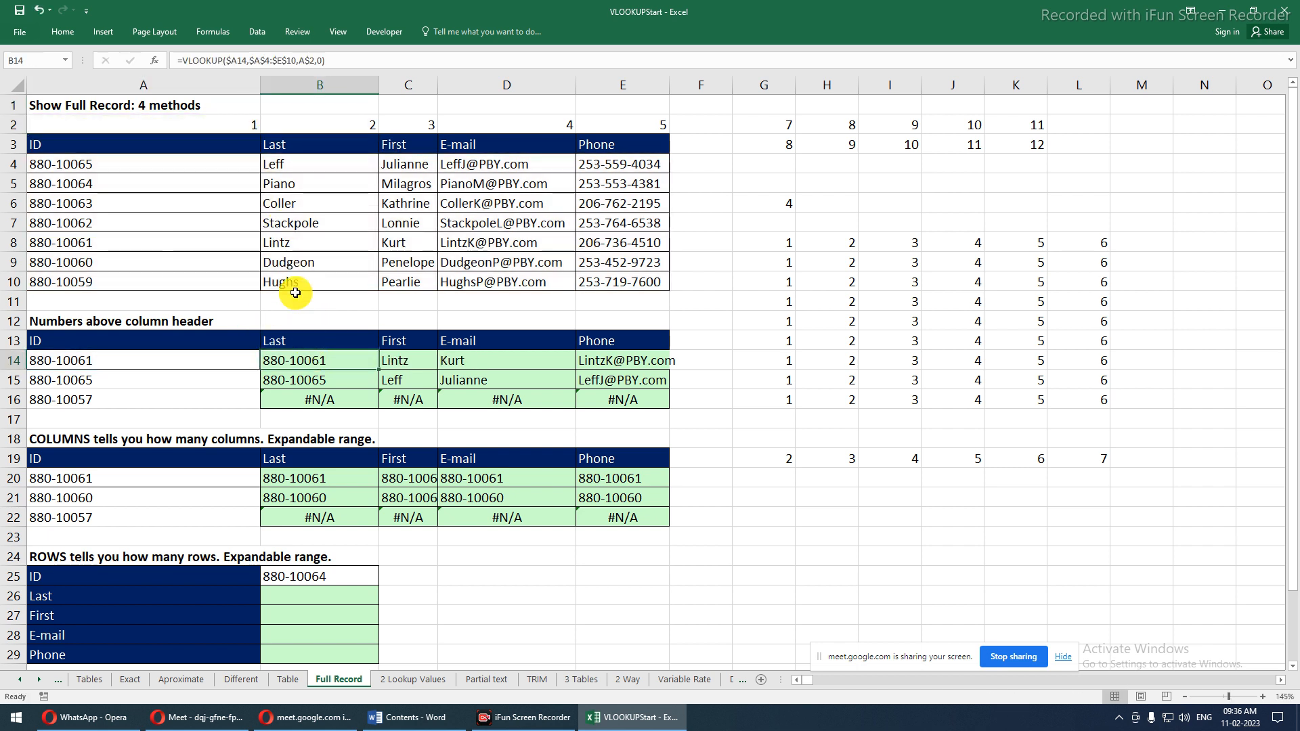
key(F2)
drag(216, 115, 280, 123)
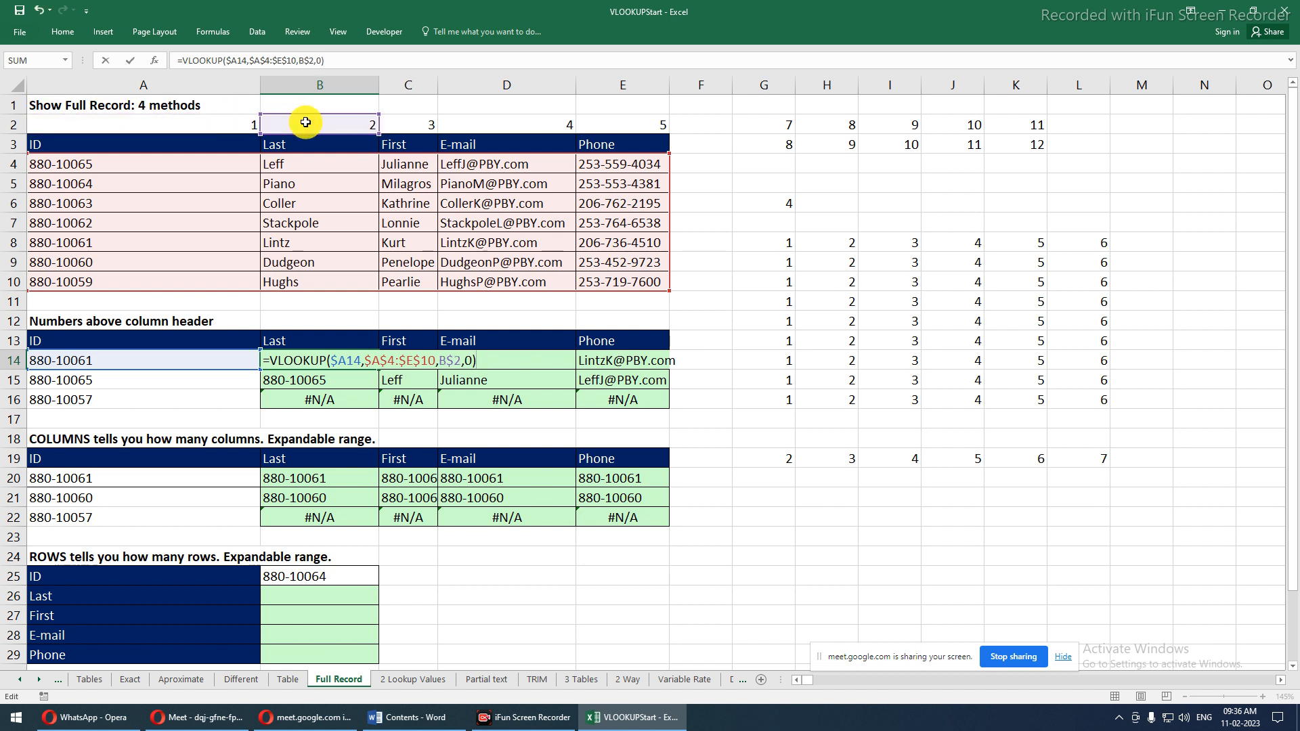
key(Return)
click(330, 358)
drag(380, 368, 667, 401)
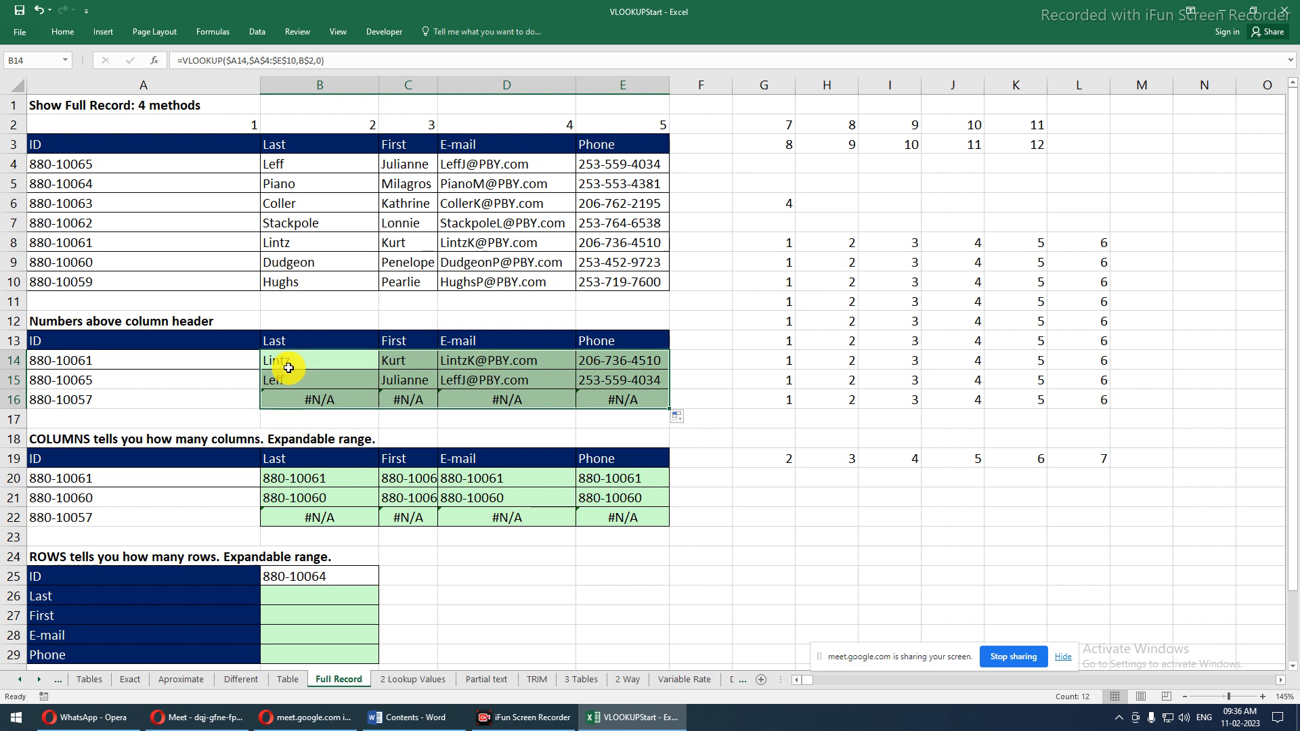
Enter the formula =VLOOKUP(A14,A4:E10,2,0) in cell H21 to look up the last name with a fixed column index
click(123, 362)
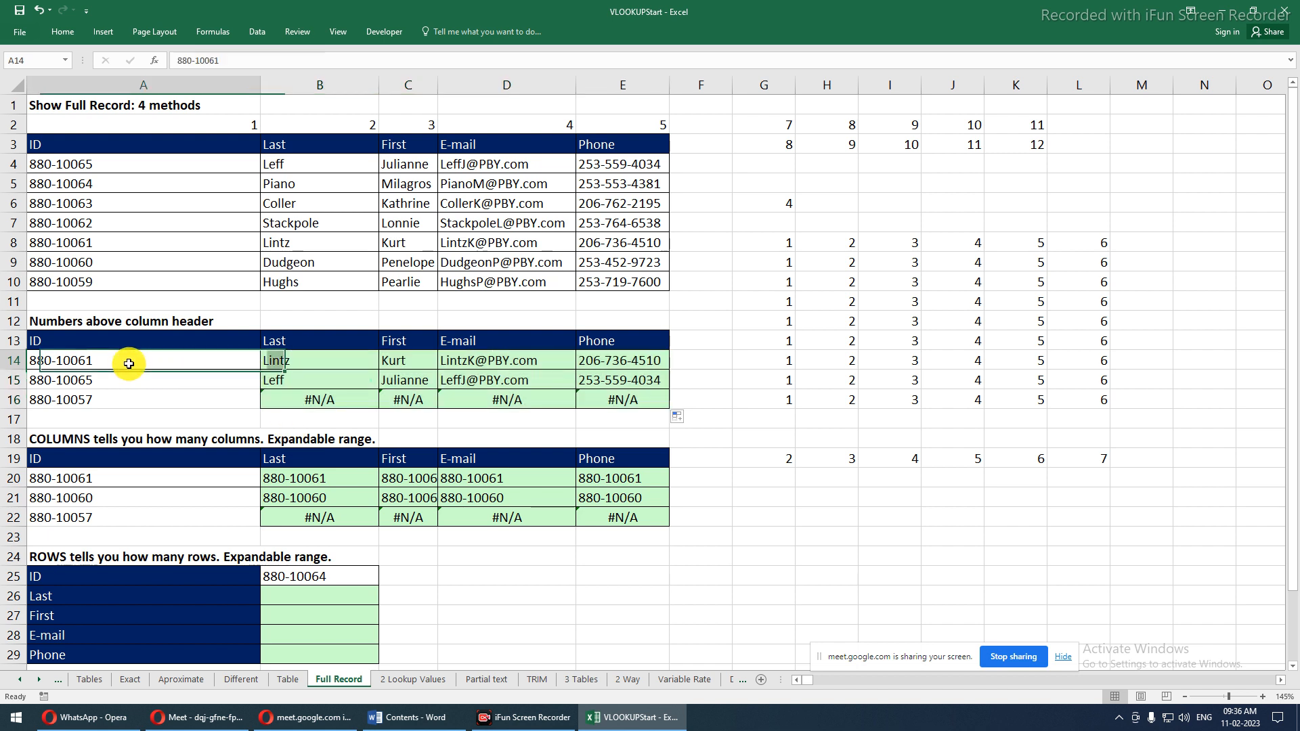
click(293, 361)
click(782, 503)
click(825, 504)
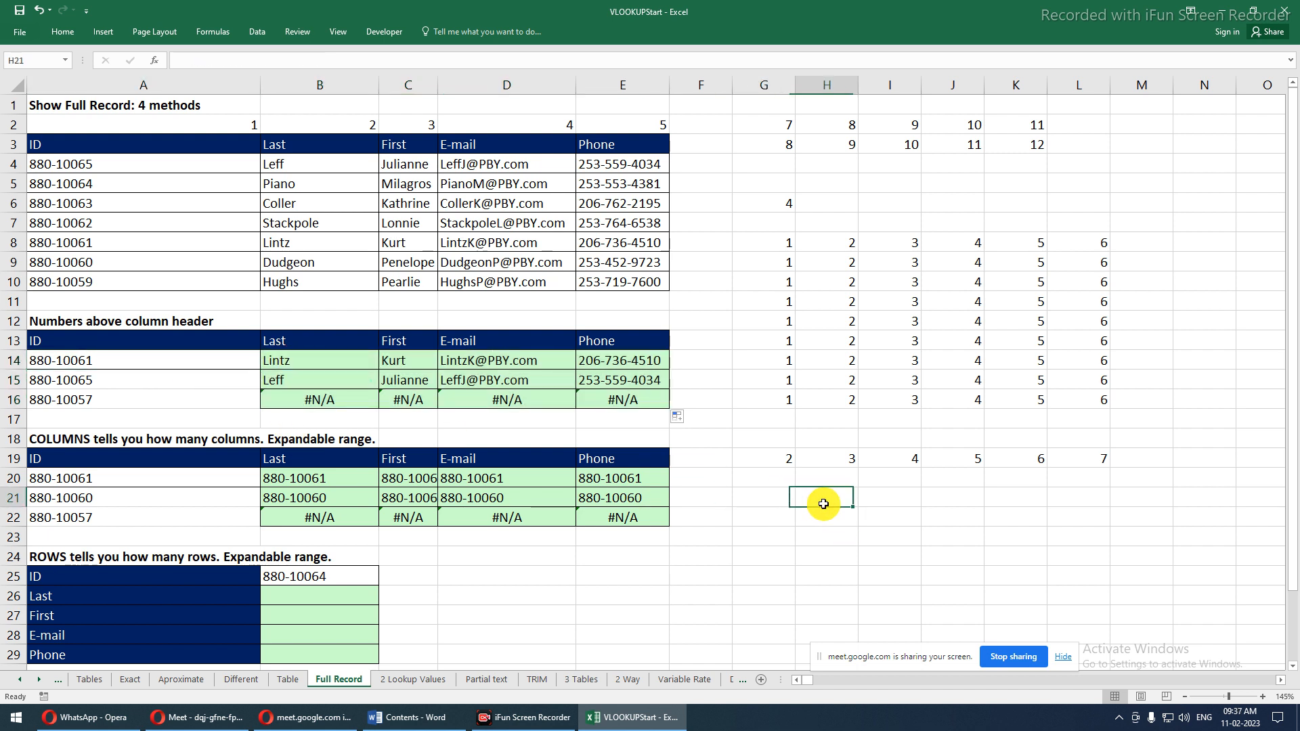
text(=VLOOKUP()
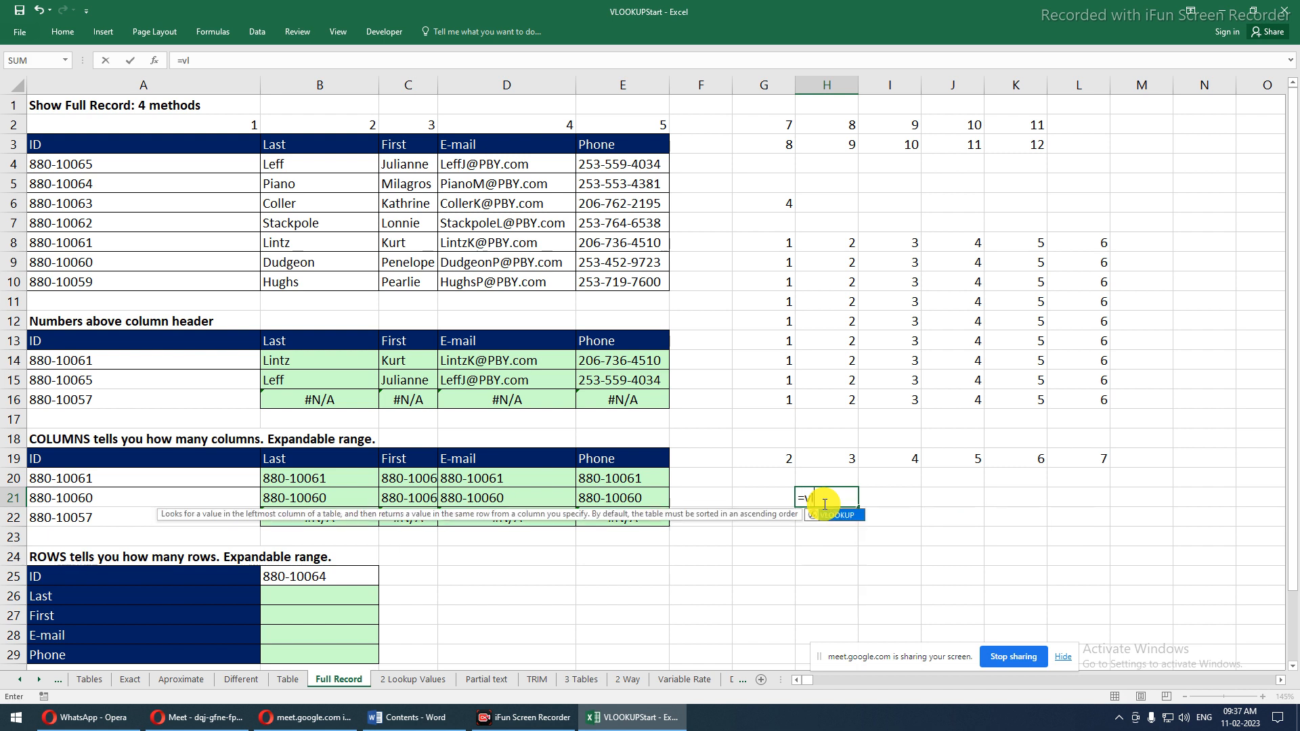
click(137, 359)
text(,)
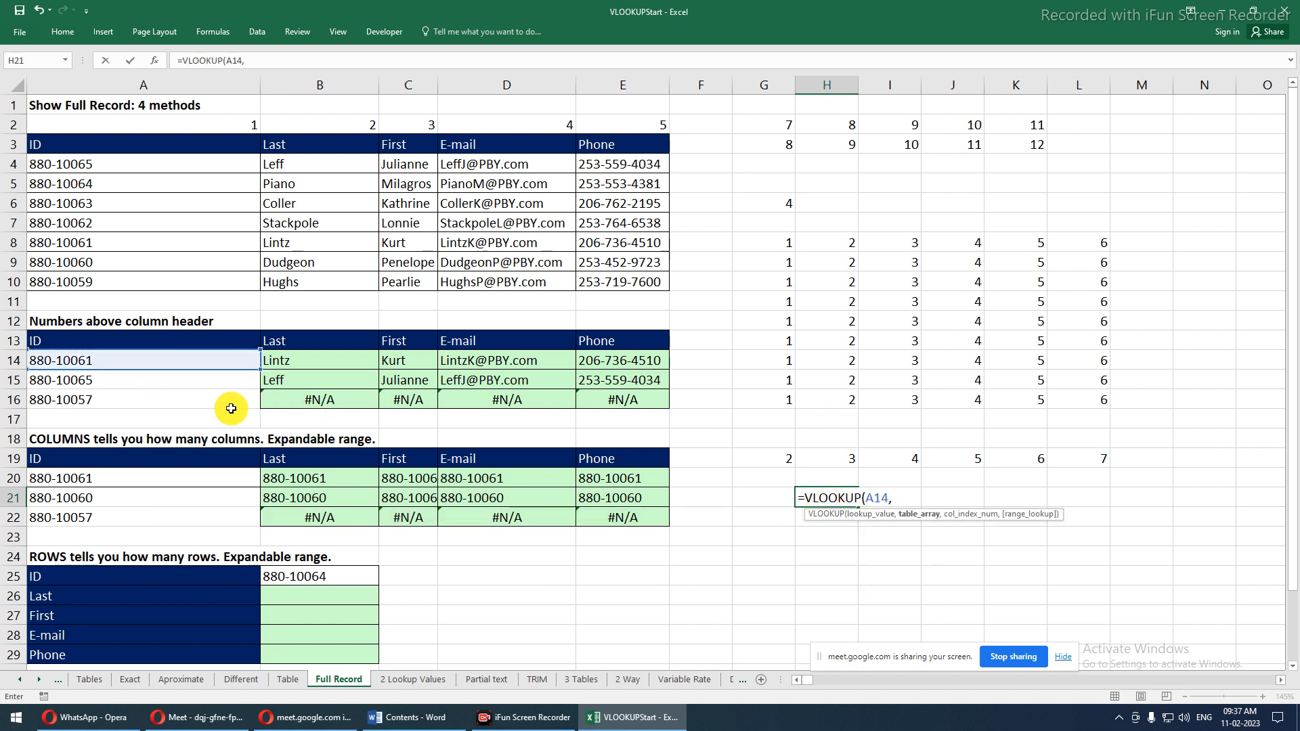
drag(52, 165, 602, 281)
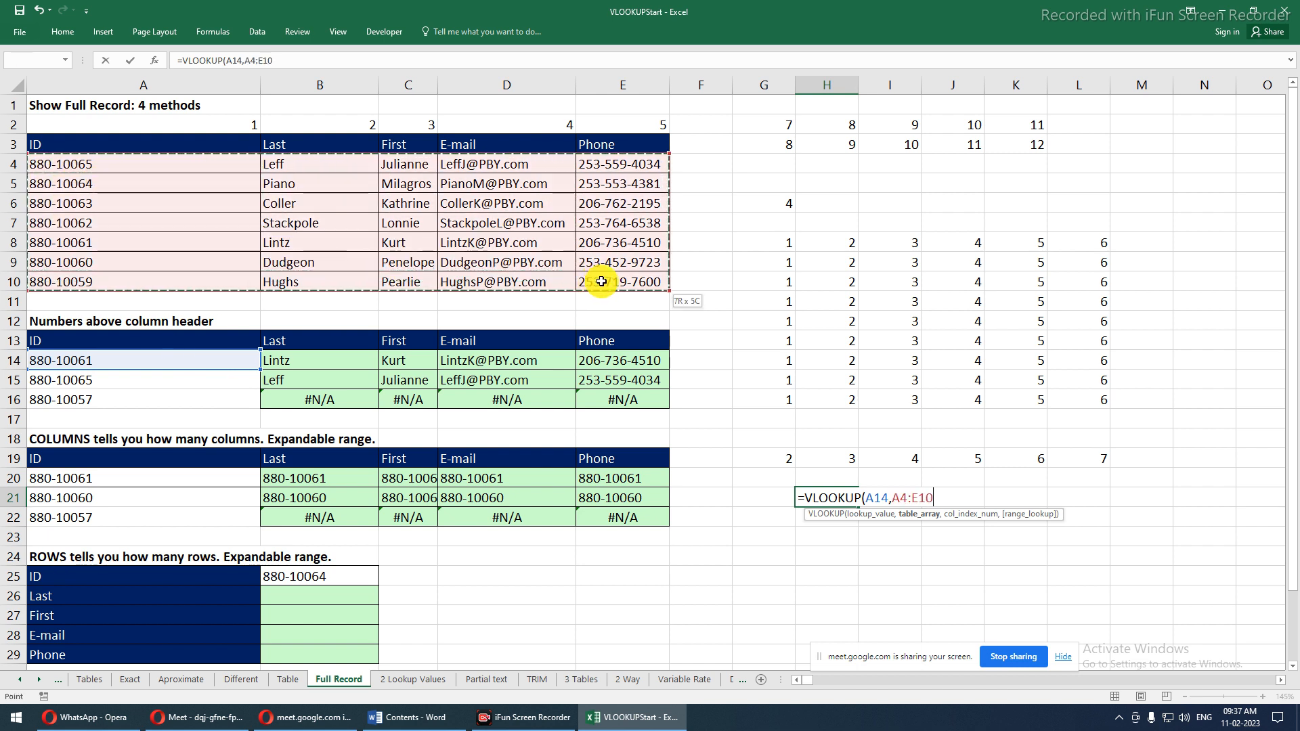
text(,)
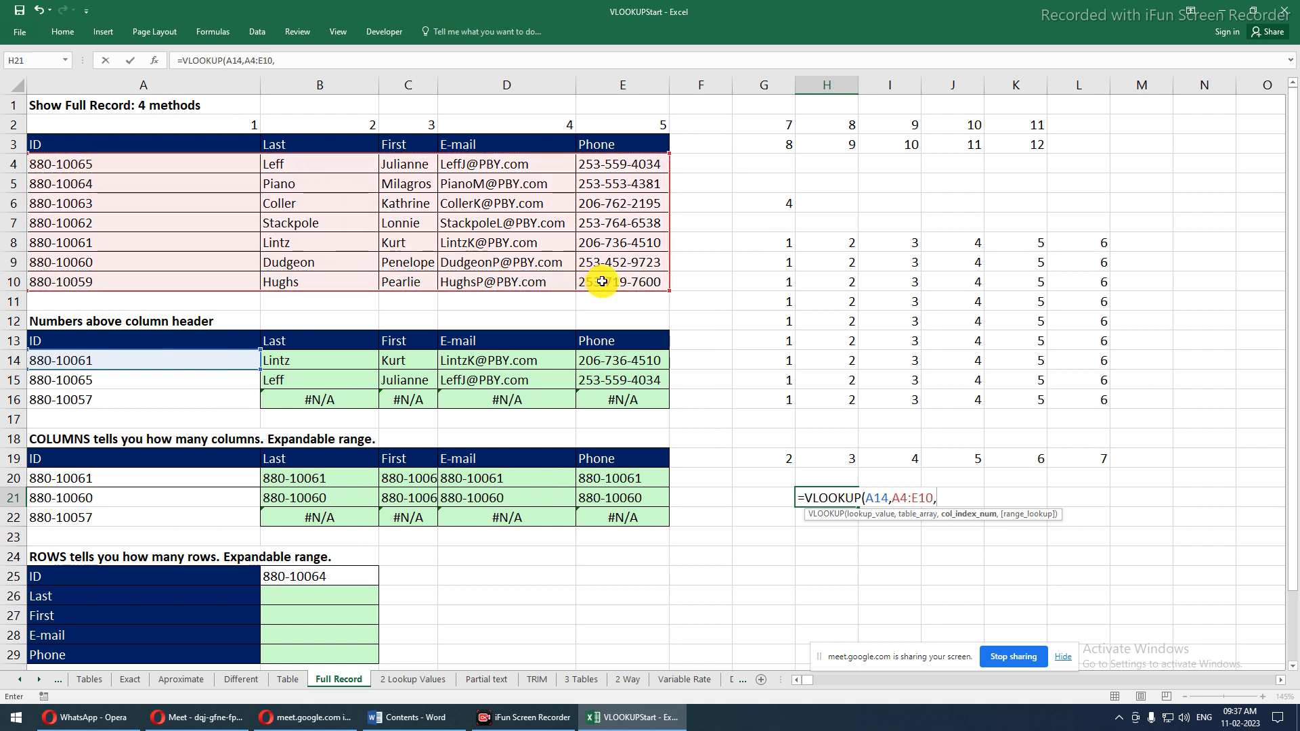
text(2,0)
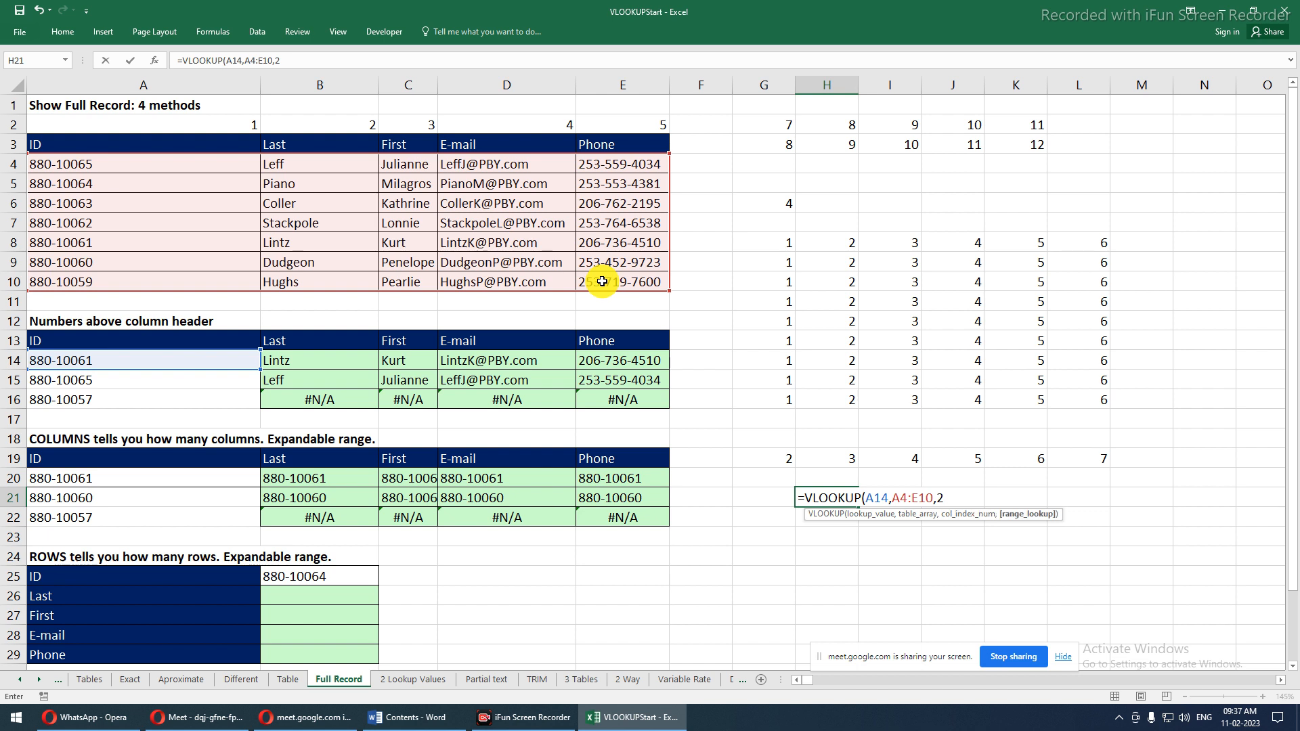
key(Return)
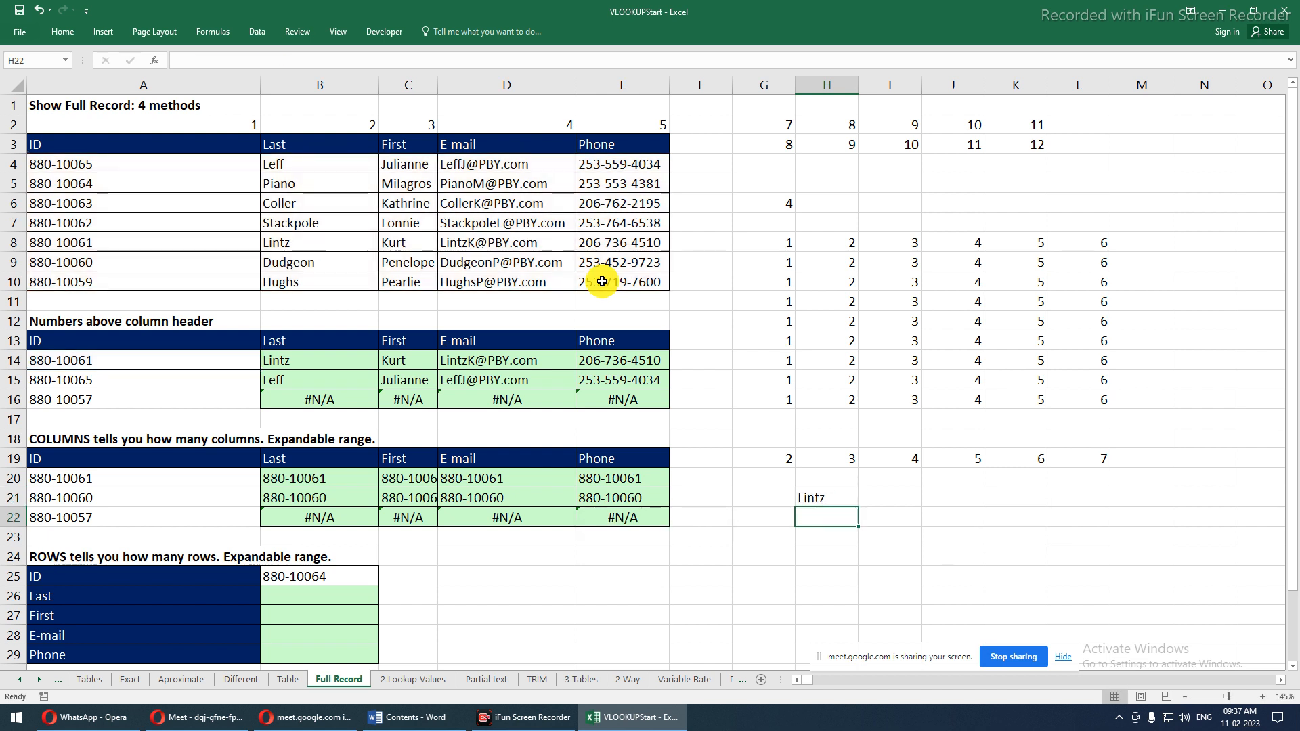
Compare the lookup formula in H21 and the source table A4:E10 with the vertical record layout in A25:B29
click(282, 343)
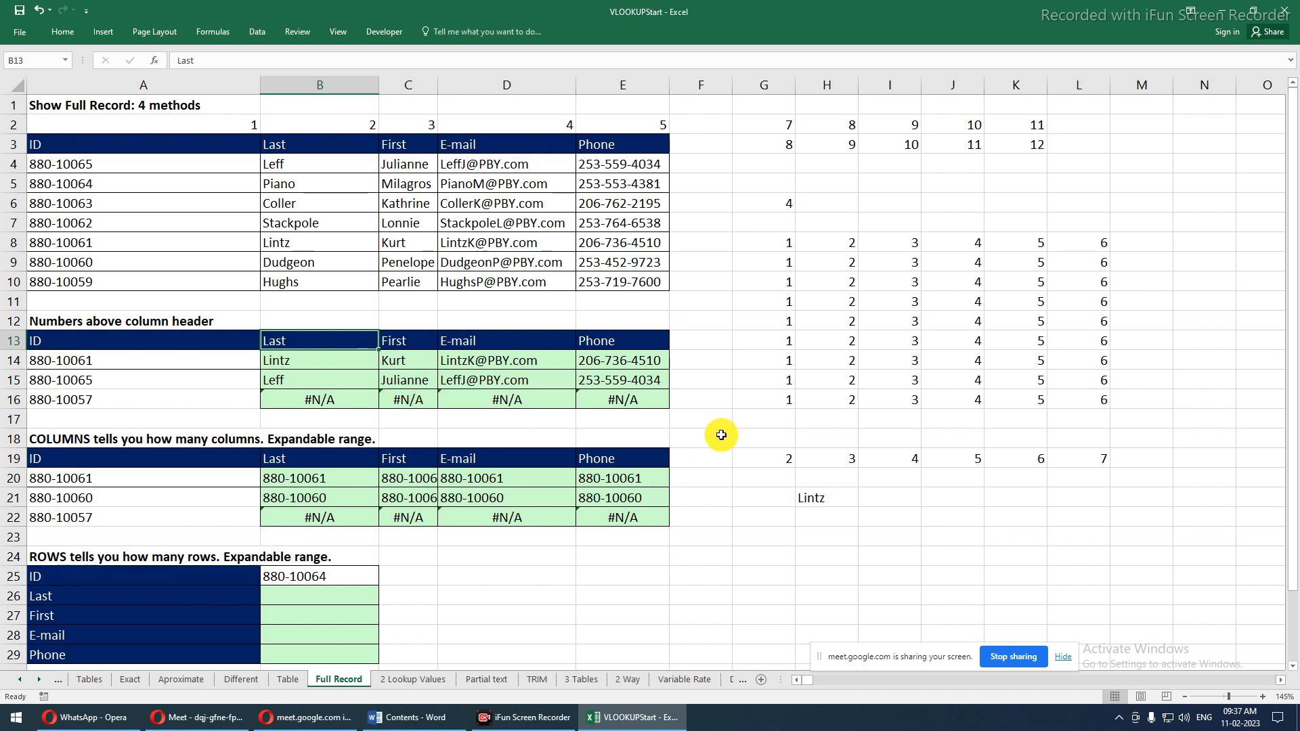
click(815, 497)
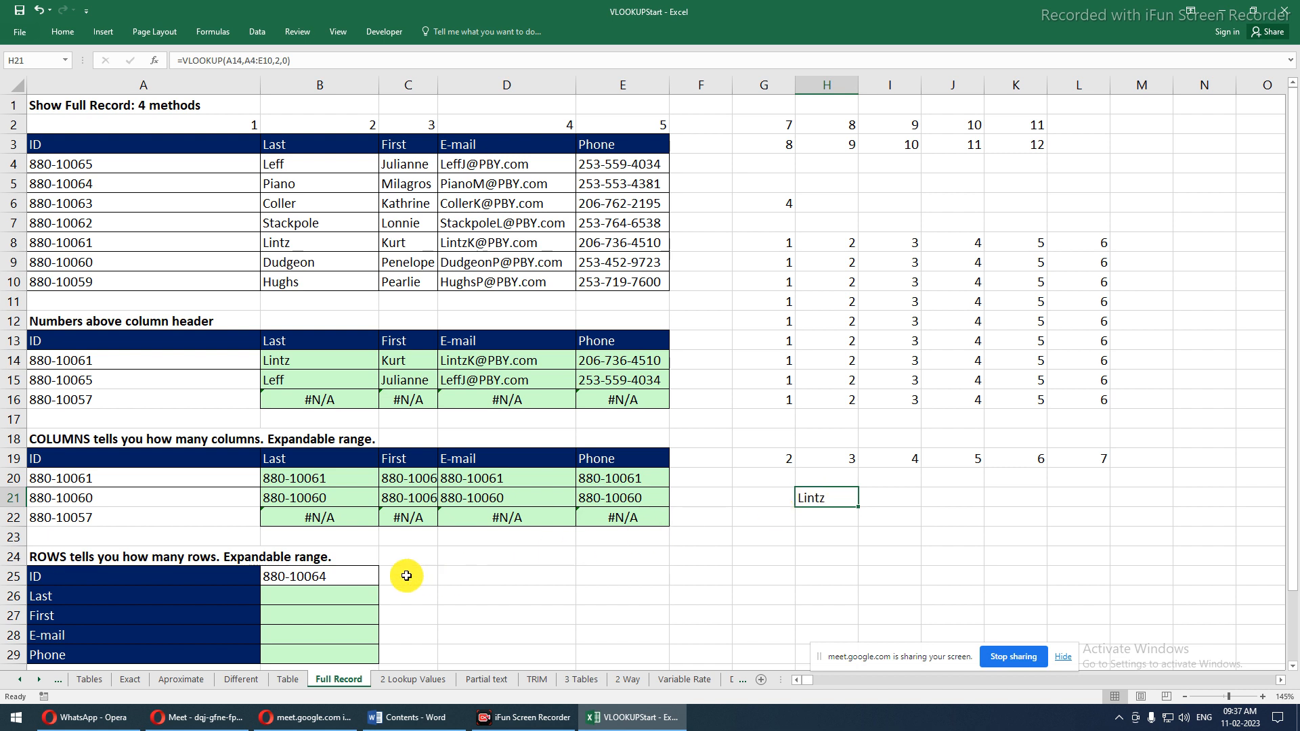
click(328, 577)
click(325, 593)
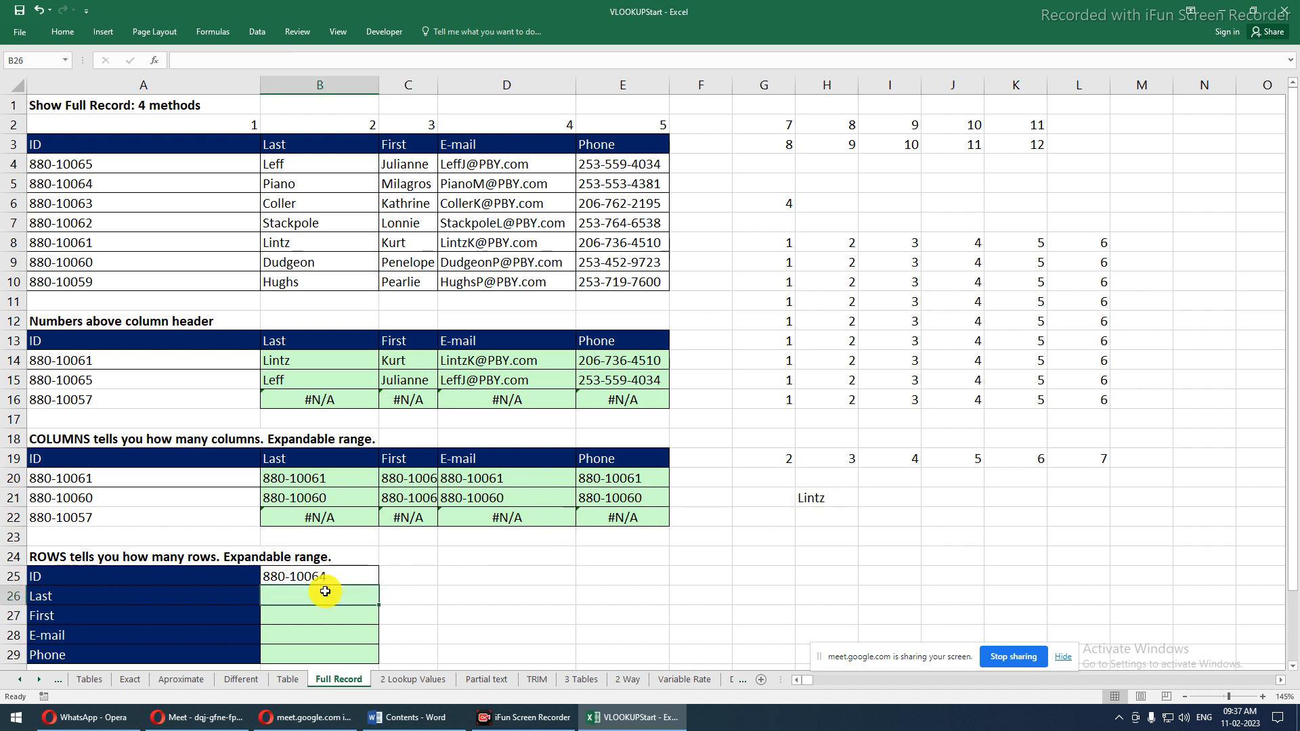
drag(88, 573, 286, 651)
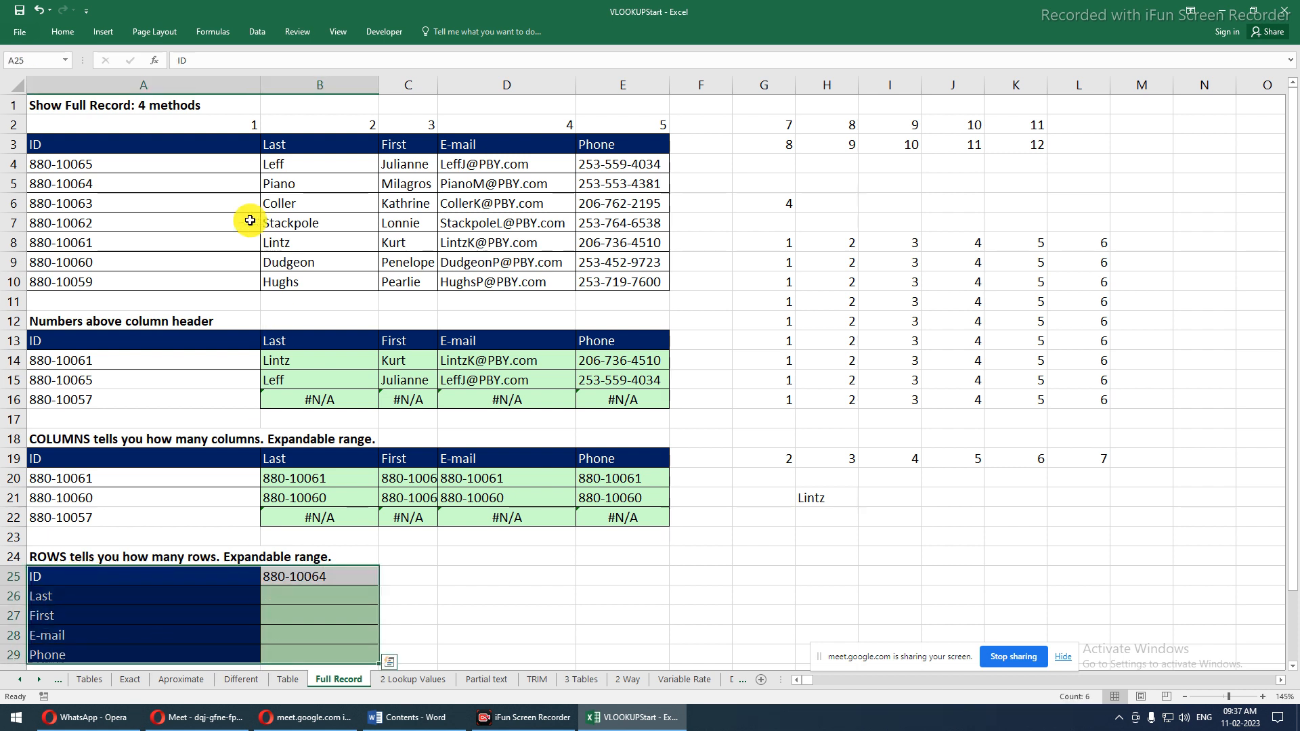
drag(60, 164, 665, 279)
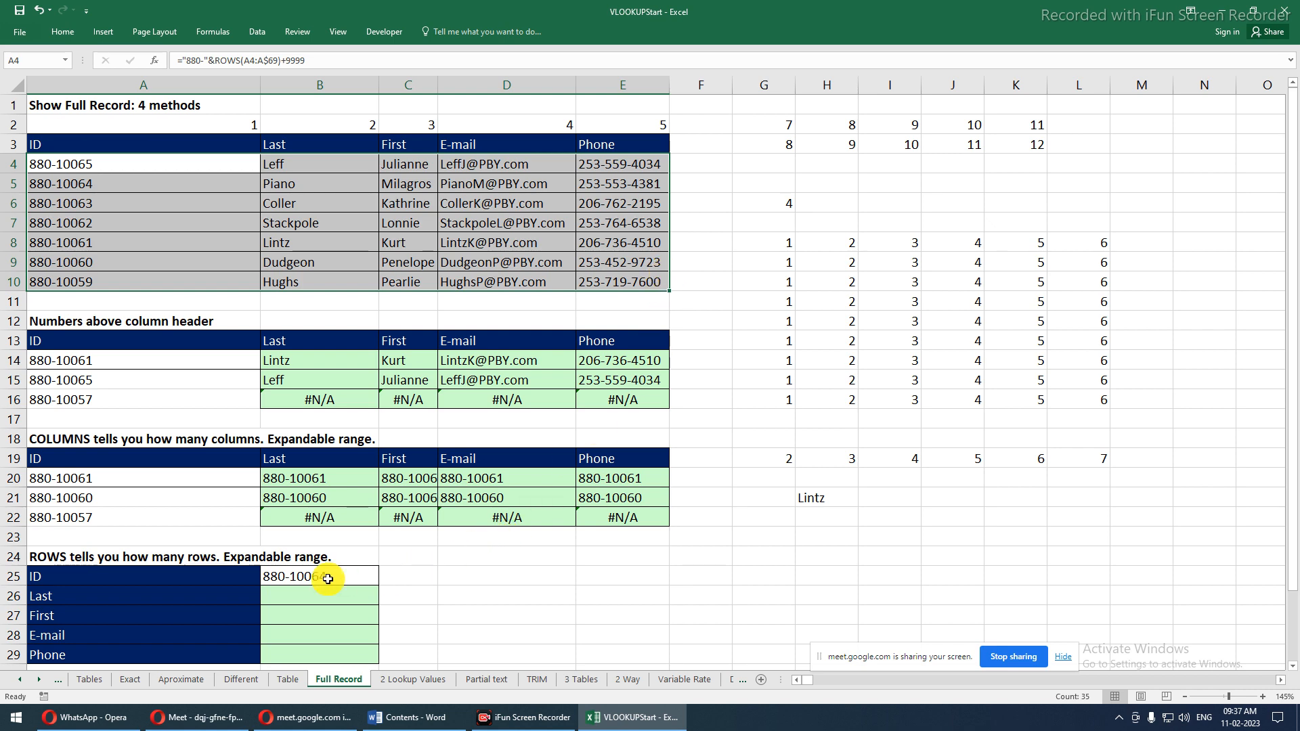
click(328, 578)
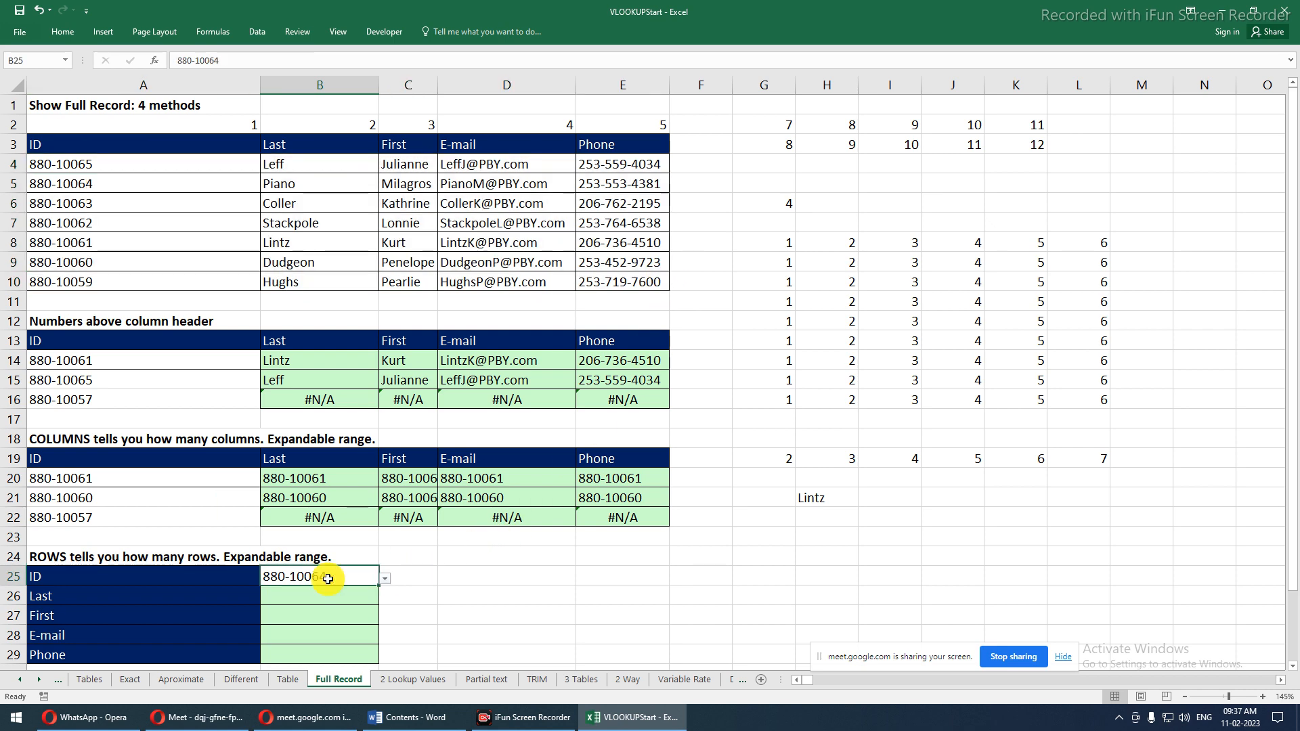
click(423, 583)
drag(44, 582, 61, 655)
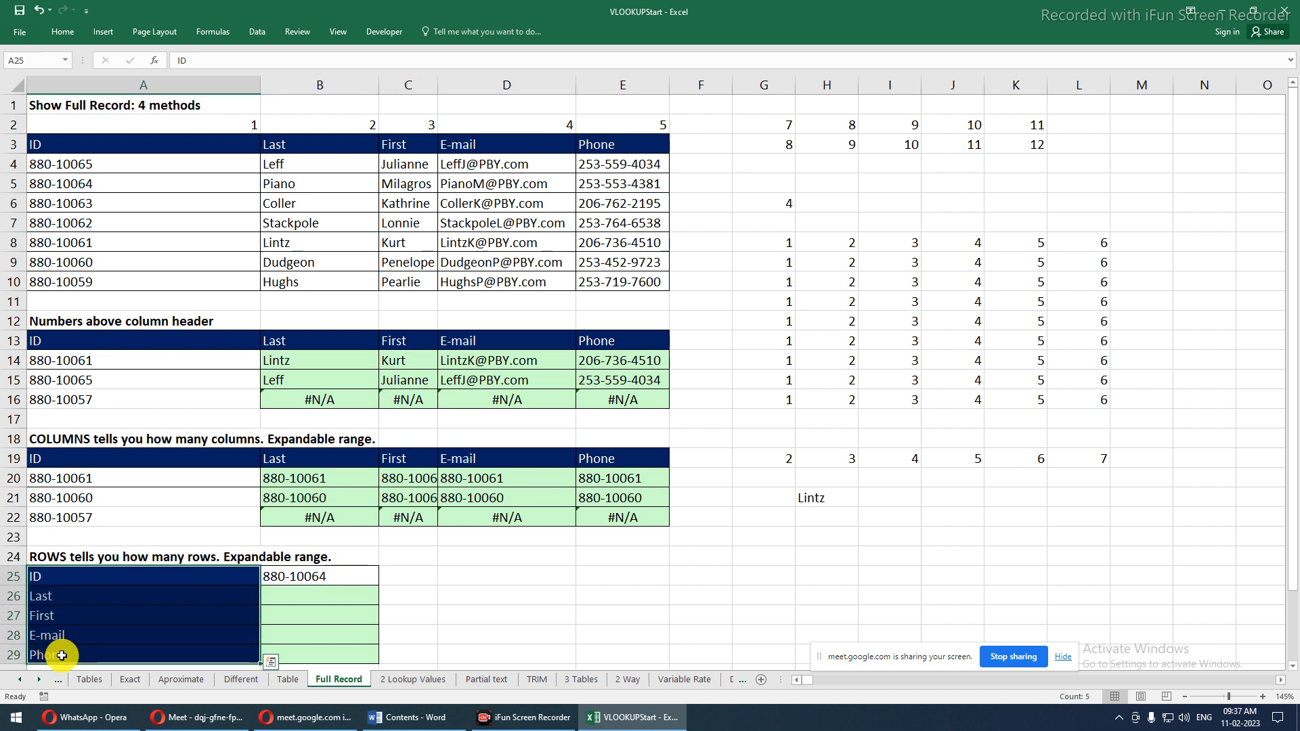
click(830, 495)
double_click(829, 494)
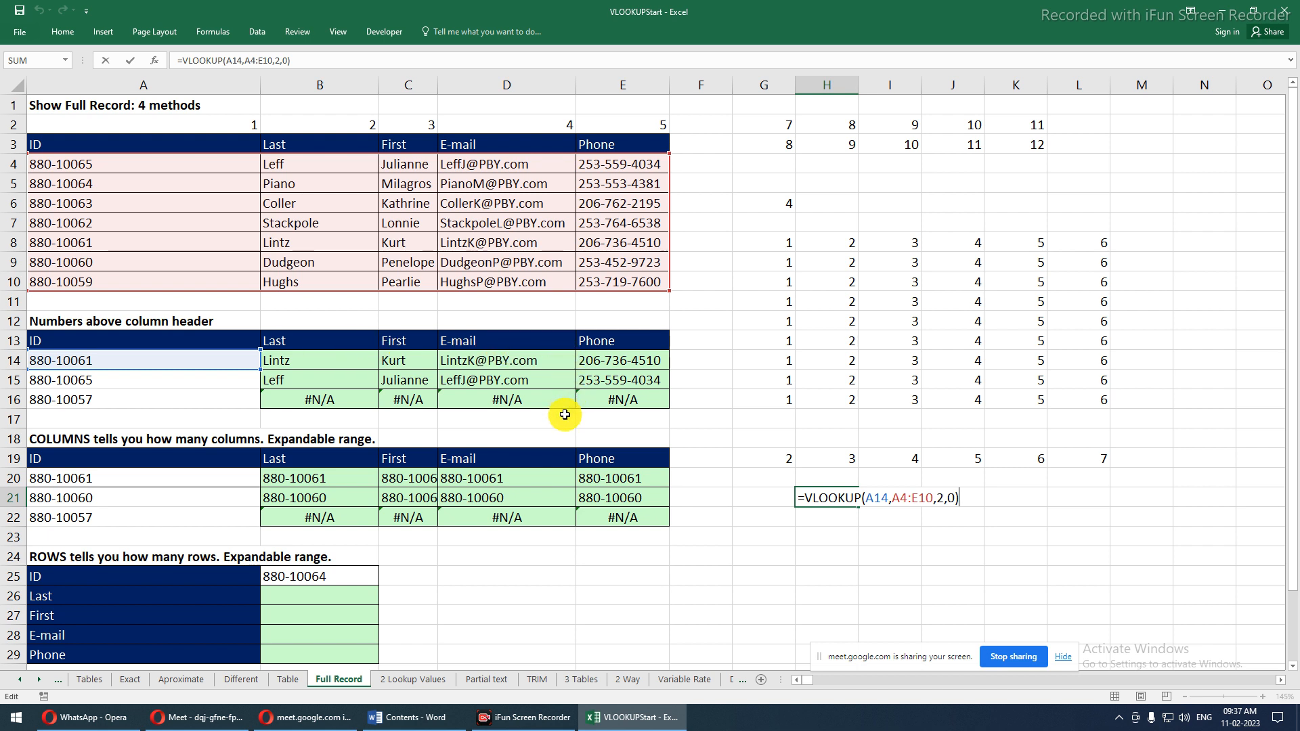
key(Return)
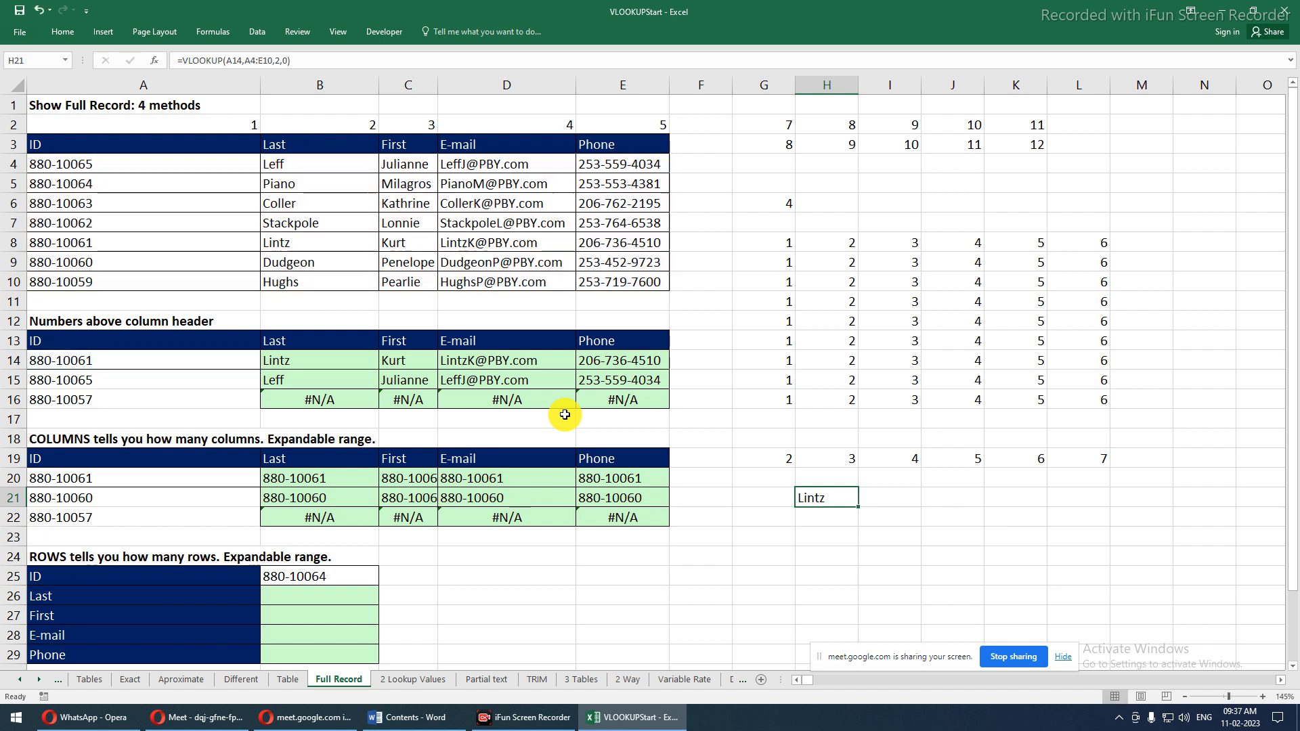
Enter =VLOOKUP($B$25,$A$4:$E$10,2,0) in B26 to return the last name for the ID chosen in B25
click(301, 598)
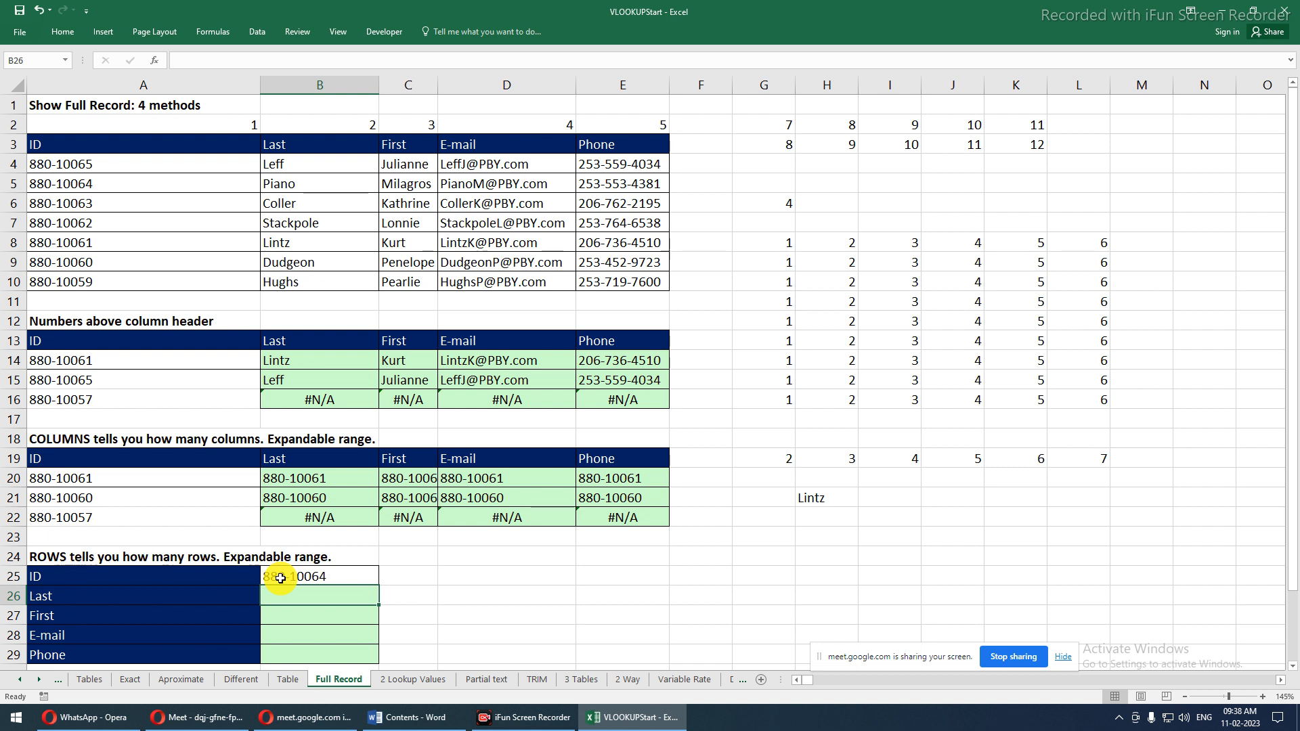
text(=vlo)
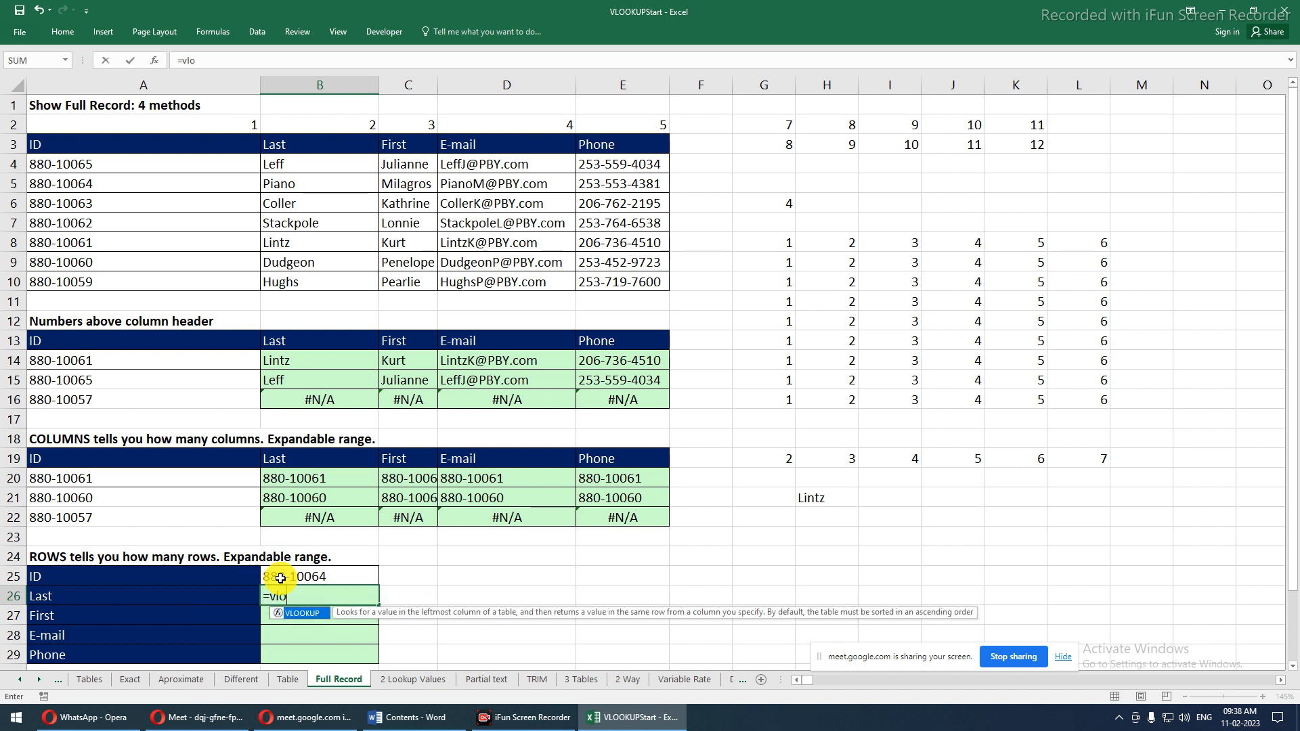
key(Tab)
click(280, 579)
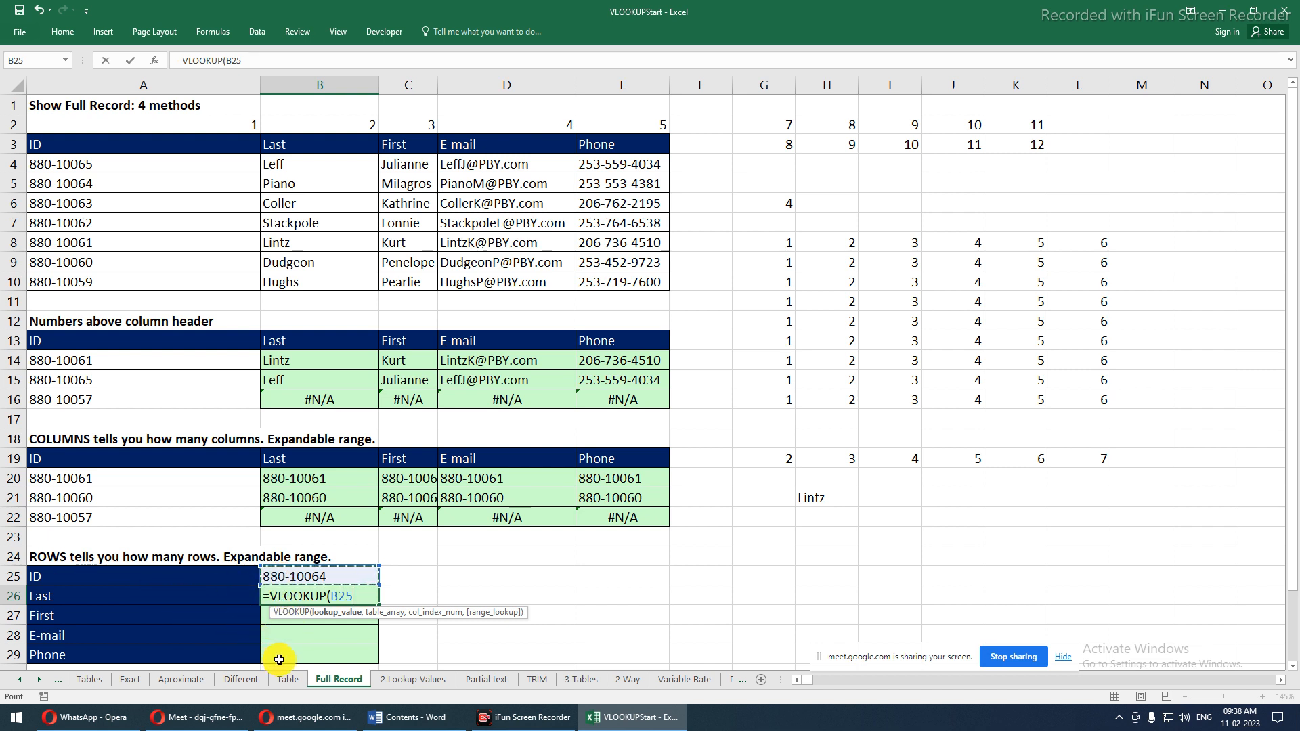
key(F4)
key(F4)
key(F4)
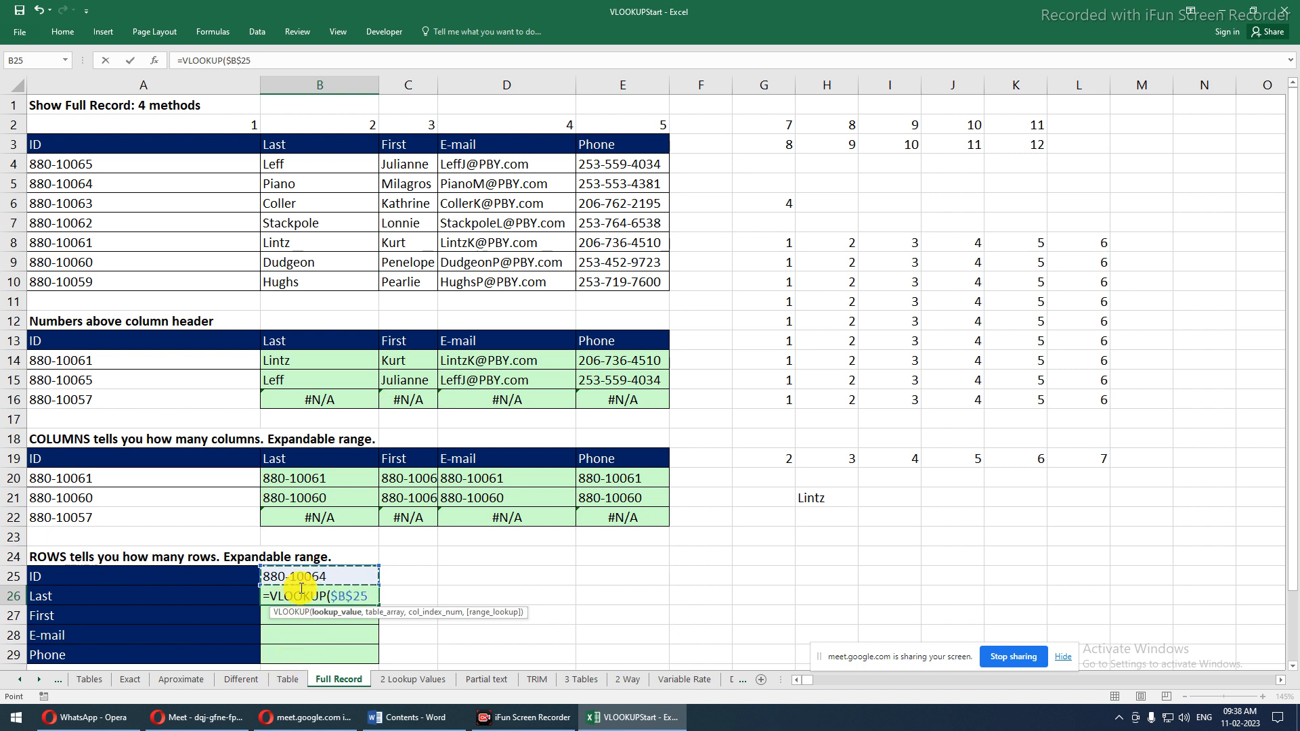
text(,)
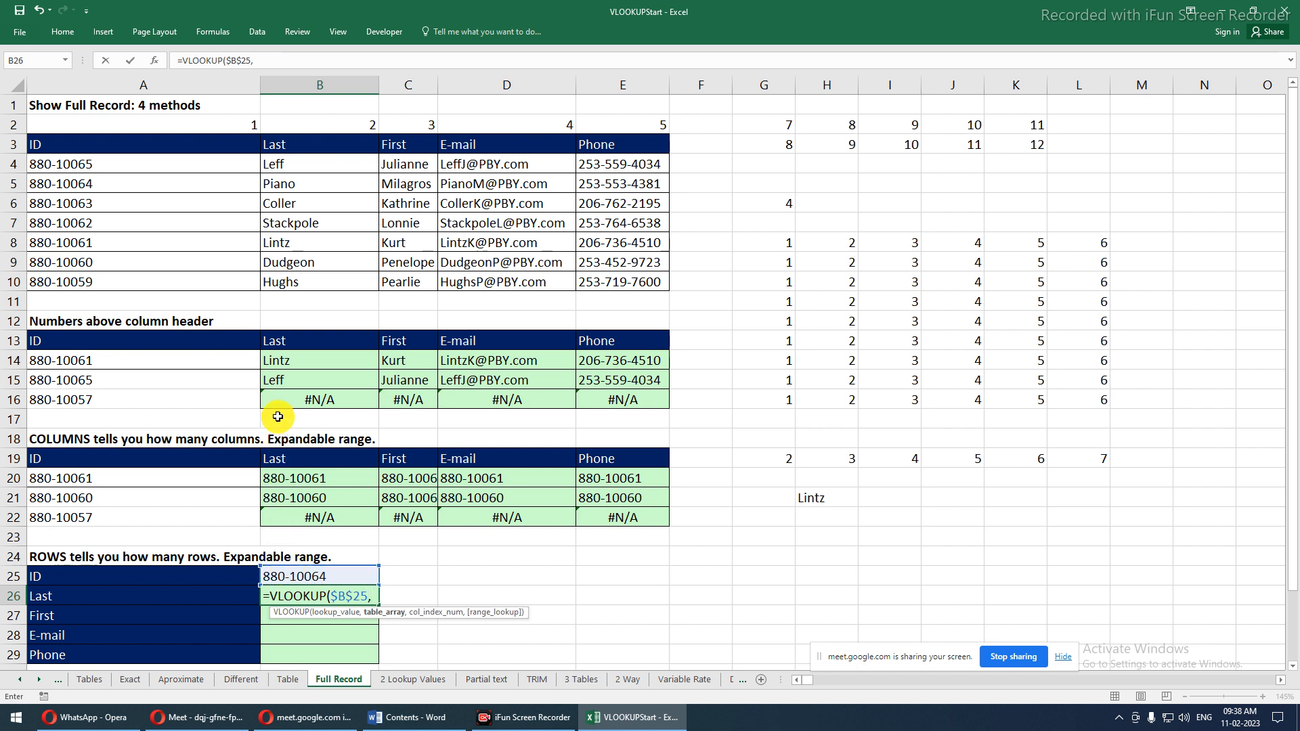
drag(69, 165, 597, 287)
key(F4)
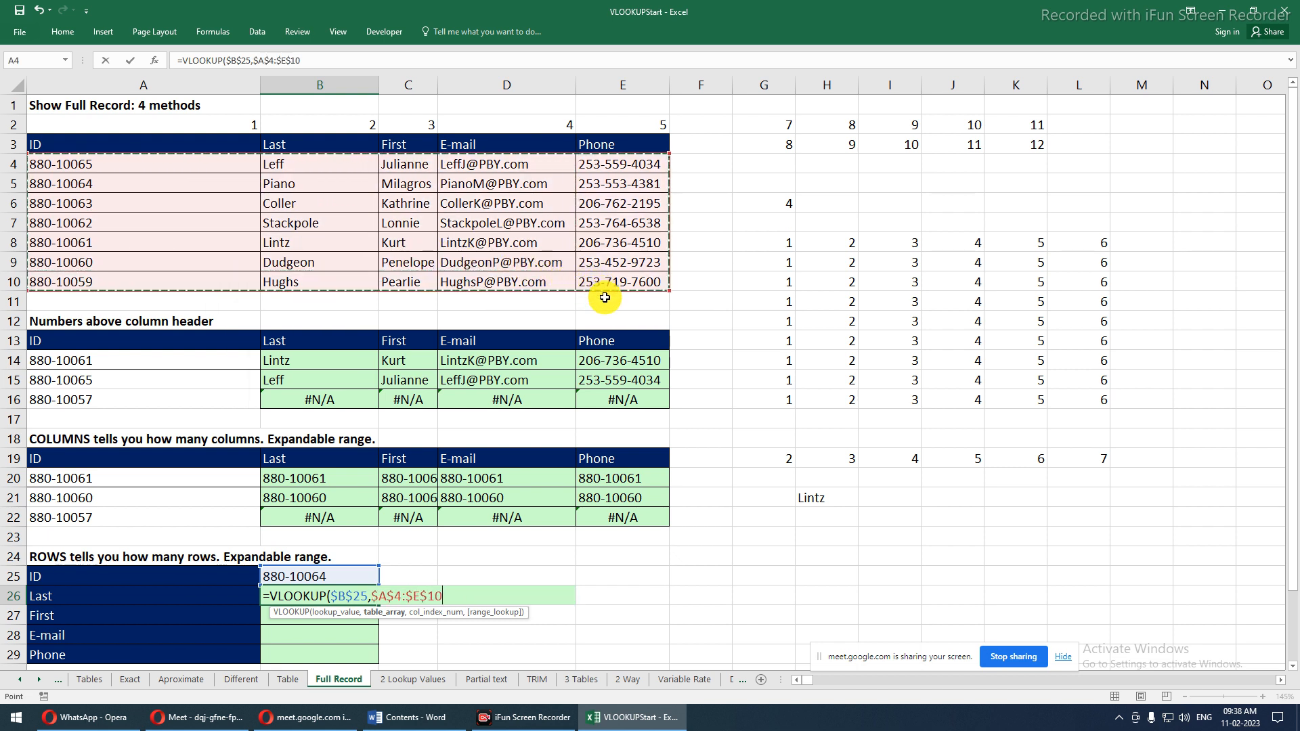
text(,)
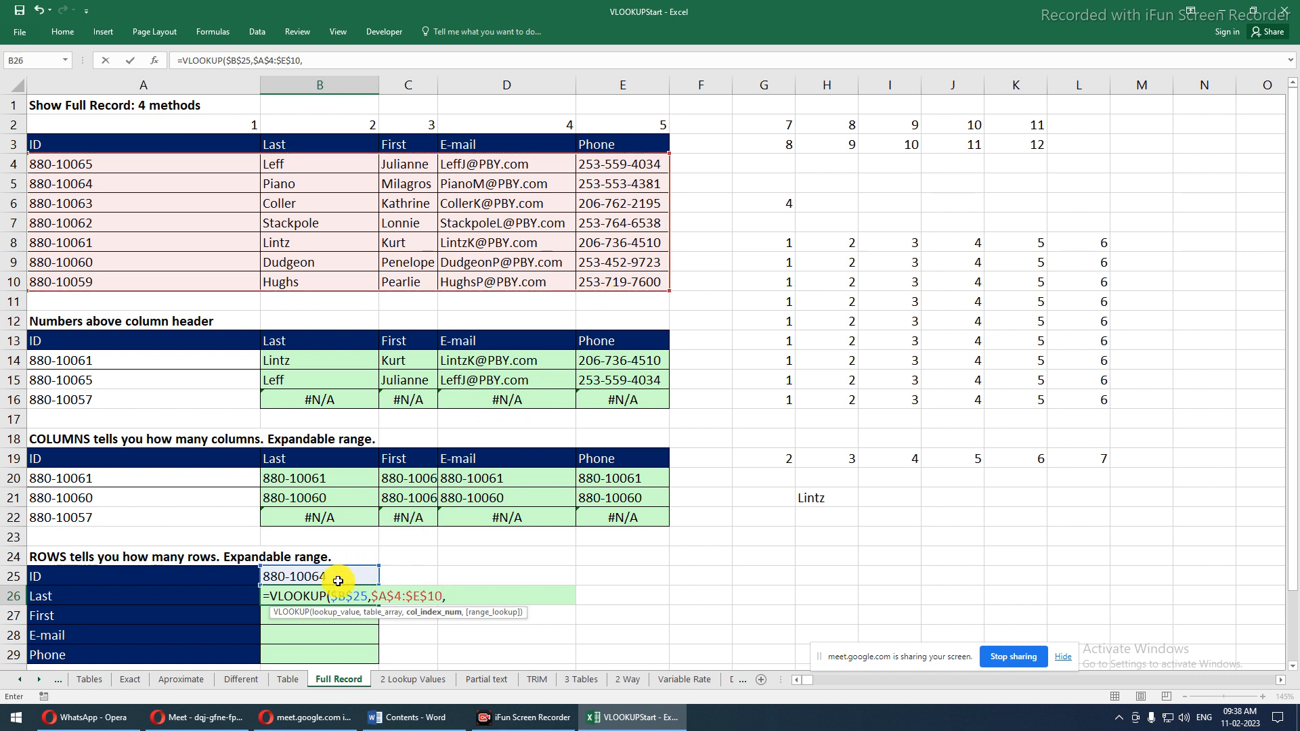
text(2,0)
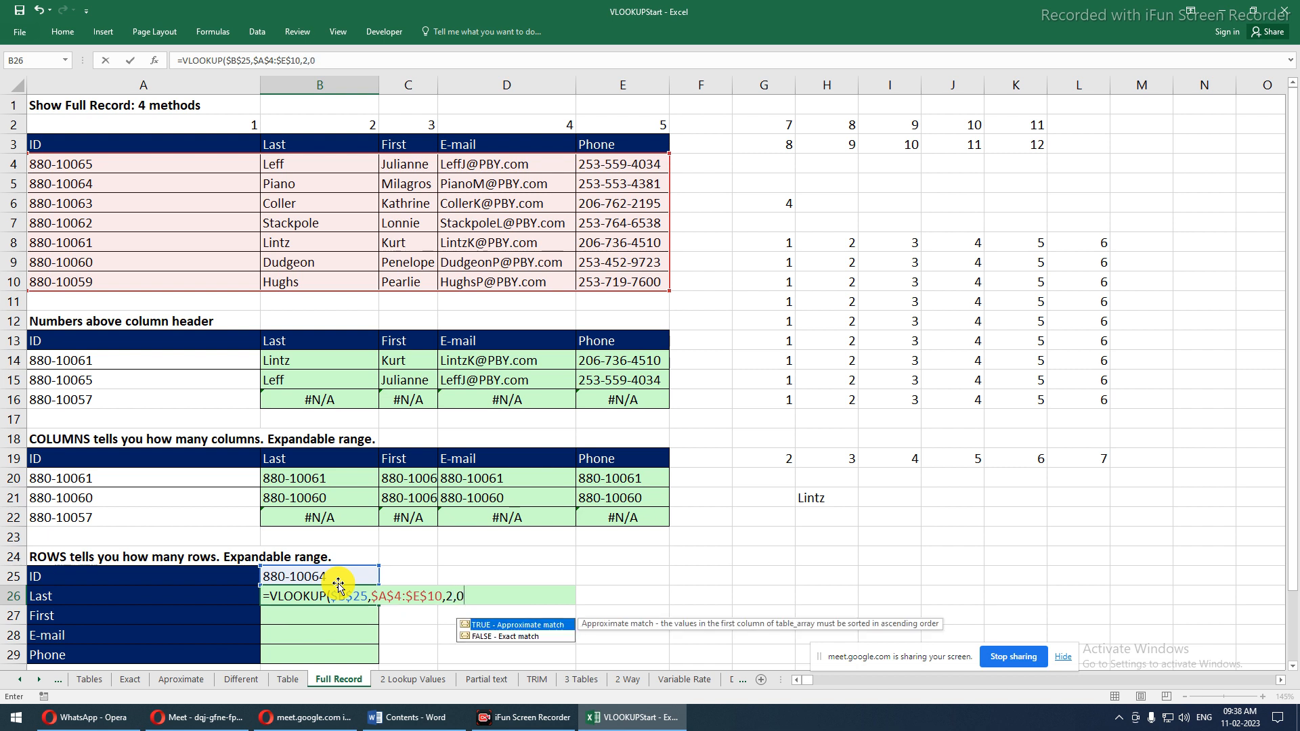
key(Return)
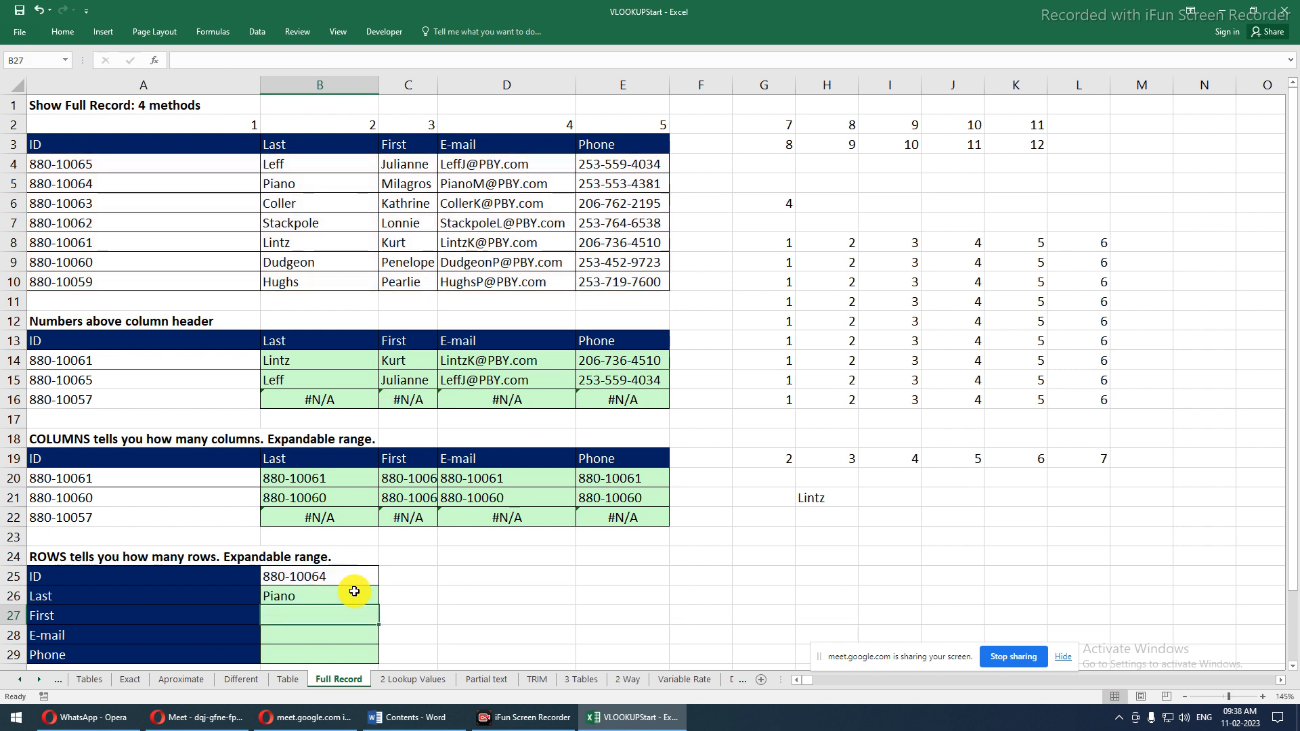
Fill the B26 lookup formula down to B29 and set the VLOOKUP column index in B27 to 3
click(354, 594)
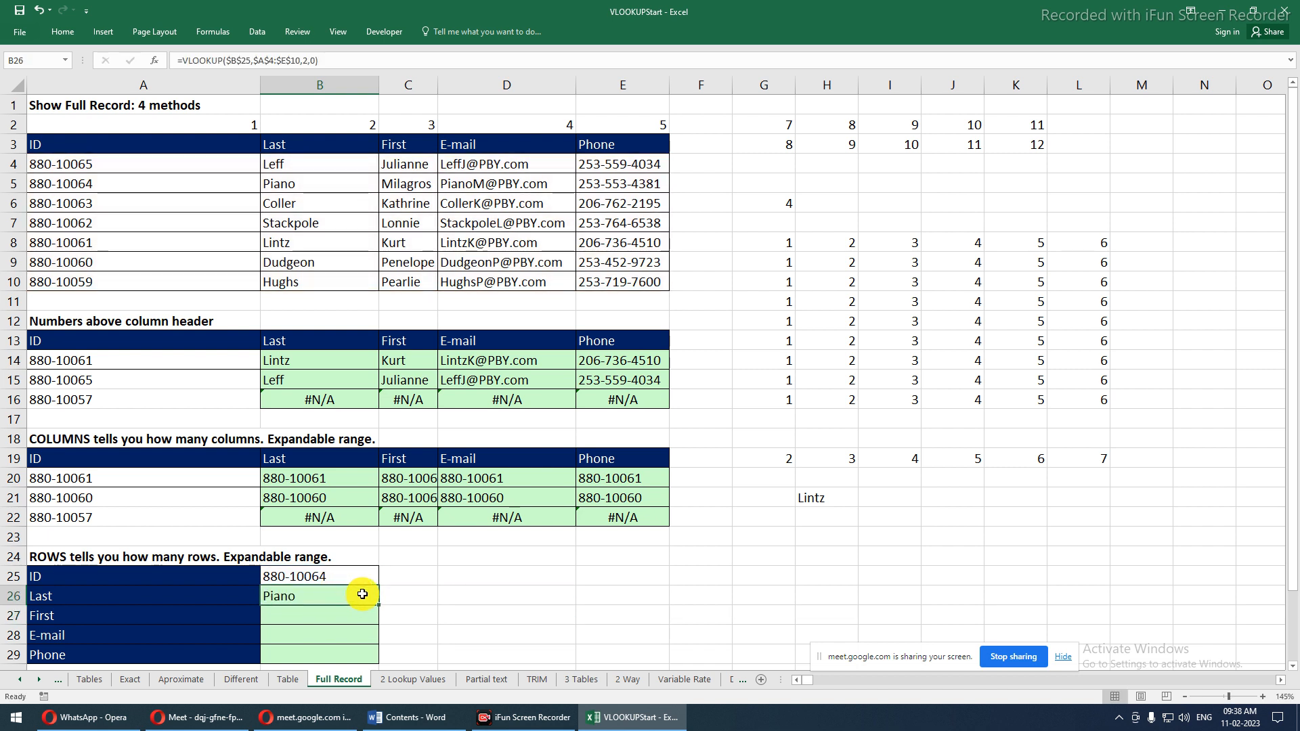
drag(377, 602, 377, 665)
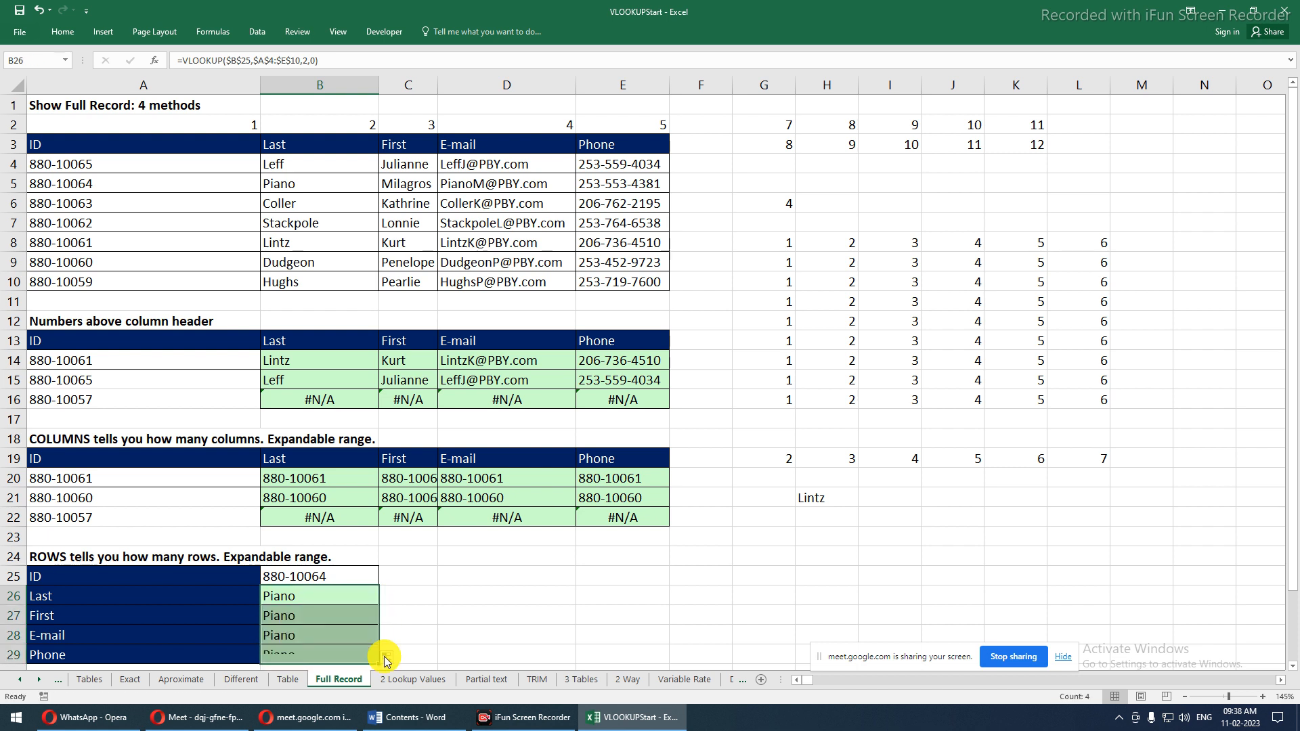
click(355, 619)
double_click(356, 618)
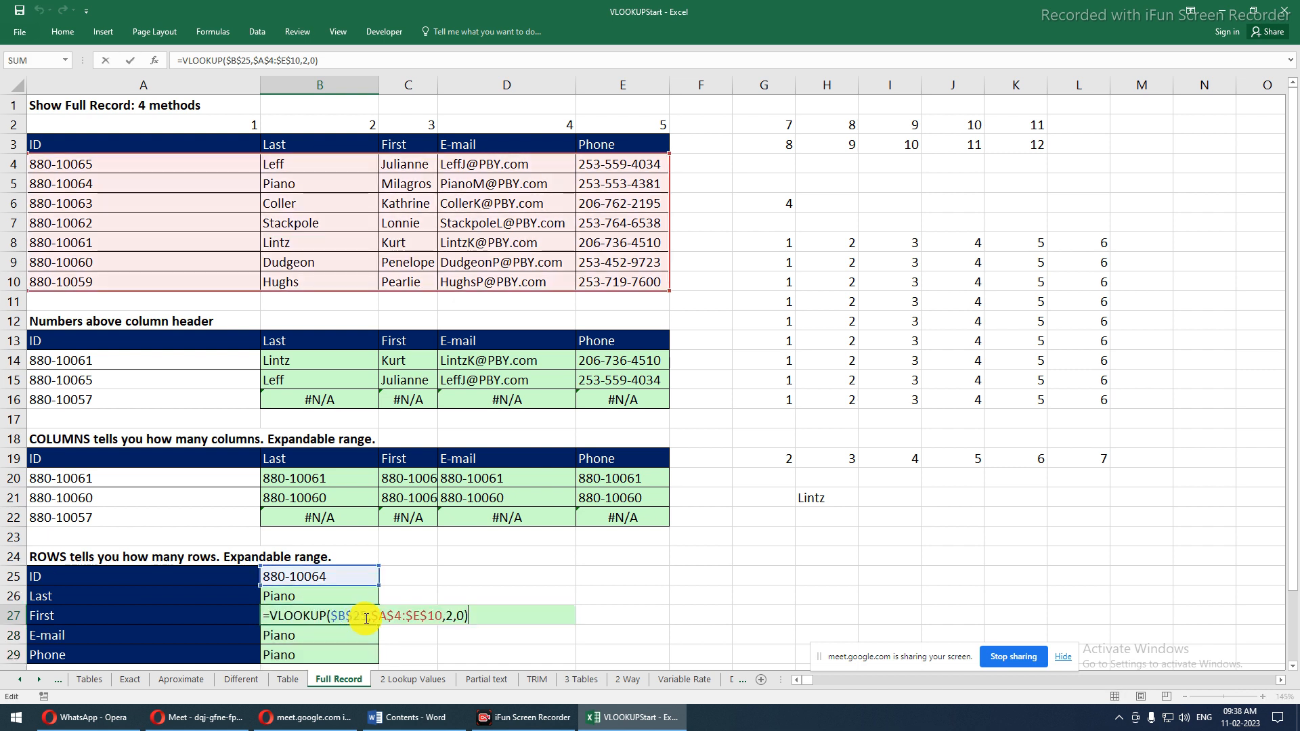
click(447, 617)
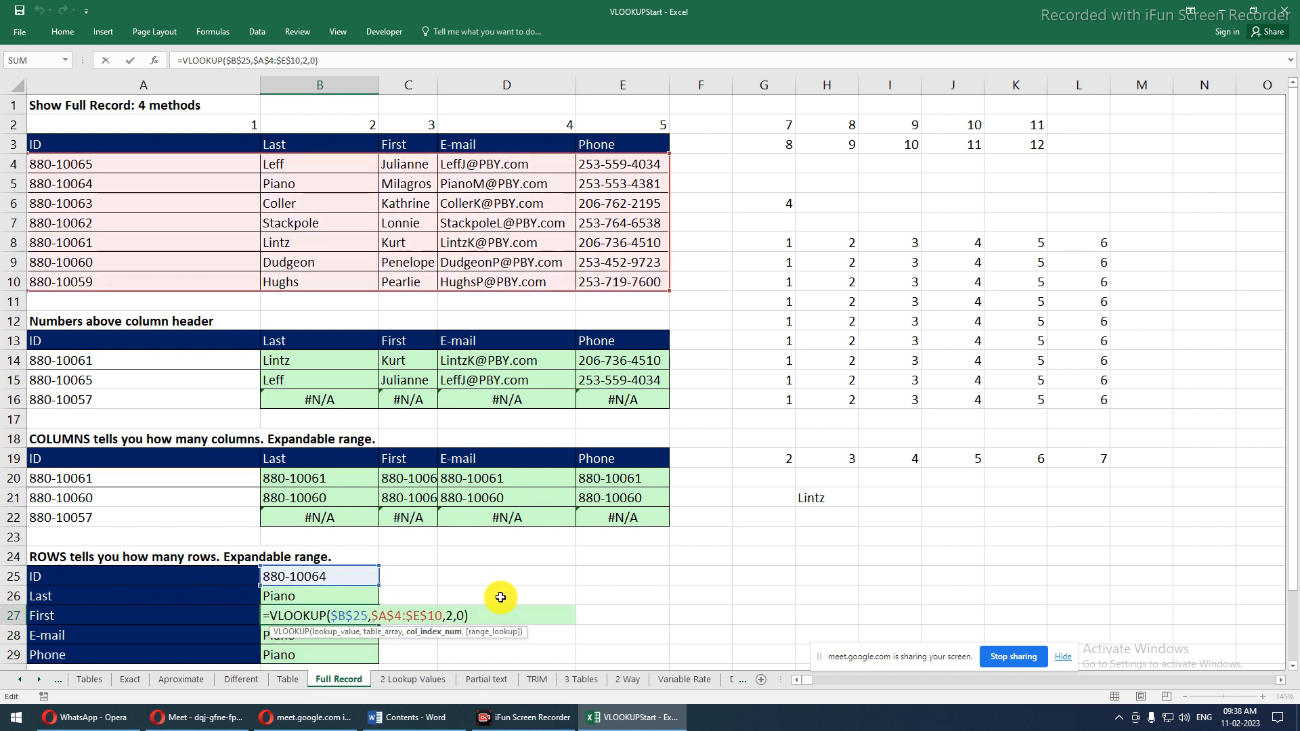
key(Delete)
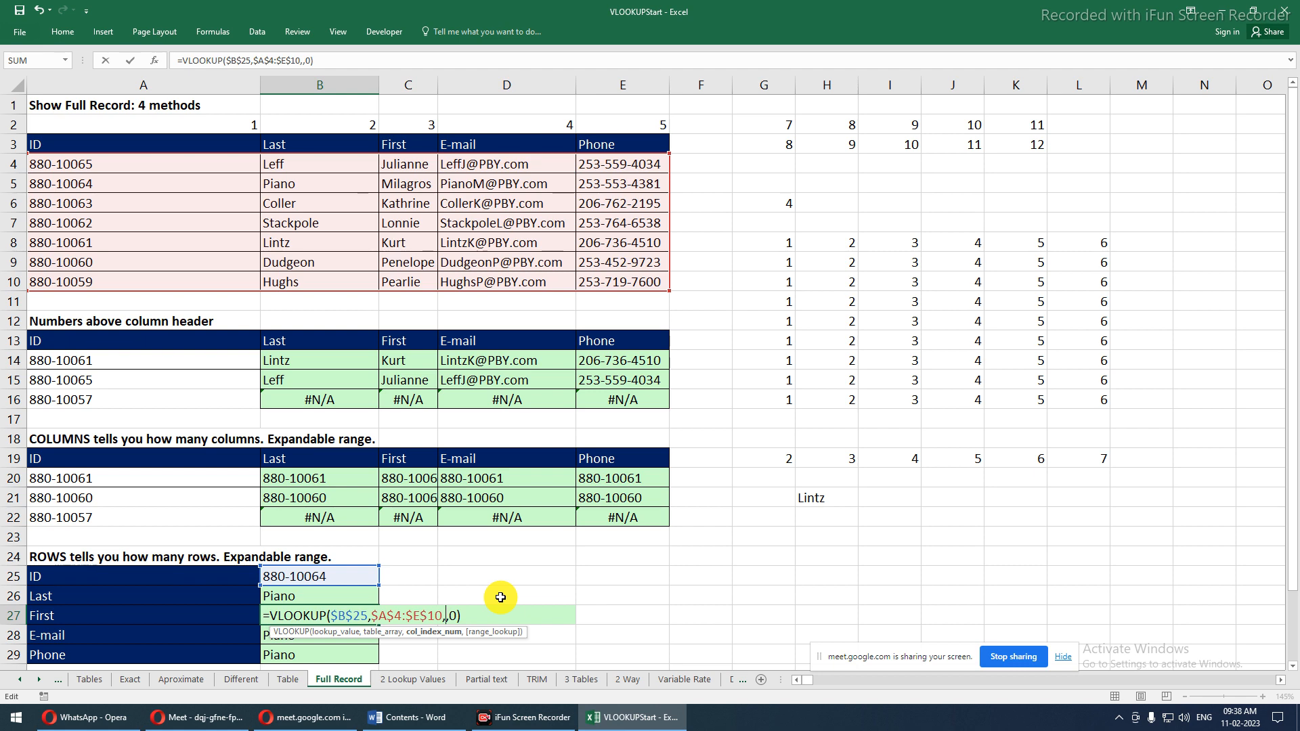
text(3)
key(Return)
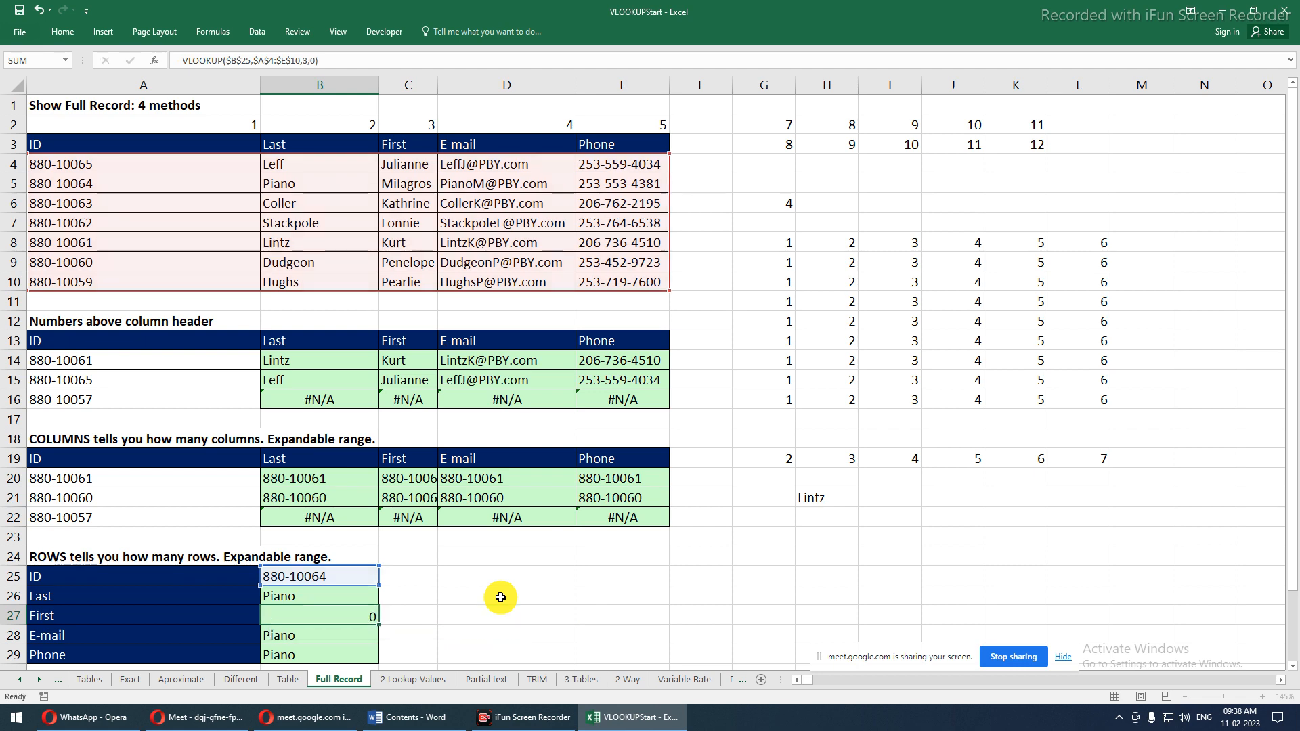
Set the VLOOKUP column index to 4 in B28 for the e-mail and to 5 in B29 for the phone
key(F2)
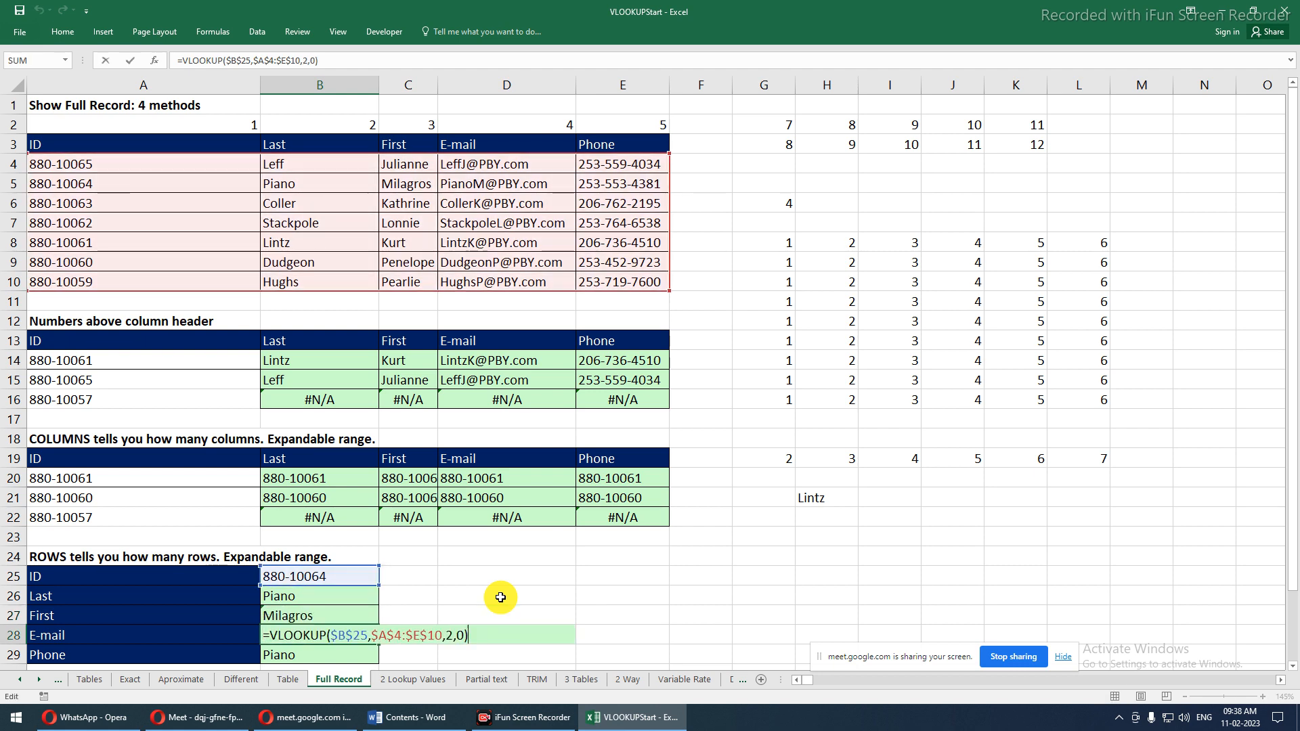
click(451, 630)
key(BackSpace)
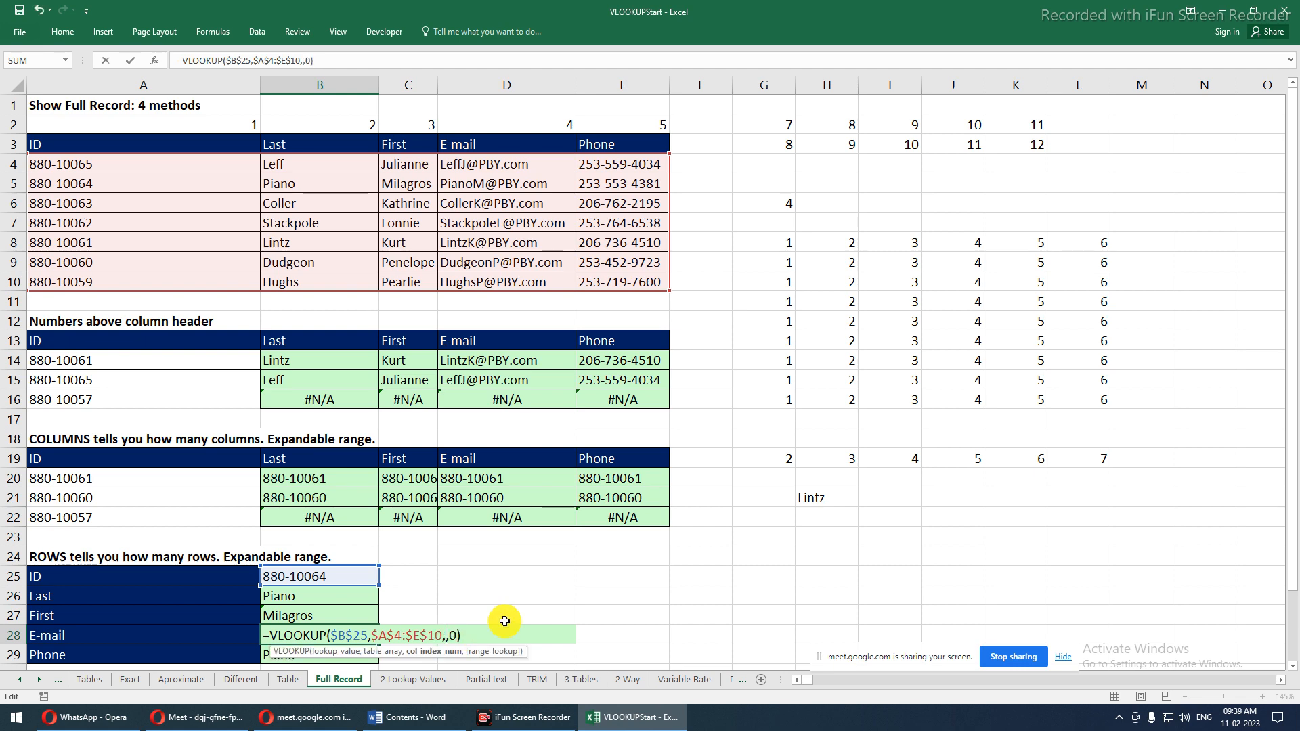
text(4)
key(Return)
key(F2)
click(451, 649)
key(BackSpace)
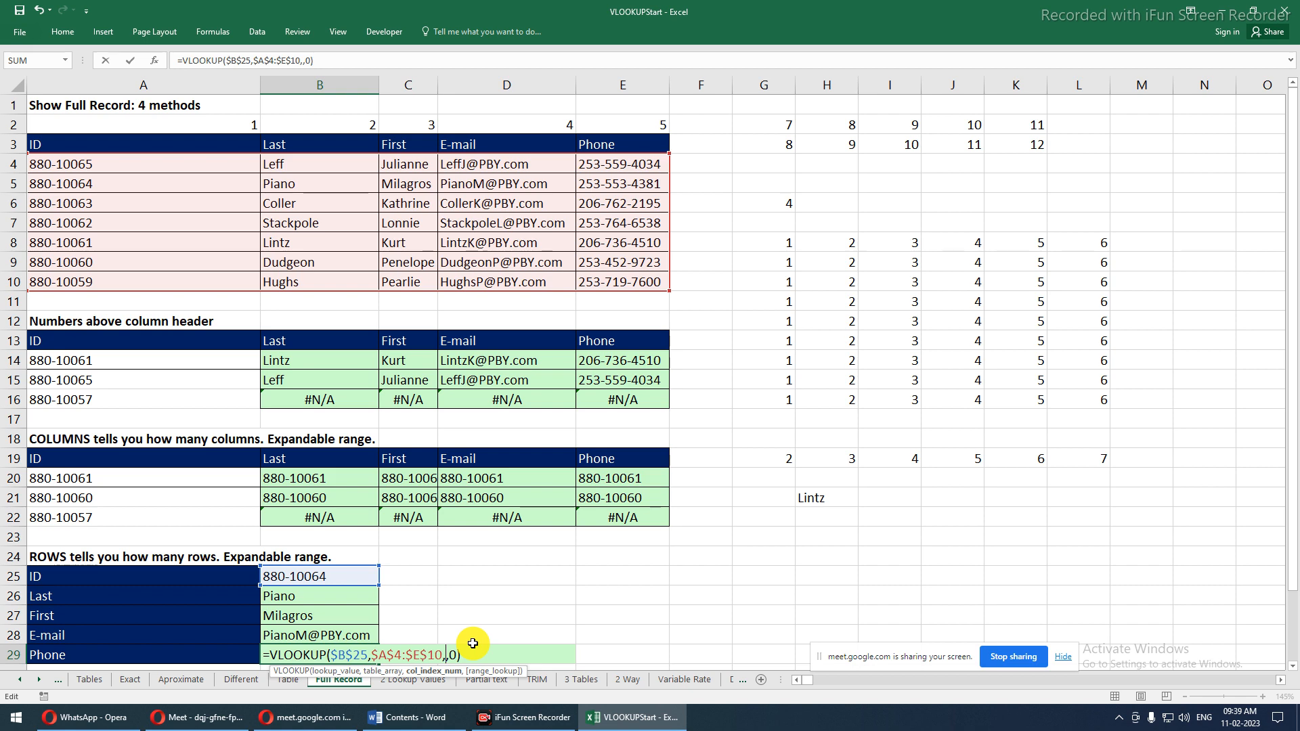
text(5)
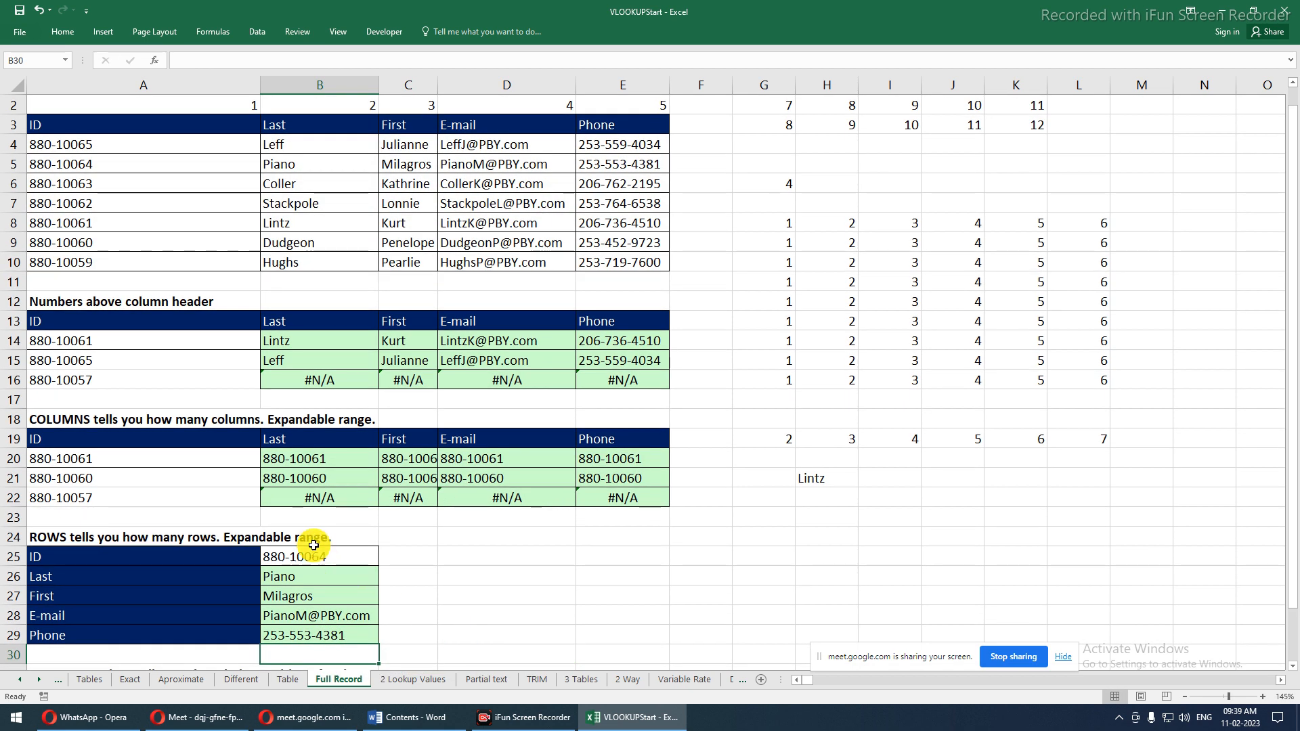
Choose the ID from source row 8 in the B25 drop-down and compare the record in B26:B29 with that row
click(335, 555)
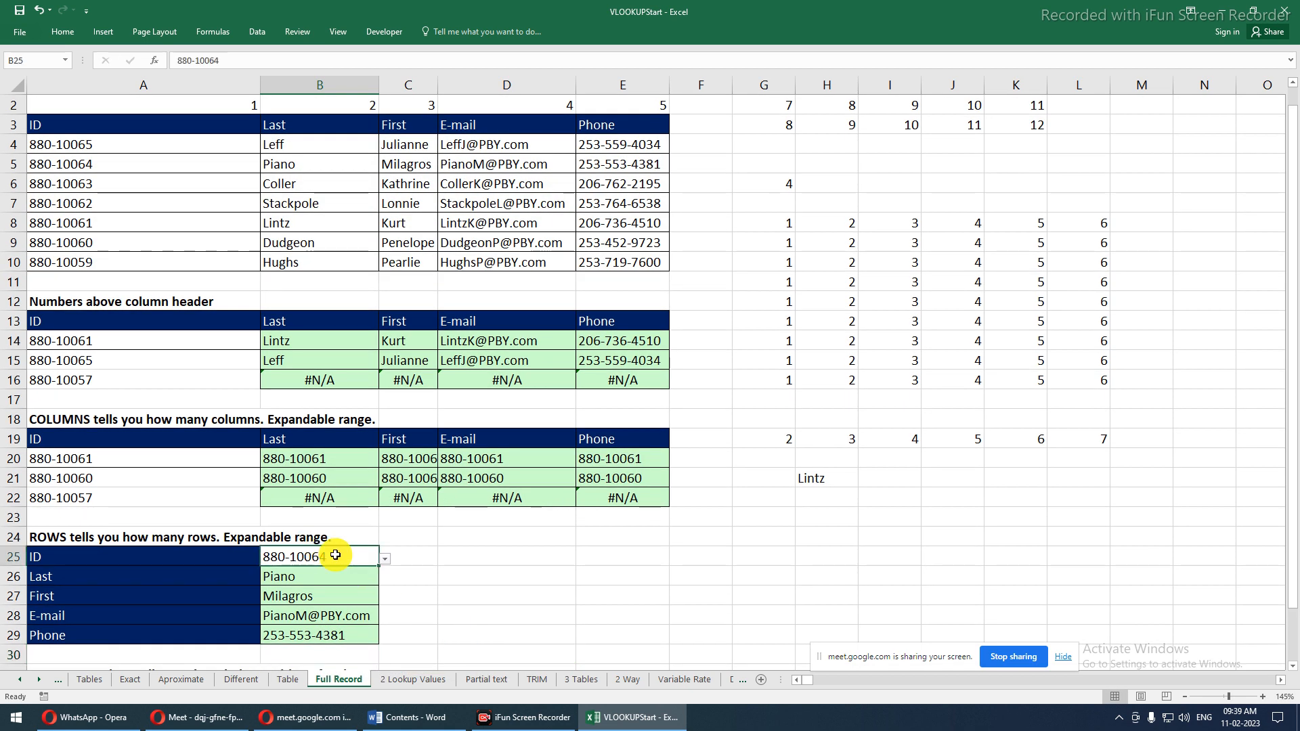
click(383, 558)
click(303, 628)
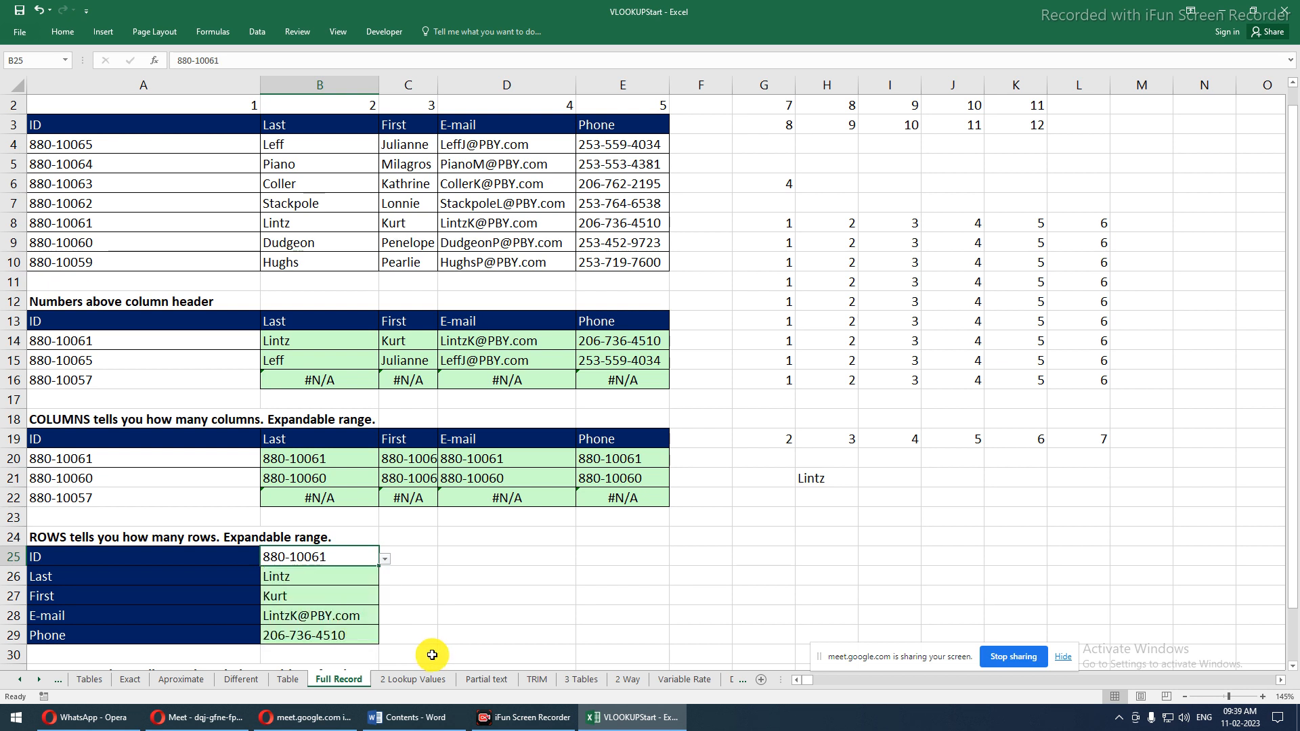
drag(322, 576, 333, 631)
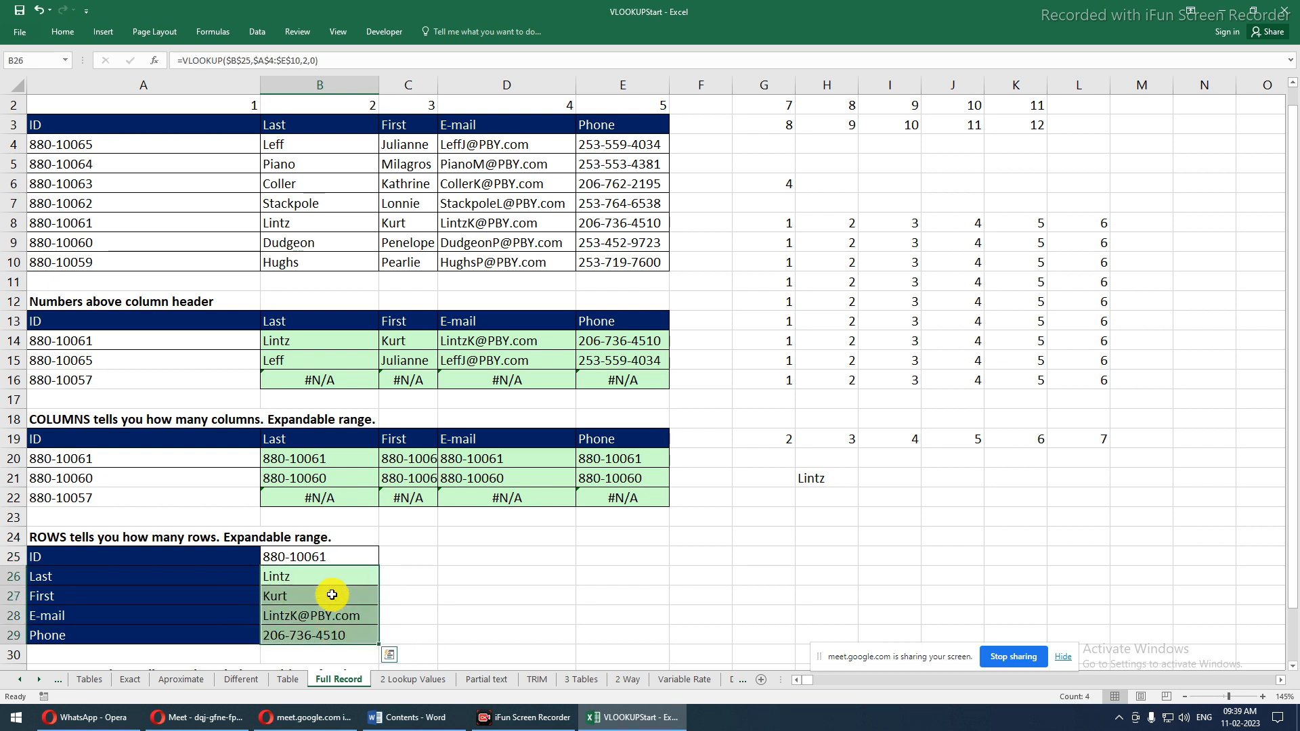
drag(88, 222, 599, 225)
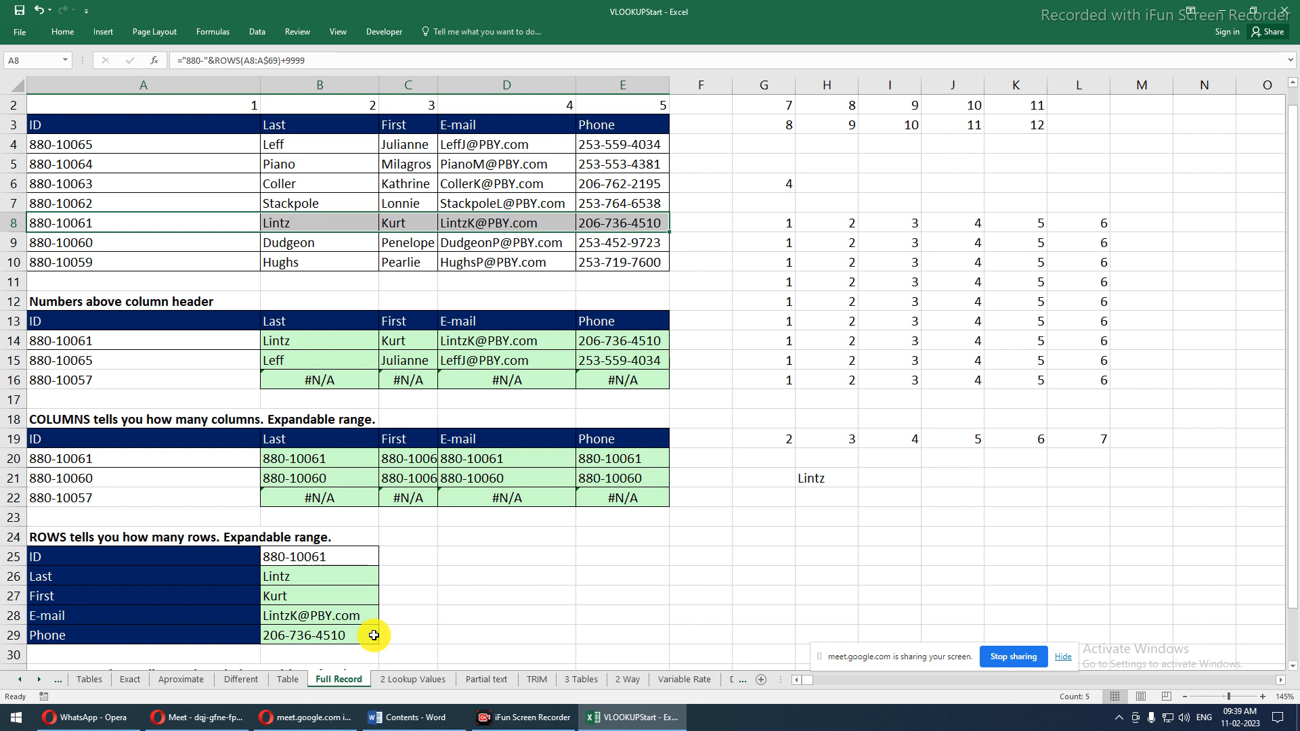
click(343, 580)
click(341, 559)
drag(341, 559, 352, 635)
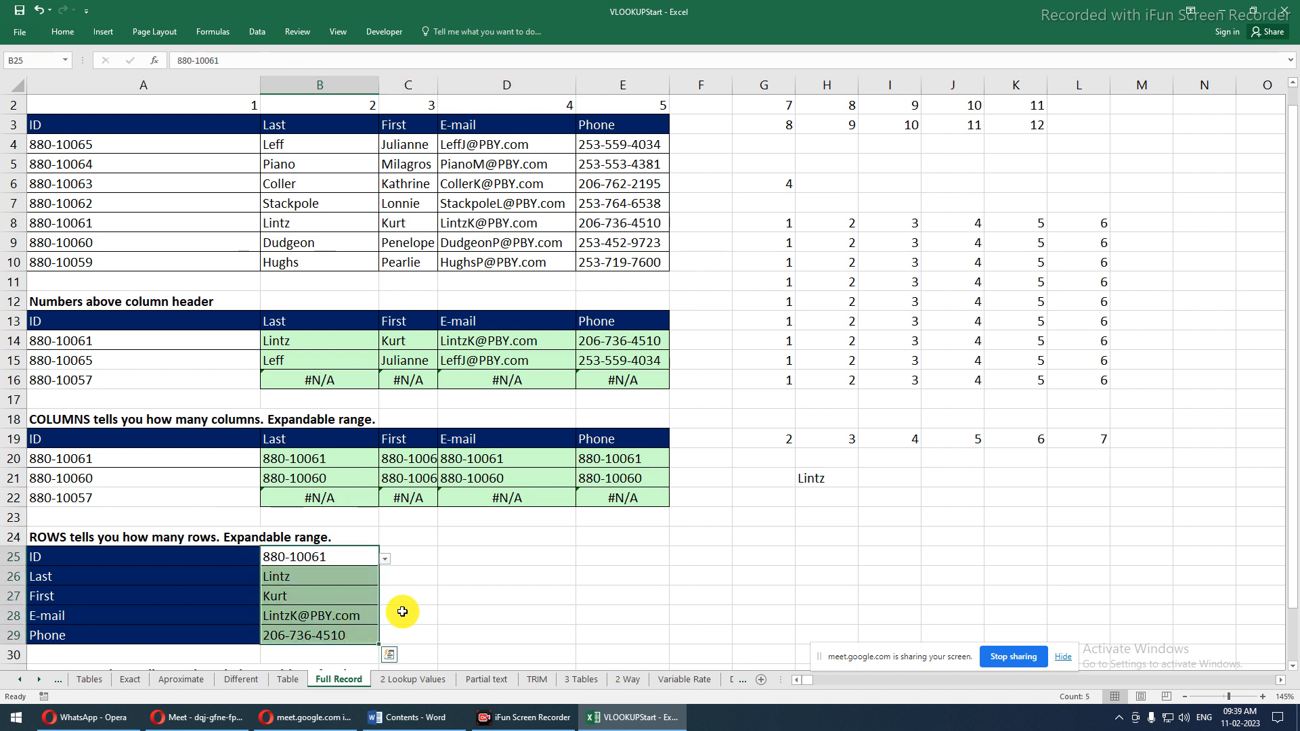
Hide rows 12 to 19 so the lower lookup sections sit closer to the source table
click(447, 585)
scroll(447, 585, down, 2)
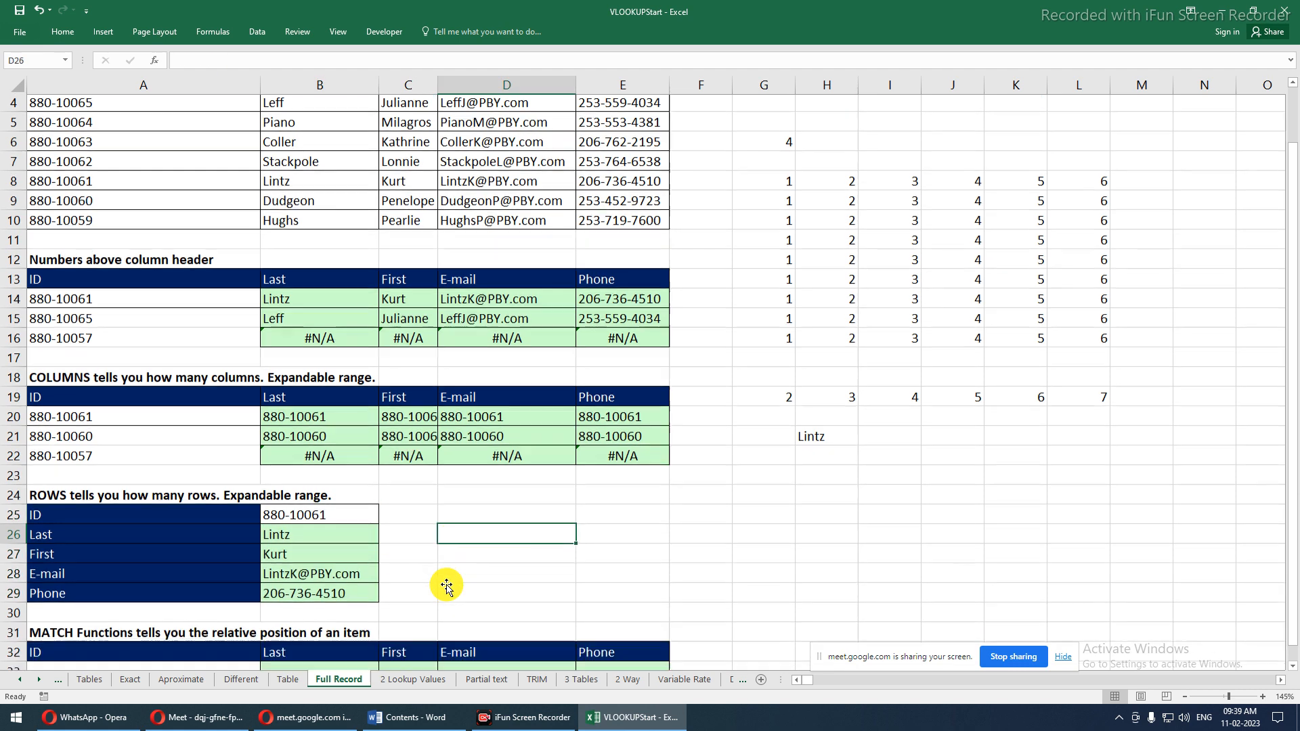
scroll(447, 584, up, 1)
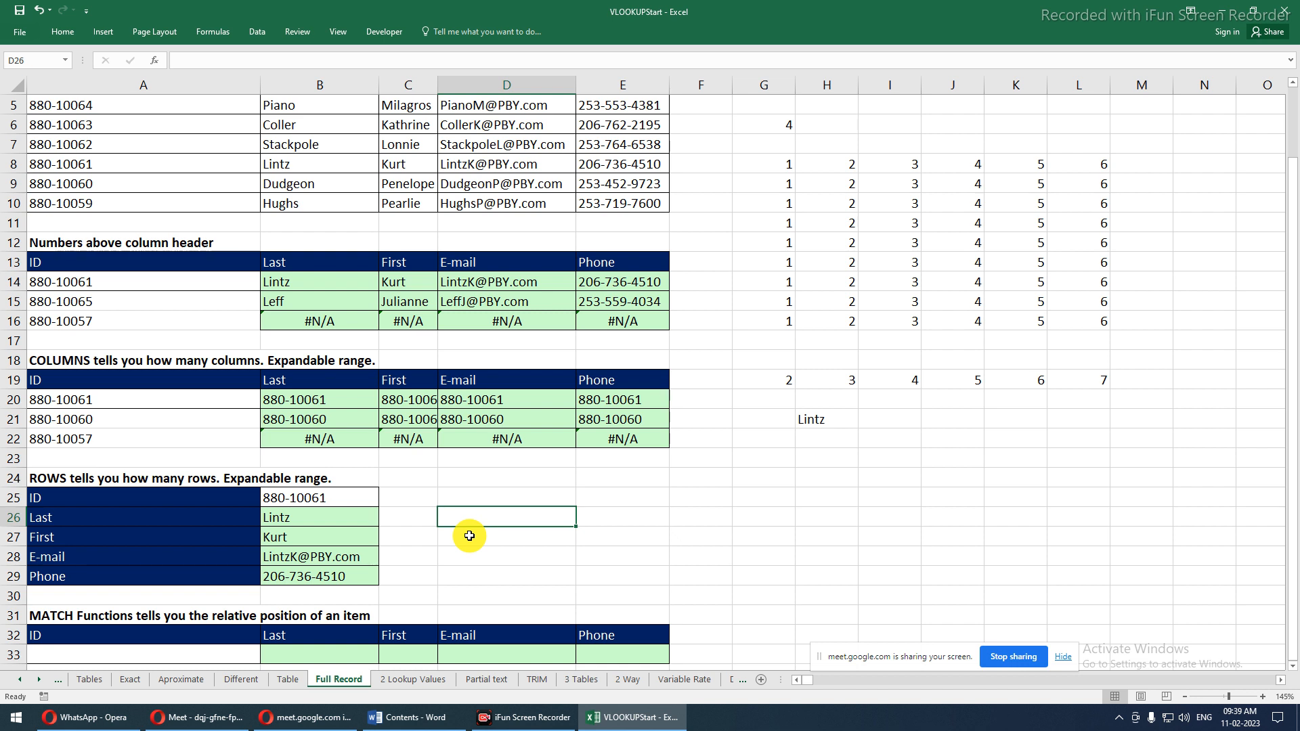
click(54, 242)
drag(57, 262, 49, 381)
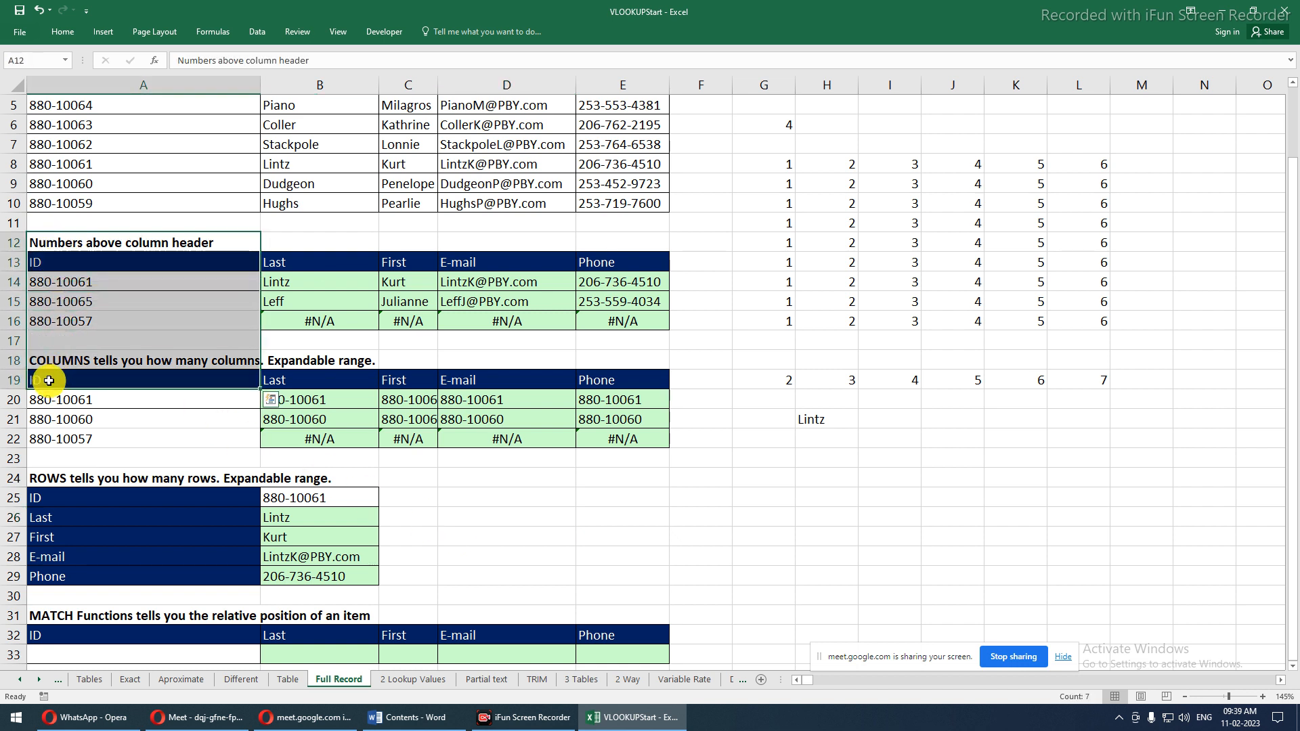
key(shift+space)
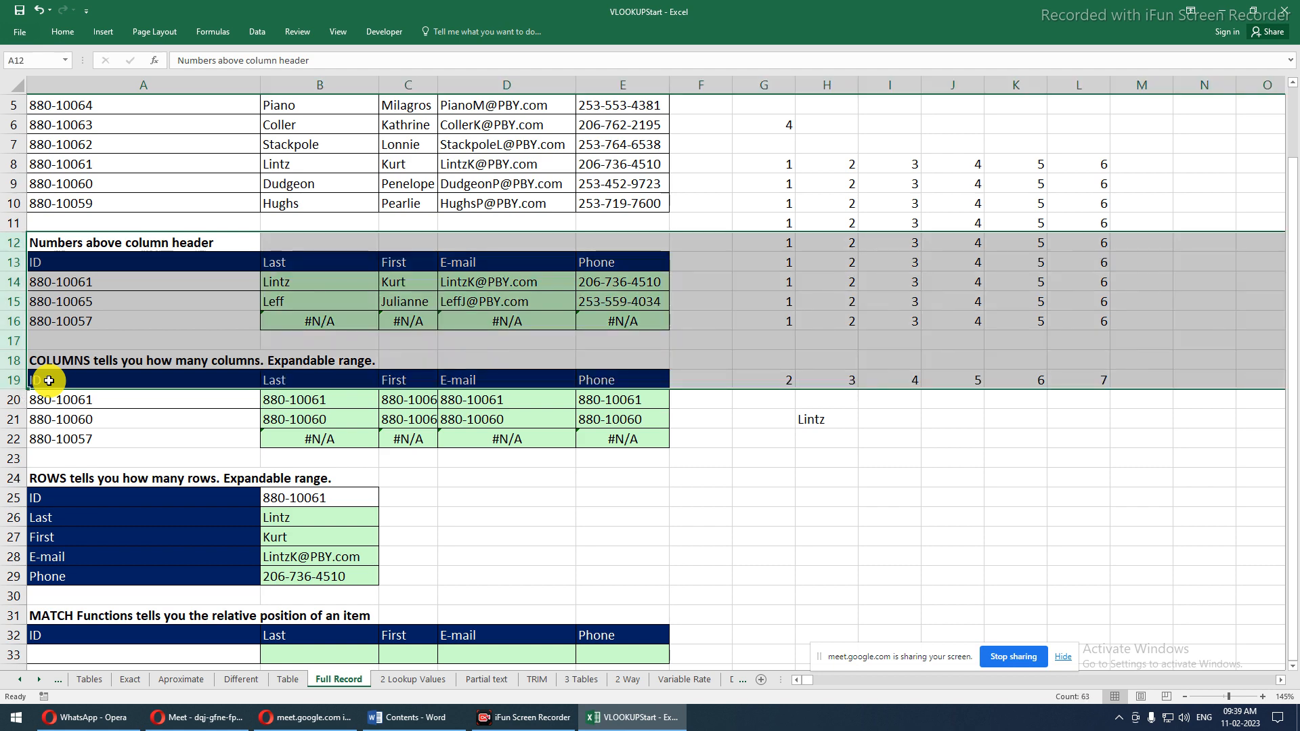
right_click(18, 350)
key(h)
scroll(18, 350, up, 1)
click(386, 452)
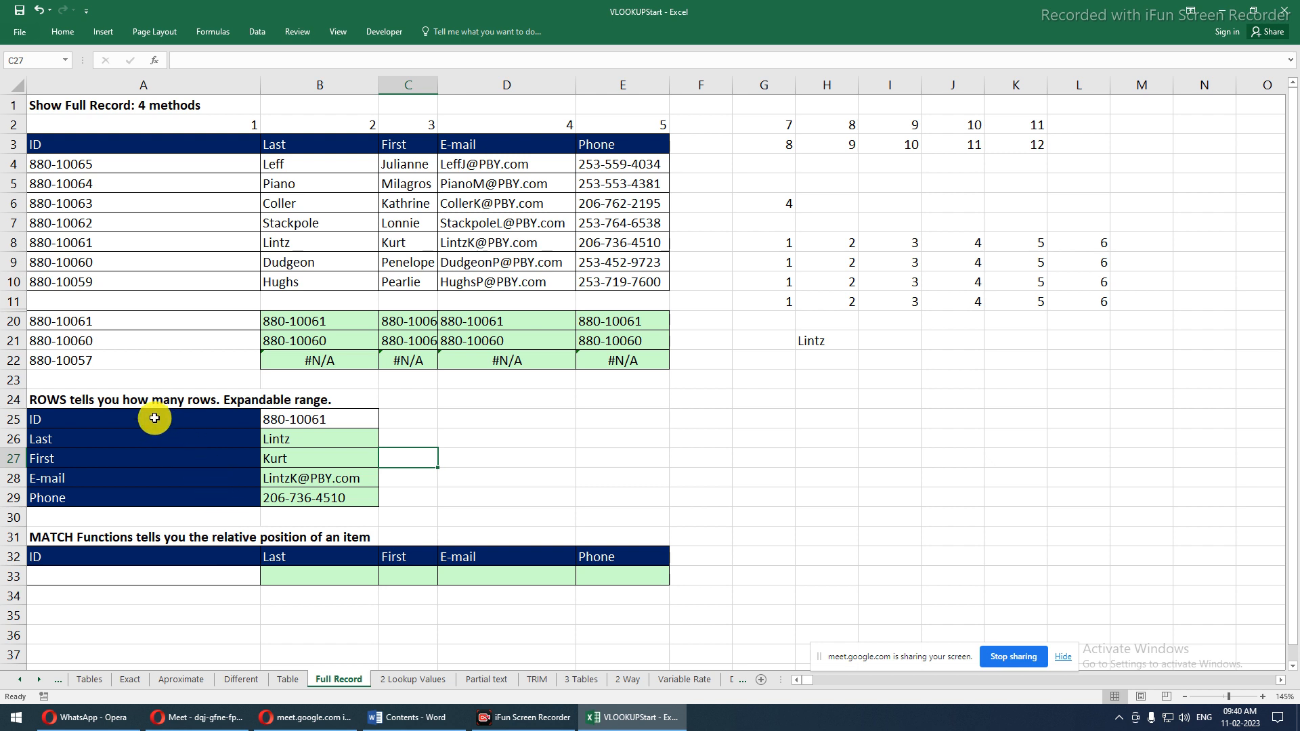
Examine the ROWS section's field labels, the rows and columns of source table A4:E10, and the lookup formula in H21
drag(155, 417, 151, 477)
drag(342, 168, 338, 282)
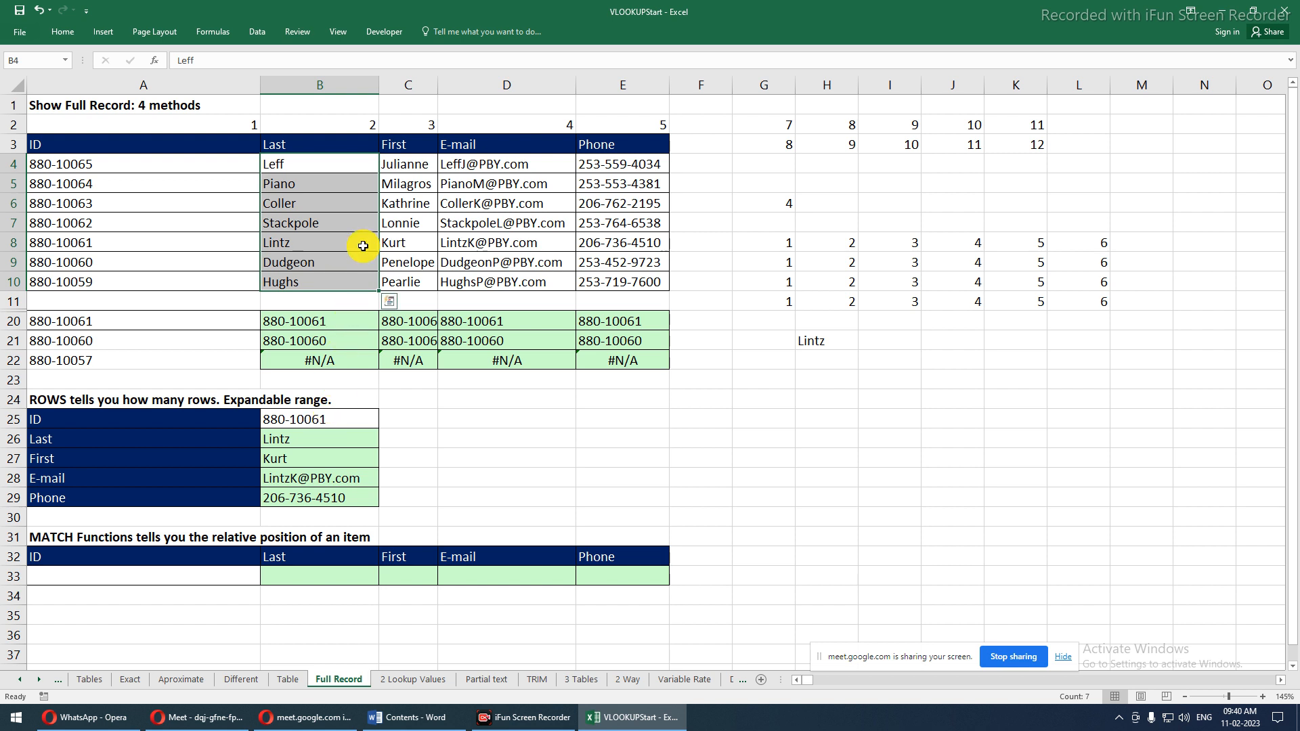
drag(333, 162, 318, 455)
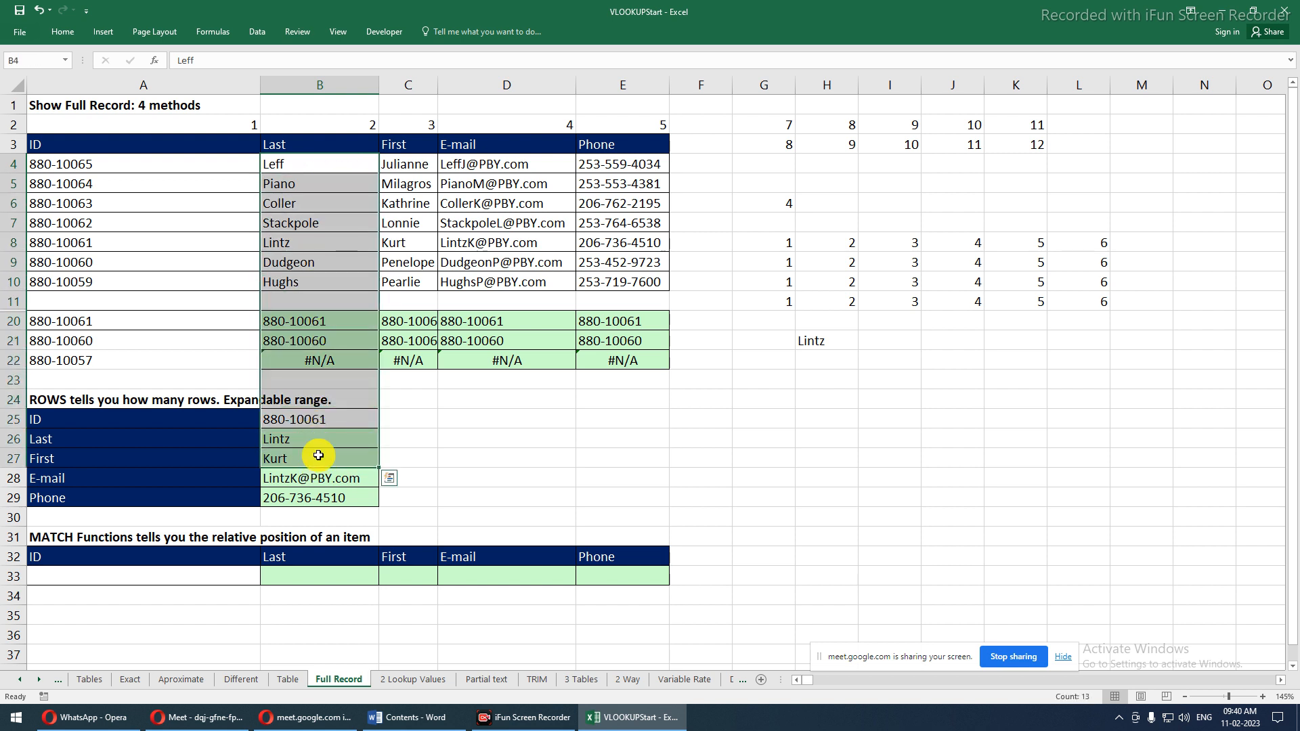
click(126, 182)
drag(252, 179, 846, 185)
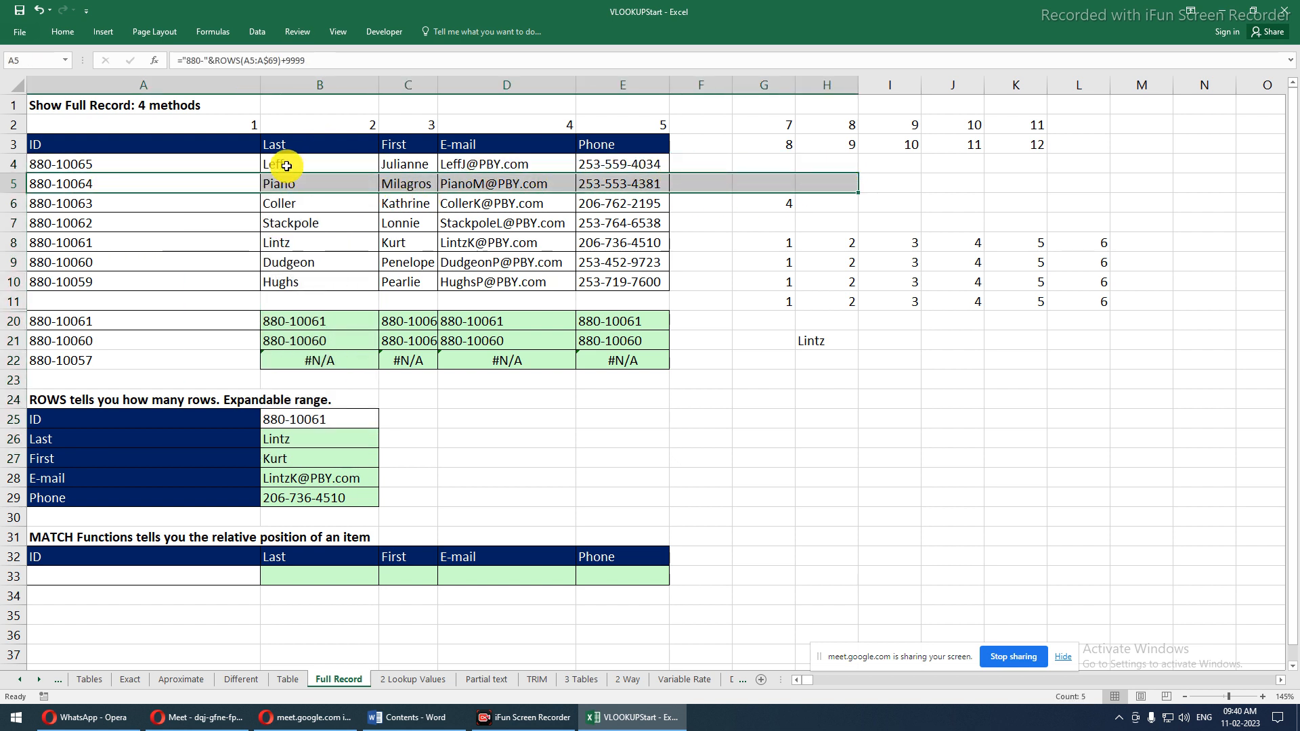
drag(285, 165, 413, 207)
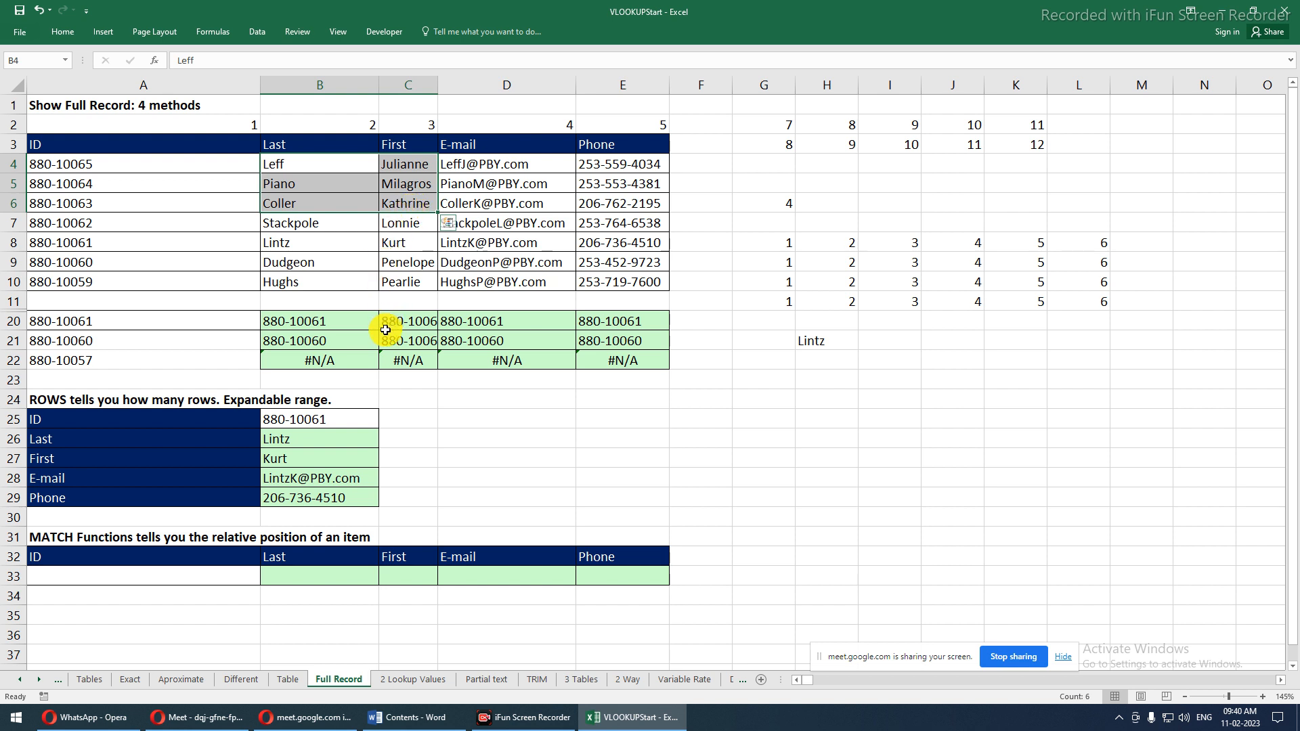
click(303, 183)
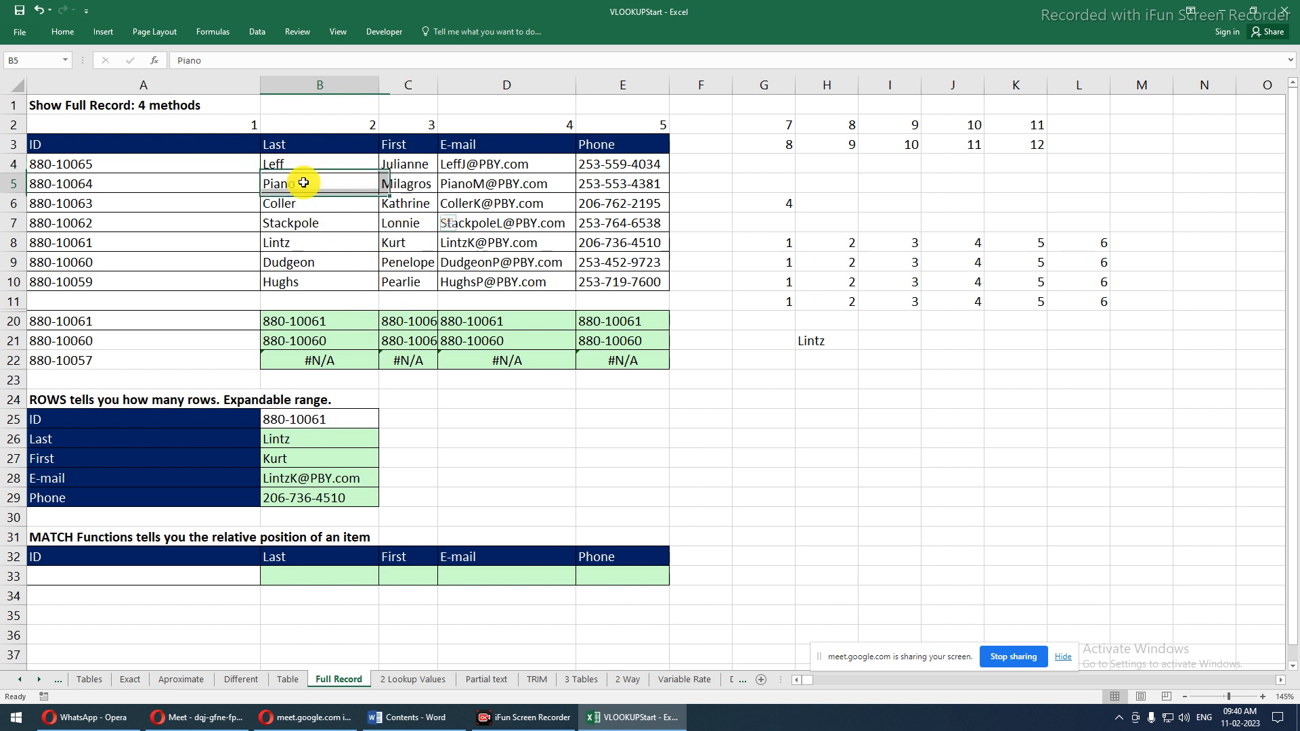
drag(302, 183, 299, 277)
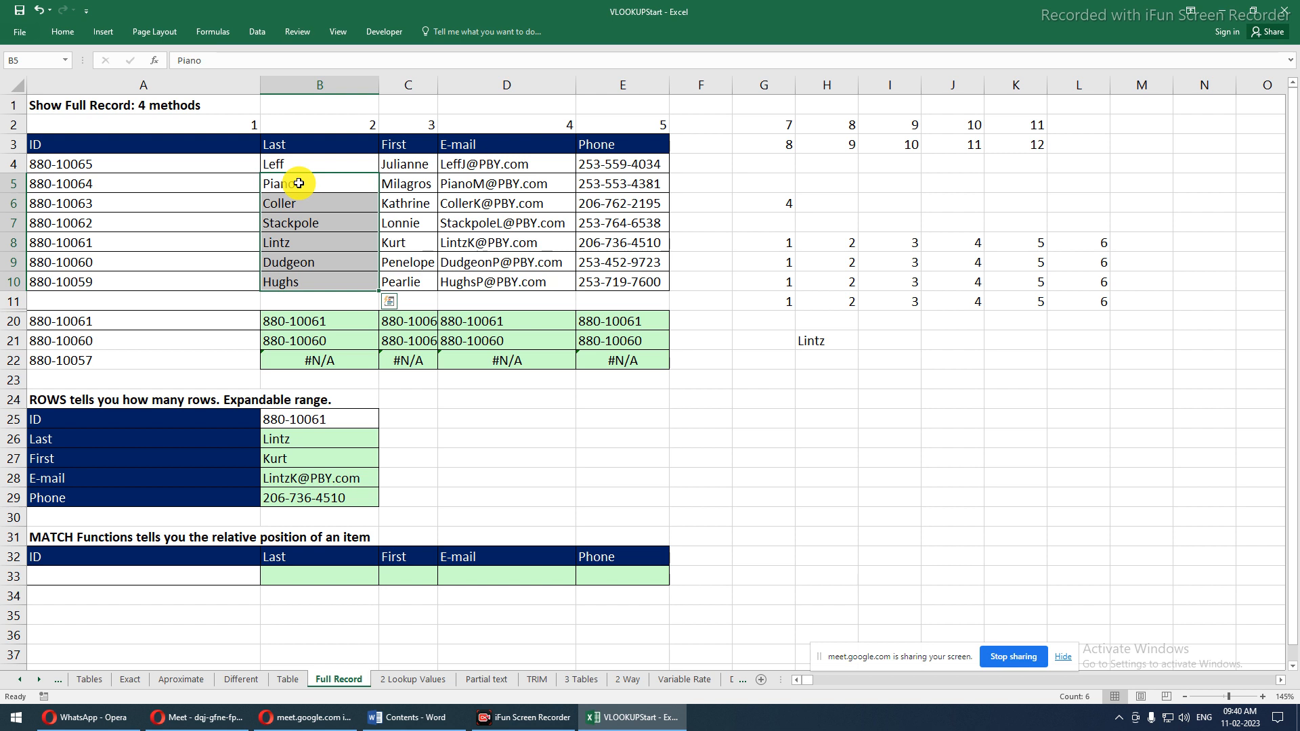
drag(406, 163, 647, 168)
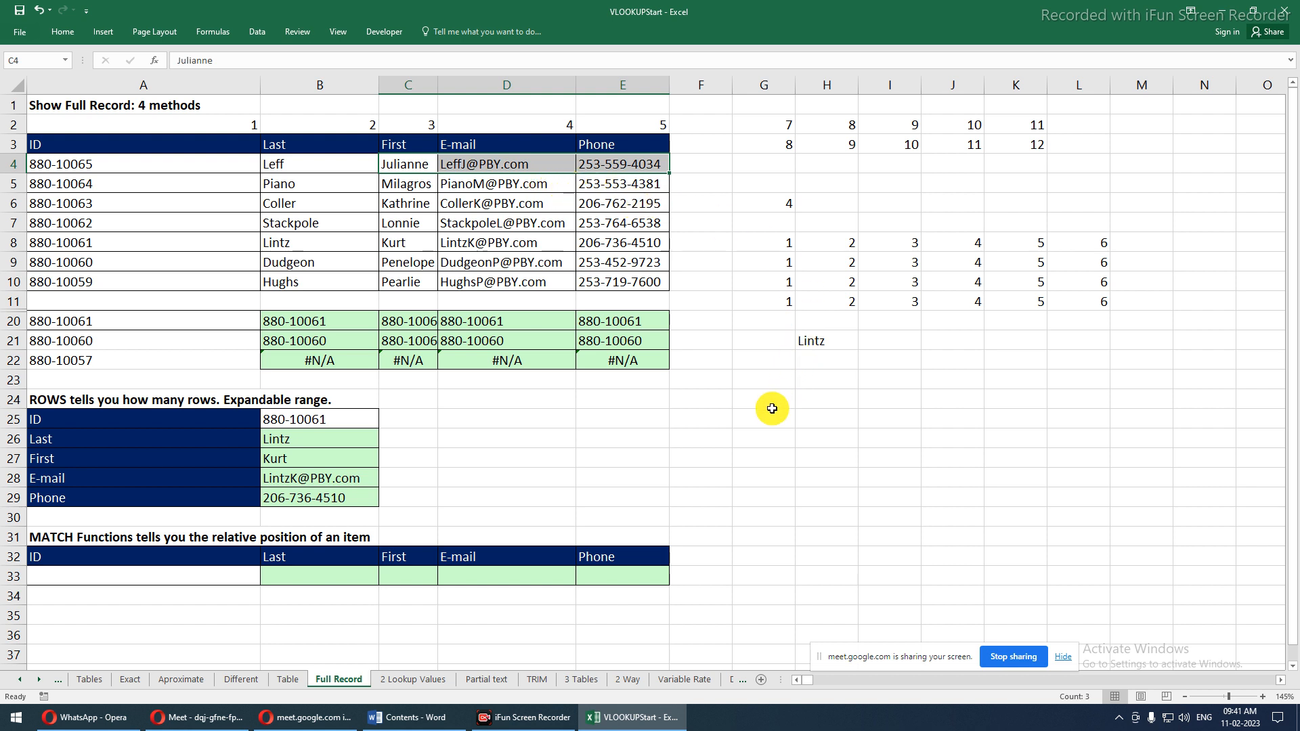
click(747, 400)
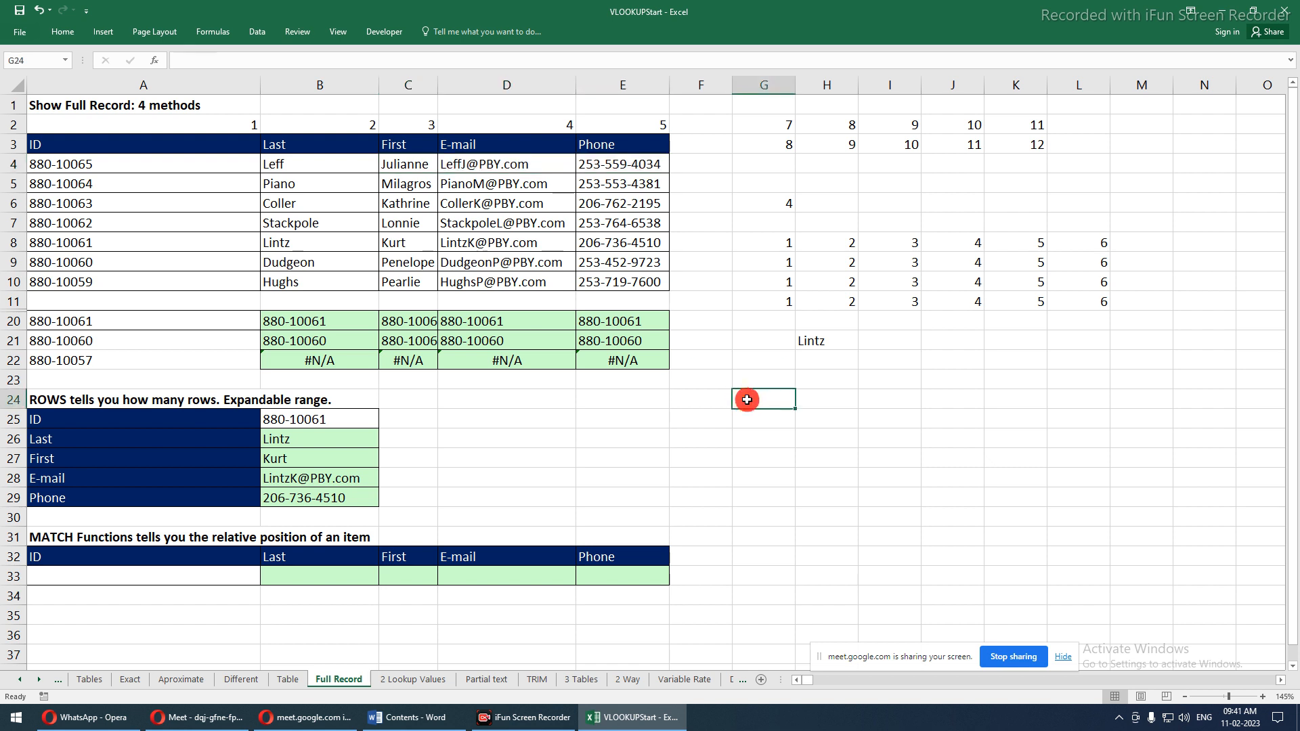
click(806, 347)
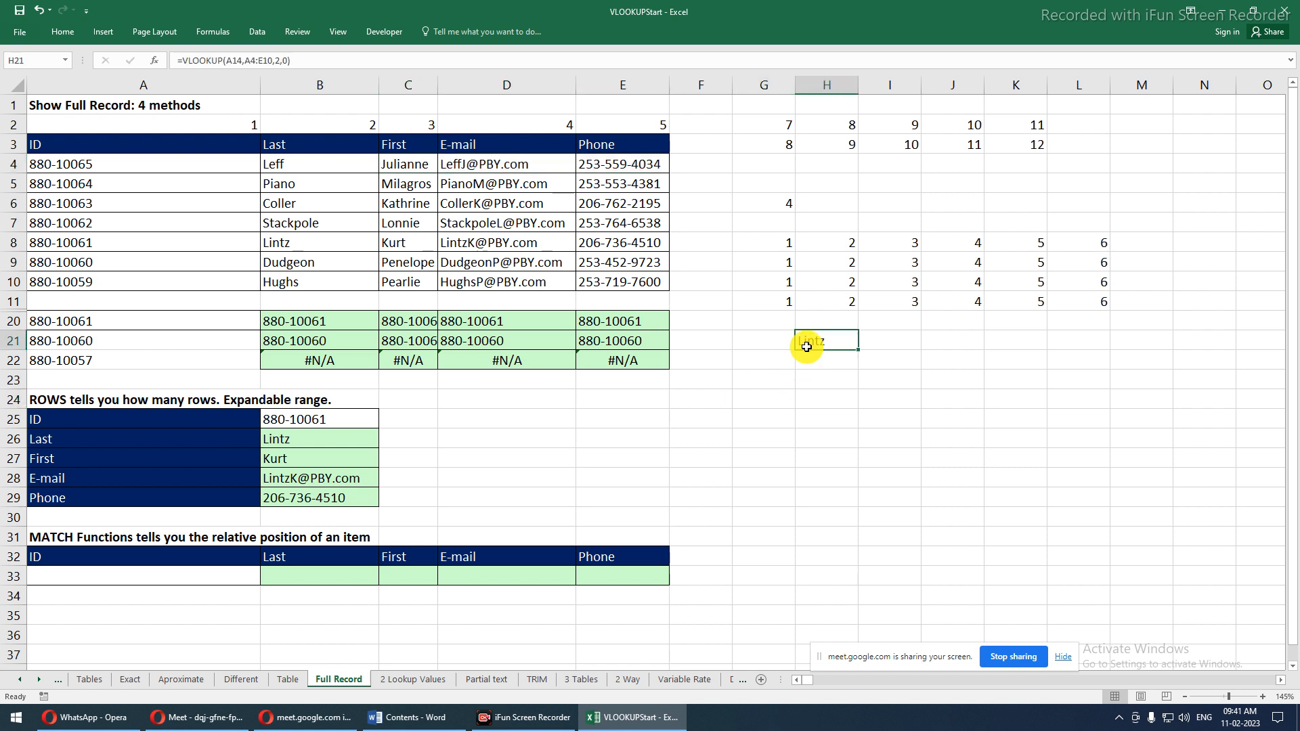
Enter the last name from the first source row in F26 as a test lookup value
click(706, 436)
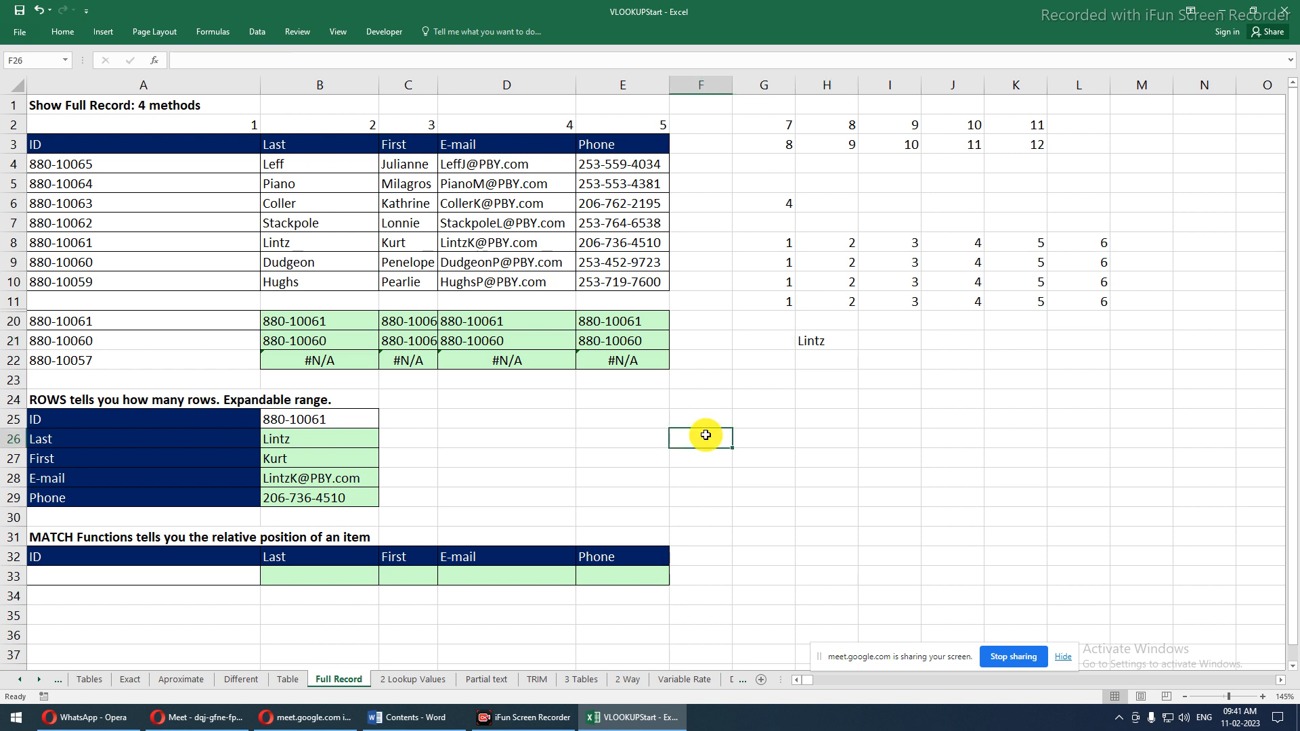
text(Leff)
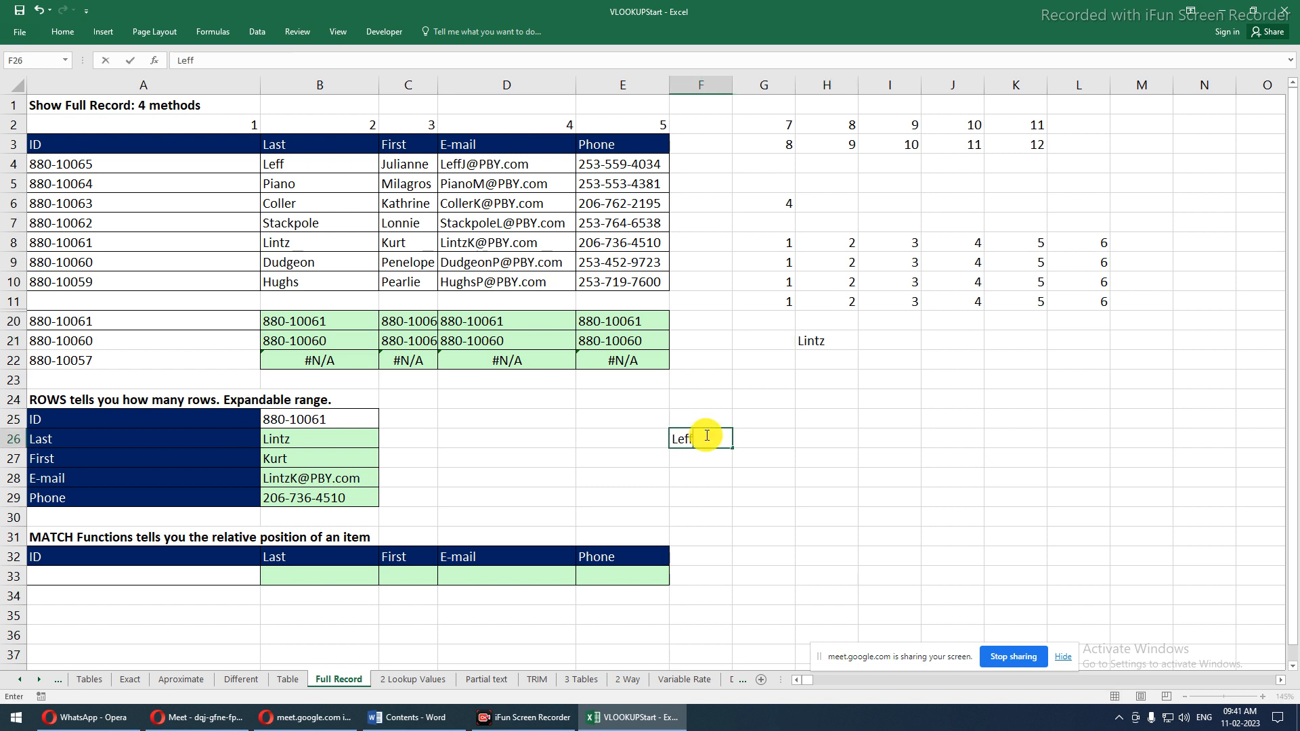
key(Tab)
In G26, use MATCH with exact match to return the relative position of F26's value within B4:B10
text(=mat)
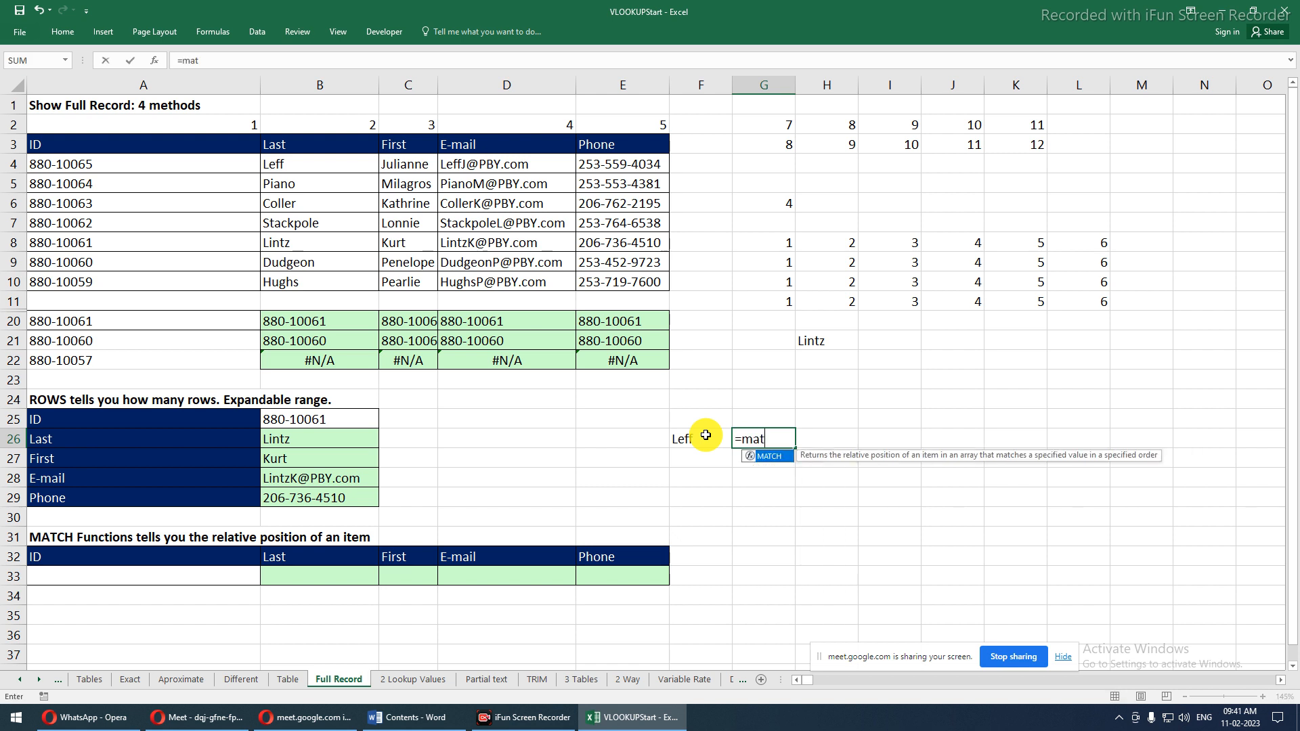
key(Tab)
click(707, 436)
text(,)
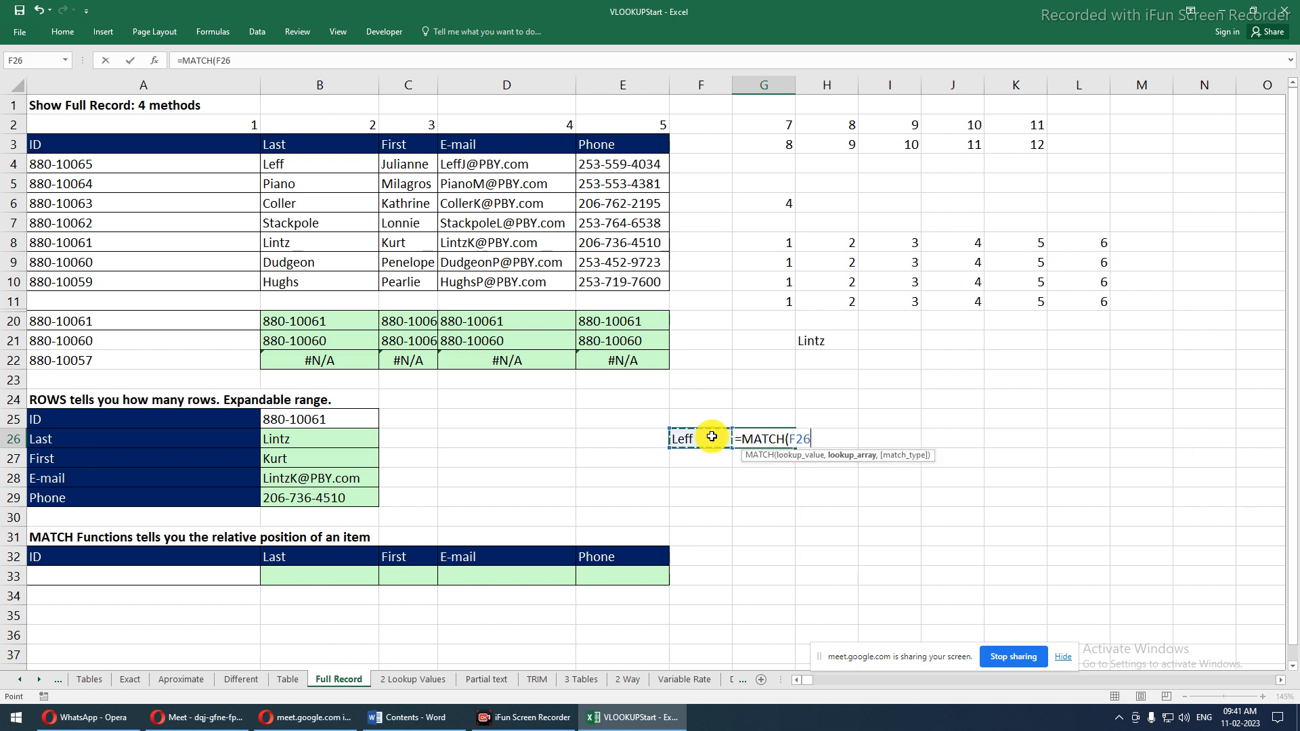
drag(319, 168, 326, 277)
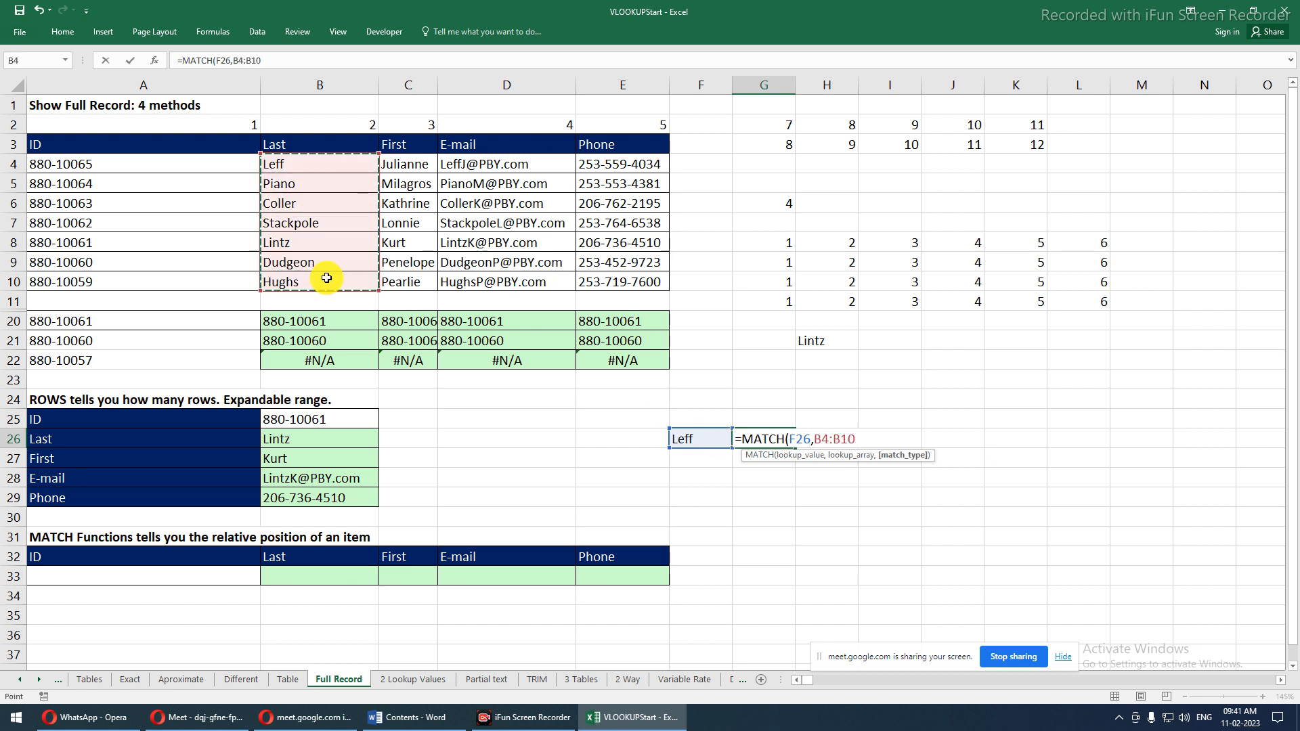
text(,)
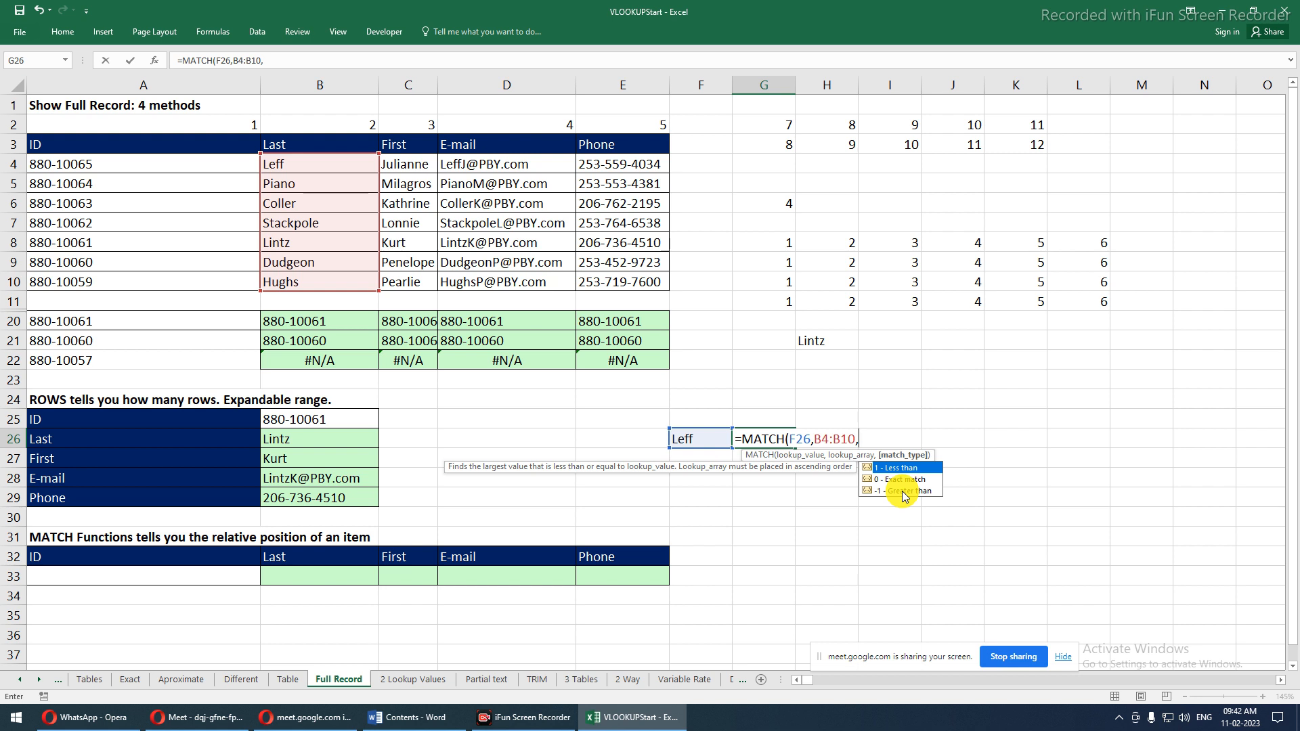
click(912, 481)
double_click(912, 480)
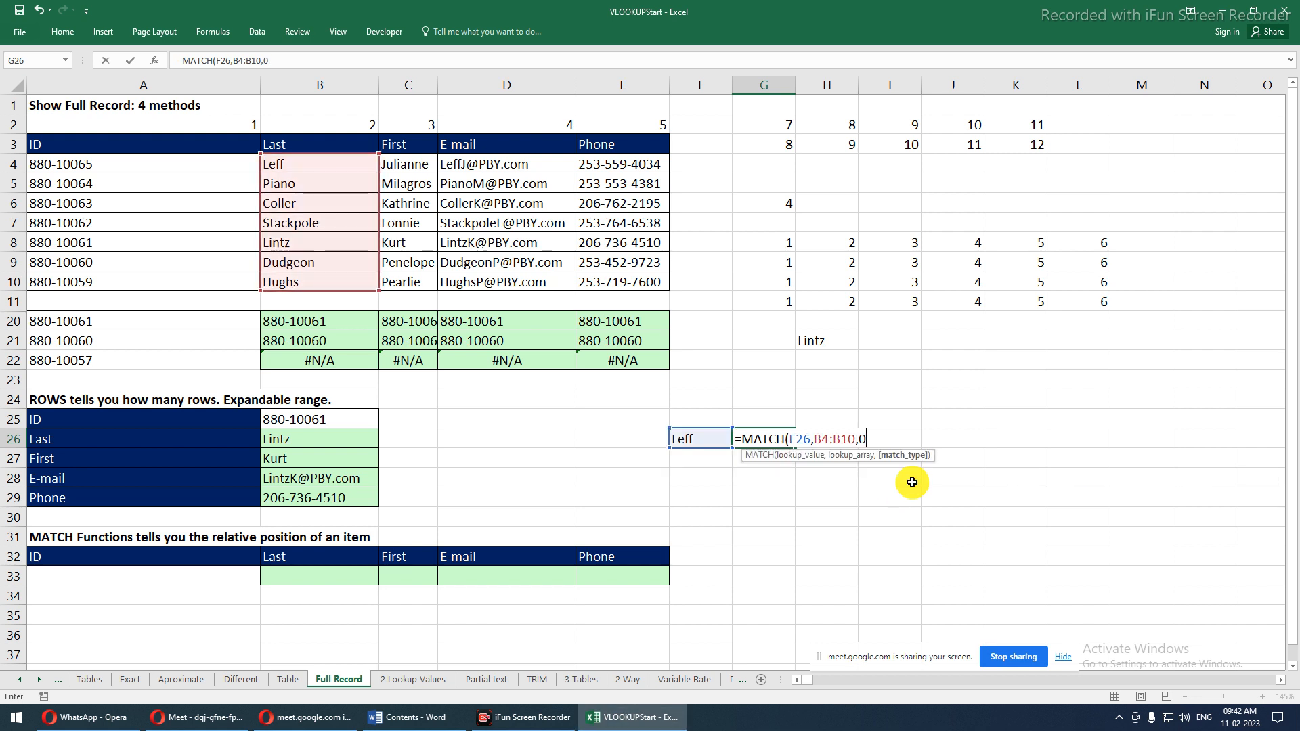
key(Return)
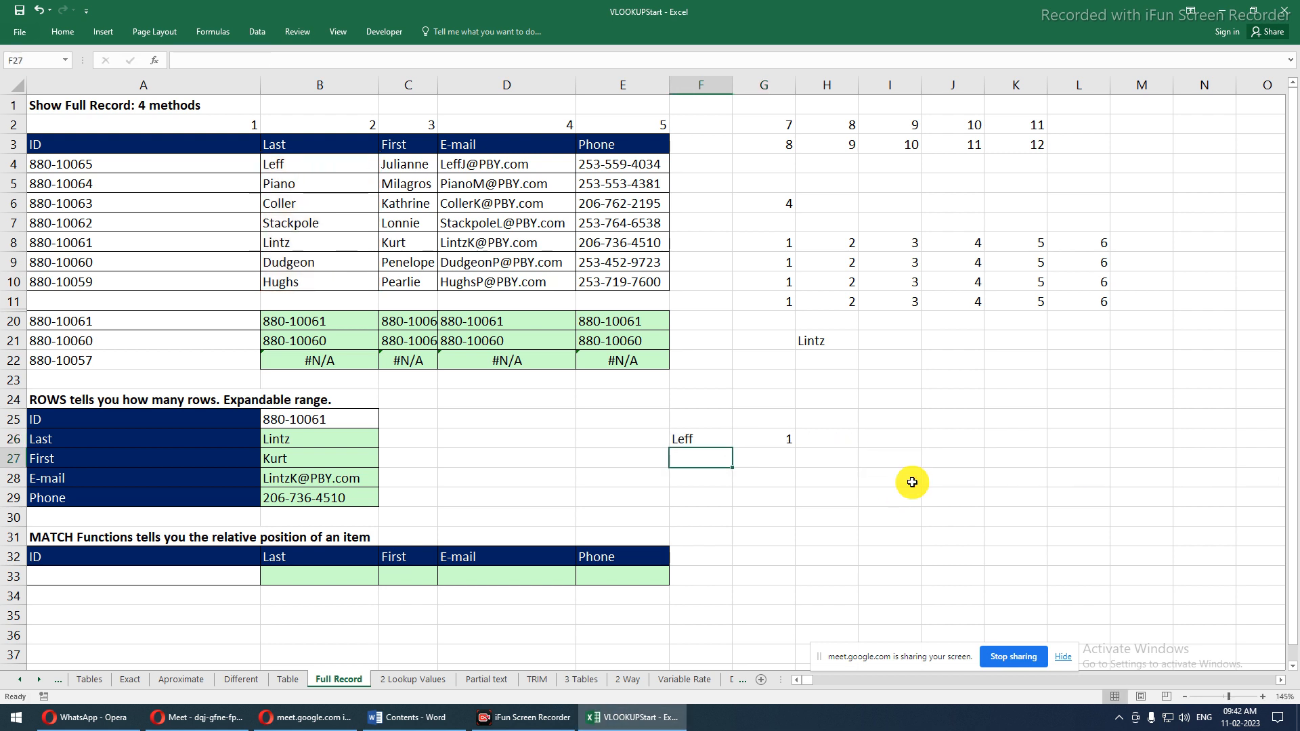
In B34, enter an exact-match MATCH formula that finds the B32 header's position within the source headers A3:E3
click(687, 433)
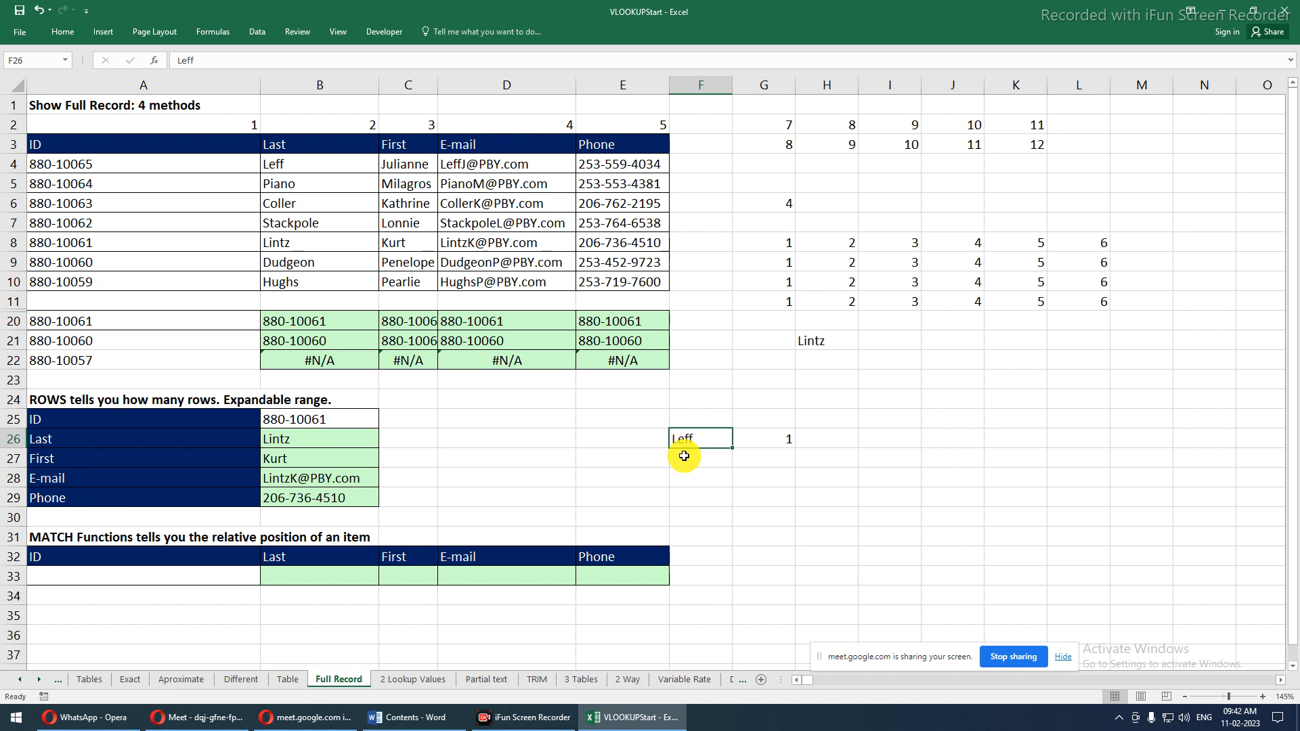
drag(327, 557, 624, 555)
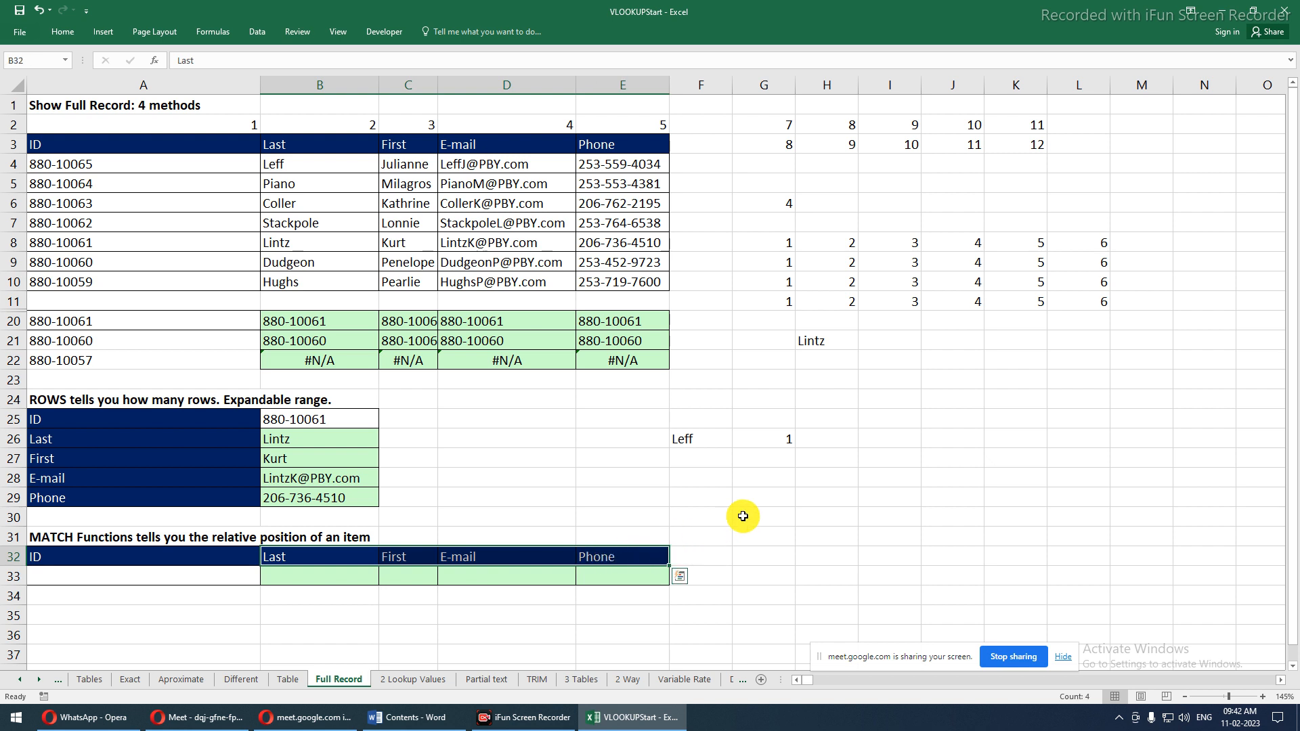
click(803, 535)
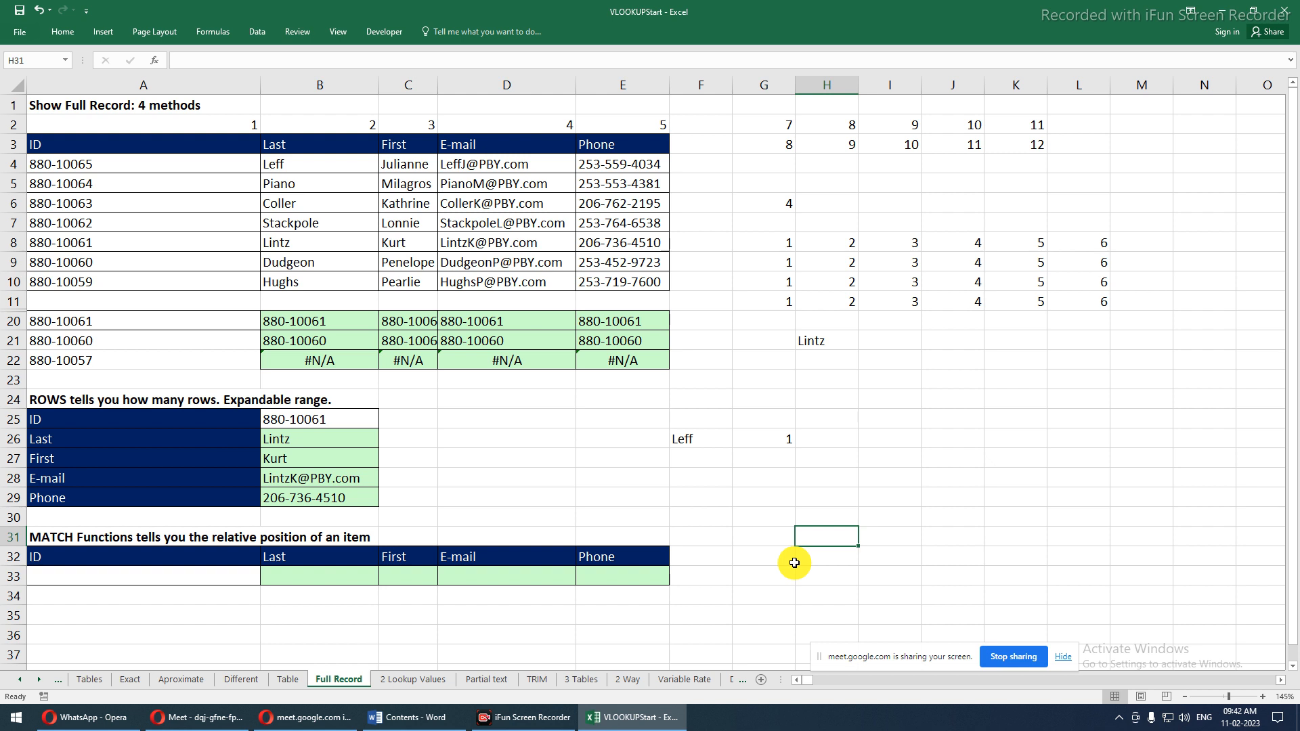
drag(314, 564, 591, 557)
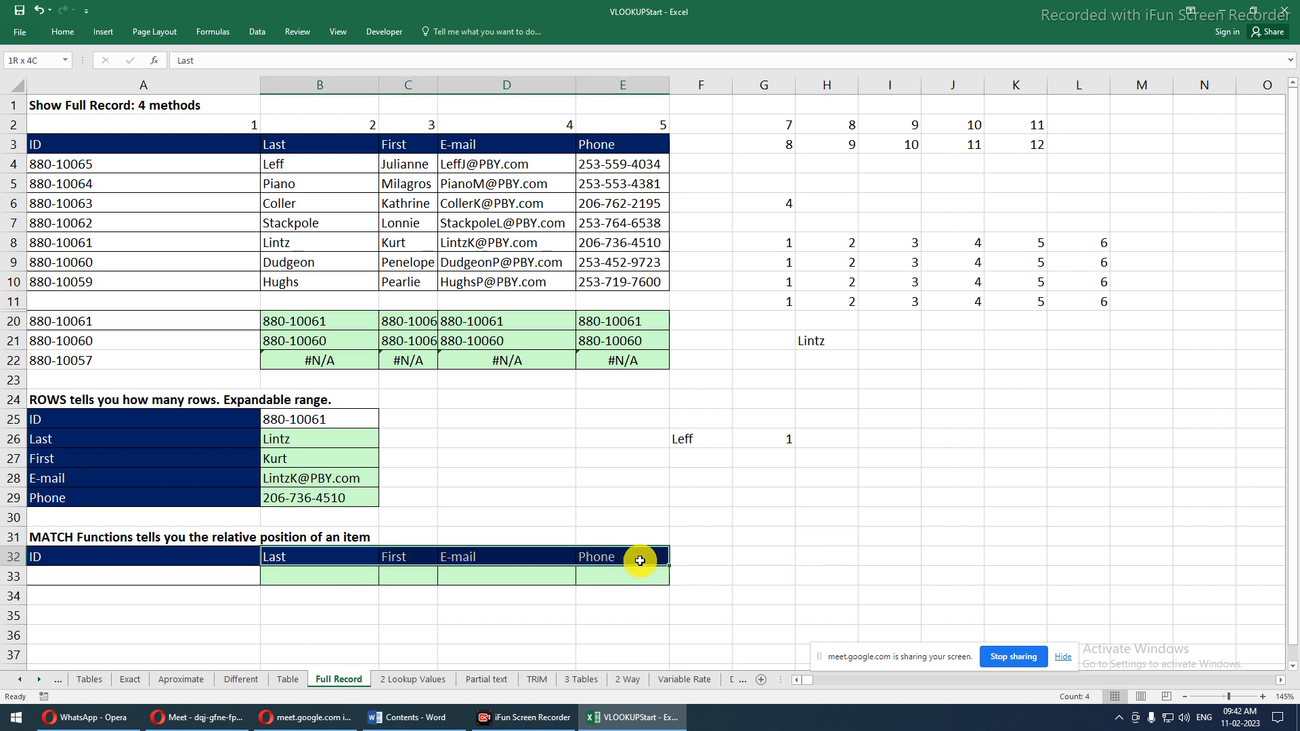
click(283, 598)
text(=mat)
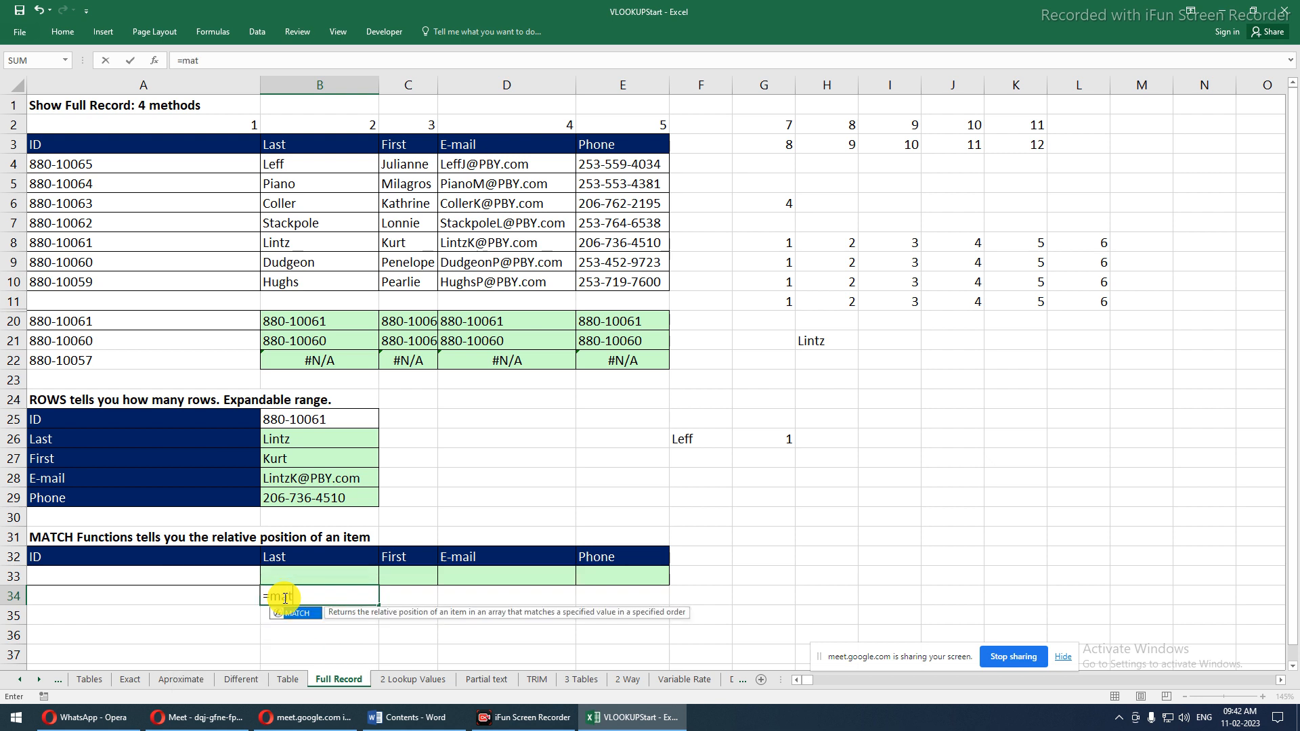
key(Tab)
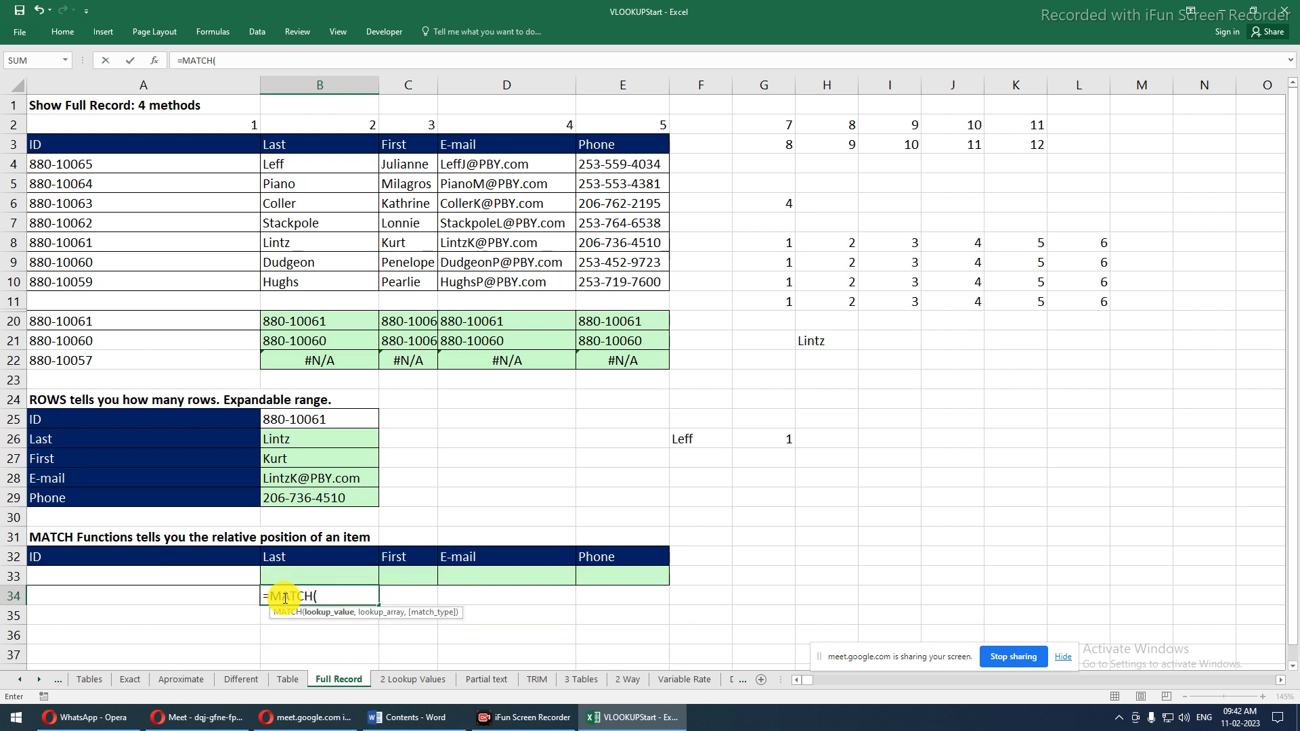
click(309, 560)
text(,)
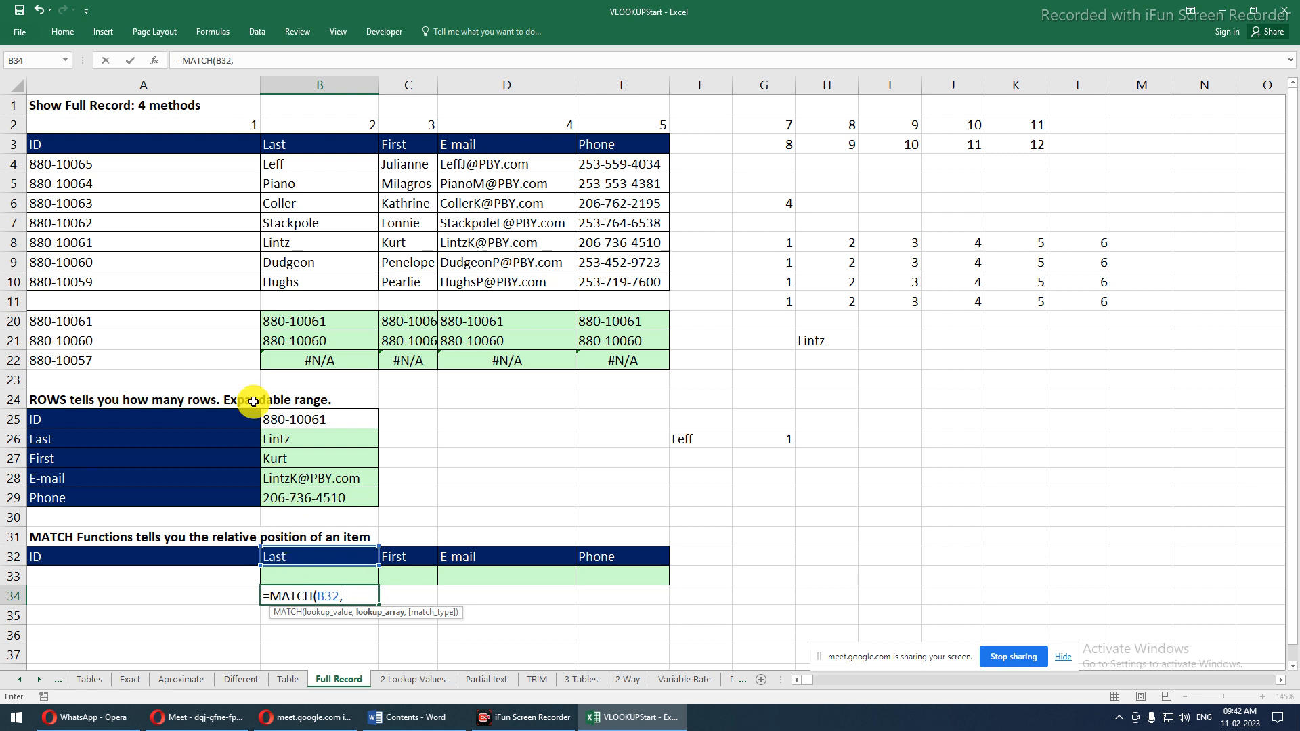
drag(141, 144, 583, 142)
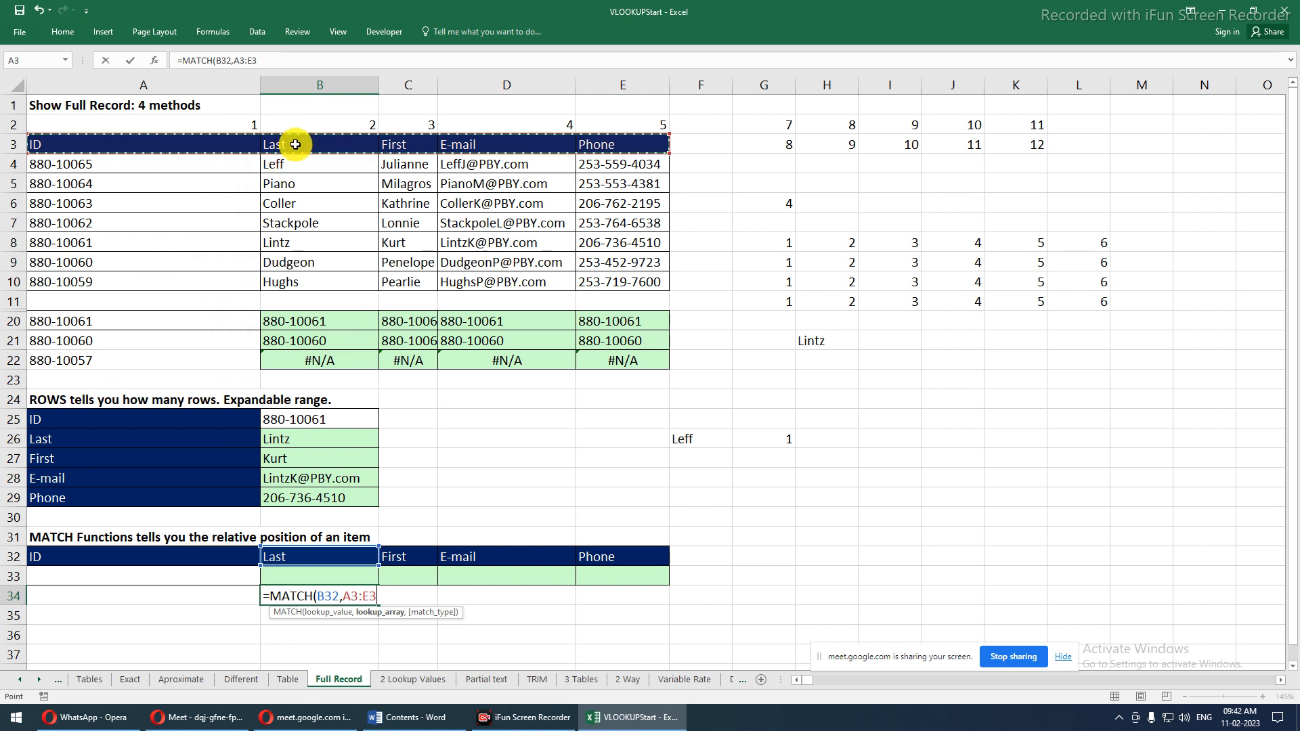
text(,0)
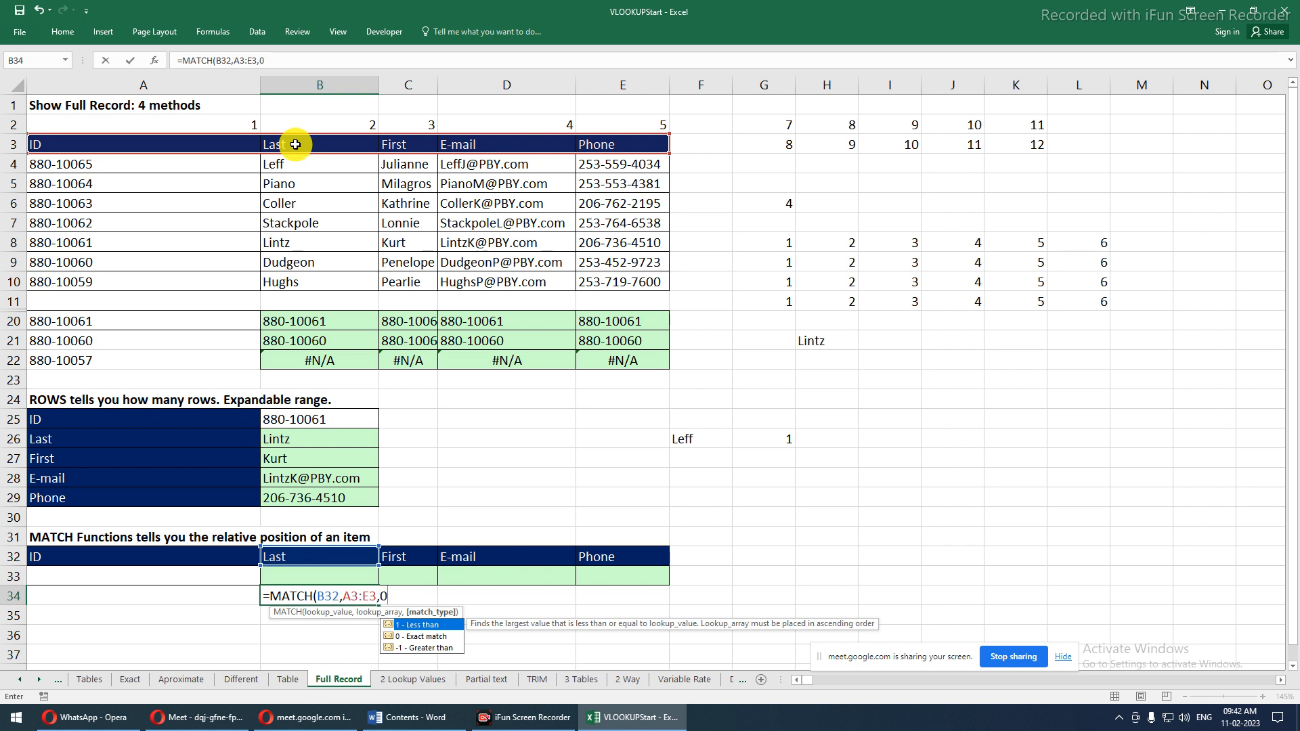
key(Return)
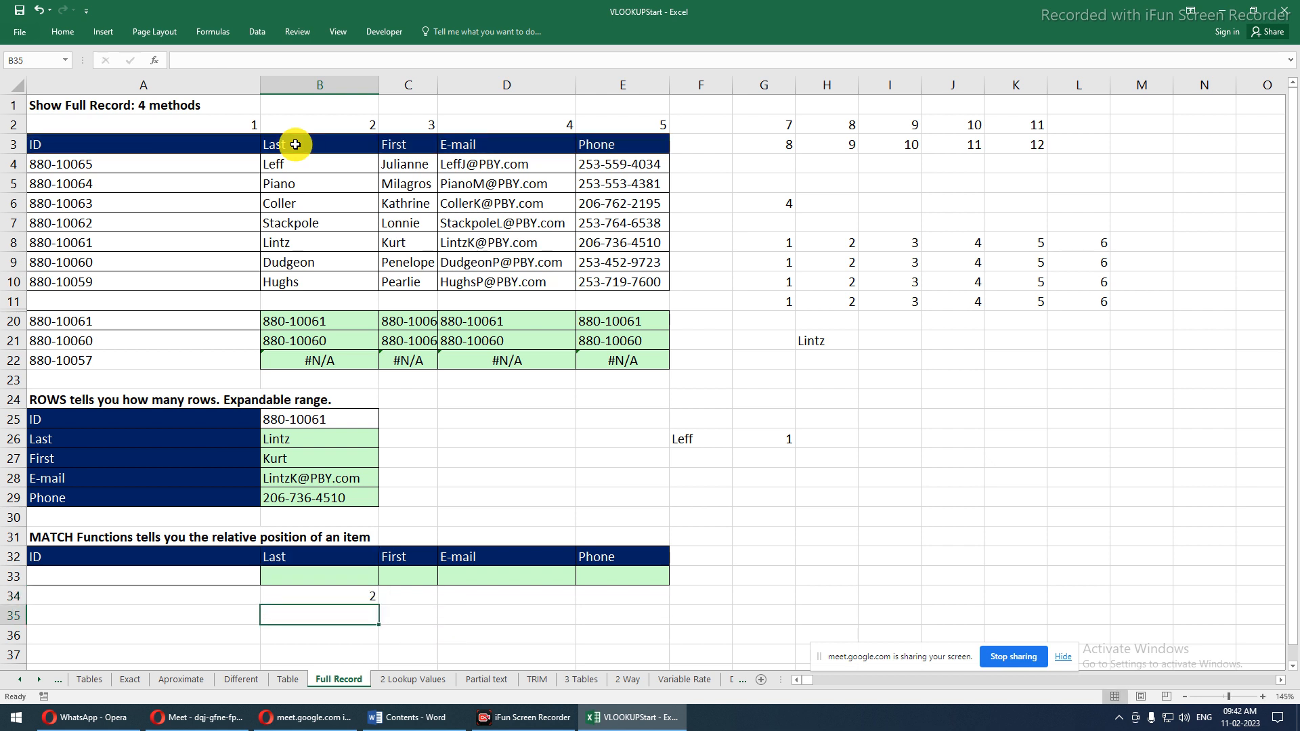
Lock the lookup array in B34's MATCH formula as the absolute range $A$3:$E$3
key(Up)
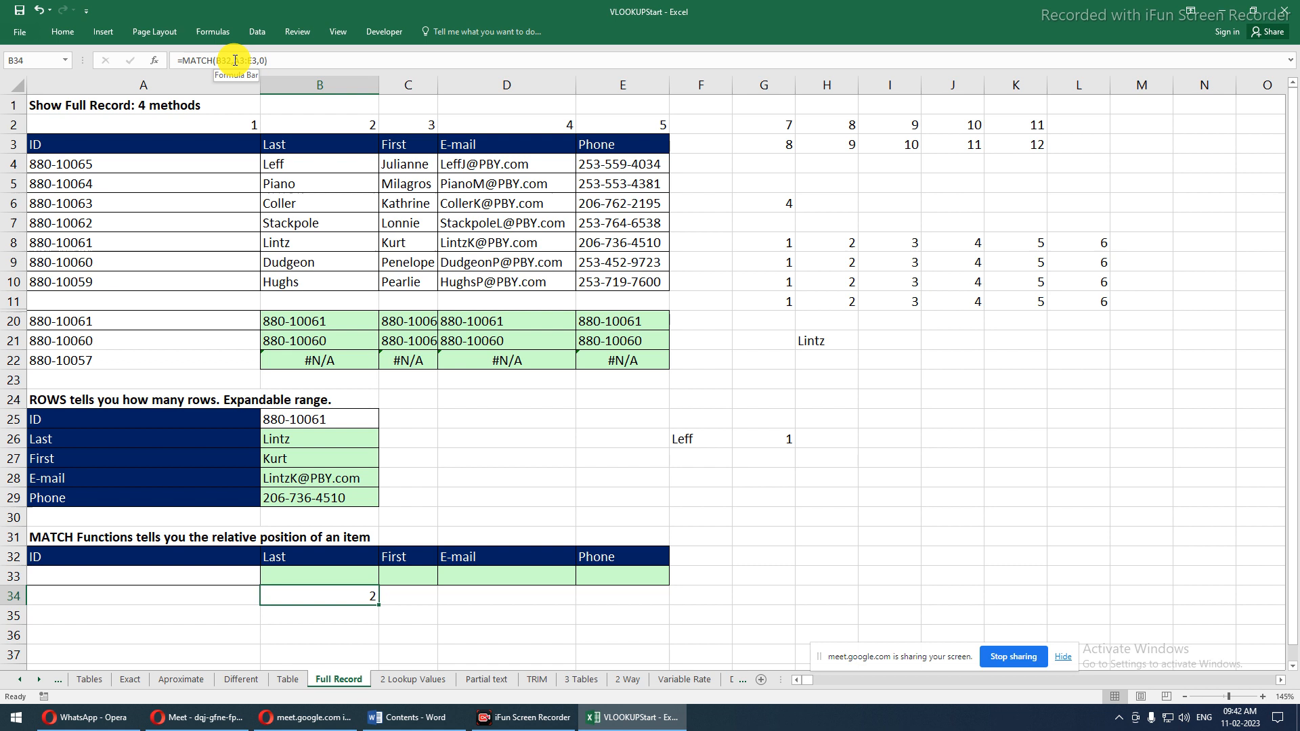
drag(234, 60, 257, 59)
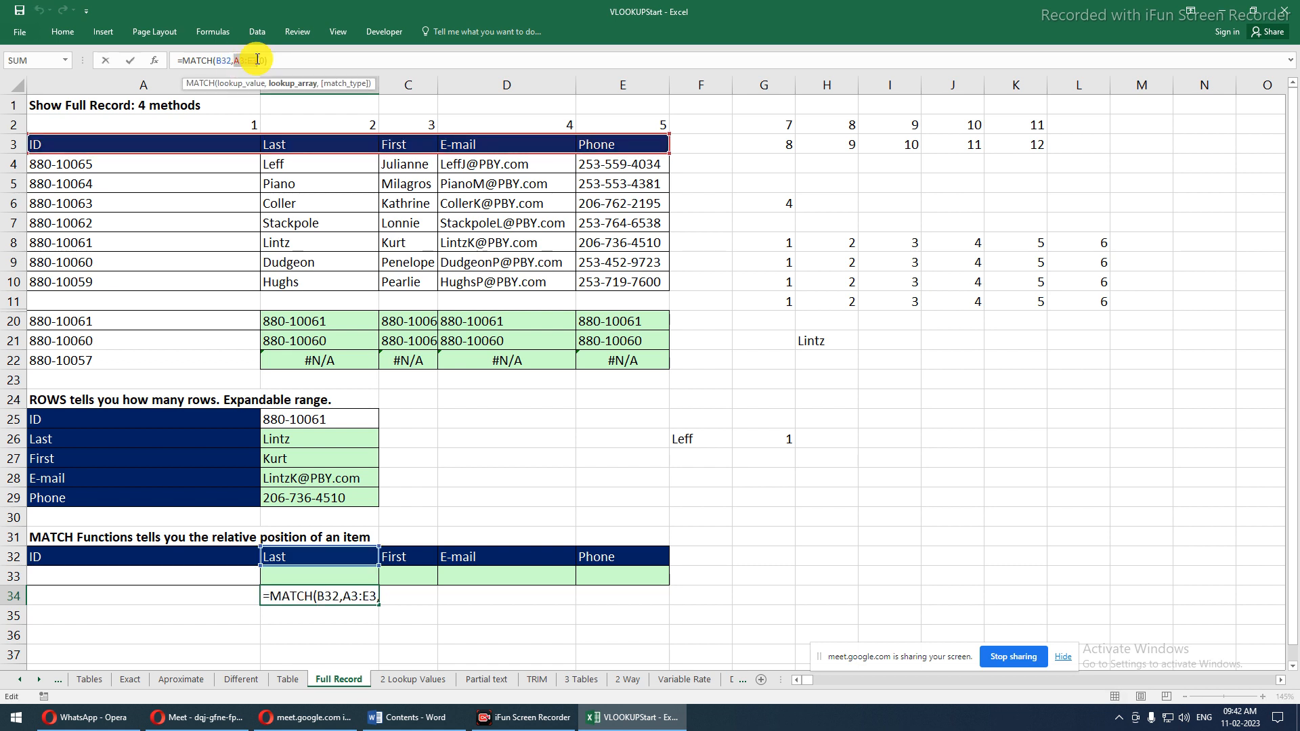
key(F4)
key(Return)
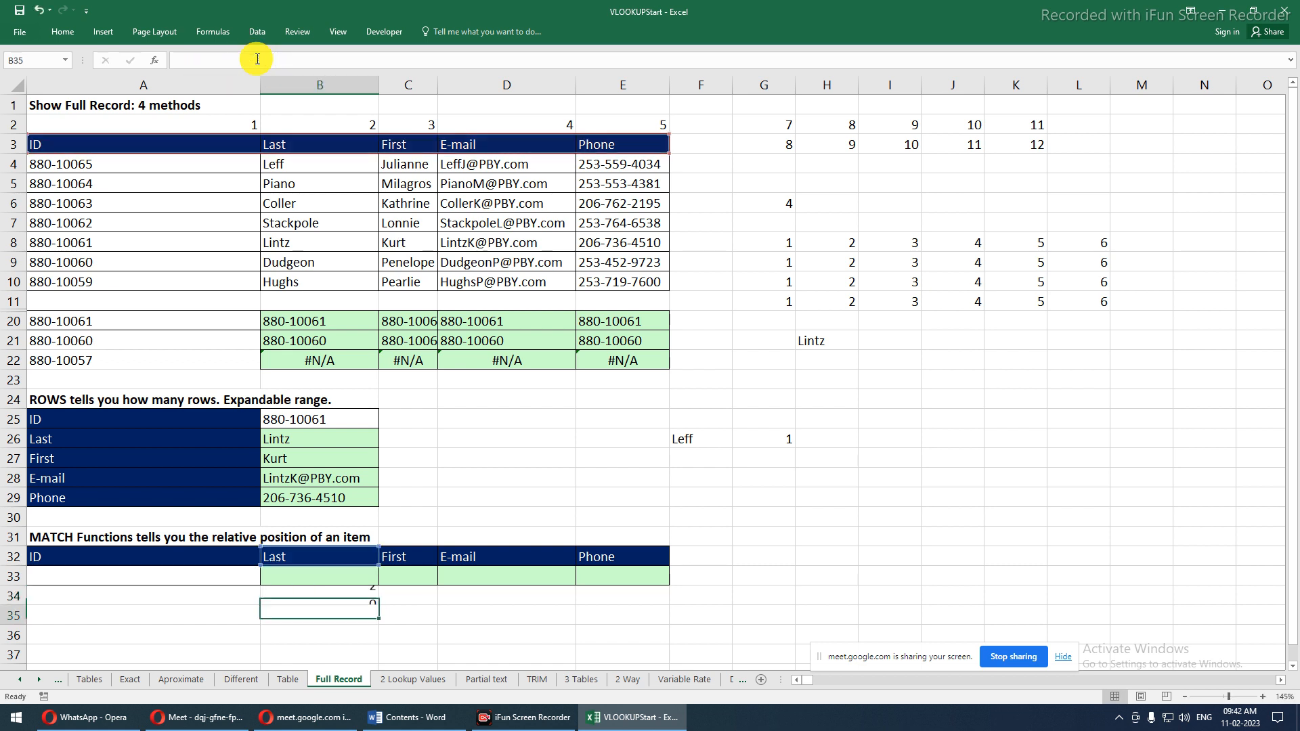
Fill the MATCH formula from B34 across to E34 and check the copied formula in E34
click(352, 593)
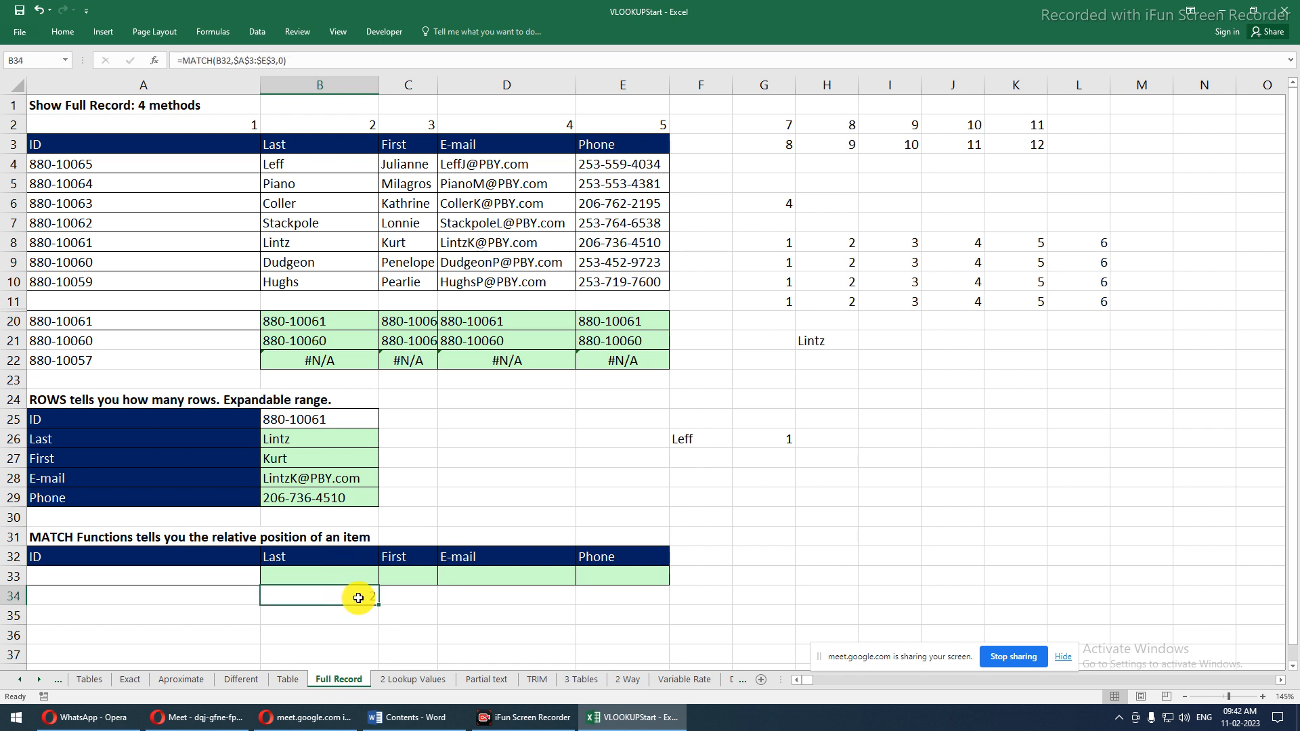
drag(377, 603, 677, 611)
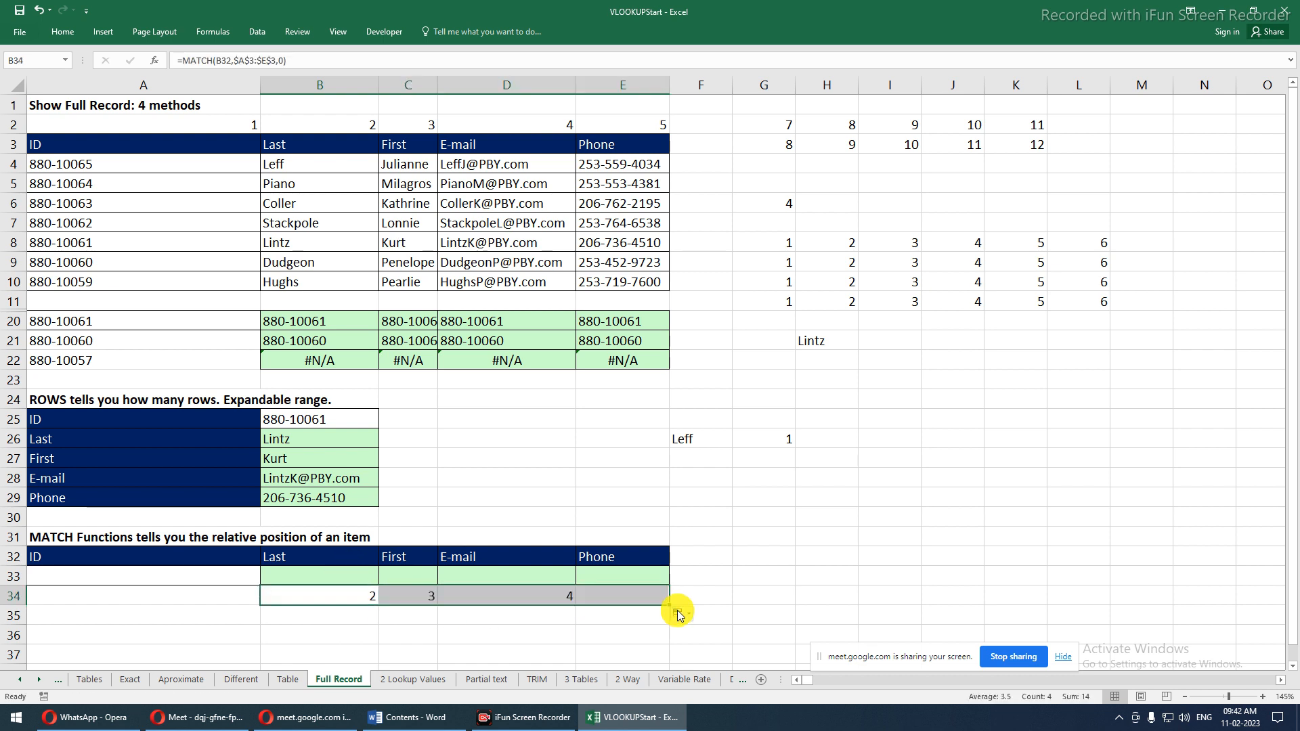
click(617, 600)
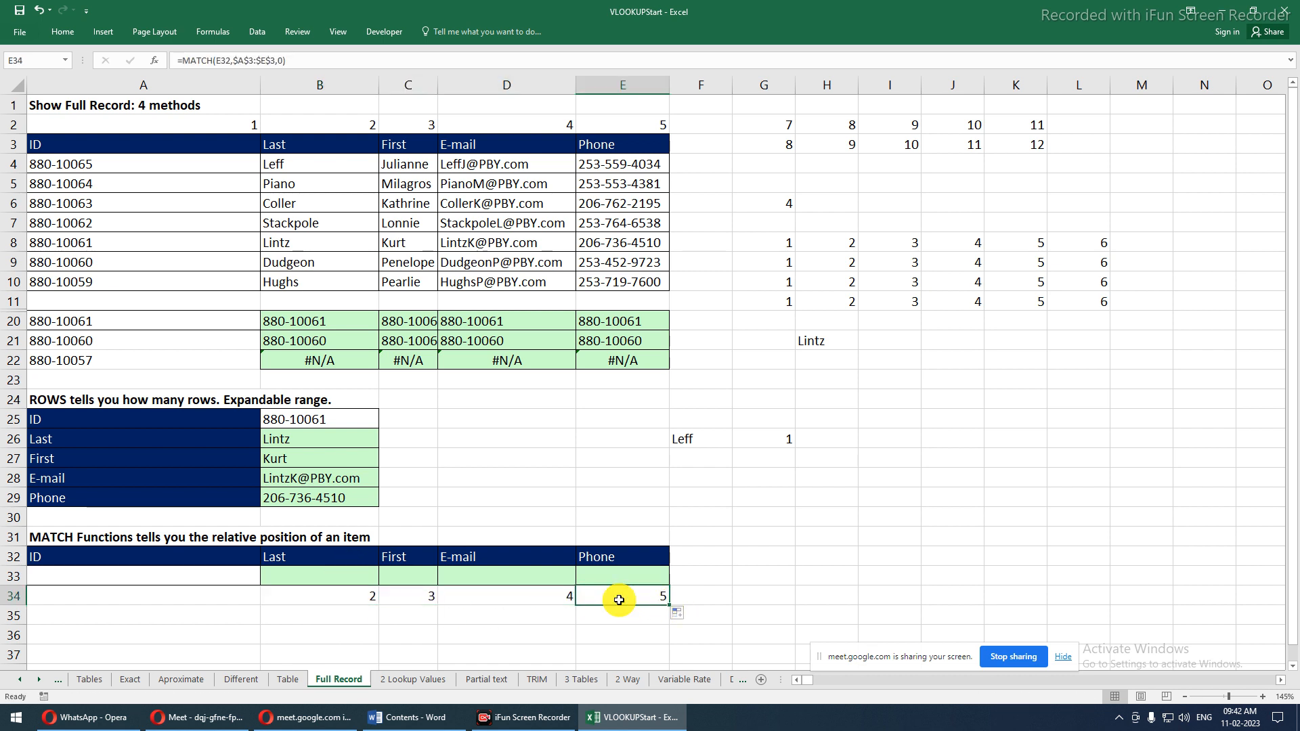
double_click(619, 600)
key(Escape)
Change the E32 header to ID and check the MATCH positions across B34:E34
click(605, 557)
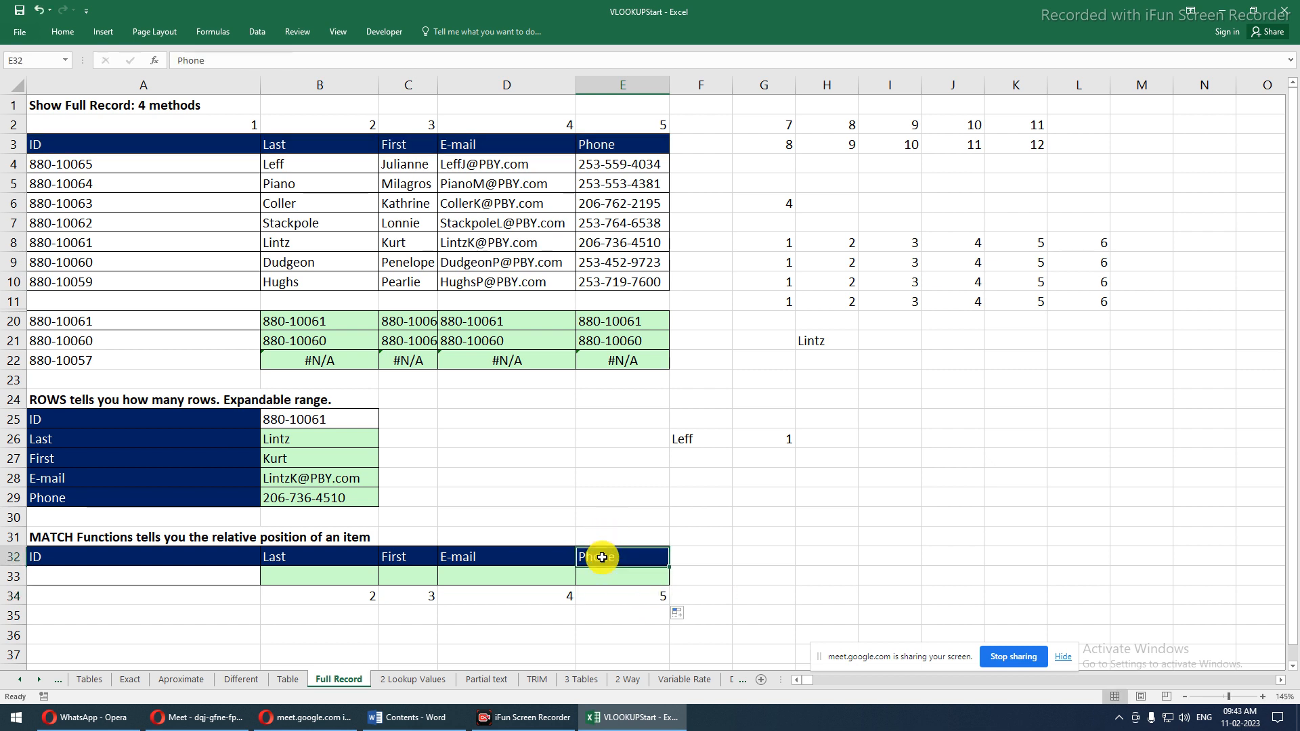
text(ID)
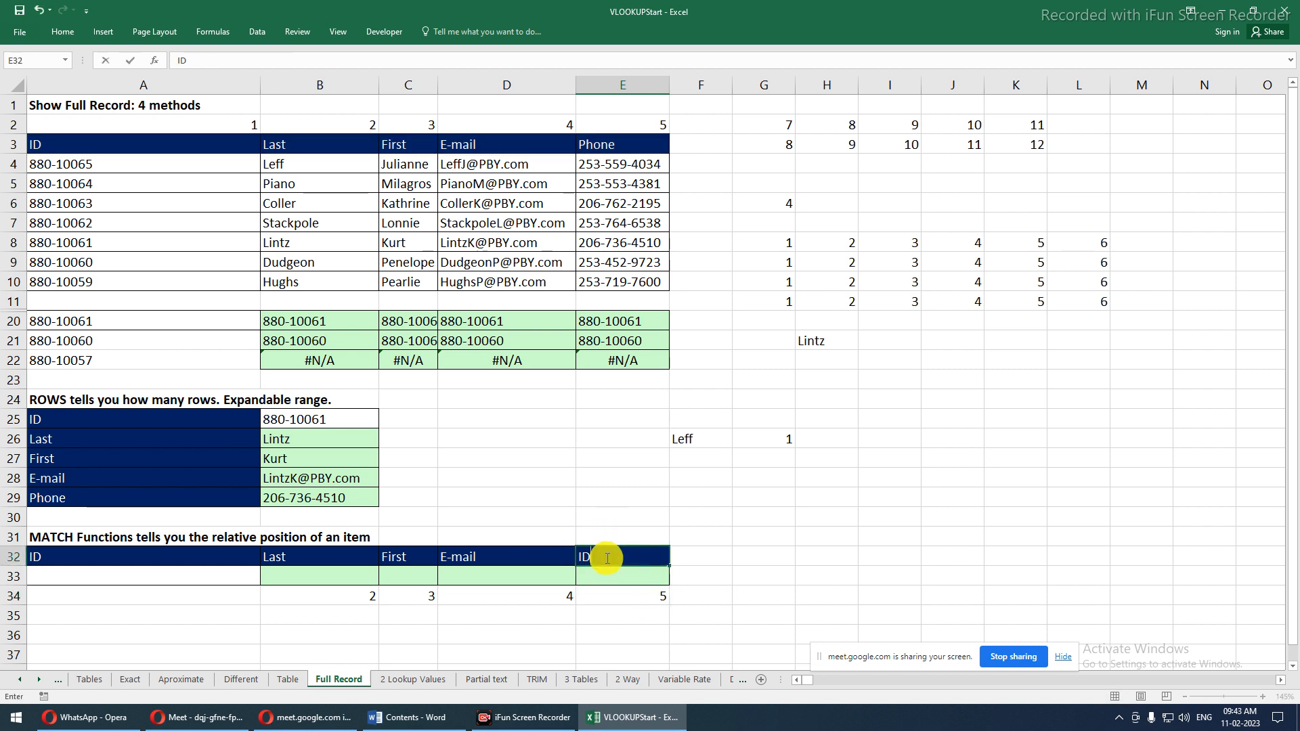
key(Return)
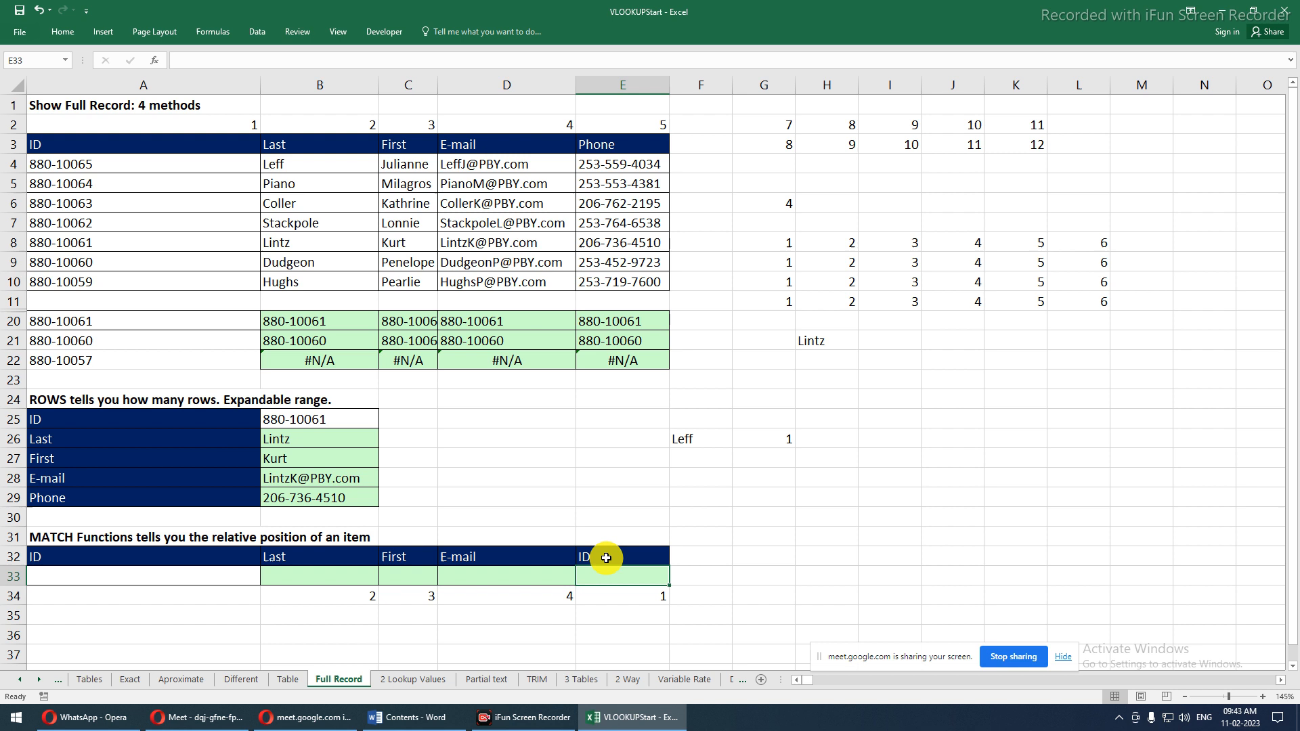
drag(644, 603, 373, 599)
click(374, 600)
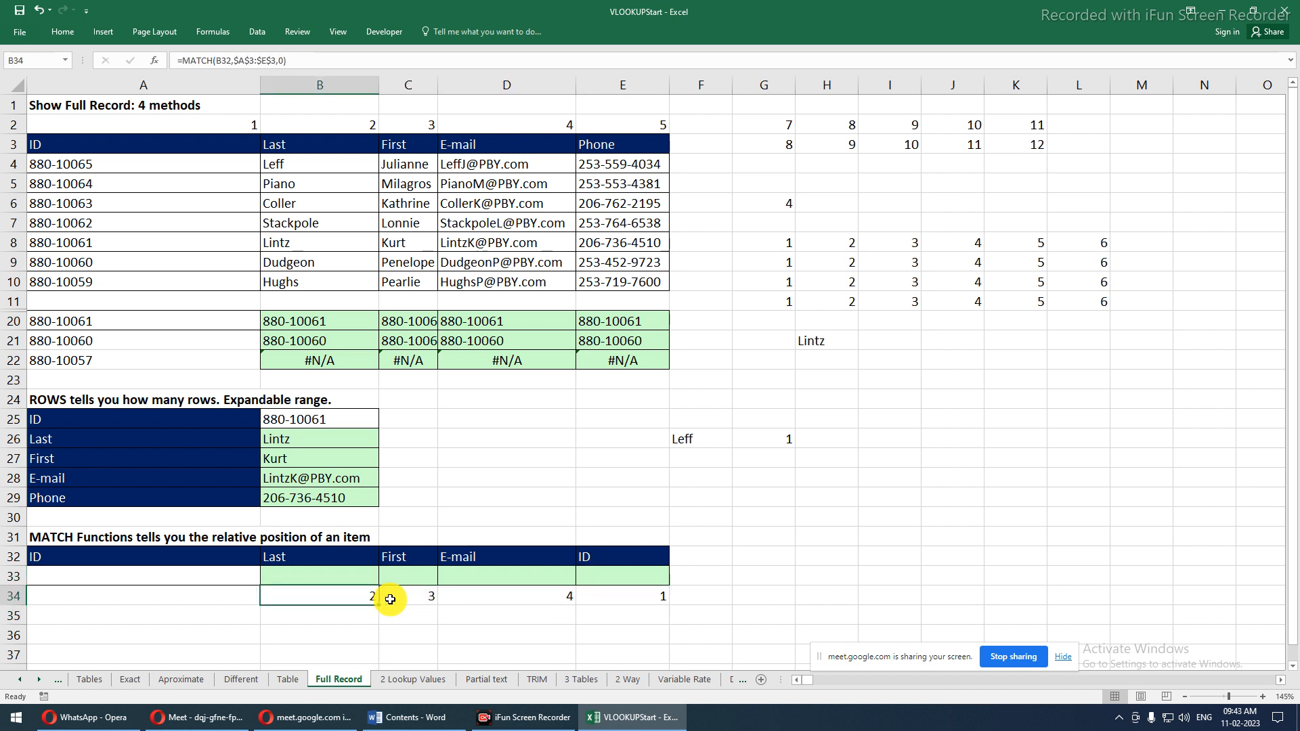
click(468, 595)
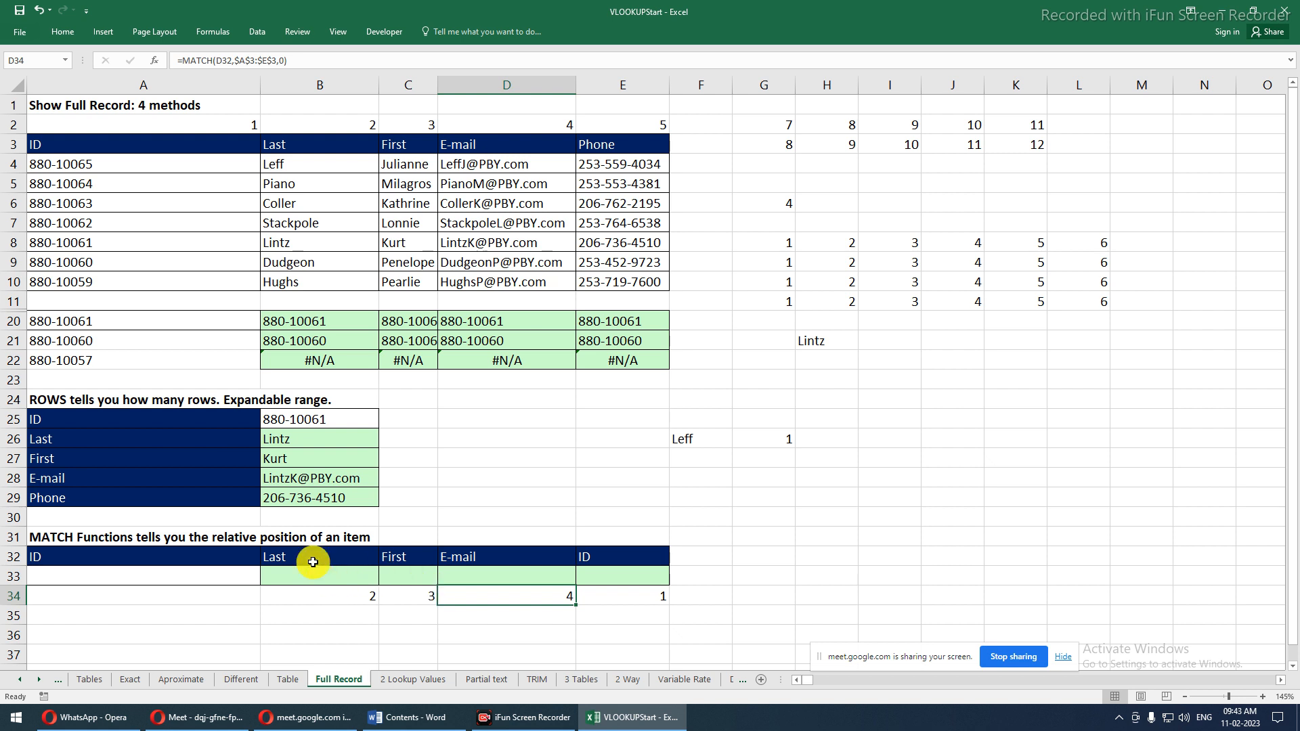
Add a list validation to A33 sourced from the IDs in $A$4:$A$10, and choose the third ID from it
click(184, 577)
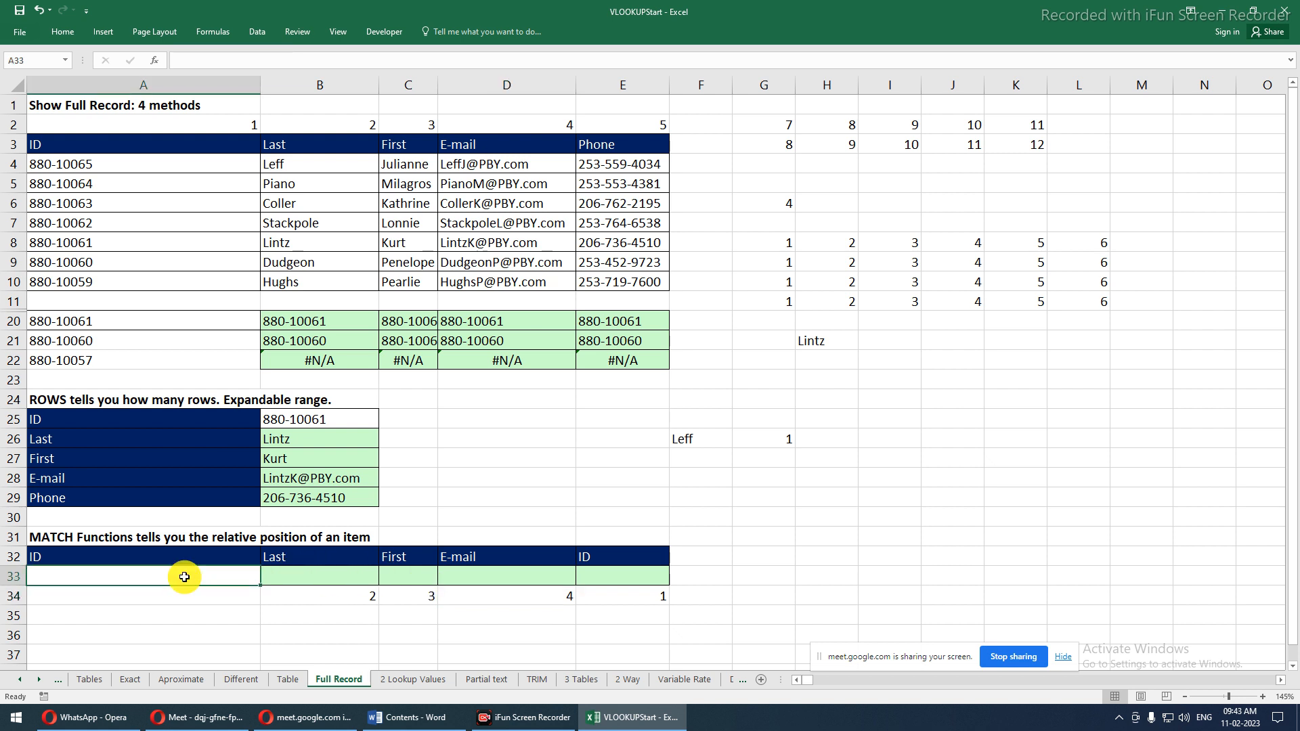
key(alt+d)
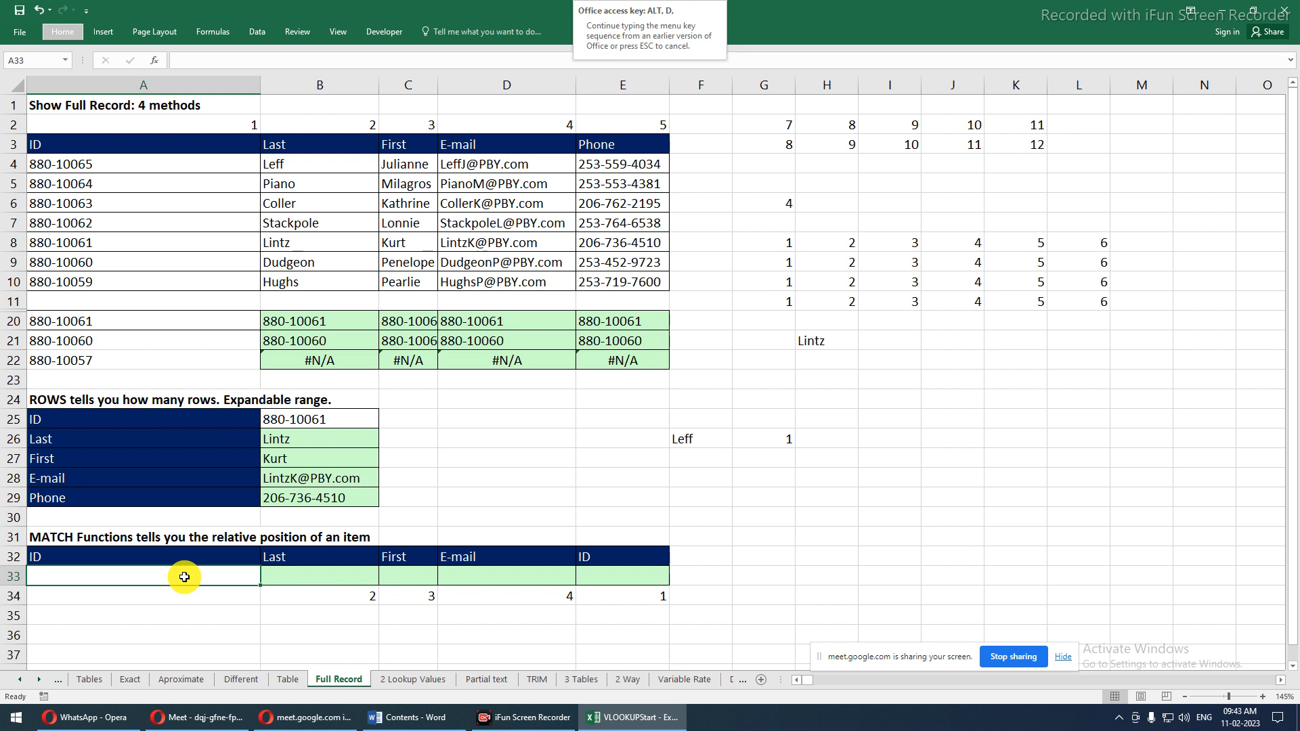
key(l)
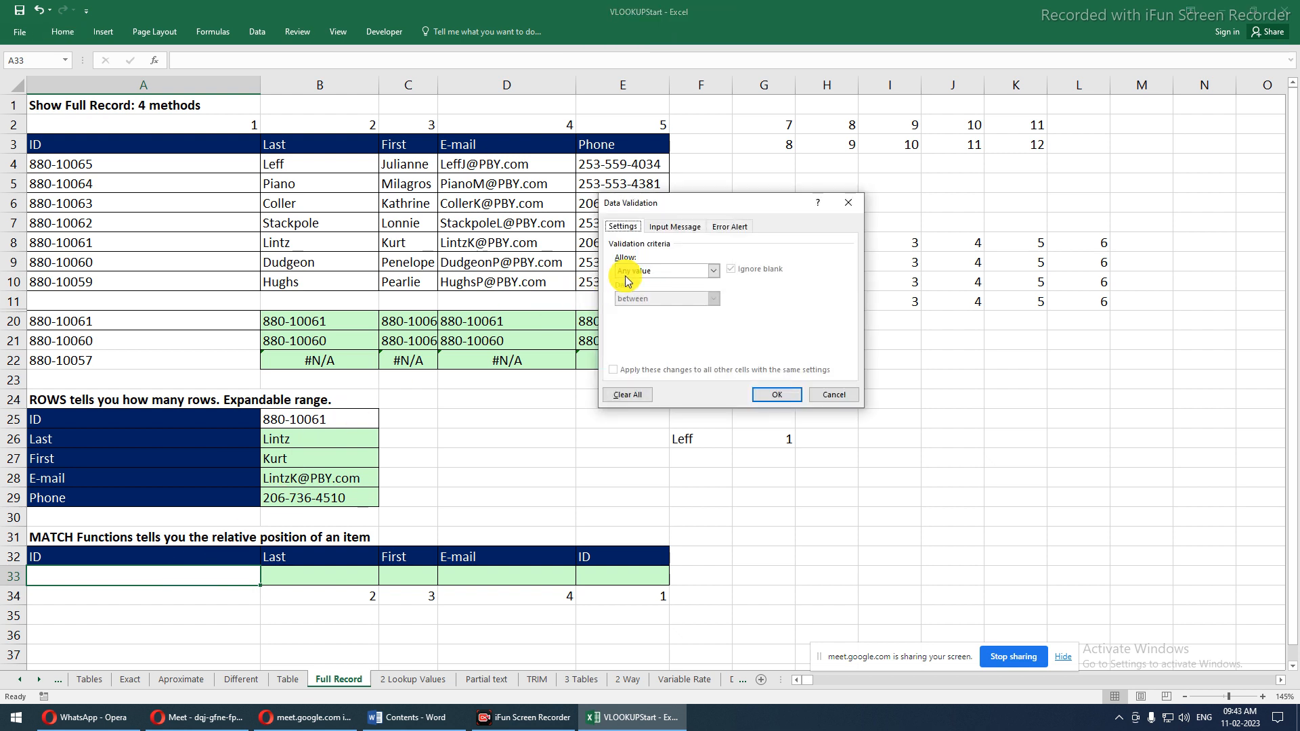
click(713, 270)
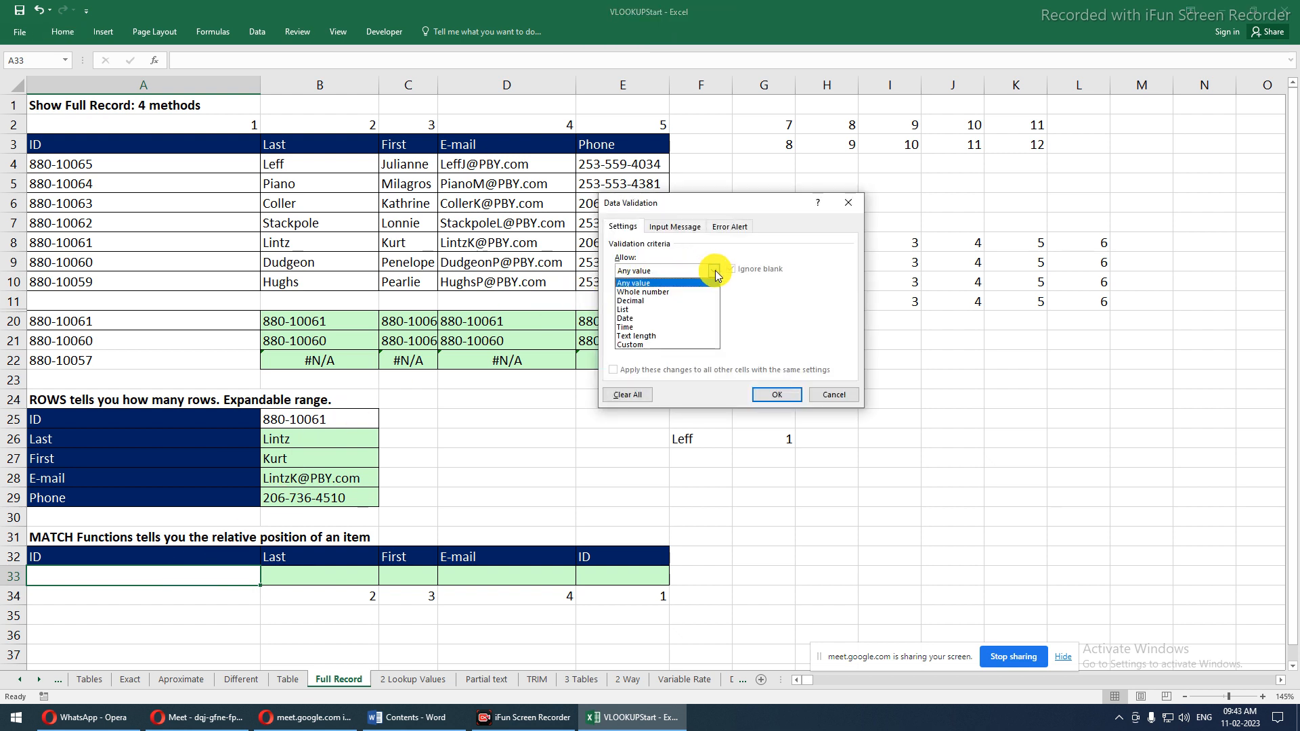
click(652, 310)
click(643, 325)
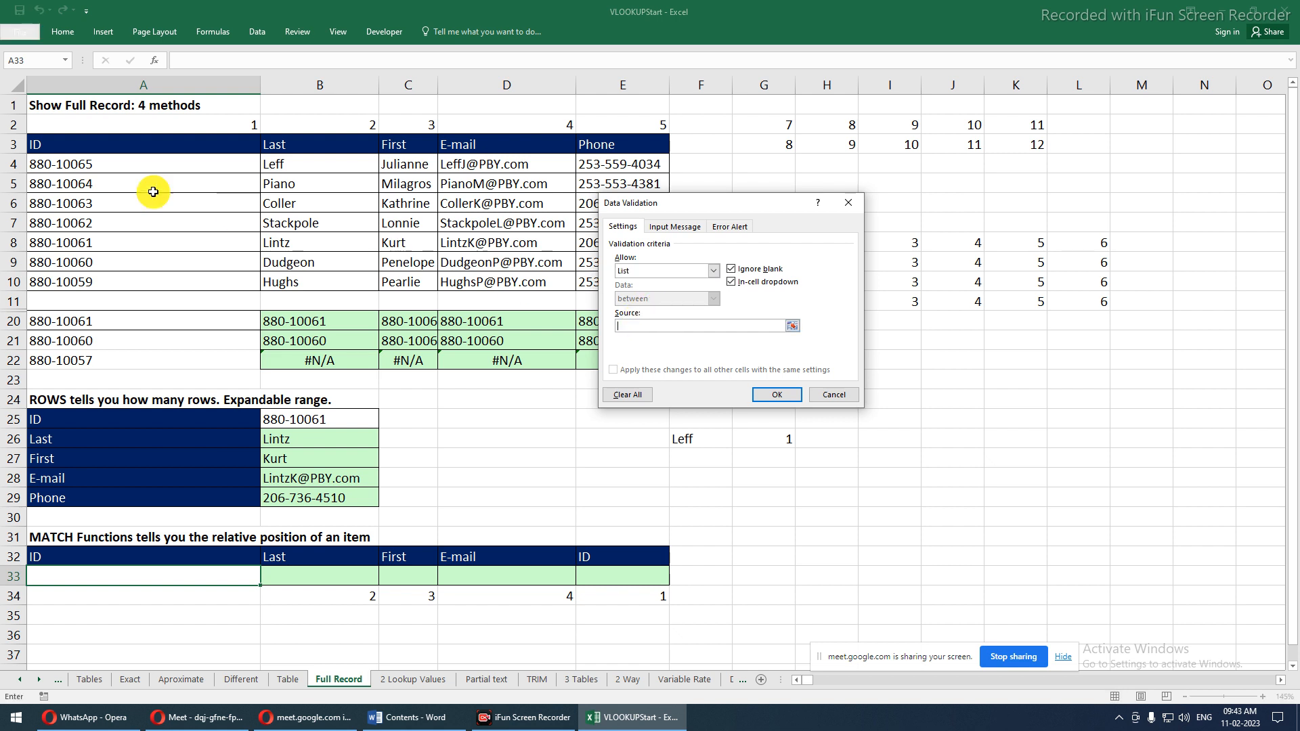
drag(56, 164, 71, 280)
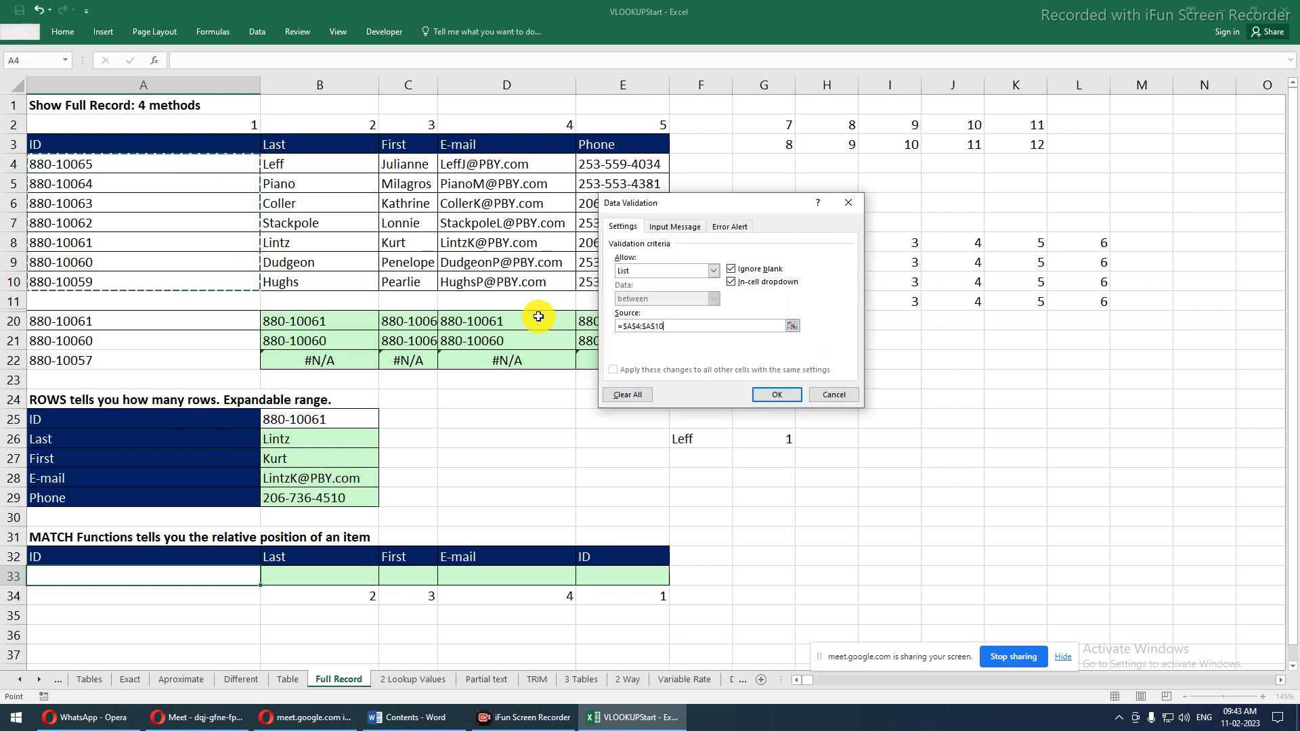
click(777, 392)
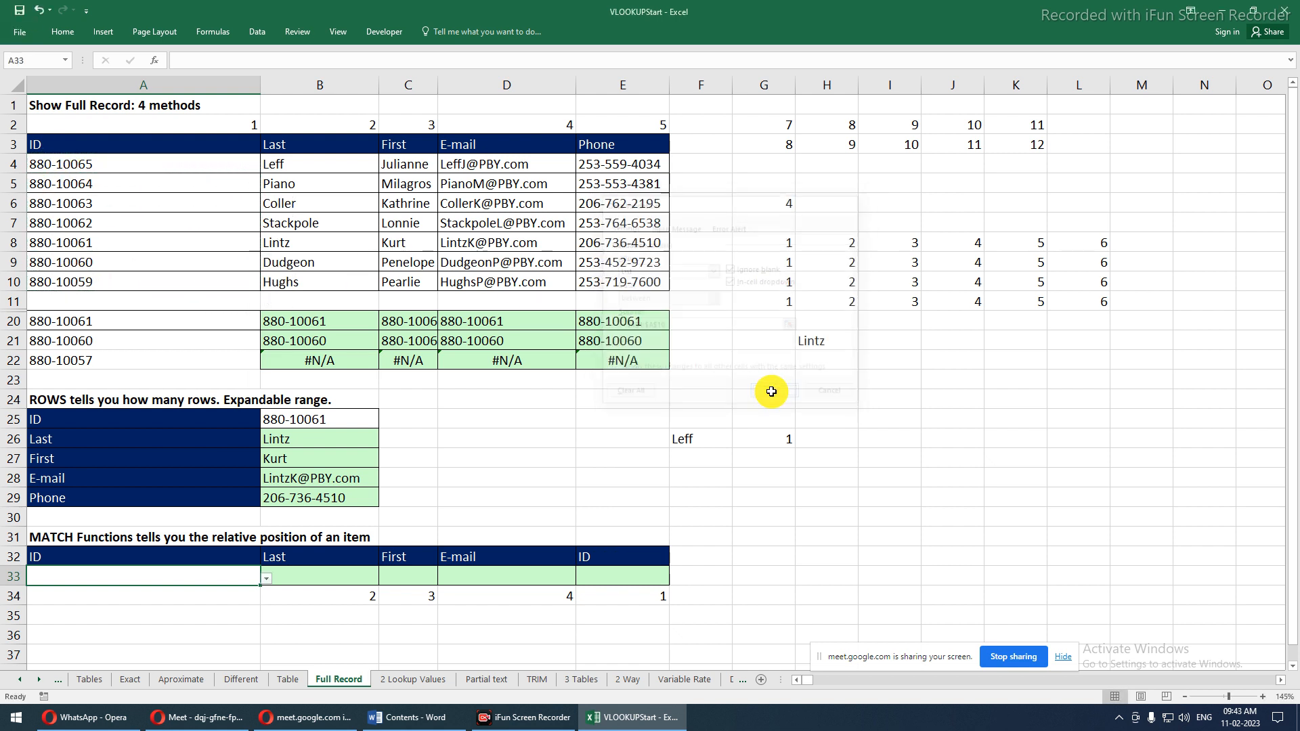
click(266, 578)
click(164, 610)
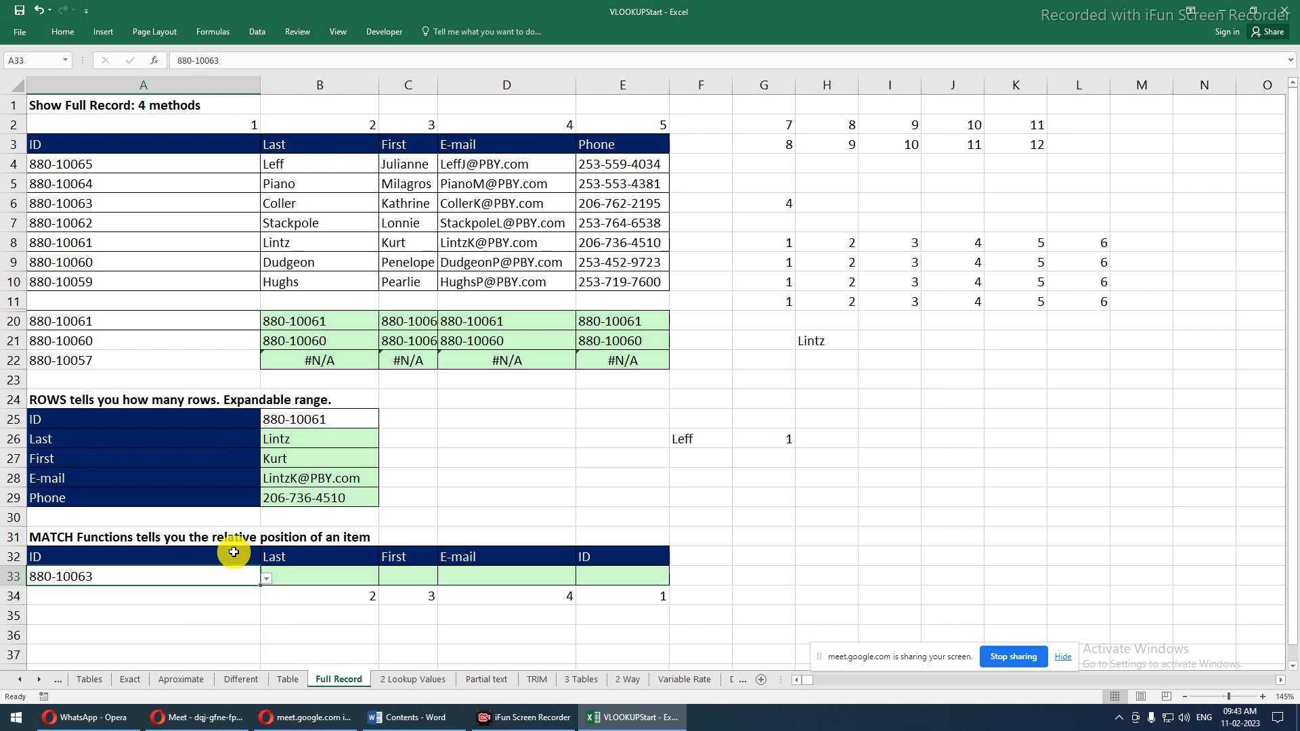
Start a VLOOKUP formula in B33 with the lookup value locked as the absolute reference $A$33
click(345, 592)
click(344, 572)
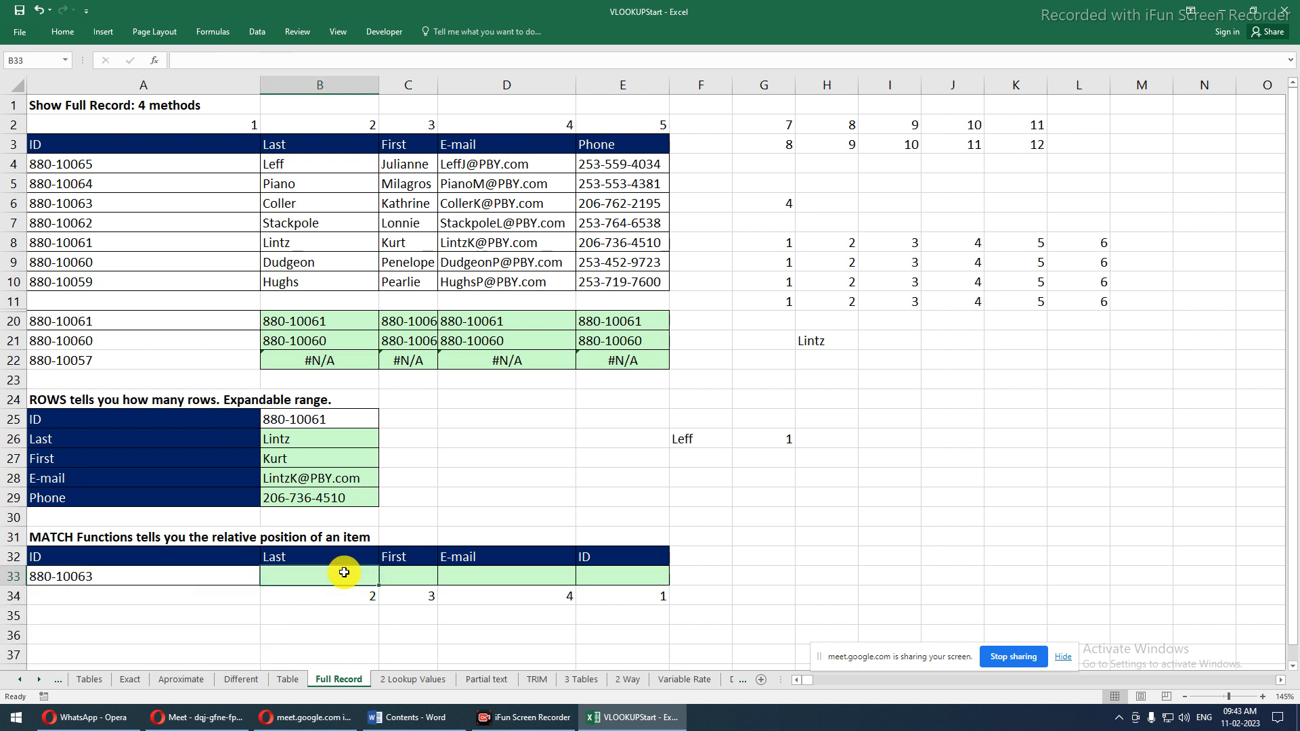
text(=vlo)
key(Tab)
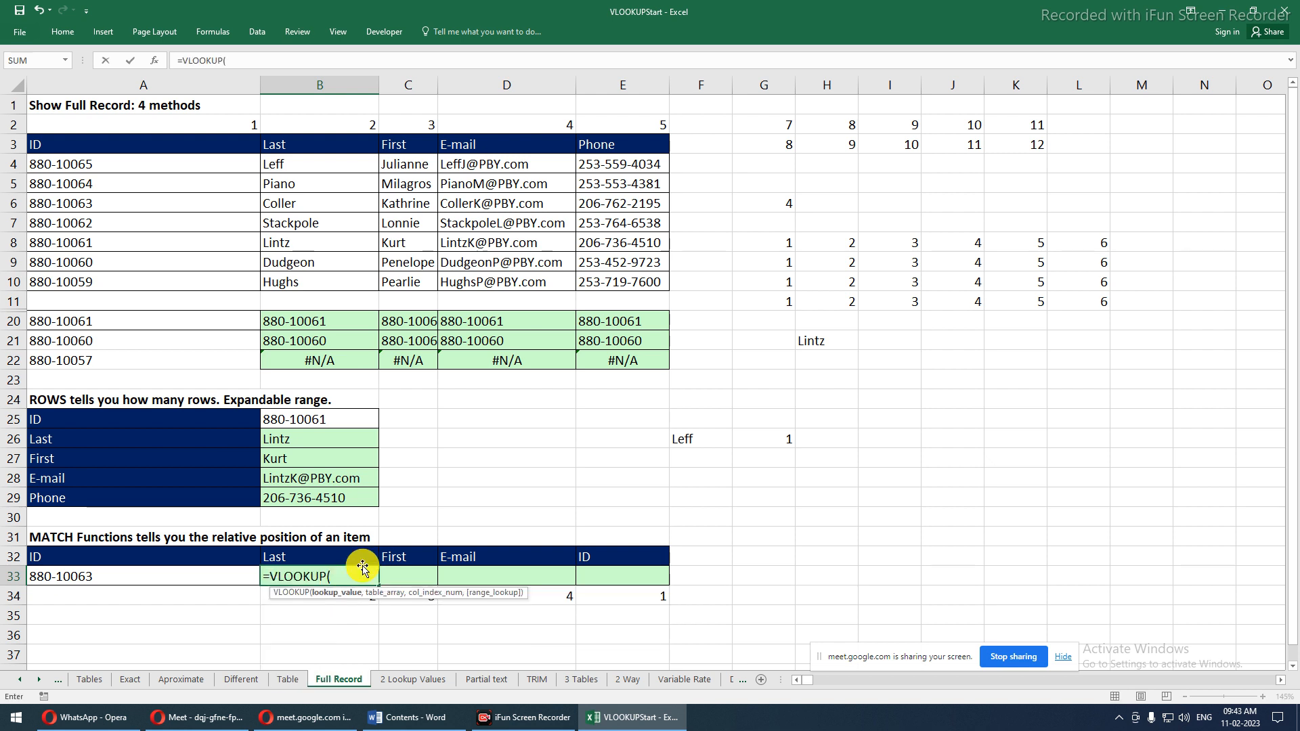
click(168, 578)
text(,)
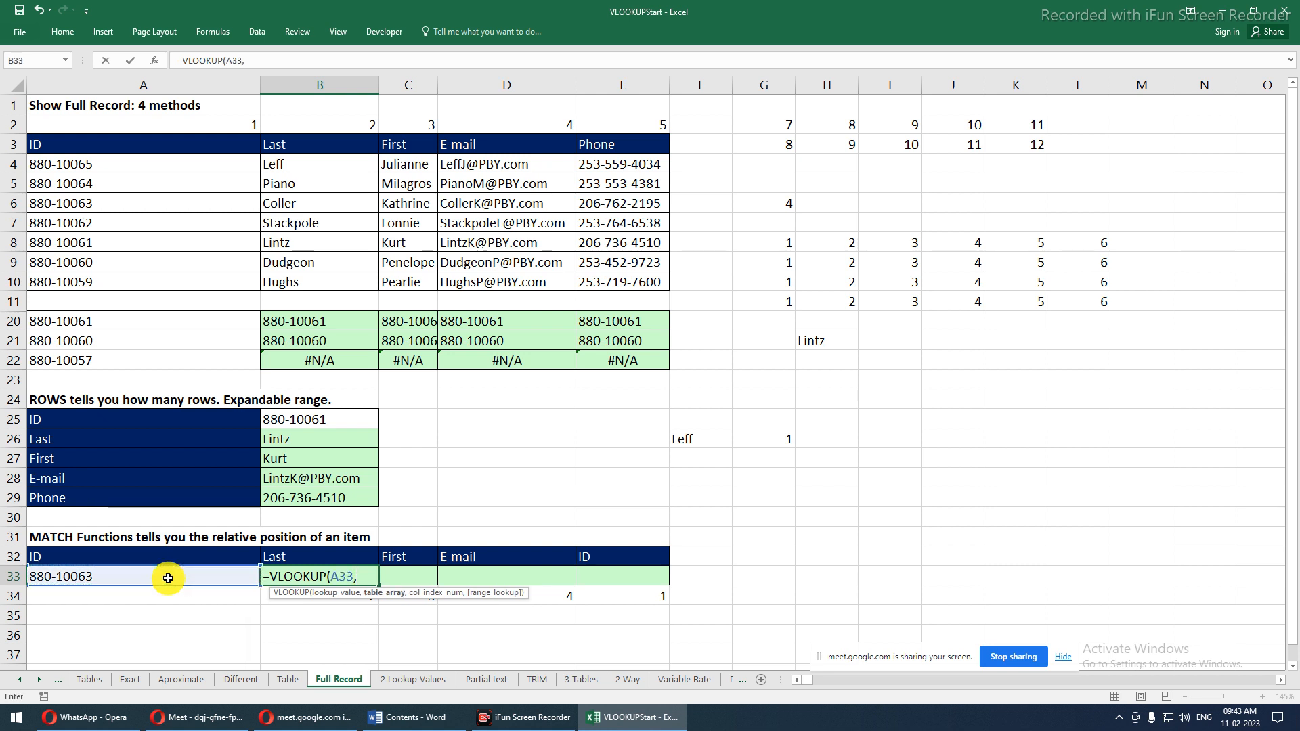
key(BackSpace)
key(F4)
text(,)
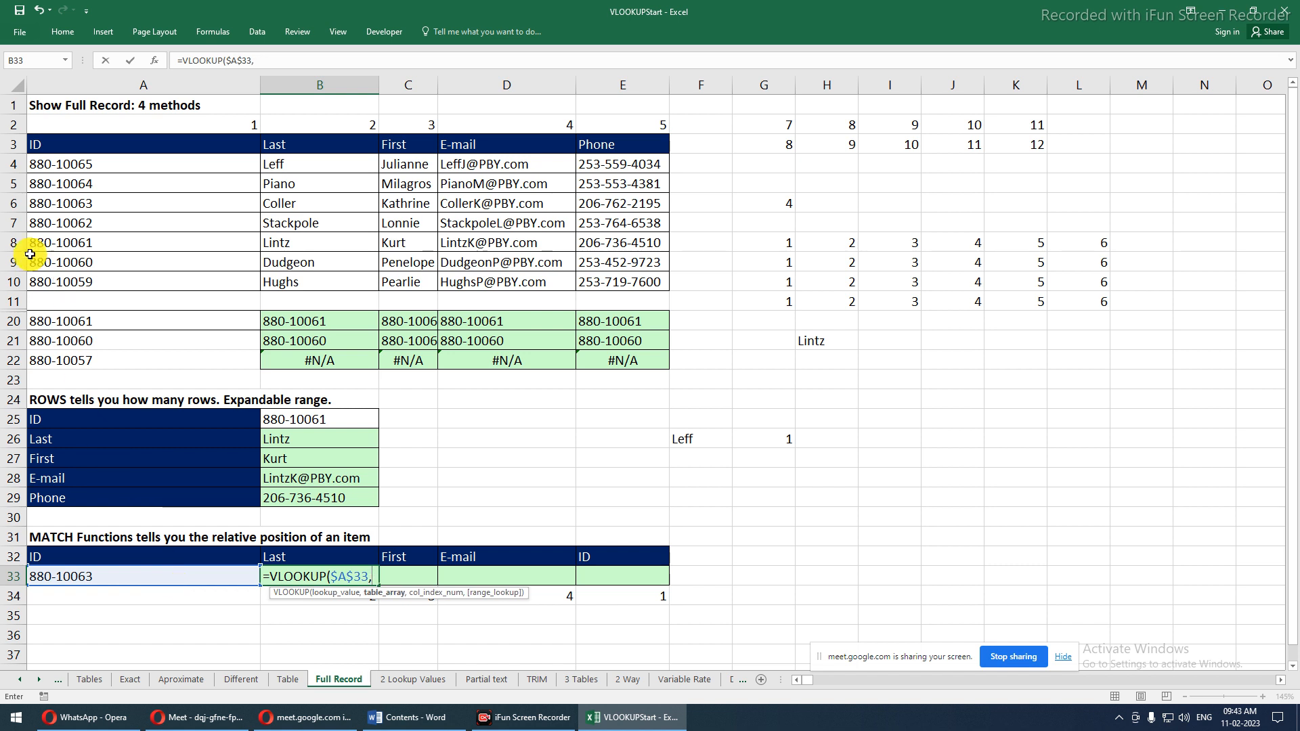
Complete B33's VLOOKUP with the absolute table range $A$4:$E$10, column index 2 and exact match 0
drag(61, 164, 594, 292)
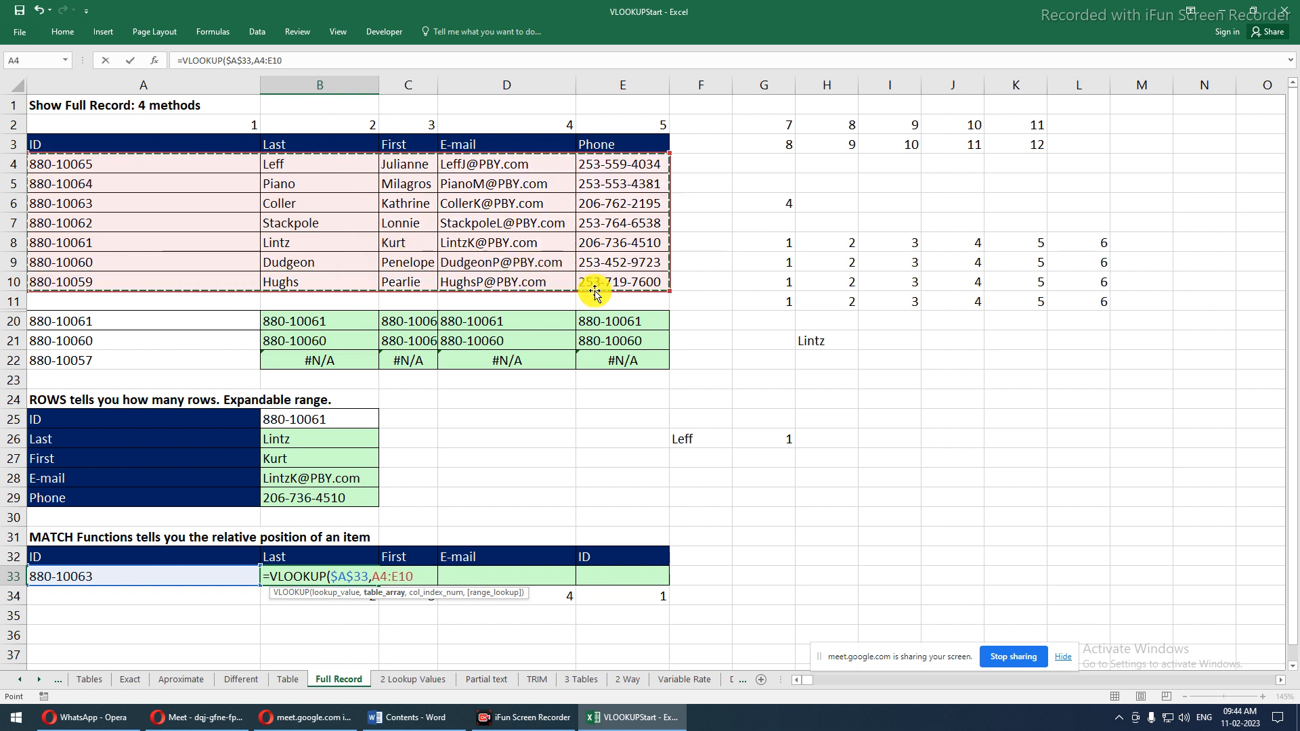
key(F4)
text(,)
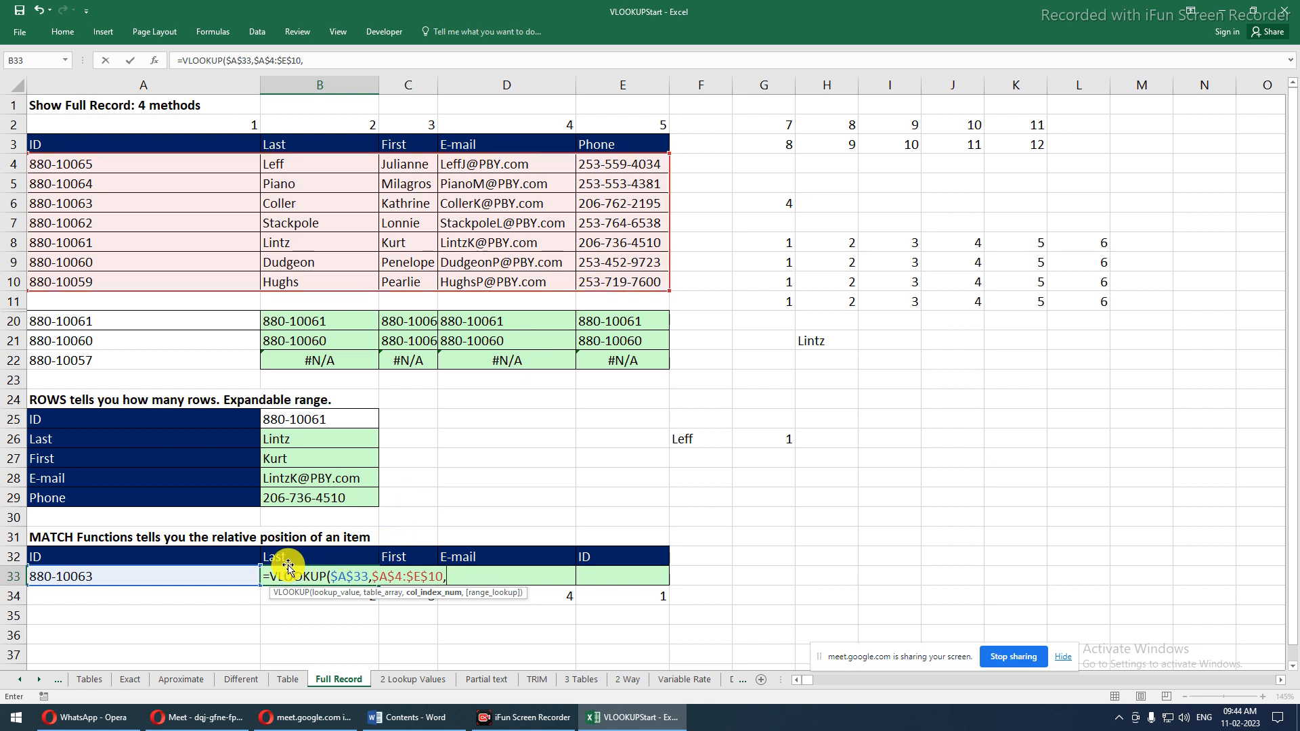
text(2,)
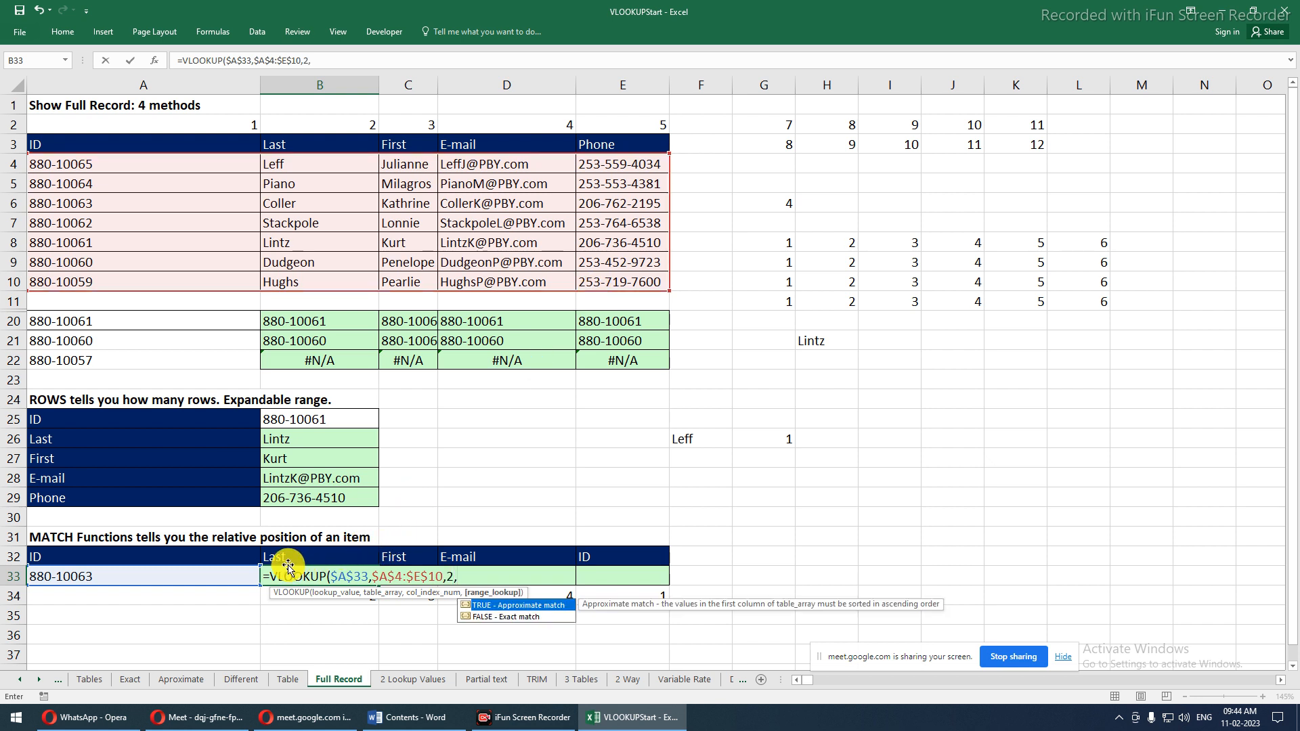
text(0)
click(288, 569)
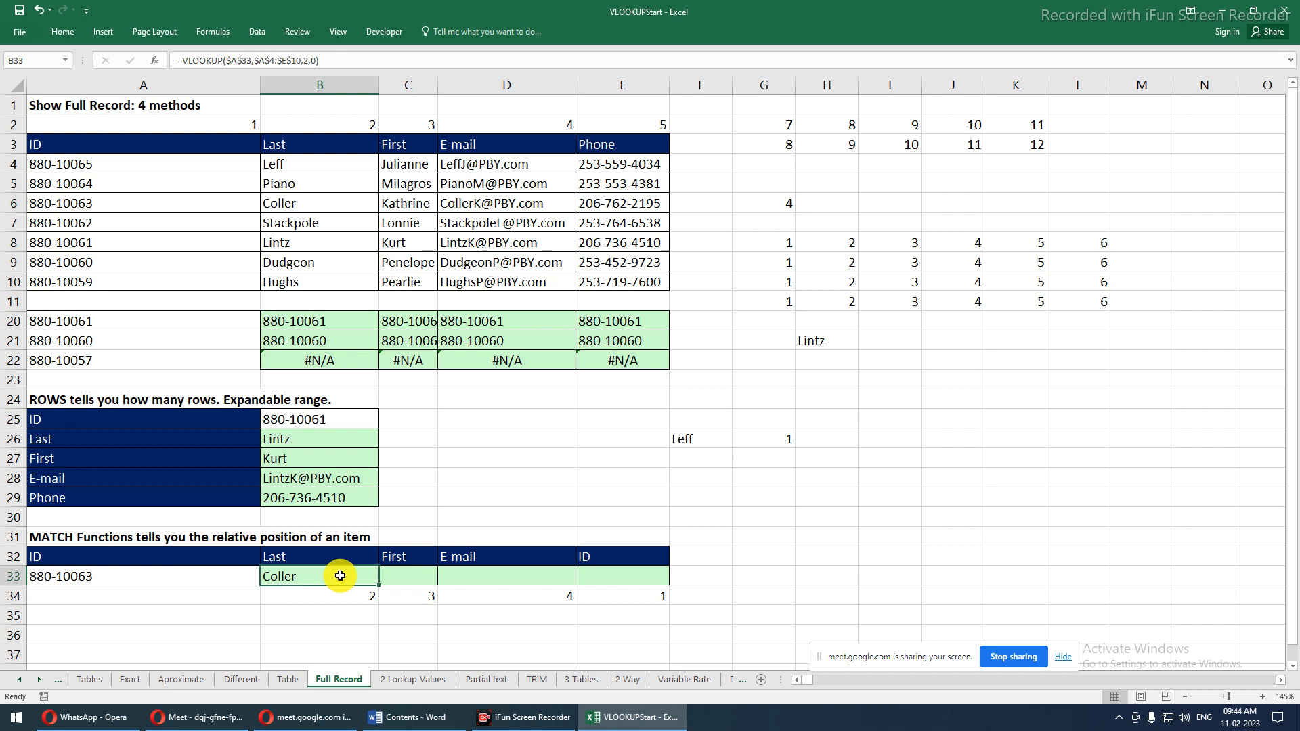
Copy the MATCH expression from B34's formula without its equals sign, leaving the cell unedited
click(300, 599)
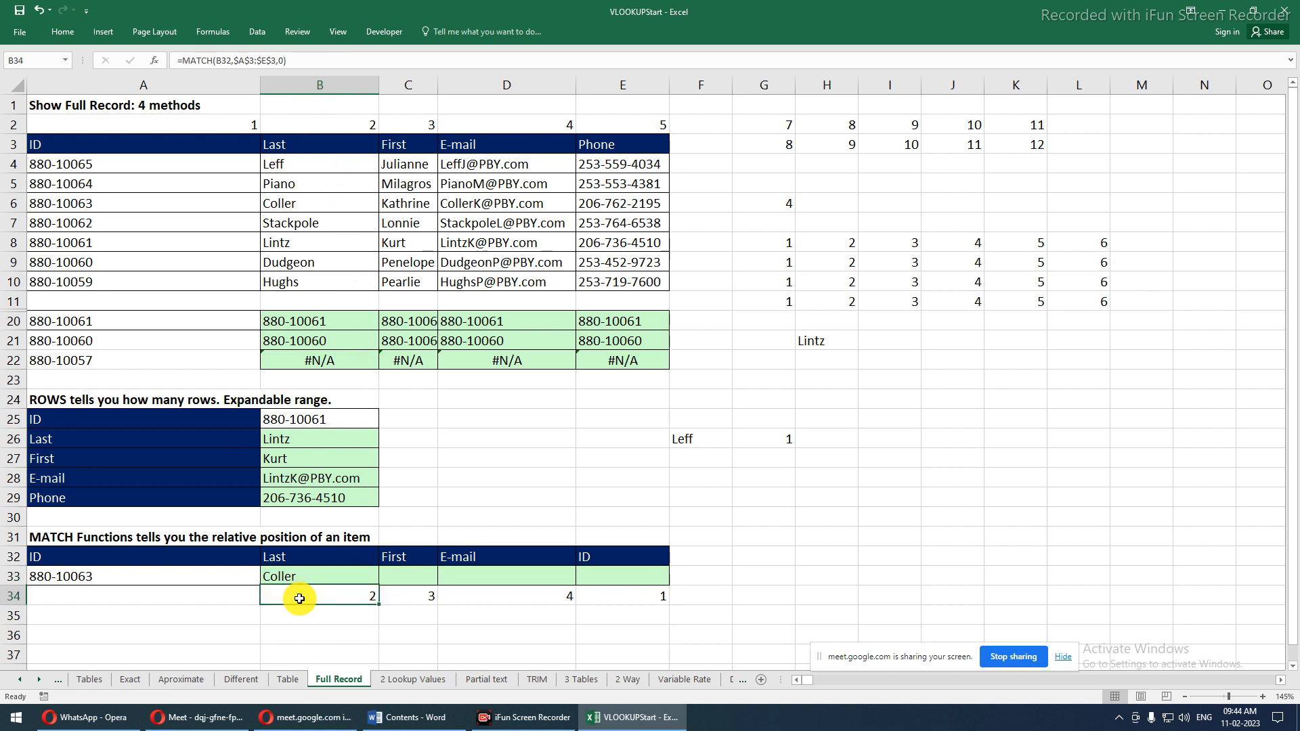
click(186, 60)
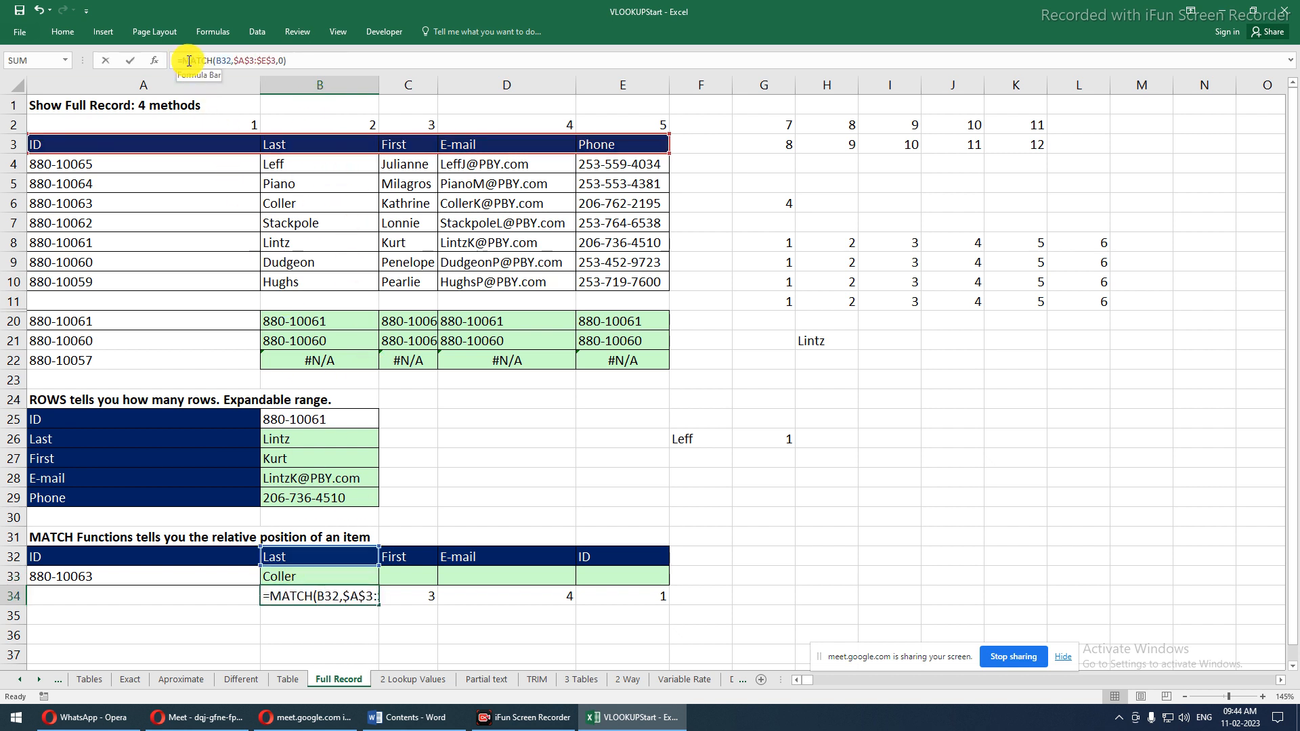
drag(187, 60, 424, 60)
key(ctrl+c)
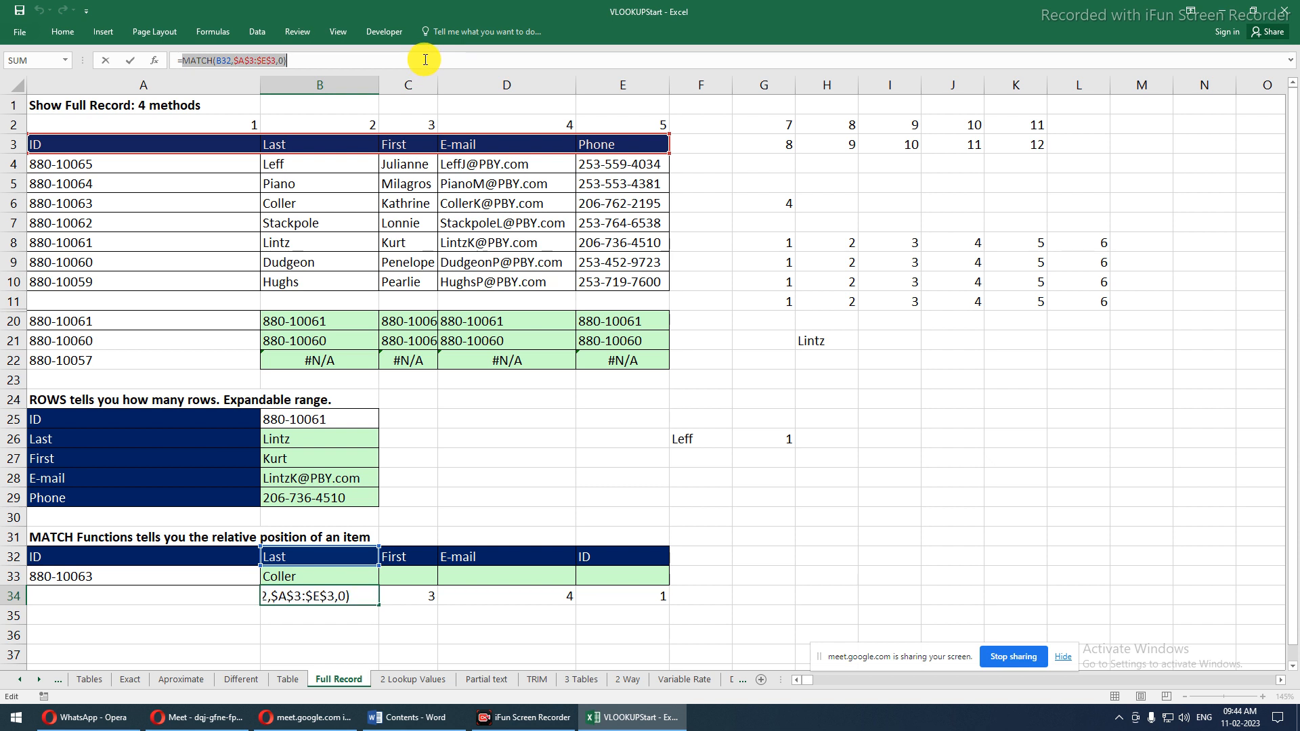
key(Escape)
Replace the column index 2 in B33's VLOOKUP with the copied MATCH(B32,$A$3:$E$3,0) expression
click(323, 580)
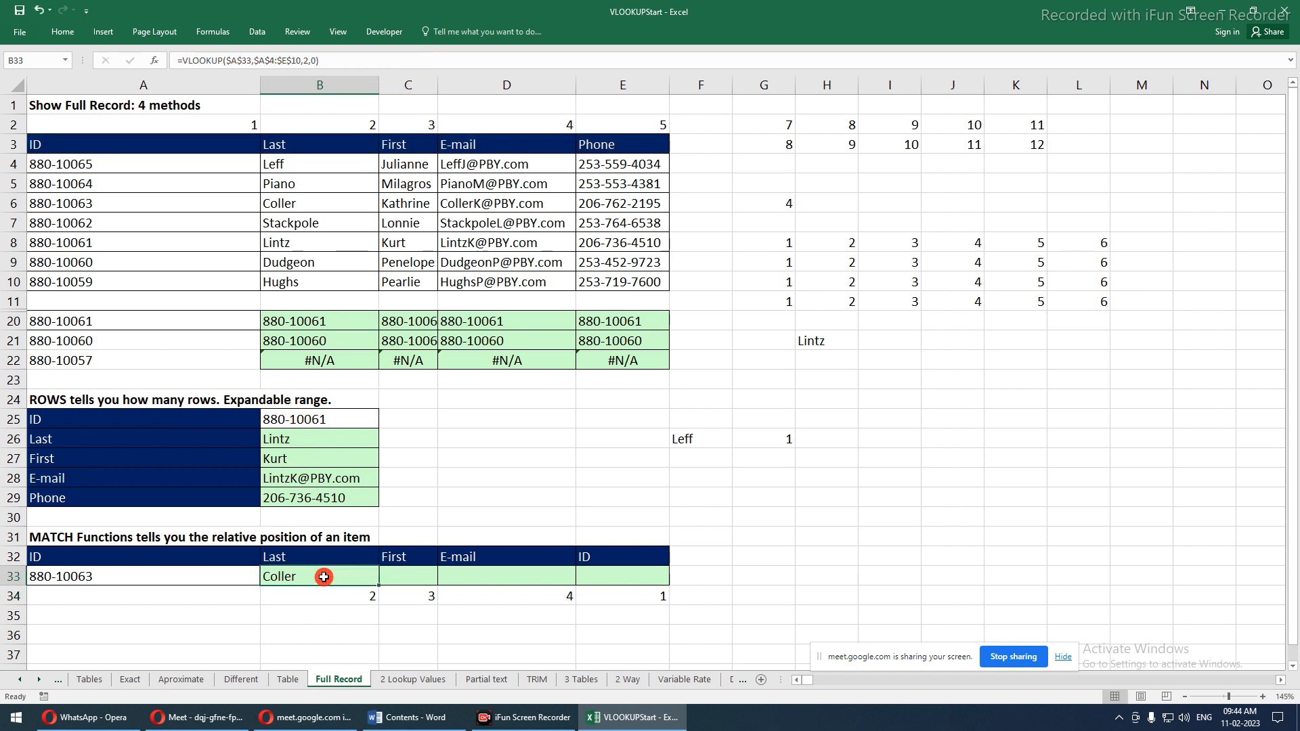
click(305, 60)
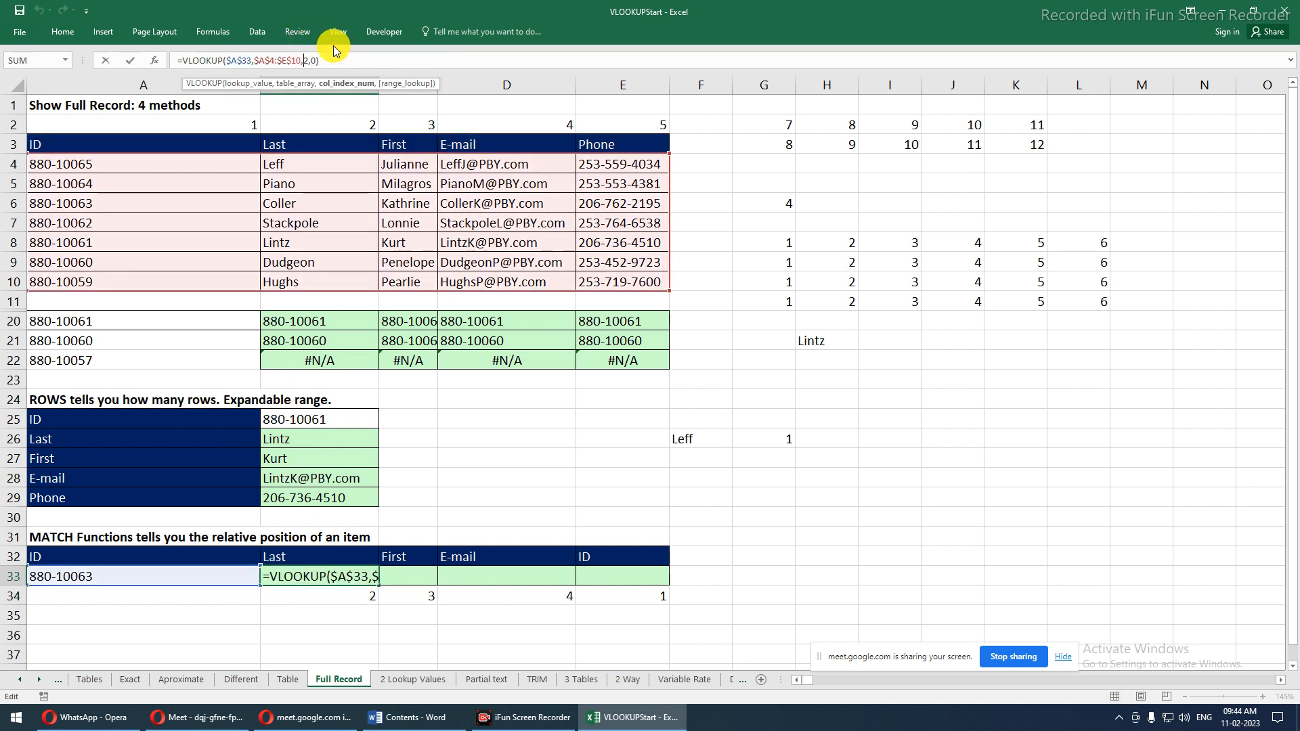
key(Delete)
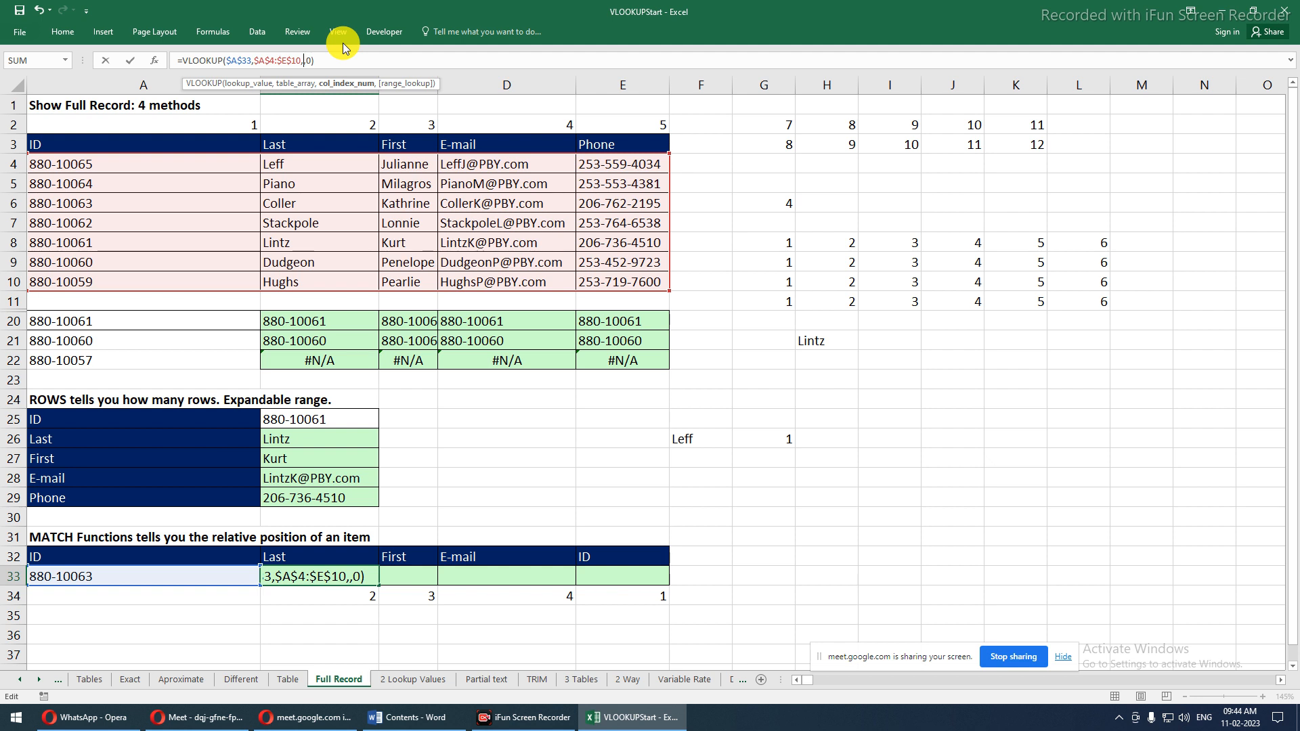
key(ctrl+v)
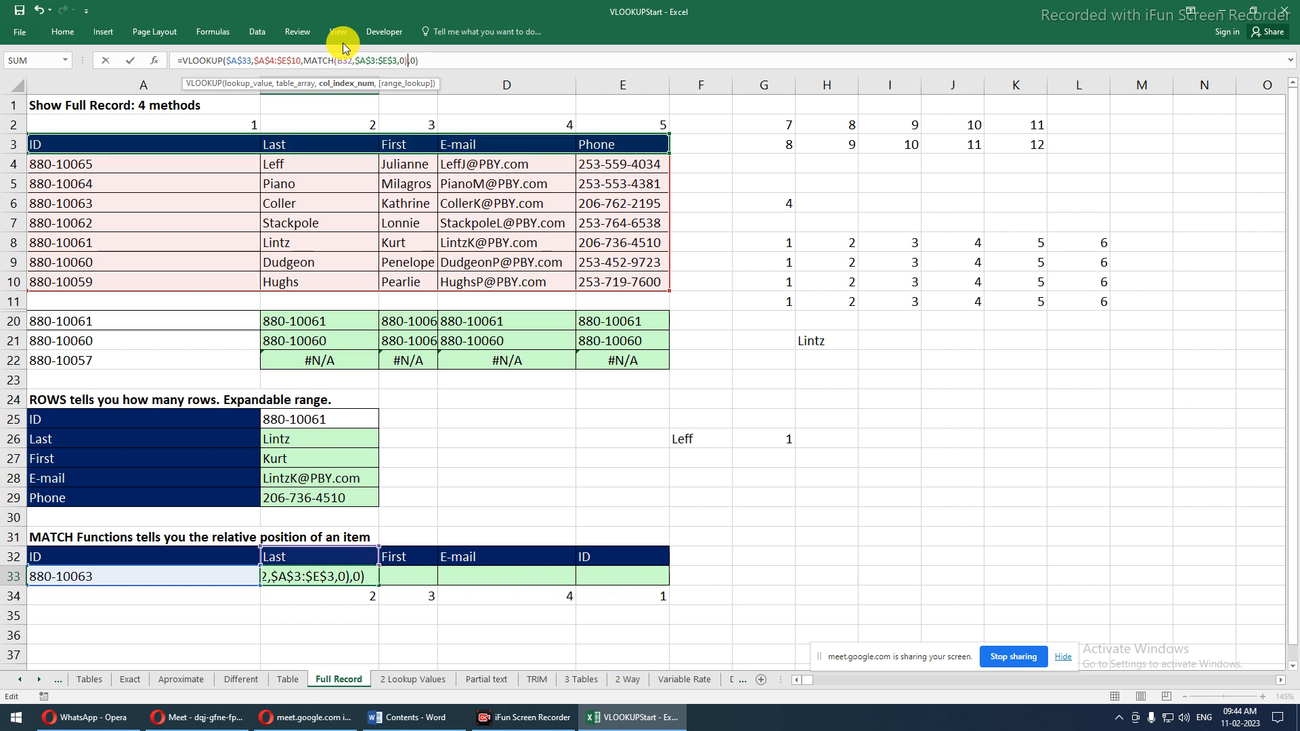
key(ctrl+Return)
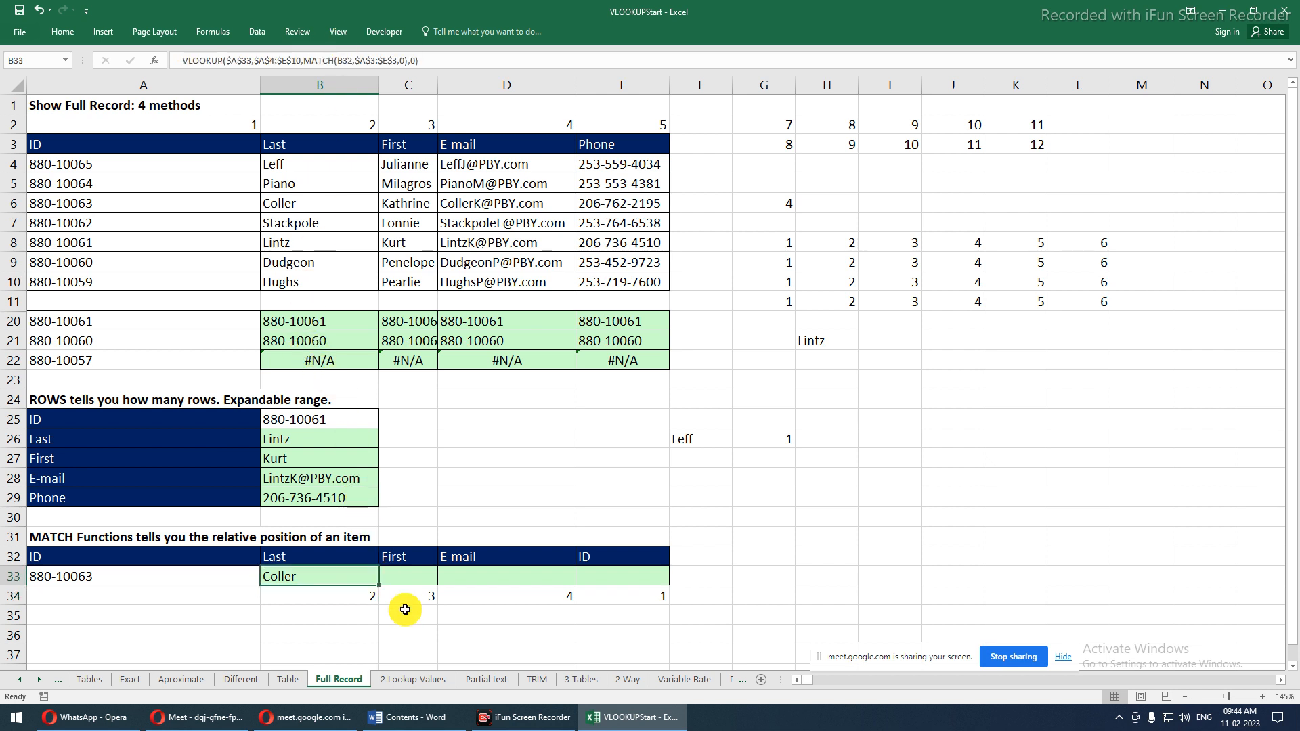
Fill the VLOOKUP formula from B33 across to E33 and clear the helper MATCH formulas in B34:E34
drag(378, 584, 680, 574)
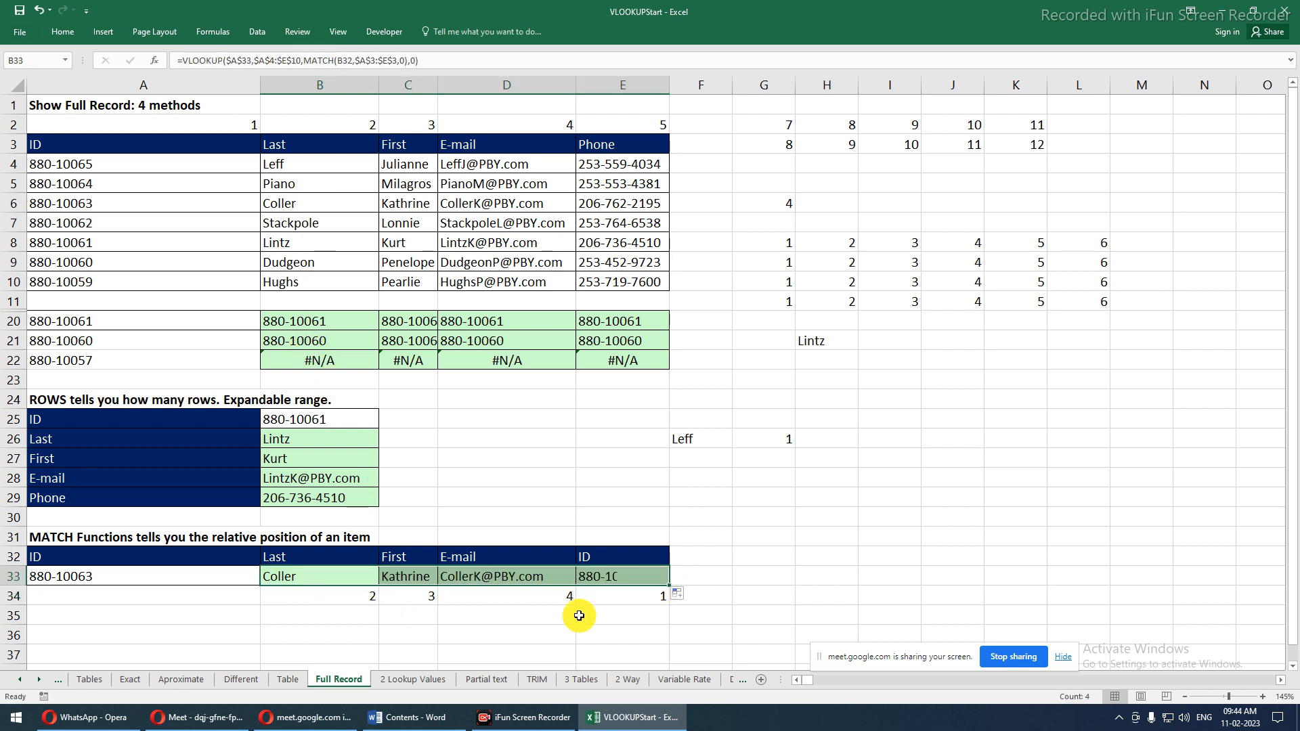
drag(366, 599, 665, 603)
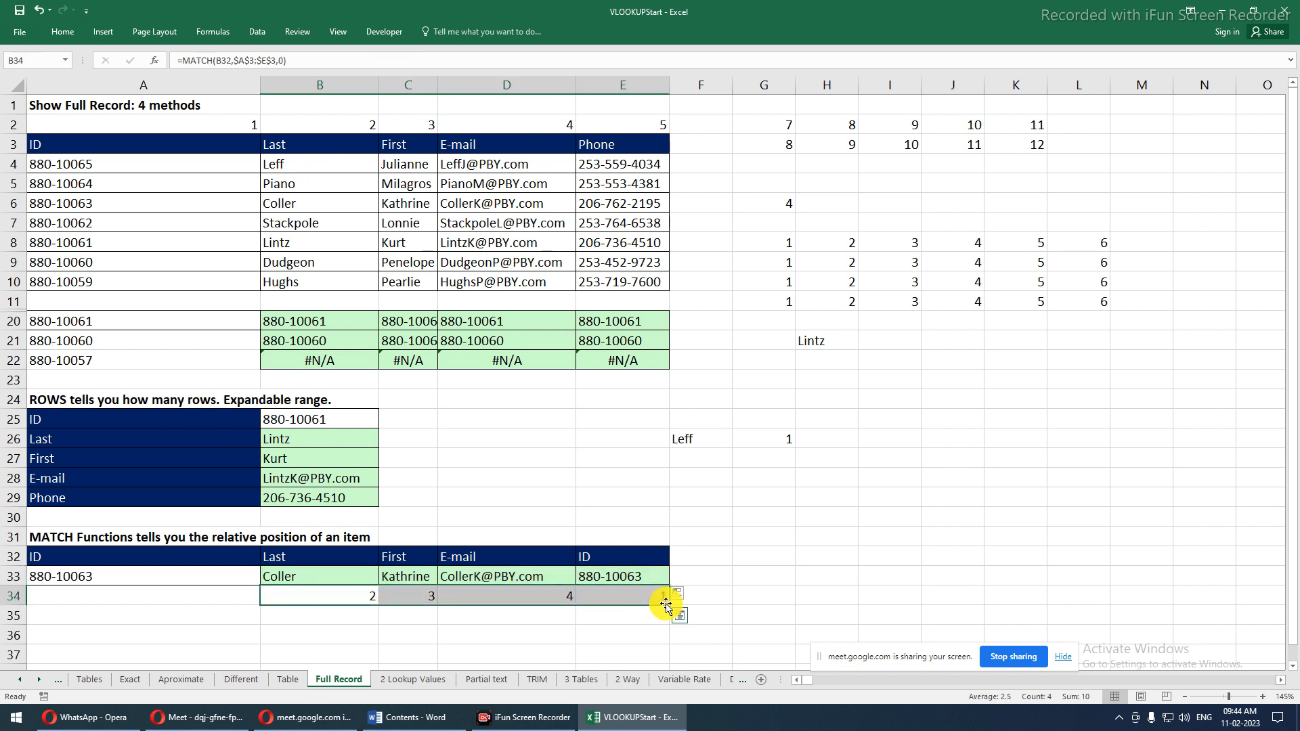
key(Delete)
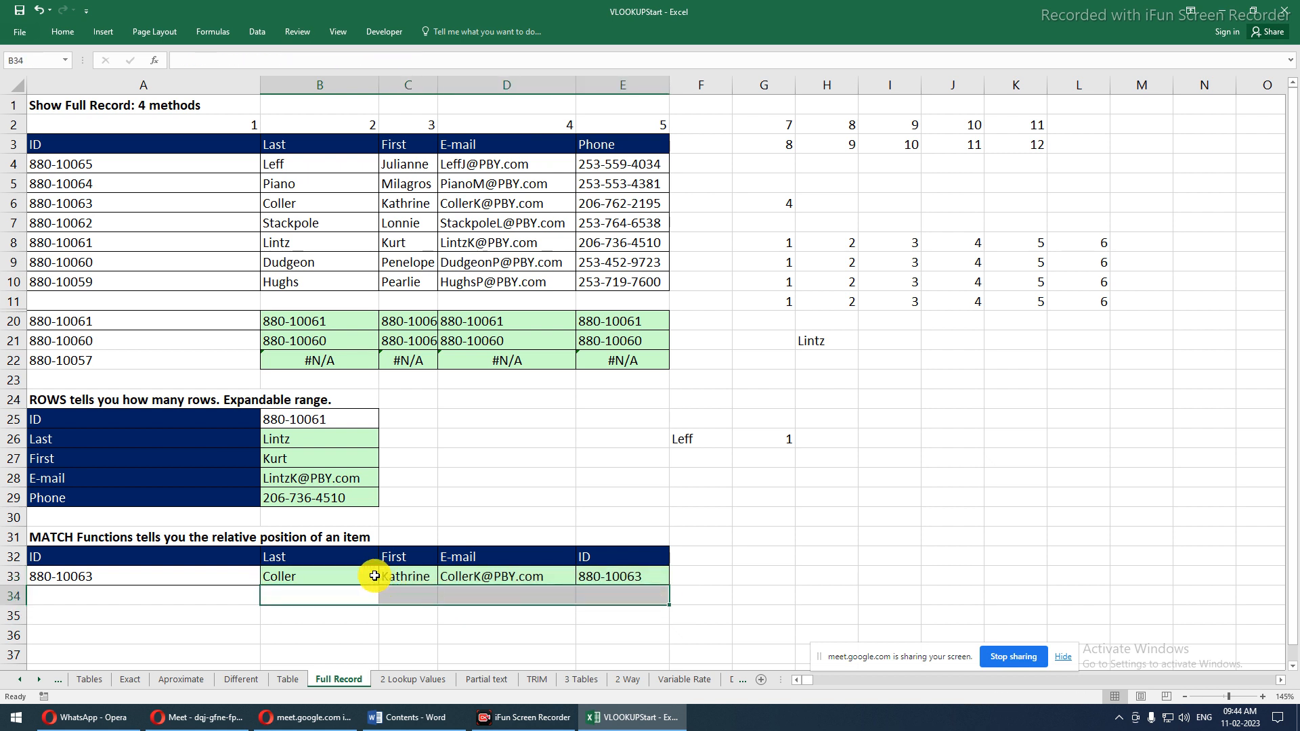
Add a list validation to B32 sourced from the headers $A$3:$E$3, and fill B32 right through E32
click(315, 552)
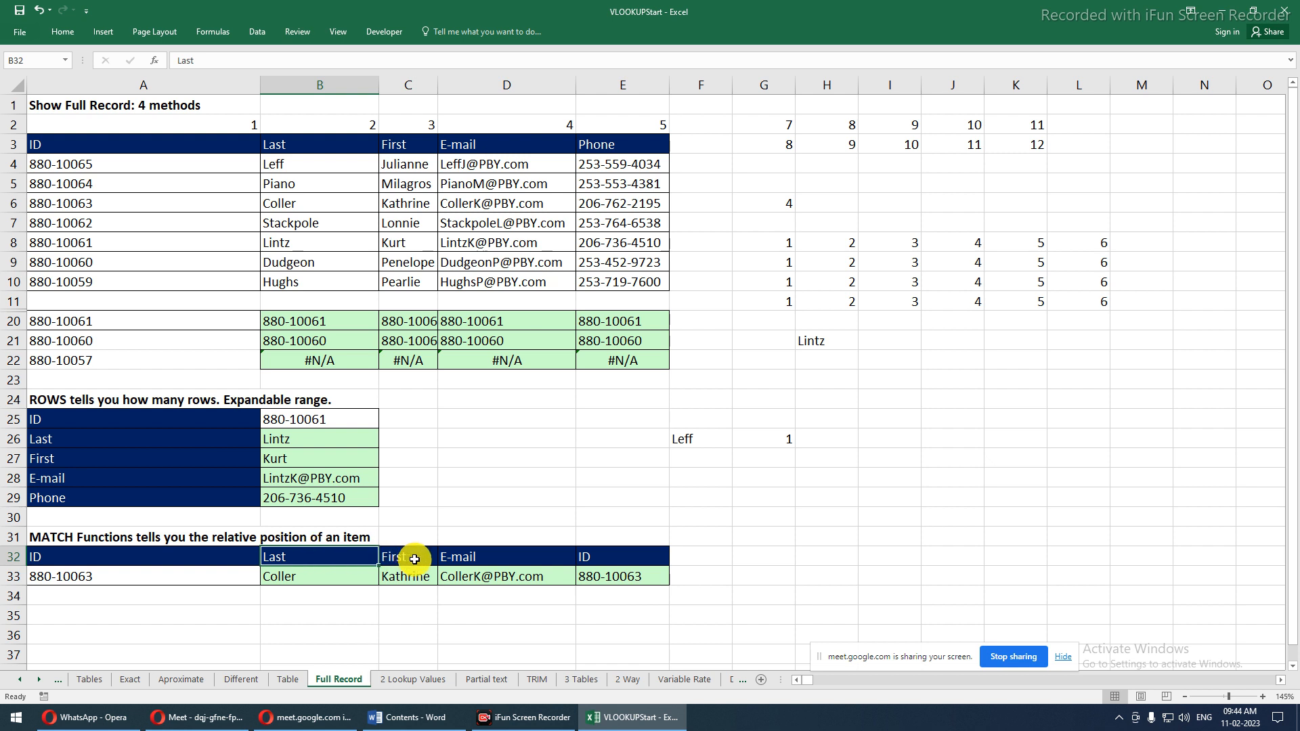
key(alt+d)
key(l)
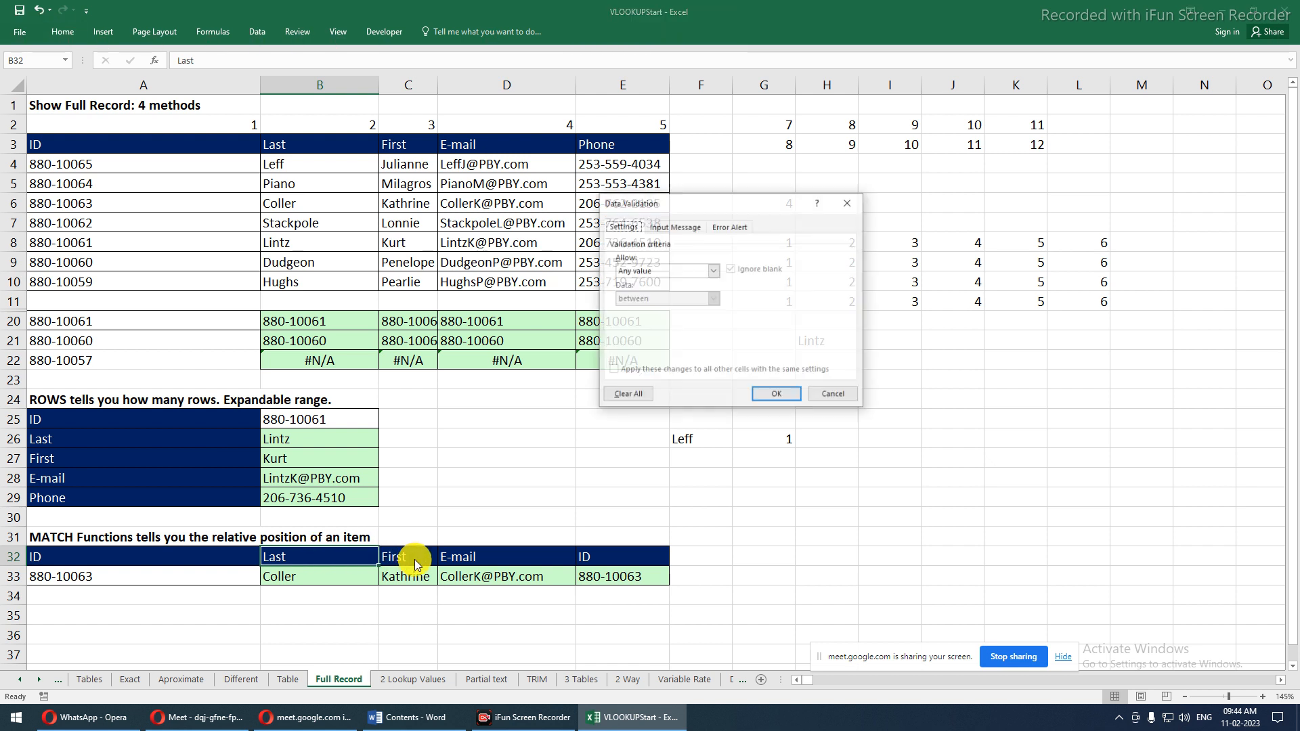
click(712, 270)
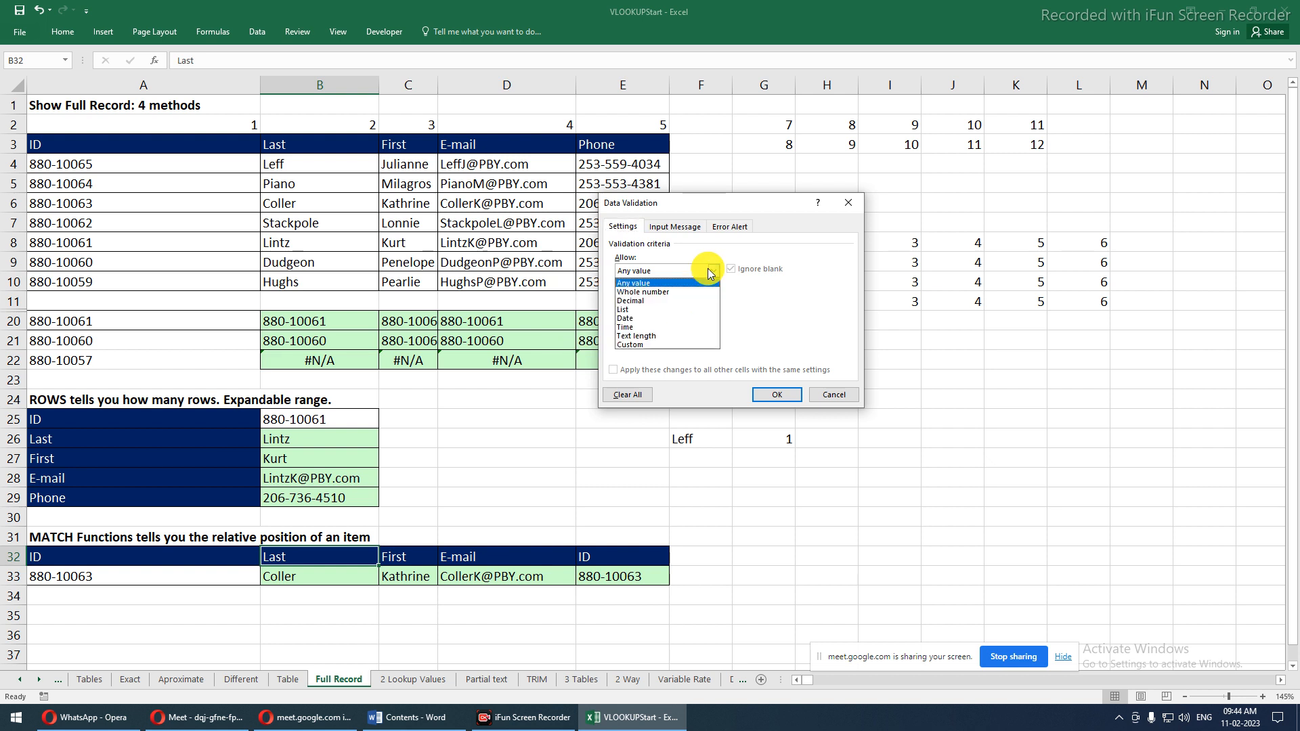
click(654, 310)
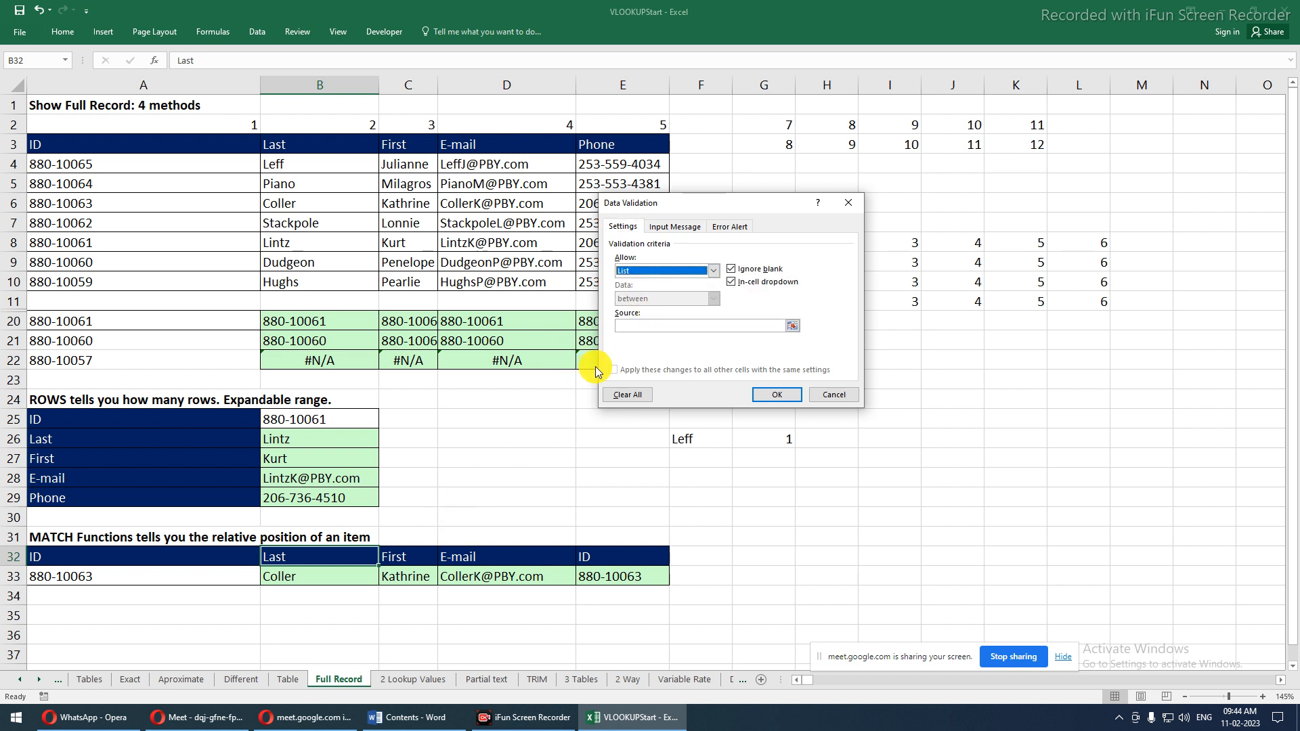
click(657, 326)
drag(75, 140, 601, 145)
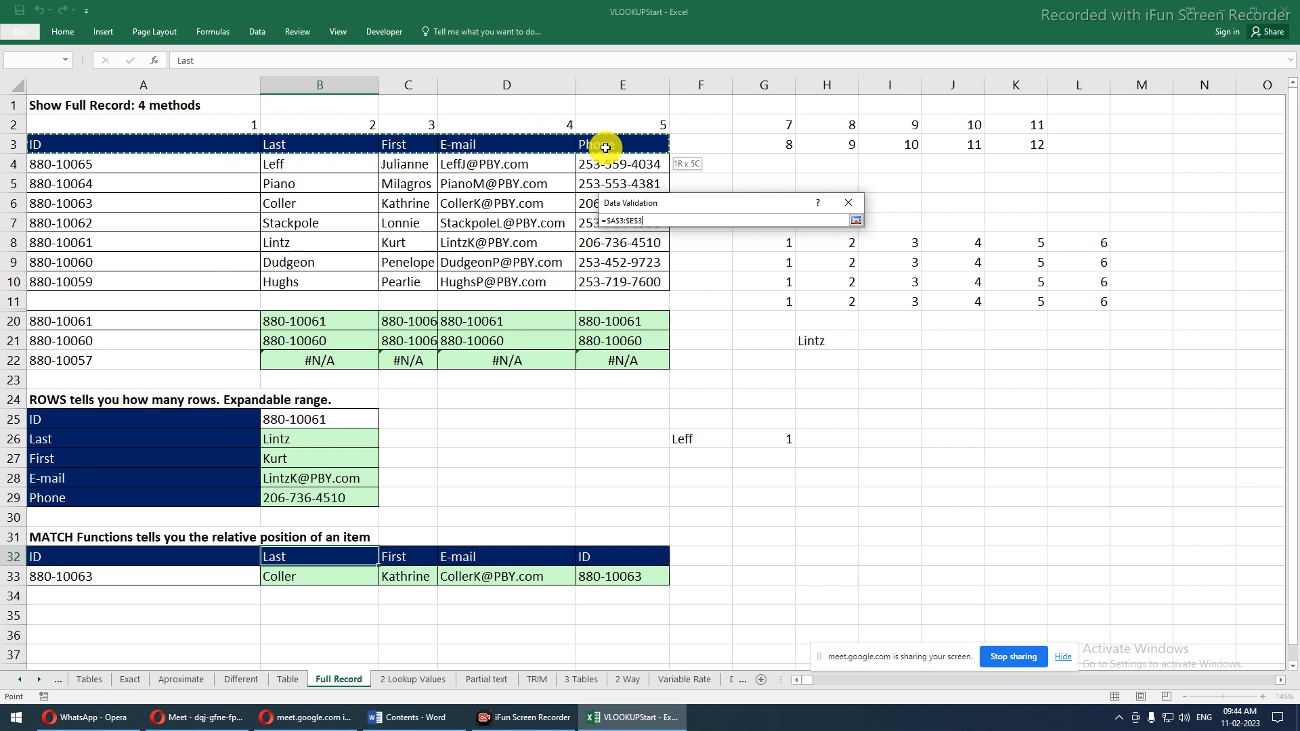
click(779, 396)
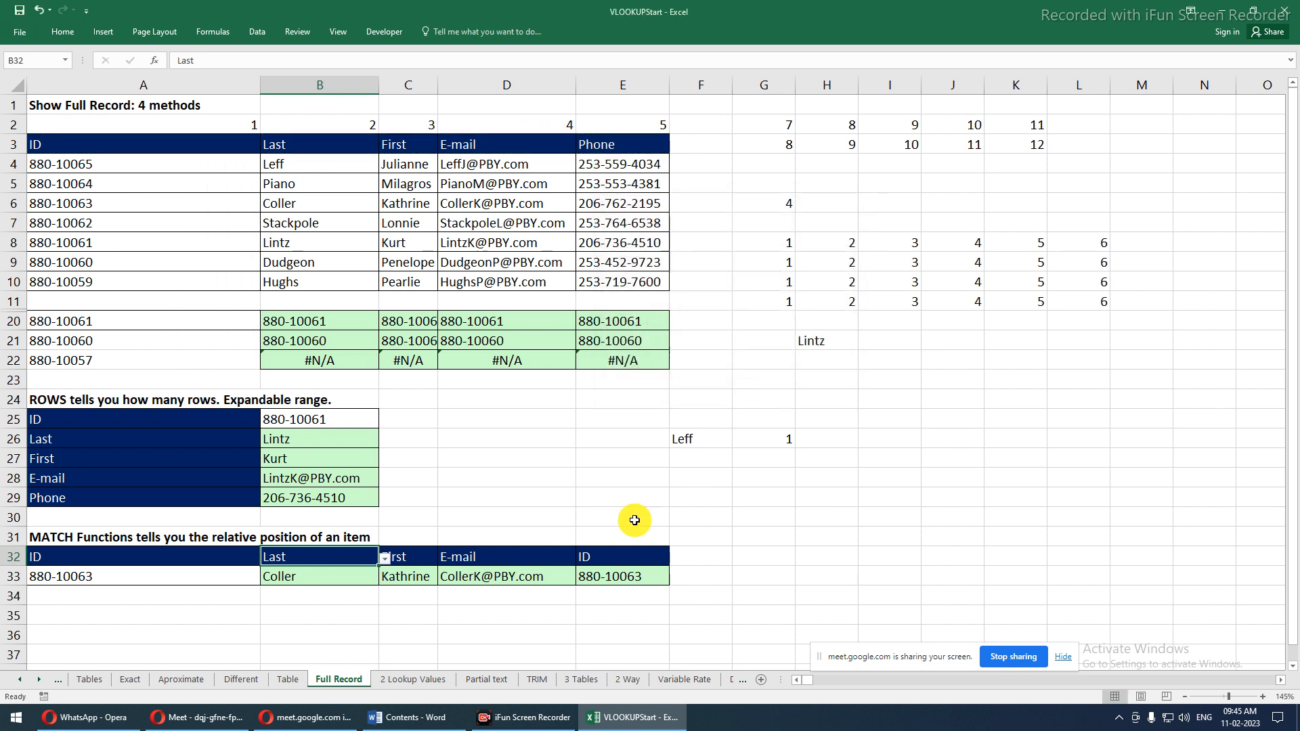
drag(359, 555, 592, 550)
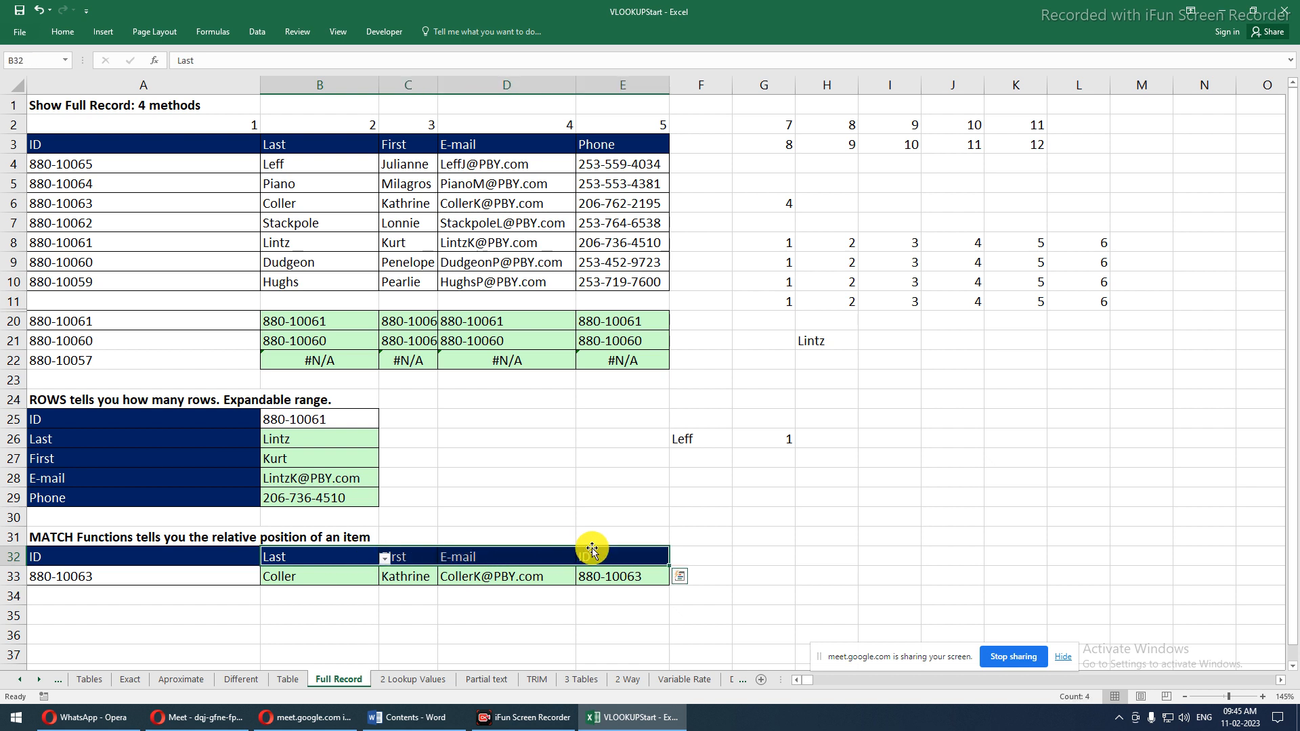
key(ctrl+r)
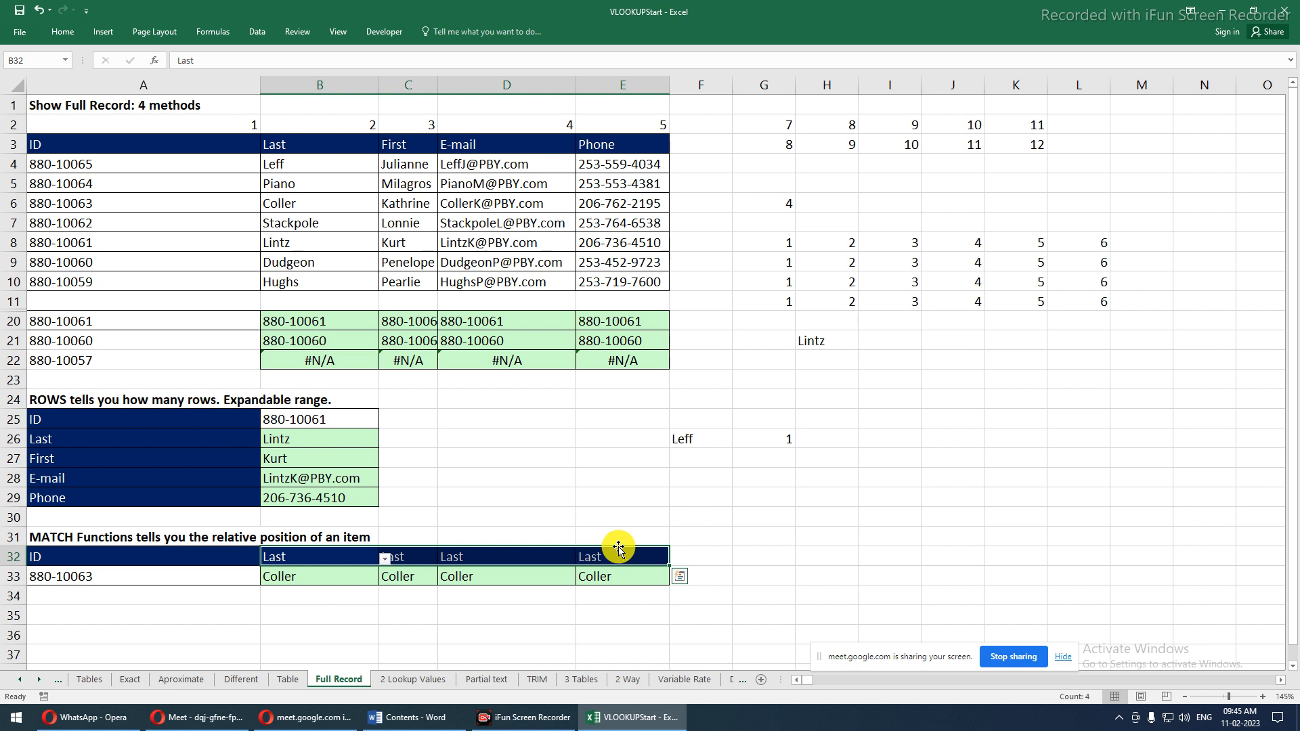
Choose Phone as the header in E32, and replace it with E-mail
click(599, 554)
click(676, 558)
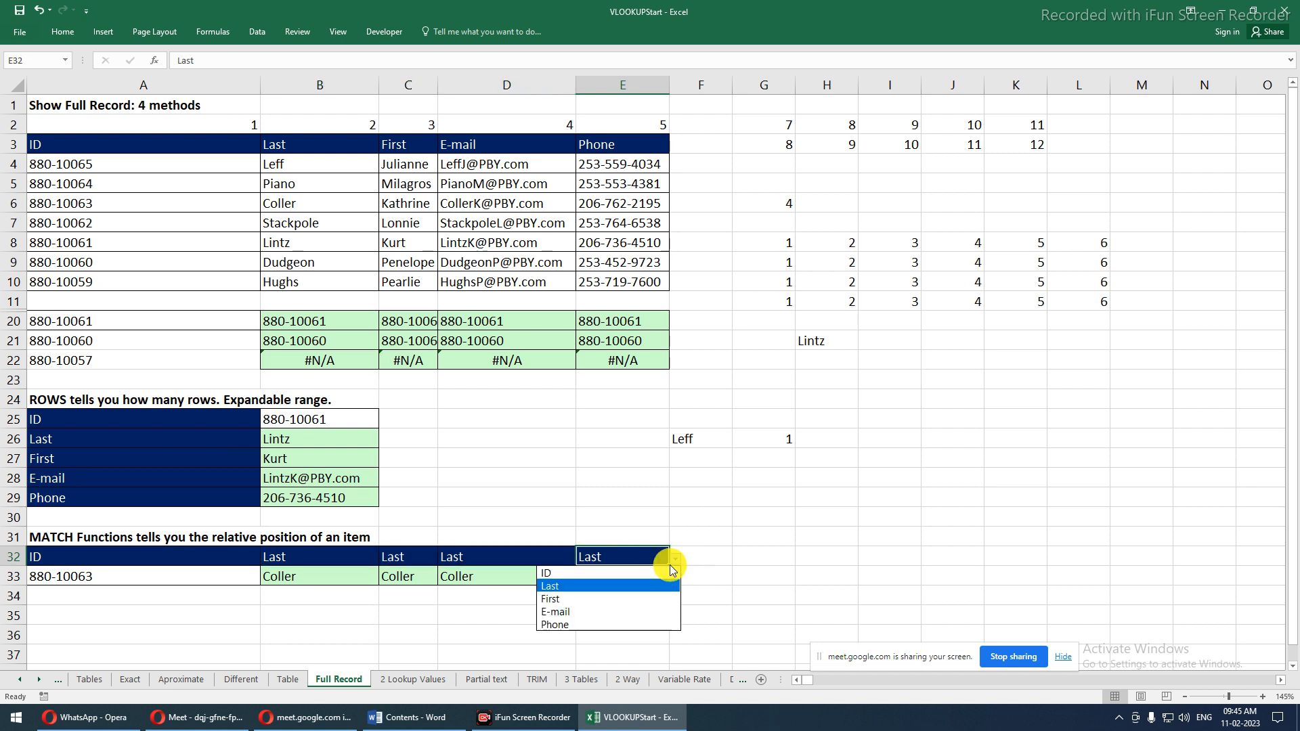
click(622, 609)
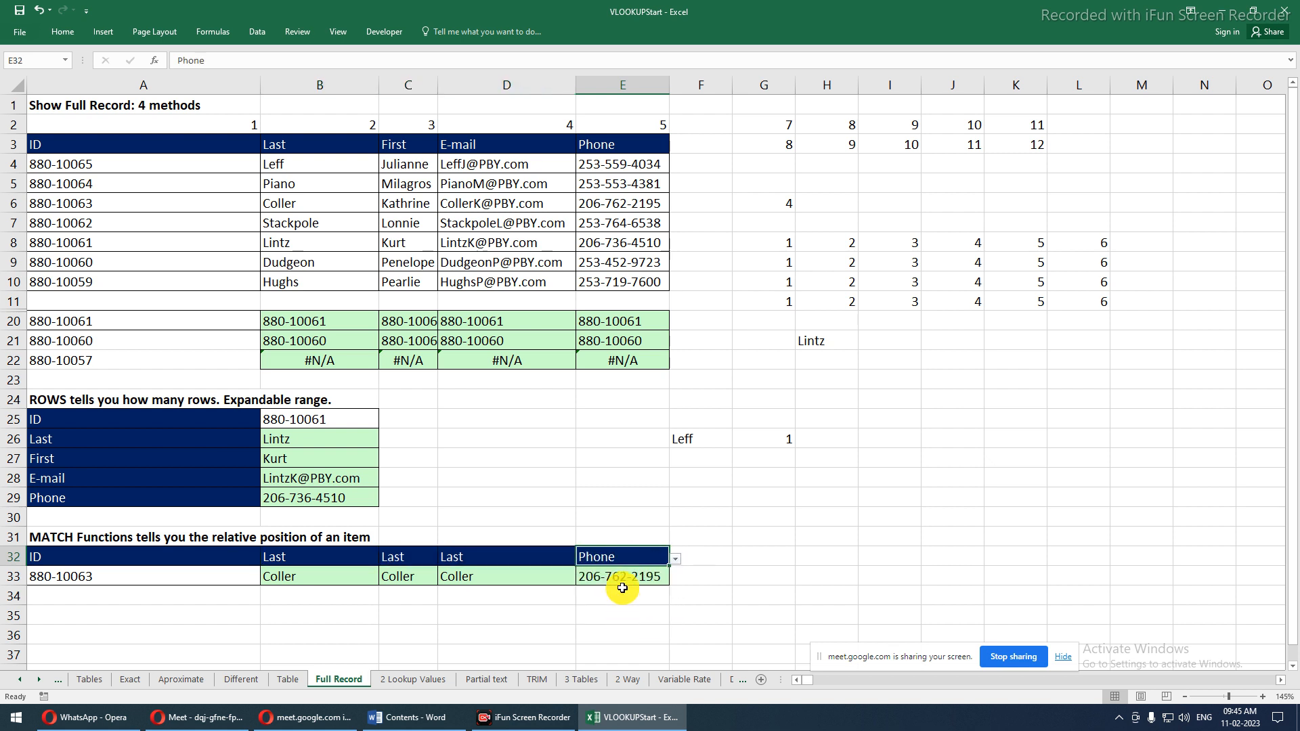
click(675, 558)
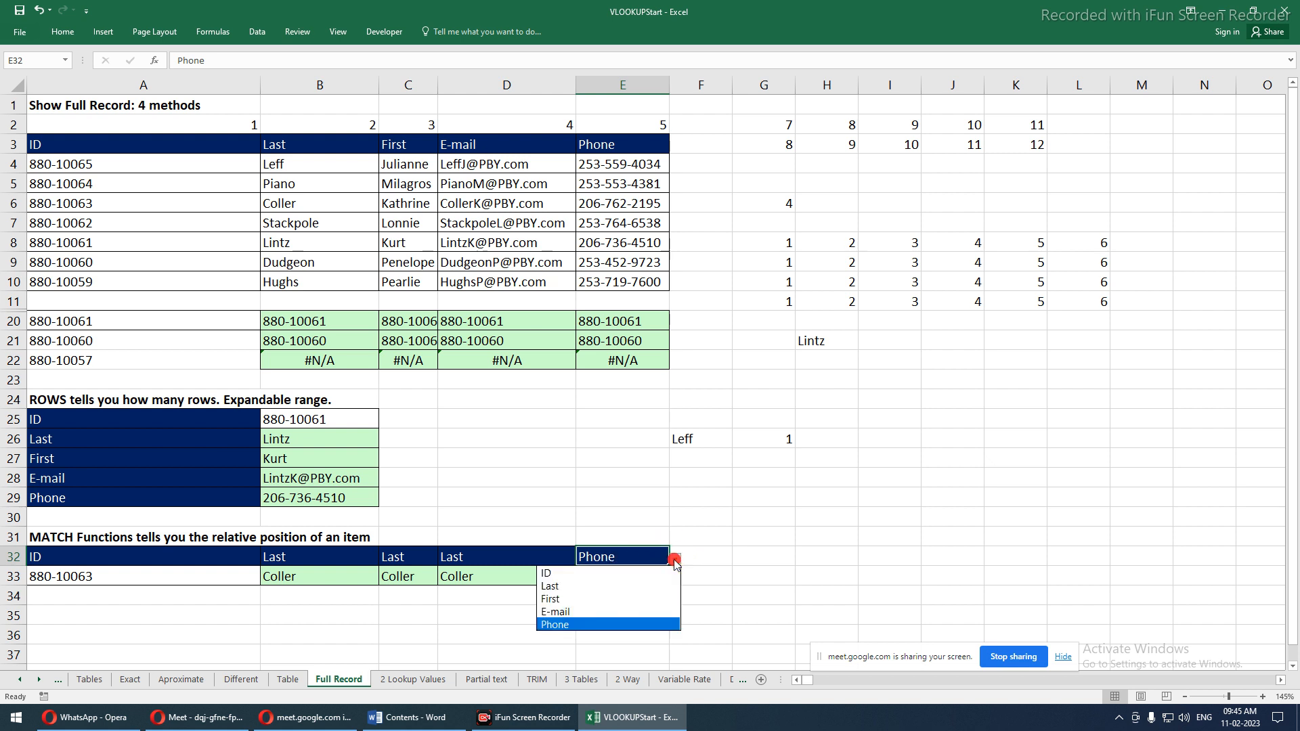
click(567, 610)
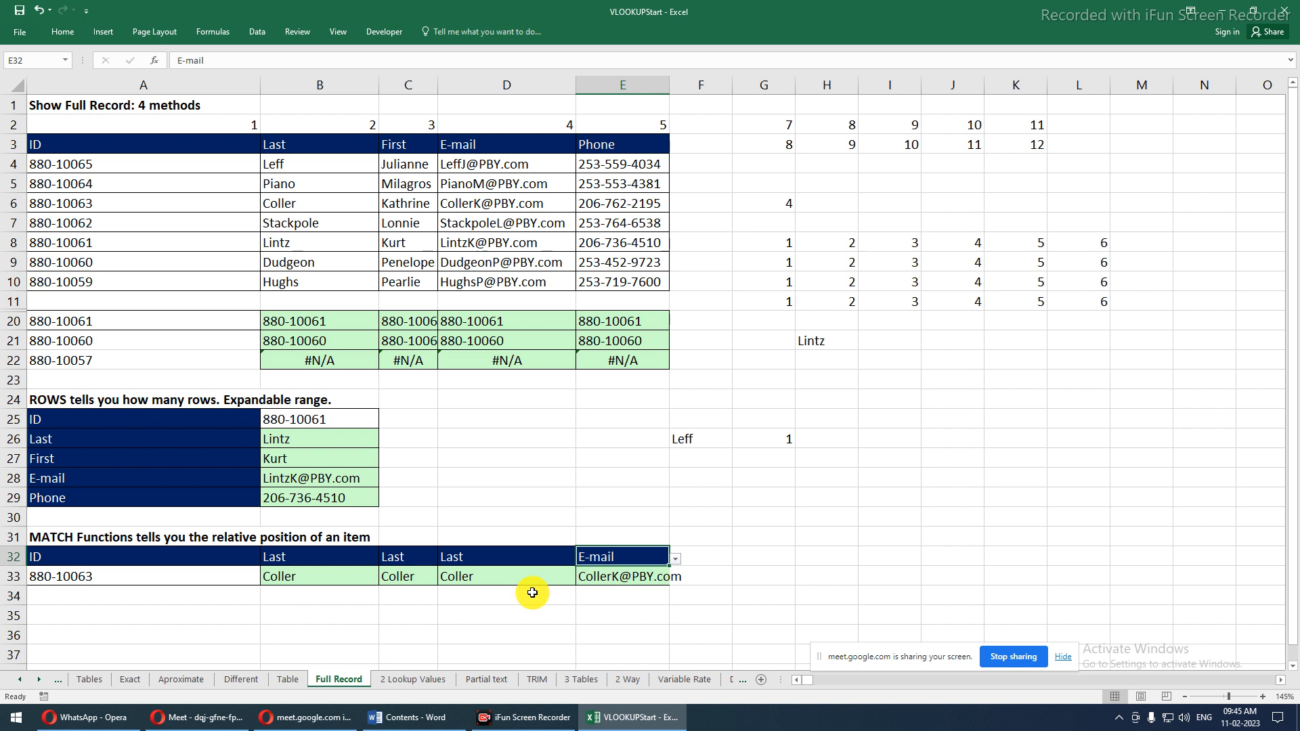
Evaluate the MATCH(E32,$A$3:$E$3,0) part inside E33's VLOOKUP, restoring the original formula before finishing the edit
click(666, 579)
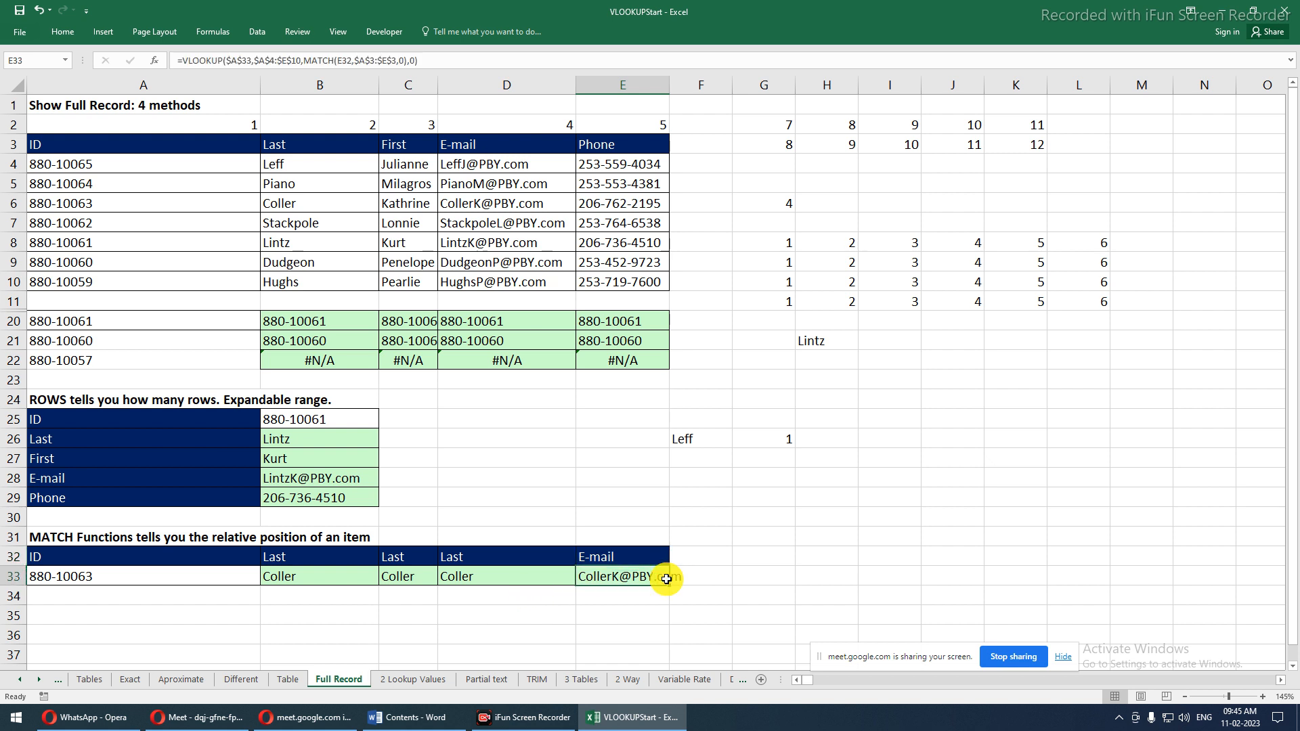
drag(302, 61, 405, 65)
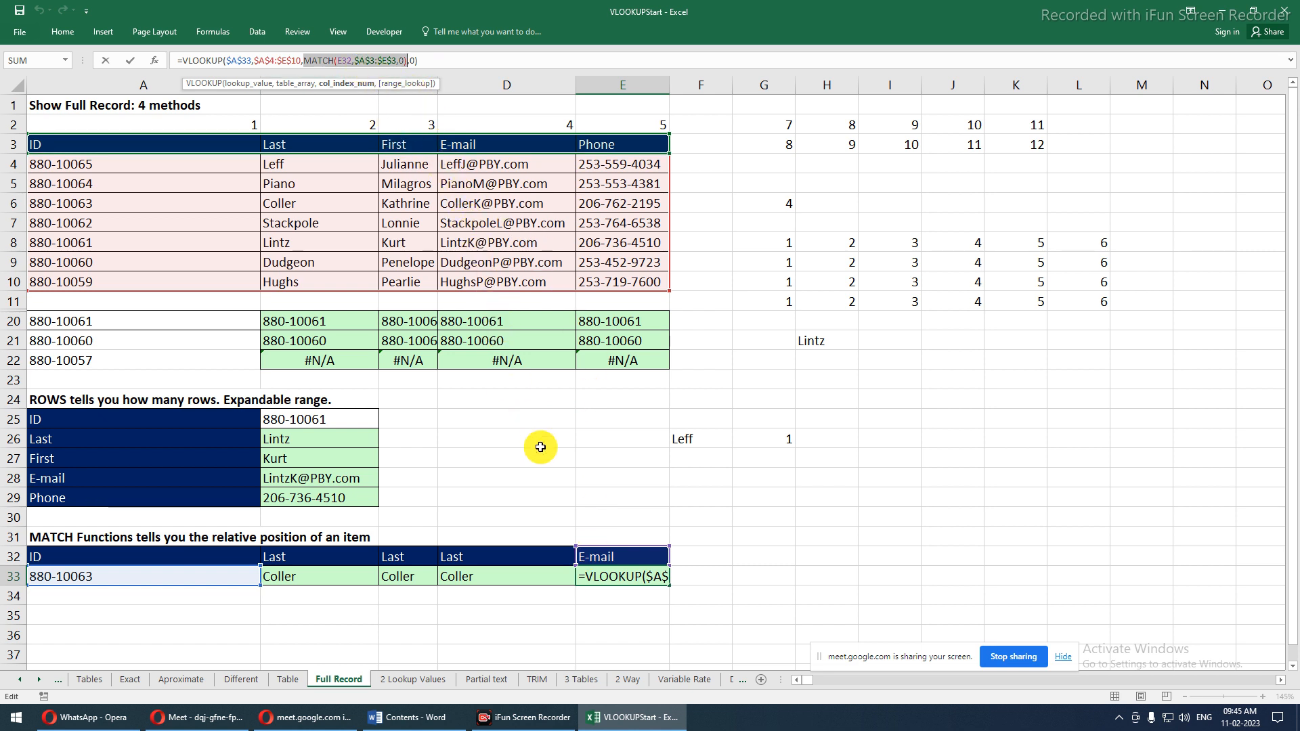
key(ctrl+Return)
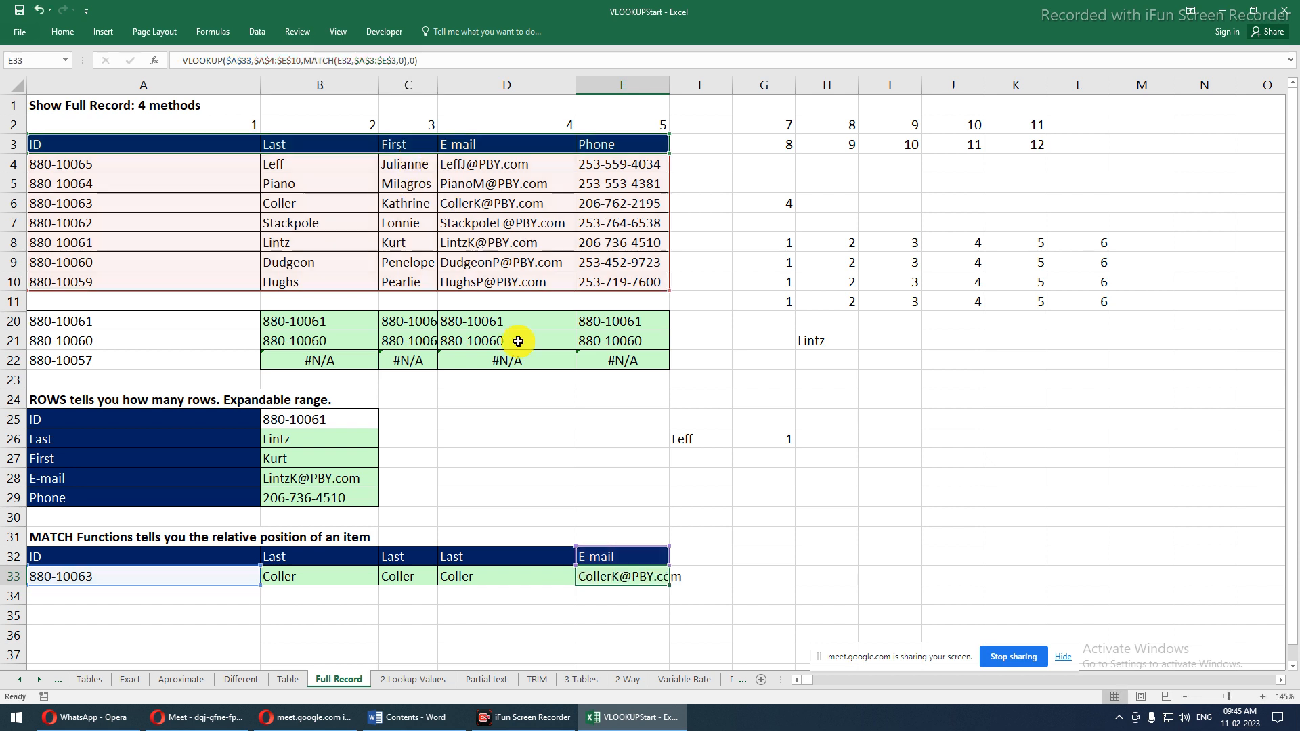
key(F2)
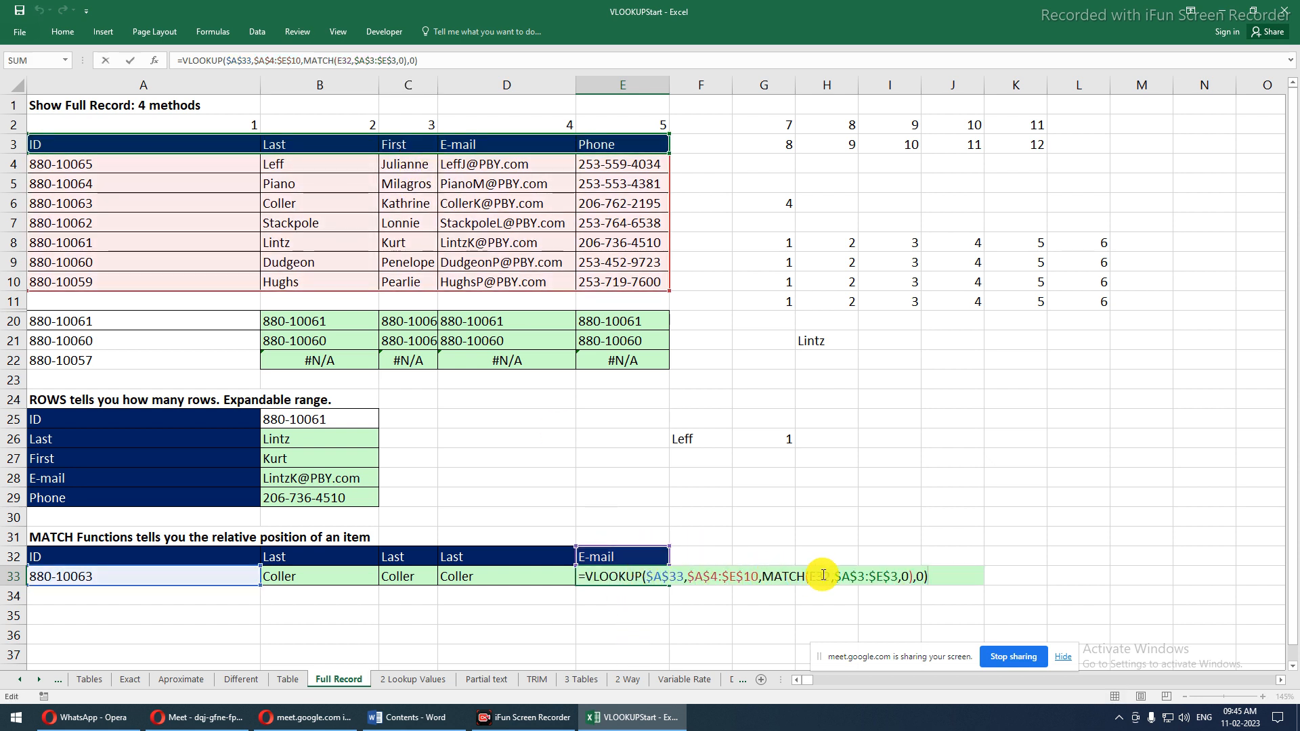
drag(764, 575, 912, 572)
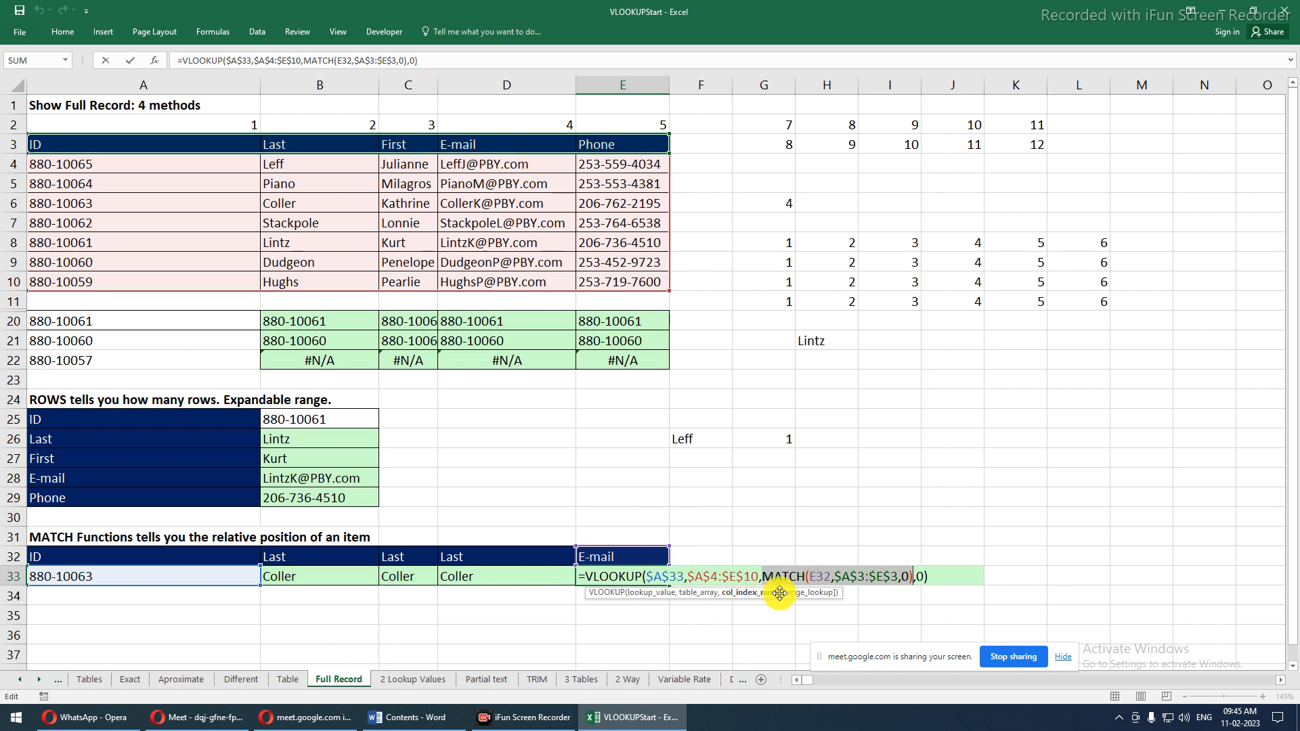
key(F9)
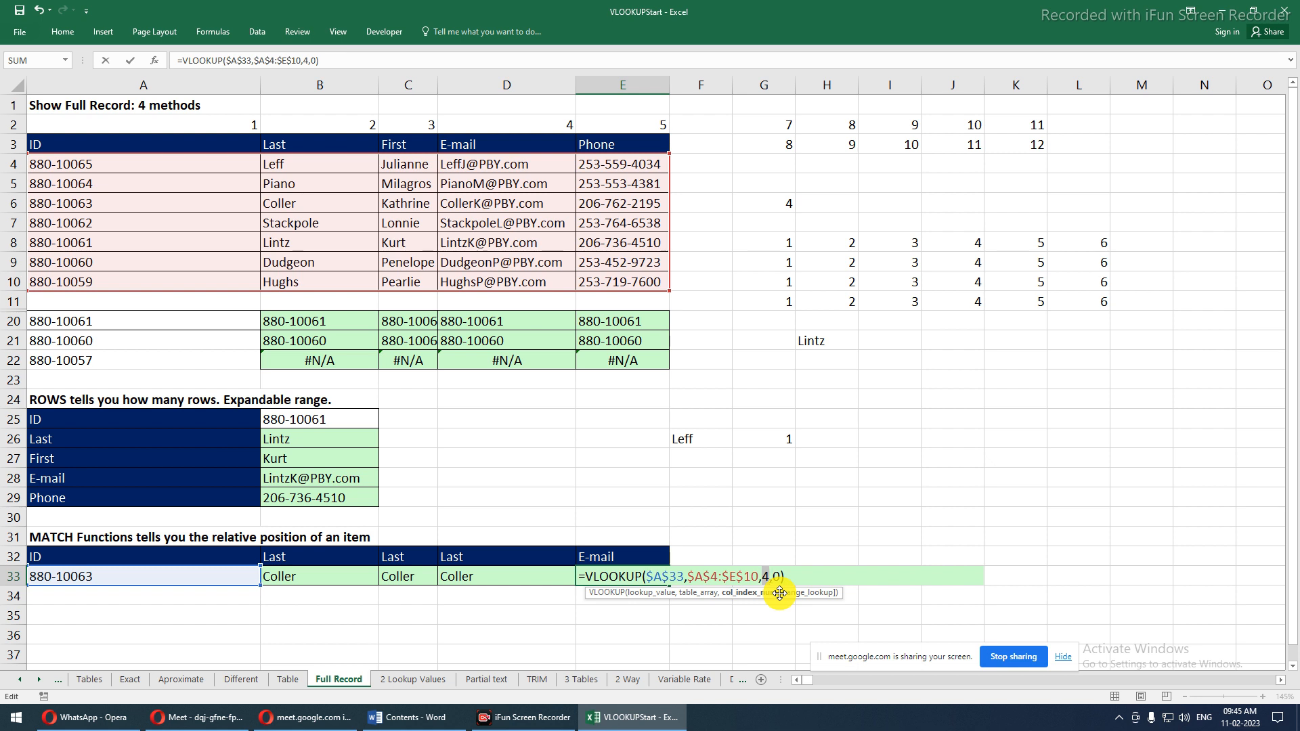
key(ctrl+z)
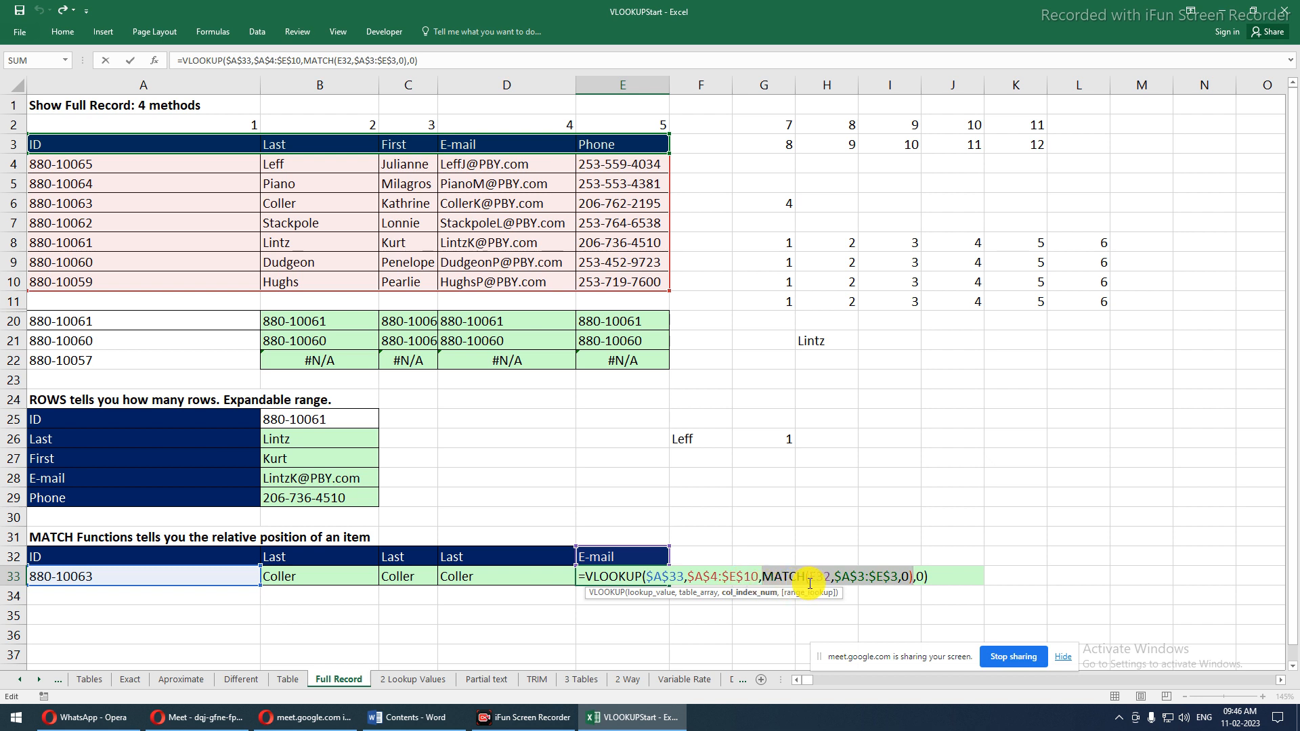
key(ctrl+Return)
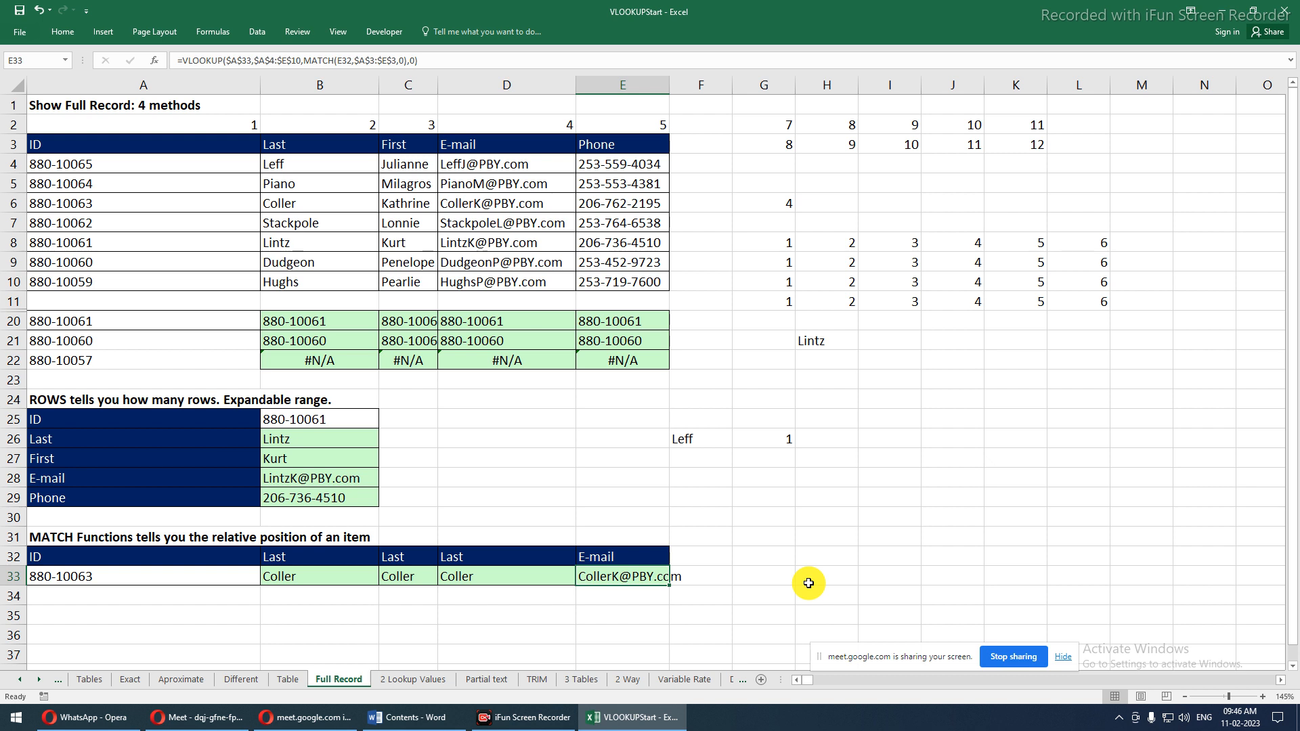
Autofit column E to the width of its contents
double_click(672, 89)
click(595, 553)
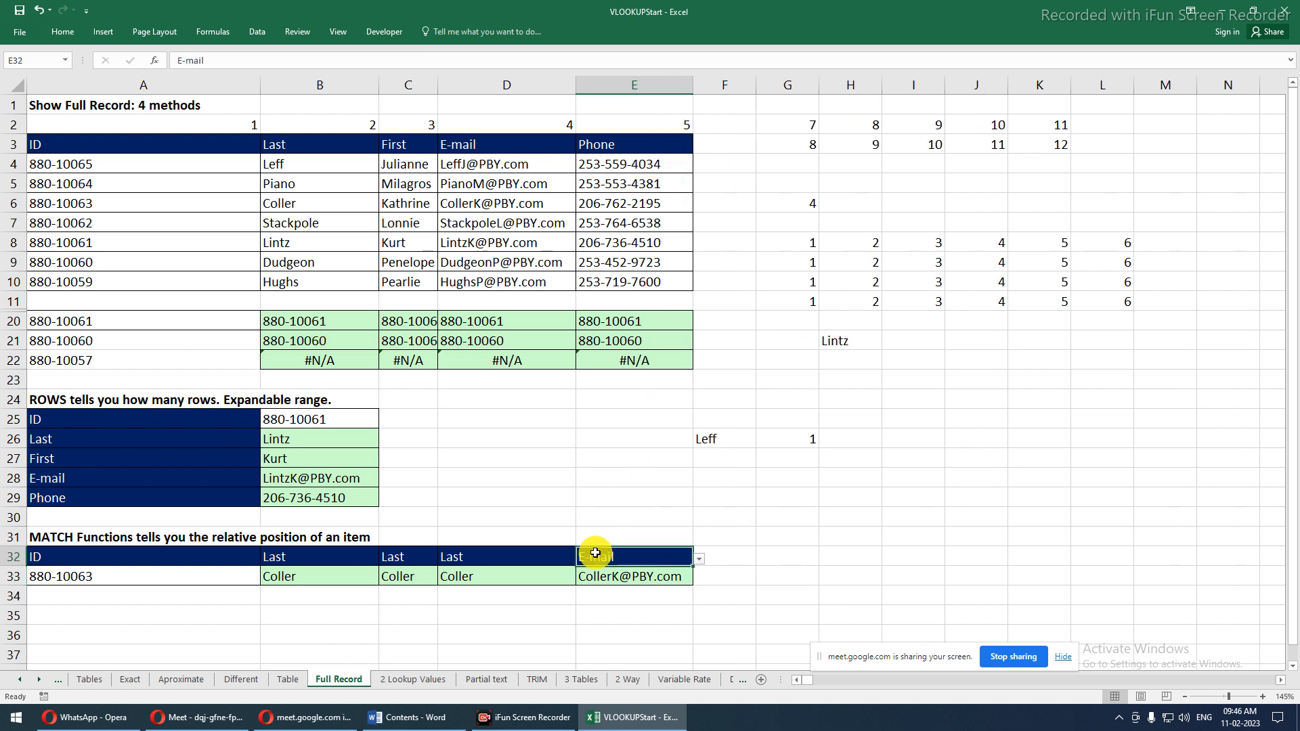
click(564, 578)
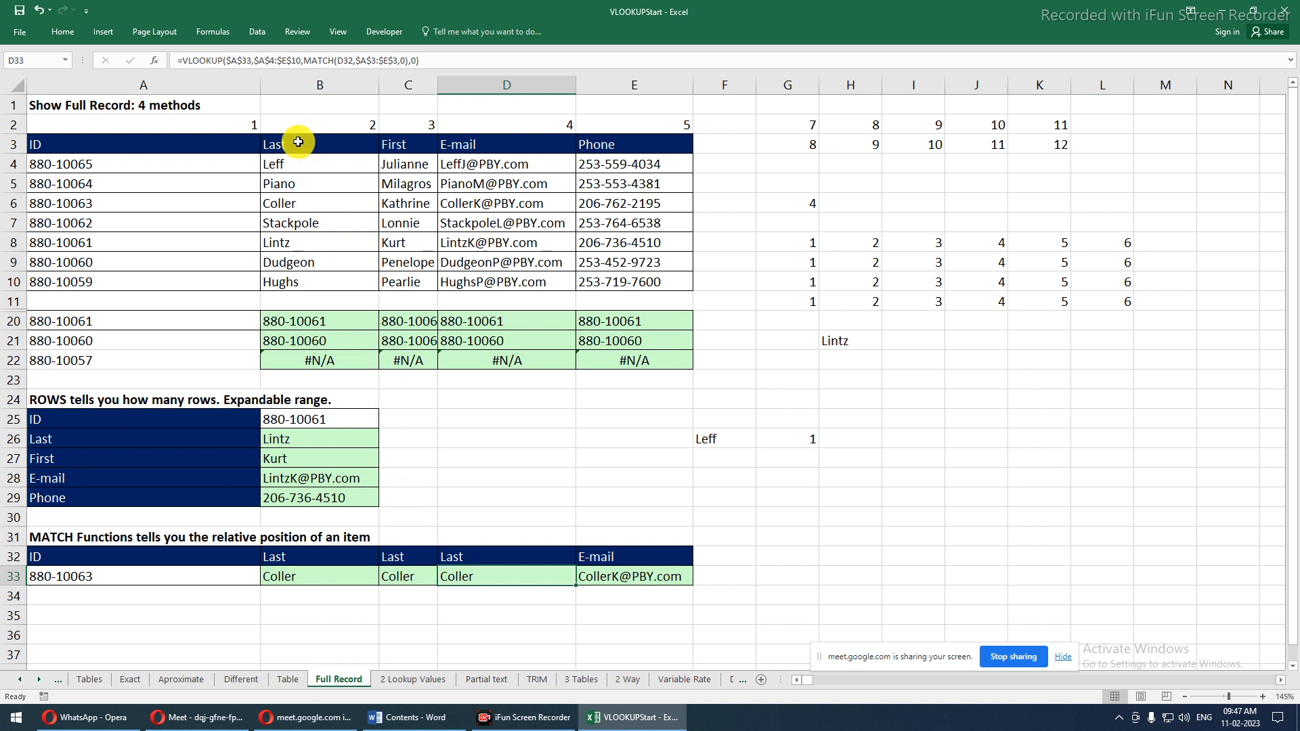
click(298, 142)
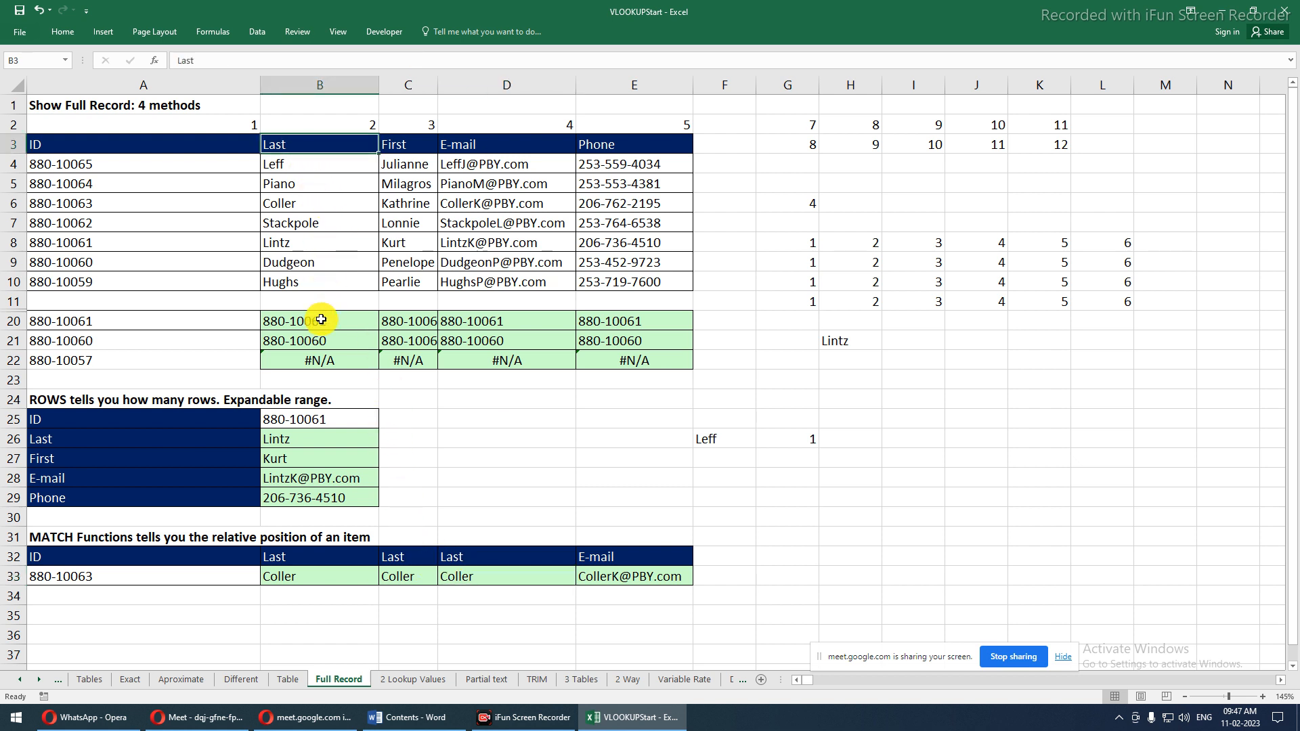
Choose Last as the header in D32 and First as the header in C32
click(451, 555)
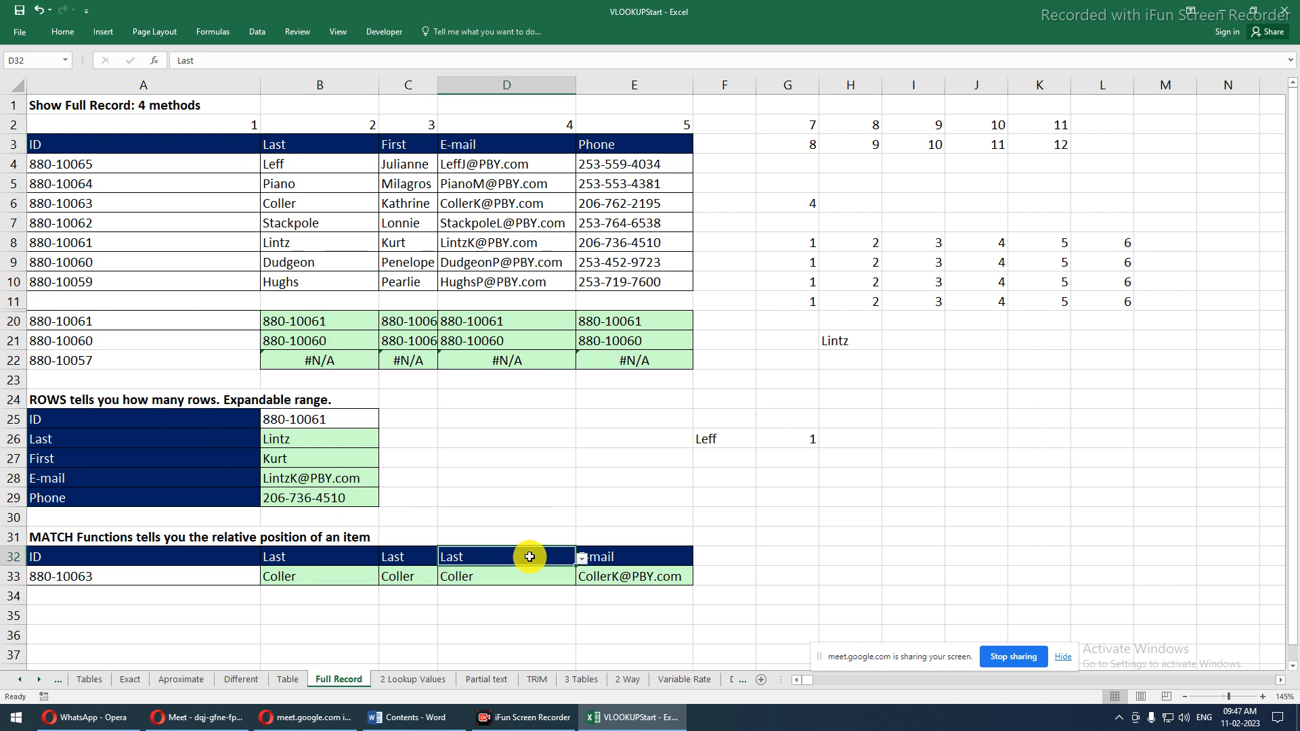
click(582, 559)
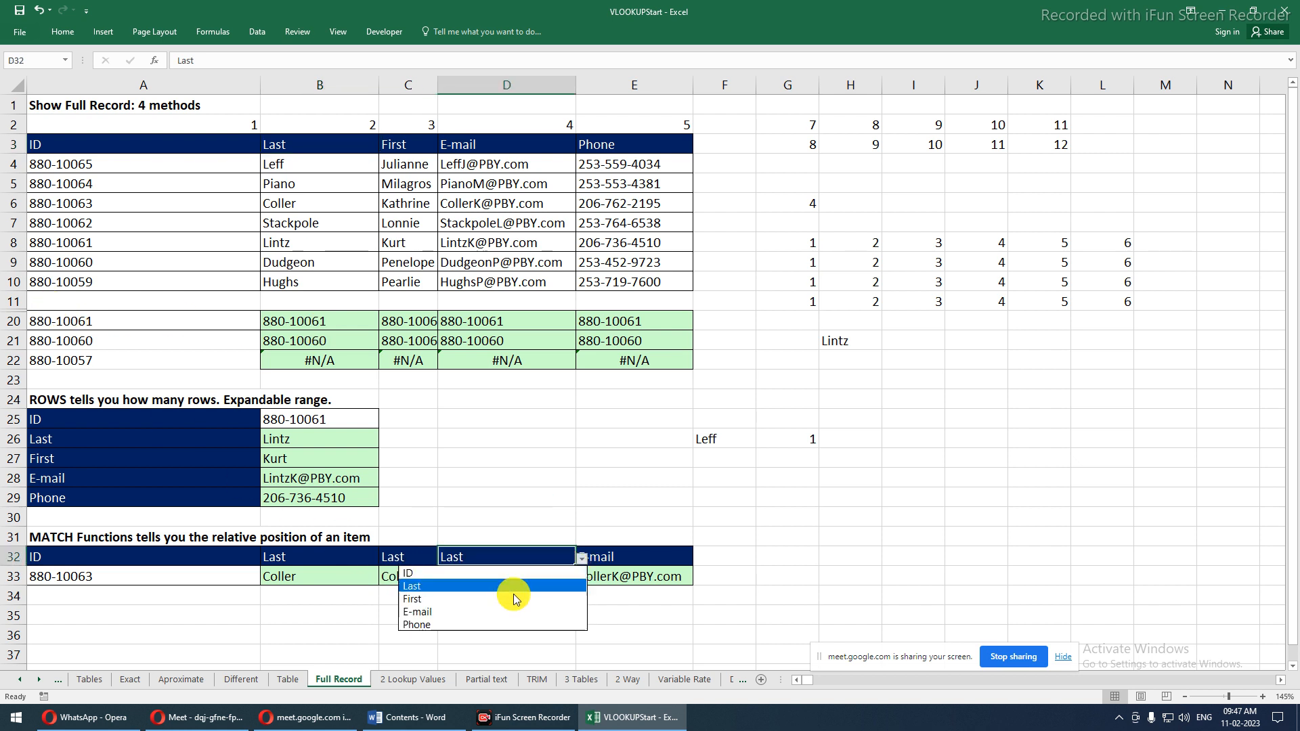
click(462, 588)
click(417, 556)
click(443, 559)
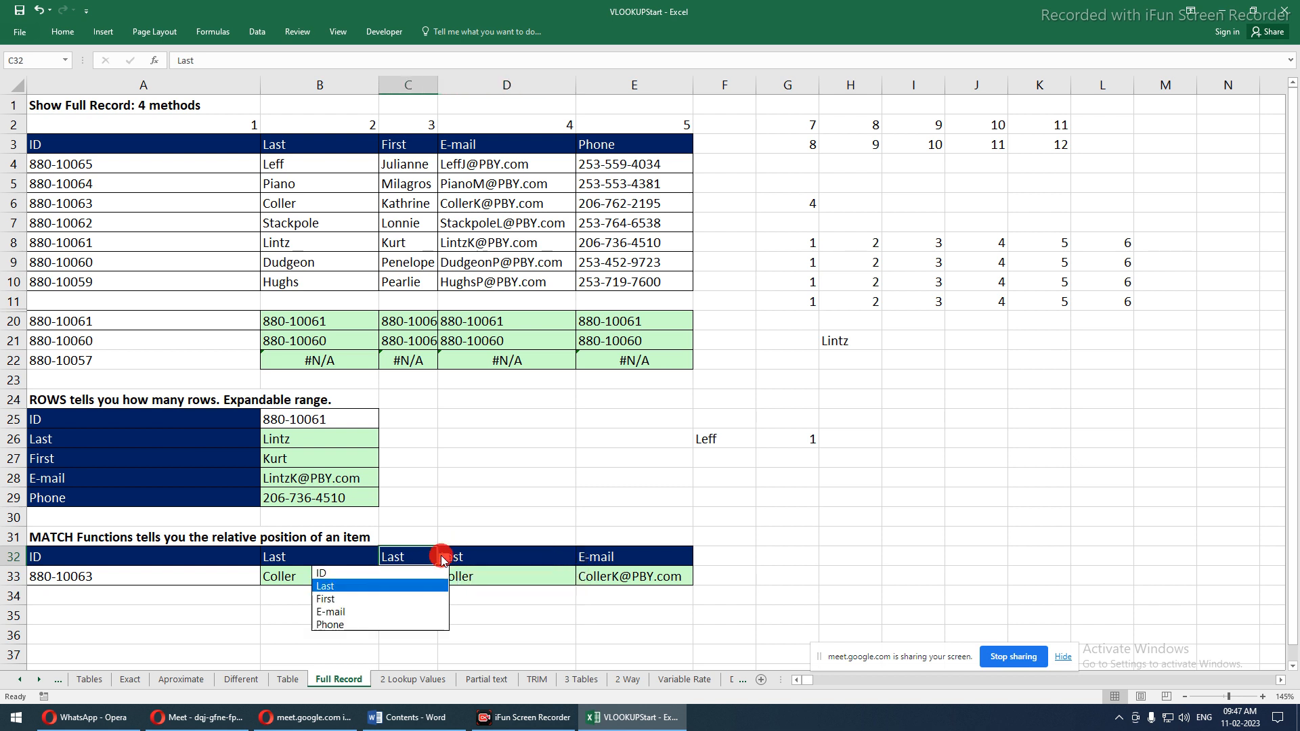
click(395, 600)
drag(396, 558, 504, 559)
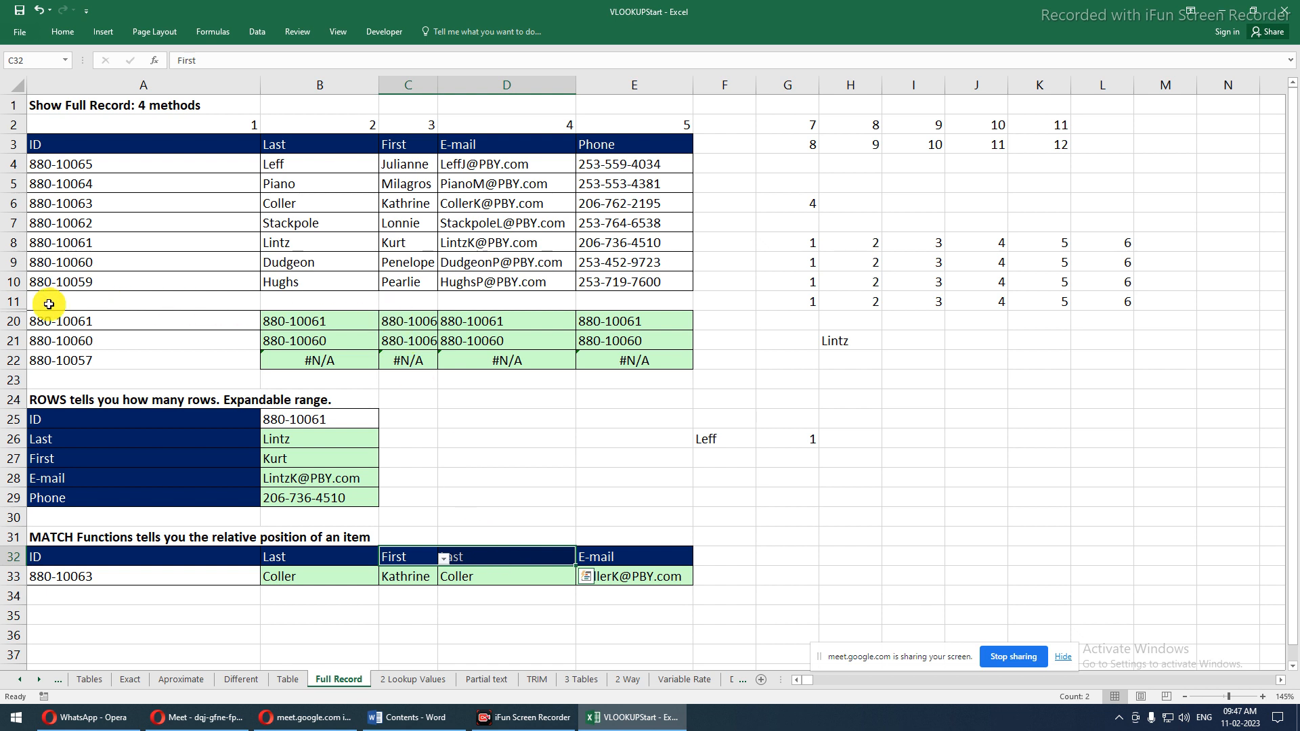
Unhide the hidden rows 12 to 19 between rows 11 and 20
drag(33, 302, 44, 337)
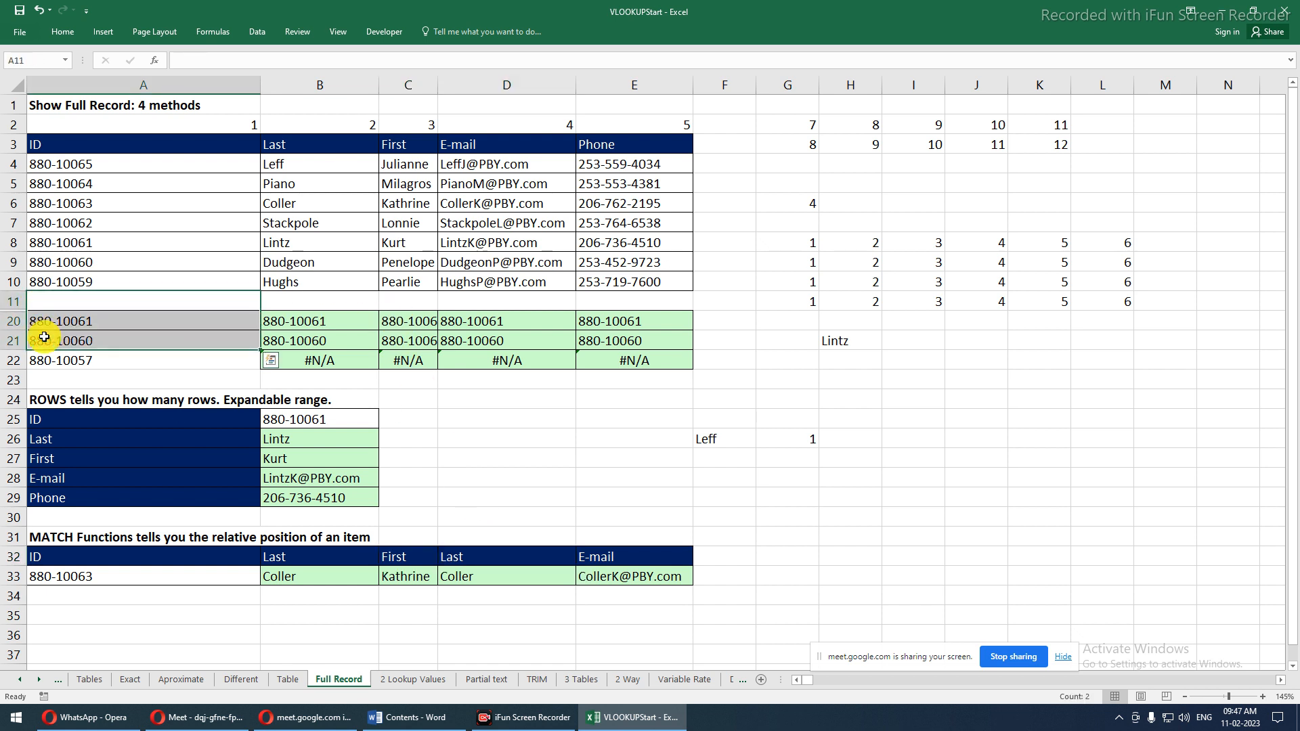
key(shift+space)
key(ctrl+shift+9)
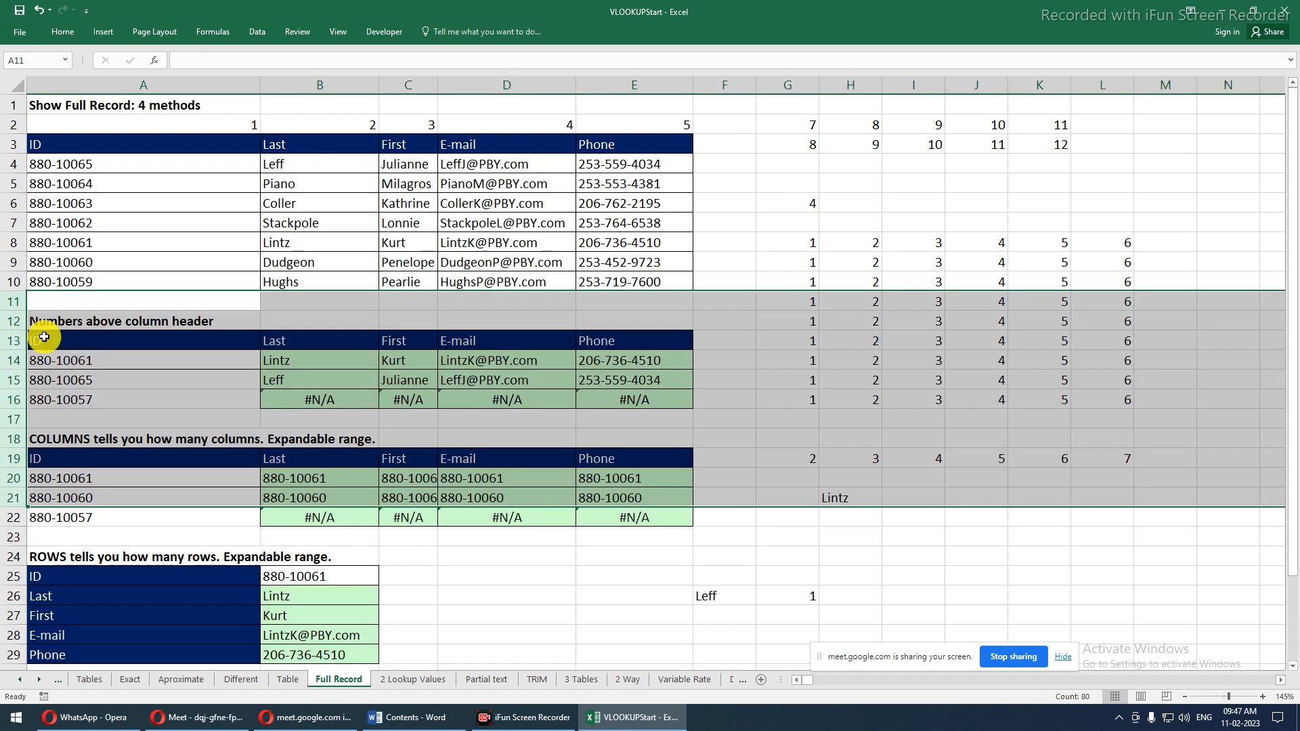
Inspect the cell references in C14's VLOOKUP formula, leaving the formula as it is
click(402, 334)
click(397, 319)
click(391, 356)
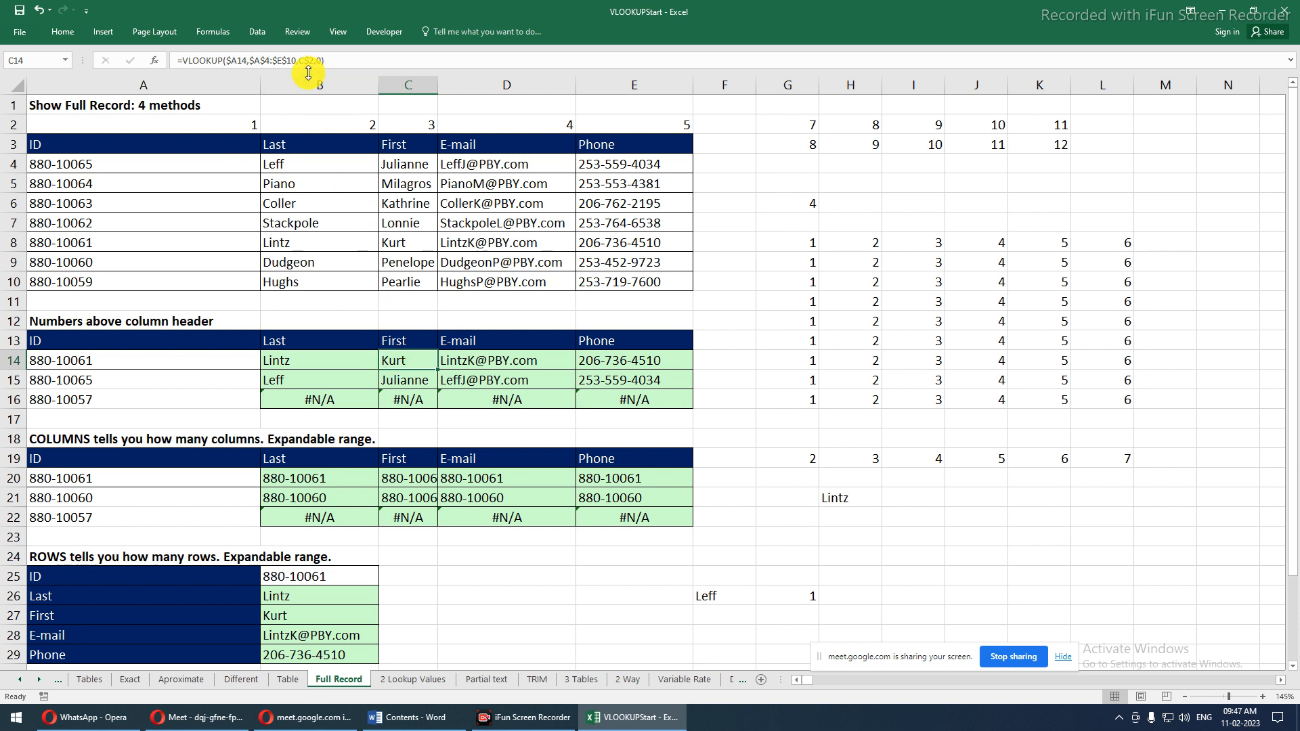
key(F2)
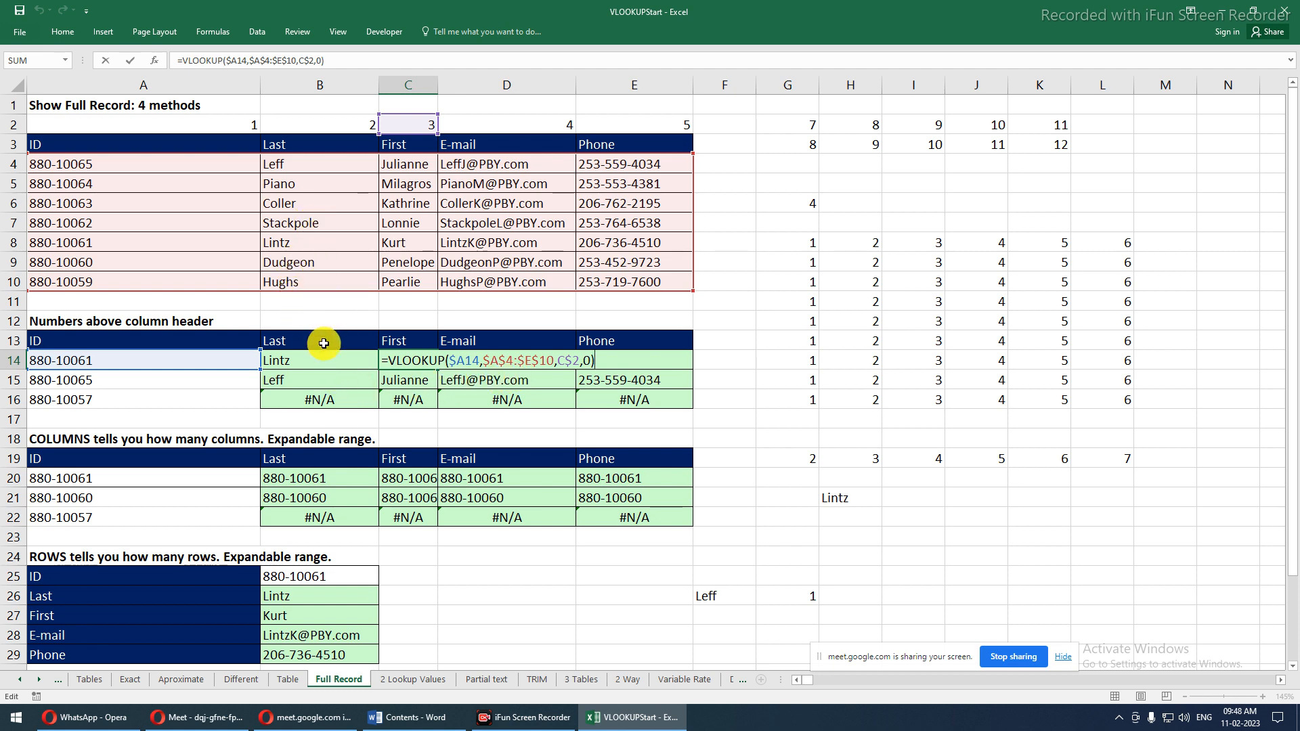
key(ctrl+Return)
Highlight the MATCH lookup block B32:E33 and compare it with the lookup sections above
scroll(327, 353, down, 3)
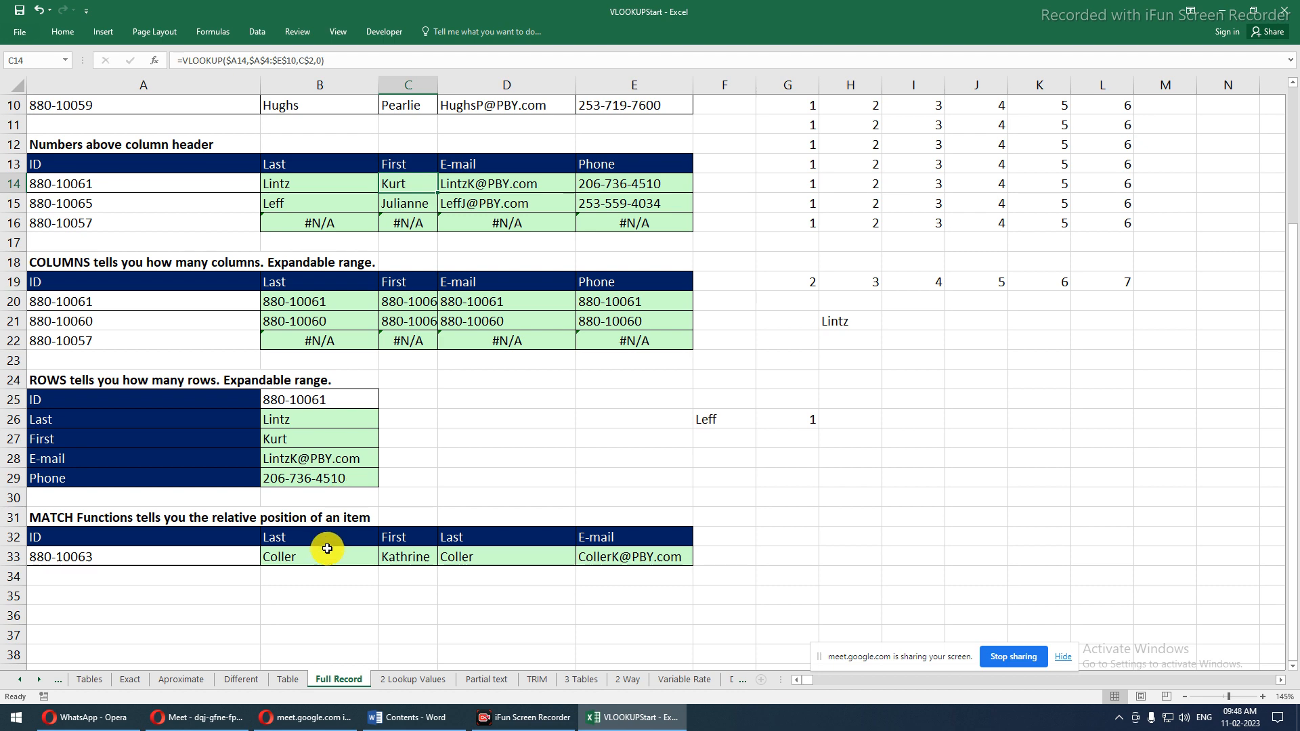
drag(305, 539, 655, 552)
scroll(620, 555, up, 3)
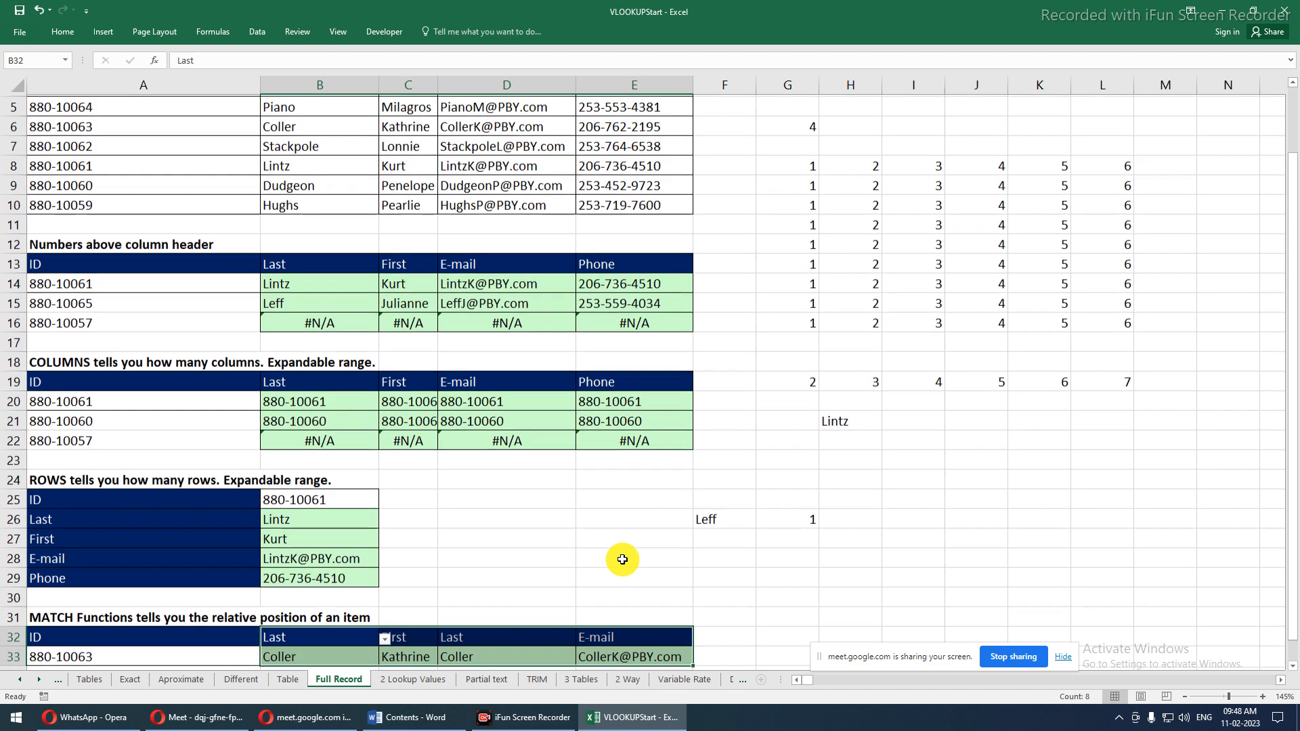
scroll(622, 559, down, 2)
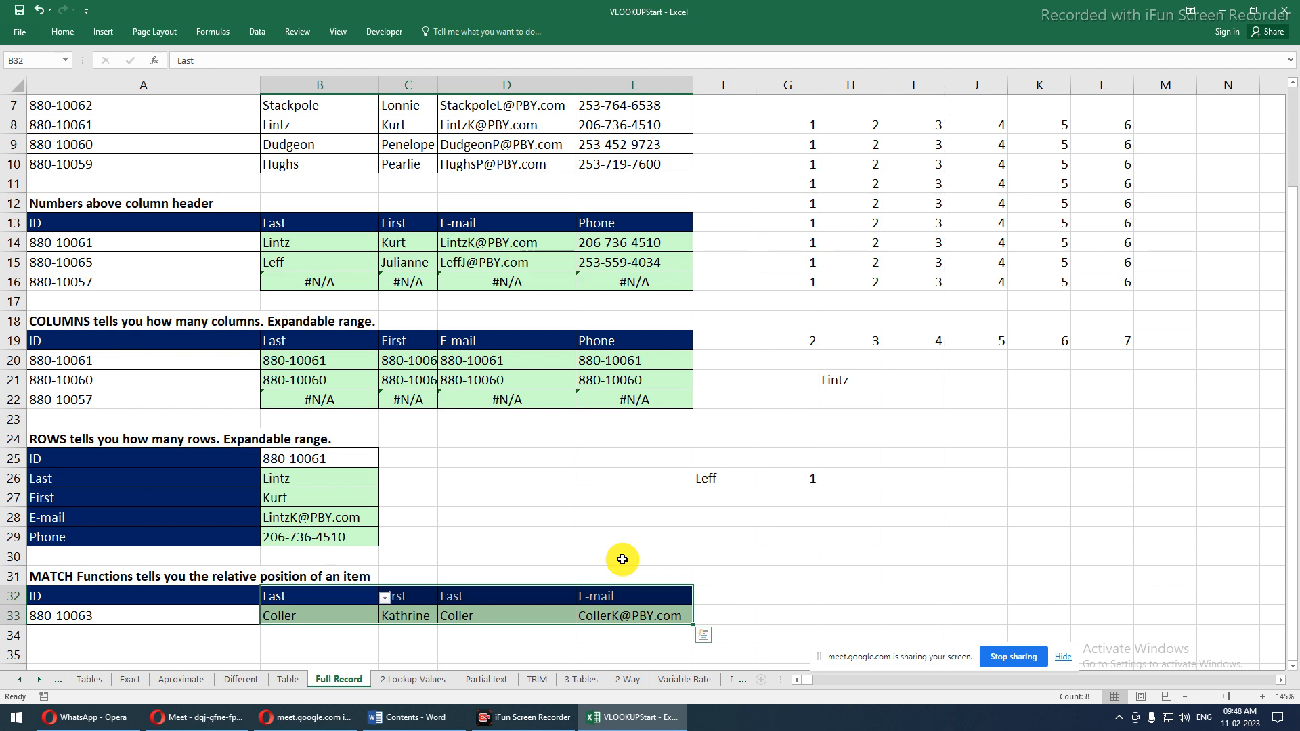
scroll(622, 559, down, 1)
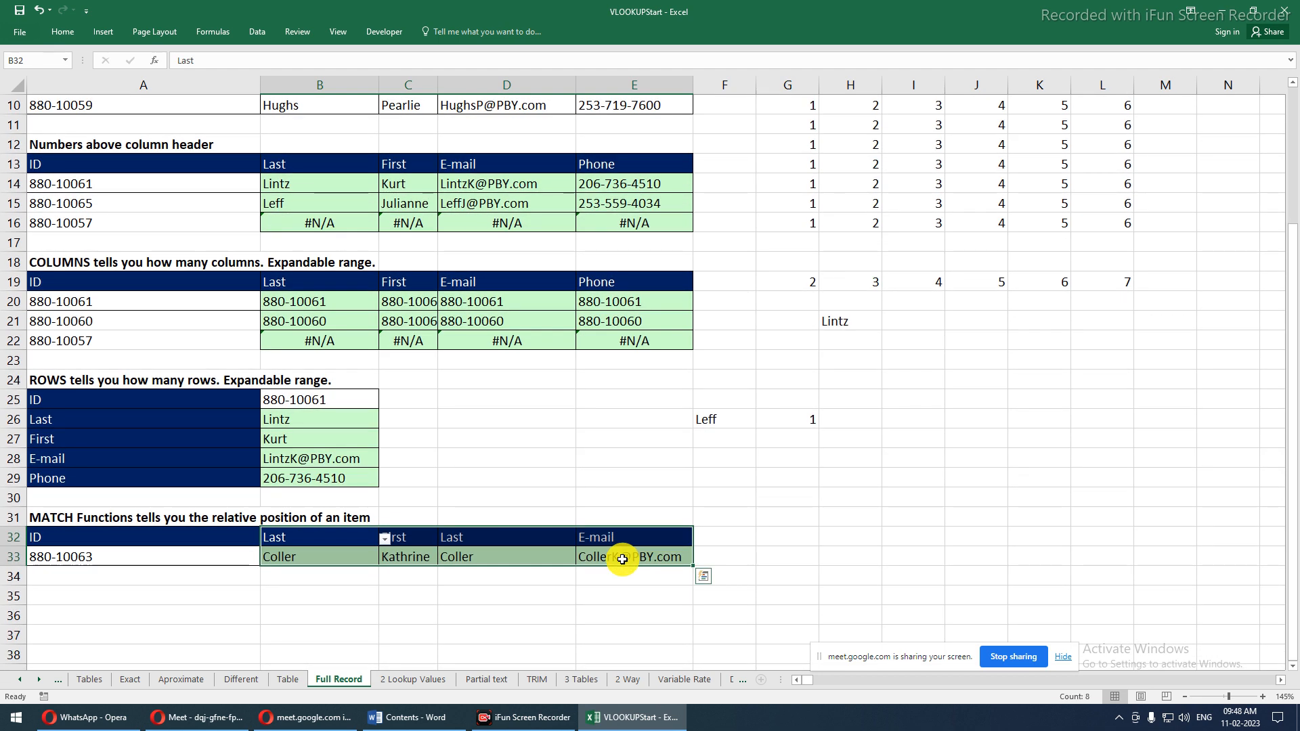
scroll(622, 559, up, 1)
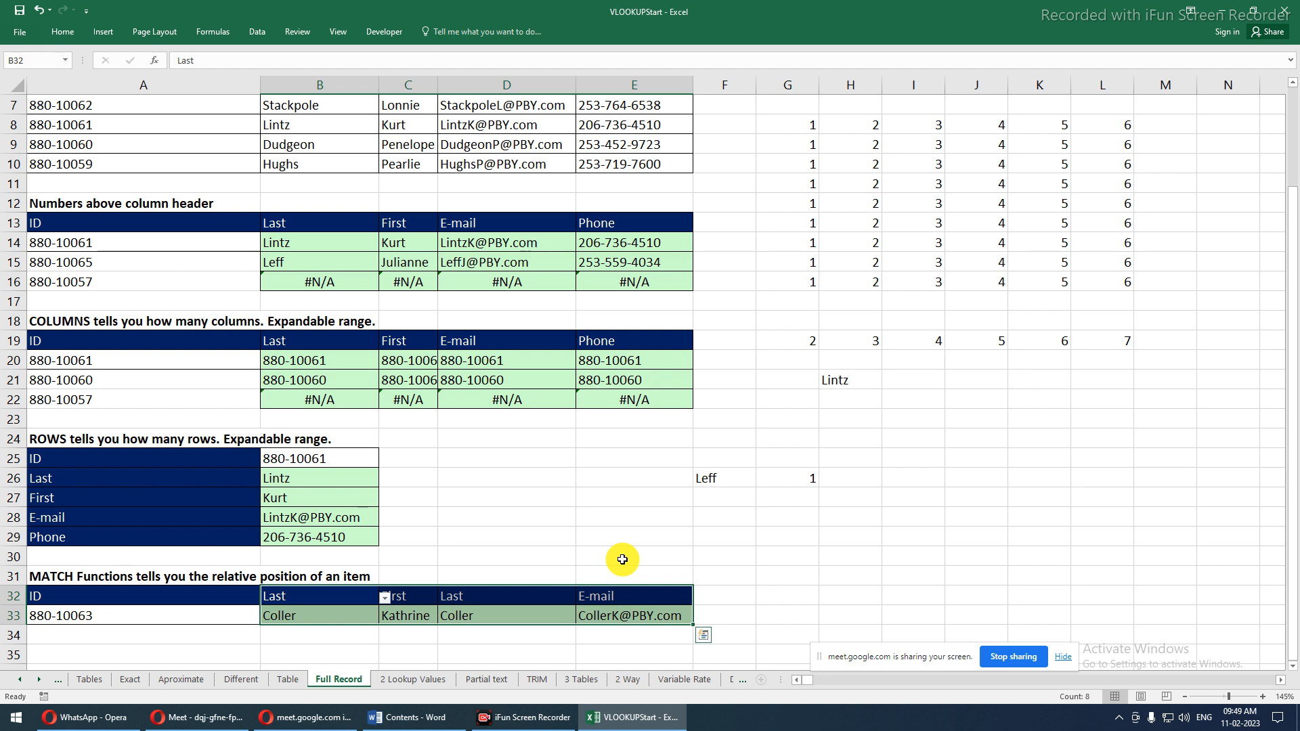
Look through the remaining sheets from 2 Lookup Values to Dynamic, and return to 2 Lookup Values
click(409, 679)
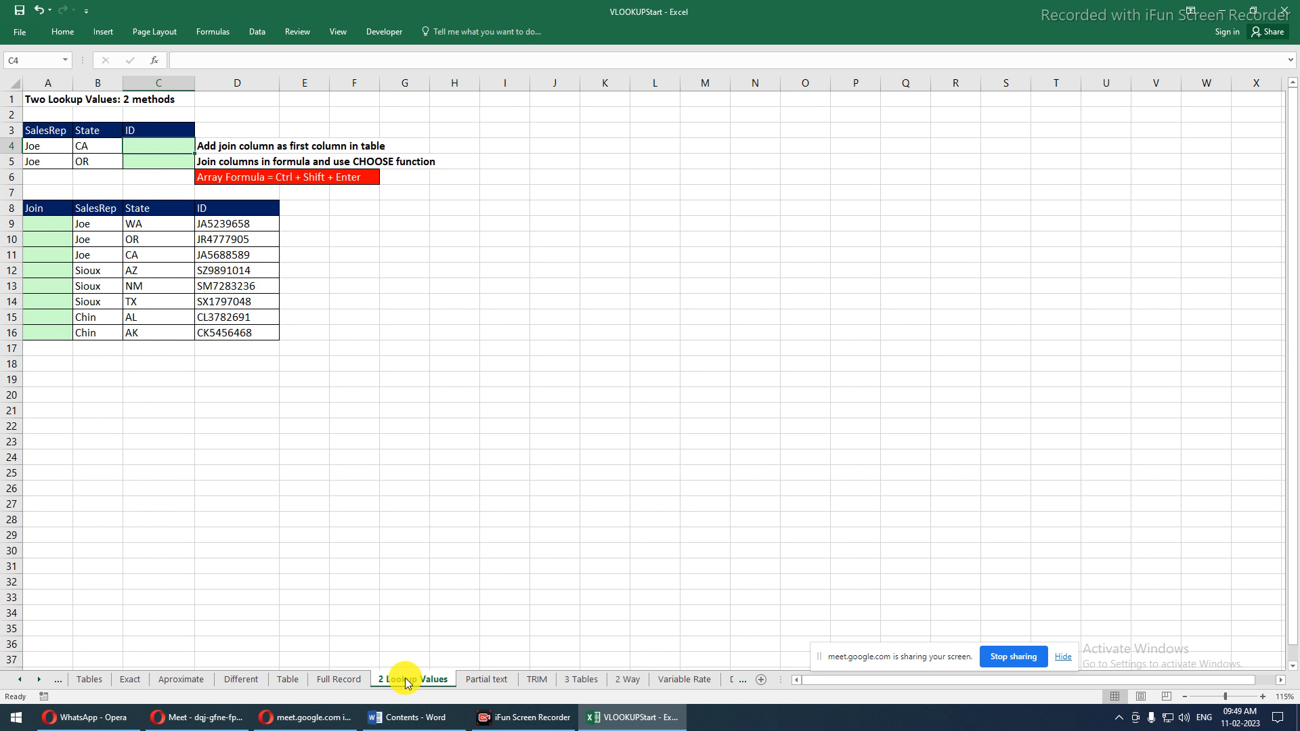
click(470, 685)
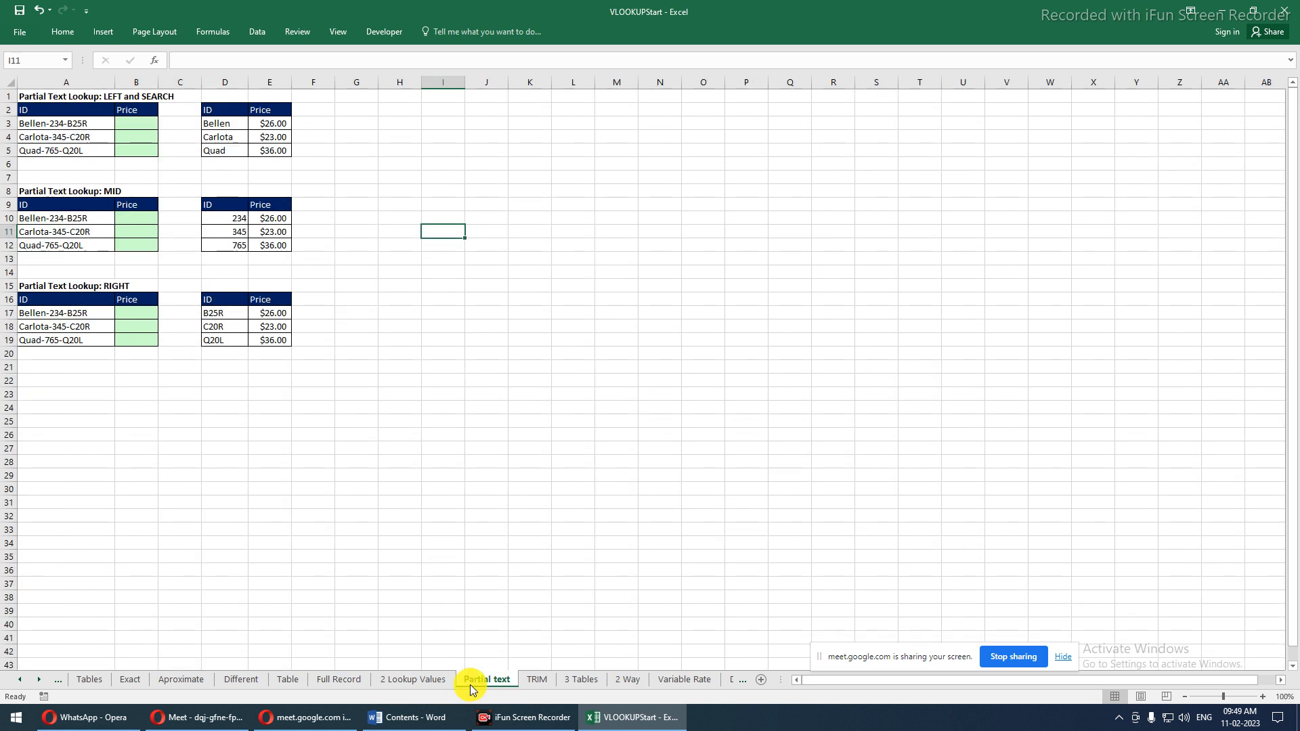
click(531, 680)
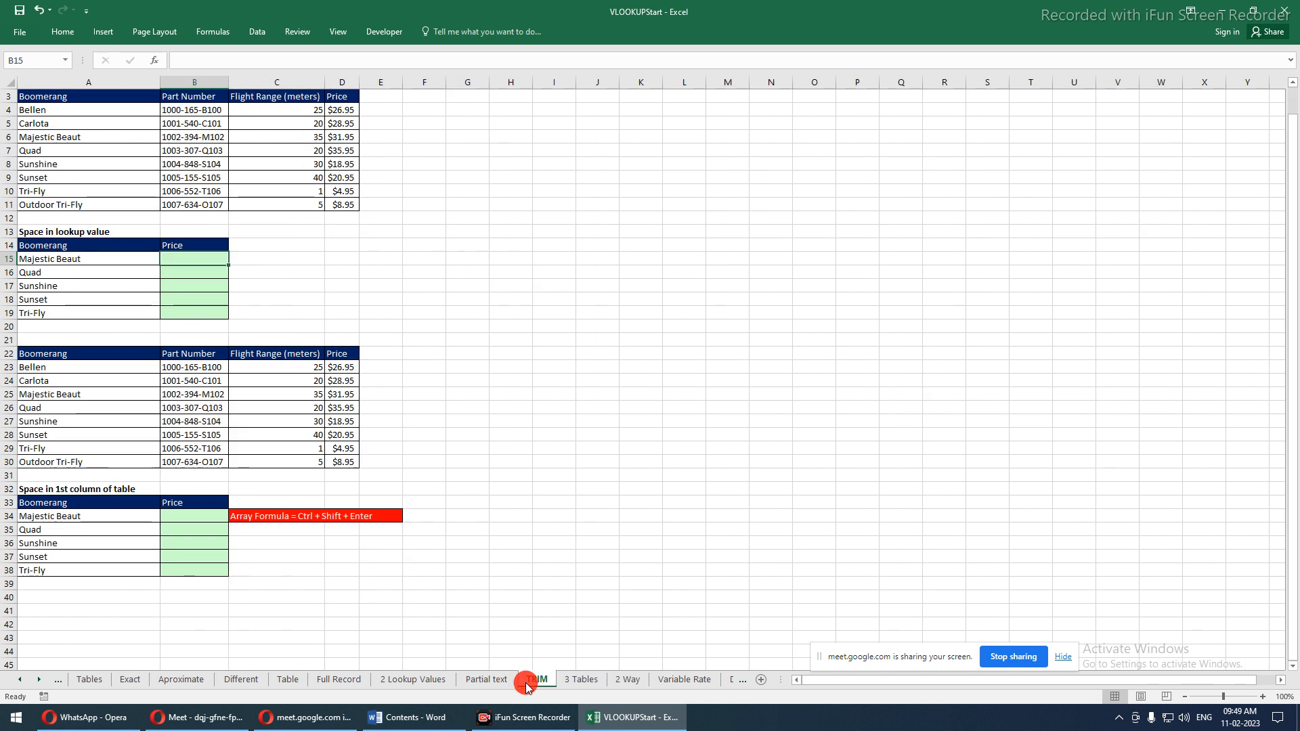
click(570, 681)
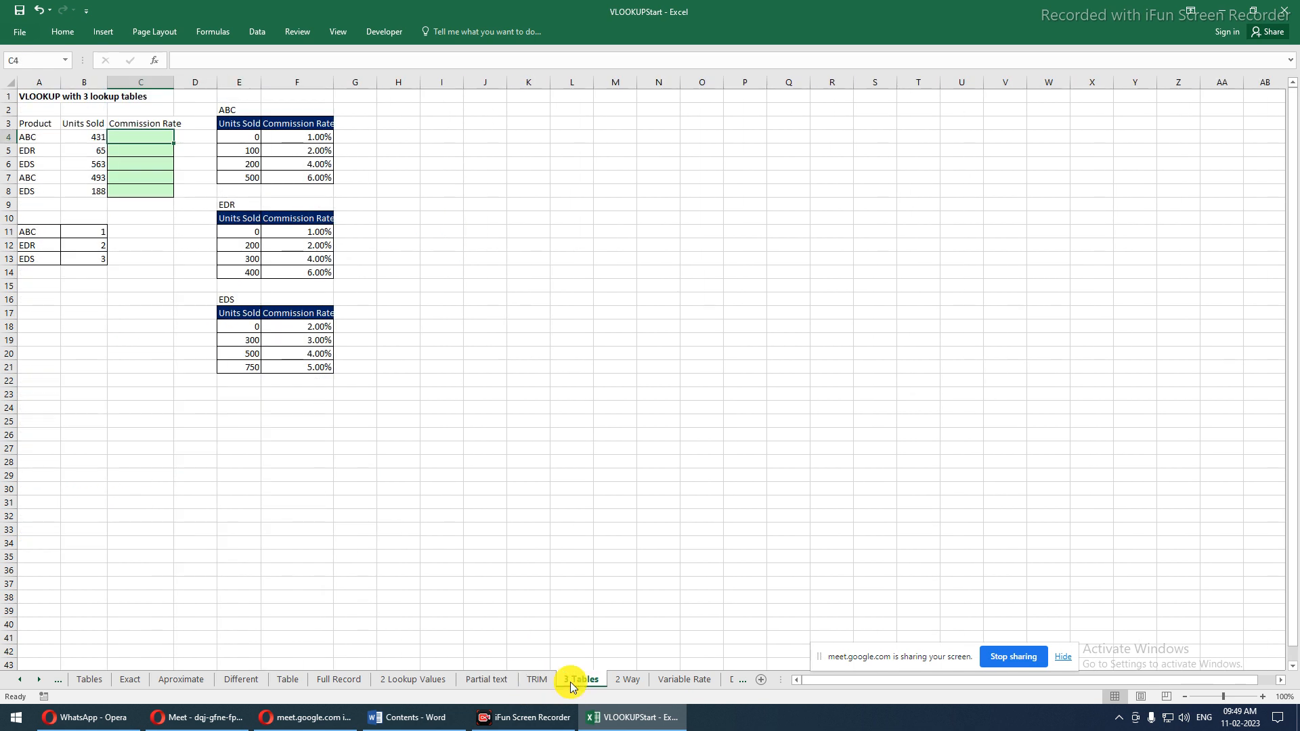
click(623, 680)
click(679, 680)
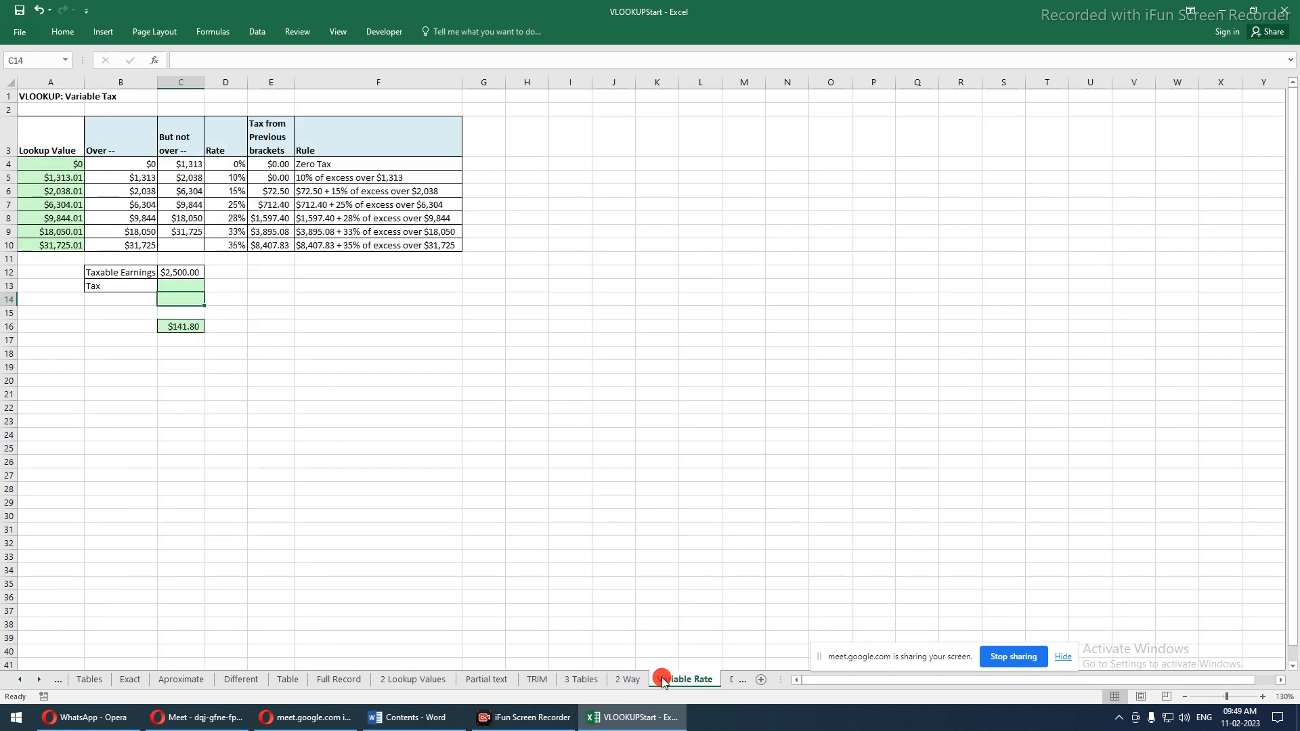
click(731, 679)
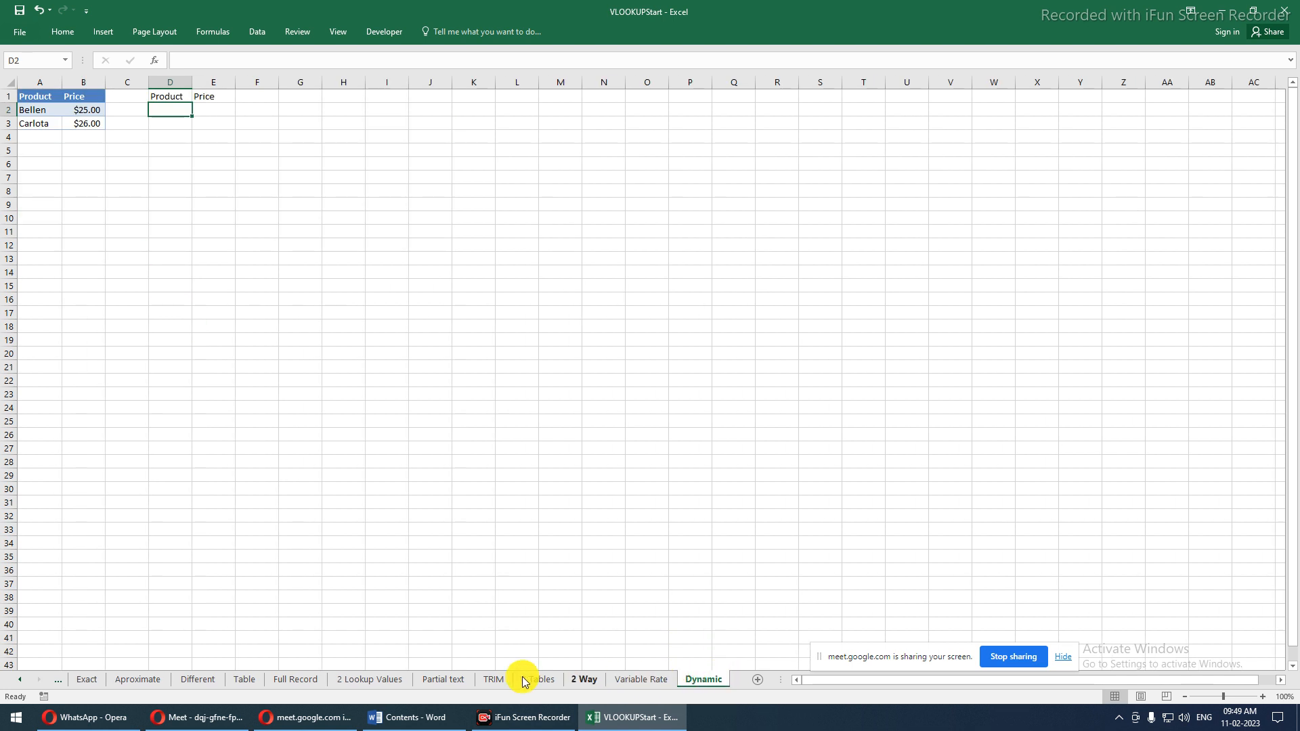
click(357, 684)
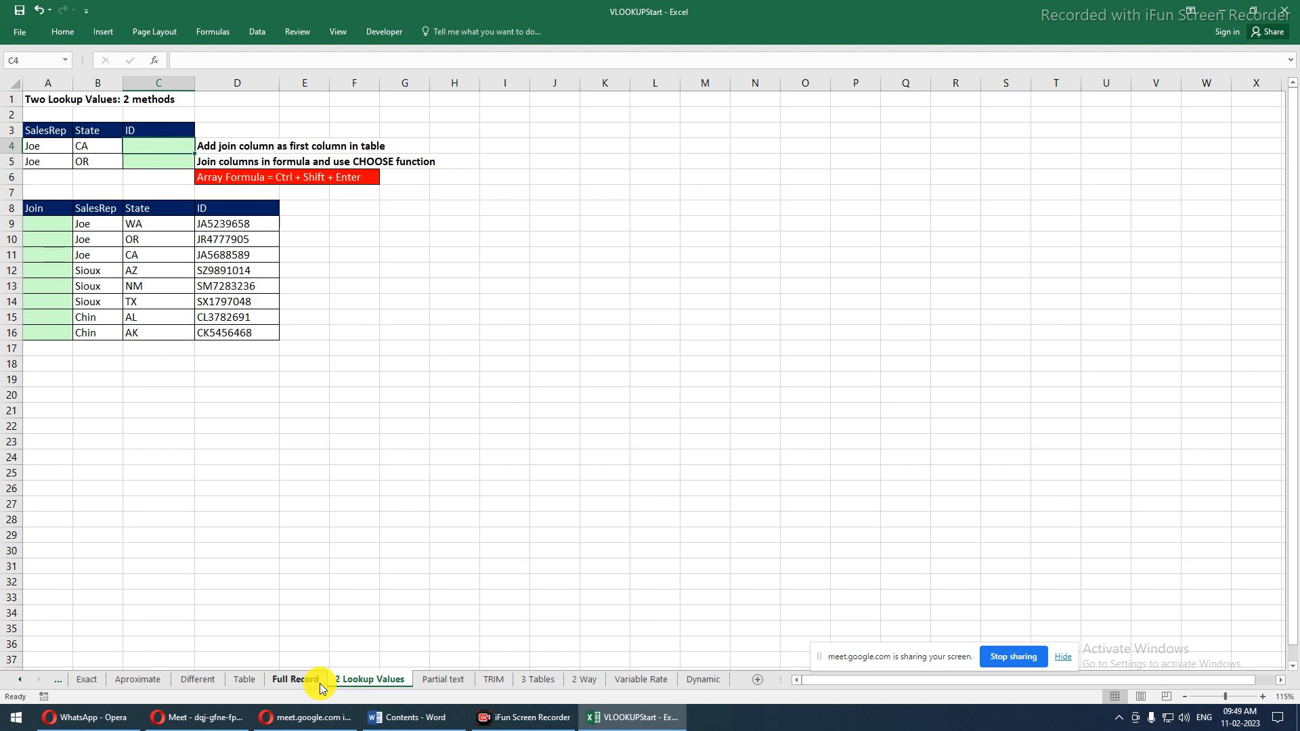
Switch to the Contents document in Word and review the Module 7 lookup topics, highlighting the VLOOKUP items and XLookup
click(399, 718)
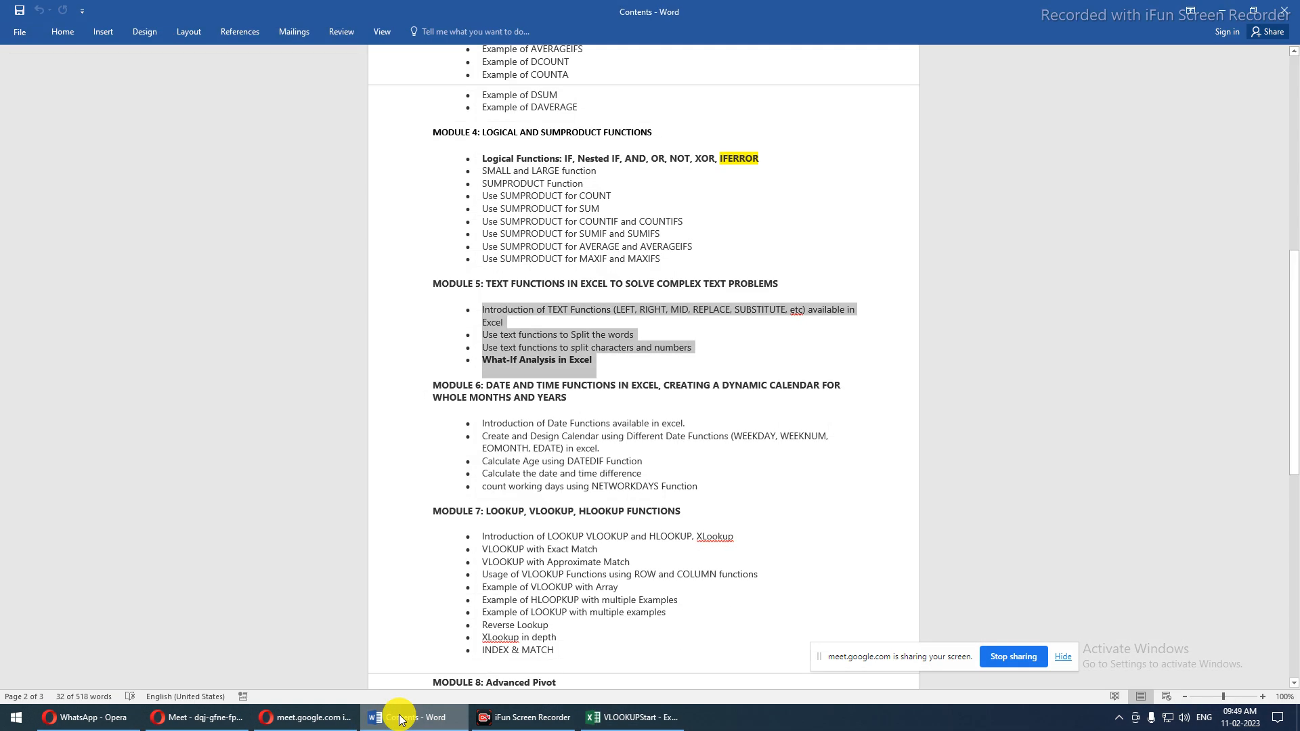
scroll(507, 535, down, 2)
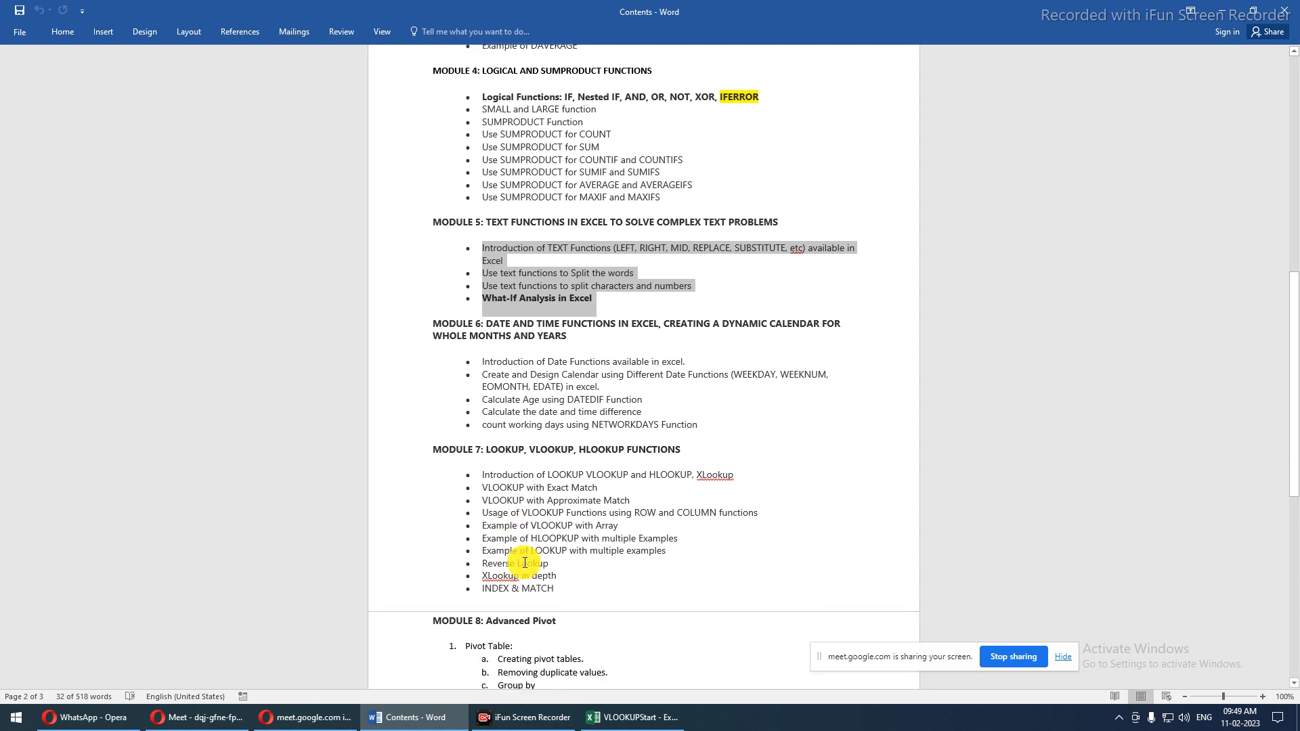
drag(480, 484, 636, 521)
click(636, 520)
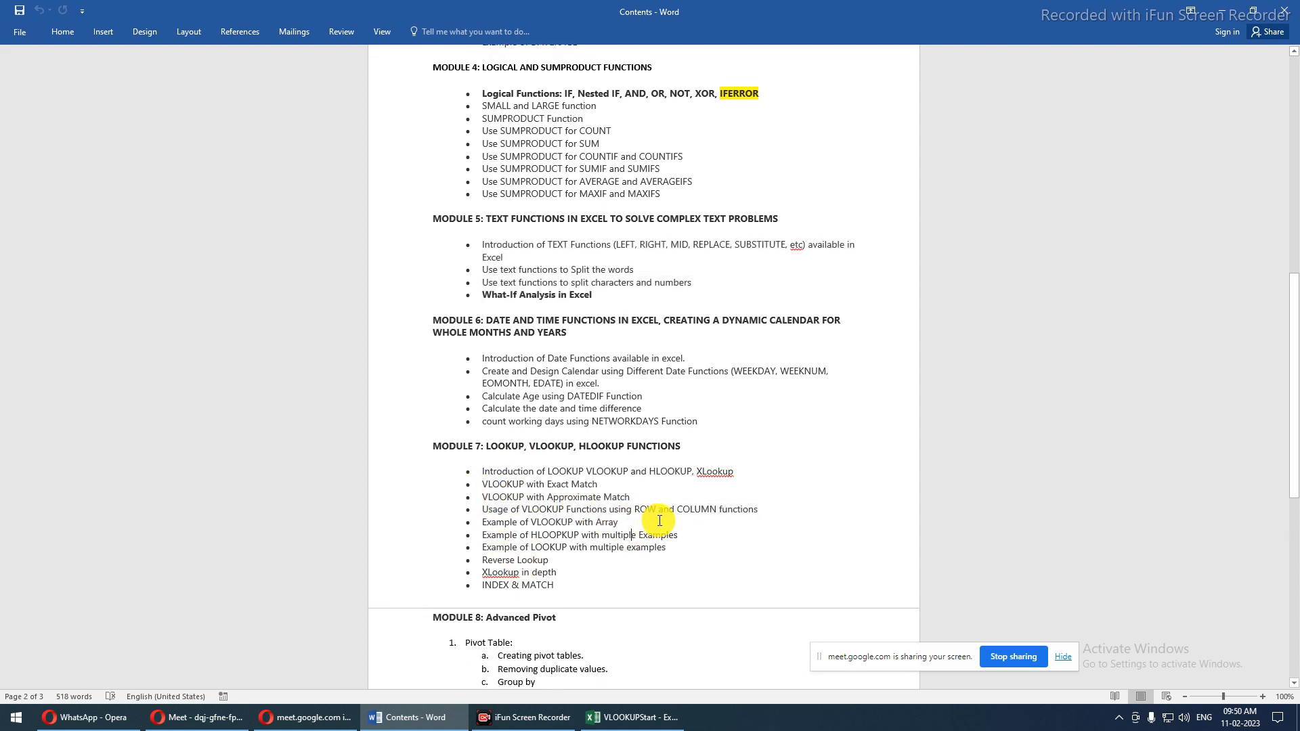
drag(754, 507, 492, 485)
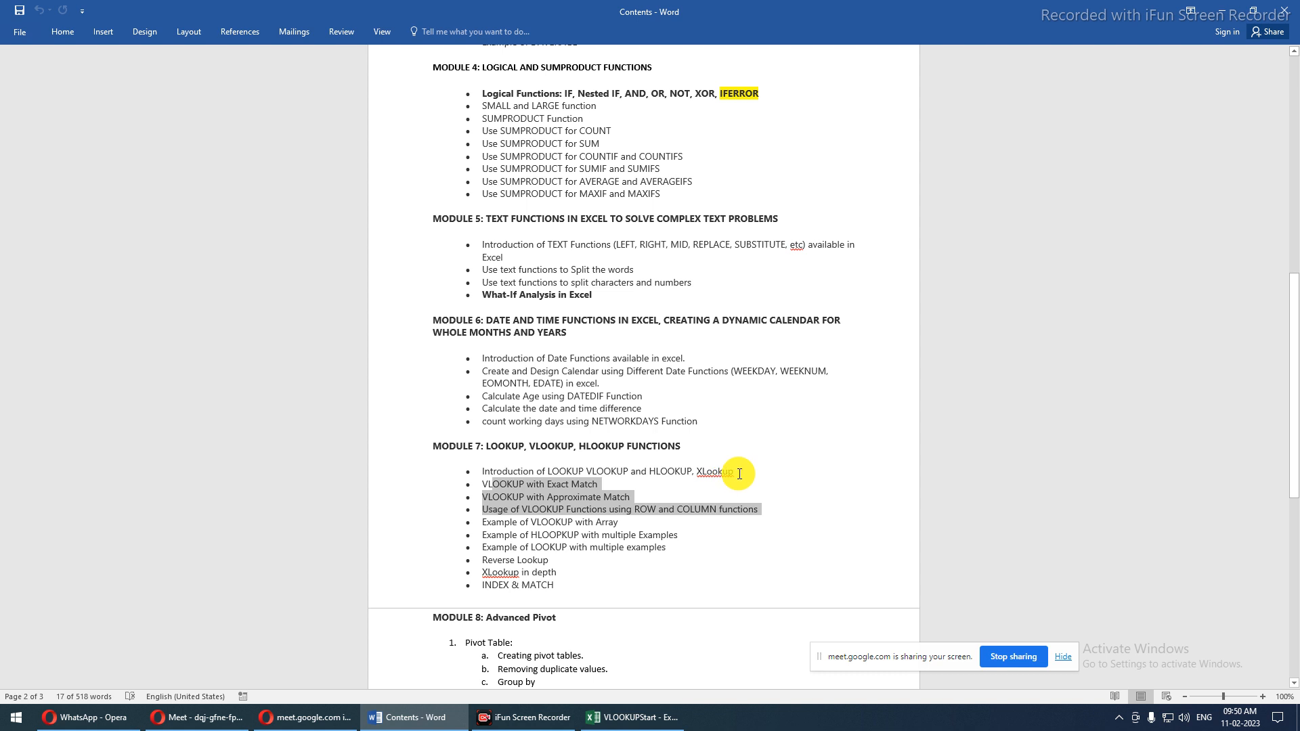
drag(738, 474, 697, 472)
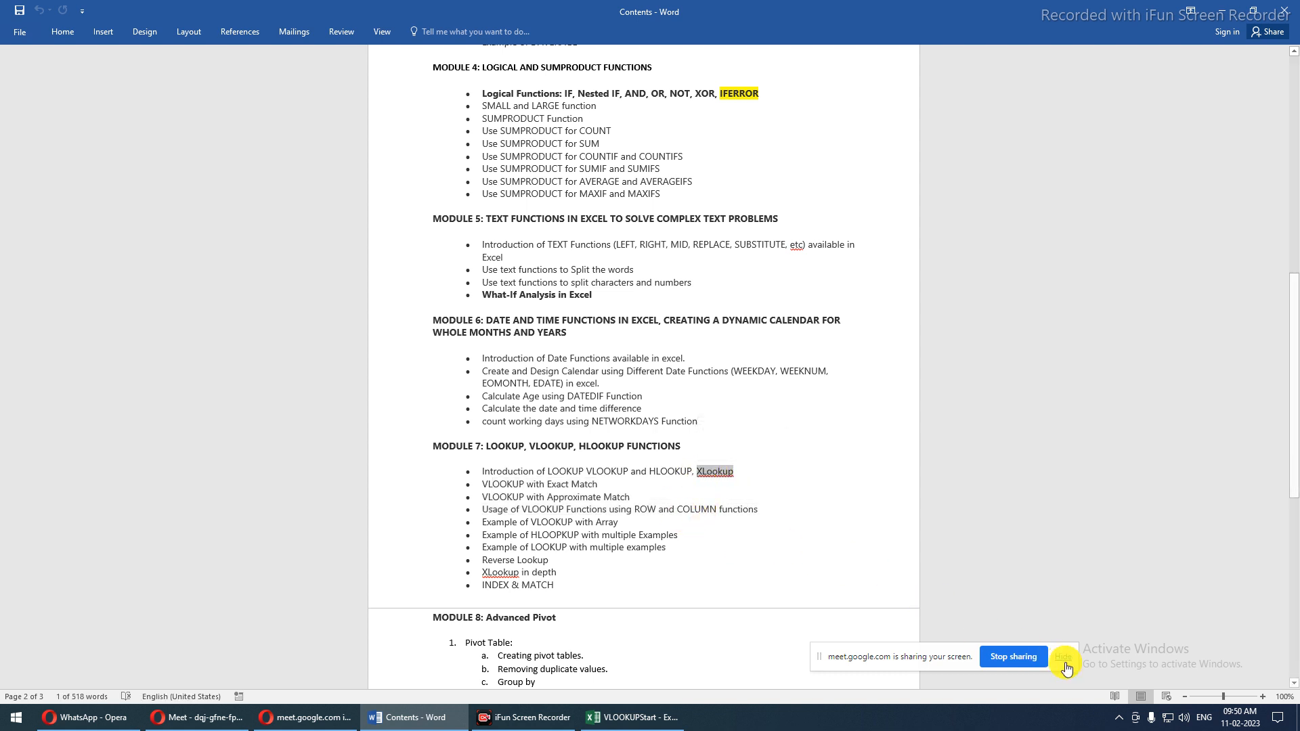